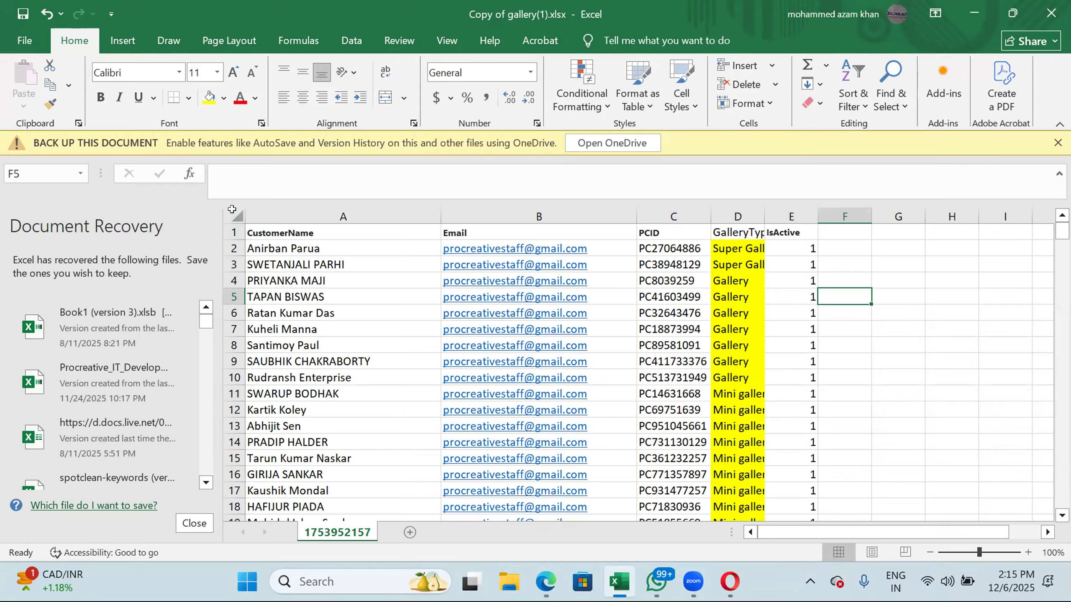
{"action": "left_click", "coordinate": [232, 209]}
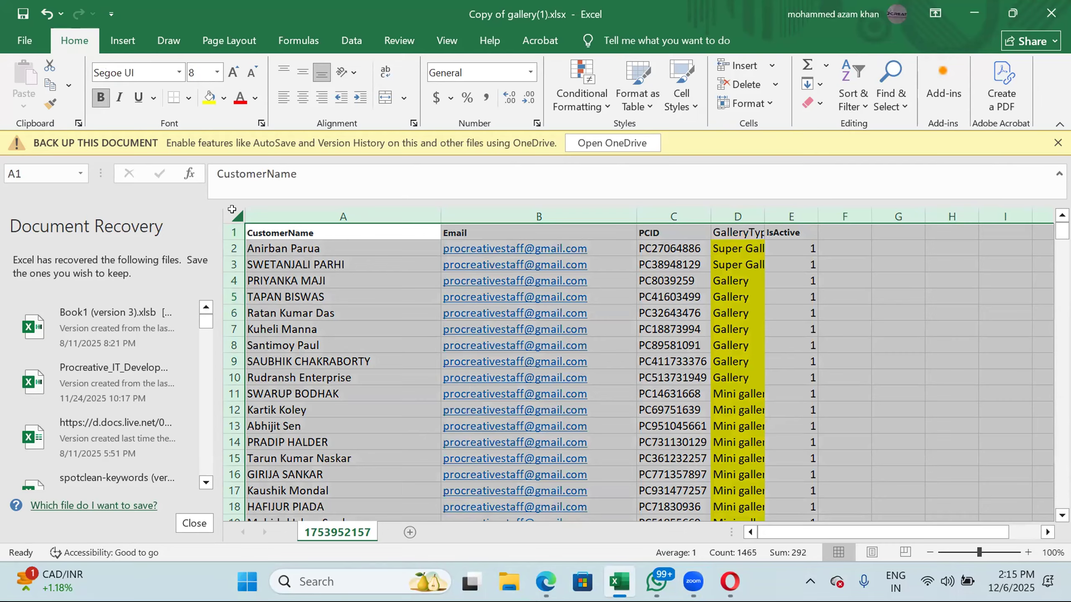
{"action": "left_click", "coordinate": [327, 292]}
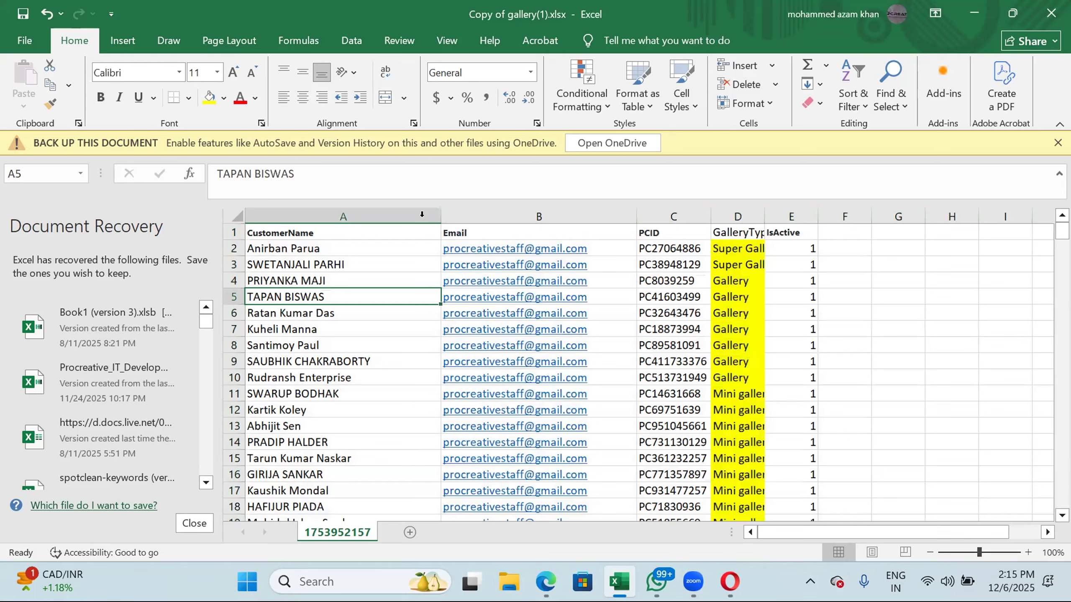
{"action": "left_click_drag", "start_coordinate": [399, 232], "coordinate": [525, 223]}
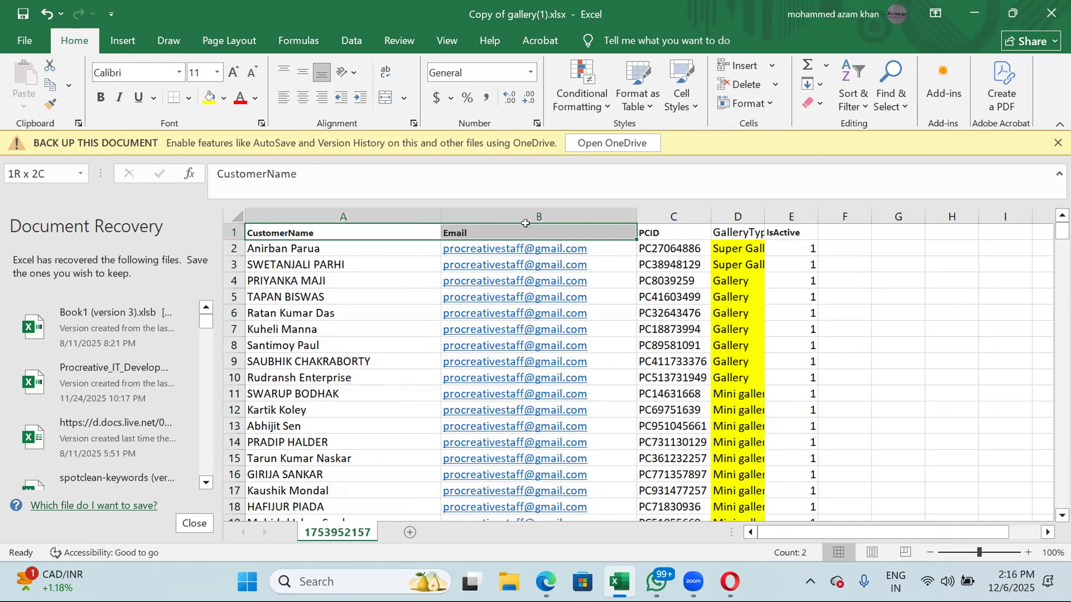
{"action": "left_click_drag", "start_coordinate": [526, 223], "coordinate": [527, 221]}
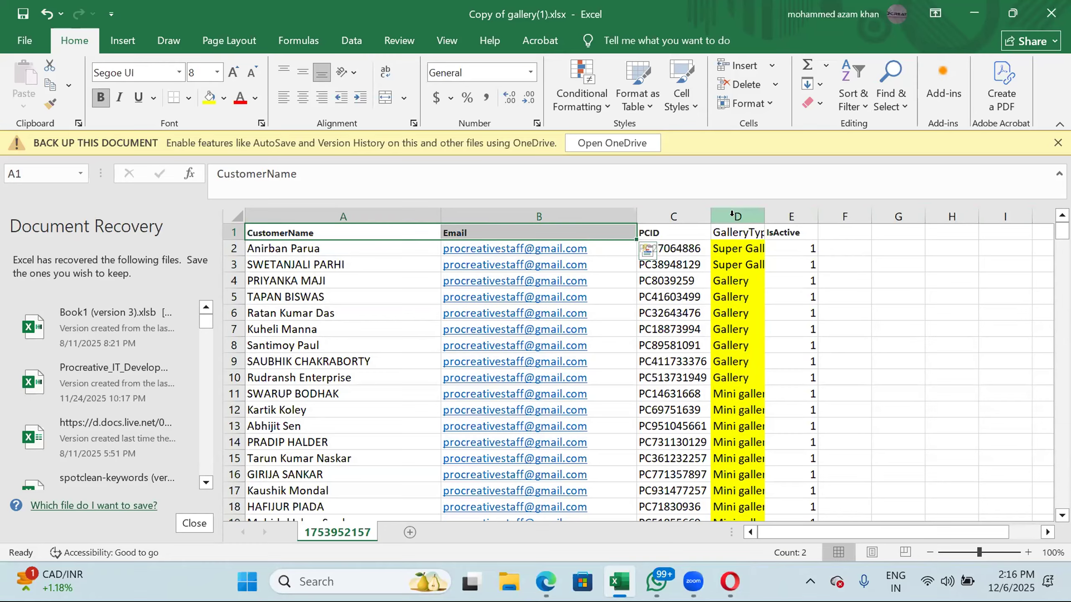
Add a filter to the GalleryType column.
{"action": "left_click", "coordinate": [728, 231]}
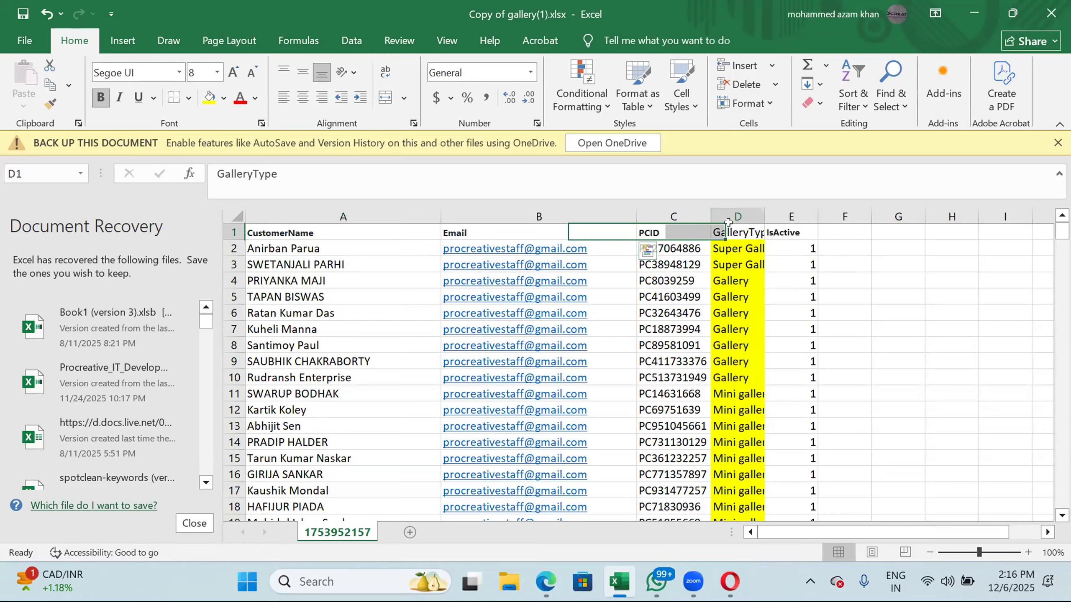
{"action": "left_click", "coordinate": [734, 200]}
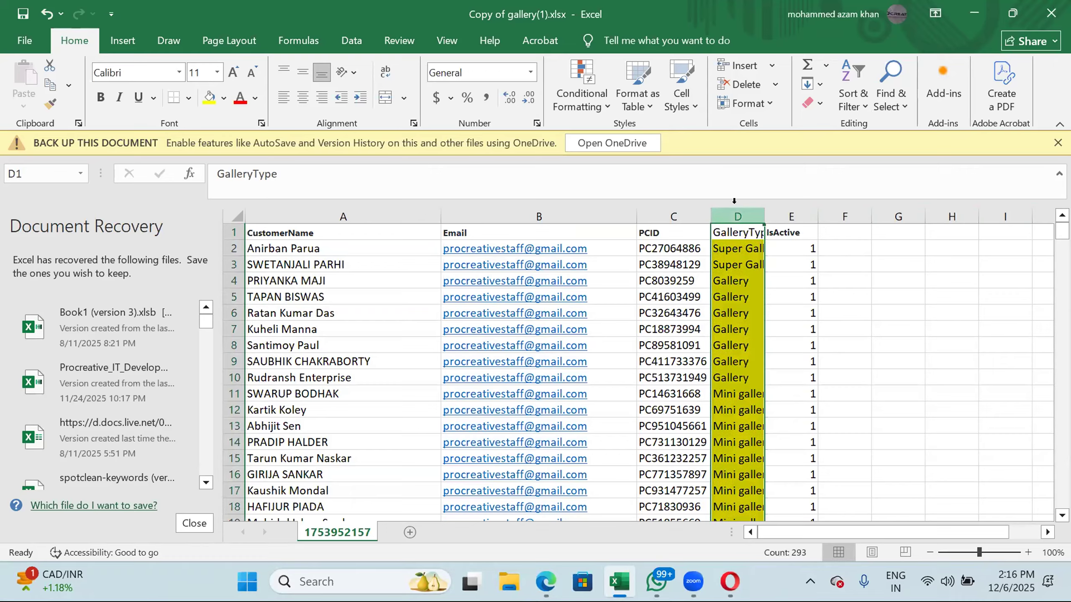
{"action": "left_click", "coordinate": [844, 89]}
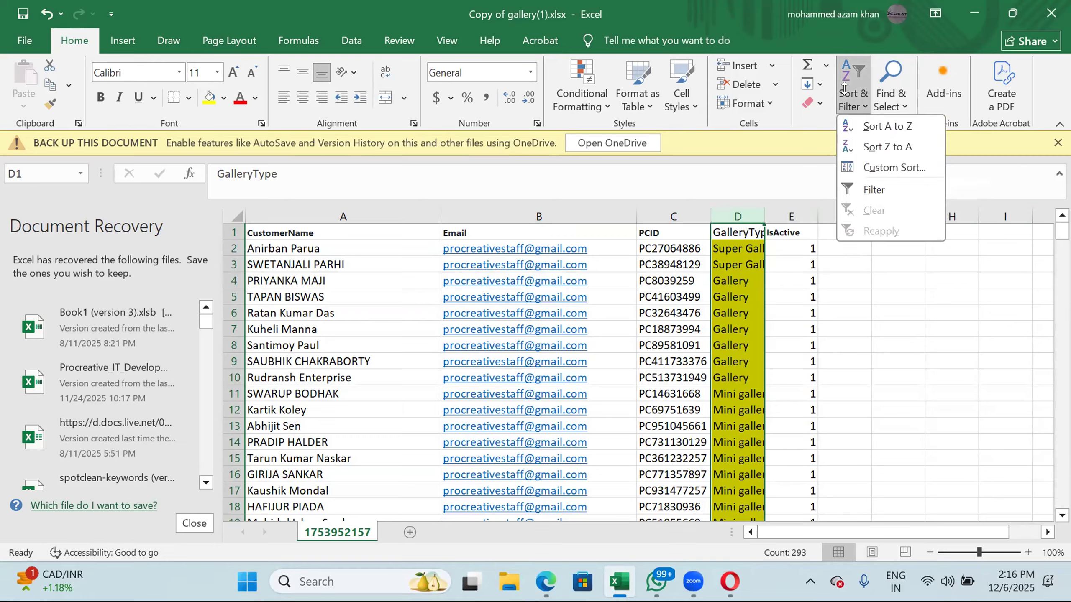
{"action": "left_click", "coordinate": [878, 189]}
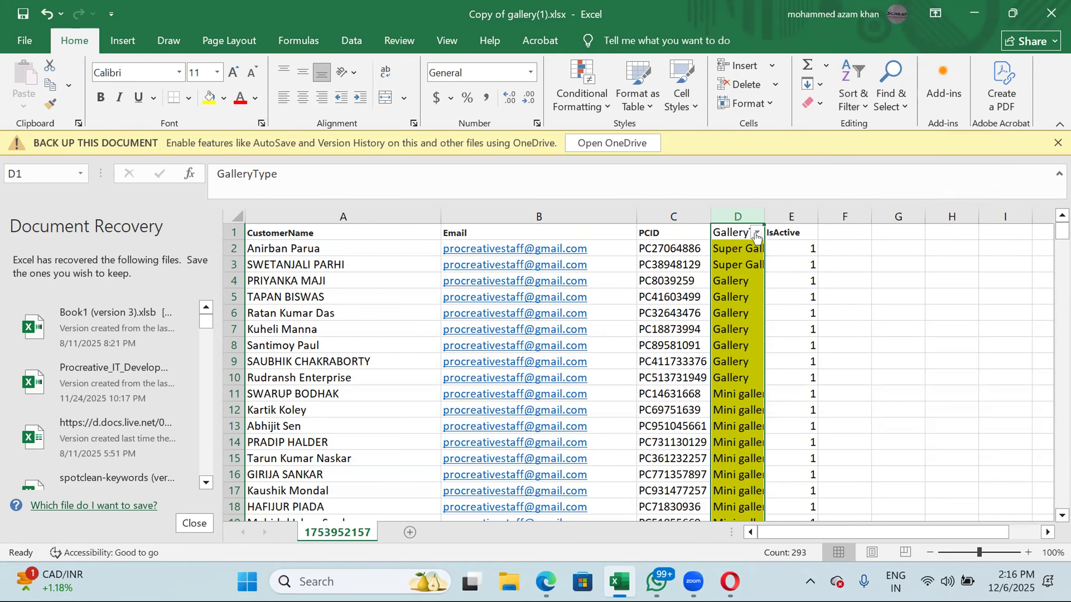
Filter the GalleryType column to show only the Mini gallery rows.
{"action": "scroll", "coordinate": [721, 298], "scroll_direction": "up", "scroll_amount": 3, "text": "ctrl"}
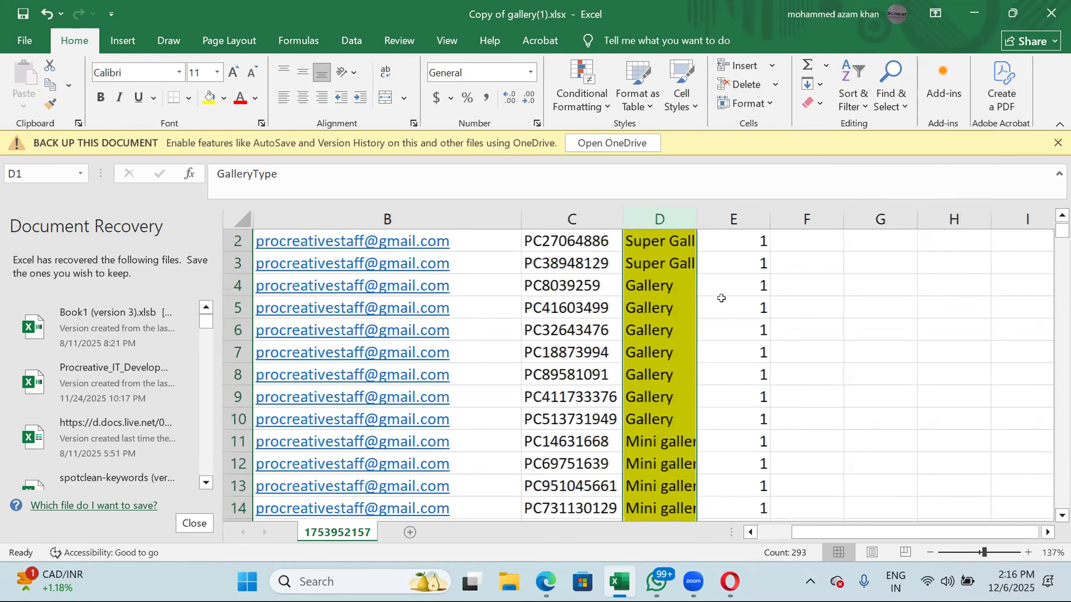
{"action": "scroll", "coordinate": [720, 298], "scroll_direction": "up", "scroll_amount": 3, "text": "ctrl"}
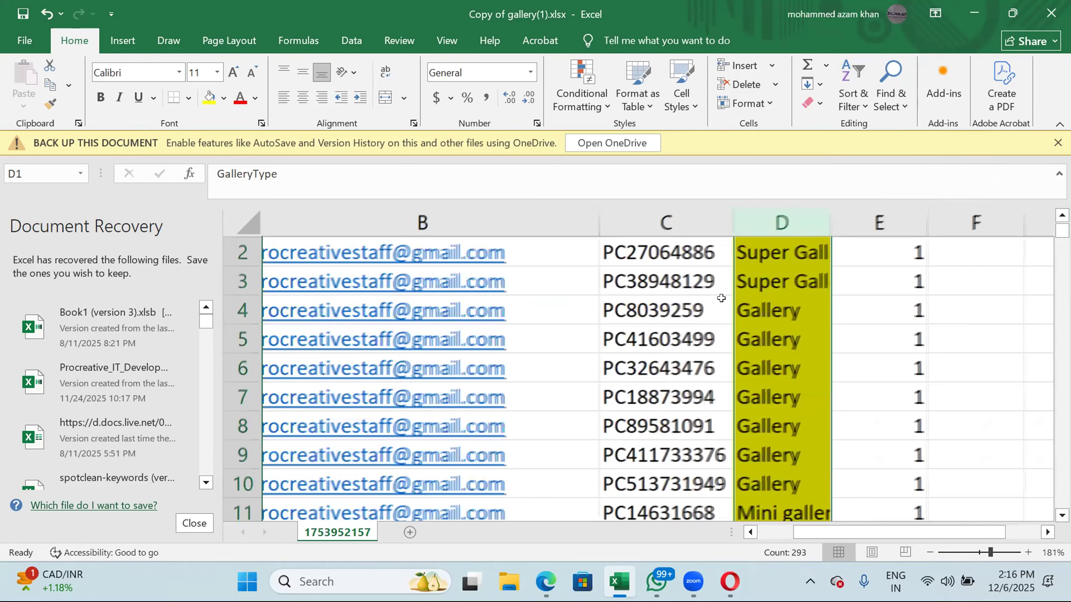
{"action": "scroll", "coordinate": [721, 298], "scroll_direction": "up", "scroll_amount": 1}
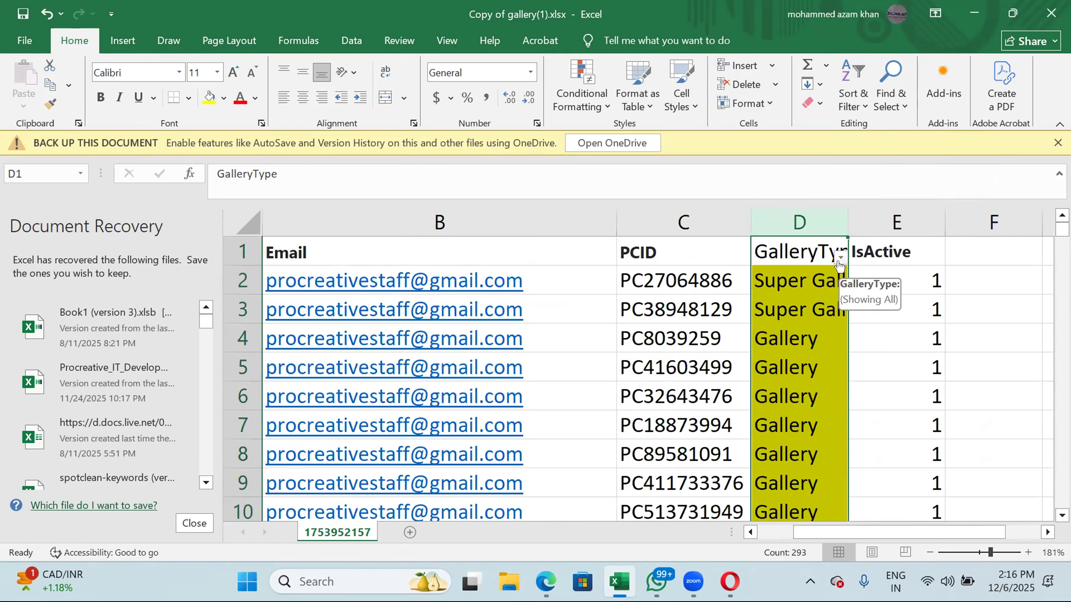
{"action": "left_click", "coordinate": [840, 258]}
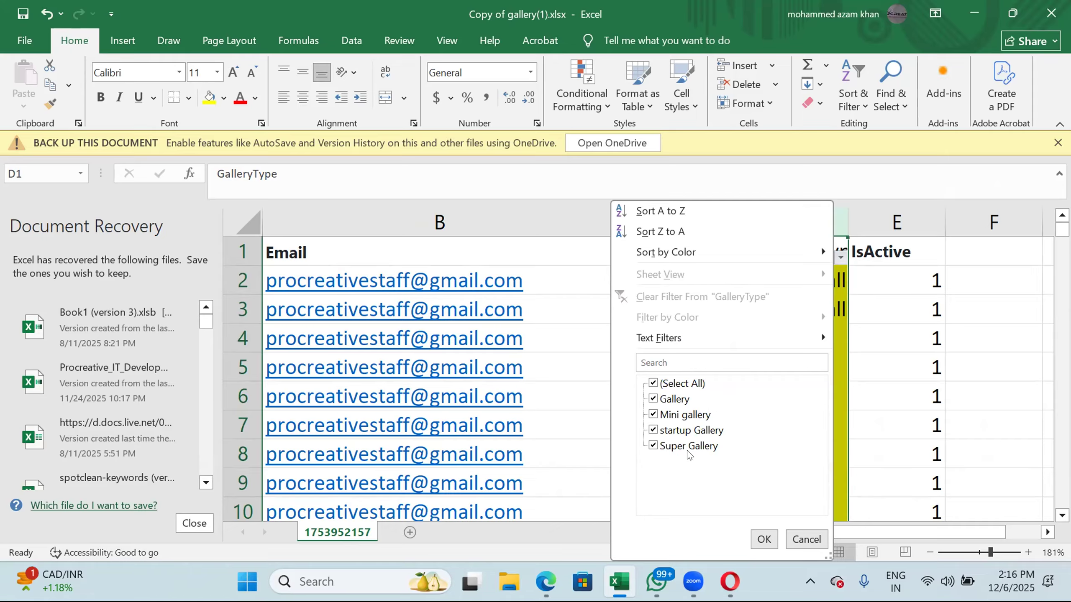
{"action": "left_click", "coordinate": [662, 387]}
{"action": "left_click", "coordinate": [653, 414]}
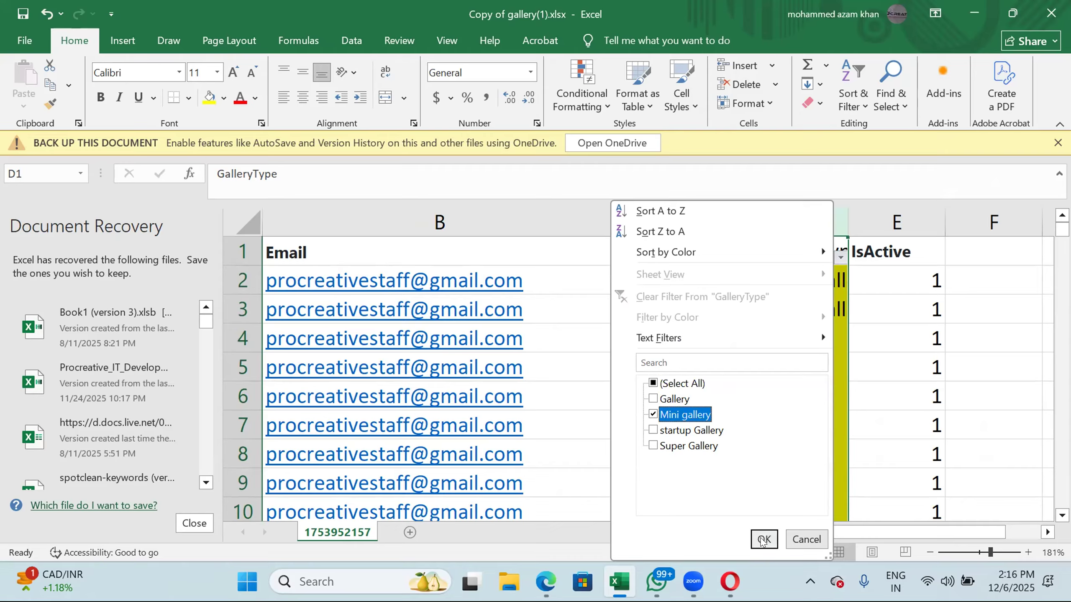
{"action": "left_click", "coordinate": [764, 540]}
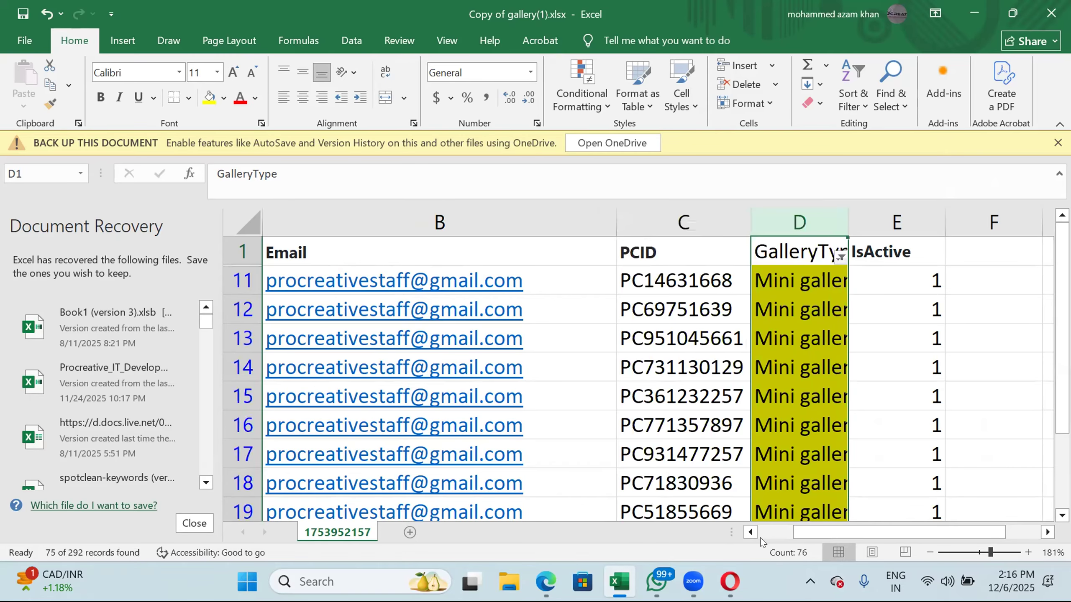
Look through the filtered Mini gallery rows, including the customer name, email and PCID columns.
{"action": "left_click", "coordinate": [724, 319]}
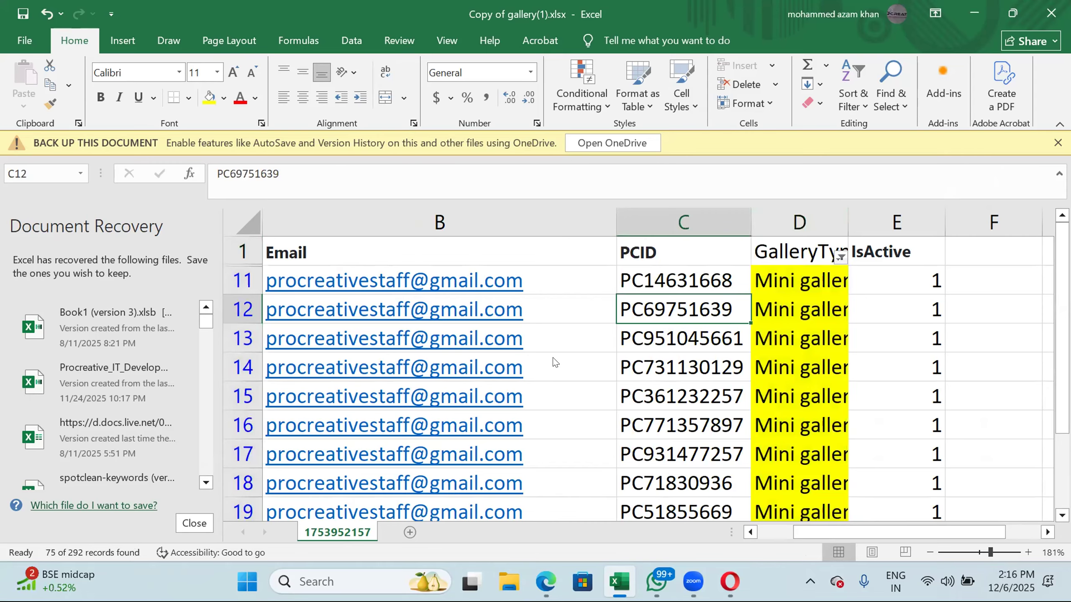
{"action": "scroll", "coordinate": [554, 362], "scroll_direction": "down", "scroll_amount": 3, "text": "ctrl"}
{"action": "scroll", "coordinate": [550, 354], "scroll_direction": "left", "scroll_amount": 5}
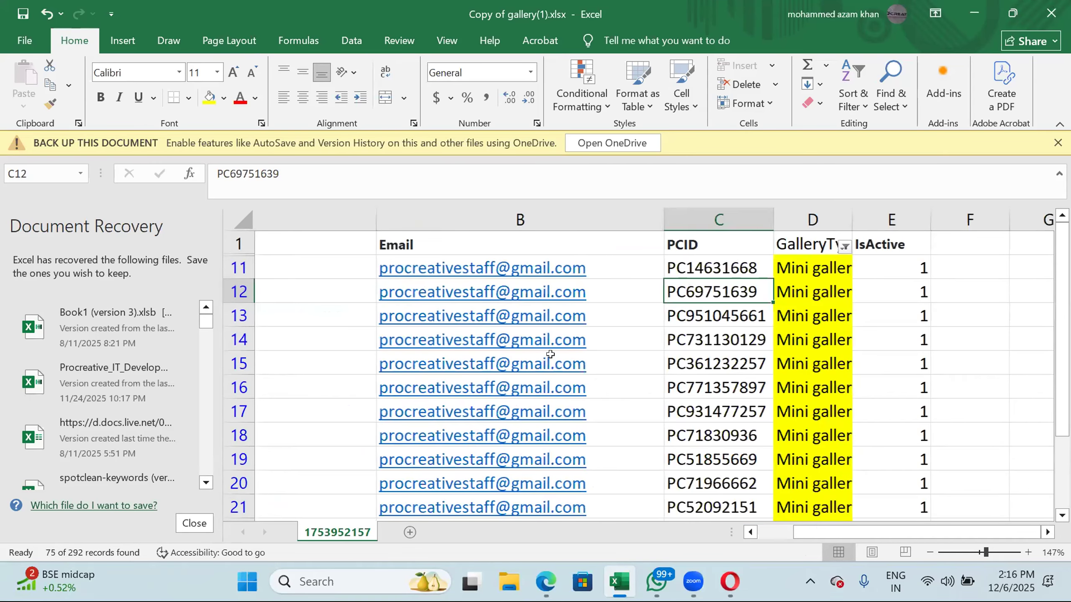
{"action": "scroll", "coordinate": [551, 363], "scroll_direction": "right", "scroll_amount": 3}
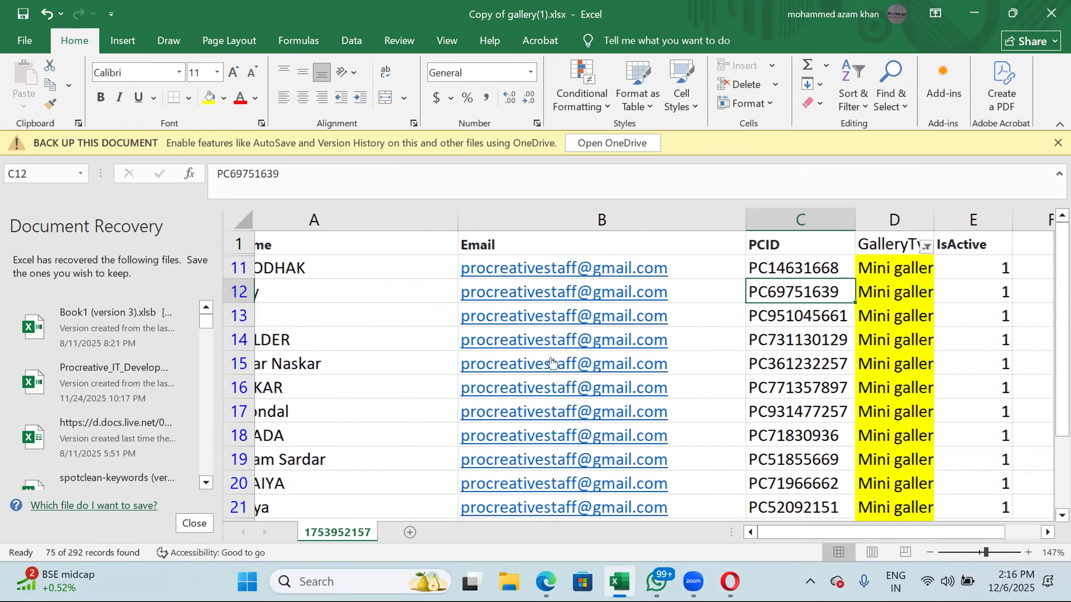
{"action": "scroll", "coordinate": [552, 361], "scroll_direction": "left", "scroll_amount": 1}
{"action": "scroll", "coordinate": [551, 362], "scroll_direction": "down", "scroll_amount": 7}
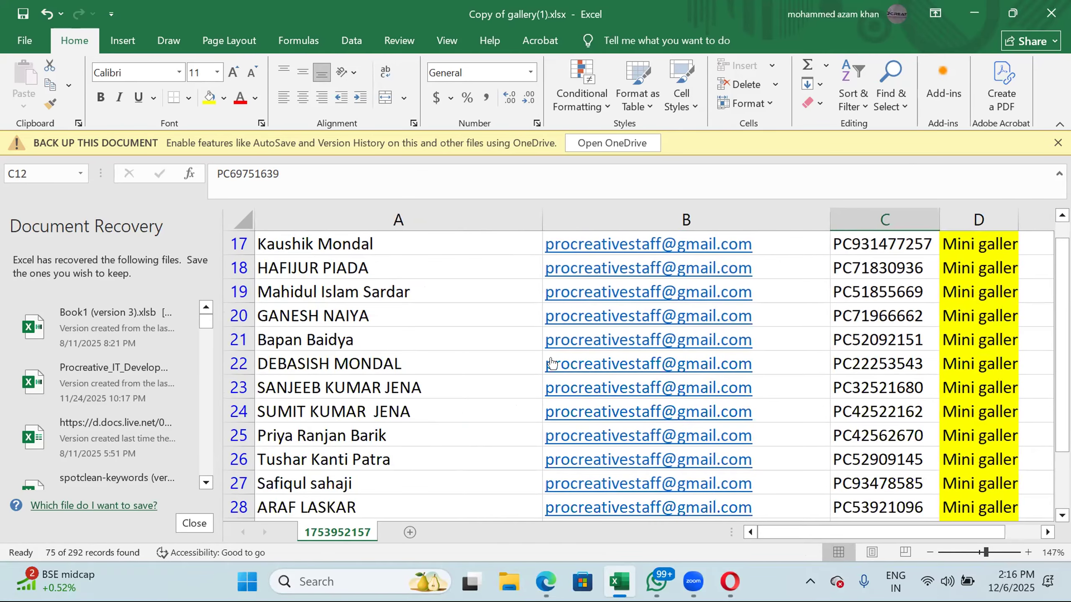
{"action": "scroll", "coordinate": [551, 361], "scroll_direction": "down", "scroll_amount": 1}
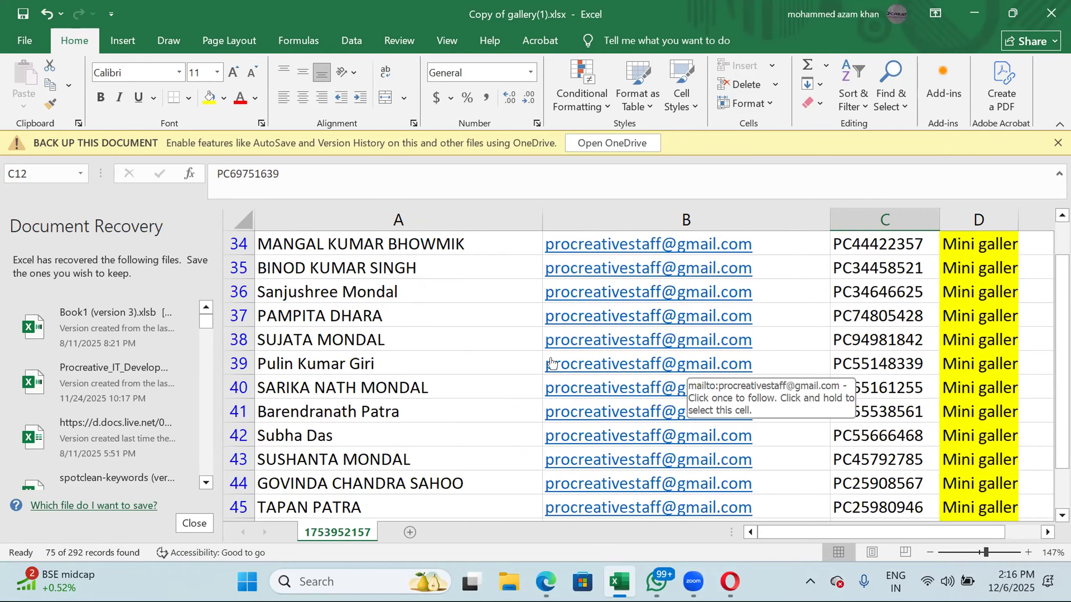
{"action": "scroll", "coordinate": [551, 362], "scroll_direction": "up", "scroll_amount": 8}
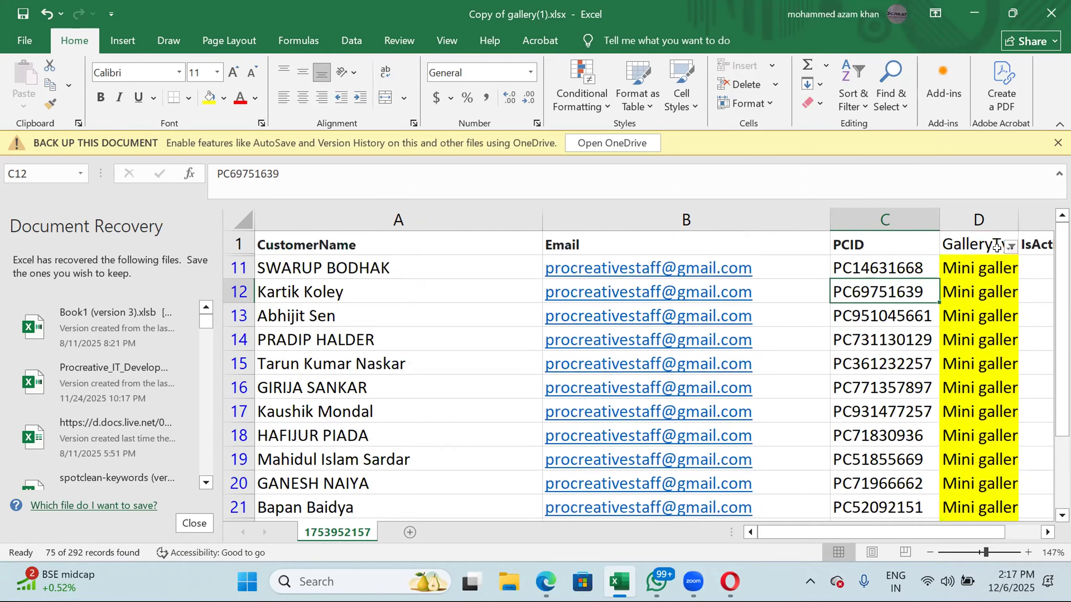
Change the GalleryType filter to show only startup Gallery rows instead of Mini gallery.
{"action": "left_click", "coordinate": [1011, 248]}
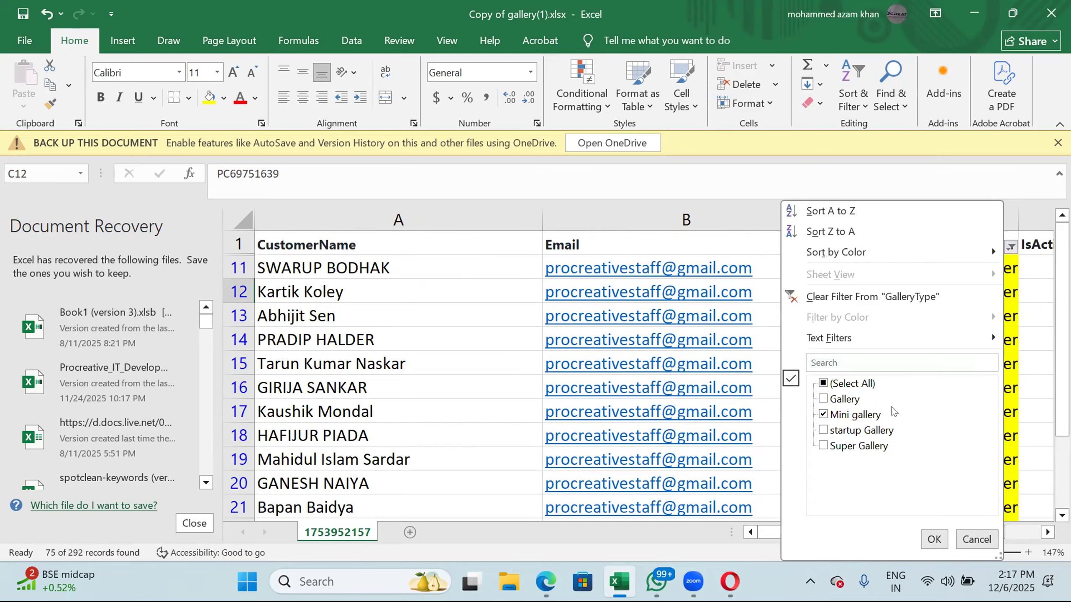
{"action": "left_click", "coordinate": [864, 415]}
{"action": "left_click", "coordinate": [876, 428]}
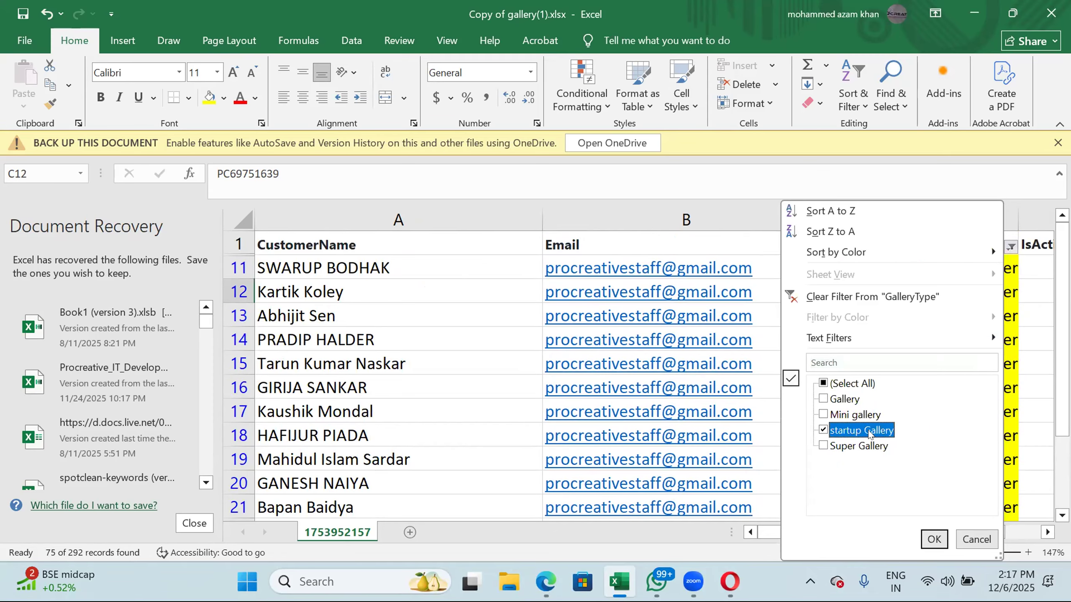
{"action": "left_click", "coordinate": [933, 539]}
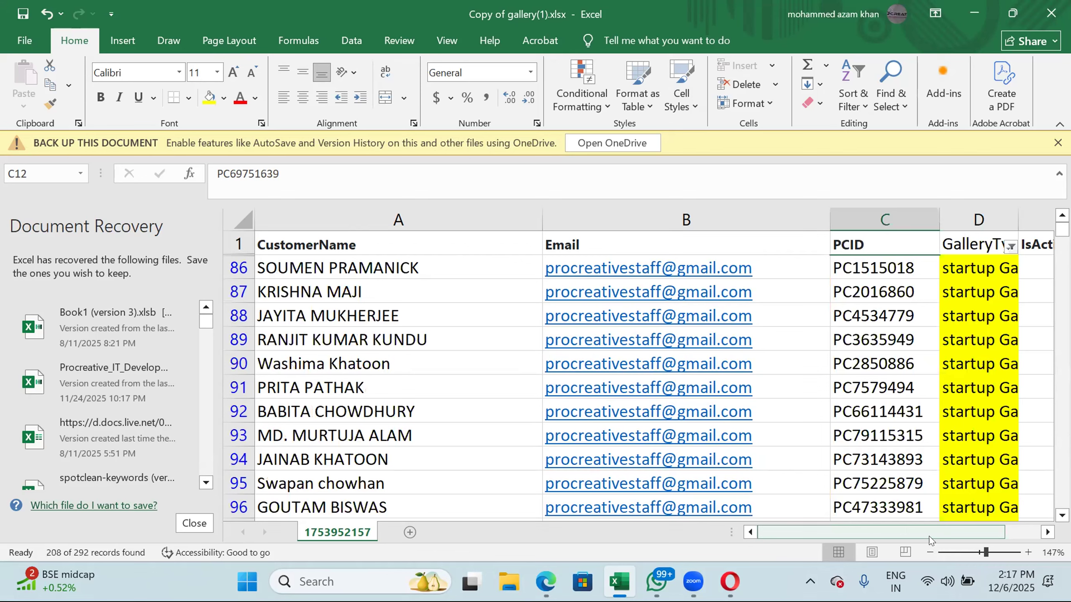
{"action": "left_click", "coordinate": [1011, 247]}
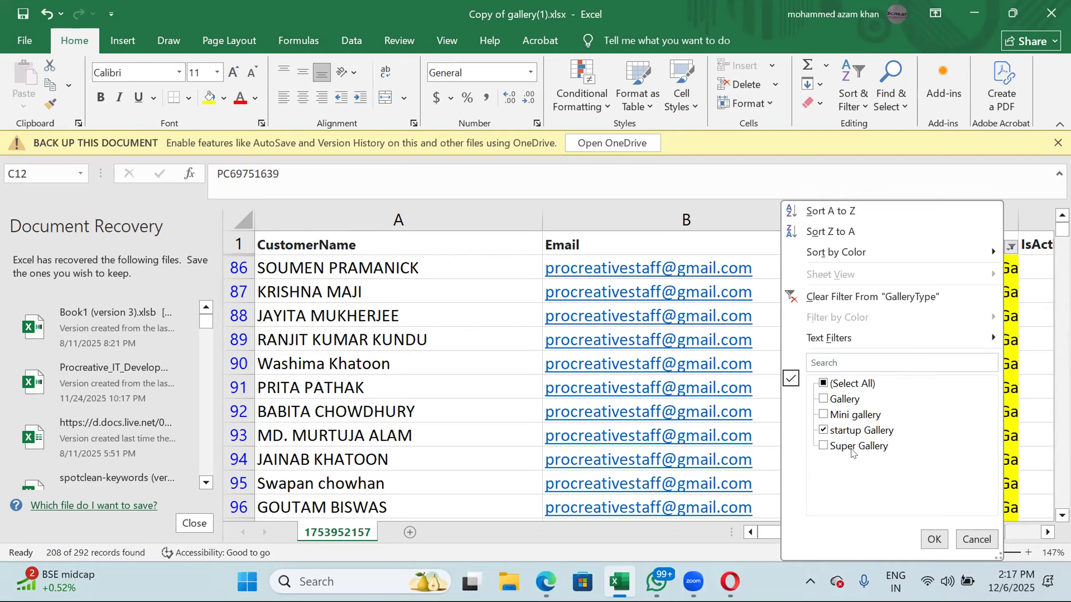
{"action": "left_click", "coordinate": [823, 414]}
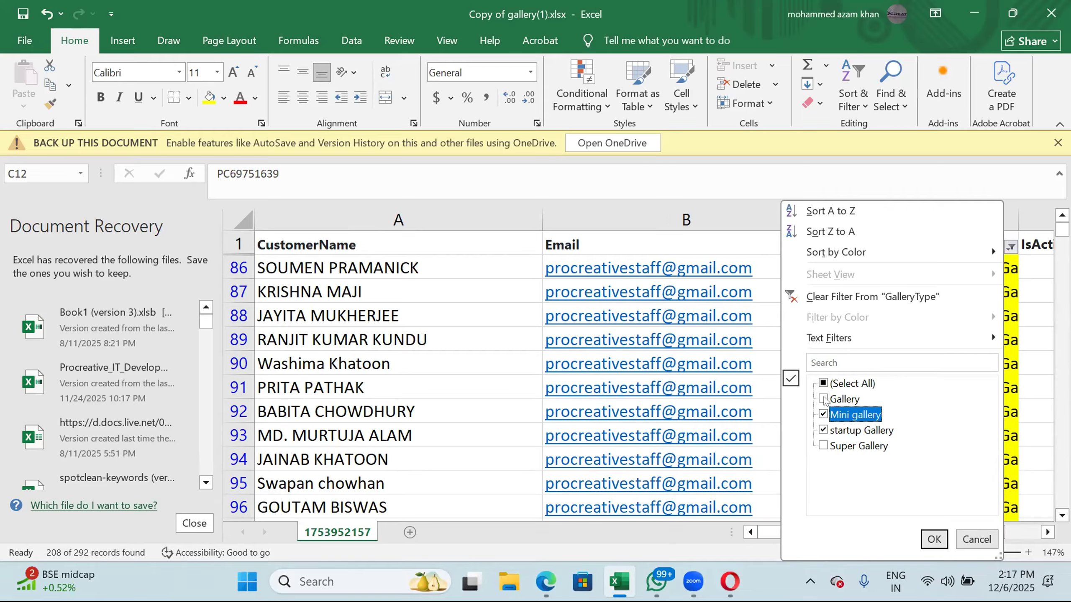
{"action": "left_click", "coordinate": [823, 399]}
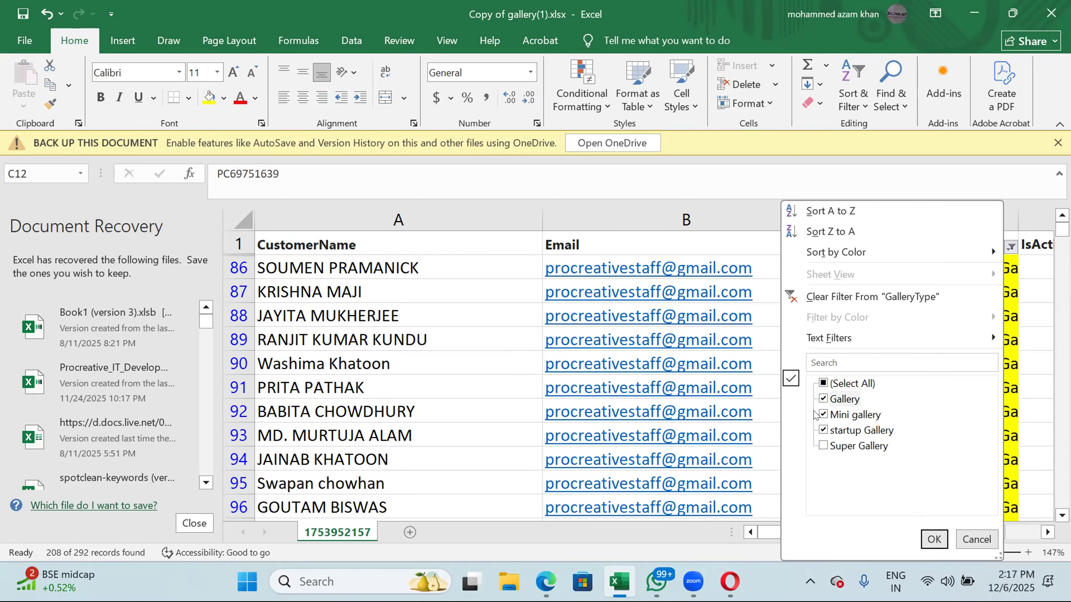
{"action": "left_click", "coordinate": [726, 434]}
Add Mini gallery to the GalleryType filter so that both Mini gallery and startup Gallery rows are shown.
{"action": "scroll", "coordinate": [726, 434], "scroll_direction": "up", "scroll_amount": 1}
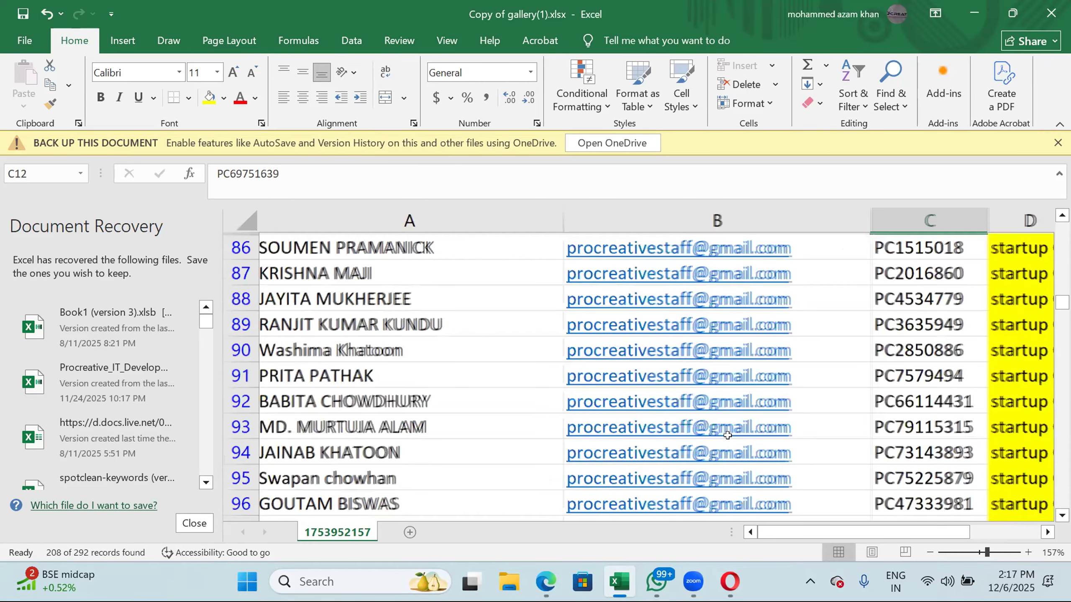
{"action": "scroll", "coordinate": [941, 319], "scroll_direction": "up", "scroll_amount": 1}
{"action": "scroll", "coordinate": [965, 301], "scroll_direction": "right", "scroll_amount": 2}
{"action": "scroll", "coordinate": [1040, 246], "scroll_direction": "left", "scroll_amount": 2}
{"action": "left_click", "coordinate": [1034, 246]}
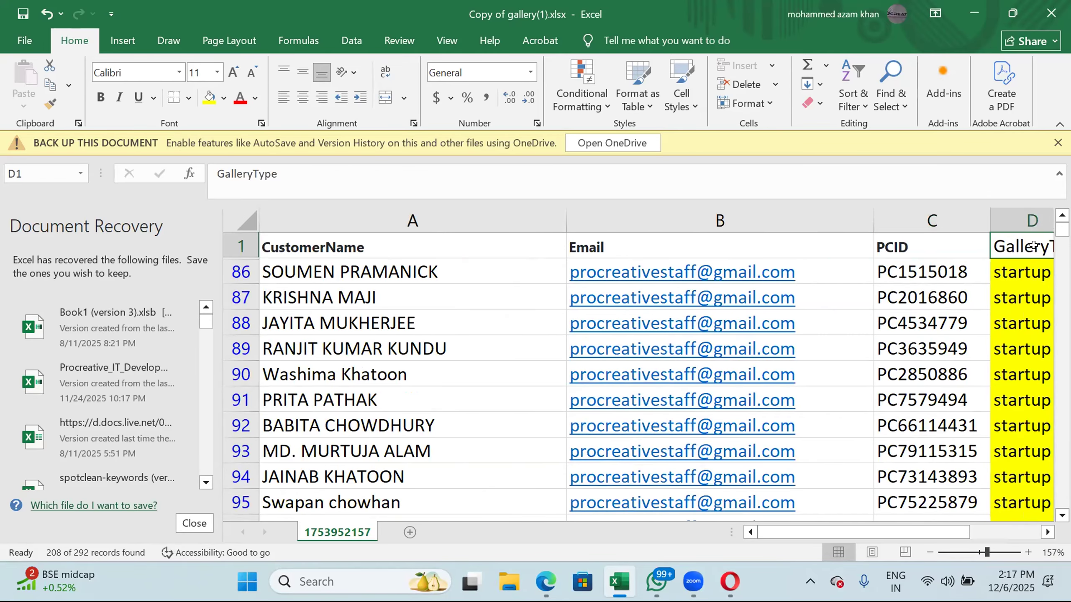
{"action": "key", "text": "alt+Down"}
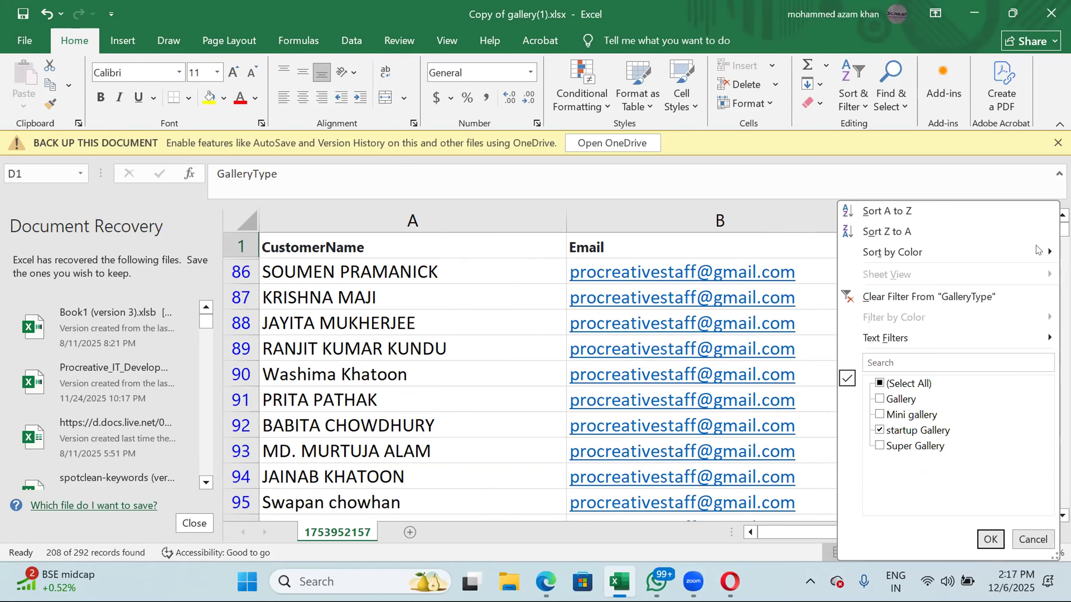
{"action": "left_click", "coordinate": [894, 417]}
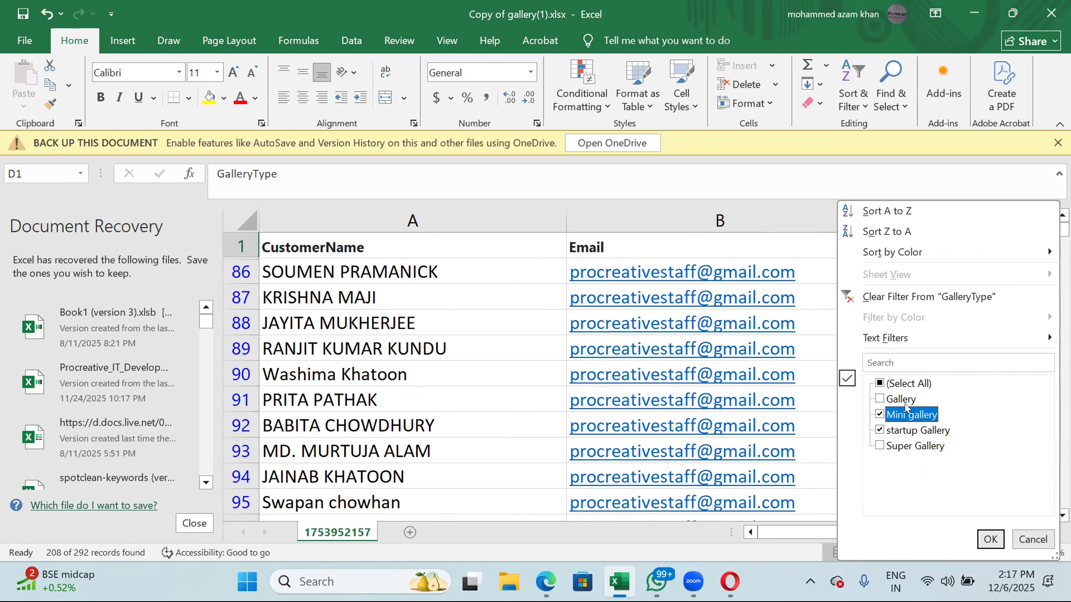
{"action": "left_click", "coordinate": [991, 541]}
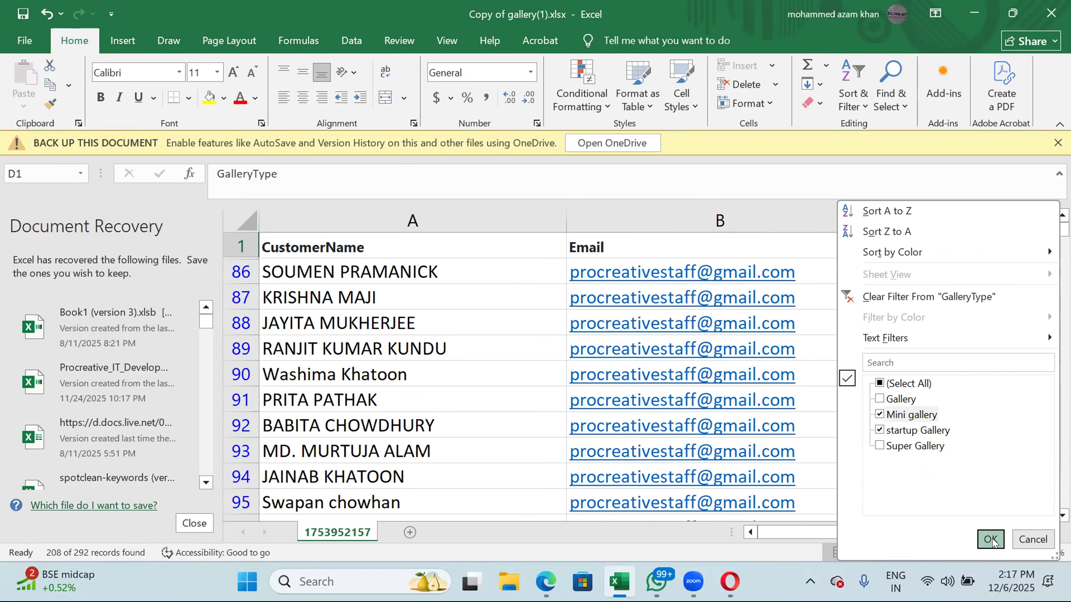
Look through the GalleryType values of the filtered rows down the sheet and return to the header row.
{"action": "scroll", "coordinate": [910, 406], "scroll_direction": "right", "scroll_amount": 3}
{"action": "scroll", "coordinate": [910, 406], "scroll_direction": "down", "scroll_amount": 2}
{"action": "scroll", "coordinate": [910, 406], "scroll_direction": "down", "scroll_amount": 10}
{"action": "scroll", "coordinate": [722, 416], "scroll_direction": "down", "scroll_amount": 19}
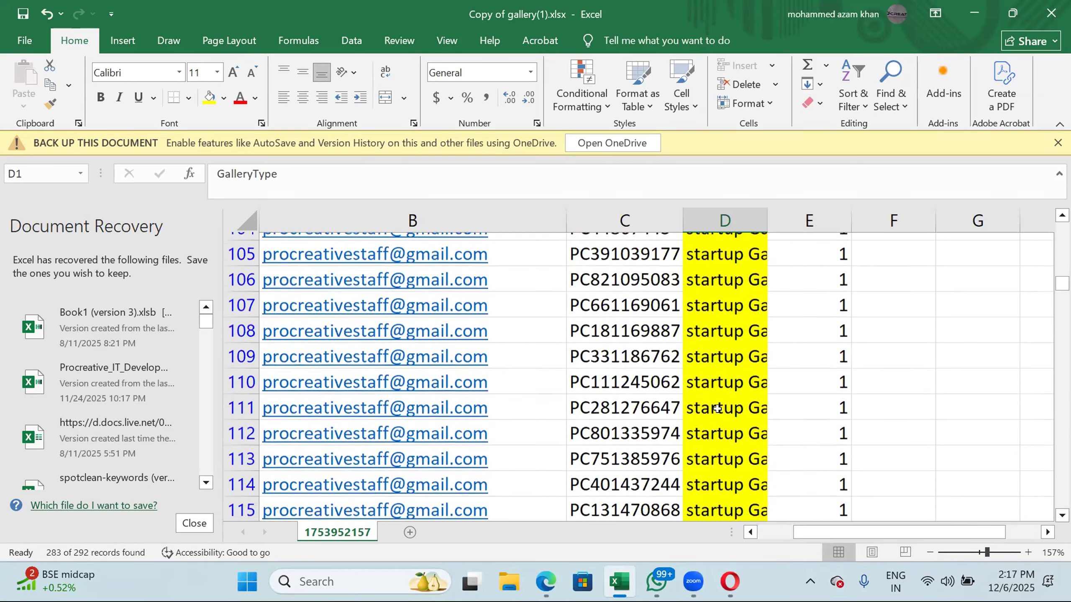
{"action": "scroll", "coordinate": [717, 408], "scroll_direction": "down", "scroll_amount": 16}
{"action": "scroll", "coordinate": [716, 408], "scroll_direction": "up", "scroll_amount": 20}
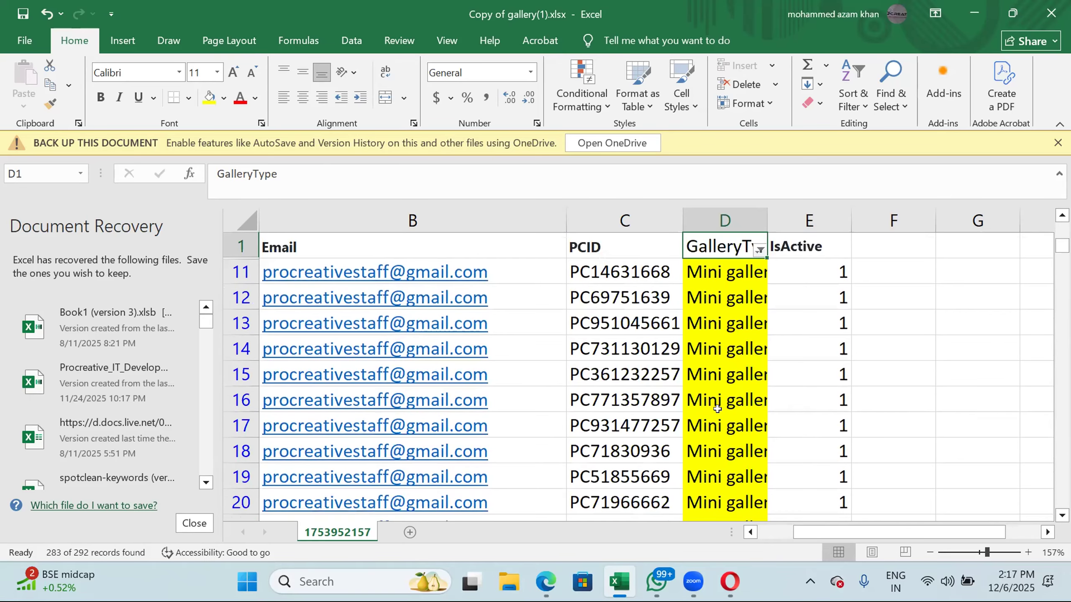
Reset the GalleryType filter to select all gallery types.
{"action": "left_click", "coordinate": [759, 249]}
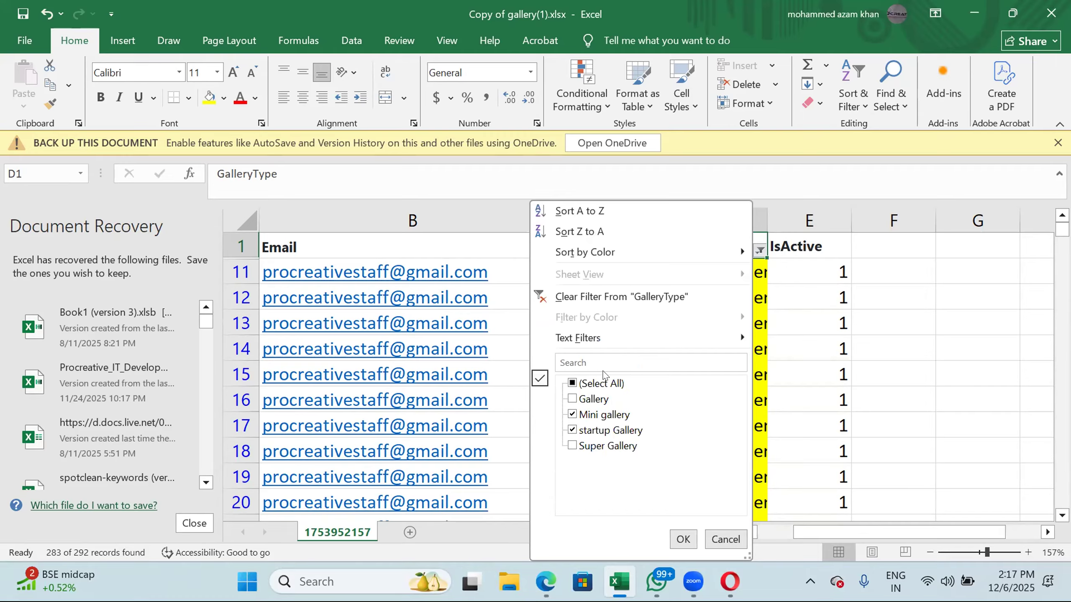
{"action": "left_click", "coordinate": [600, 384]}
{"action": "left_click", "coordinate": [683, 540]}
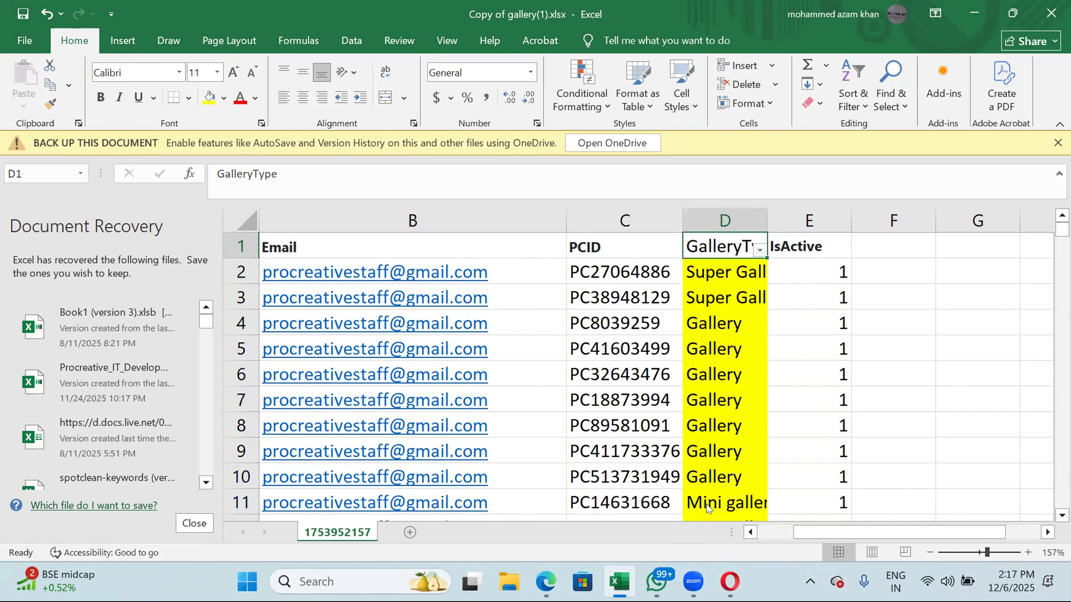
Select the two Super Gallery cells D2:D3, and filter the GalleryType column to show only Super Gallery rows.
{"action": "left_click", "coordinate": [739, 348]}
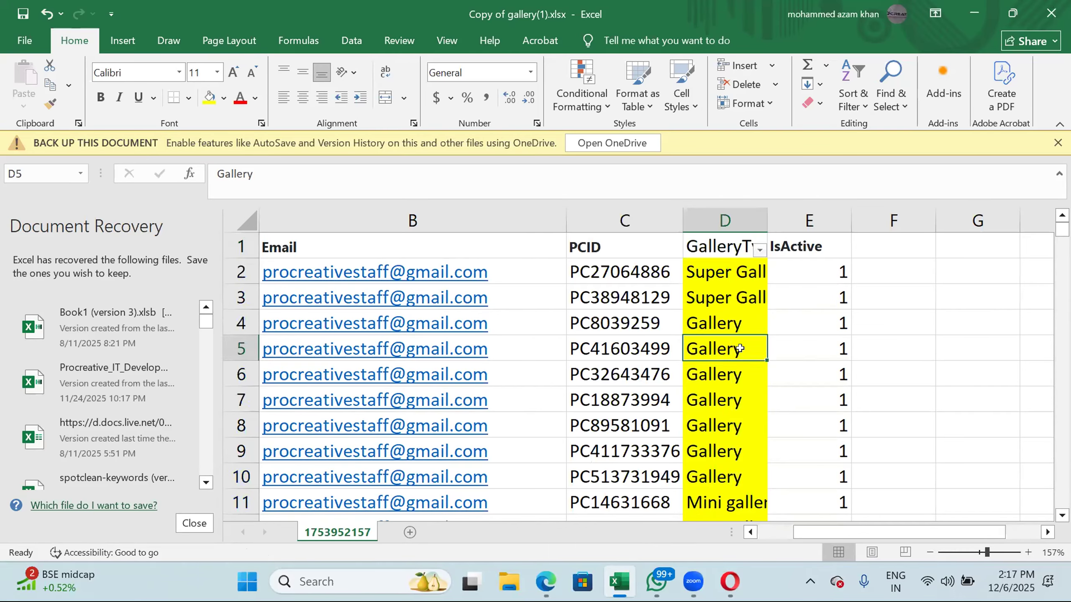
{"action": "key", "text": "Up"}
{"action": "key", "text": "Up"}
{"action": "key", "text": "Up"}
{"action": "key", "text": "shift+Down"}
{"action": "key", "text": "shift+Down"}
{"action": "key", "text": "shift+Down"}
{"action": "key", "text": "shift+Up"}
{"action": "key", "text": "shift+Up"}
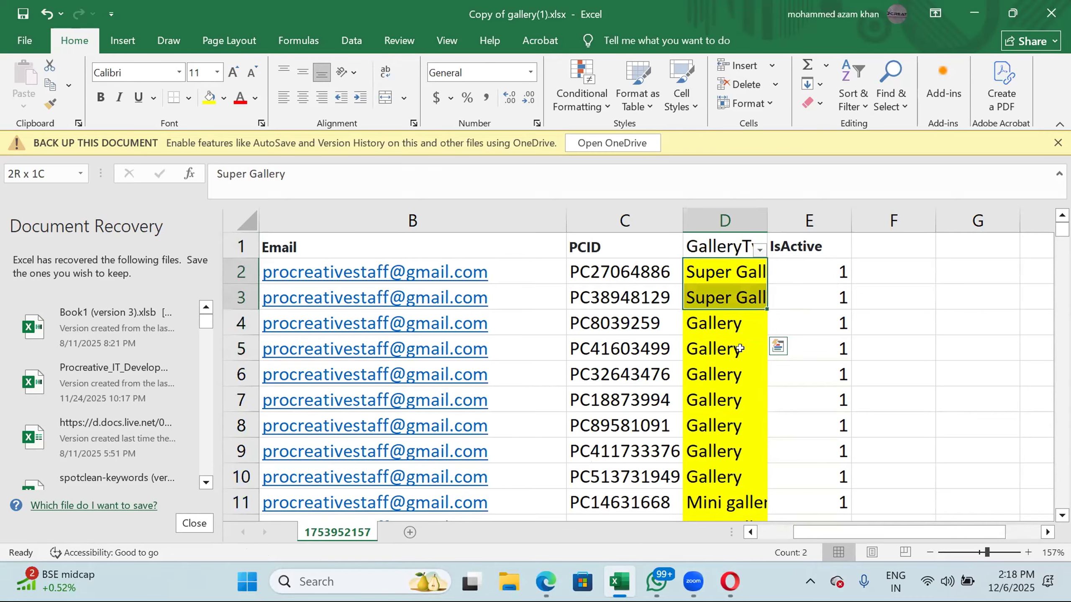
{"action": "left_click", "coordinate": [759, 250]}
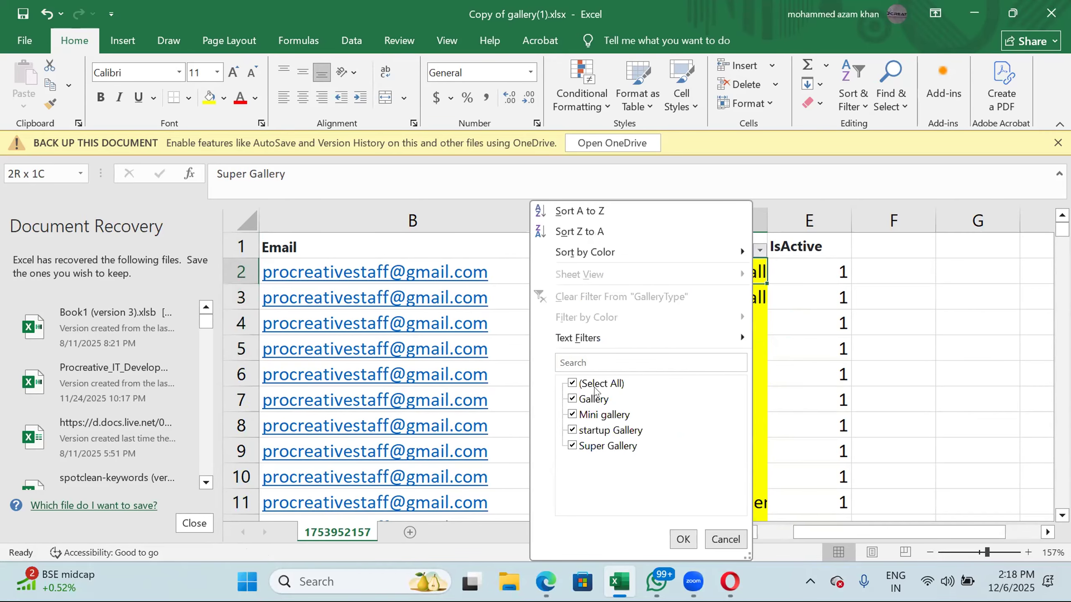
{"action": "left_click", "coordinate": [595, 383]}
{"action": "left_click", "coordinate": [593, 446]}
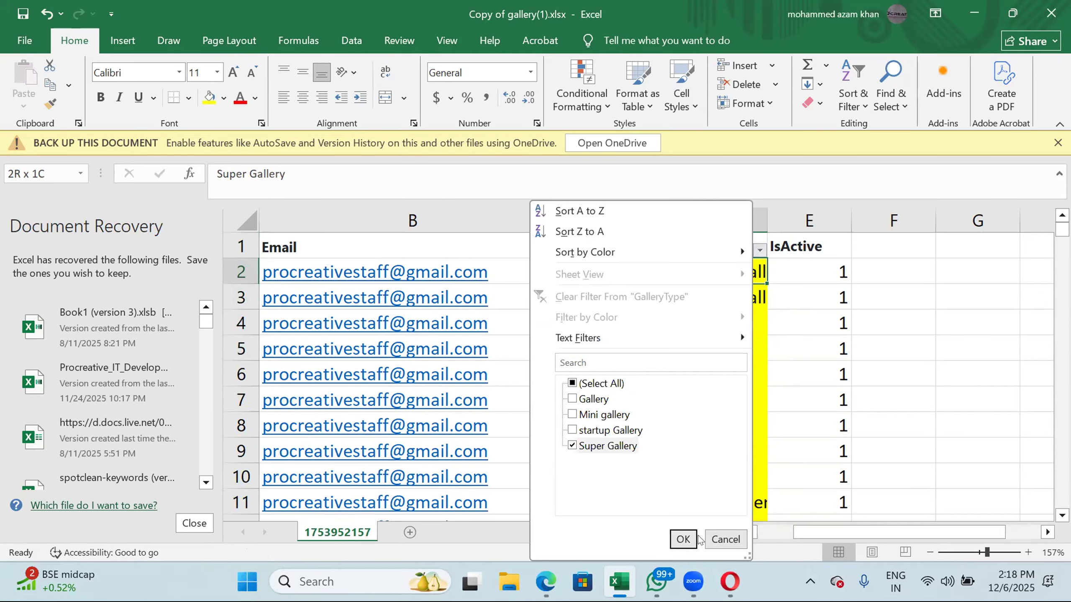
{"action": "left_click", "coordinate": [685, 540]}
Change the fill colour of the two filtered Super Gallery cells in the GalleryType column to white.
{"action": "left_click_drag", "start_coordinate": [721, 290], "coordinate": [722, 291]}
{"action": "left_click", "coordinate": [224, 98]}
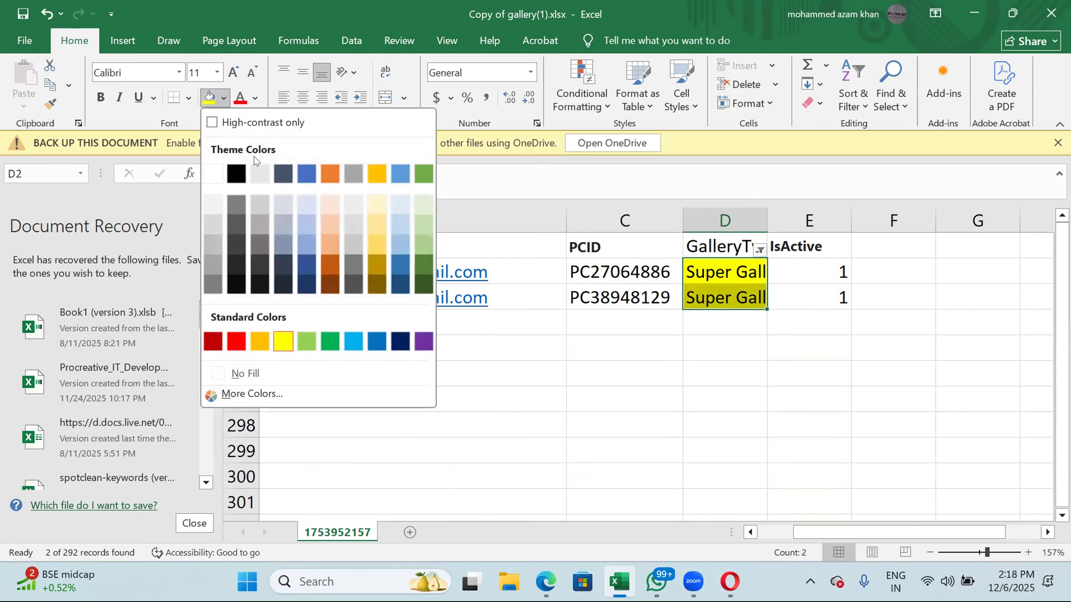
{"action": "left_click", "coordinate": [213, 173]}
{"action": "left_click", "coordinate": [557, 293]}
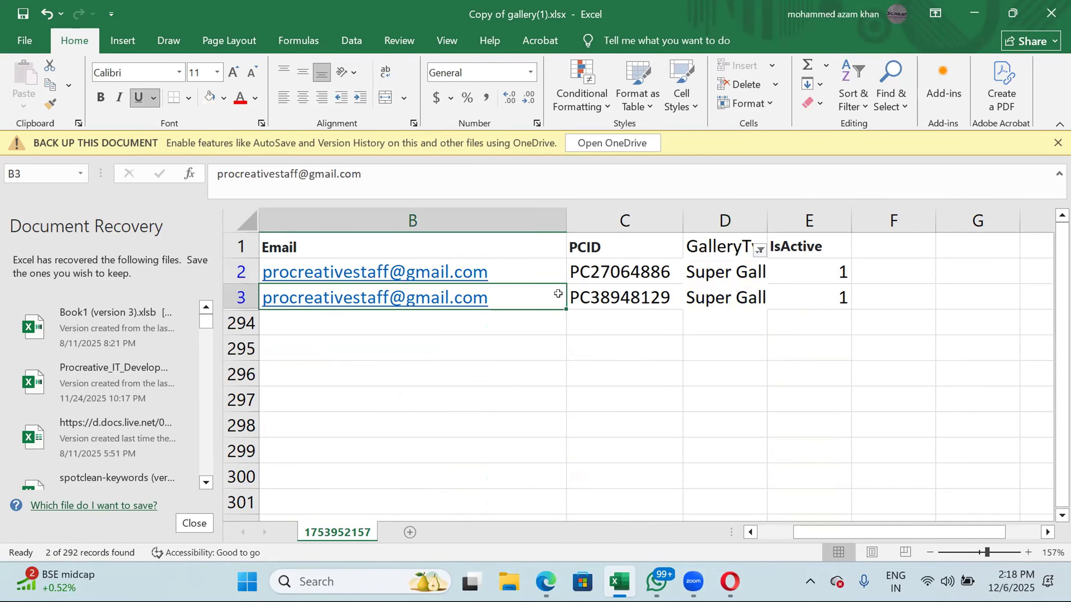
Filter the GalleryType column by the yellow cell colour instead of by value.
{"action": "left_click", "coordinate": [759, 250]}
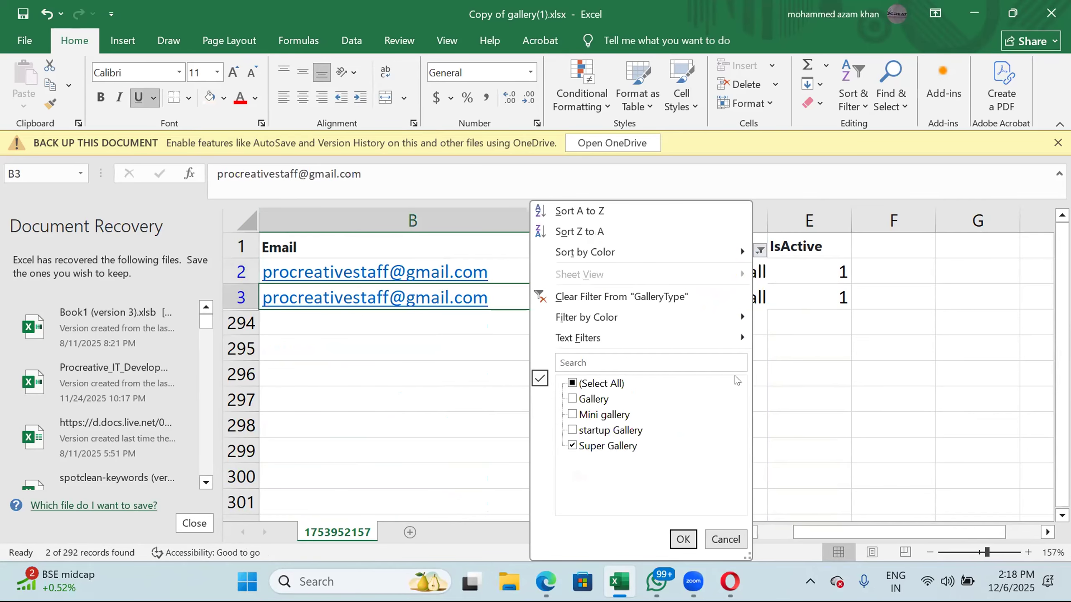
{"action": "mouse_move", "coordinate": [621, 318]}
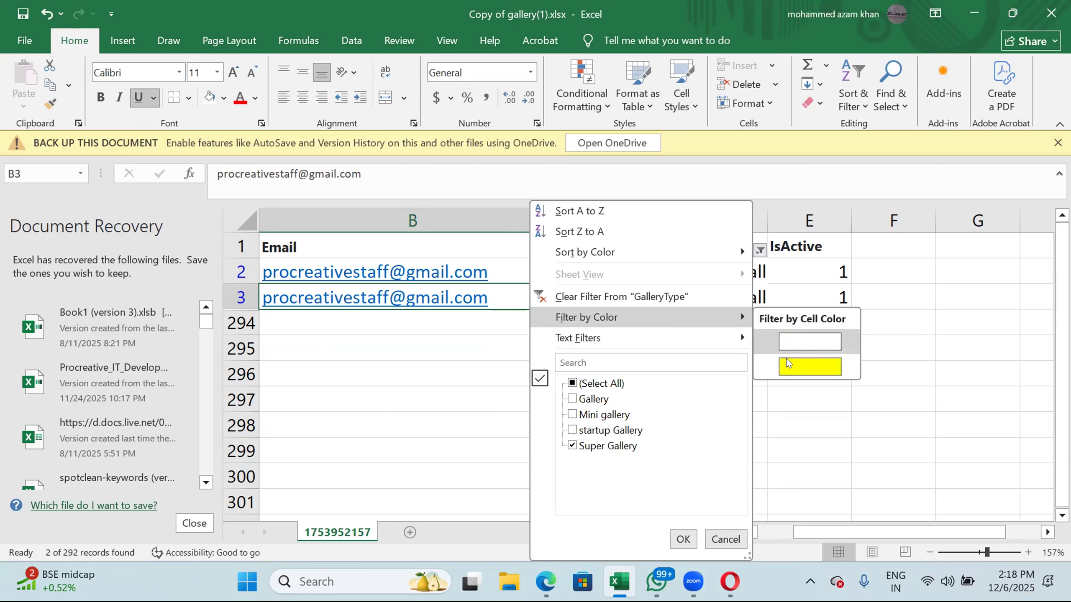
{"action": "left_click", "coordinate": [810, 367]}
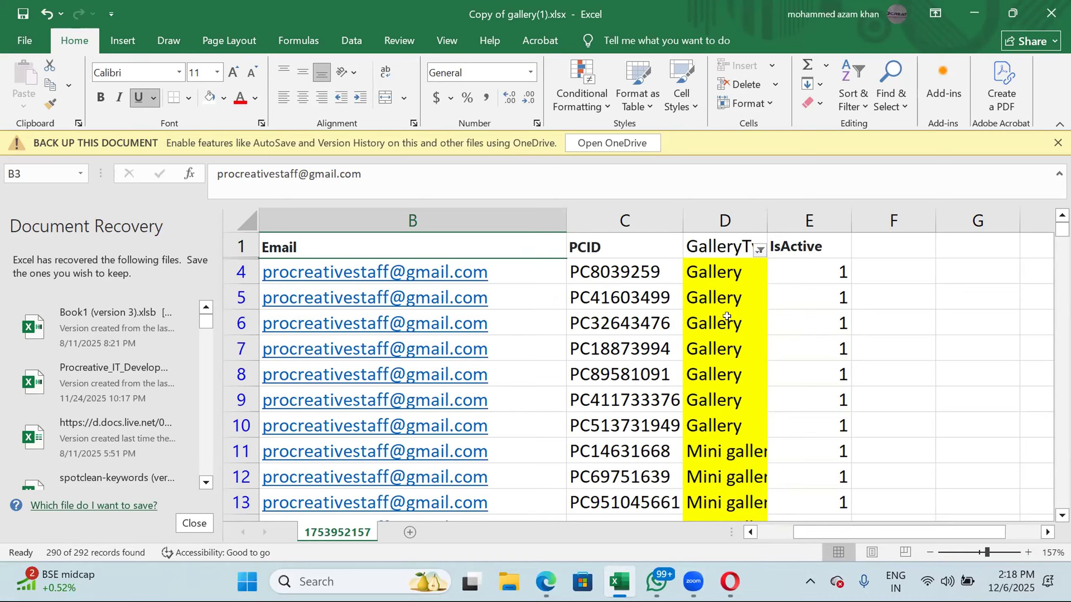
Examine the filter-by-colour options of the GalleryType column without changing the filter.
{"action": "left_click", "coordinate": [761, 250]}
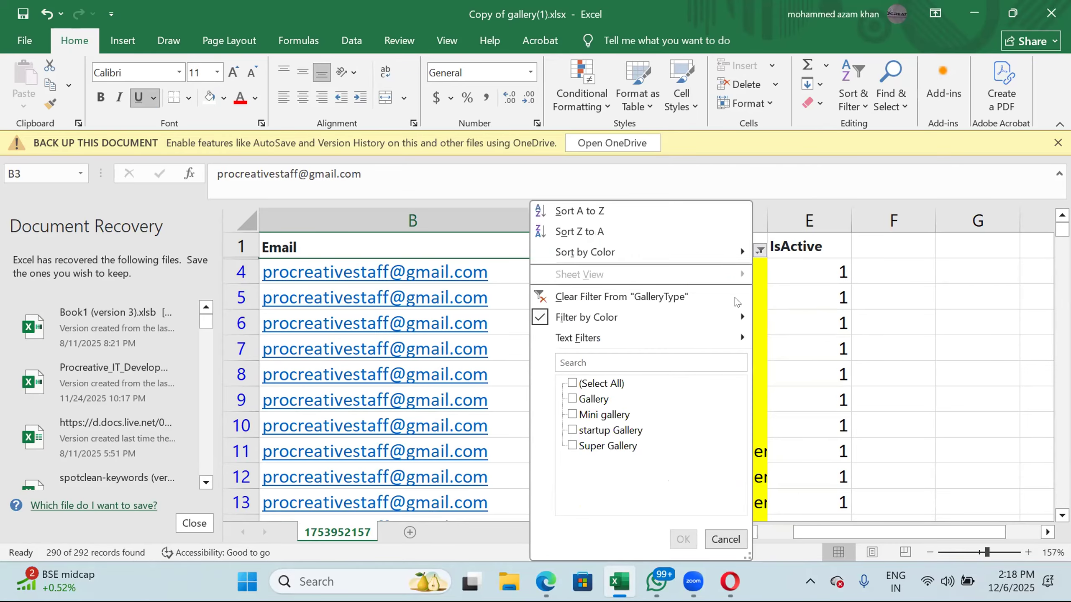
{"action": "mouse_move", "coordinate": [721, 313]}
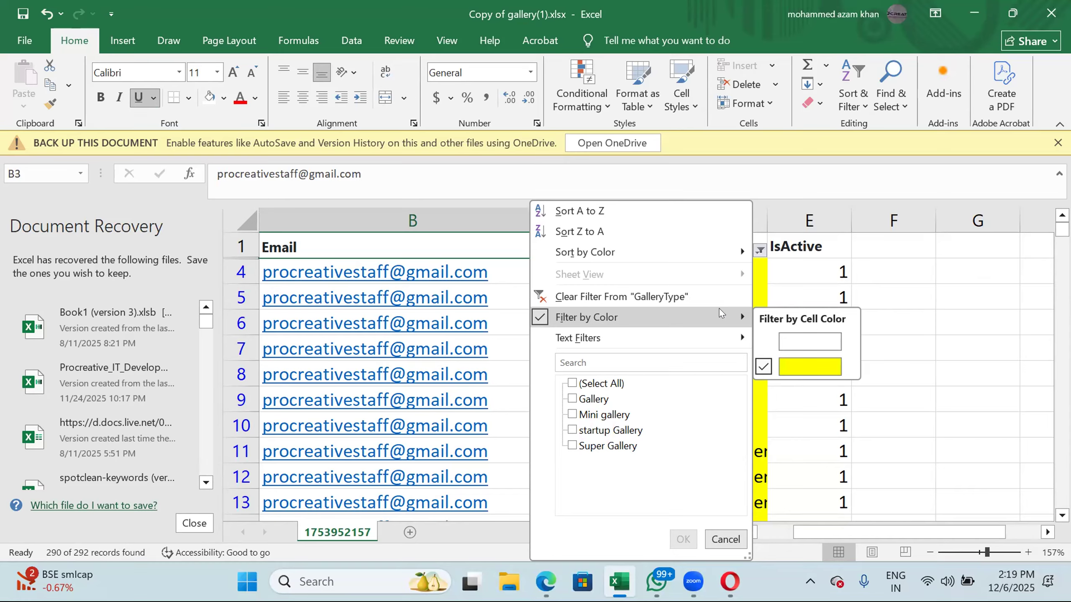
{"action": "left_click", "coordinate": [517, 406]}
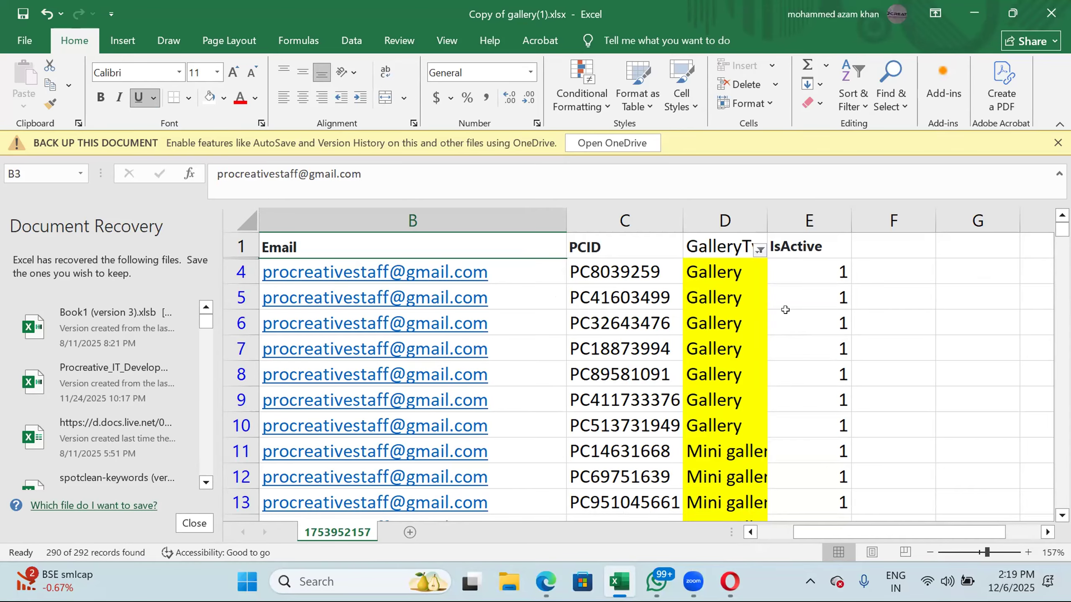
Turn off the filter on the GalleryType column so that all customer records are shown.
{"action": "scroll", "coordinate": [785, 310], "scroll_direction": "left", "scroll_amount": 3}
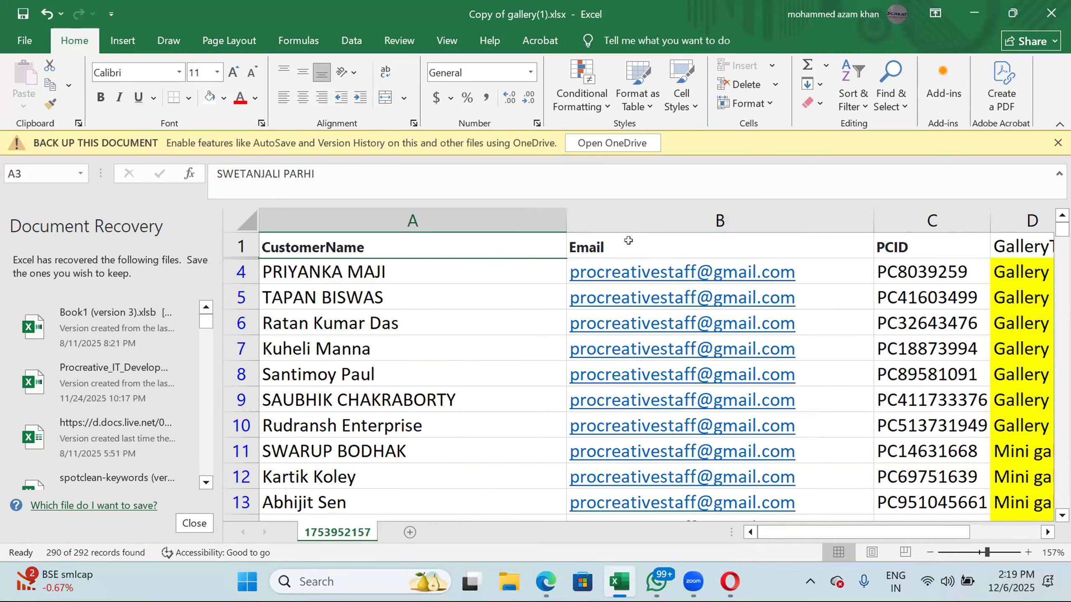
{"action": "left_click", "coordinate": [628, 241]}
{"action": "double_click", "coordinate": [628, 240]}
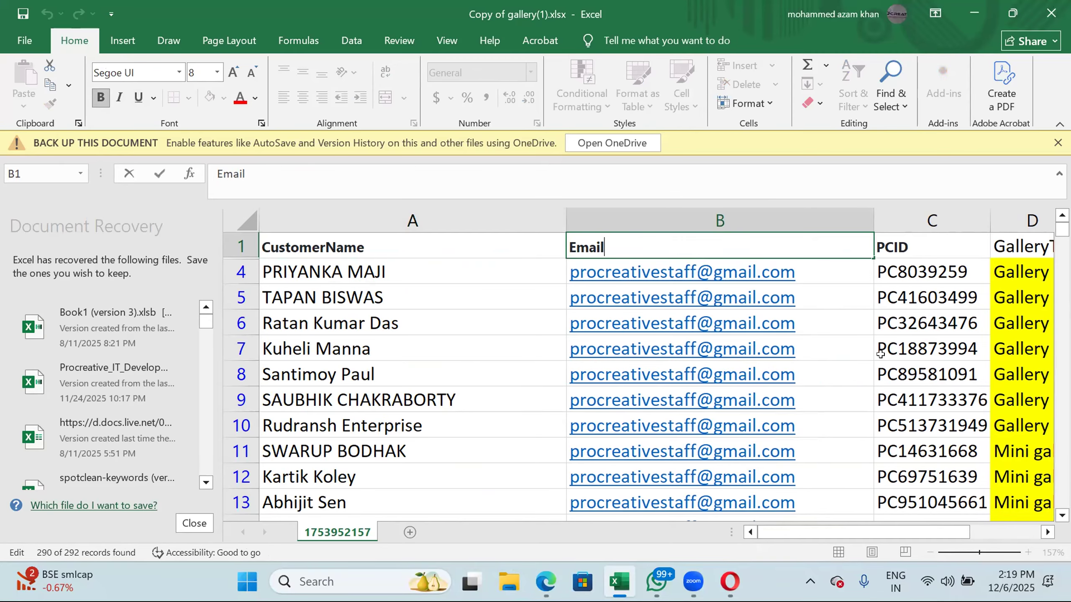
{"action": "left_click", "coordinate": [791, 418]}
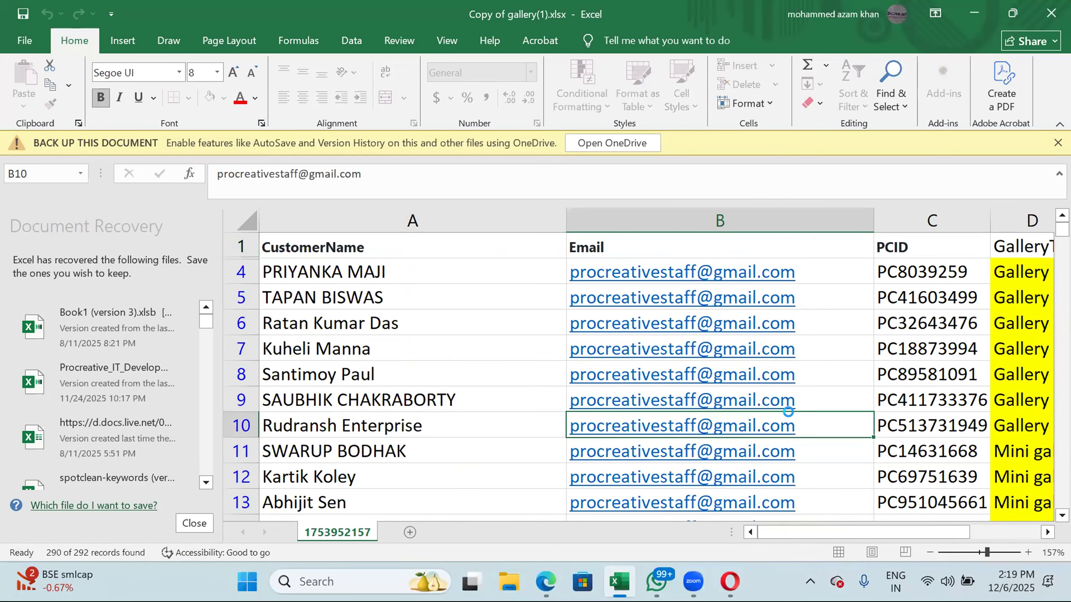
{"action": "scroll", "coordinate": [791, 417], "scroll_direction": "down", "scroll_amount": 1}
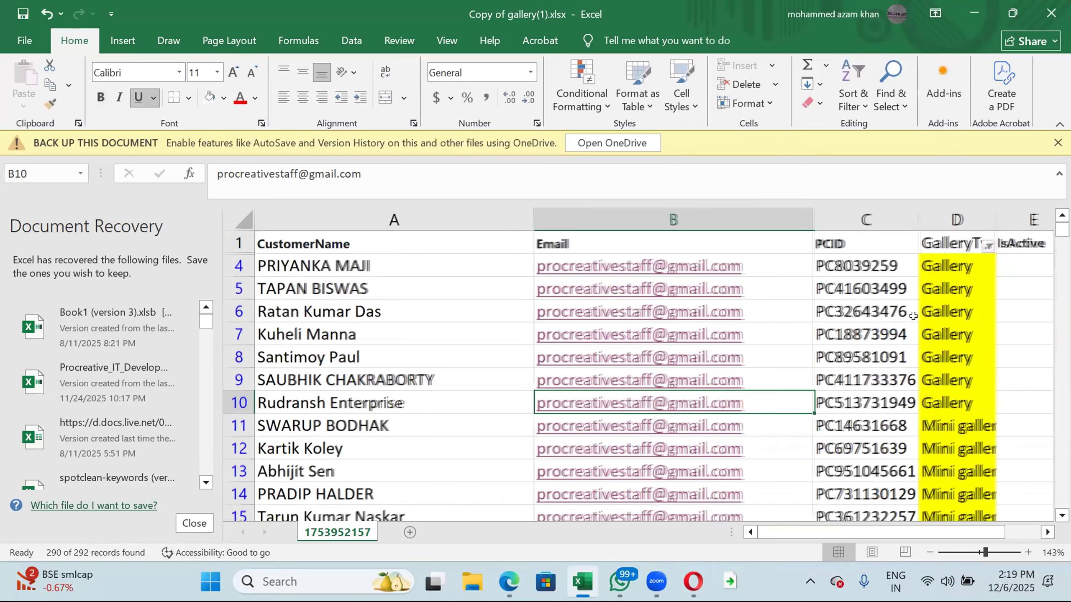
{"action": "scroll", "coordinate": [913, 315], "scroll_direction": "down", "scroll_amount": 1}
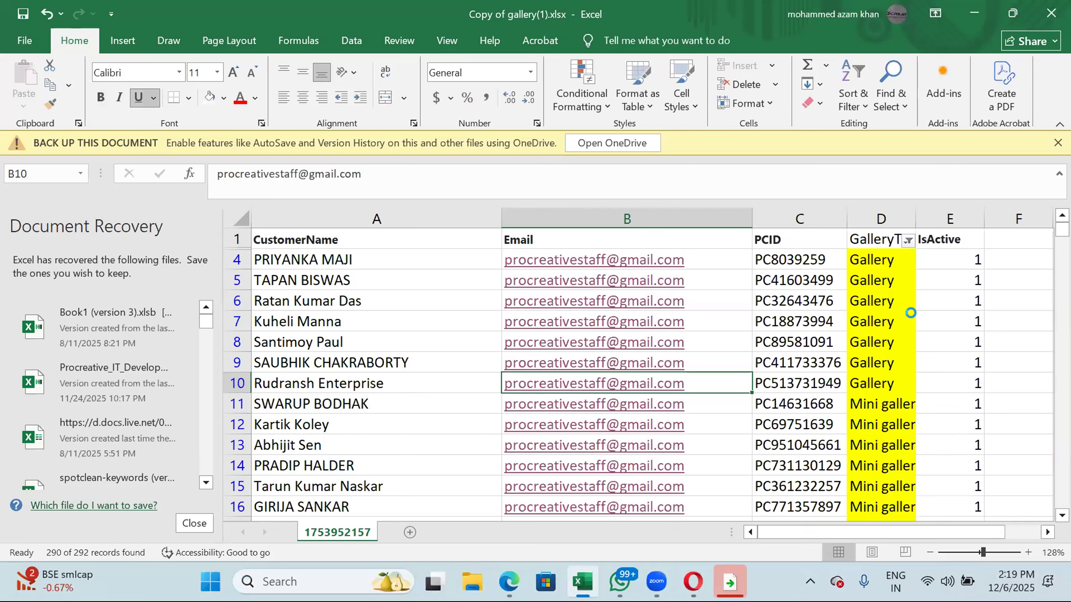
{"action": "key", "text": "ctrl+shift+l"}
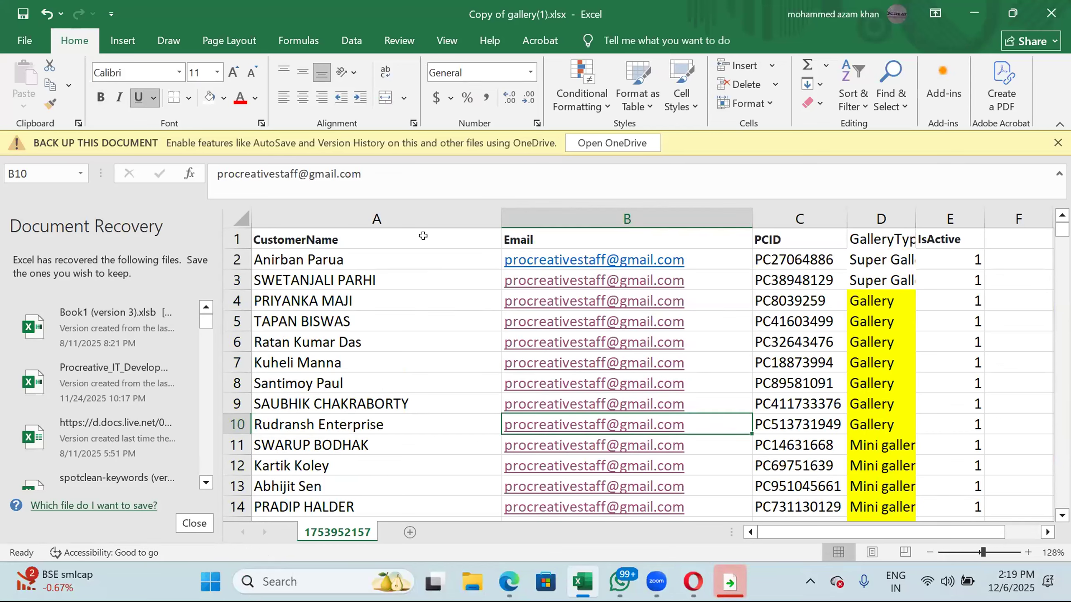
Add filters to all five header cells from CustomerName to IsActive (A1:E1).
{"action": "left_click", "coordinate": [399, 229]}
{"action": "key", "text": "shift+Right"}
{"action": "key", "text": "shift+Right"}
{"action": "key", "text": "shift+Right"}
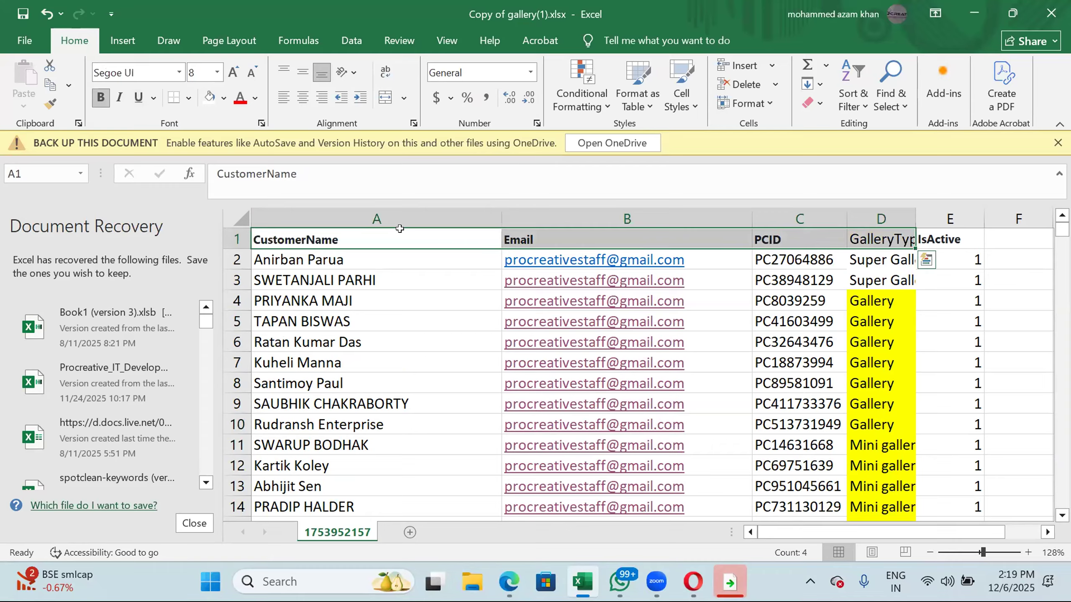
{"action": "key", "text": "shift+Right"}
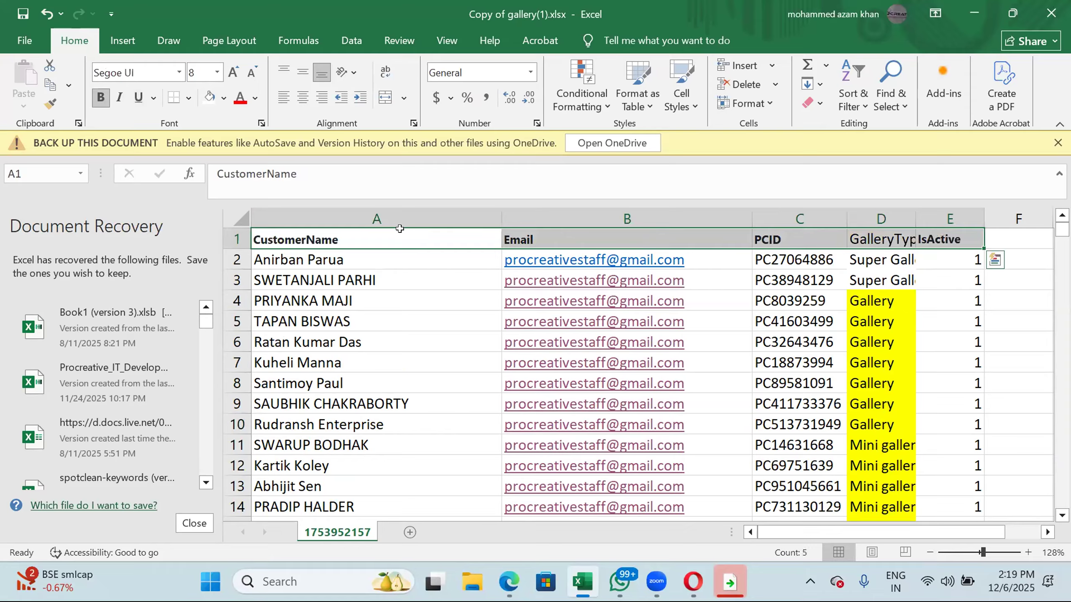
{"action": "key", "text": "ctrl+shift+l"}
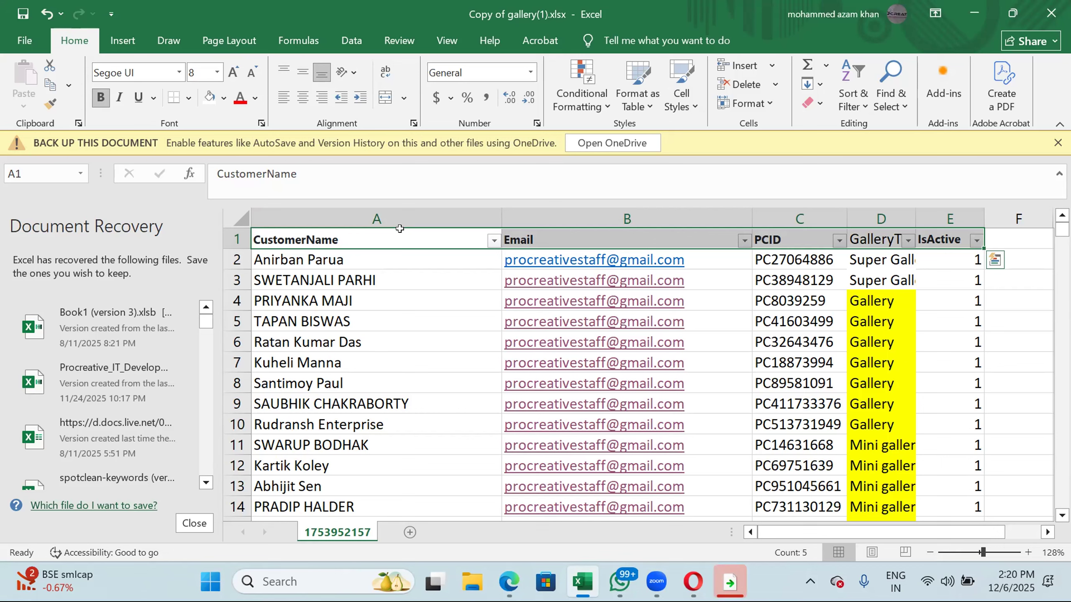
Look across the header cells and first-row entries from CustomerName to the empty column after IsActive.
{"action": "key", "text": "Down"}
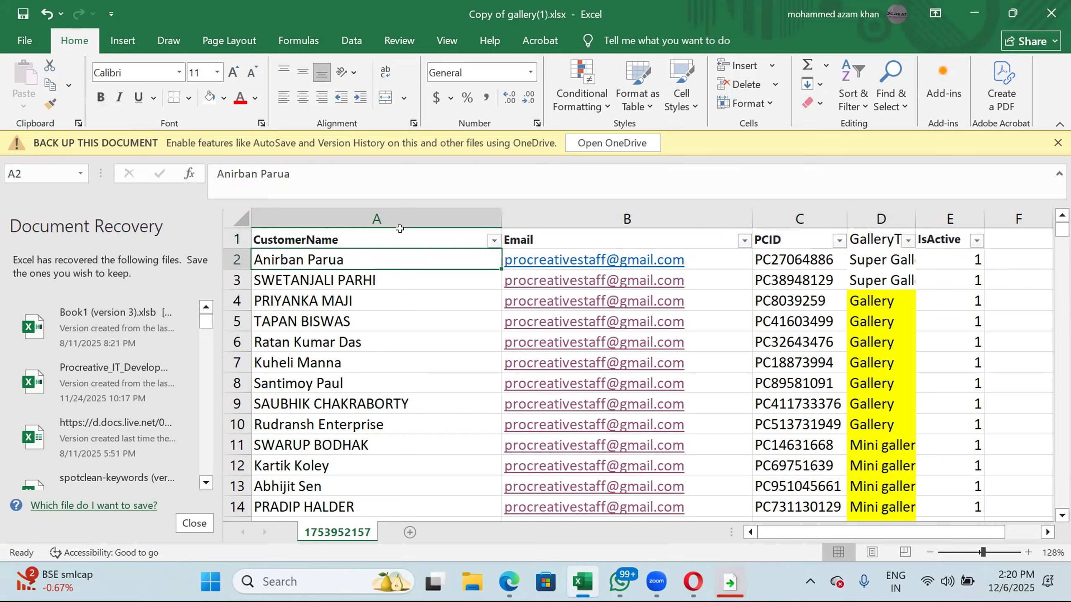
{"action": "key", "text": "Right"}
{"action": "key", "text": "Up"}
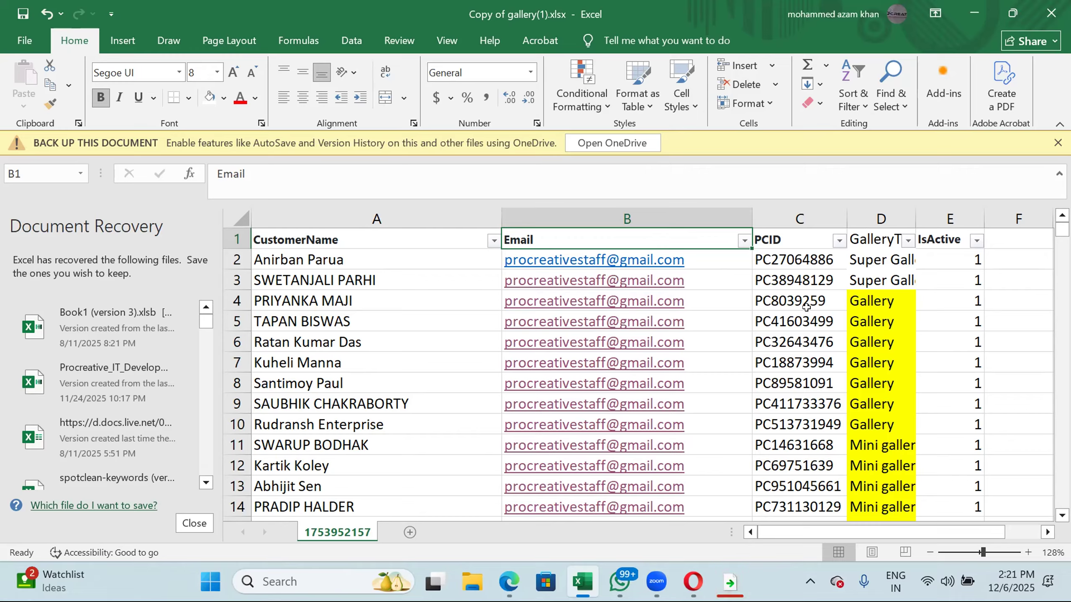
{"action": "key", "text": "Down"}
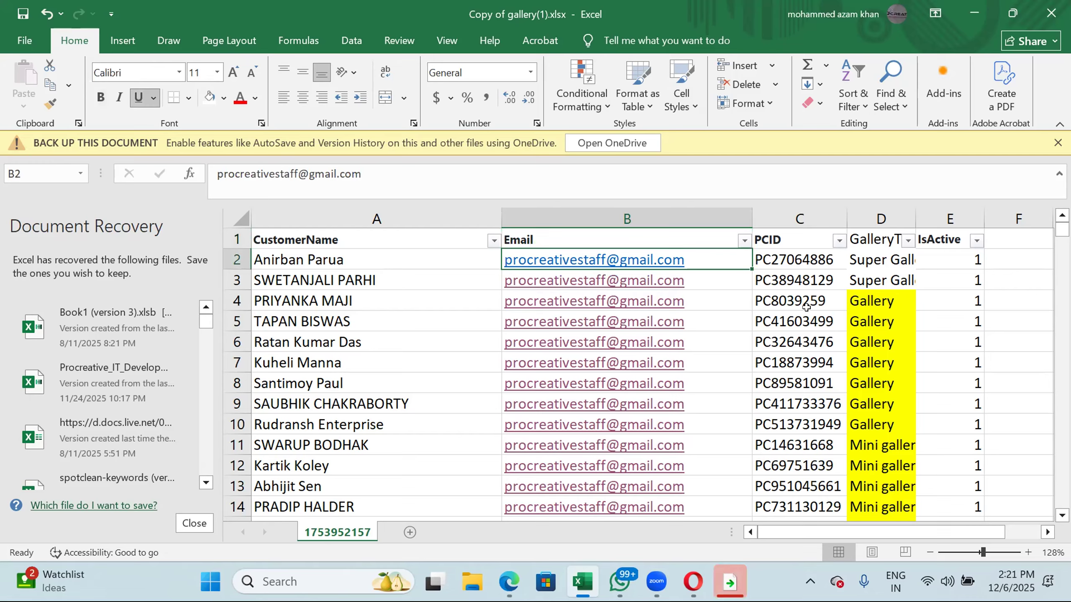
{"action": "key", "text": "Up"}
{"action": "key", "text": "Right"}
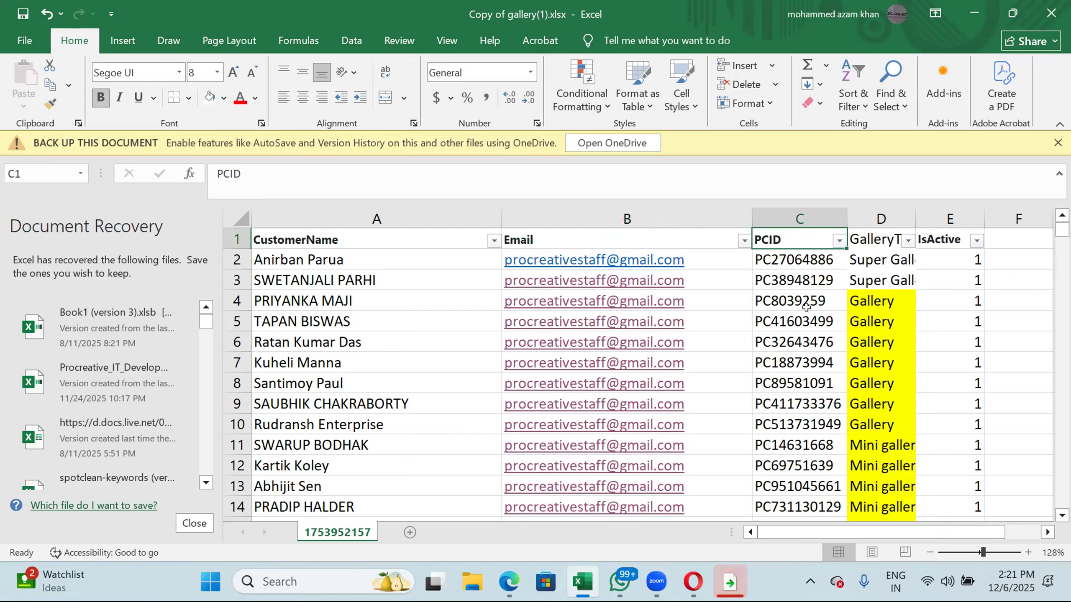
{"action": "key", "text": "Right"}
{"action": "key", "text": "Down"}
{"action": "key", "text": "Right"}
{"action": "key", "text": "Right"}
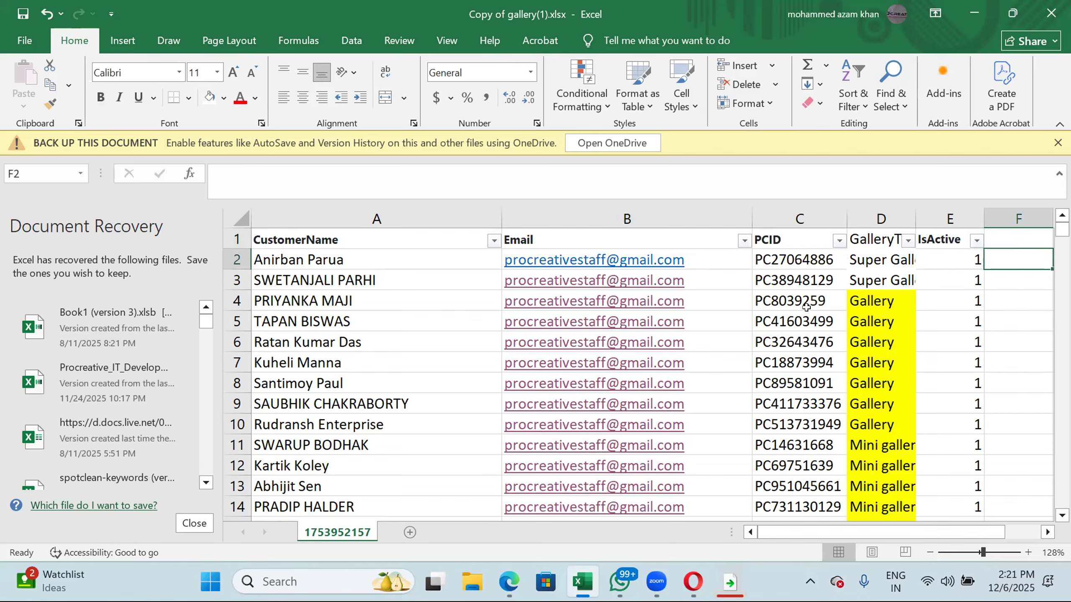
{"action": "scroll", "coordinate": [806, 307], "scroll_direction": "right", "scroll_amount": 1}
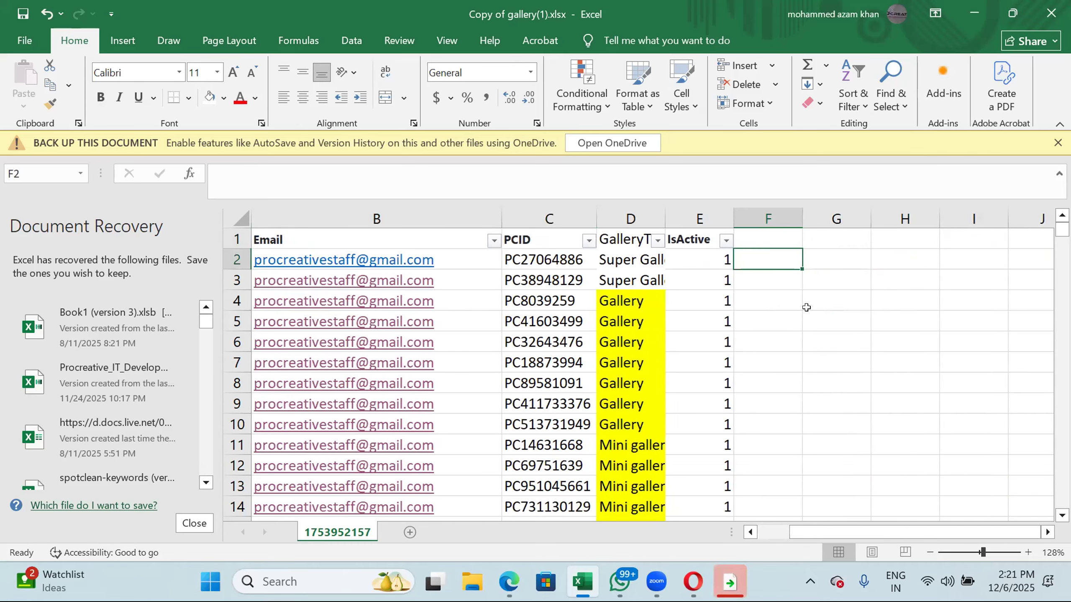
Copy the complete customer record in A289:E289, near the end of the list.
{"action": "key", "text": "Left"}
{"action": "key", "text": "Left"}
{"action": "key", "text": "Left"}
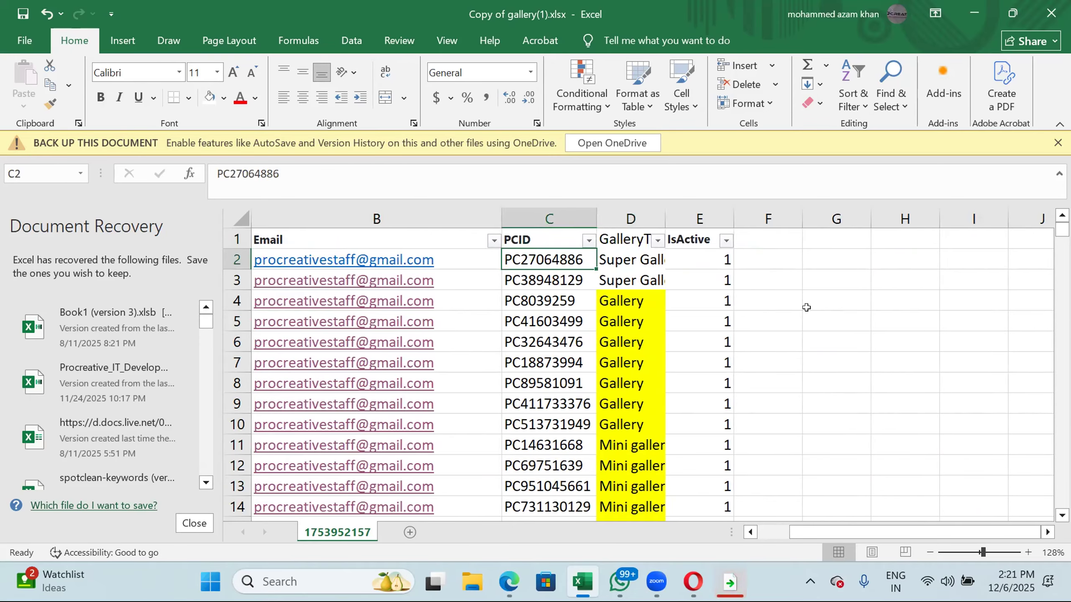
{"action": "key", "text": "ctrl+Down"}
{"action": "key", "text": "Up"}
{"action": "key", "text": "Up"}
{"action": "key", "text": "Up"}
{"action": "key", "text": "Up"}
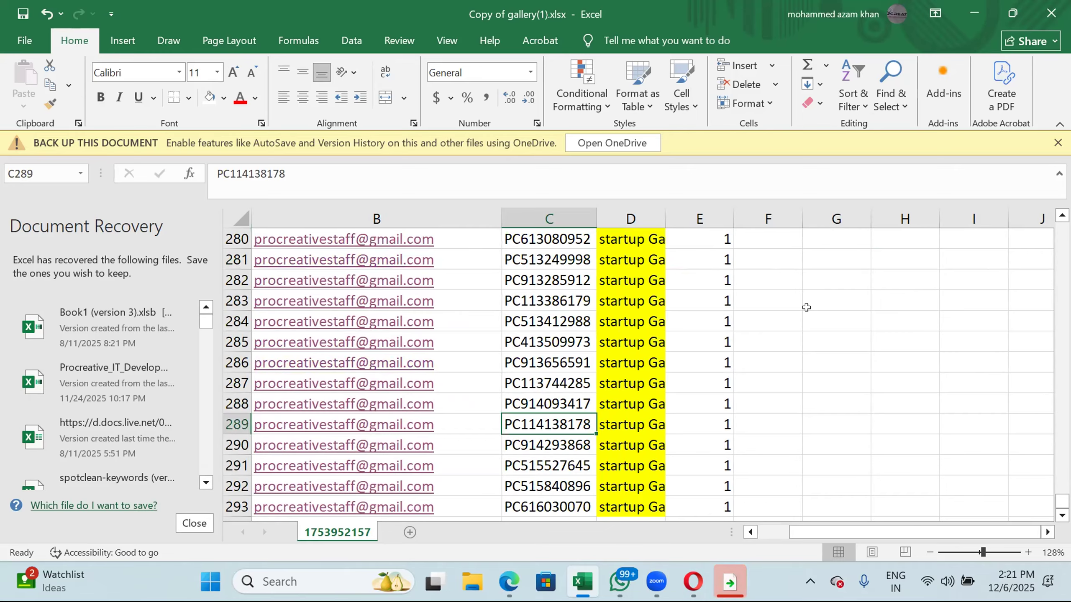
{"action": "key", "text": "Left"}
{"action": "key", "text": "Left"}
{"action": "key", "text": "shift+Right"}
{"action": "key", "text": "shift+Right"}
{"action": "key", "text": "shift+Right"}
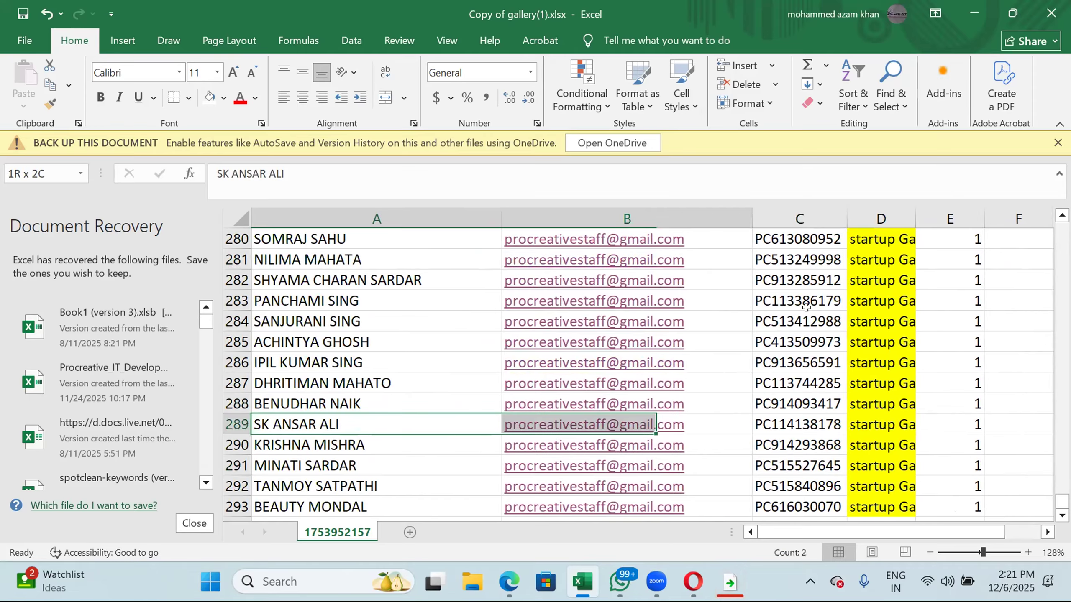
{"action": "key", "text": "shift+Right"}
{"action": "key", "text": "ctrl+c"}
Paste the copied record into the first empty row below the list, starting at A294.
{"action": "key", "text": "Down"}
{"action": "key", "text": "Down"}
{"action": "key", "text": "Down"}
{"action": "key", "text": "Down"}
{"action": "key", "text": "Down"}
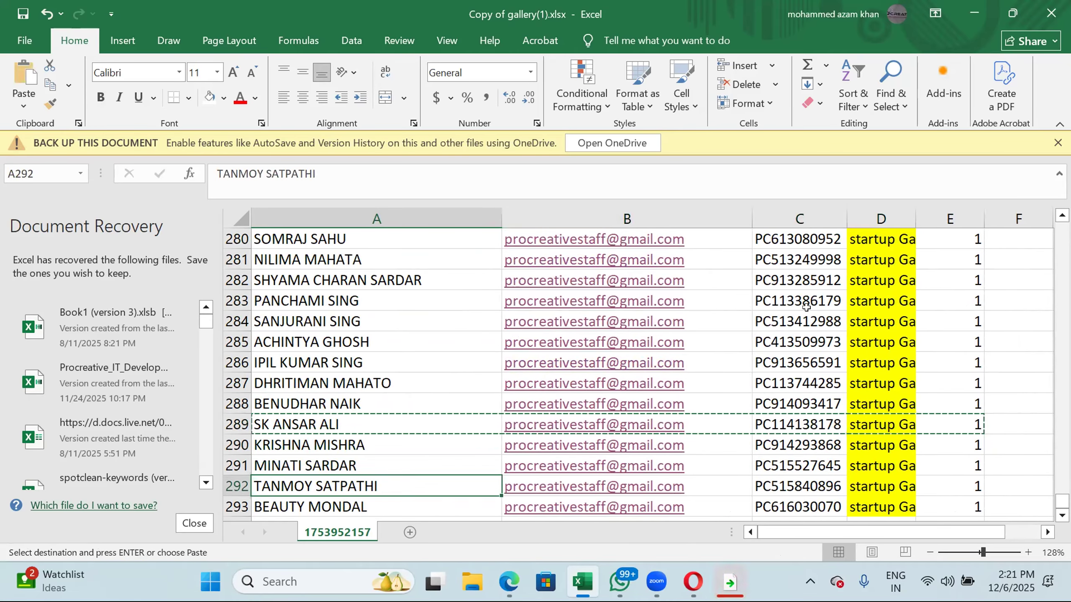
{"action": "key", "text": "ctrl+v"}
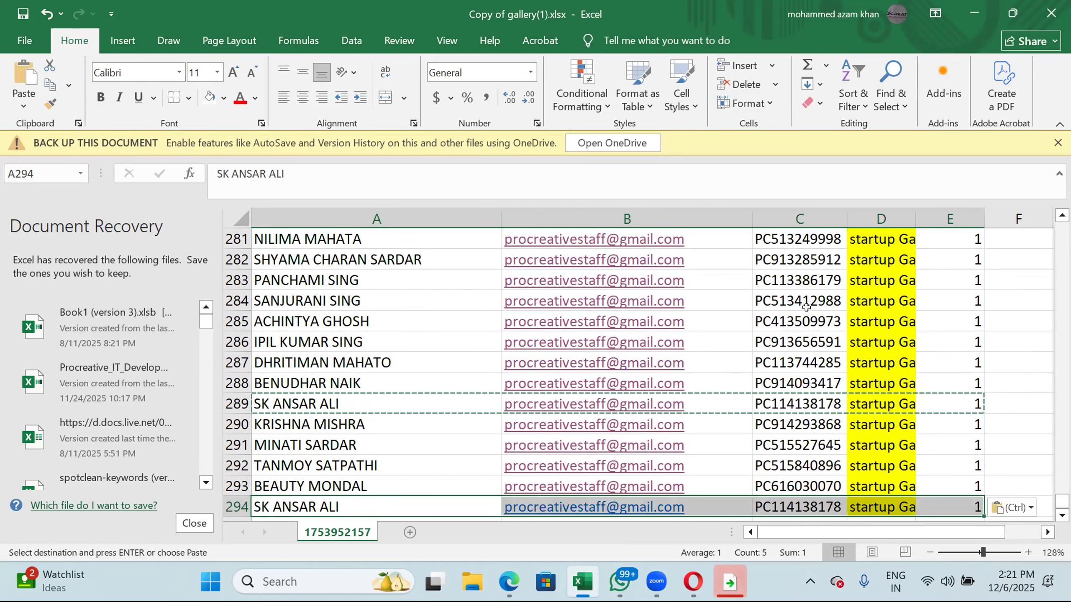
Shorten the PCID of the pasted record in C294 by deleting its last six digits.
{"action": "double_click", "coordinate": [836, 506]}
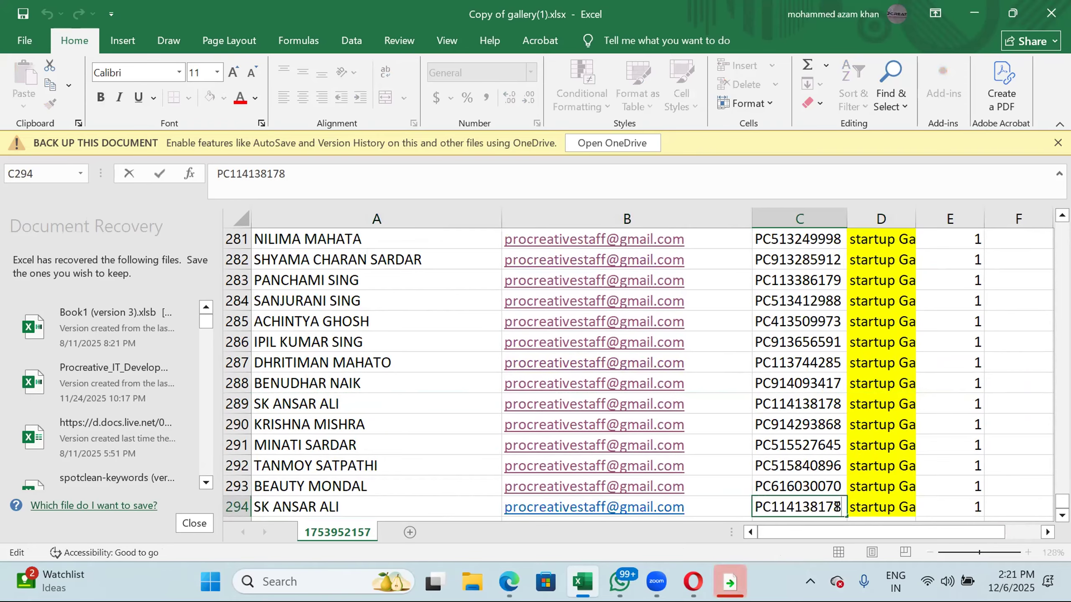
{"action": "key", "text": "BackSpace"}
{"action": "key", "text": "BackSpace"}
{"action": "key", "text": "BackSpace"}
{"action": "key", "text": "BackSpace"}
{"action": "key", "text": "BackSpace"}
{"action": "key", "text": "BackSpace"}
{"action": "key", "text": "Return"}
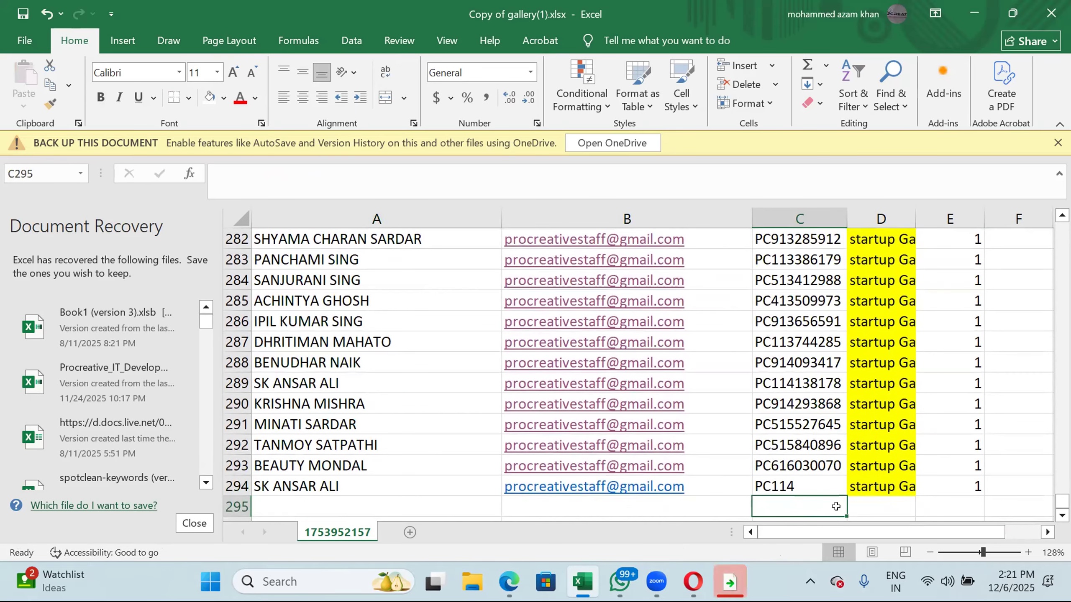
Copy the entire row 294 containing the record with the shortened PCID.
{"action": "key", "text": "Up"}
{"action": "key", "text": "shift+space"}
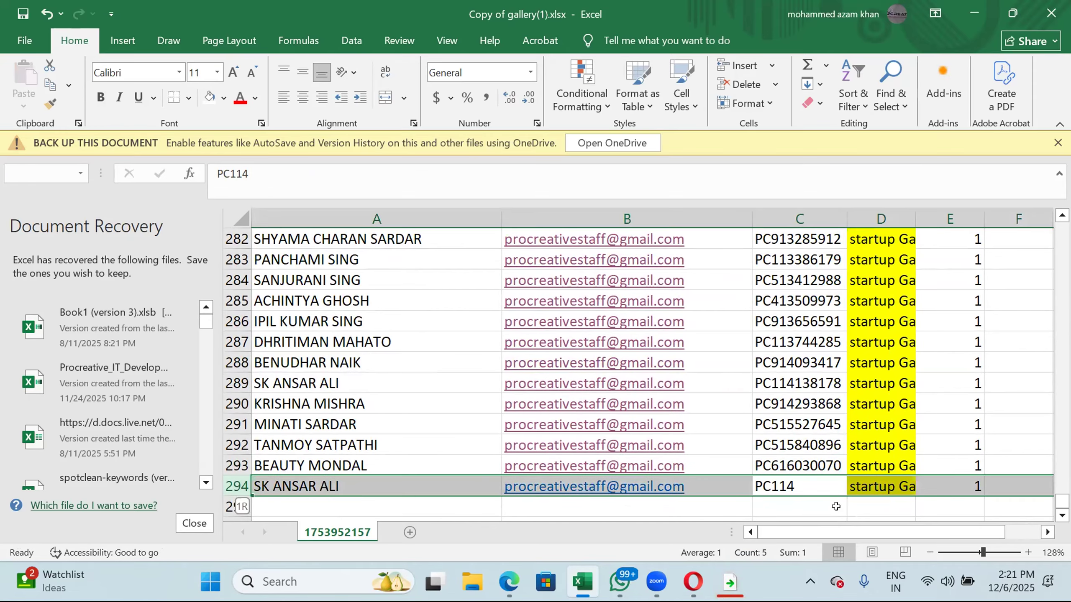
{"action": "key", "text": "ctrl+c"}
Insert the copied row as a new row 215, between the existing records in rows 214 and 215.
{"action": "key", "text": "Up"}
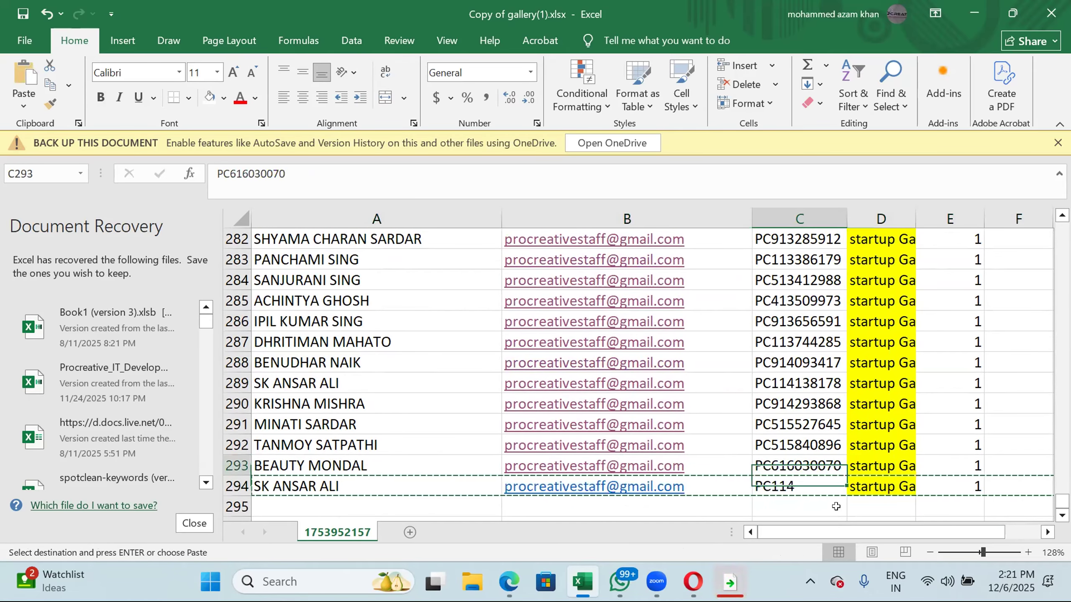
{"action": "key", "text": "Up"}
{"action": "key", "text": "Up"}
{"action": "key", "text": "Up"}
{"action": "key", "text": "Up"}
{"action": "key", "text": "Up"}
{"action": "key", "text": "Up"}
{"action": "key", "text": "Up"}
{"action": "key", "text": "Up"}
{"action": "key", "text": "Up"}
{"action": "key", "text": "Up"}
{"action": "key", "text": "Up"}
{"action": "key", "text": "Up"}
{"action": "key", "text": "Up"}
{"action": "key", "text": "Up"}
{"action": "key", "text": "Up"}
{"action": "key", "text": "Up"}
{"action": "key", "text": "Up"}
{"action": "key", "text": "Up"}
{"action": "key", "text": "Up"}
{"action": "key", "text": "Up"}
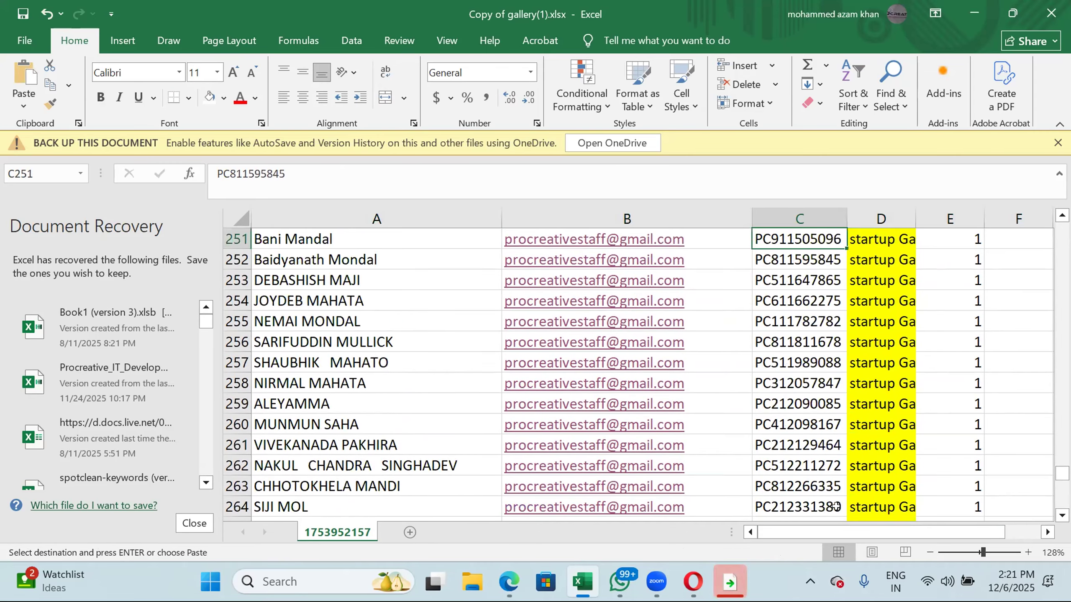
{"action": "key", "text": "Up"}
{"action": "key", "text": "Up"}
{"action": "key", "text": "Up"}
{"action": "key", "text": "Up"}
{"action": "key", "text": "Up"}
{"action": "key", "text": "Up"}
{"action": "key", "text": "Up"}
{"action": "key", "text": "Up"}
{"action": "key", "text": "Up"}
{"action": "key", "text": "Up"}
{"action": "key", "text": "Up"}
{"action": "key", "text": "Up"}
{"action": "key", "text": "Up"}
{"action": "key", "text": "Up"}
{"action": "key", "text": "Up"}
{"action": "key", "text": "Up"}
{"action": "key", "text": "Up"}
{"action": "key", "text": "Up"}
{"action": "key", "text": "Up"}
{"action": "key", "text": "Up"}
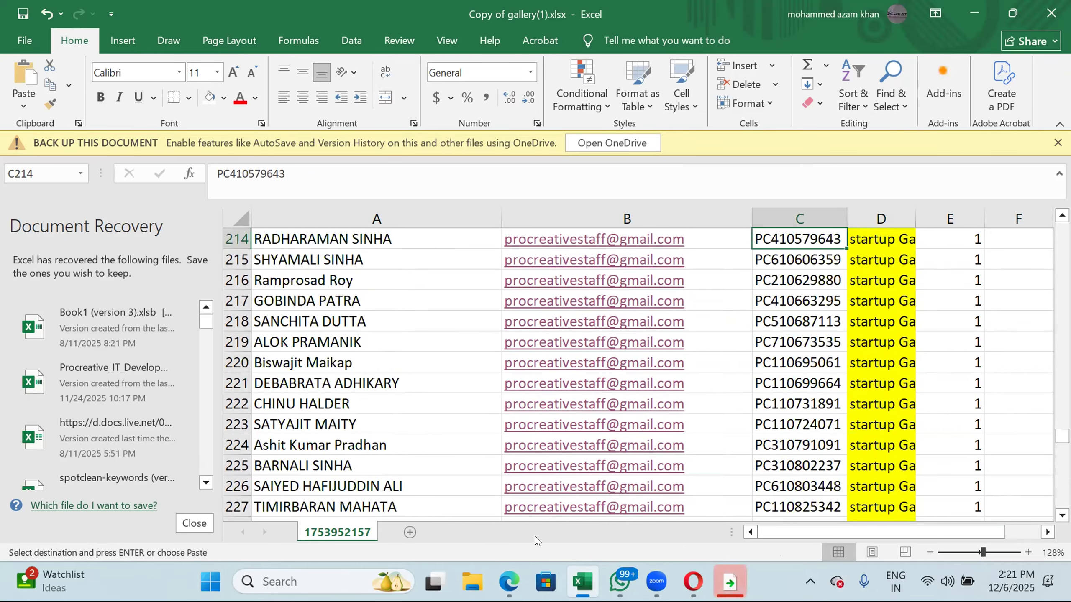
{"action": "left_click", "coordinate": [236, 260]}
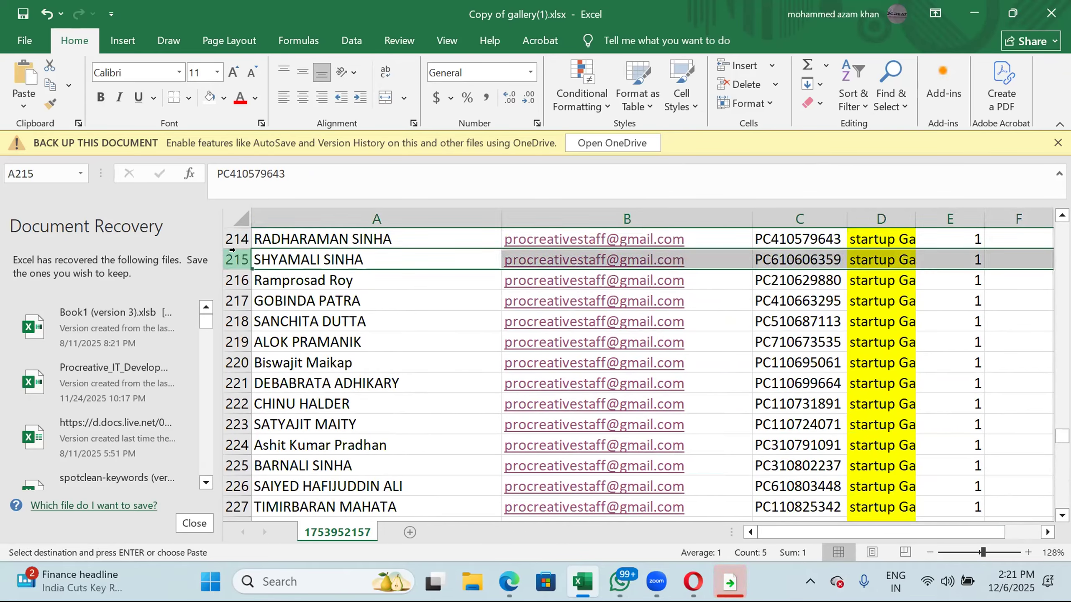
{"action": "right_click", "coordinate": [244, 258]}
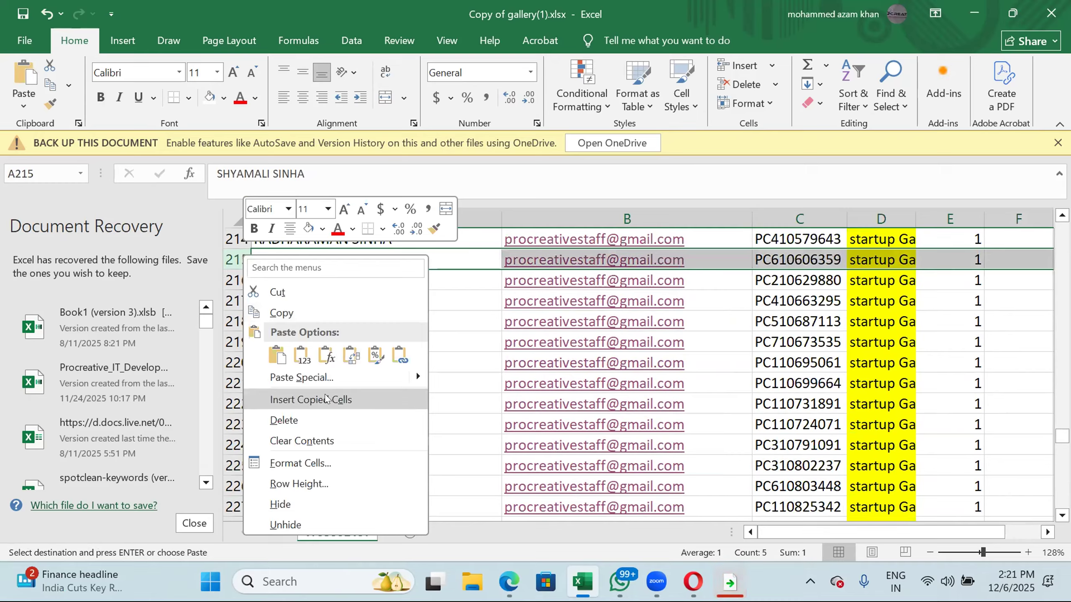
{"action": "left_click", "coordinate": [311, 399]}
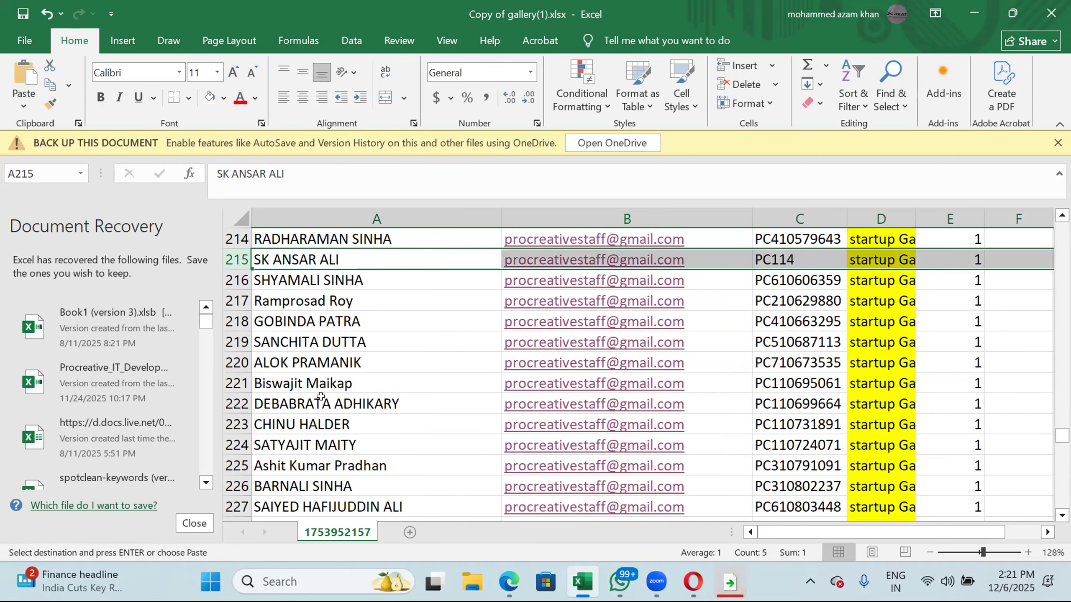
Select F2 in the empty column beside IsActive and turn off the header filters.
{"action": "key", "text": "Right"}
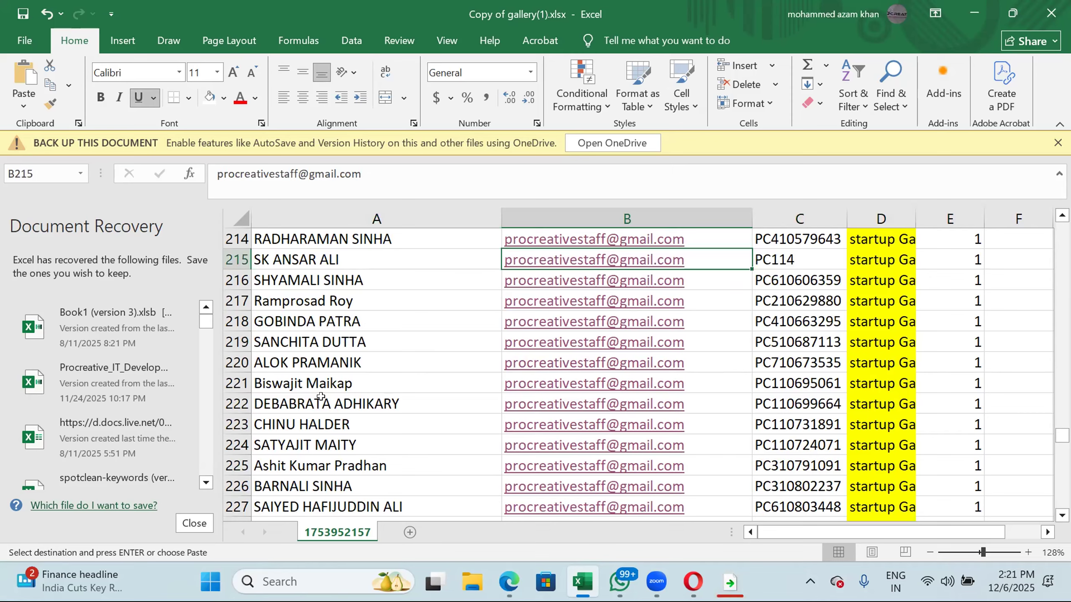
{"action": "key", "text": "ctrl+Up"}
{"action": "key", "text": "Down"}
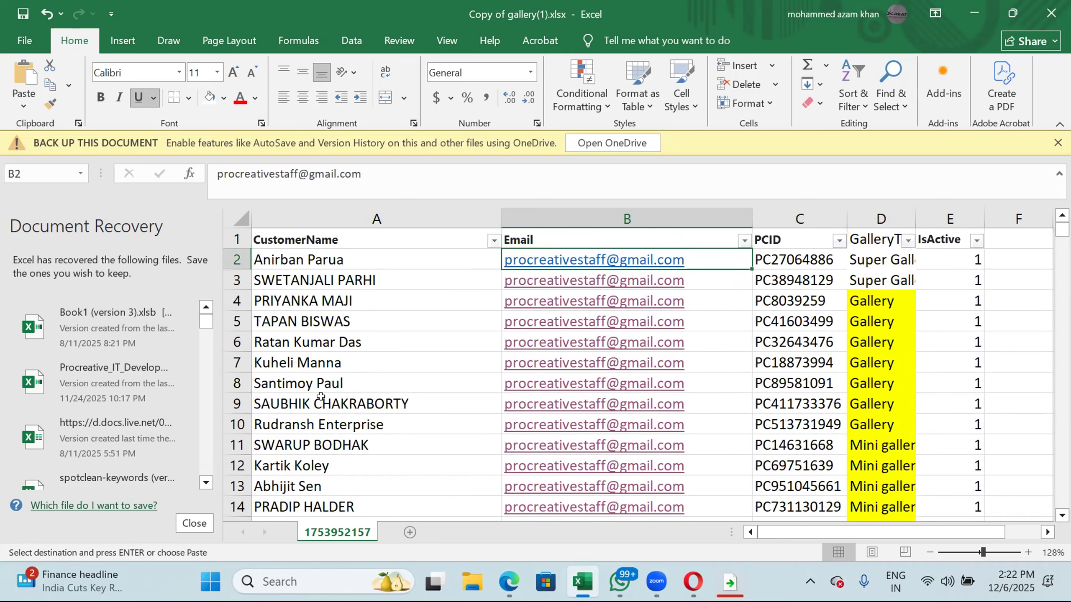
{"action": "key", "text": "Right"}
{"action": "key", "text": "Right"}
{"action": "key", "text": "Right"}
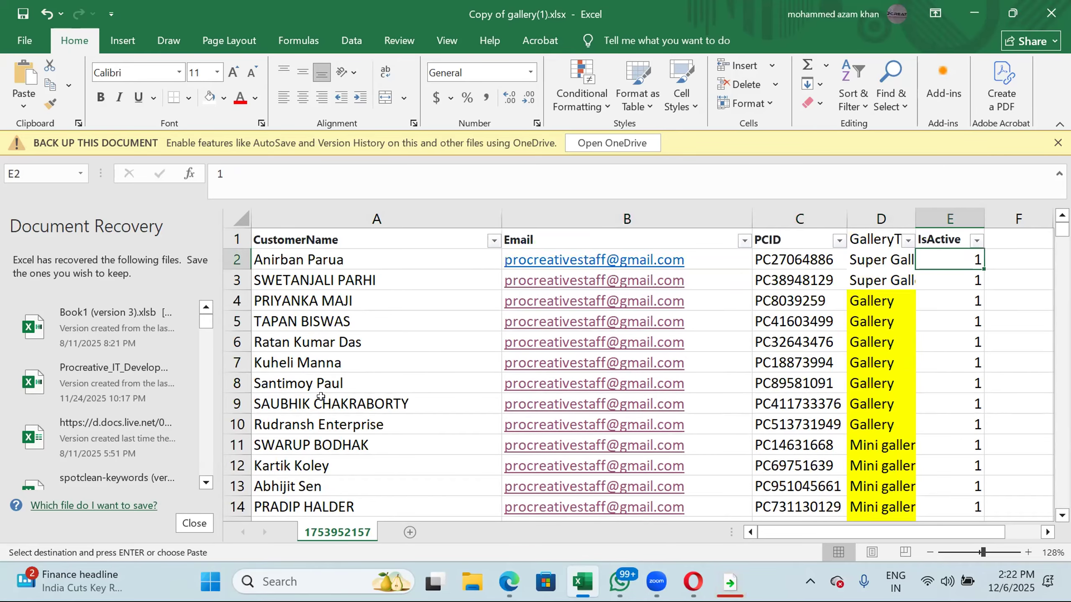
{"action": "key", "text": "Up"}
{"action": "key", "text": "Right"}
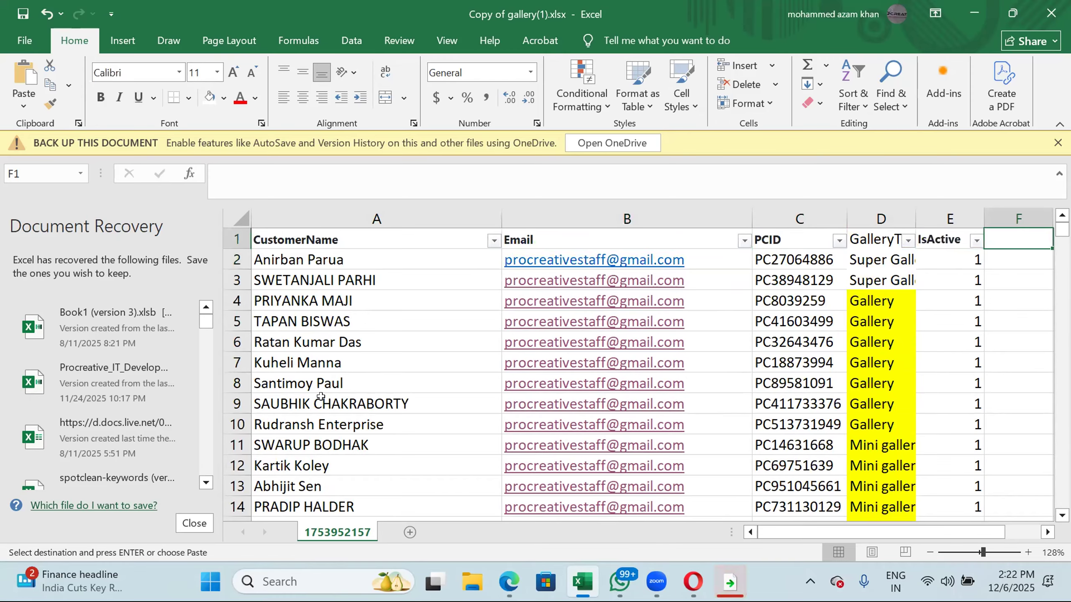
{"action": "key", "text": "Down"}
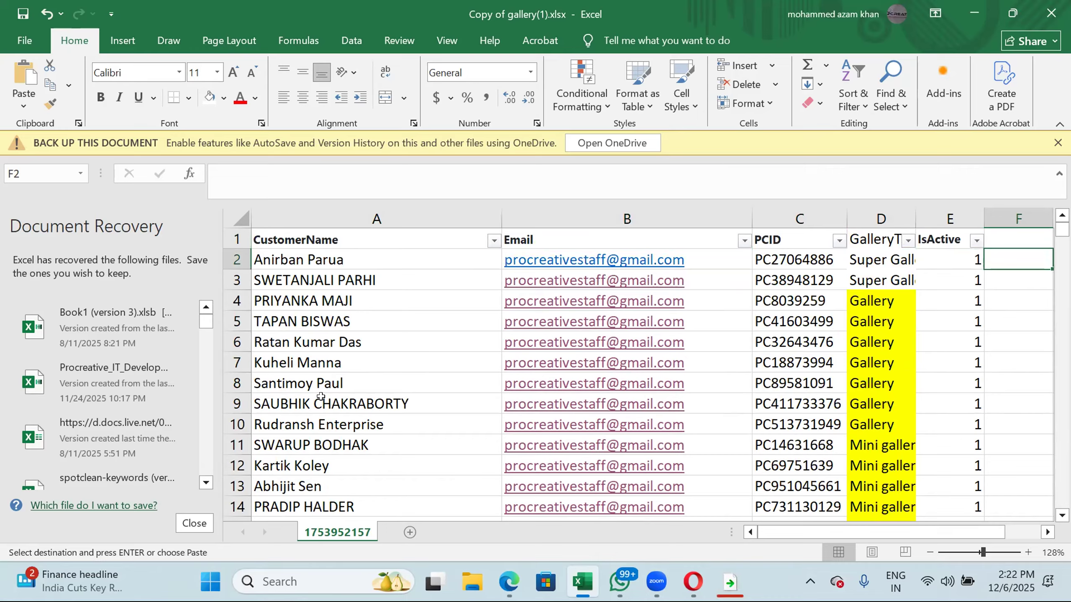
{"action": "key", "text": "ctrl+shift+l"}
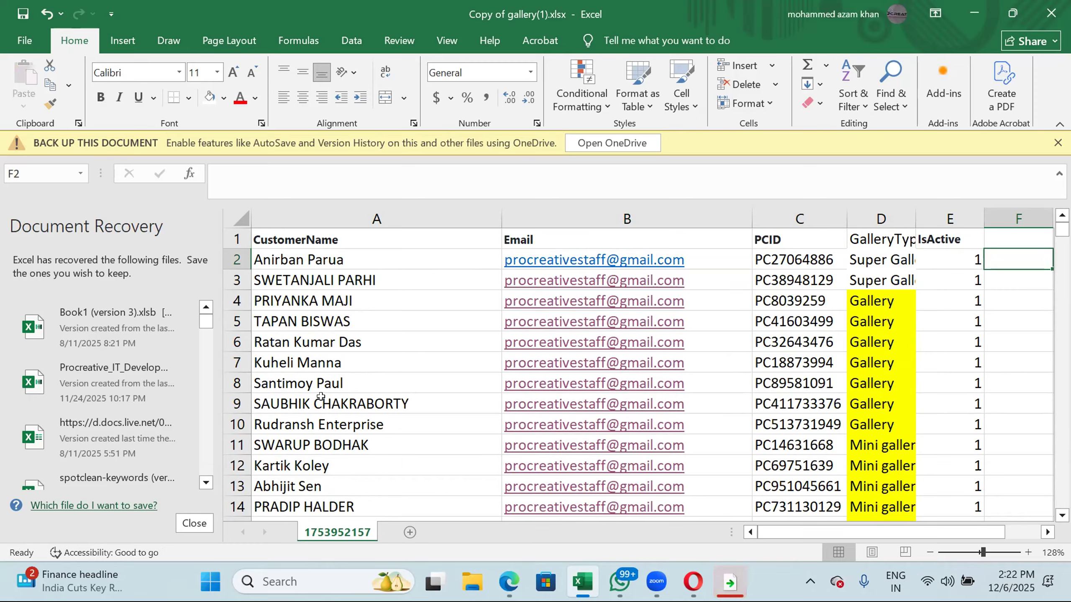
Enter =LEN(C2) in F2 to count the characters of the first PCID, and check the formula's cell reference.
{"action": "type", "text": "="}
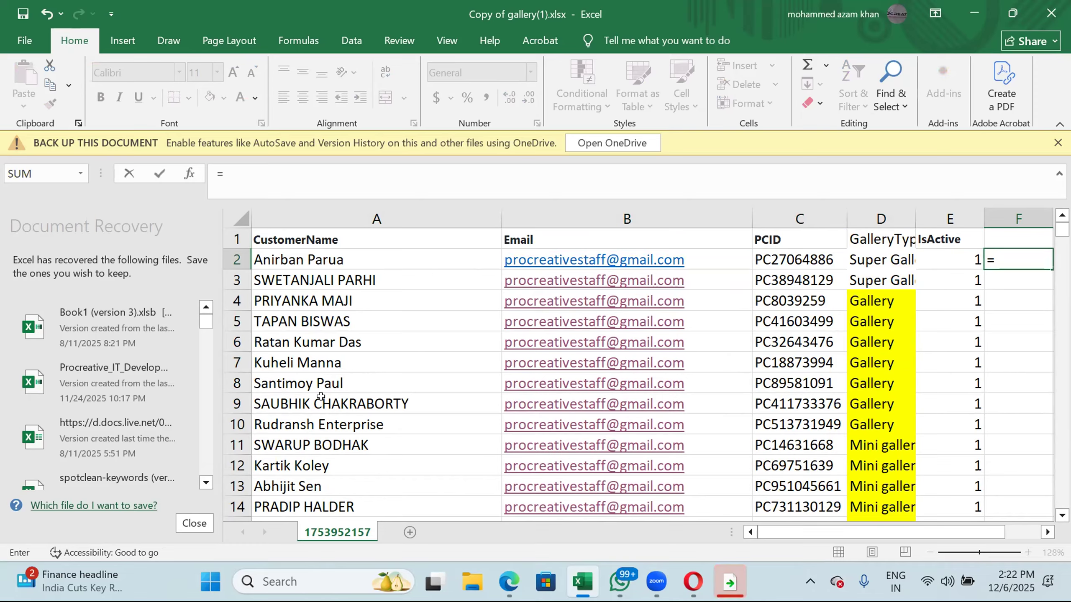
{"action": "type", "text": "len"}
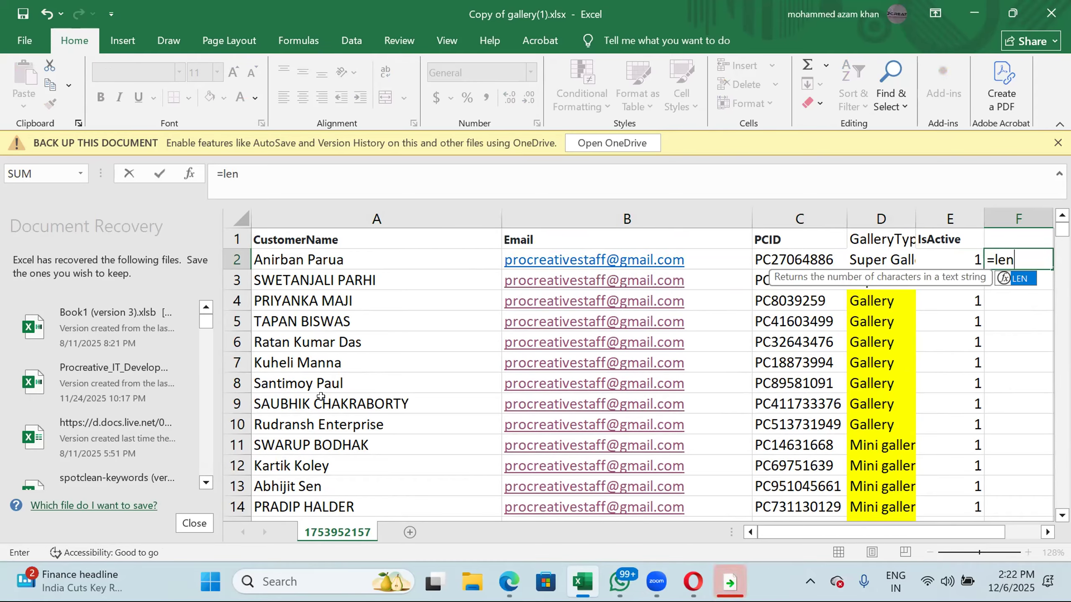
{"action": "type", "text": "("}
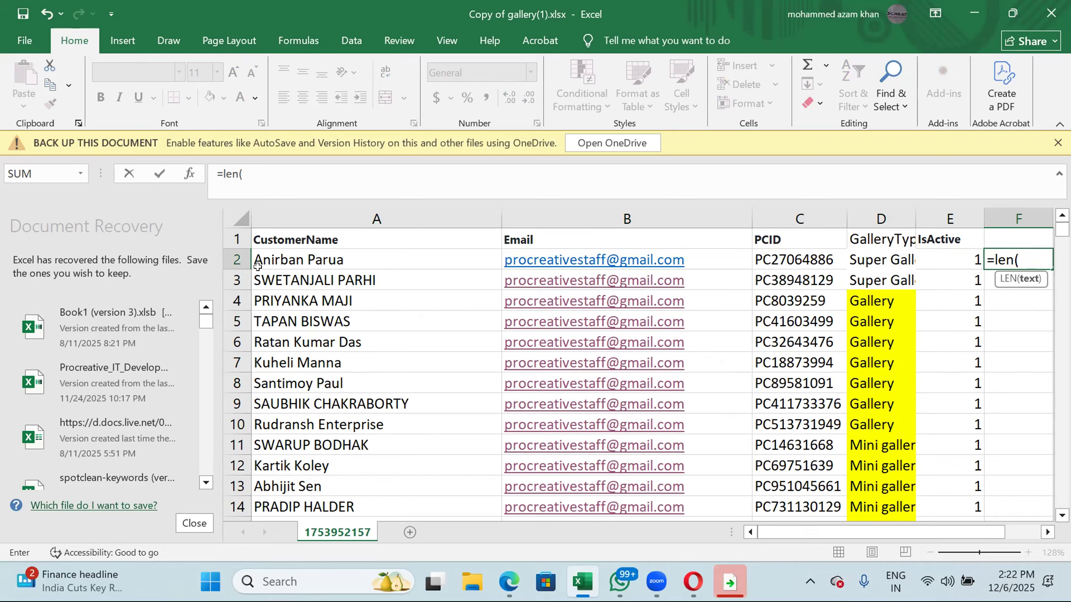
{"action": "left_click", "coordinate": [792, 250]}
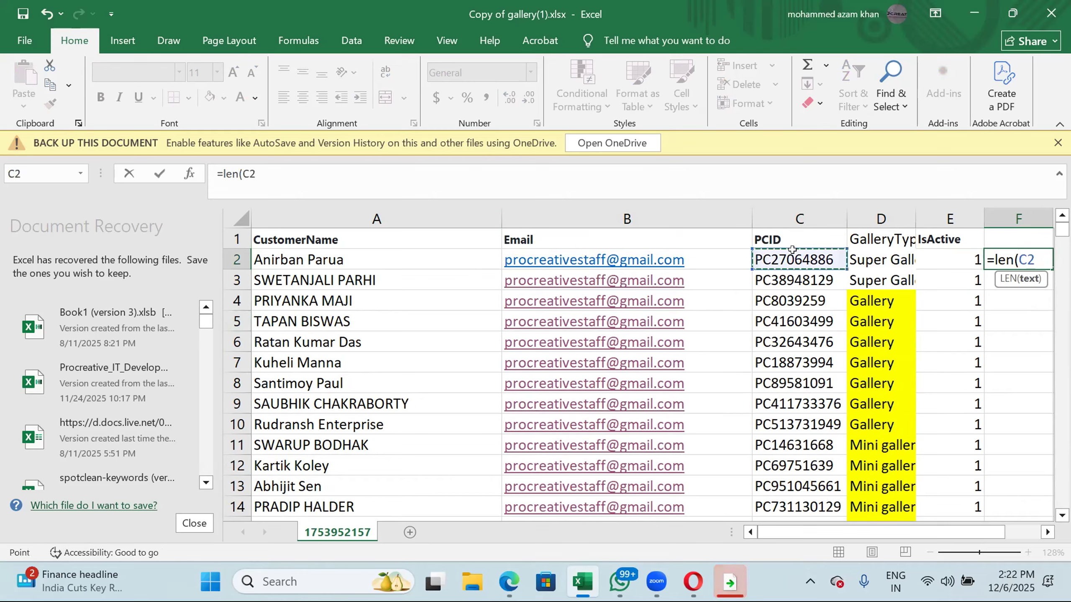
{"action": "key", "text": "Return"}
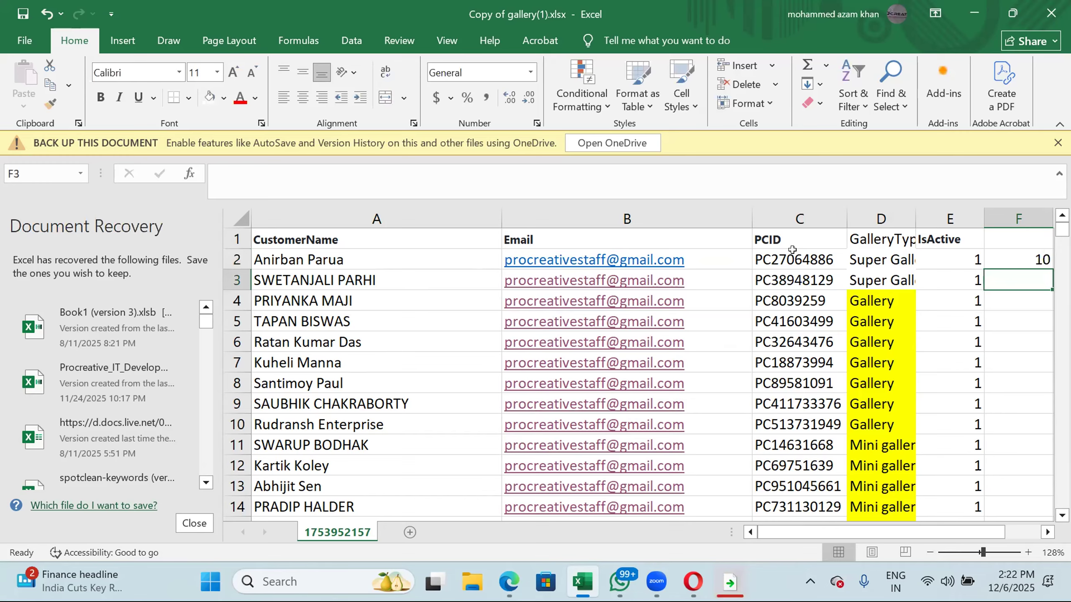
{"action": "scroll", "coordinate": [792, 250], "scroll_direction": "up", "scroll_amount": 4}
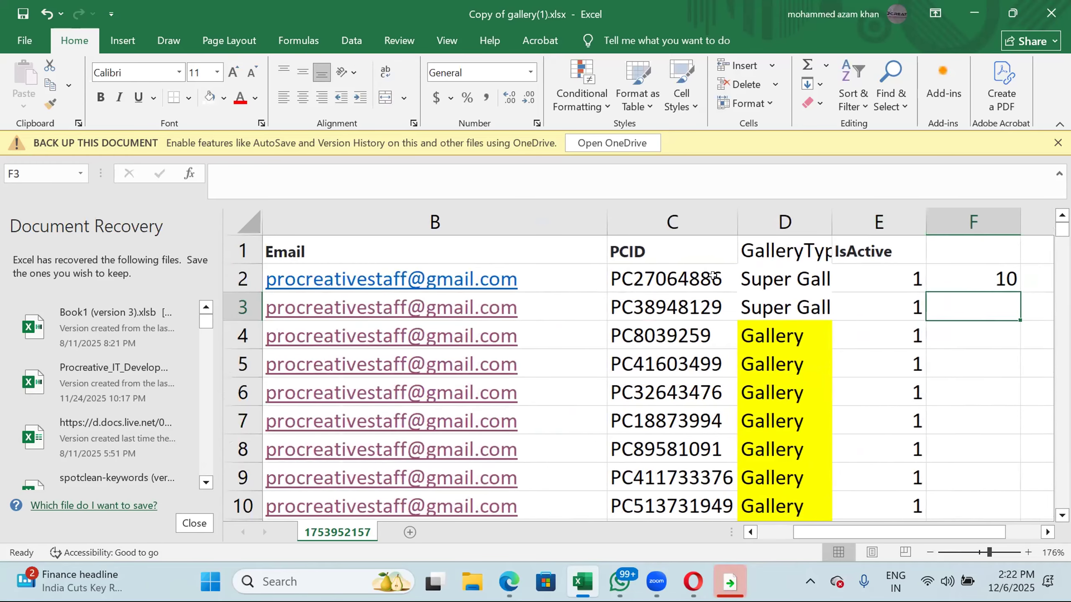
{"action": "left_click", "coordinate": [971, 275]}
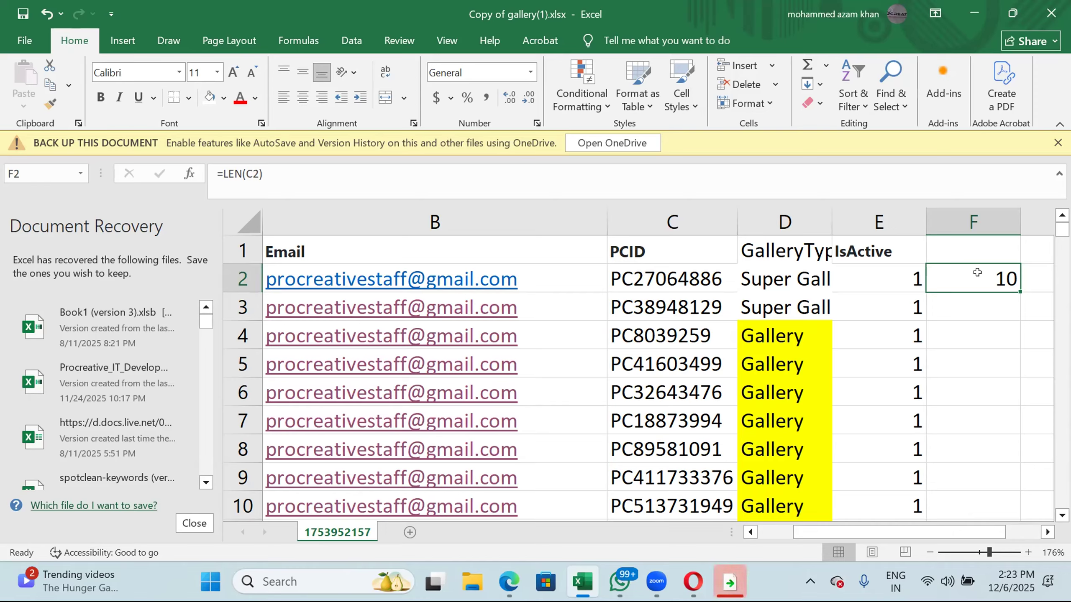
{"action": "double_click", "coordinate": [934, 276]}
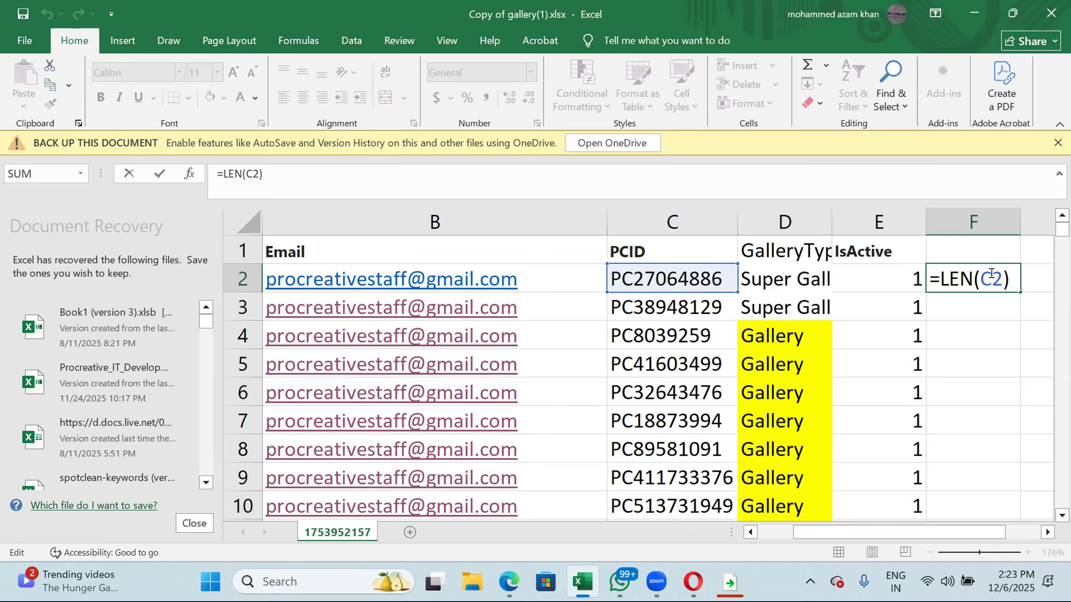
{"action": "key", "text": "Return"}
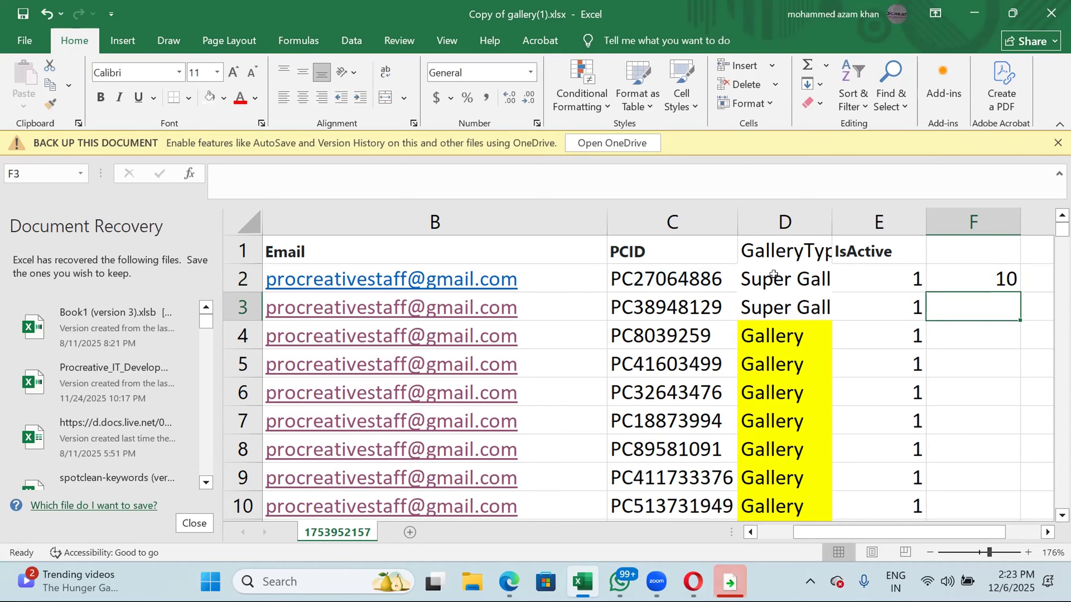
Fill the LEN formula from F2 down column F to the end of the customer list.
{"action": "left_click", "coordinate": [1003, 277]}
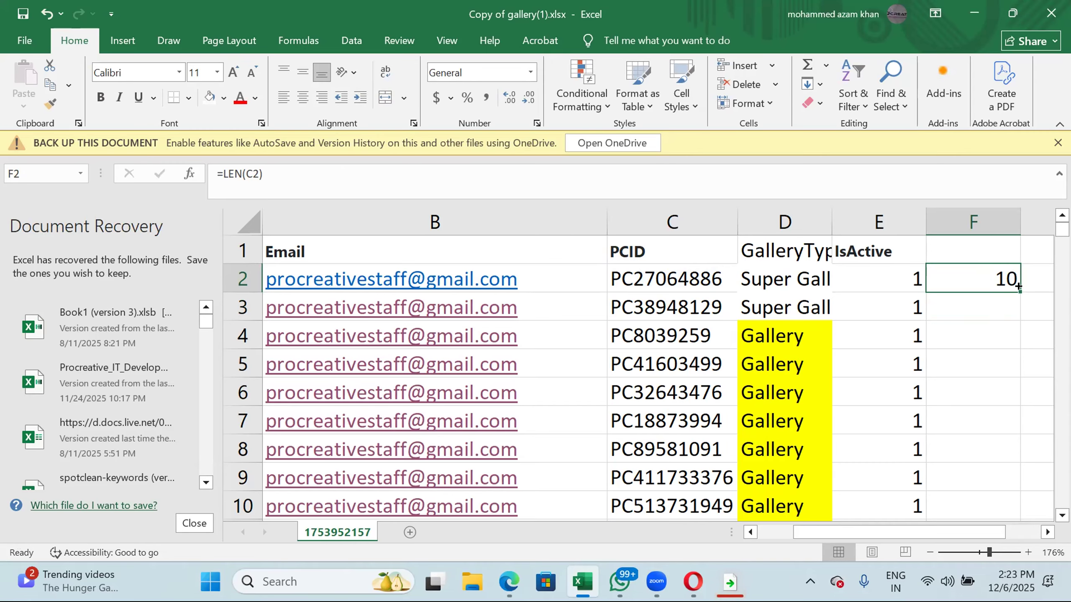
{"action": "scroll", "coordinate": [1018, 287], "scroll_direction": "up", "scroll_amount": 4}
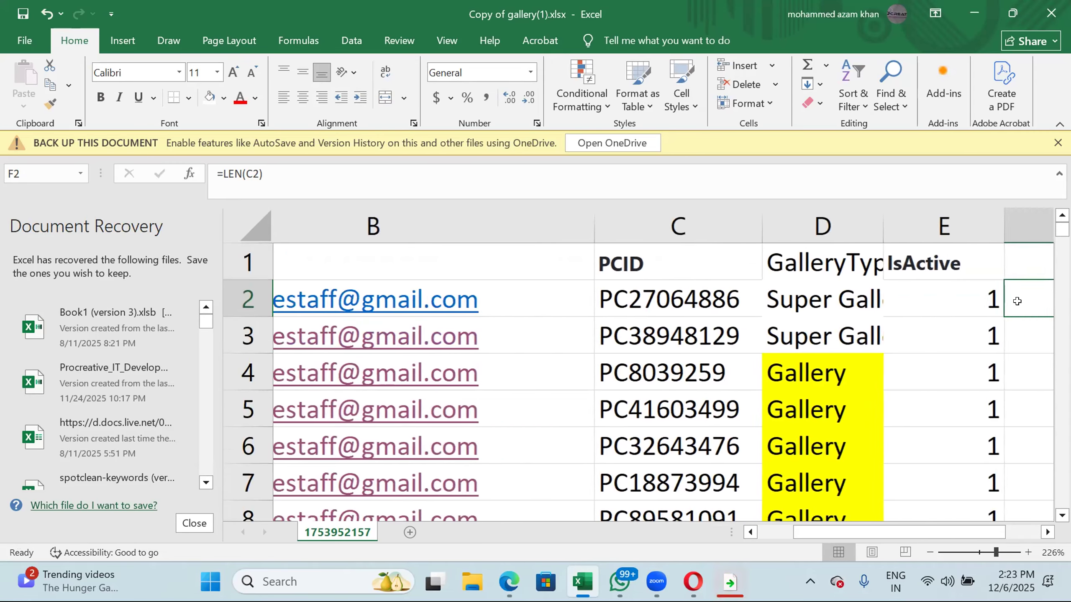
{"action": "scroll", "coordinate": [1018, 301], "scroll_direction": "right", "scroll_amount": 6}
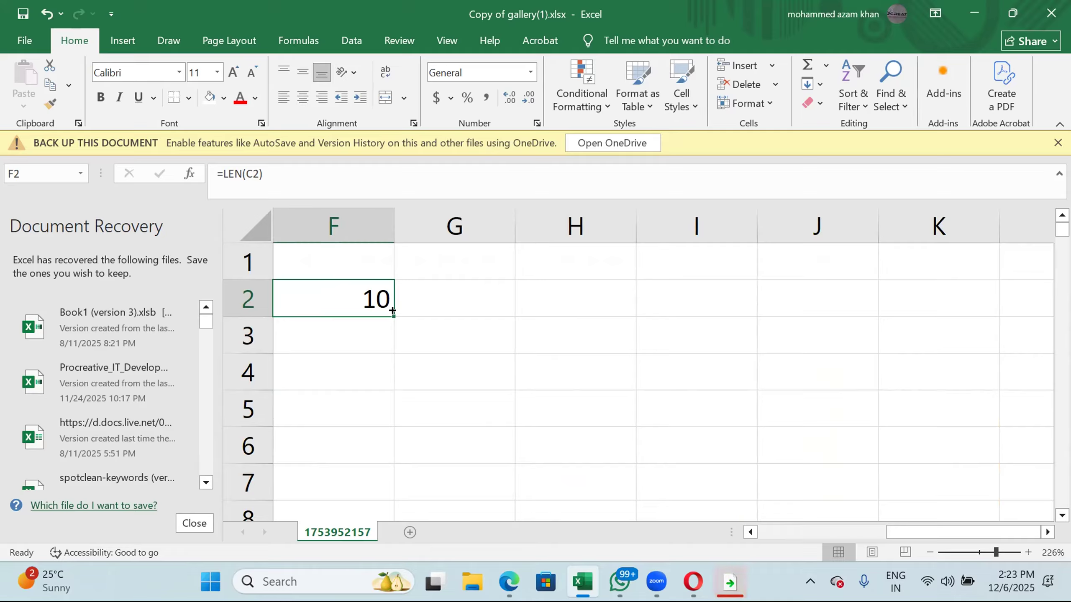
{"action": "double_click", "coordinate": [392, 312]}
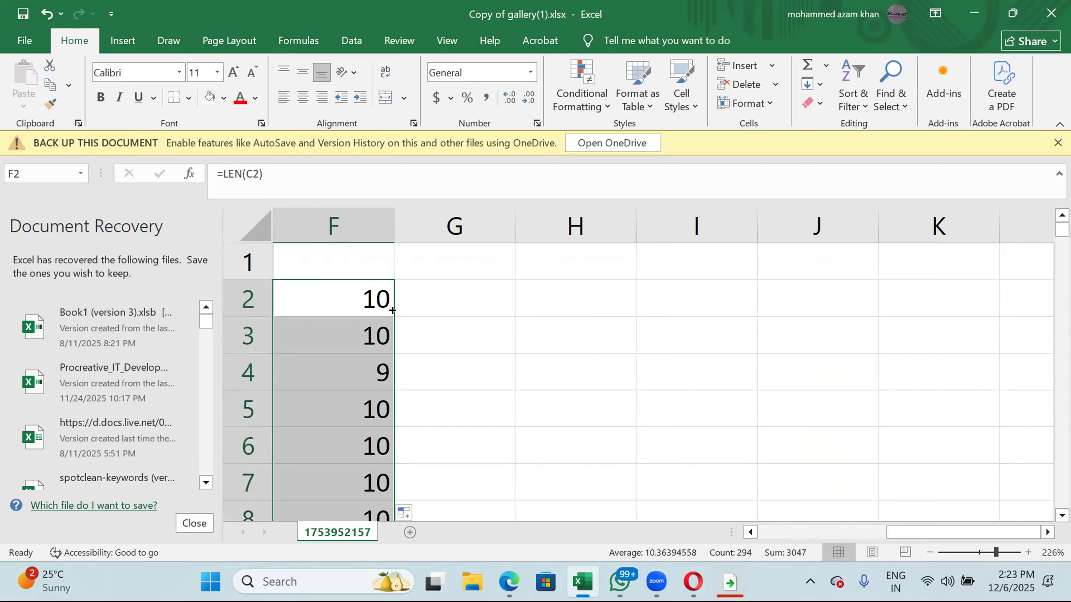
Examine the character counts in column F beside their PCIDs, and inspect the formula references in F2, F3 and F4.
{"action": "scroll", "coordinate": [392, 311], "scroll_direction": "down", "scroll_amount": 11}
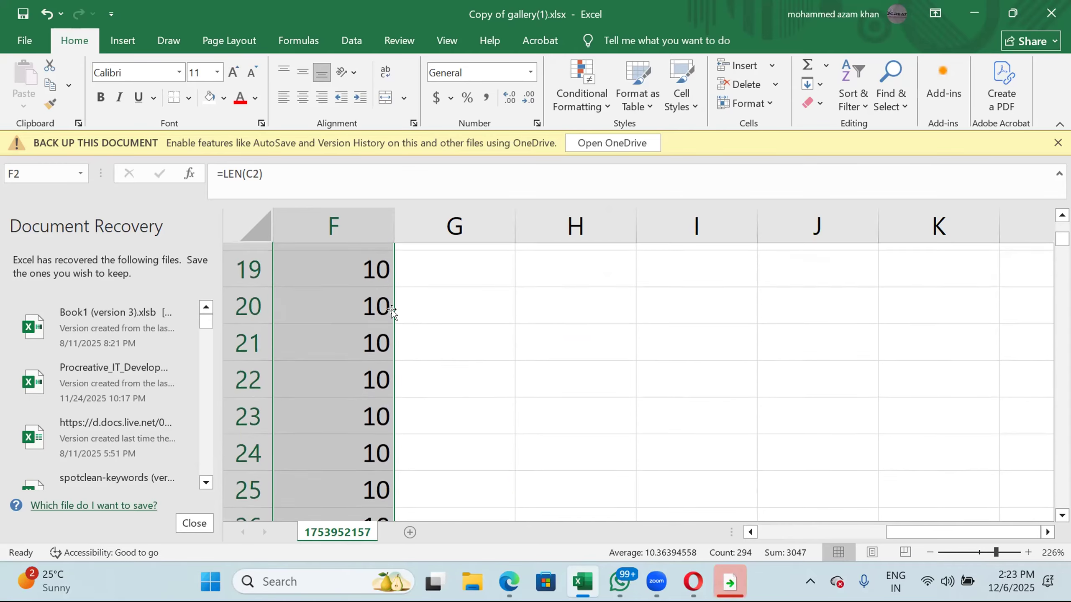
{"action": "scroll", "coordinate": [392, 311], "scroll_direction": "down", "scroll_amount": 17}
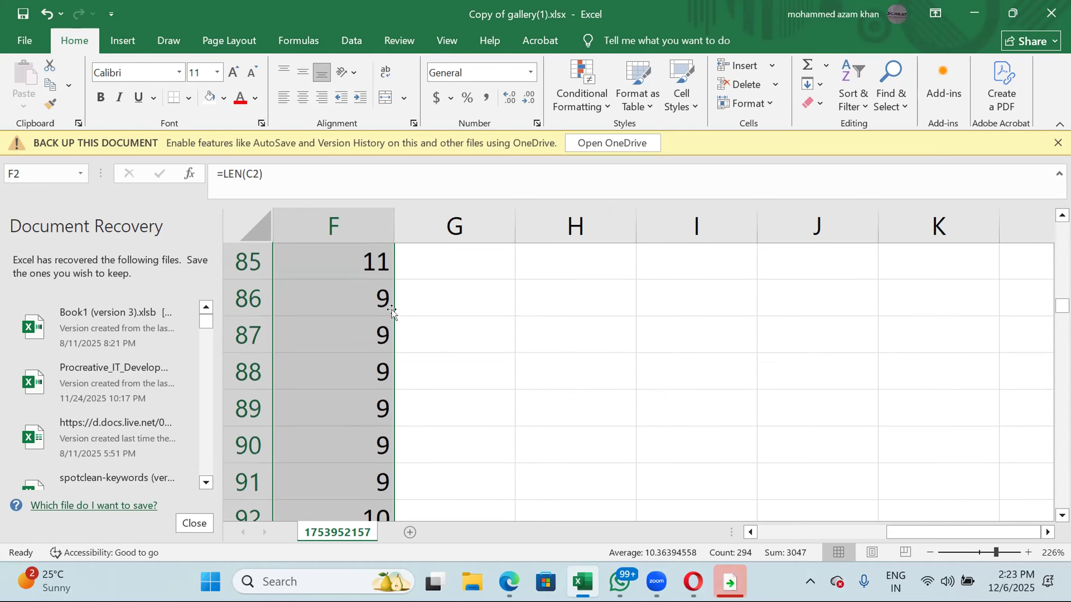
{"action": "scroll", "coordinate": [392, 311], "scroll_direction": "left", "scroll_amount": 3}
{"action": "scroll", "coordinate": [392, 311], "scroll_direction": "up", "scroll_amount": 14}
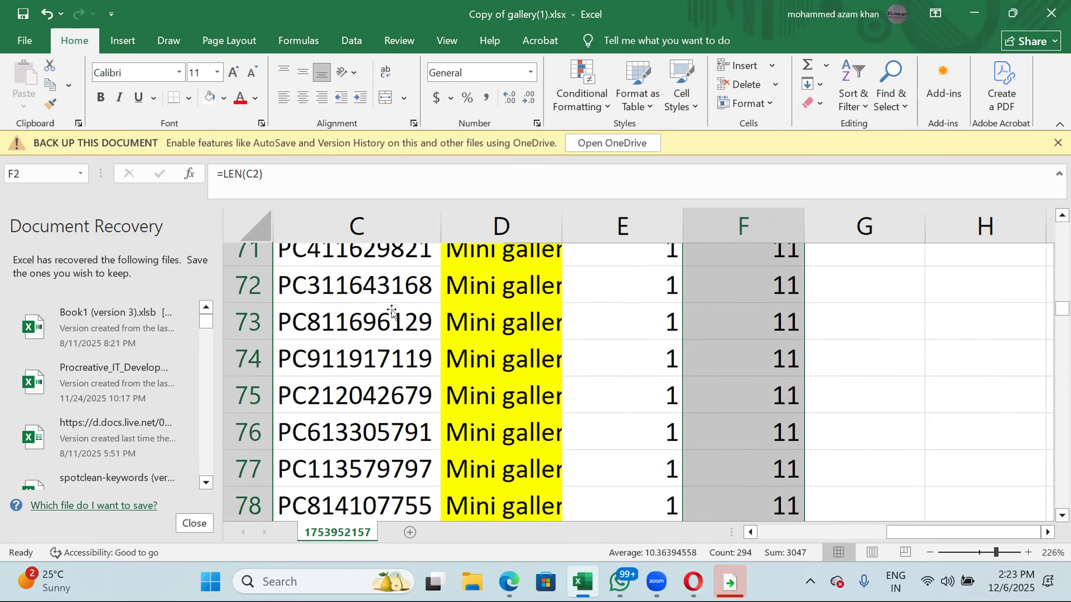
{"action": "scroll", "coordinate": [392, 311], "scroll_direction": "up", "scroll_amount": 14}
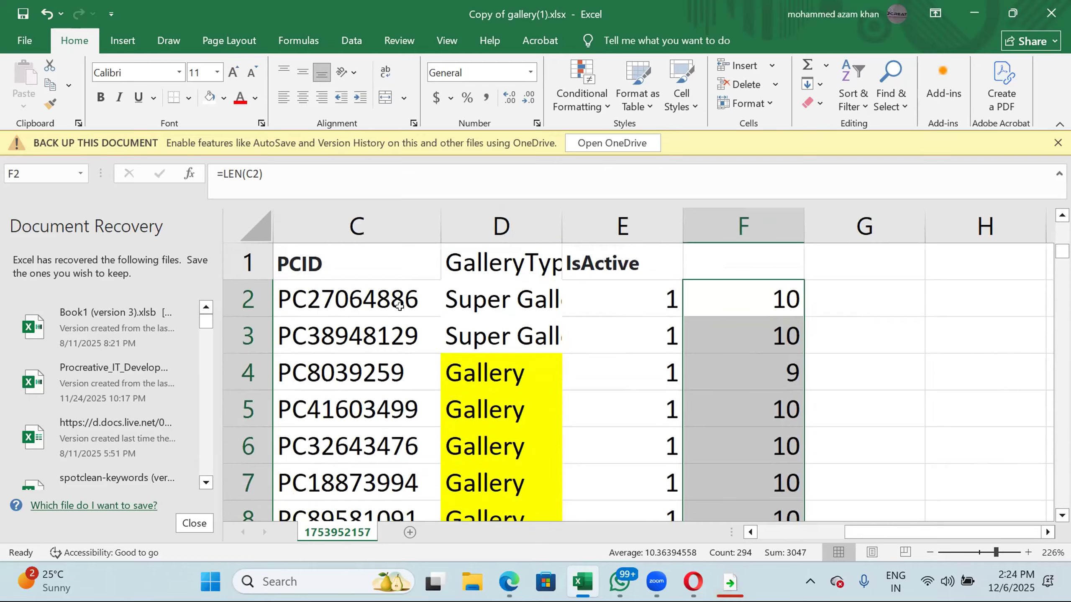
{"action": "left_click", "coordinate": [769, 291]}
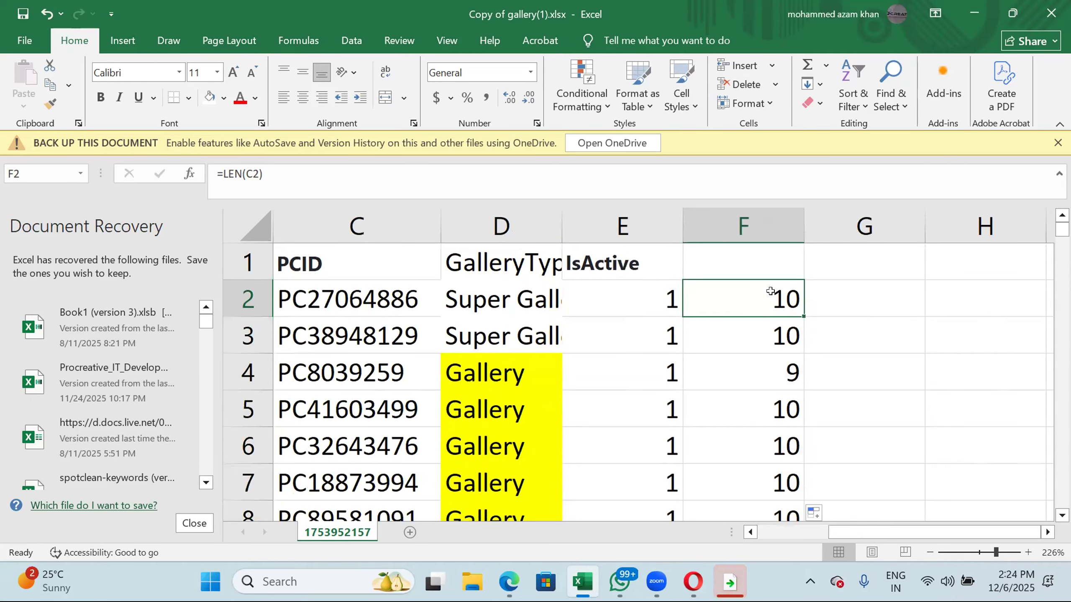
{"action": "double_click", "coordinate": [769, 291]}
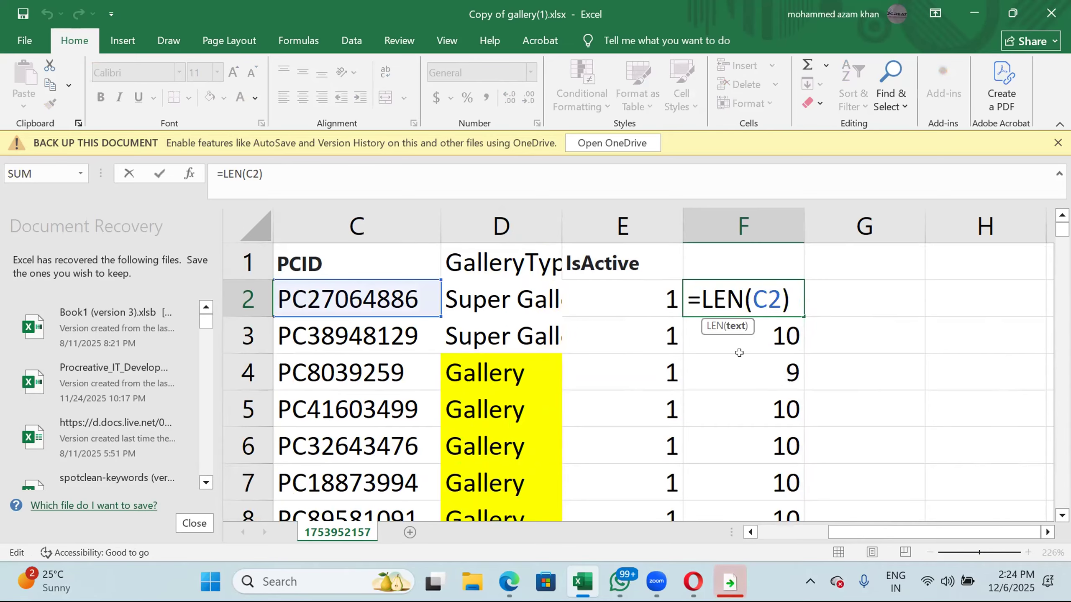
{"action": "double_click", "coordinate": [762, 334]}
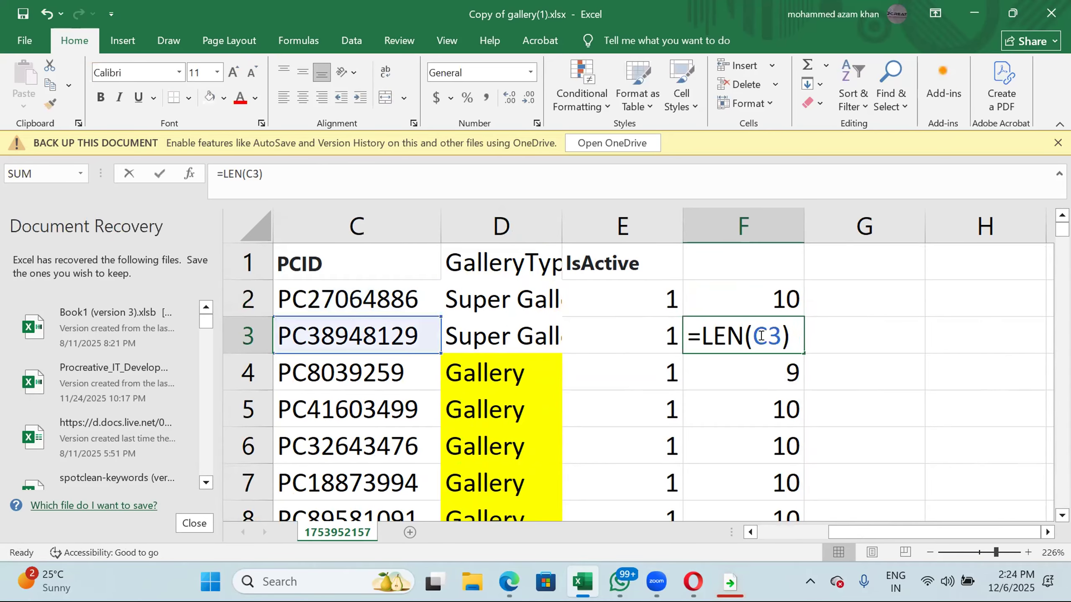
{"action": "double_click", "coordinate": [757, 365]}
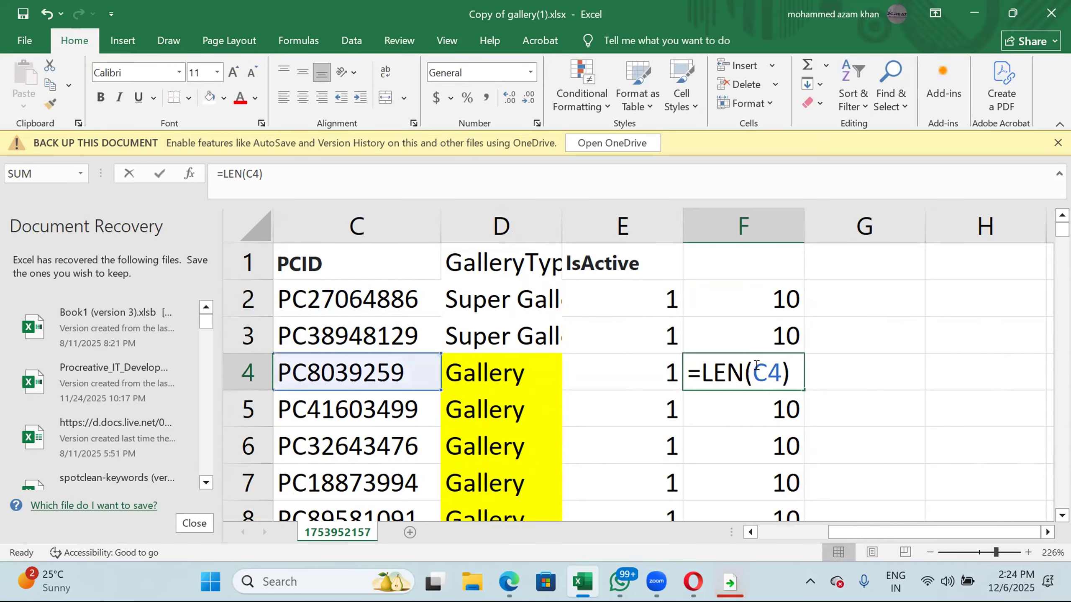
{"action": "left_click", "coordinate": [761, 406]}
{"action": "key", "text": "Escape"}
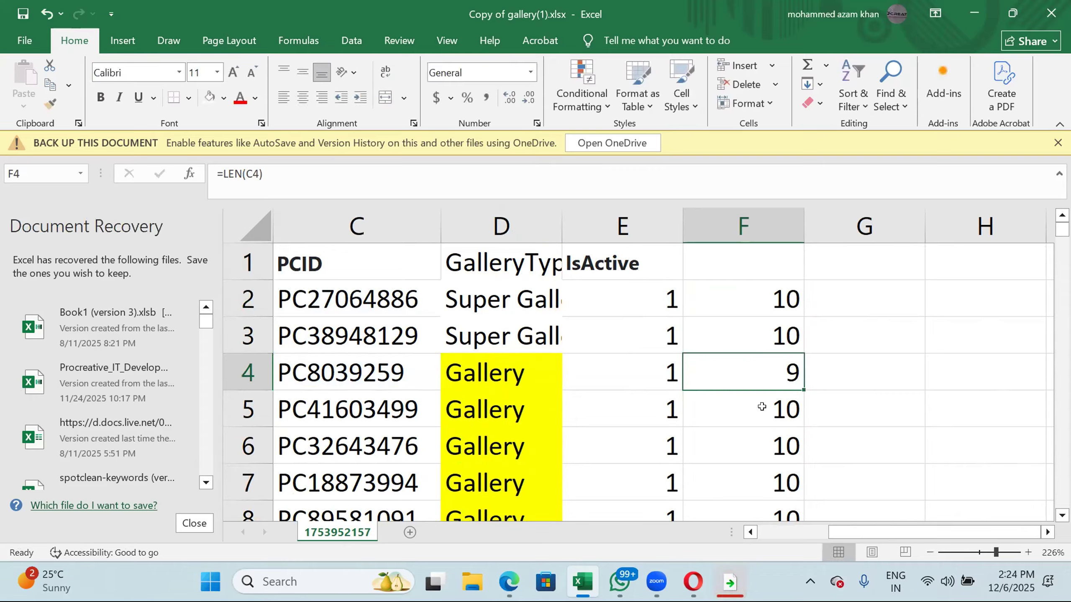
Inspect the LEN formula references in F5 and F6, and check the first and last character counts in column F.
{"action": "double_click", "coordinate": [761, 405]}
{"action": "key", "text": "Return"}
{"action": "double_click", "coordinate": [753, 438]}
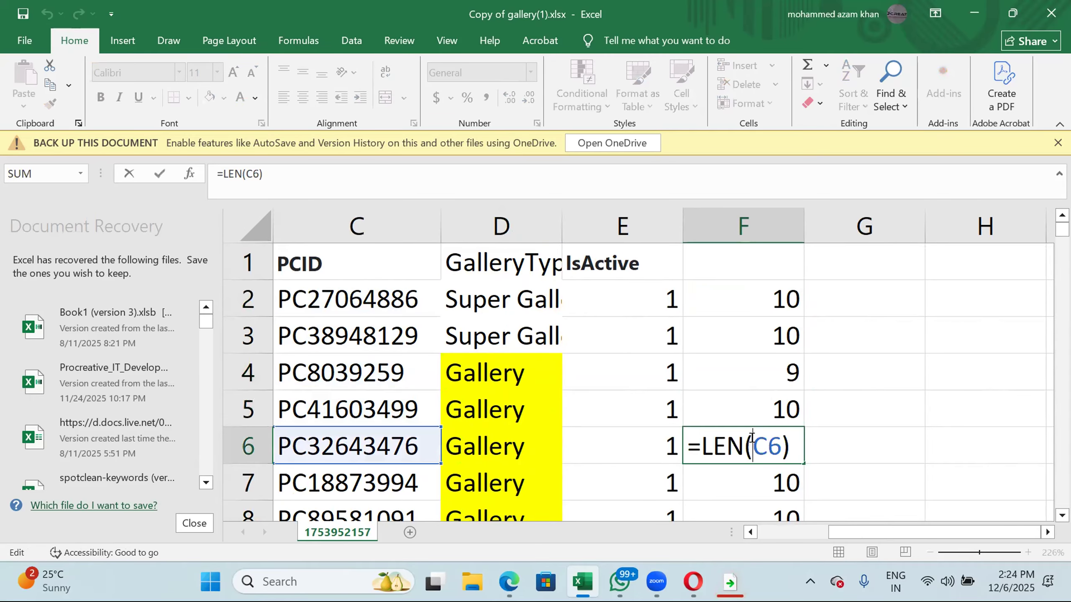
{"action": "key", "text": "Escape"}
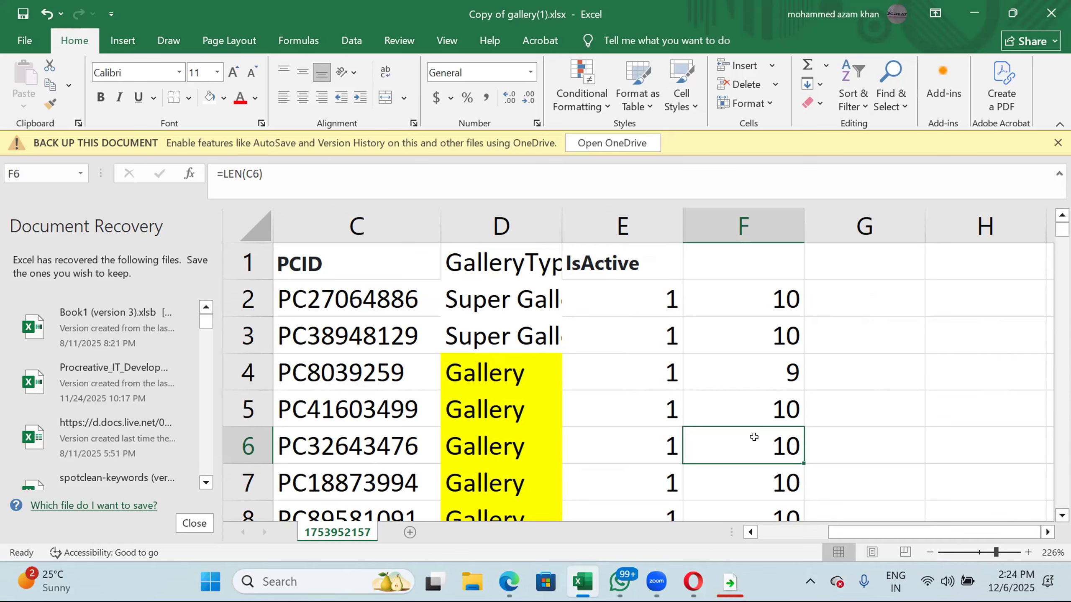
{"action": "key", "text": "ctrl+Up"}
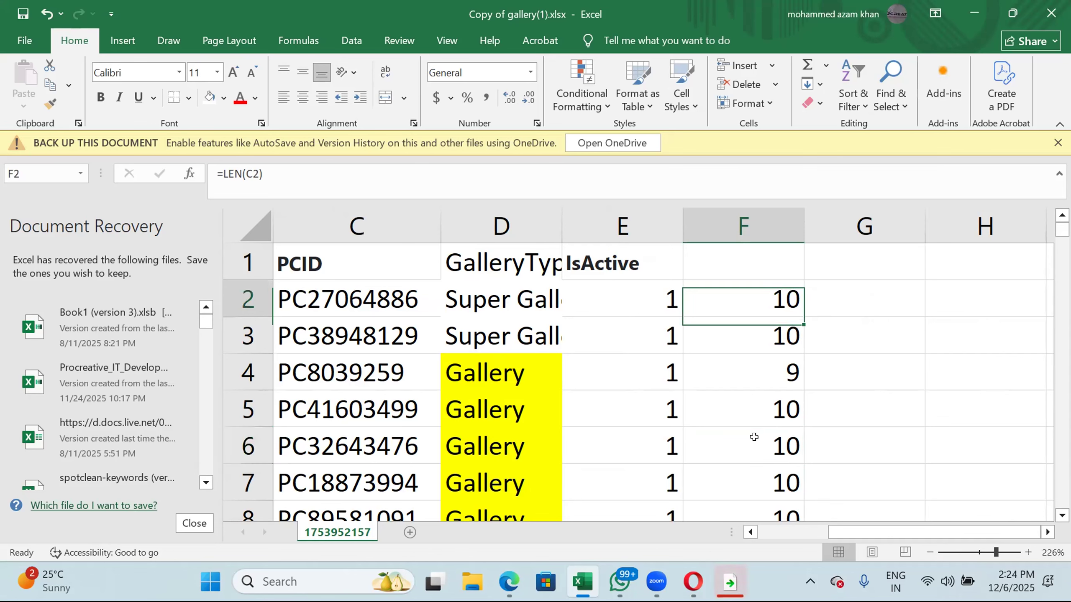
{"action": "key", "text": "ctrl+Down"}
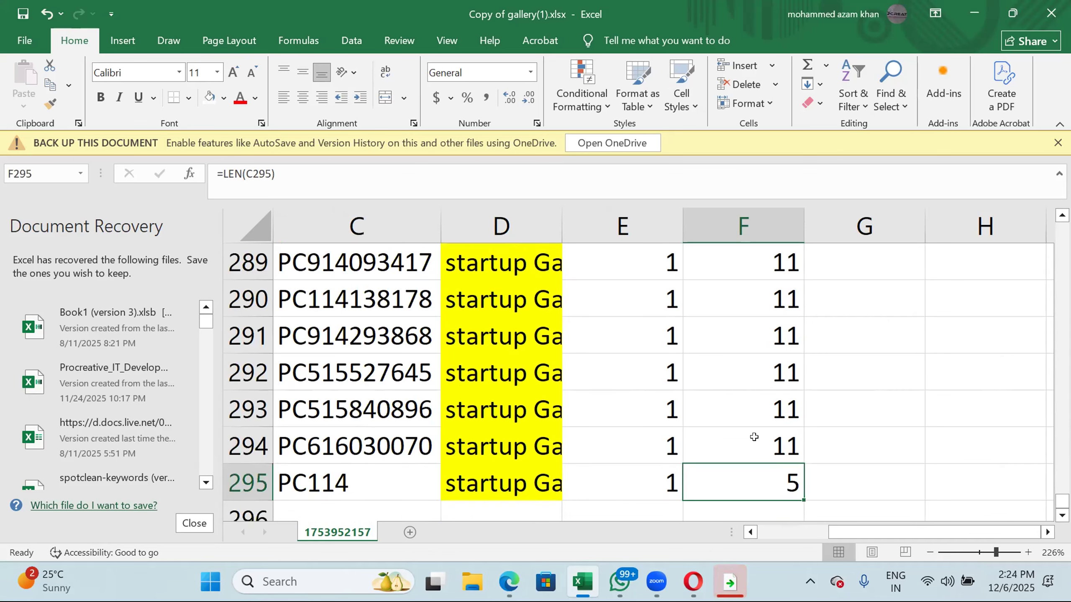
Enter the header Length in F1 above the character counts.
{"action": "key", "text": "ctrl+Up"}
{"action": "key", "text": "Up"}
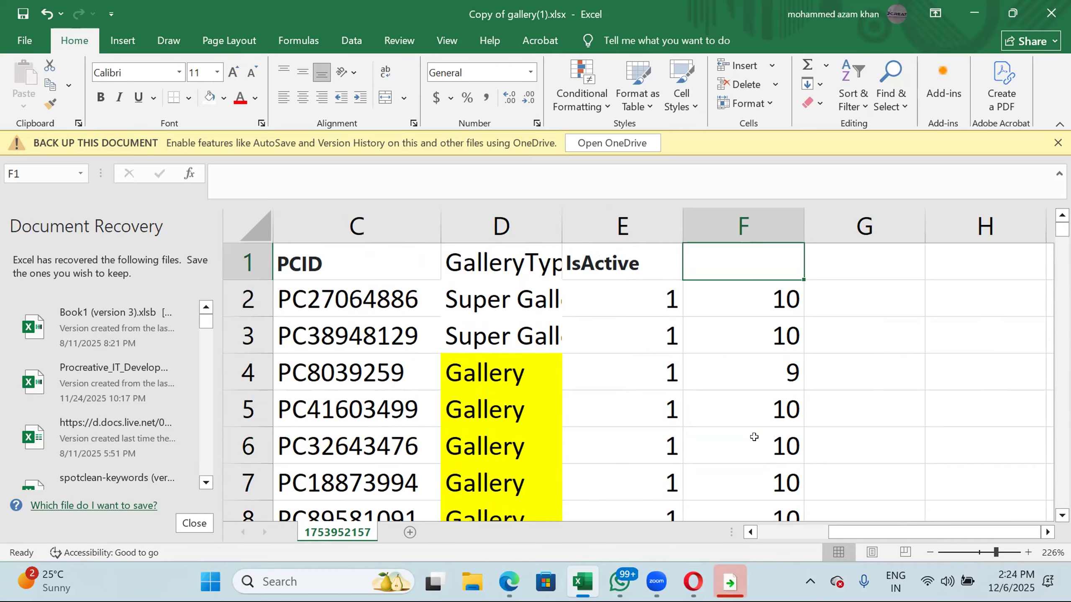
{"action": "type", "text": "IEN"}
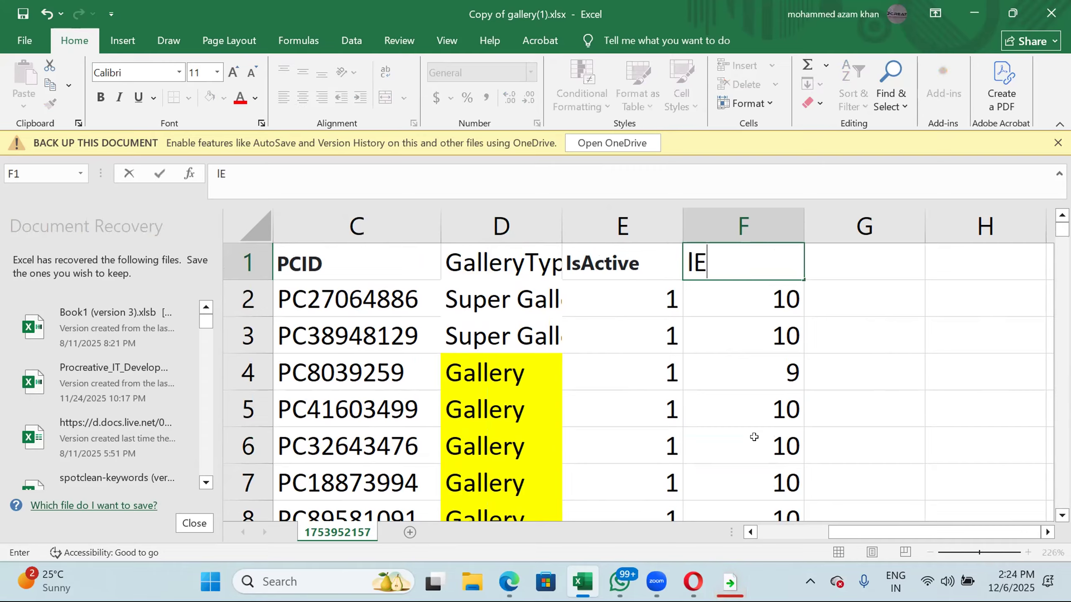
{"action": "key", "text": "BackSpace"}
{"action": "key", "text": "BackSpace"}
{"action": "key", "text": "BackSpace"}
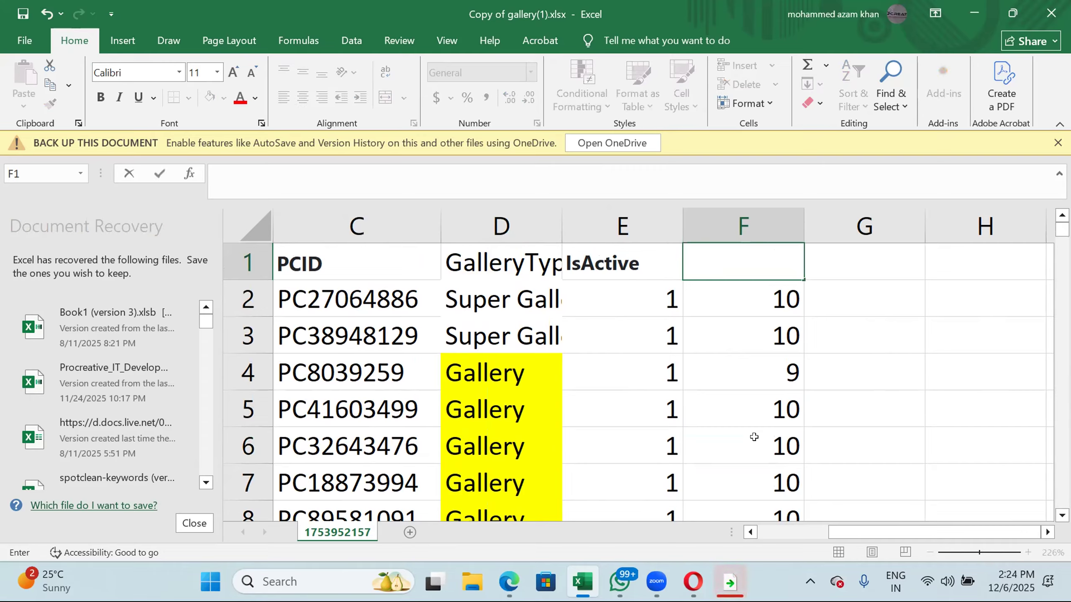
{"action": "type", "text": "IENG"}
{"action": "key", "text": "BackSpace"}
{"action": "key", "text": "BackSpace"}
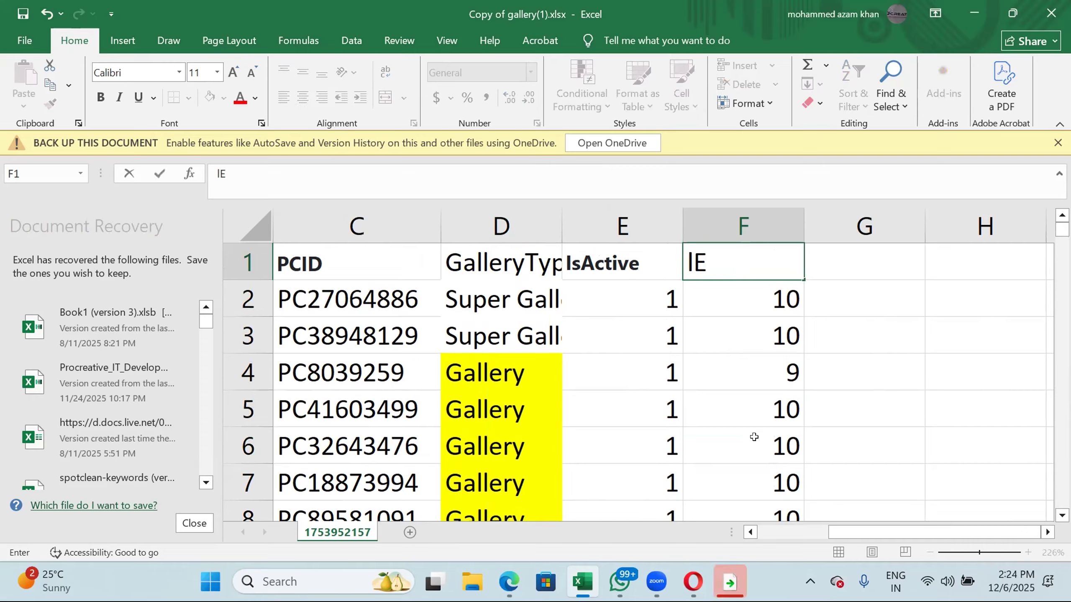
{"action": "type", "text": "NGTH"}
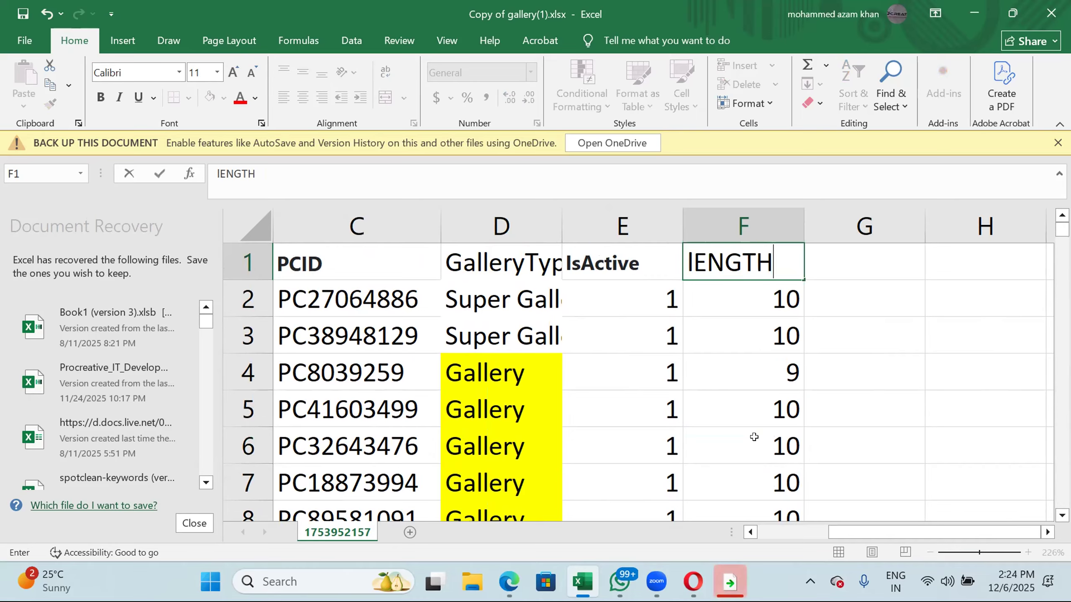
{"action": "key", "text": "Return"}
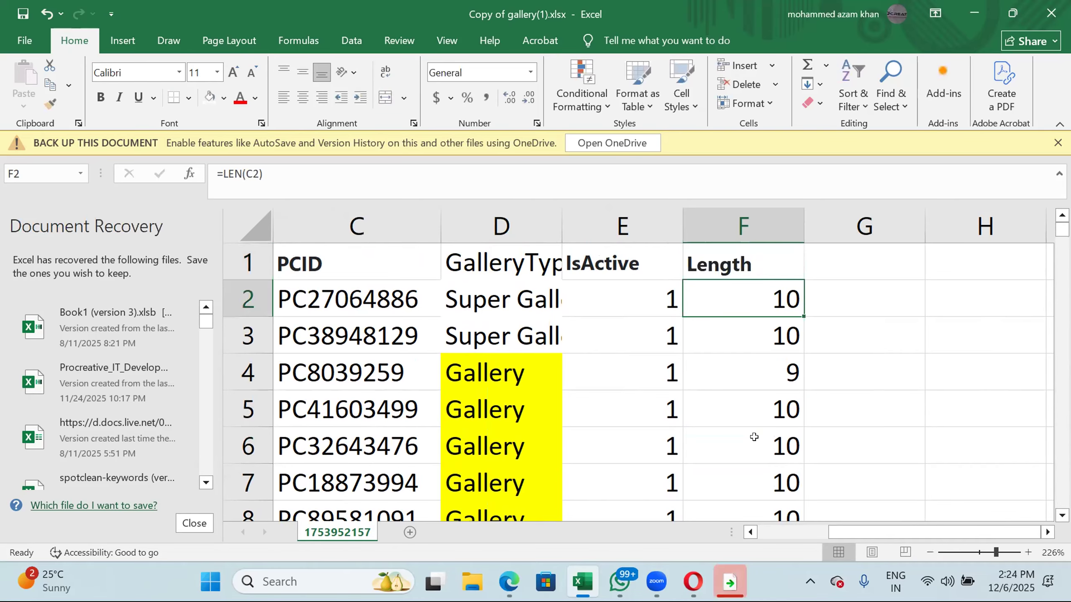
Select the whole header row and turn on filters for all its columns, including Length.
{"action": "key", "text": "Down"}
{"action": "key", "text": "Up"}
{"action": "key", "text": "Up"}
{"action": "key", "text": "shift+space"}
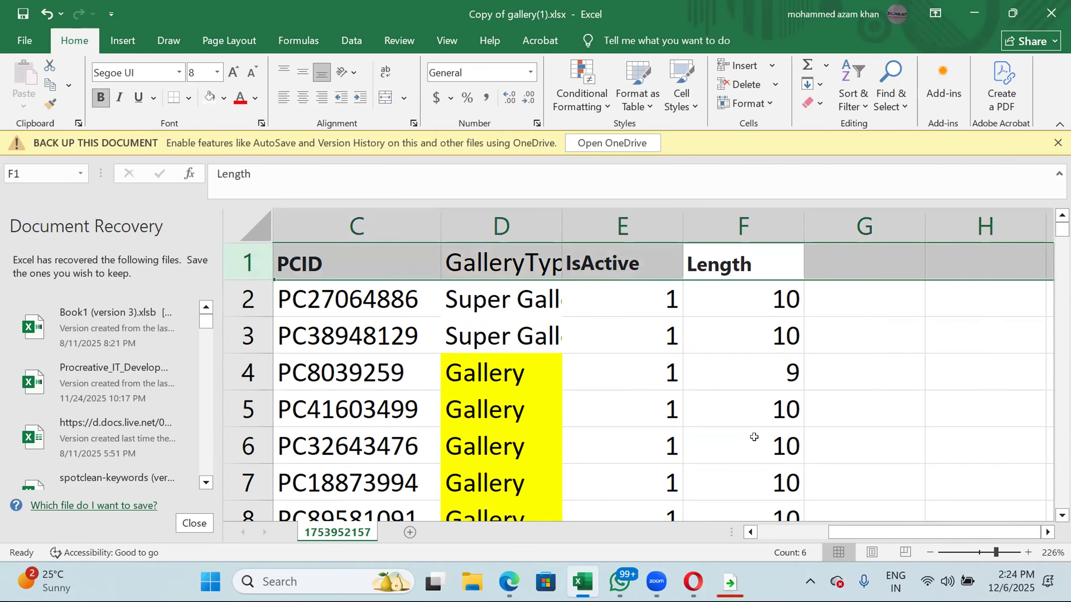
{"action": "key", "text": "ctrl+shift+l"}
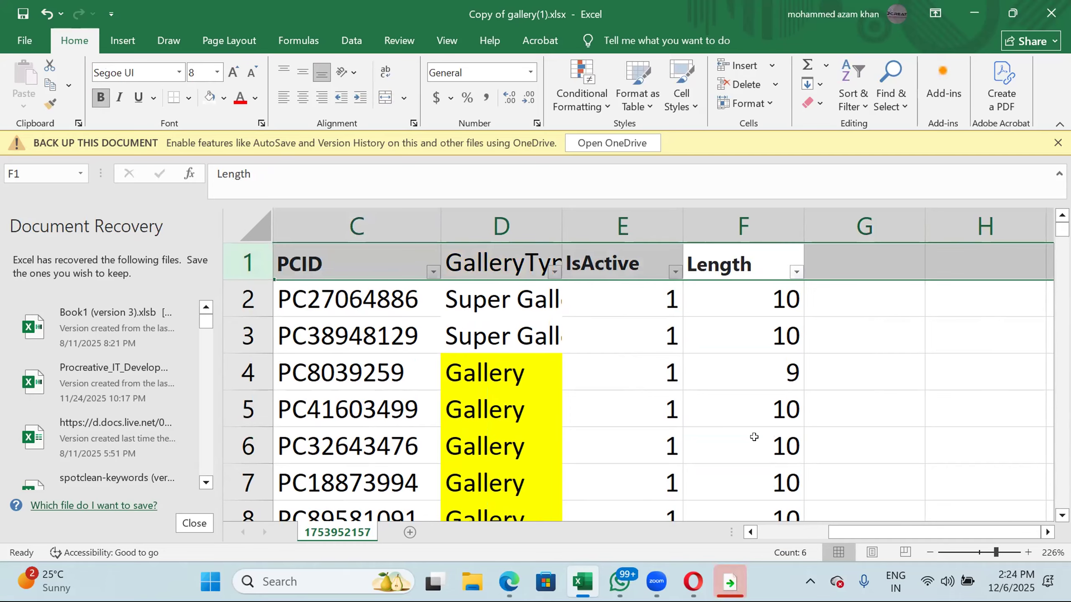
Filter the Length column to show only the records whose PCID has 5 characters.
{"action": "left_click", "coordinate": [795, 272]}
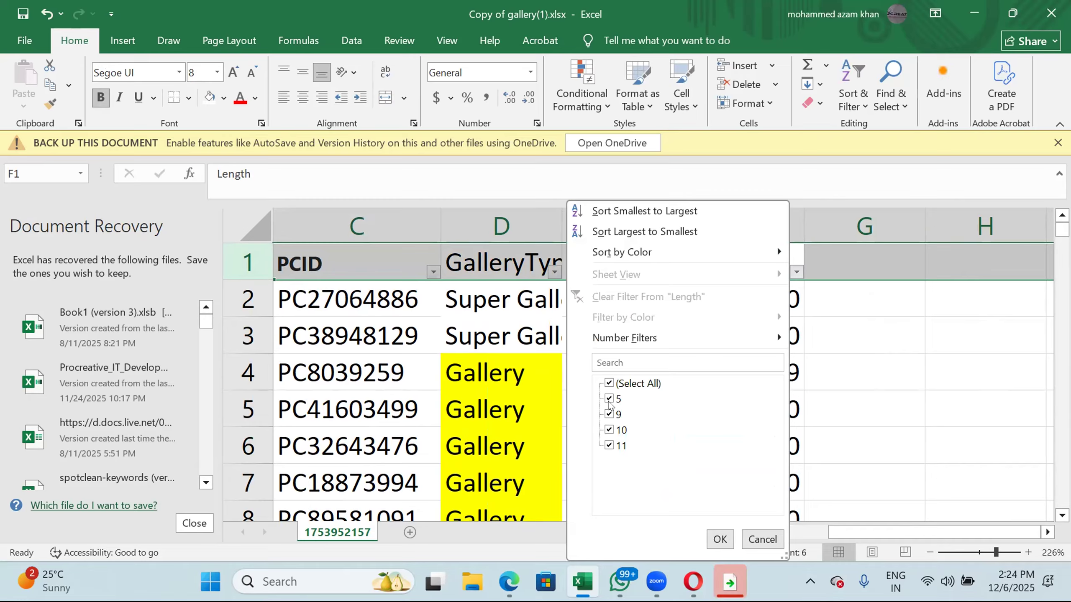
{"action": "left_click", "coordinate": [610, 383]}
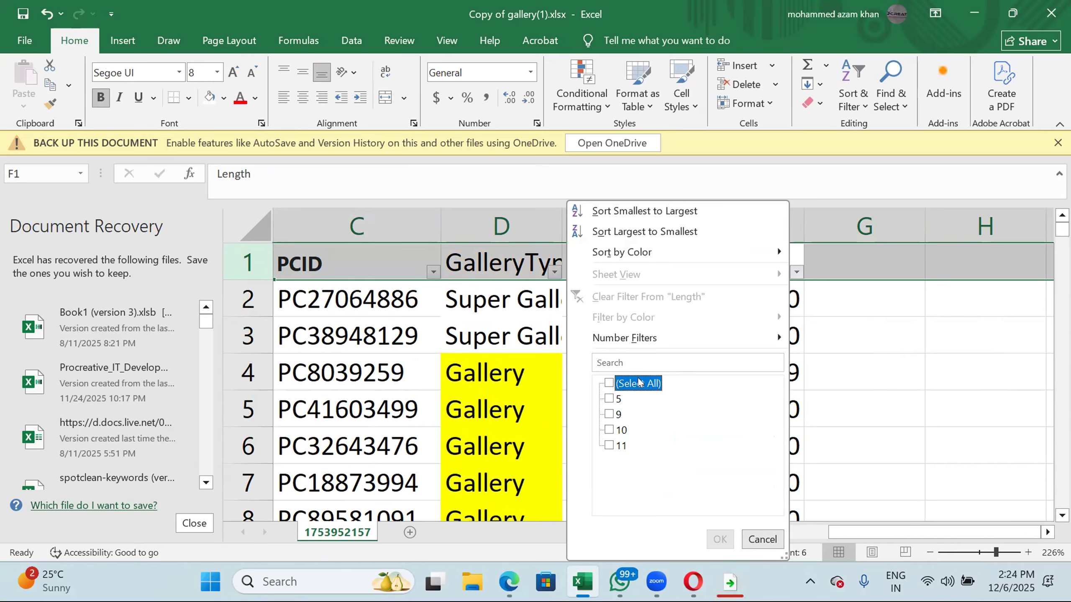
{"action": "left_click", "coordinate": [608, 399]}
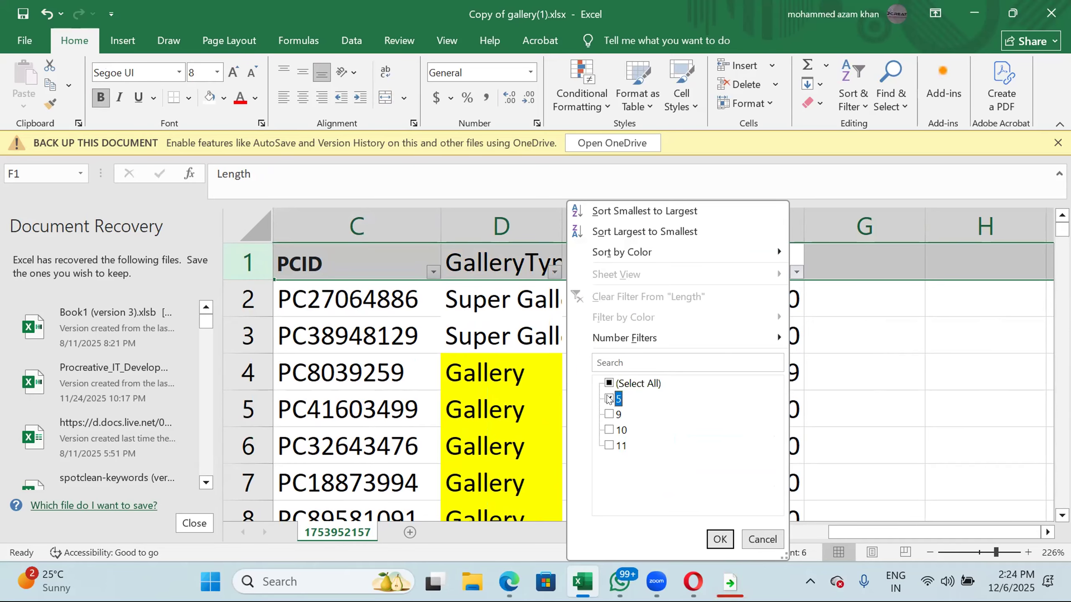
{"action": "left_click", "coordinate": [717, 545]}
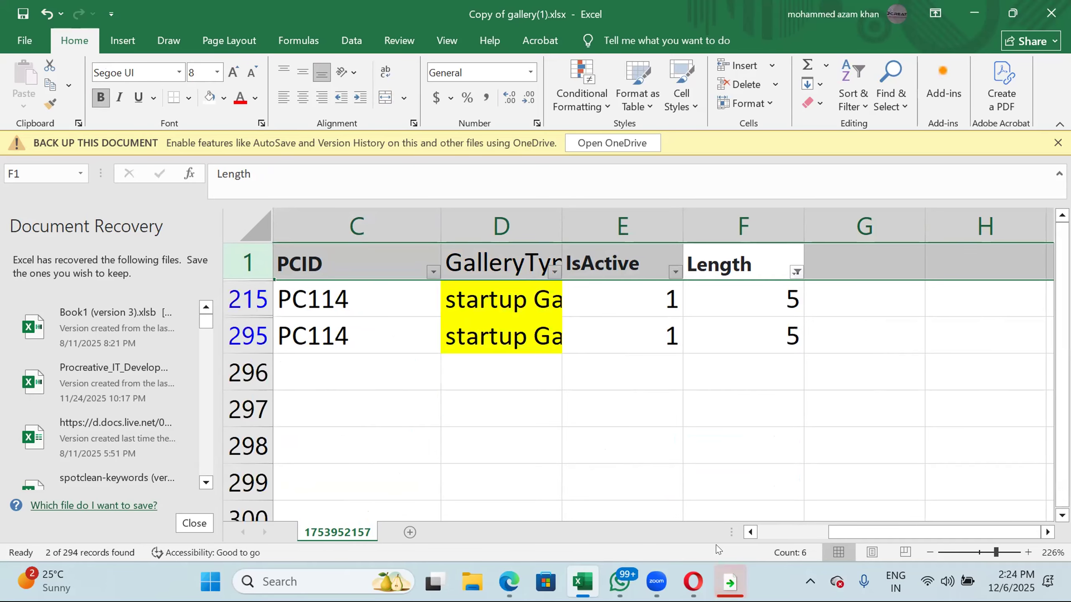
Review the customer name, email, PCID, gallery type and active status of the filtered five-character records.
{"action": "left_click", "coordinate": [318, 300]}
{"action": "key", "text": "Home"}
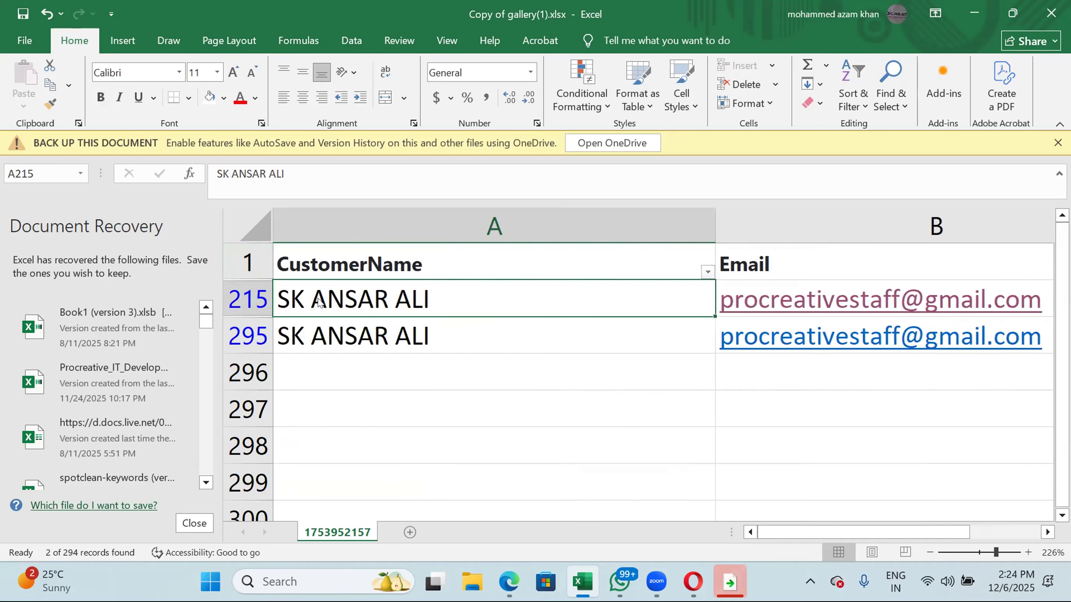
{"action": "key", "text": "Right"}
{"action": "key", "text": "Right"}
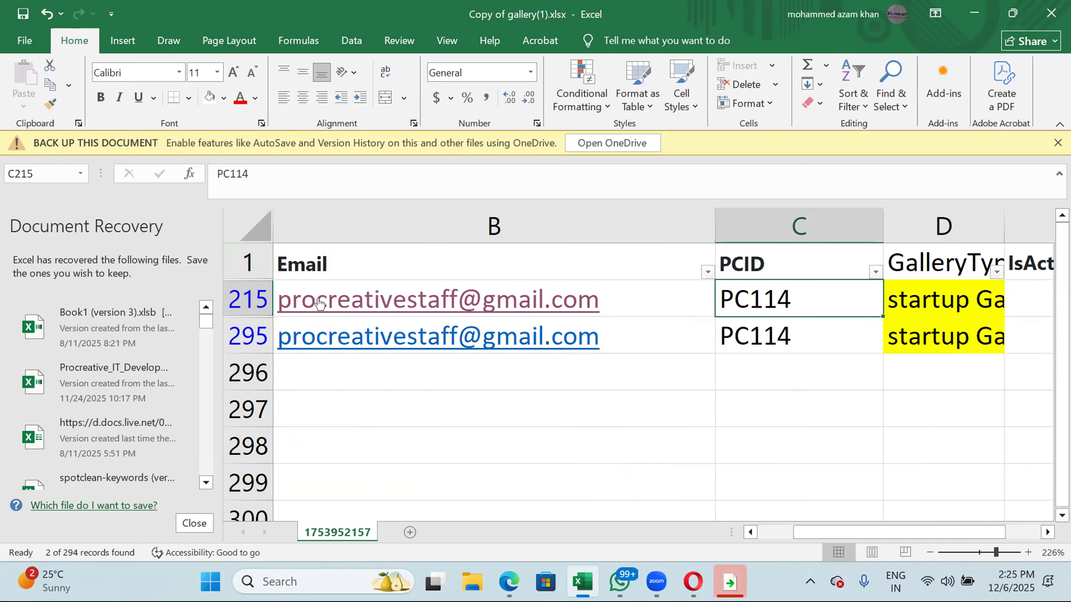
{"action": "key", "text": "Left"}
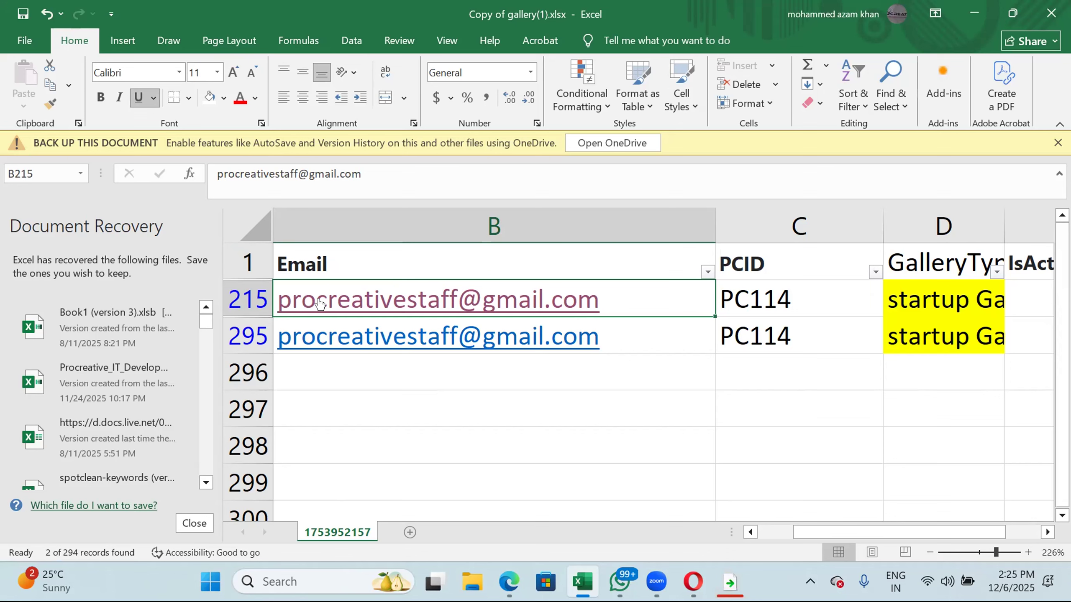
{"action": "key", "text": "Right"}
{"action": "key", "text": "Right"}
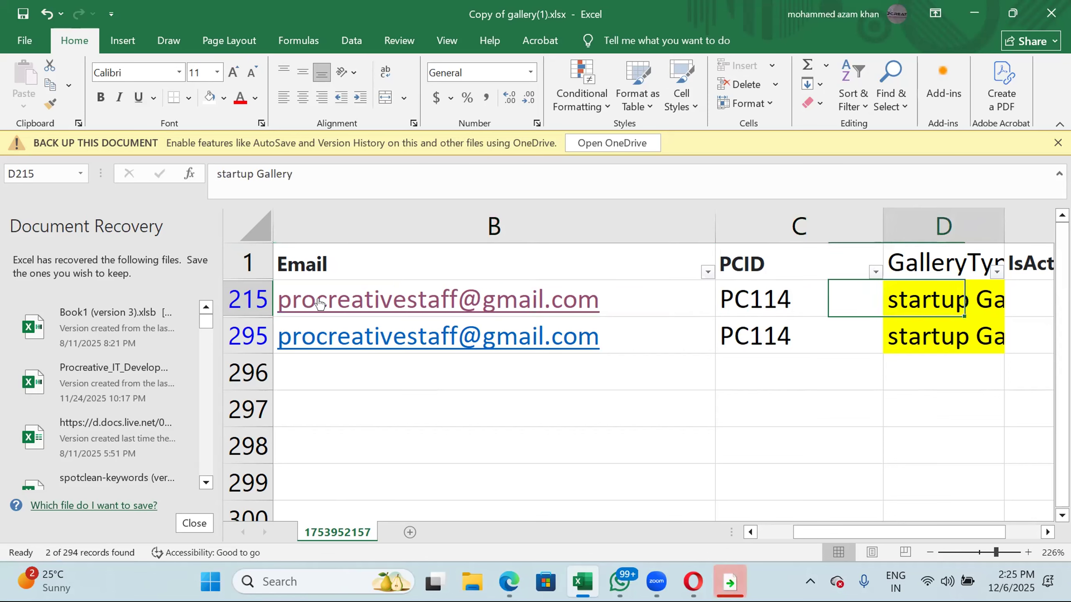
{"action": "key", "text": "Left"}
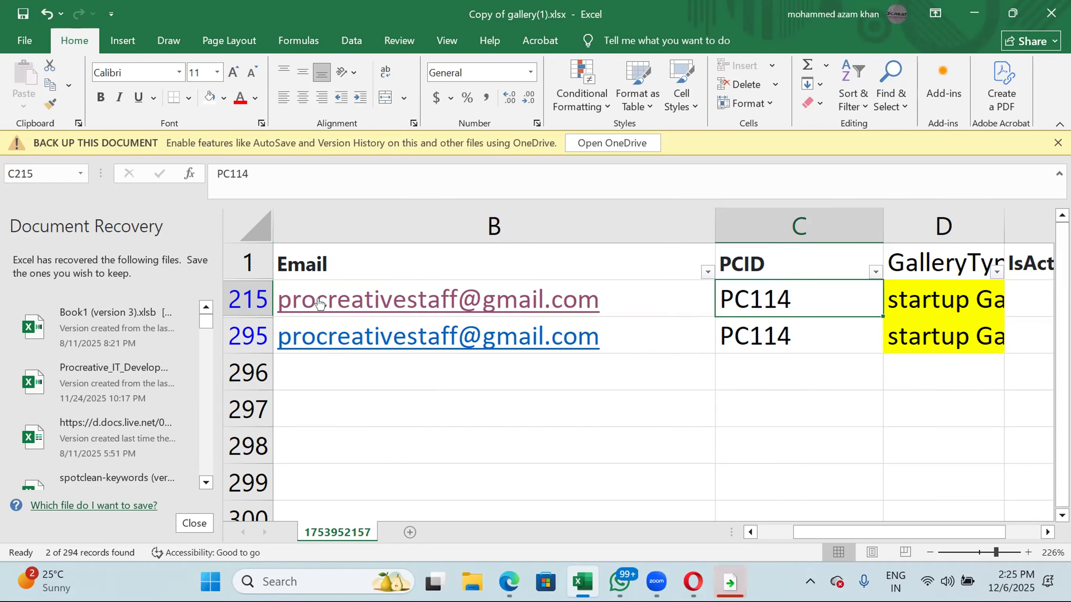
{"action": "key", "text": "Right"}
{"action": "key", "text": "Right"}
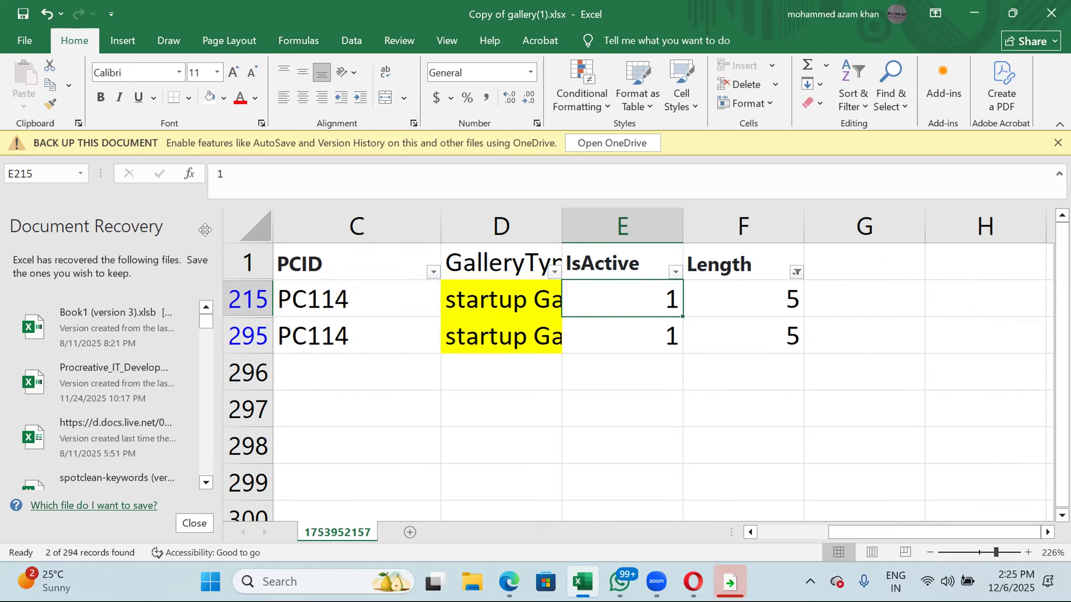
Remove the Length filter to show the full list again, and reapply header filters to row 1.
{"action": "key", "text": "ctrl+shift+l"}
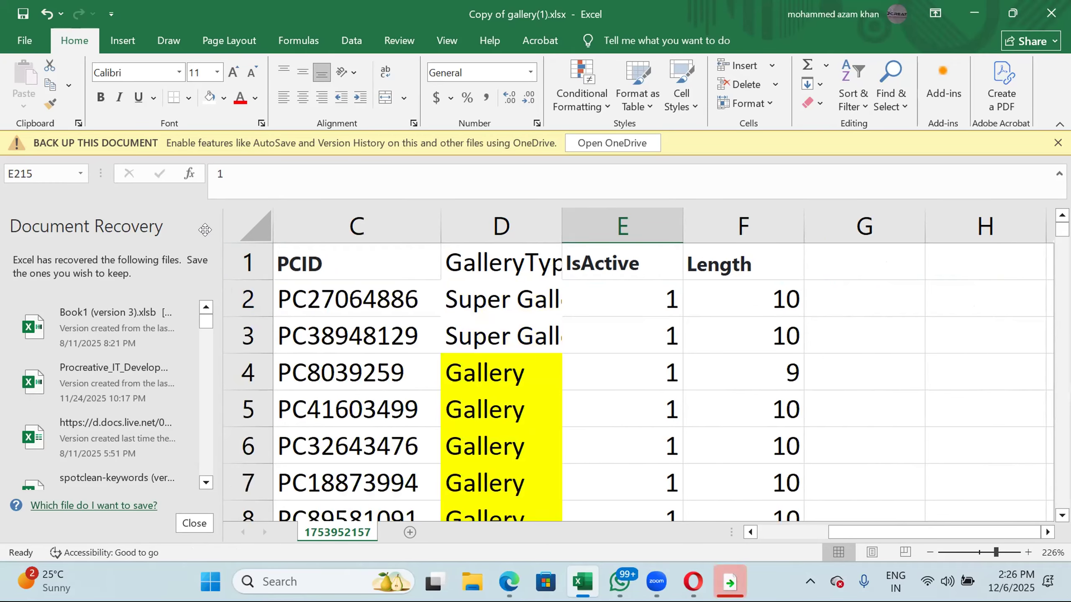
{"action": "left_click", "coordinate": [395, 258]}
{"action": "key", "text": "shift+space"}
{"action": "key", "text": "ctrl+shift+l"}
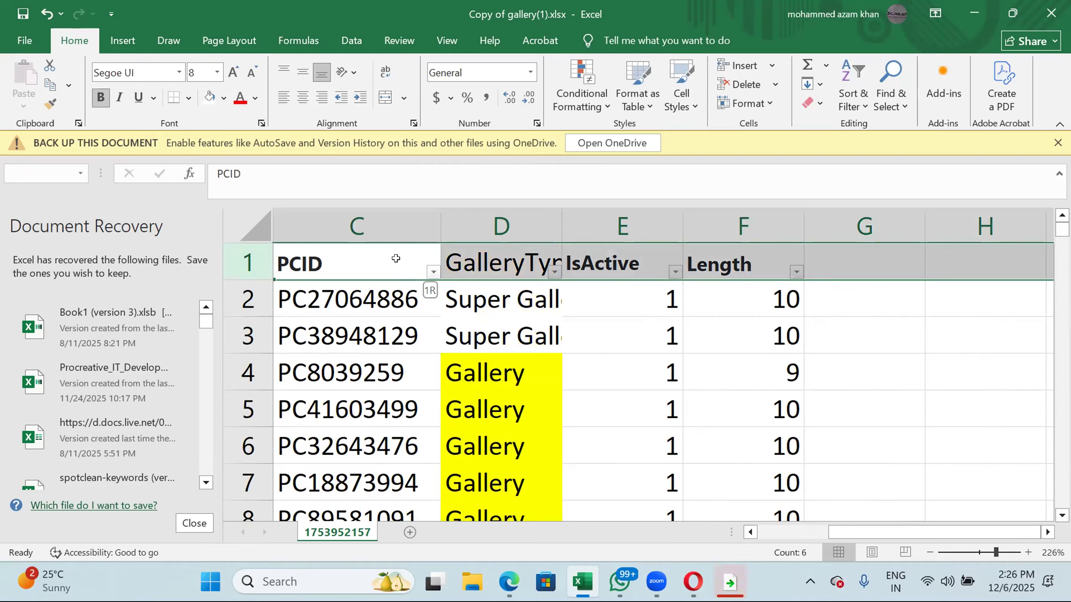
{"action": "left_click", "coordinate": [566, 268]}
{"action": "left_click", "coordinate": [553, 273]}
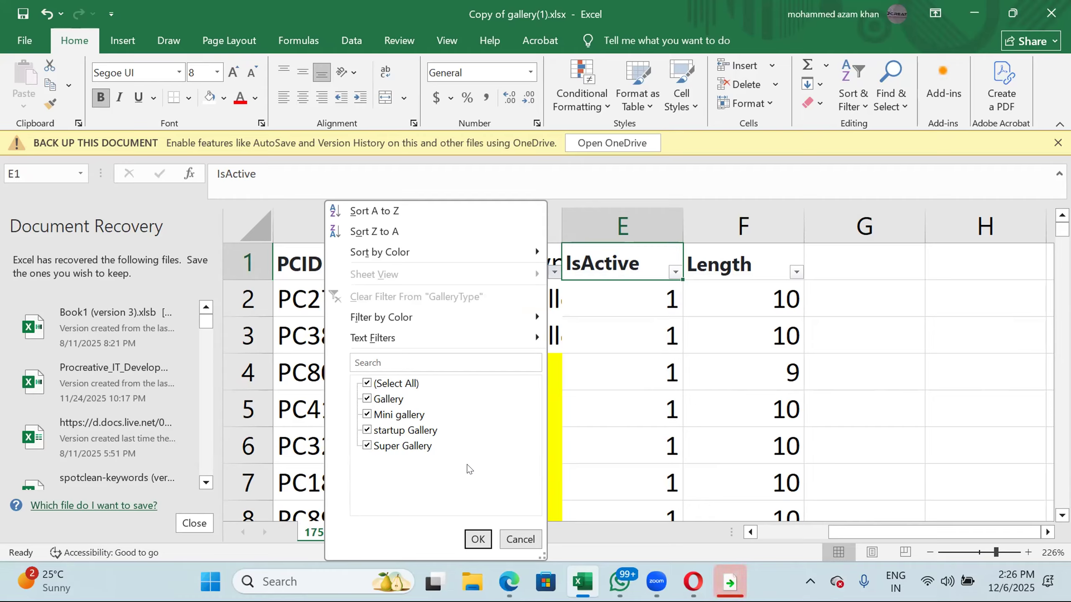
{"action": "left_click", "coordinate": [691, 422]}
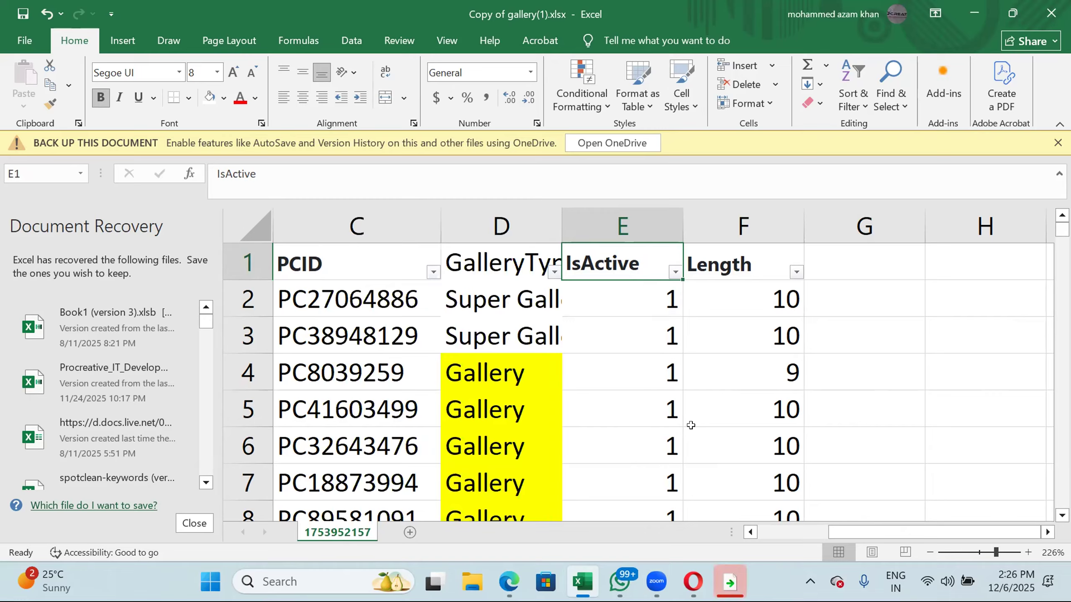
Filter the GalleryType column to show only Mini gallery and startup Gallery records.
{"action": "left_click", "coordinate": [553, 262]}
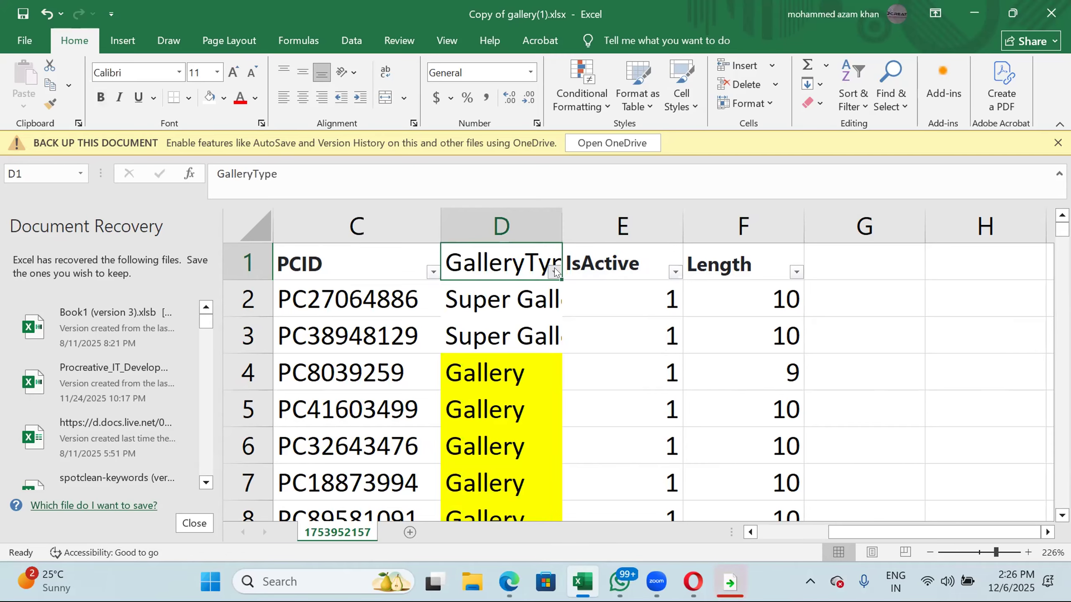
{"action": "left_click", "coordinate": [554, 271]}
{"action": "left_click", "coordinate": [394, 383]}
{"action": "left_click", "coordinate": [397, 414]}
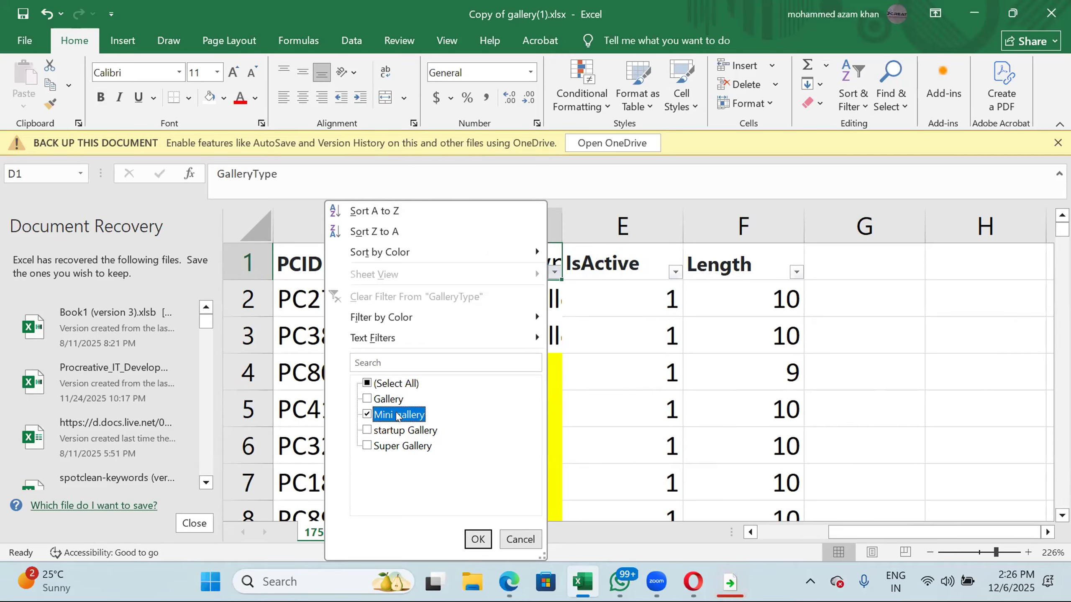
{"action": "left_click", "coordinate": [406, 431]}
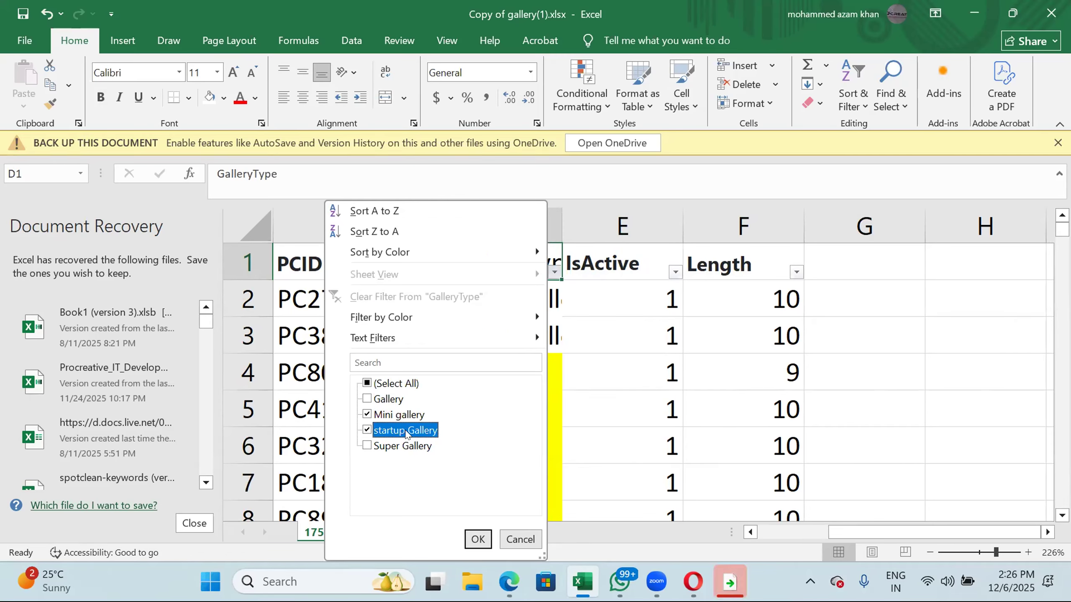
{"action": "left_click", "coordinate": [477, 539]}
Copy the filtered CustomerName, Email, PCID and GalleryType columns, from the header row down to the last record.
{"action": "key", "text": "Home"}
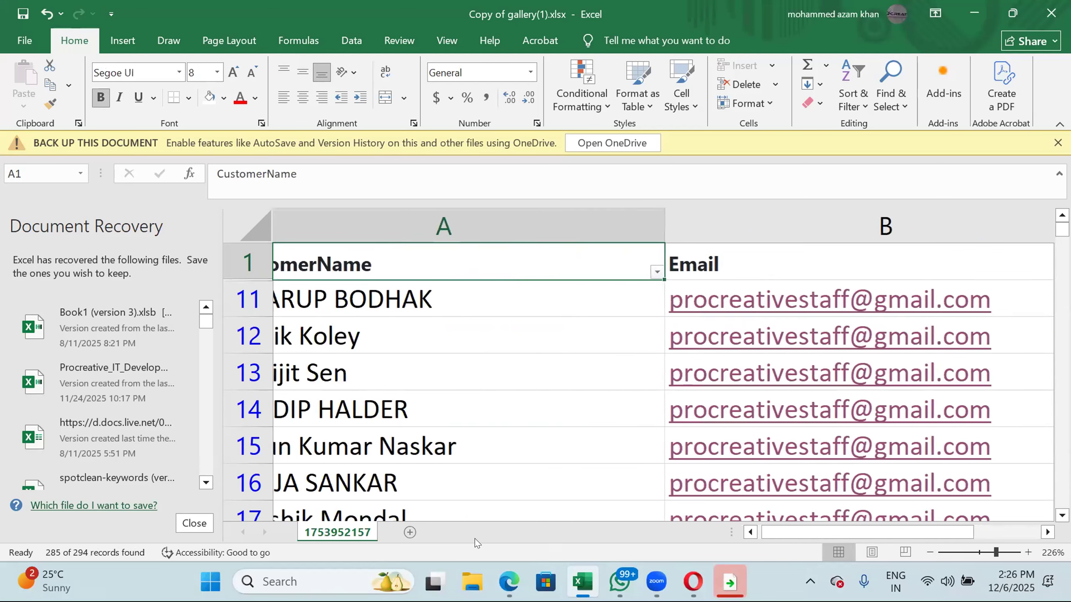
{"action": "key", "text": "shift+Right"}
{"action": "key", "text": "shift+Right"}
{"action": "key", "text": "shift+Right"}
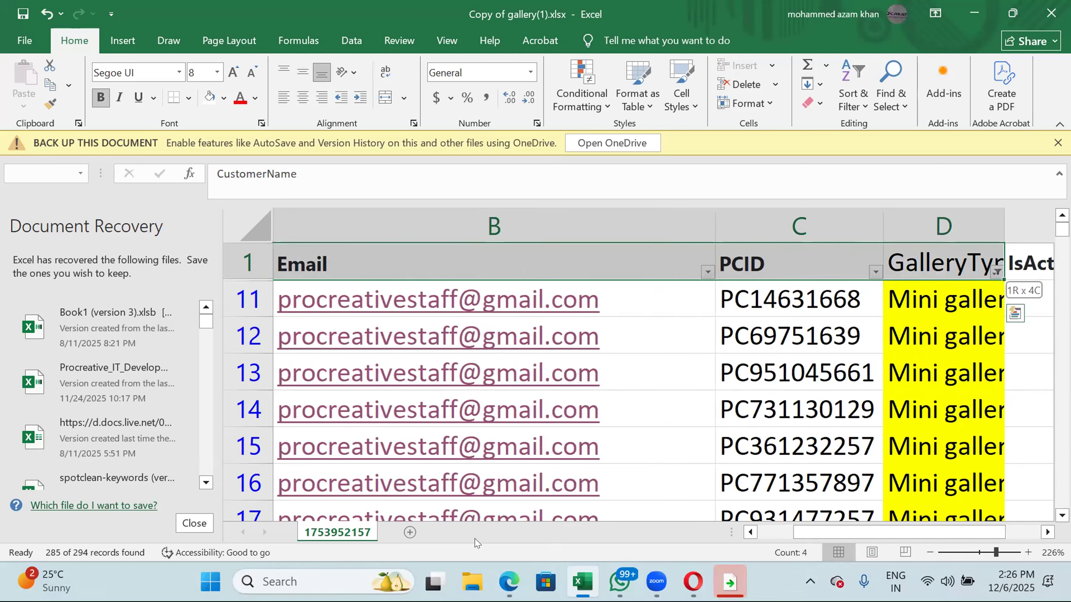
{"action": "key", "text": "ctrl+shift+Down"}
{"action": "key", "text": "ctrl+c"}
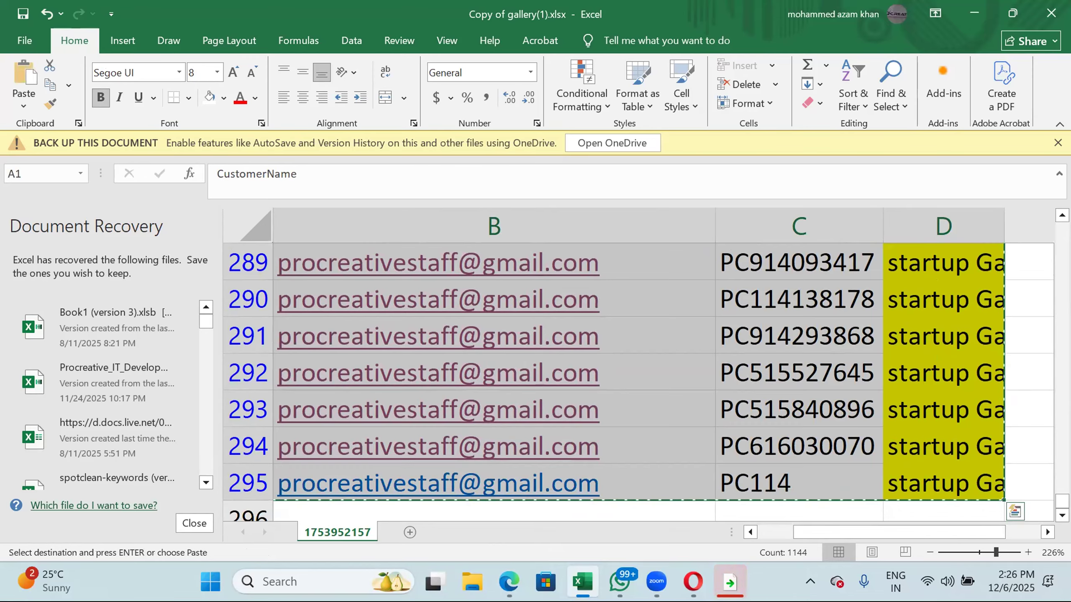
Open a new blank Excel workbook for the copied records.
{"action": "key", "text": "super"}
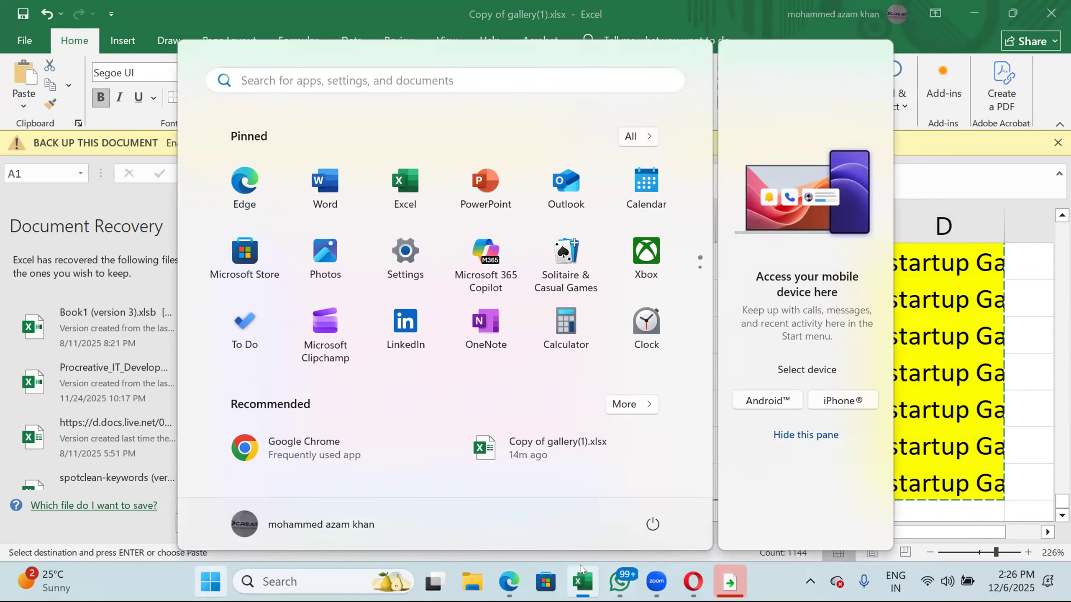
{"action": "right_click", "coordinate": [582, 580]}
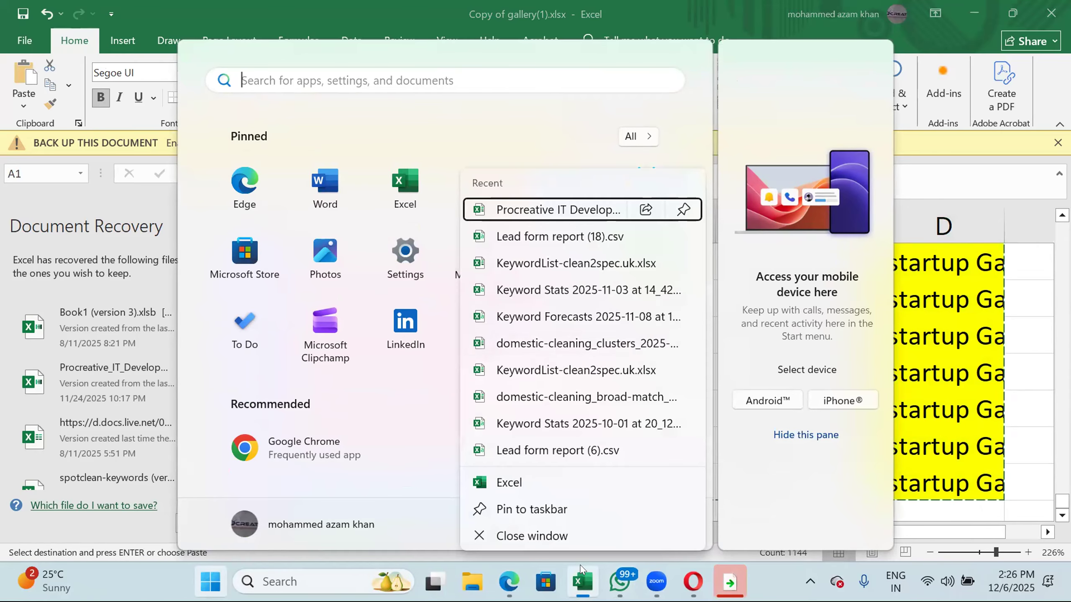
{"action": "left_click", "coordinate": [531, 470]}
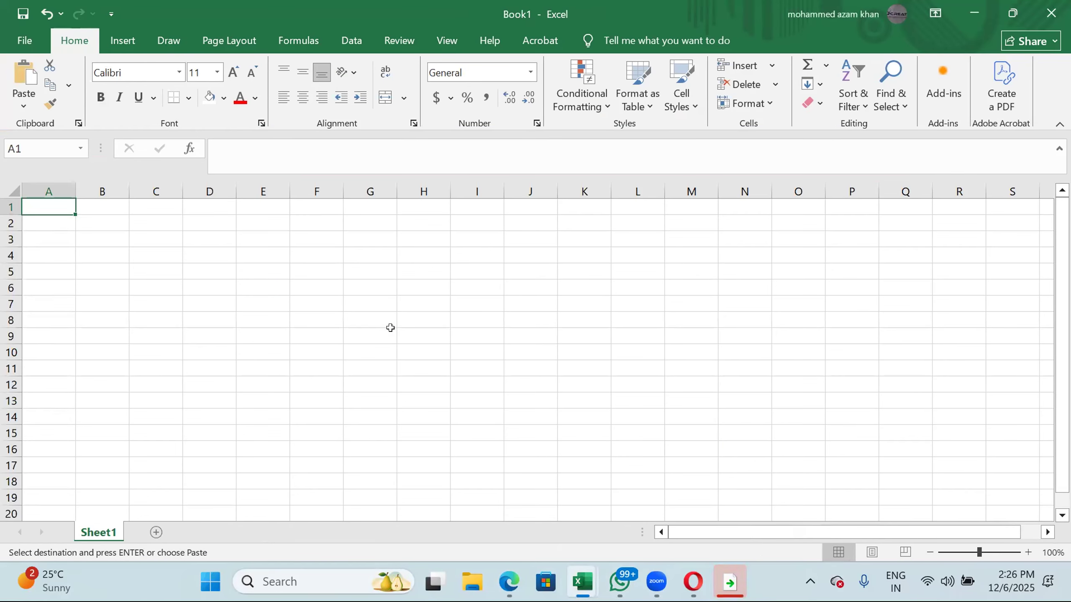
Paste the copied records into the new workbook starting at A1 and apply All Borders to them.
{"action": "key", "text": "ctrl+v"}
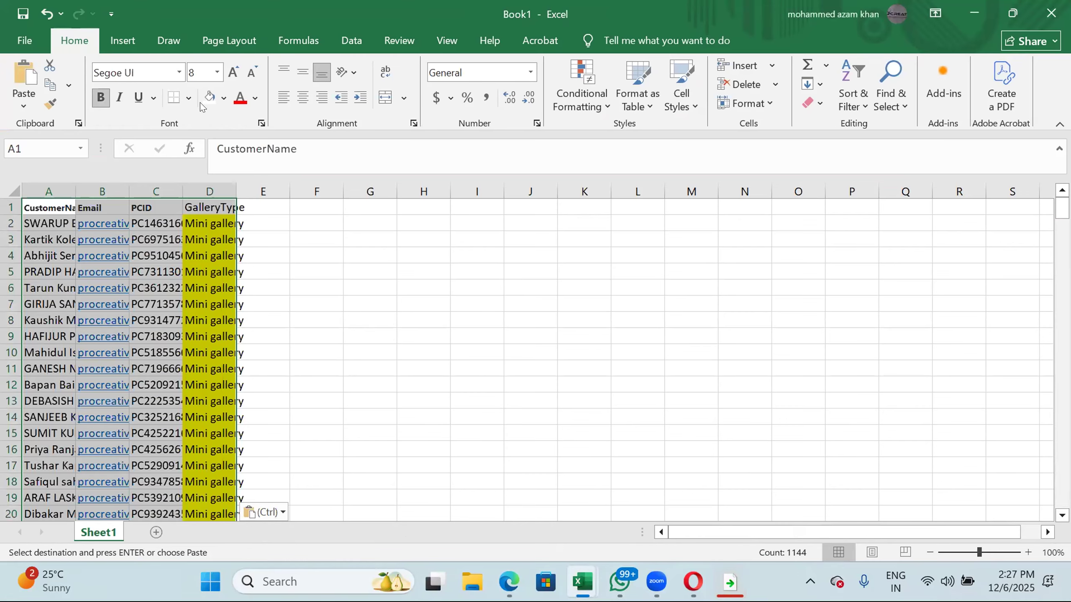
{"action": "left_click", "coordinate": [188, 98]}
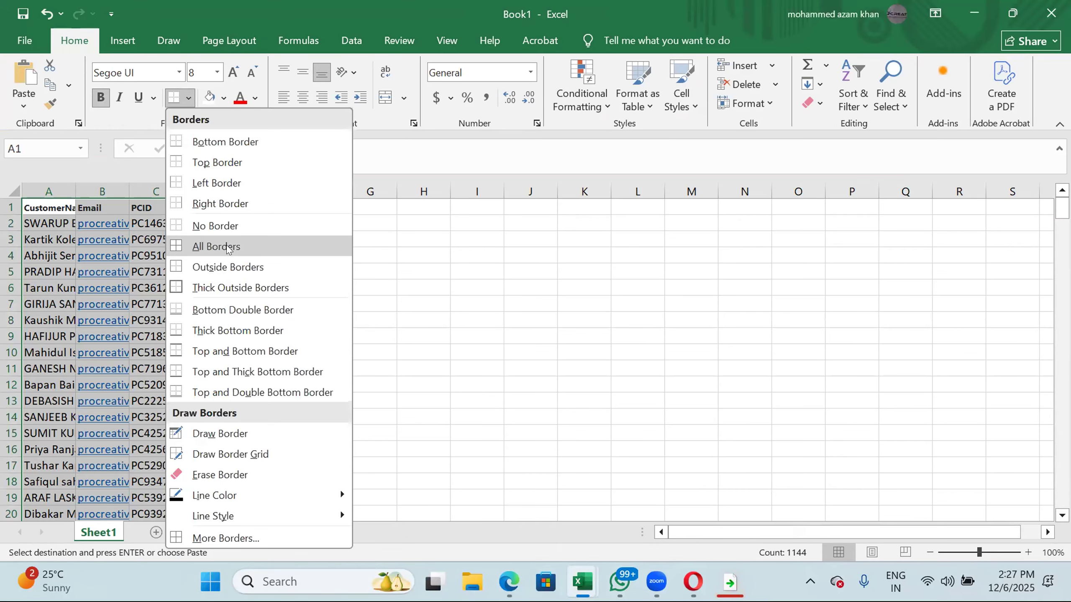
{"action": "left_click", "coordinate": [228, 248]}
Apply the Heading 1 cell style to the header cells A1:D1.
{"action": "left_click_drag", "start_coordinate": [55, 207], "coordinate": [195, 202]}
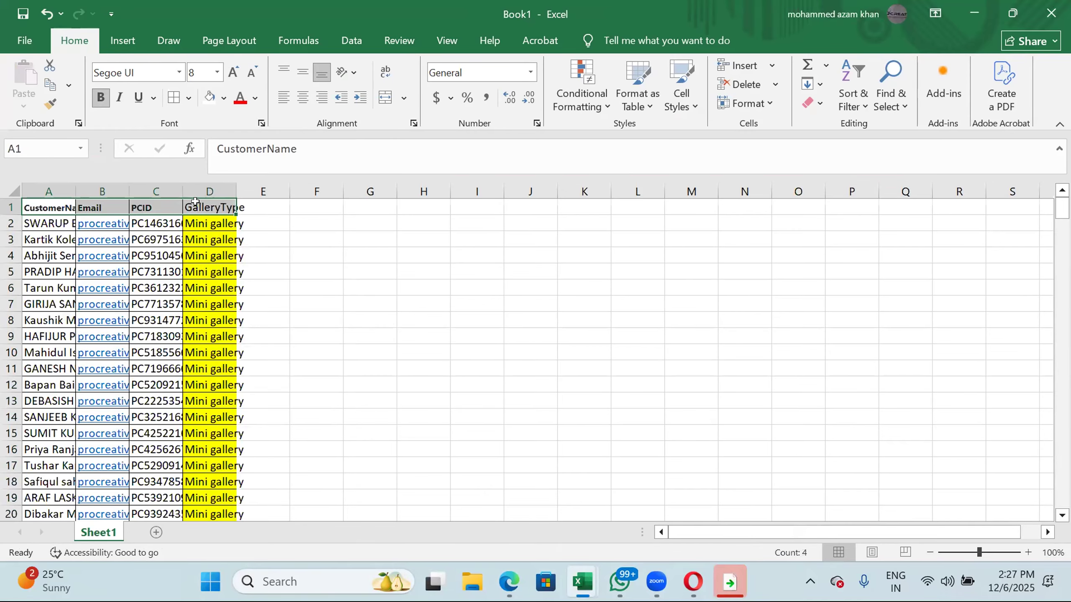
{"action": "left_click", "coordinate": [681, 94]}
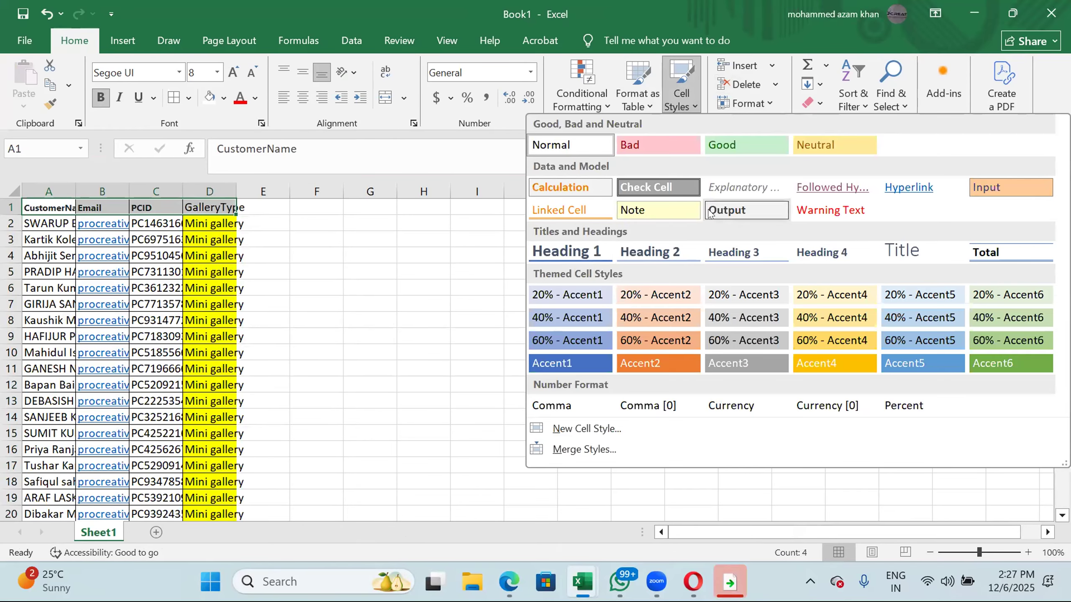
{"action": "left_click", "coordinate": [565, 252]}
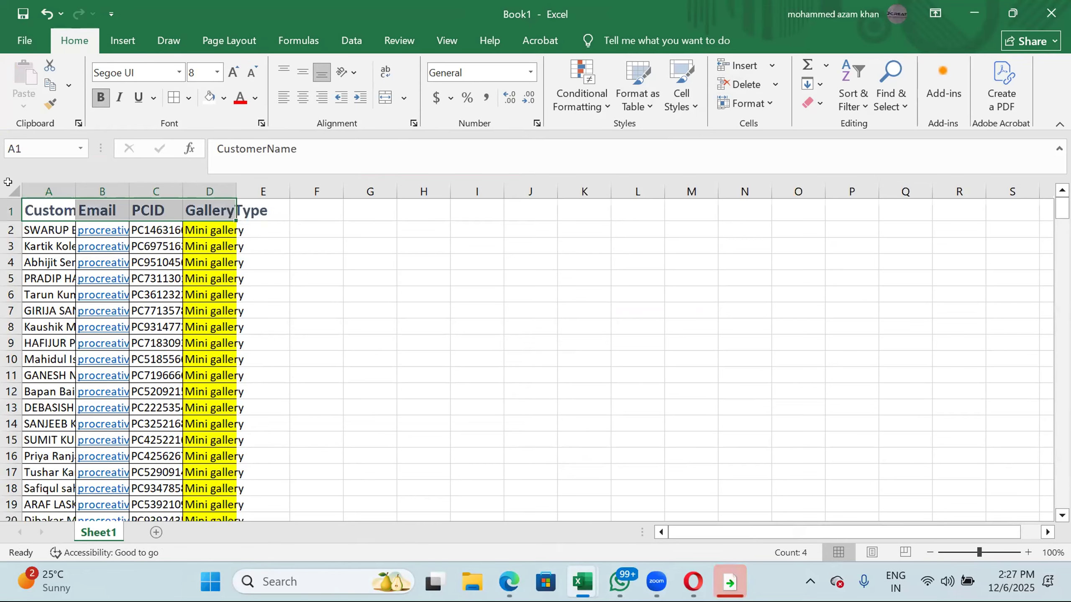
Autofit all columns of the sheet to their contents, leaving the whole sheet selected.
{"action": "left_click", "coordinate": [8, 182]}
{"action": "double_click", "coordinate": [75, 182]}
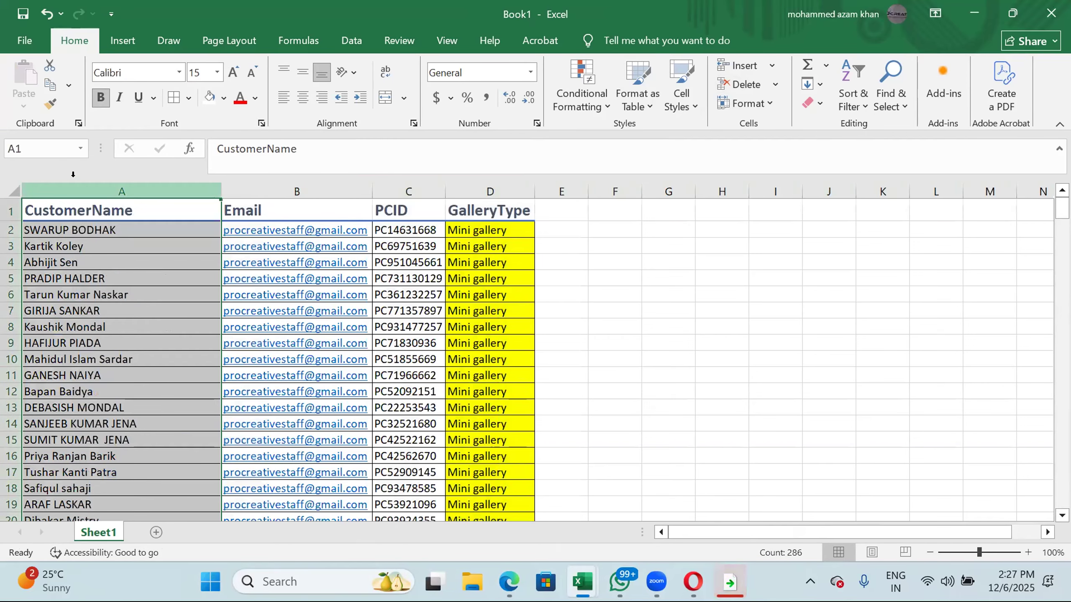
{"action": "left_click", "coordinate": [12, 191]}
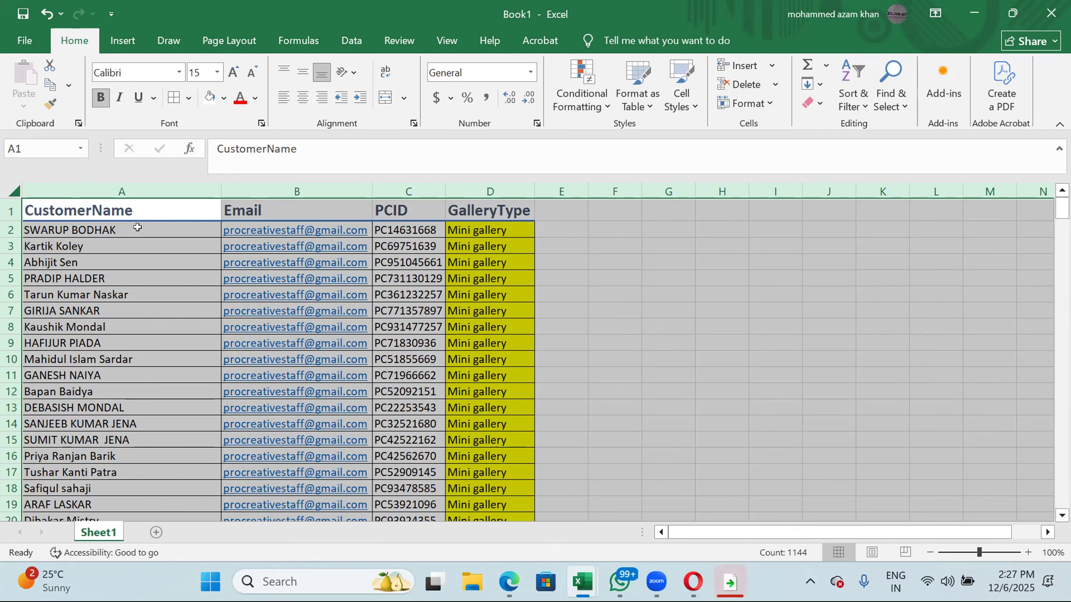
Return to the Copy of gallery(1).xlsx workbook, remove the header filters and undock the Document Recovery pane.
{"action": "key", "text": "alt+Tab"}
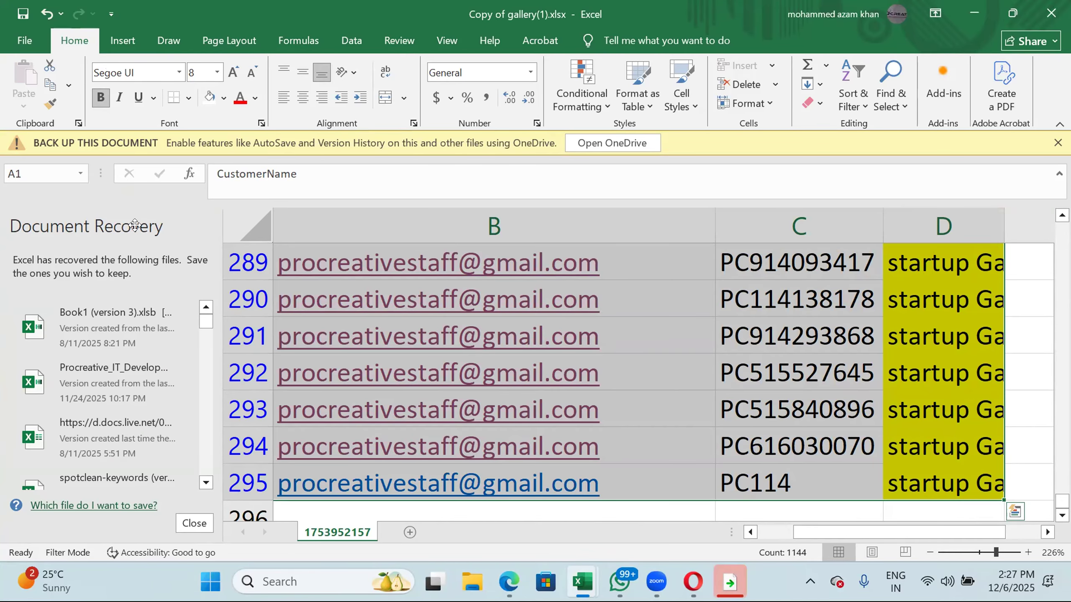
{"action": "key", "text": "ctrl+Home"}
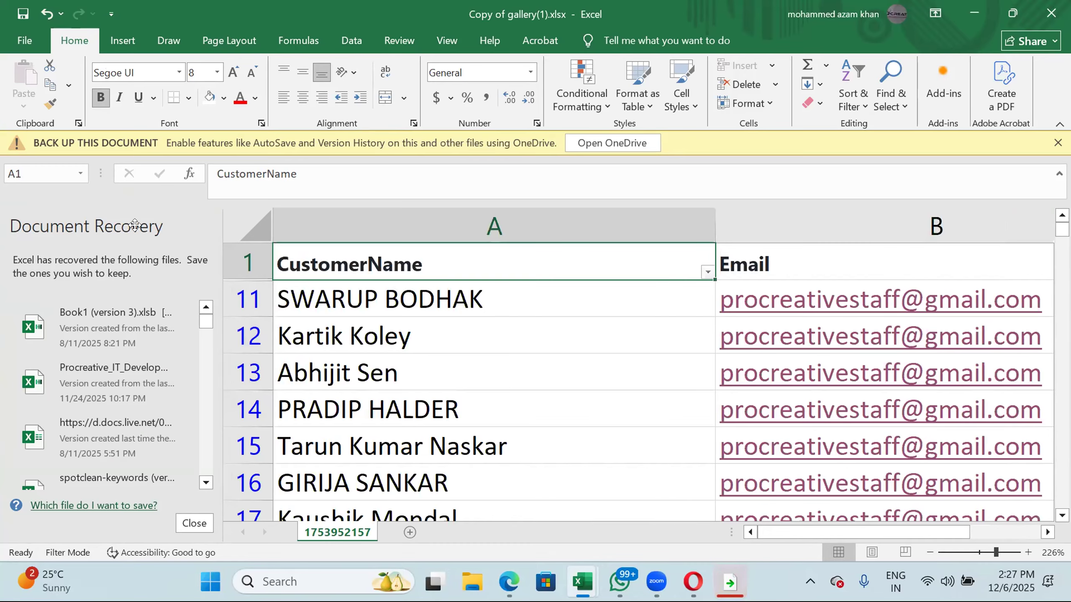
{"action": "key", "text": "ctrl+shift+l"}
{"action": "double_click", "coordinate": [135, 224]}
{"action": "left_click", "coordinate": [158, 349]}
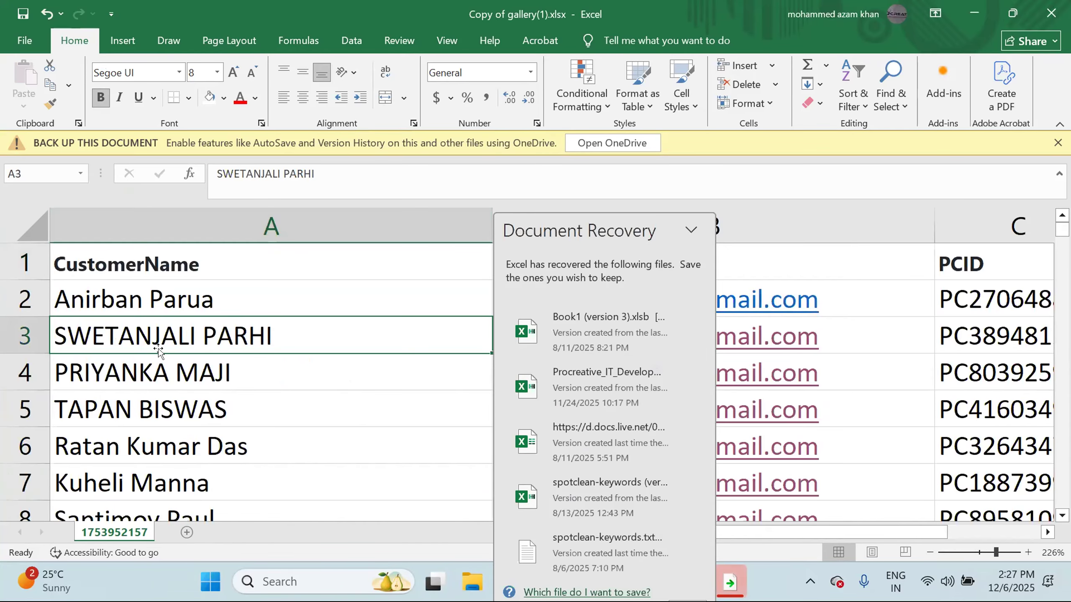
{"action": "key", "text": "ctrl+minus"}
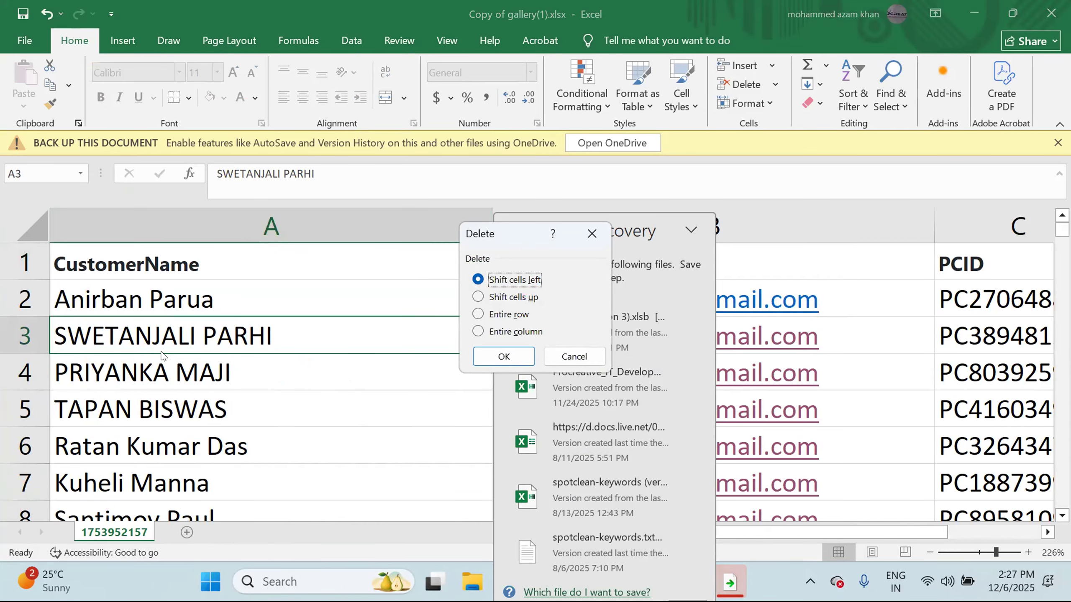
{"action": "key", "text": "Escape"}
{"action": "left_click", "coordinate": [210, 415]}
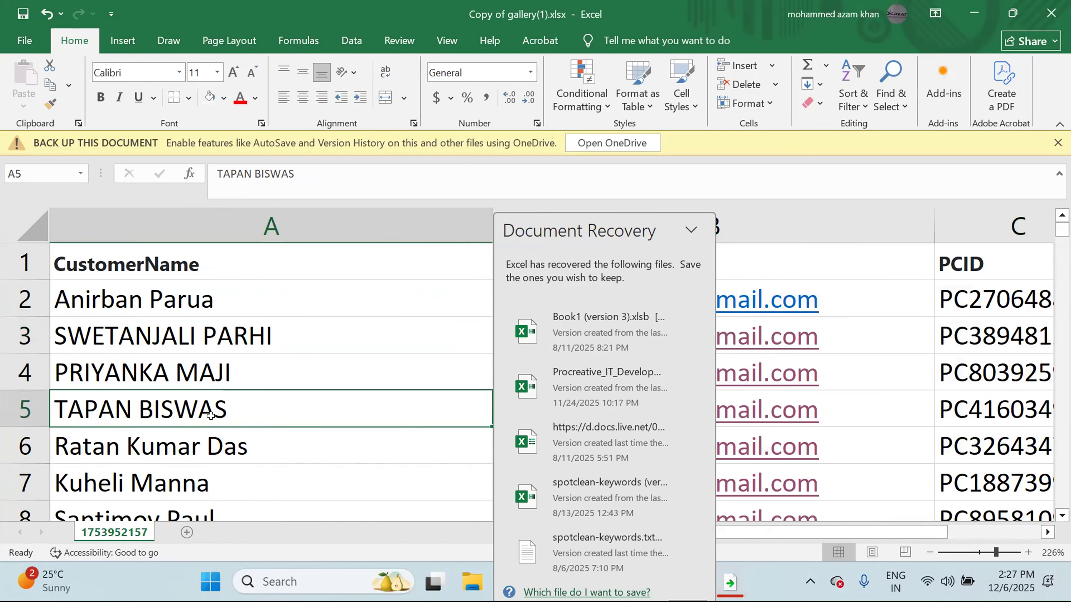
Zoom the sheet out to 128% and dock the Document Recovery pane beside the data so all columns are uncovered.
{"action": "scroll", "coordinate": [210, 415], "scroll_direction": "down", "scroll_amount": 6}
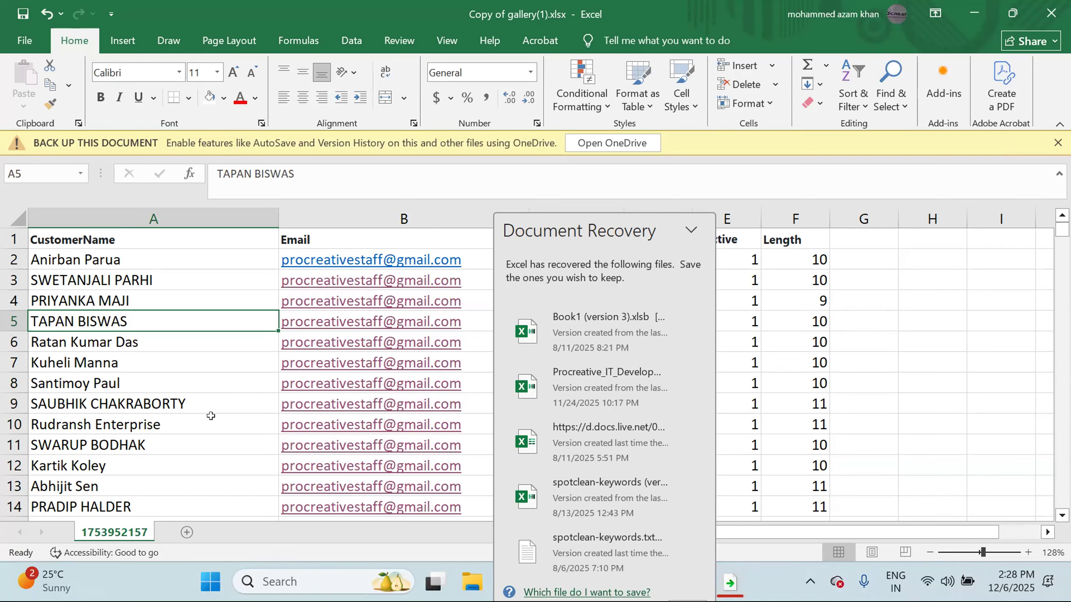
{"action": "left_click", "coordinate": [293, 394]}
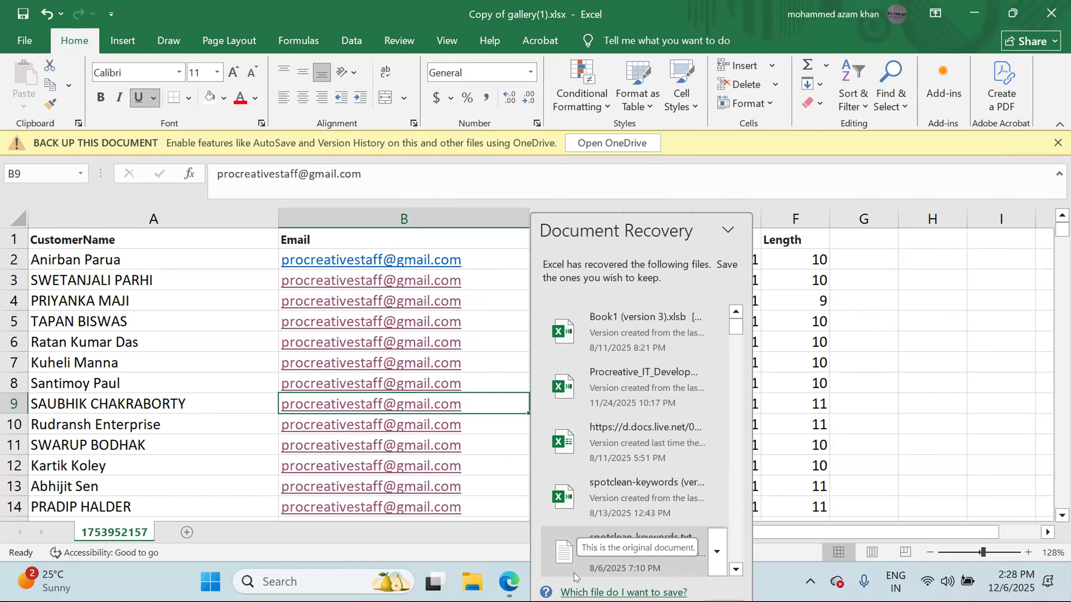
{"action": "left_click_drag", "start_coordinate": [699, 216], "coordinate": [969, 223]}
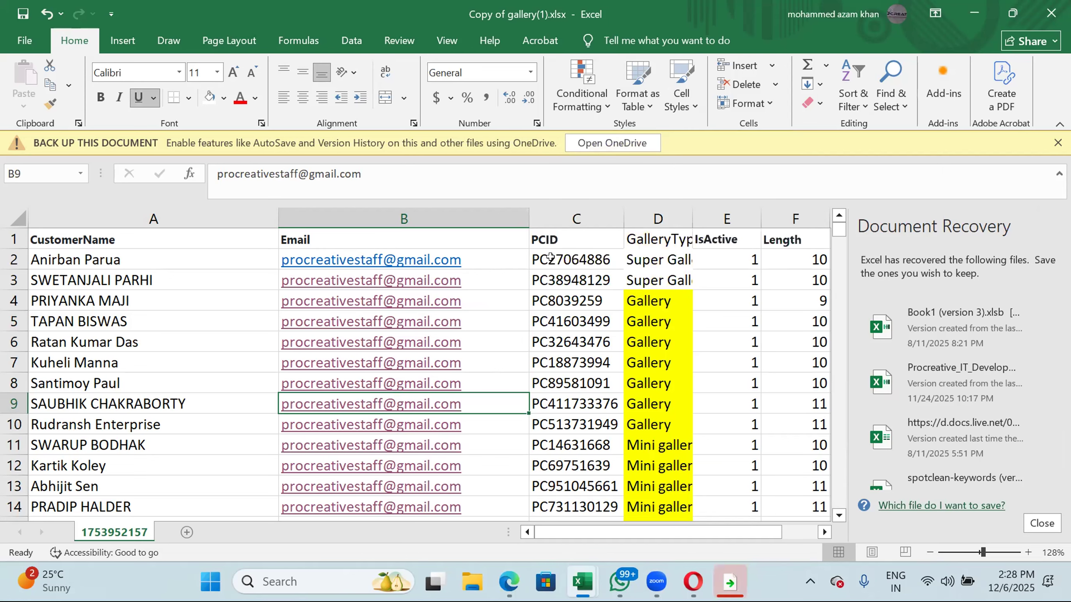
{"action": "left_click", "coordinate": [589, 94]}
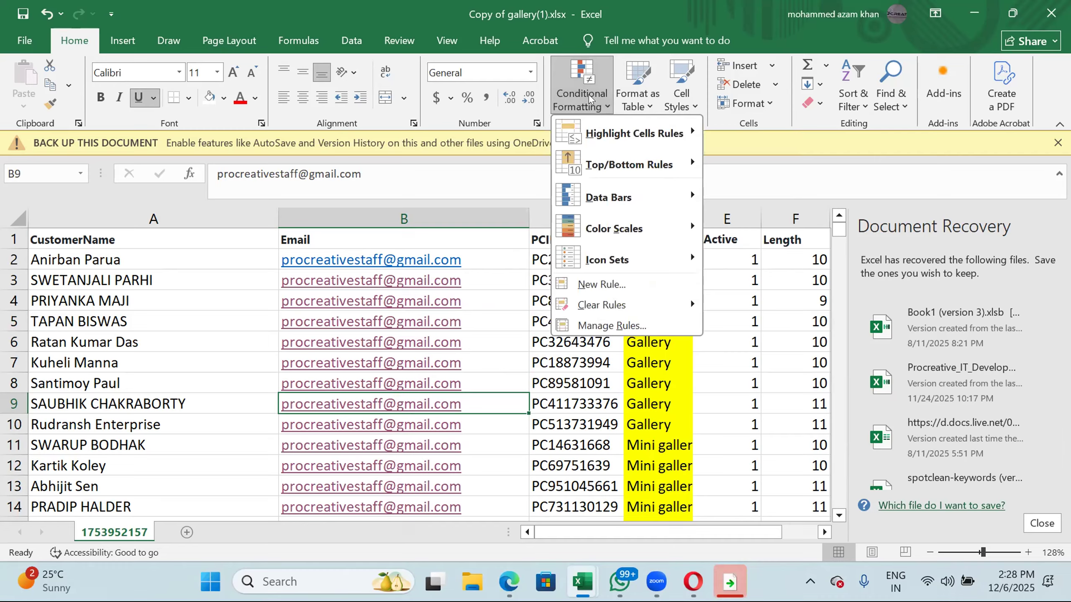
{"action": "mouse_move", "coordinate": [603, 140]}
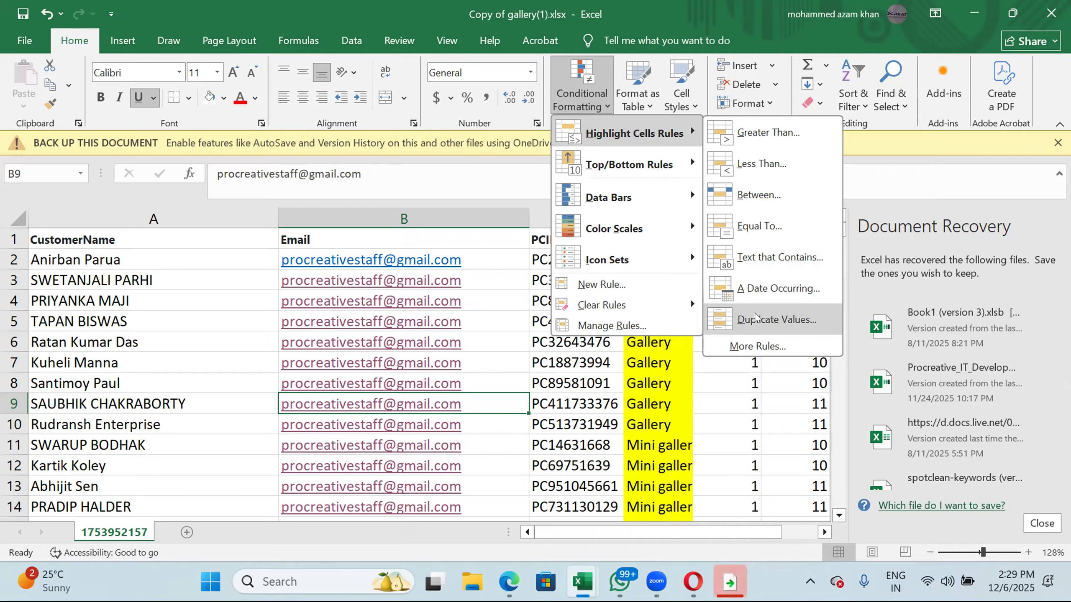
{"action": "left_click", "coordinate": [743, 345]}
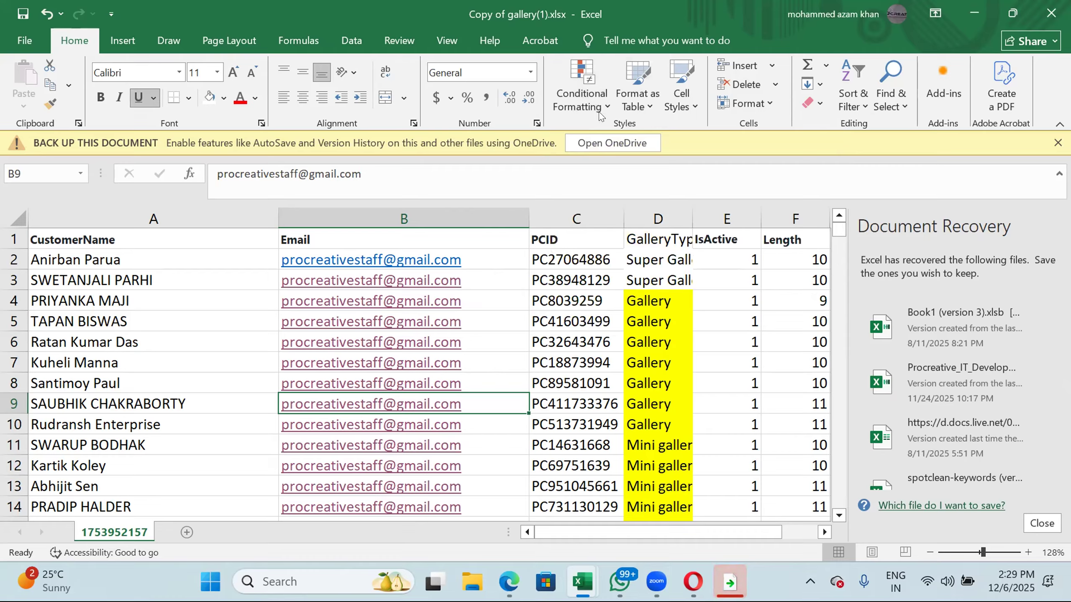
{"action": "left_click", "coordinate": [582, 93]}
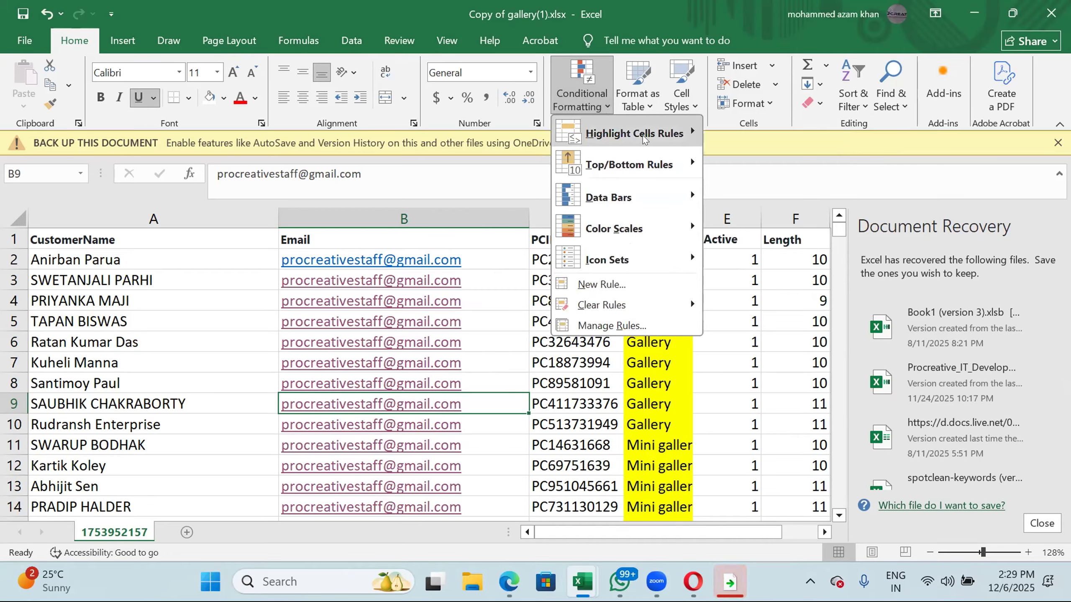
{"action": "mouse_move", "coordinate": [644, 139]}
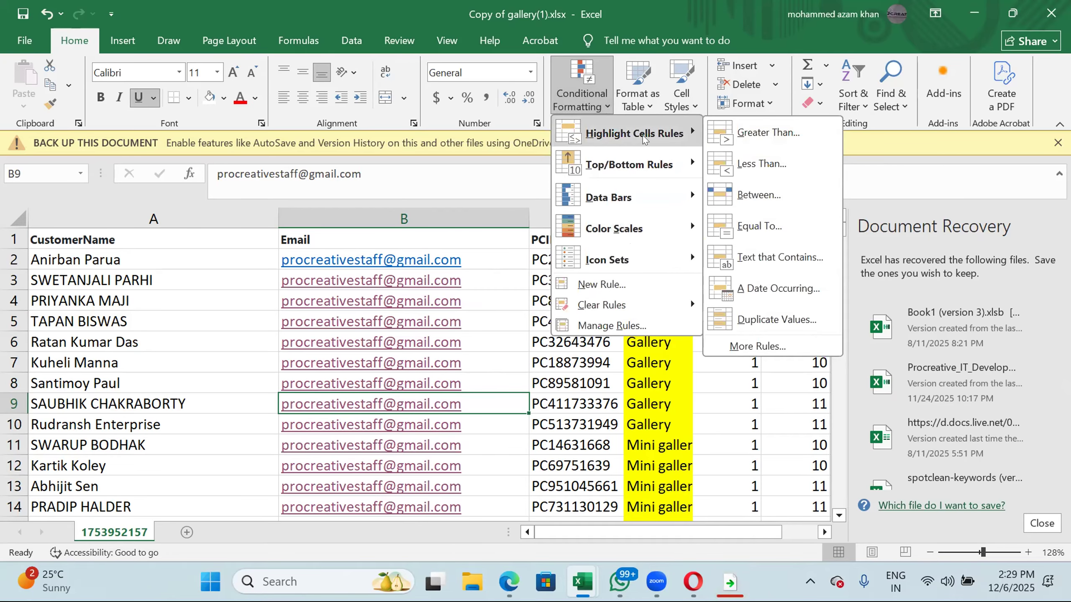
{"action": "left_click", "coordinate": [497, 301]}
Highlight duplicate values in the PCID column with Light Red Fill with Dark Red Text using conditional formatting.
{"action": "left_click", "coordinate": [564, 210]}
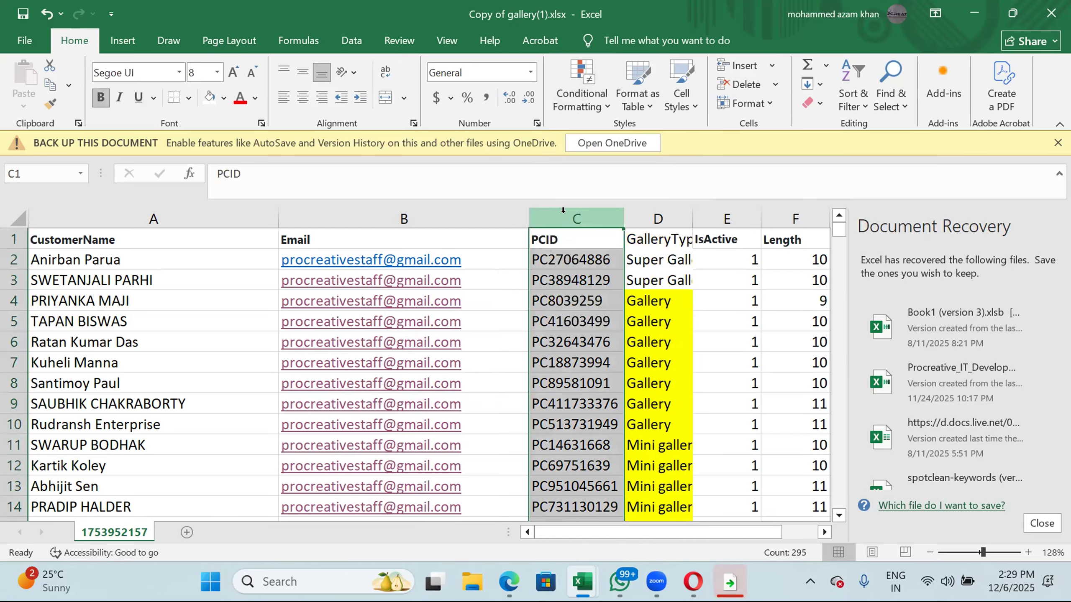
{"action": "left_click", "coordinate": [580, 86]}
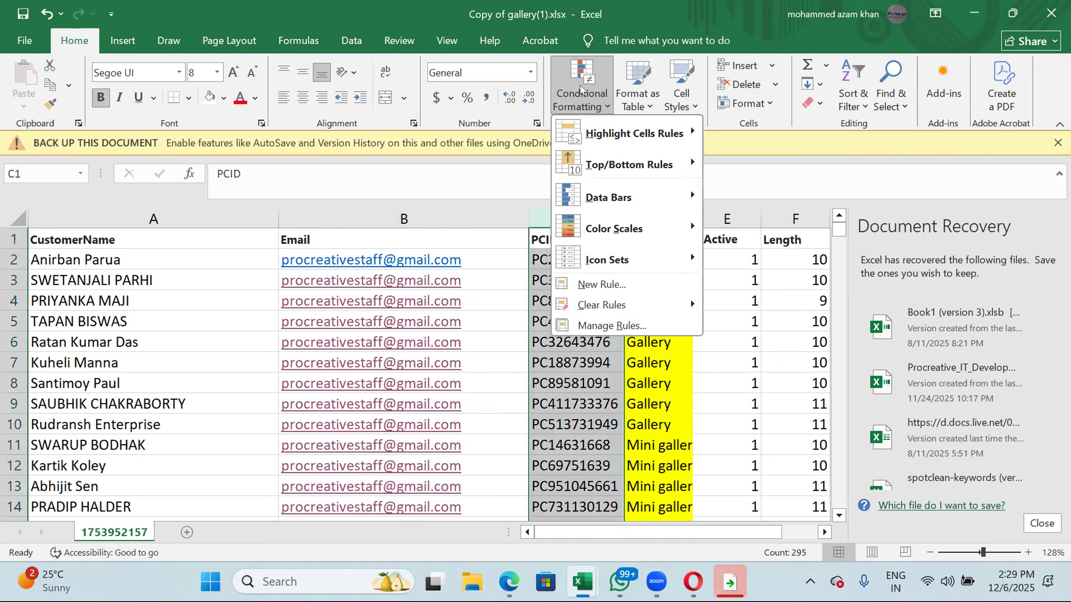
{"action": "mouse_move", "coordinate": [602, 138]}
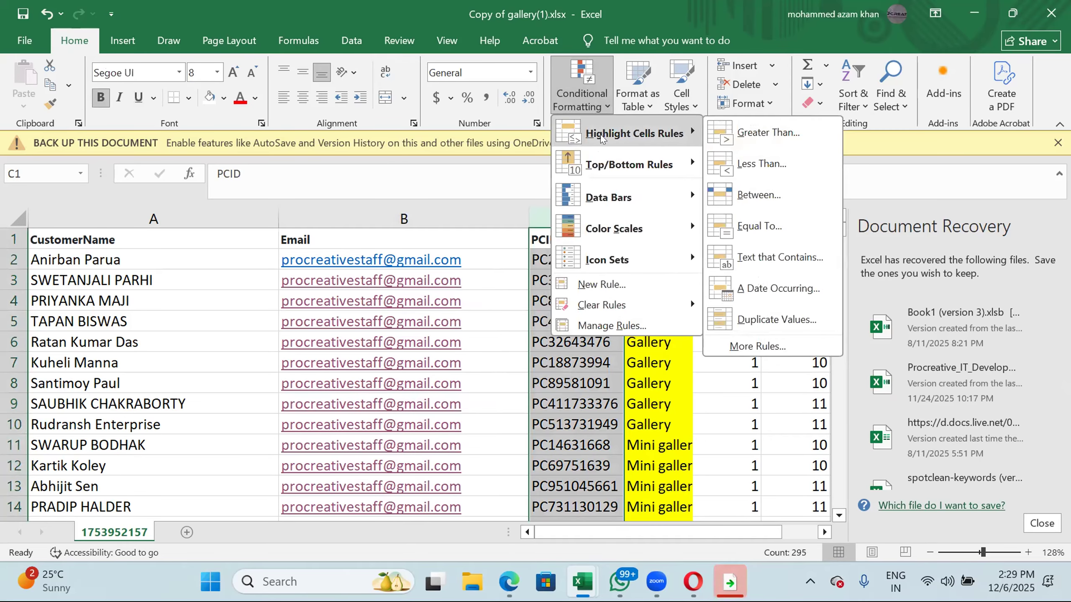
{"action": "left_click", "coordinate": [758, 320]}
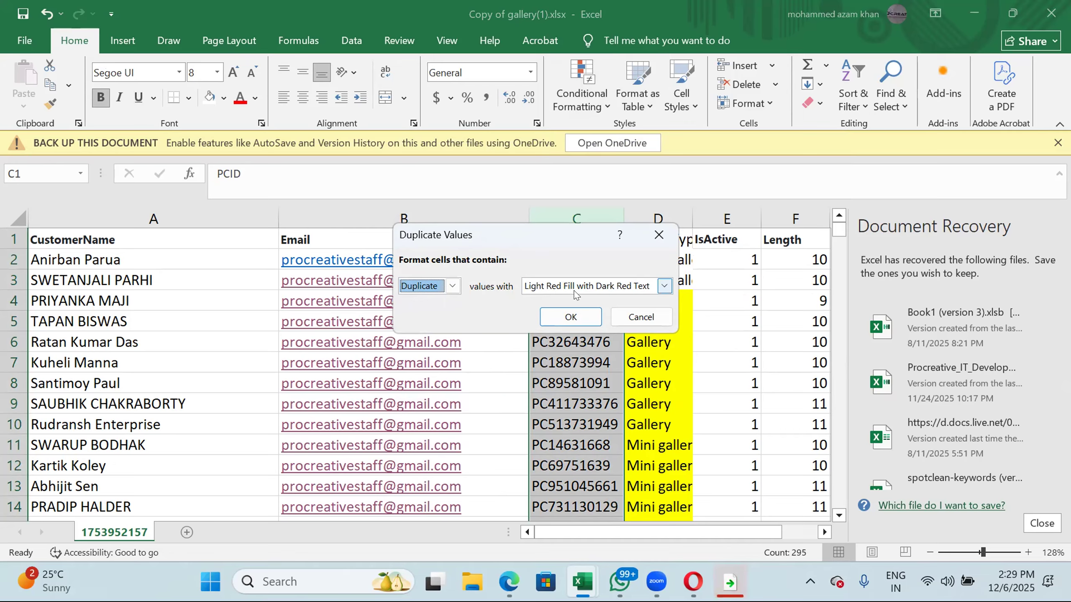
{"action": "left_click", "coordinate": [628, 288]}
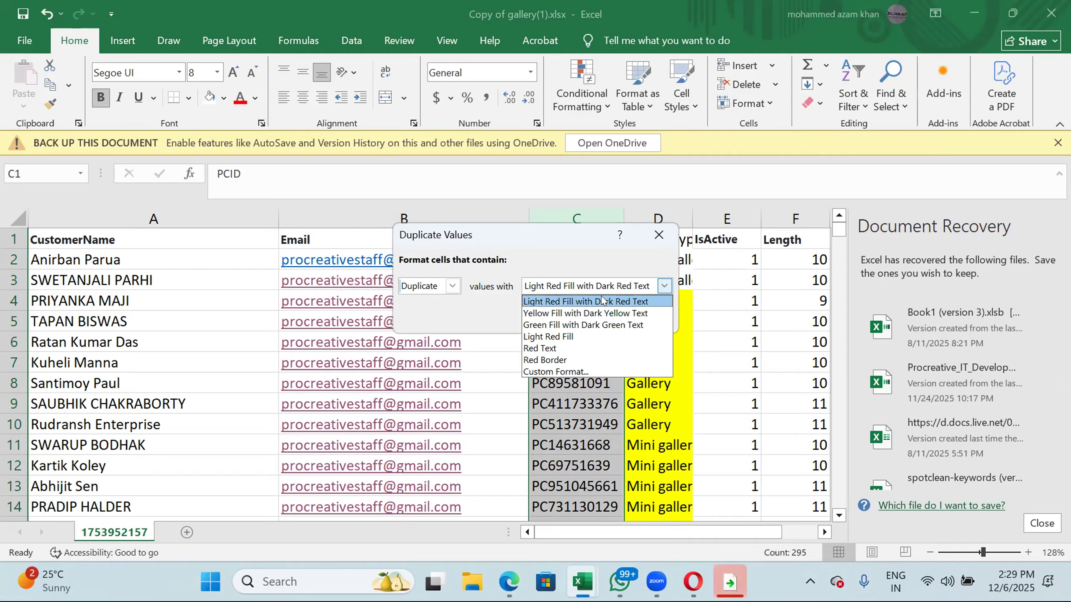
{"action": "left_click", "coordinate": [600, 296]}
{"action": "left_click", "coordinate": [572, 318]}
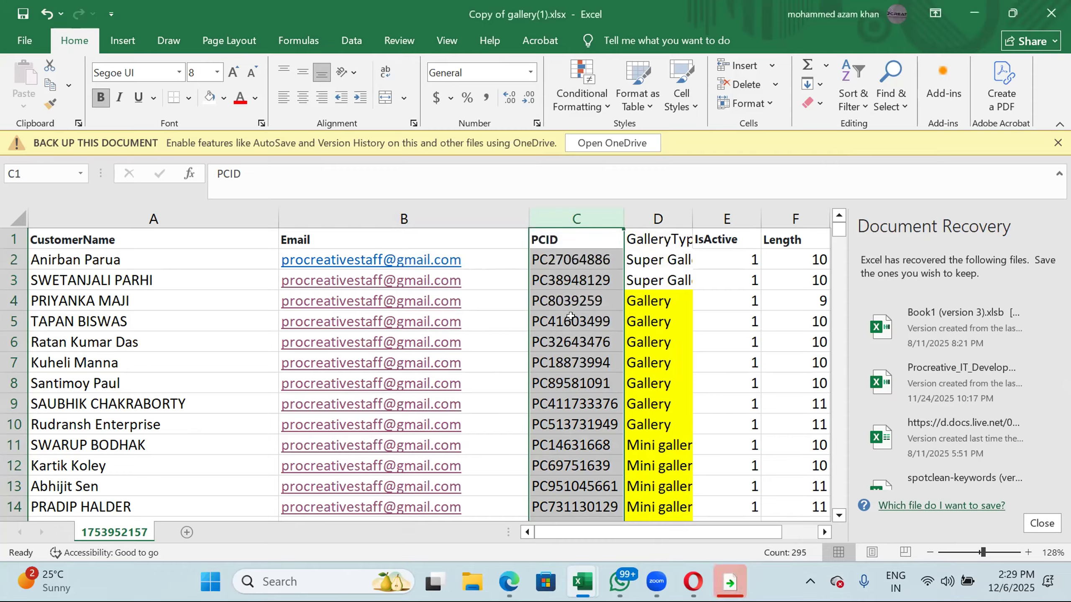
Select the header row and add filters to it.
{"action": "key", "text": "Up"}
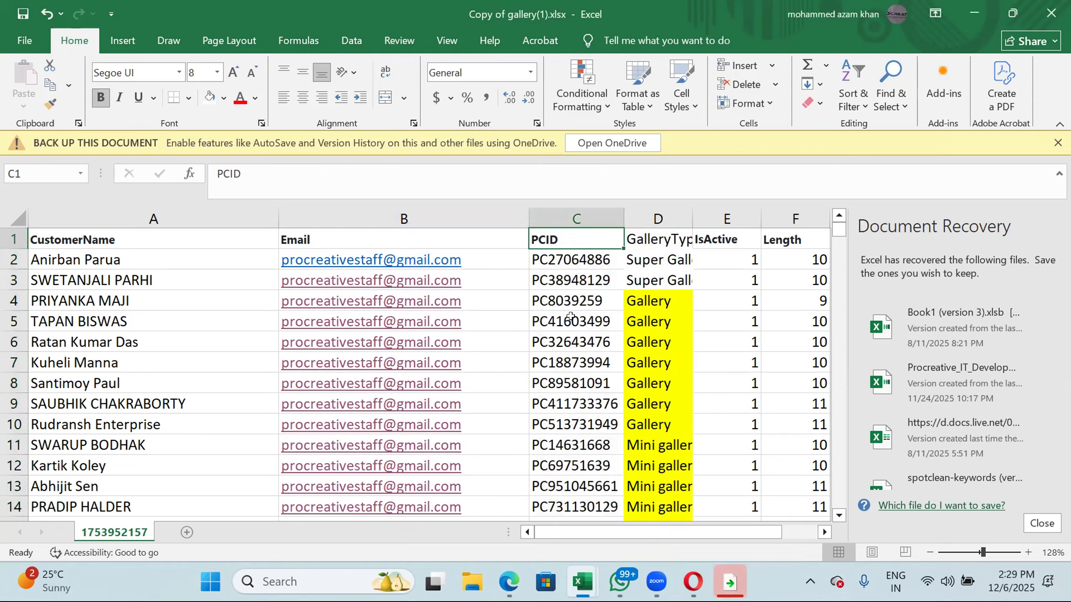
{"action": "key", "text": "shift+space"}
{"action": "key", "text": "ctrl+shift+l"}
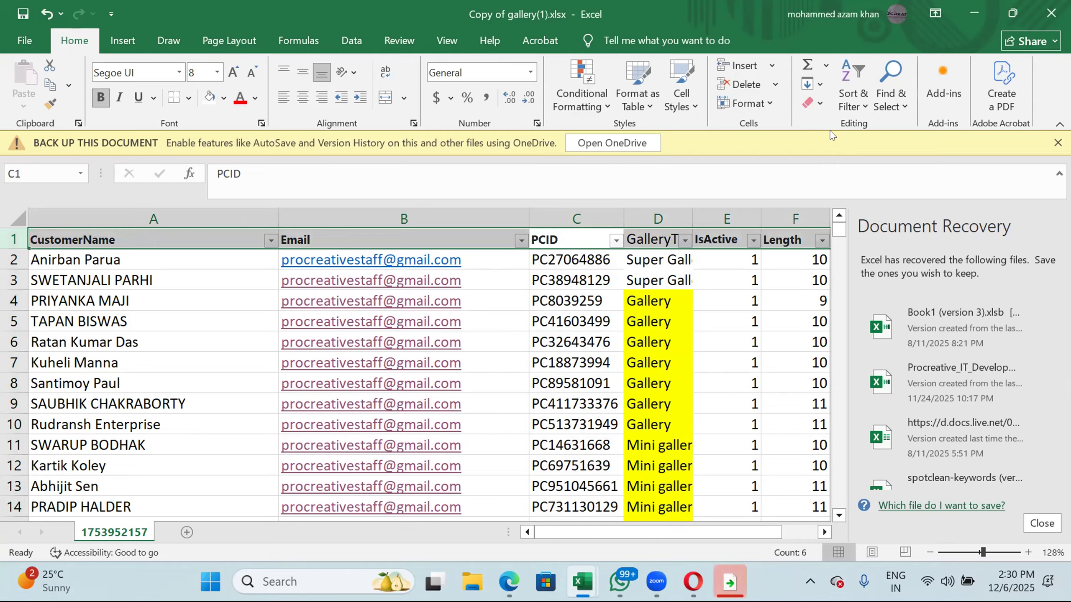
Close the Document Recovery pane.
{"action": "left_click", "coordinate": [1041, 523]}
{"action": "left_click", "coordinate": [325, 234]}
{"action": "left_click", "coordinate": [375, 287]}
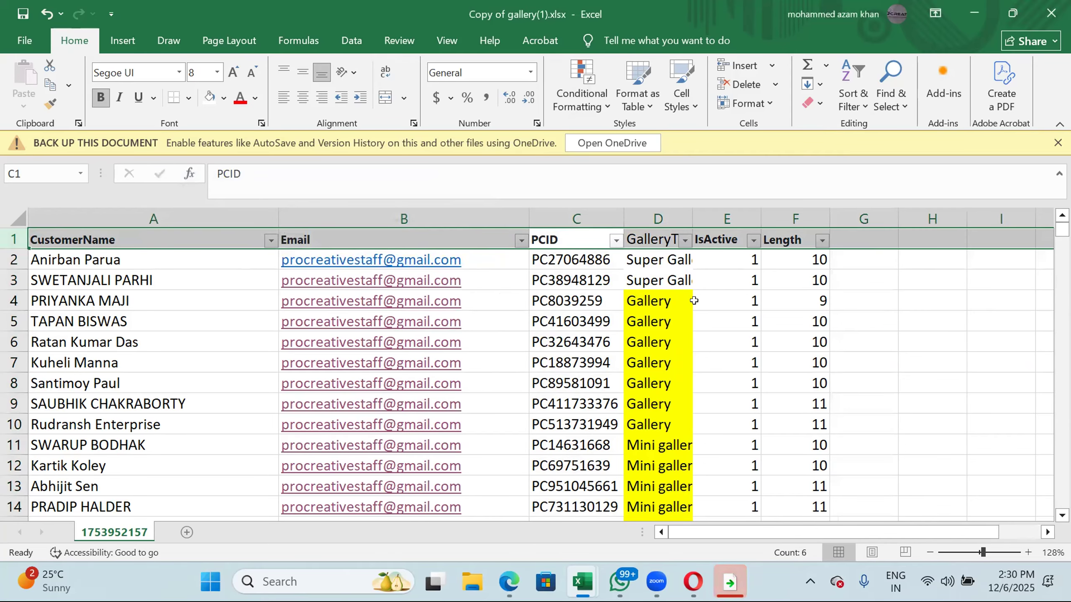
Filter the PCID column by the light red cell color to show only the duplicate records.
{"action": "left_click", "coordinate": [614, 240]}
{"action": "mouse_move", "coordinate": [492, 323]}
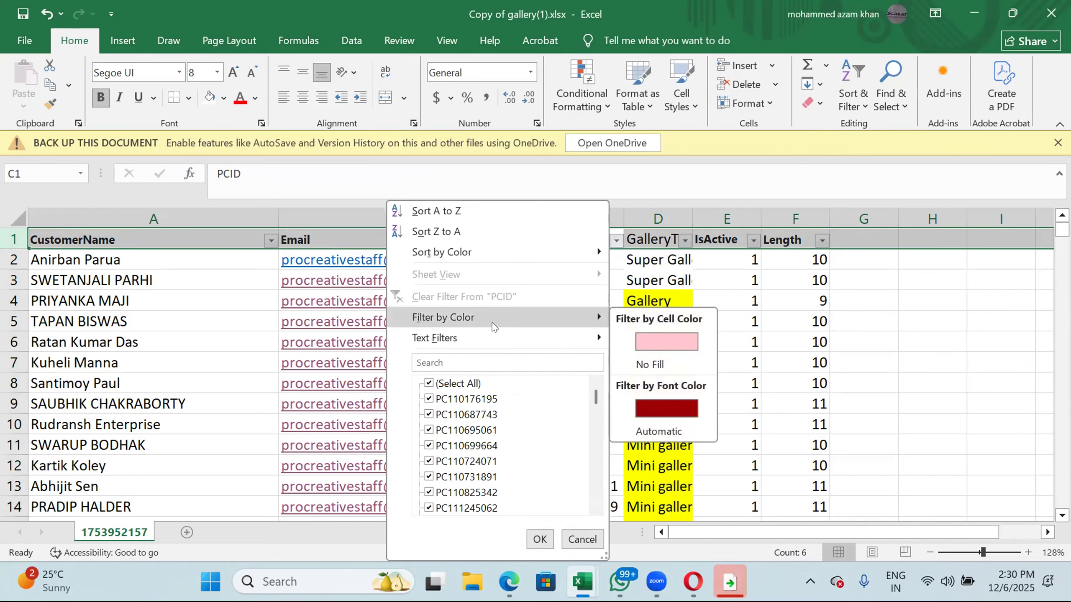
{"action": "left_click", "coordinate": [661, 340]}
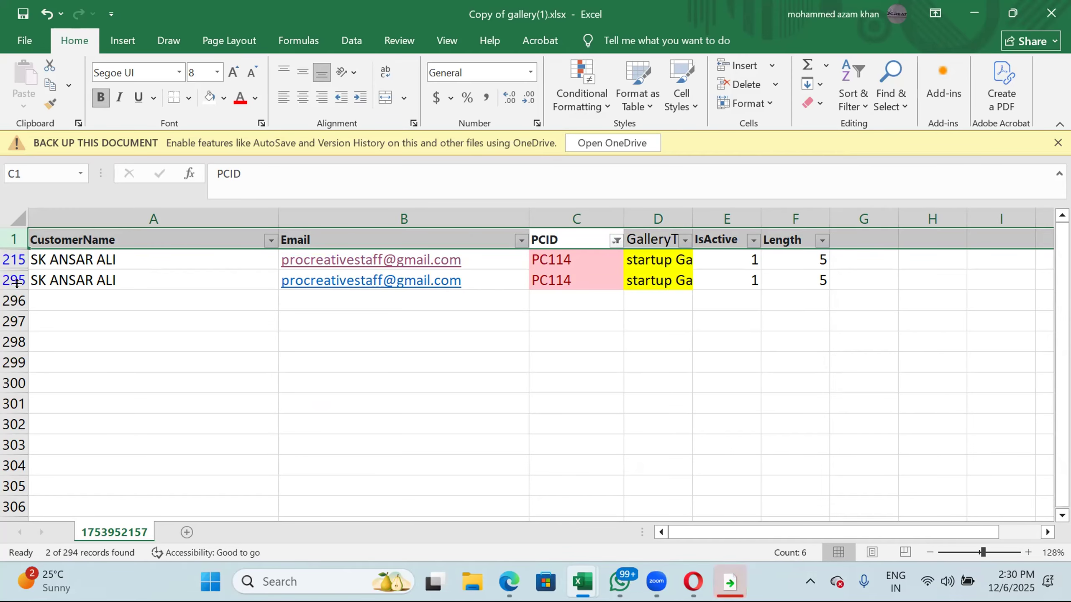
Remove the PCID color filter, look through the full customer list, and reapply header filters to row 1.
{"action": "key", "text": "ctrl+shift+l"}
{"action": "scroll", "coordinate": [122, 432], "scroll_direction": "down", "scroll_amount": 5}
{"action": "scroll", "coordinate": [123, 431], "scroll_direction": "down", "scroll_amount": 5}
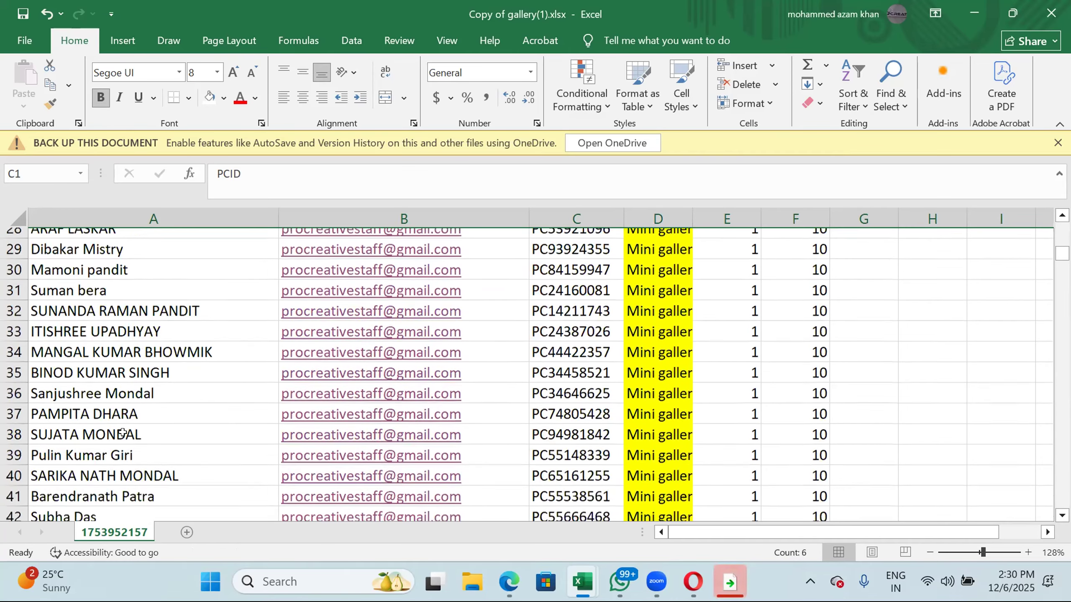
{"action": "scroll", "coordinate": [122, 432], "scroll_direction": "down", "scroll_amount": 20}
{"action": "scroll", "coordinate": [122, 432], "scroll_direction": "down", "scroll_amount": 12}
{"action": "scroll", "coordinate": [122, 432], "scroll_direction": "up", "scroll_amount": 20}
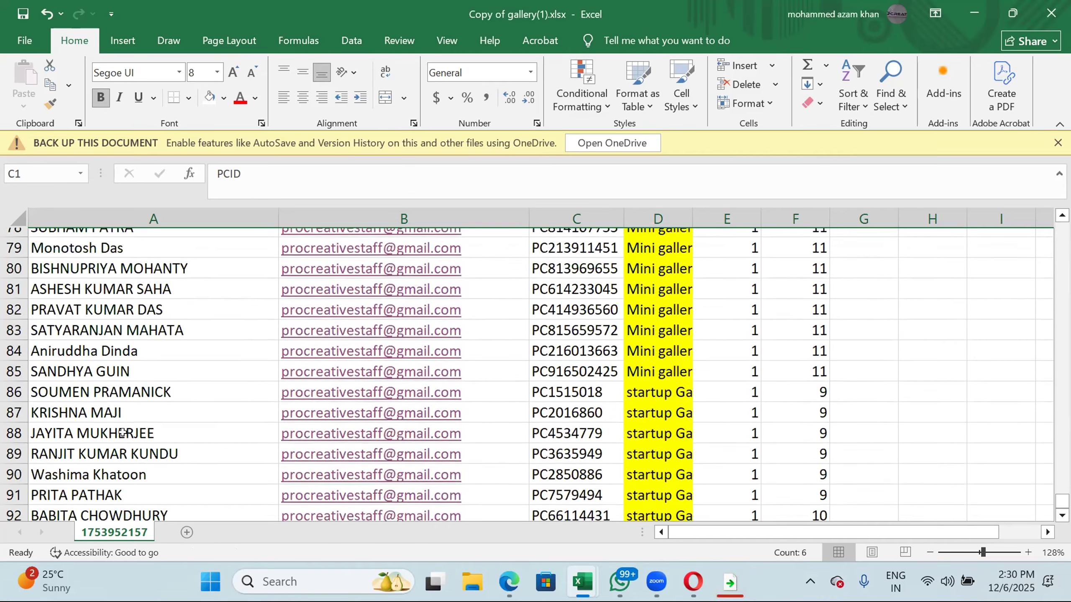
{"action": "scroll", "coordinate": [122, 432], "scroll_direction": "up", "scroll_amount": 20}
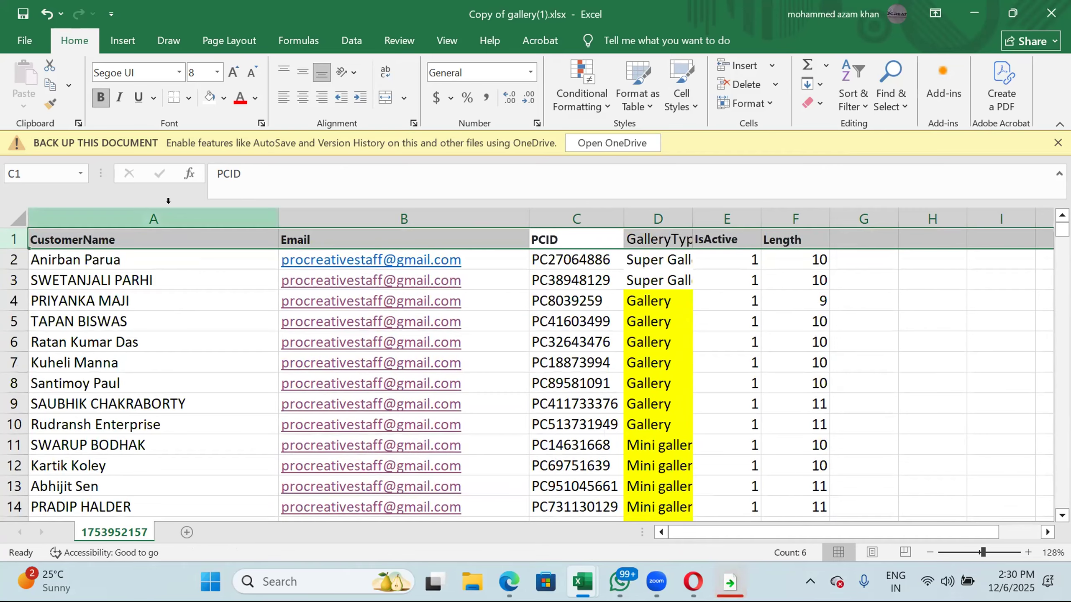
{"action": "key", "text": "ctrl+shift+l"}
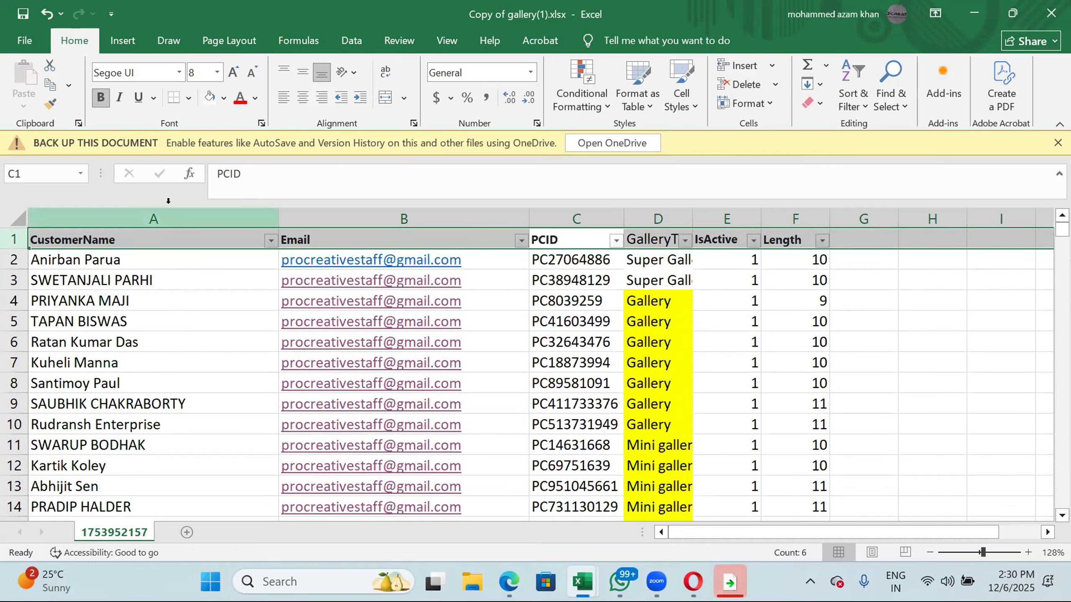
Filter the PCID column by the dark red font color.
{"action": "left_click", "coordinate": [616, 239]}
{"action": "mouse_move", "coordinate": [554, 316]}
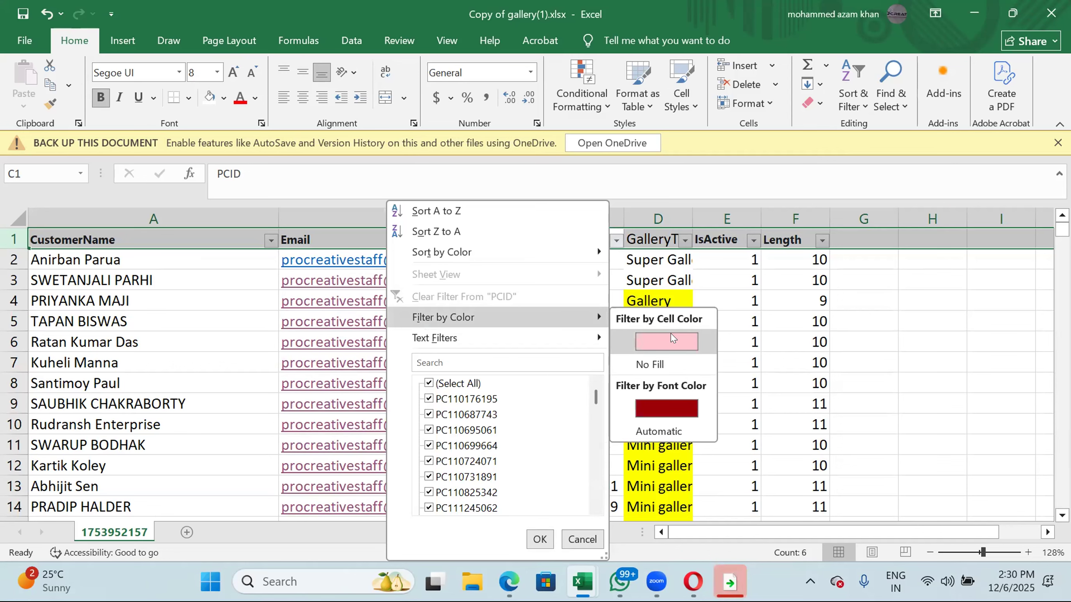
{"action": "left_click", "coordinate": [661, 409]}
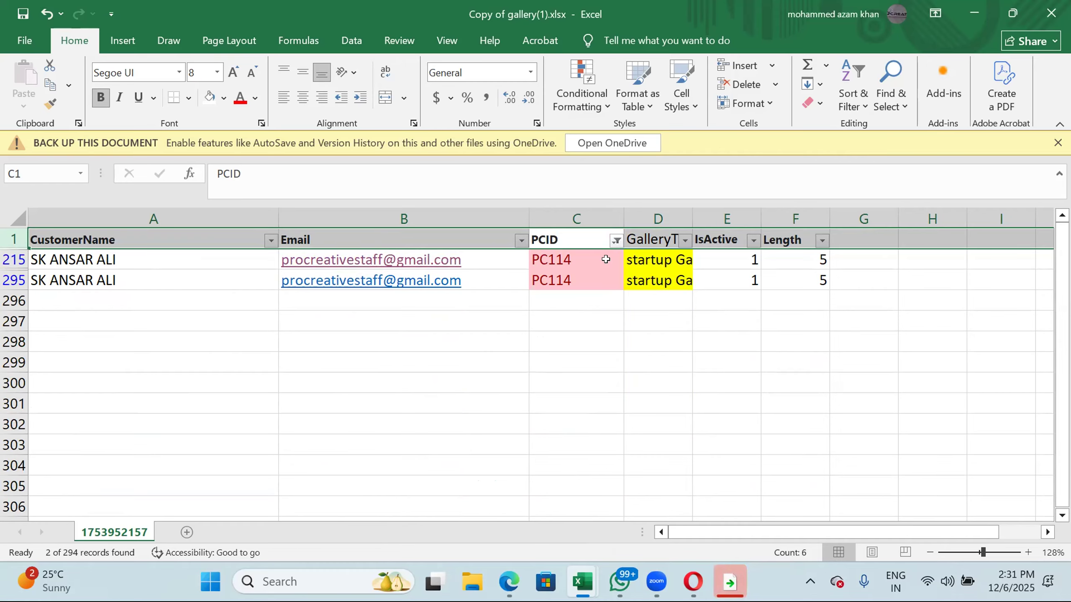
{"action": "left_click", "coordinate": [584, 60]}
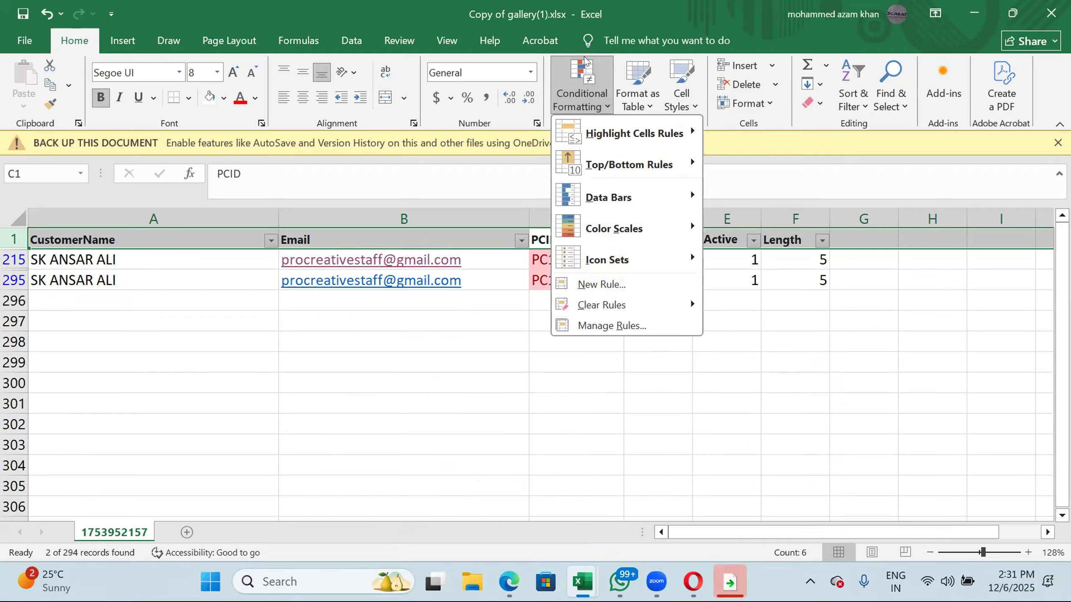
{"action": "mouse_move", "coordinate": [607, 134]}
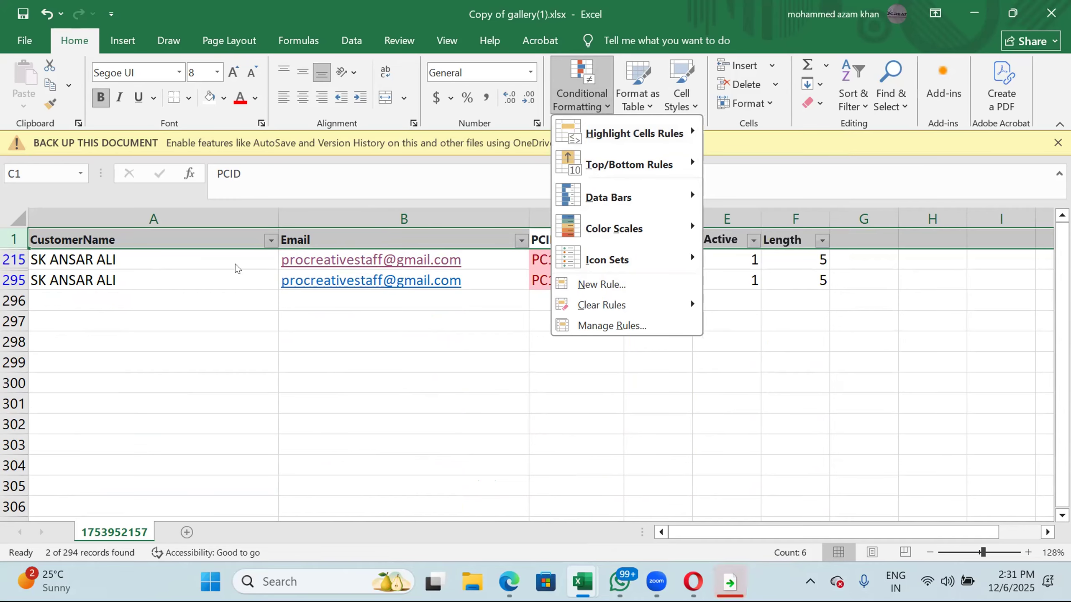
{"action": "left_click", "coordinate": [585, 380]}
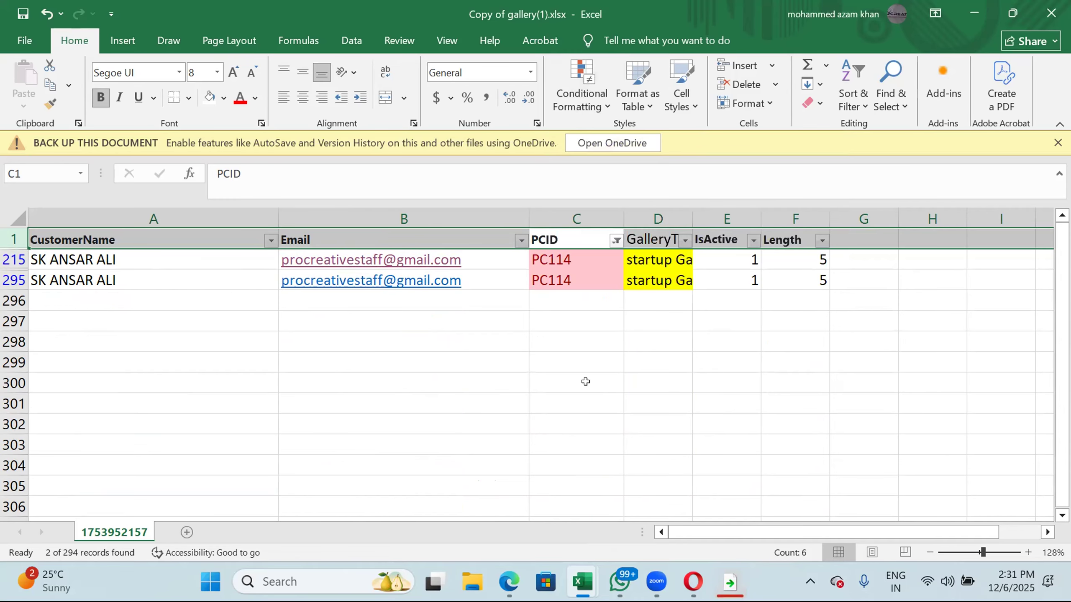
Clear the PCID color filter and reapply header filters to row 1.
{"action": "left_click", "coordinate": [276, 230]}
{"action": "left_click", "coordinate": [232, 292]}
{"action": "key", "text": "ctrl+shift+l"}
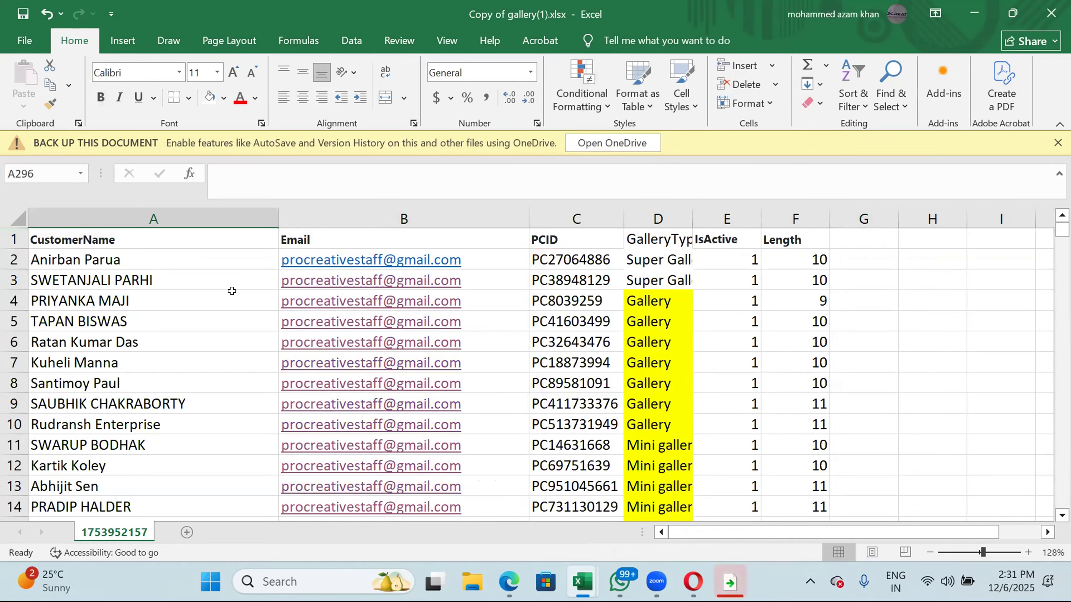
{"action": "left_click", "coordinate": [194, 230]}
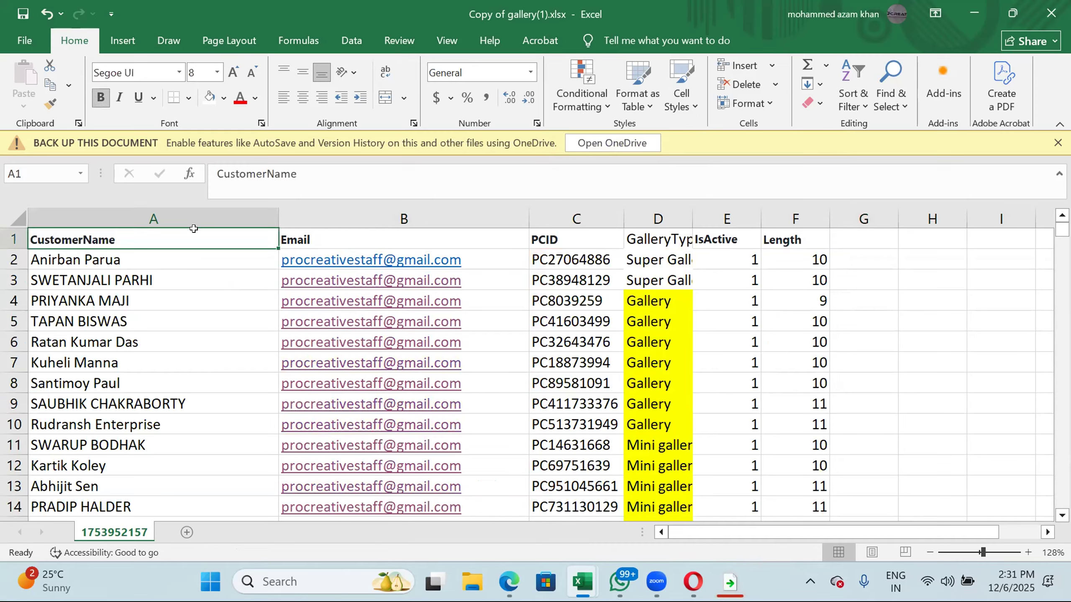
{"action": "key", "text": "shift+space"}
{"action": "key", "text": "ctrl+shift+l"}
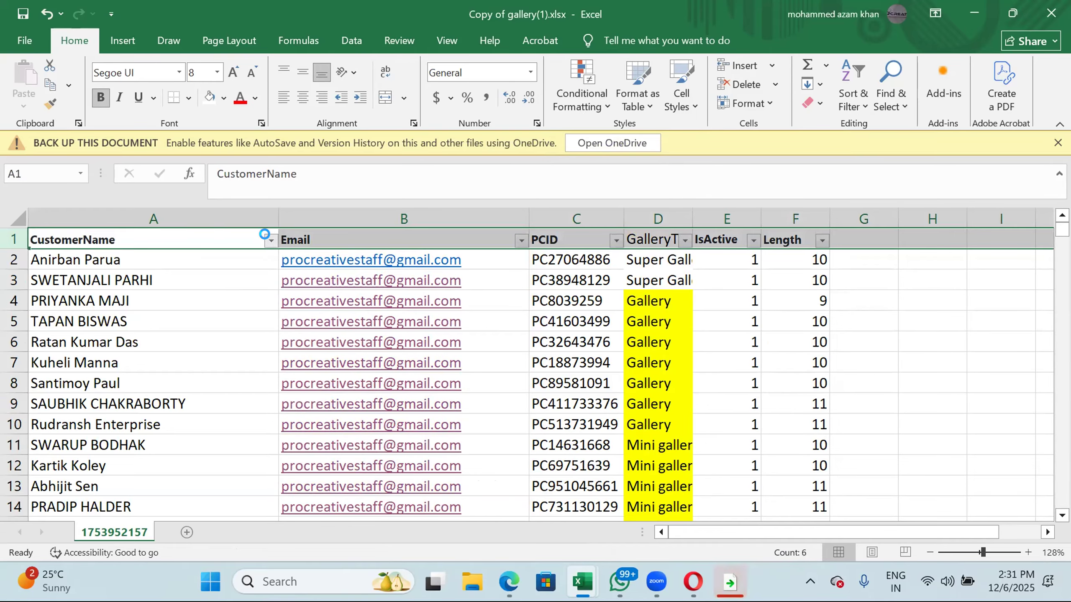
{"action": "left_click", "coordinate": [270, 241]}
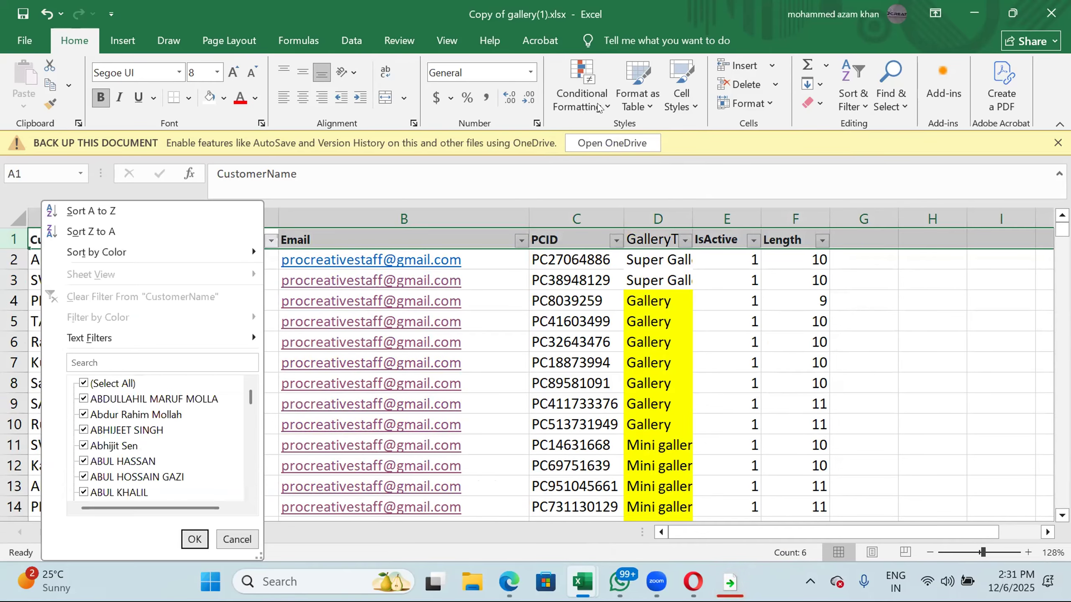
{"action": "key", "text": "ctrl+shift+l"}
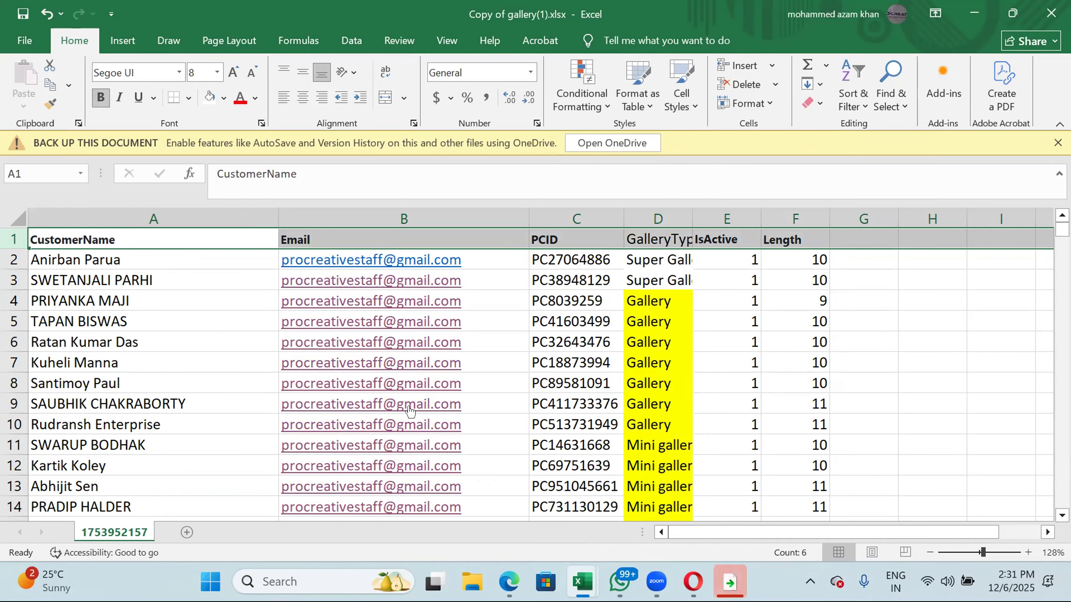
{"action": "key", "text": "ctrl+shift+l"}
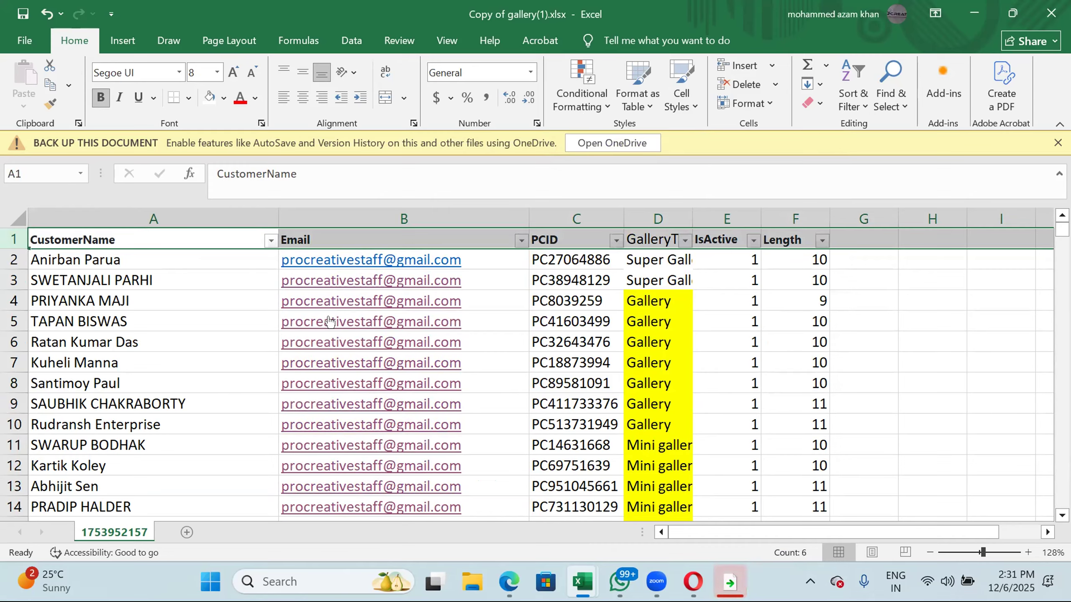
Filter the CustomerName column by the search text "sen", and remove the header filters after viewing the matches.
{"action": "left_click", "coordinate": [271, 241]}
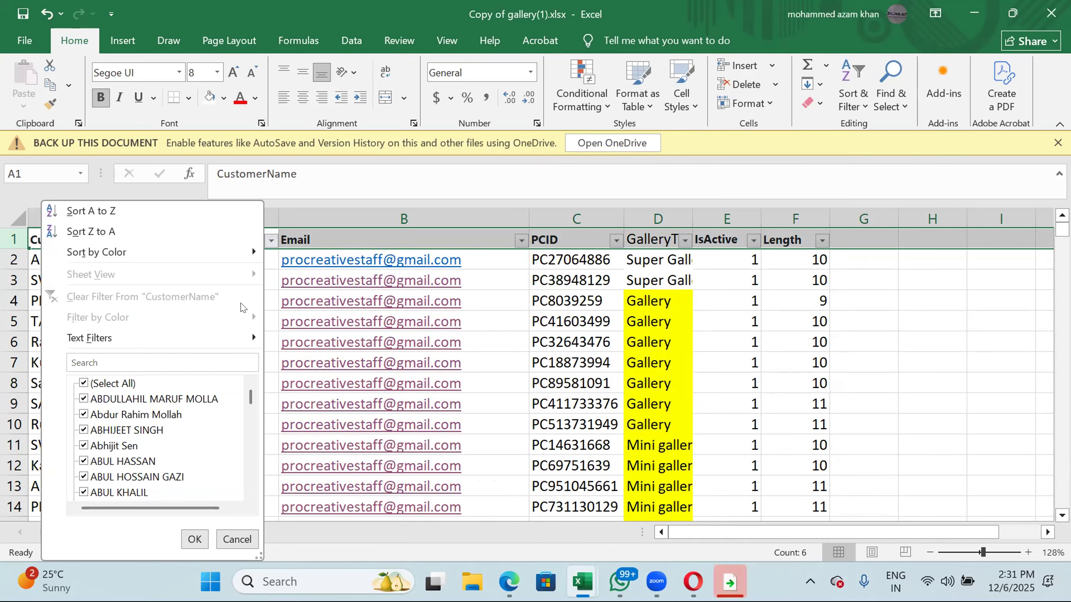
{"action": "left_click", "coordinate": [181, 358]}
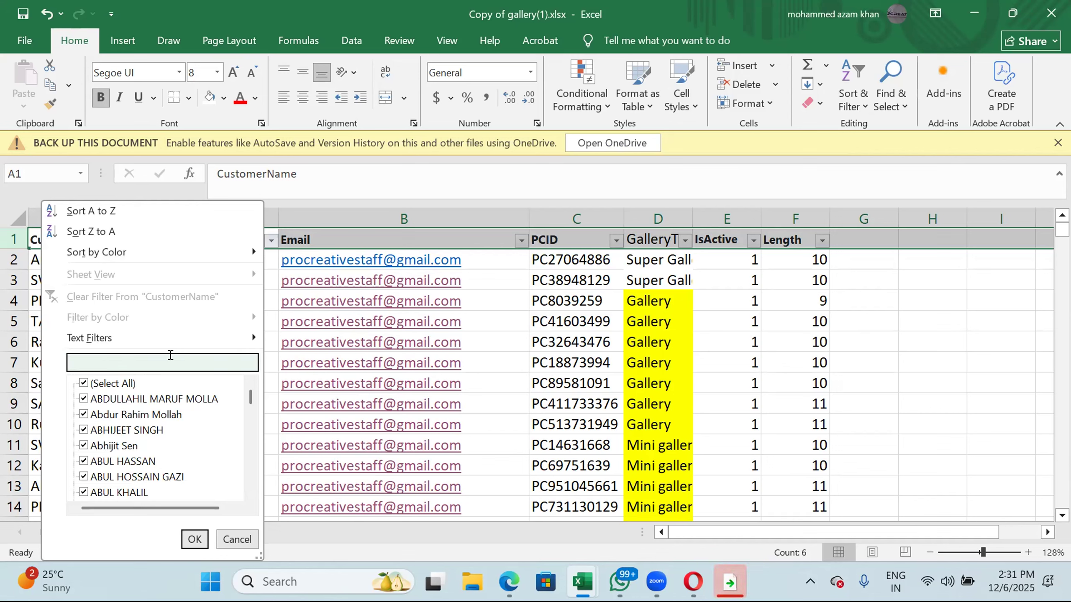
{"action": "type", "text": "sen"}
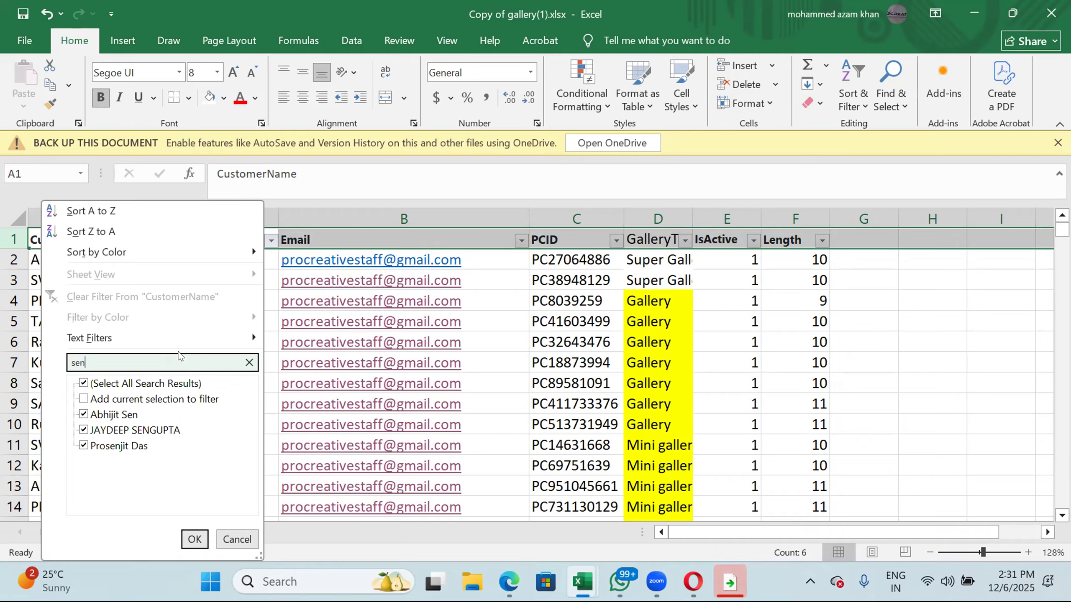
{"action": "left_click", "coordinate": [194, 539]}
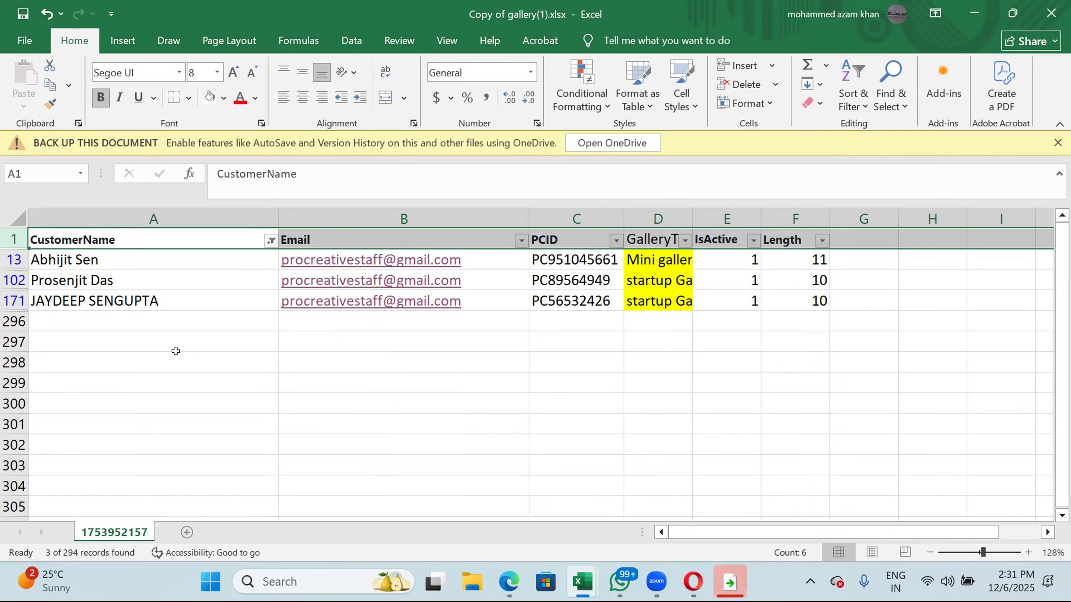
{"action": "left_click", "coordinate": [271, 241]}
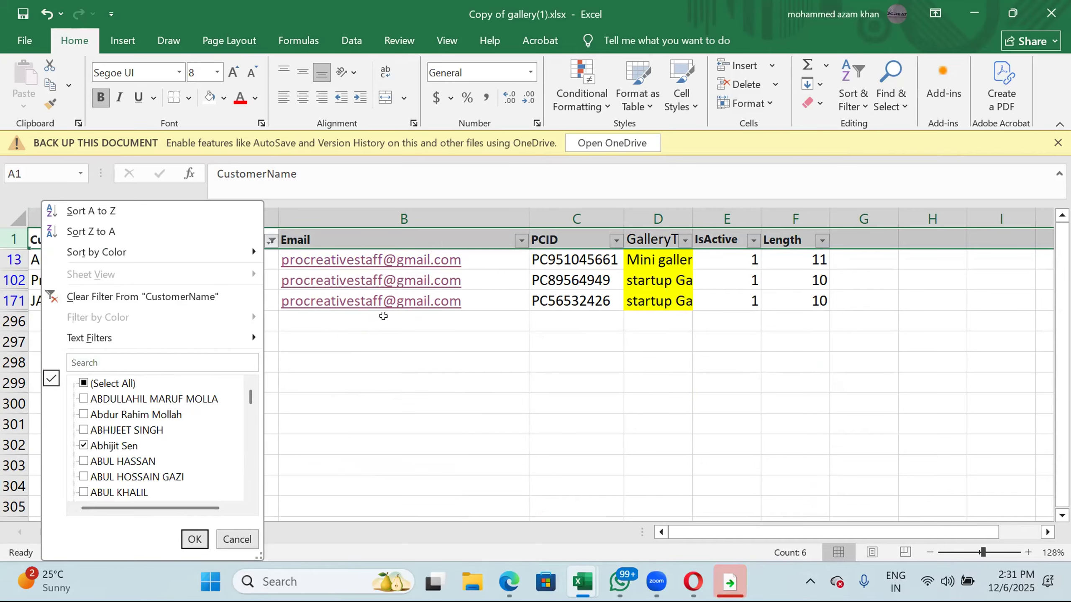
{"action": "key", "text": "ctrl+shift+l"}
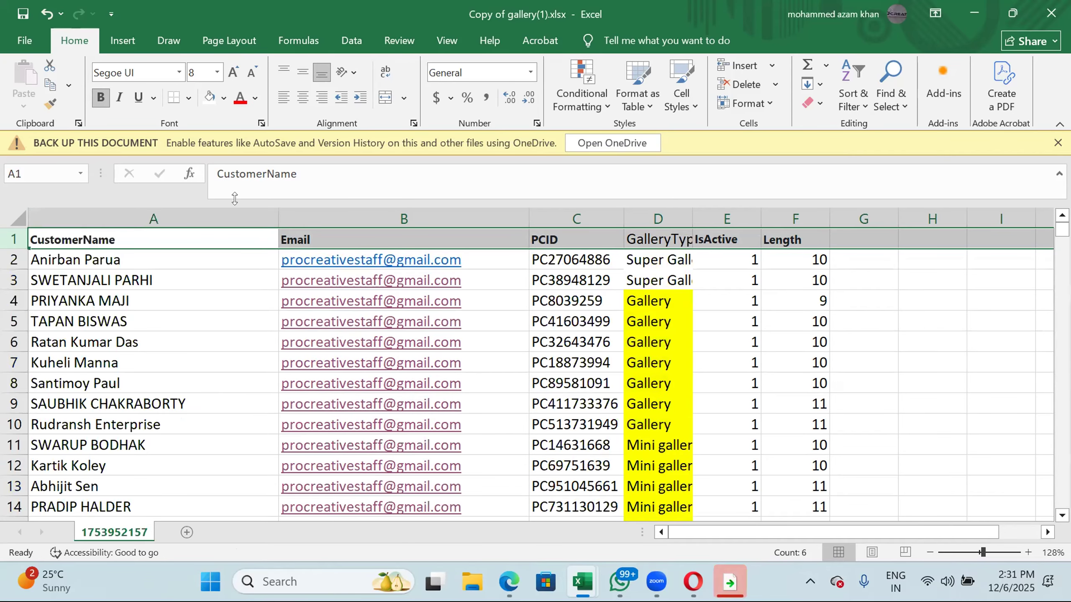
Apply a Text That Contains conditional formatting rule to the CustomerName column for "sen" with Light Red Fill with Dark Red Text.
{"action": "left_click", "coordinate": [130, 218]}
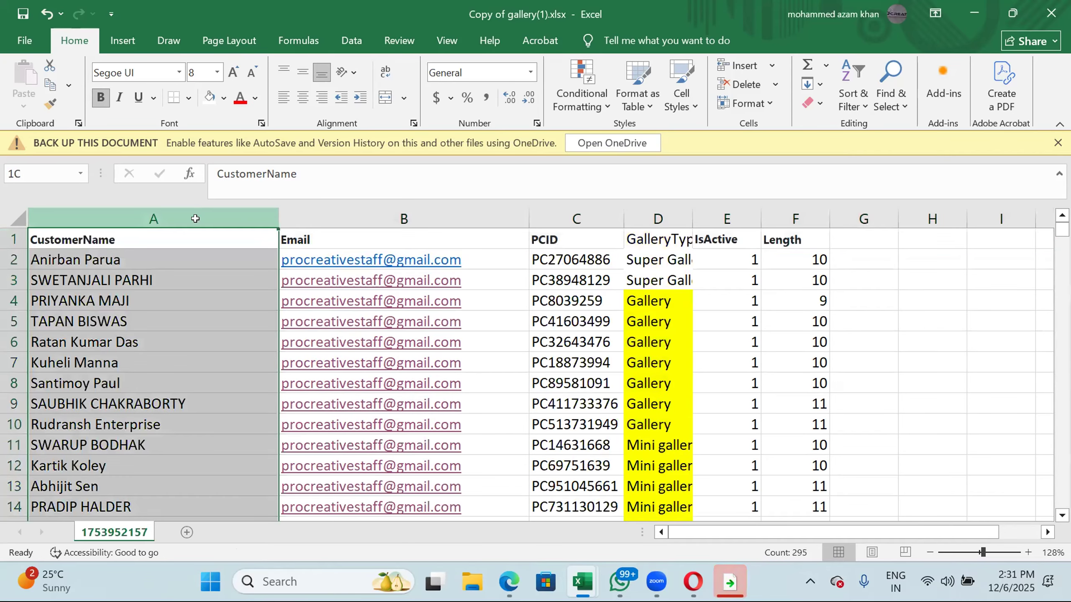
{"action": "left_click", "coordinate": [578, 104]}
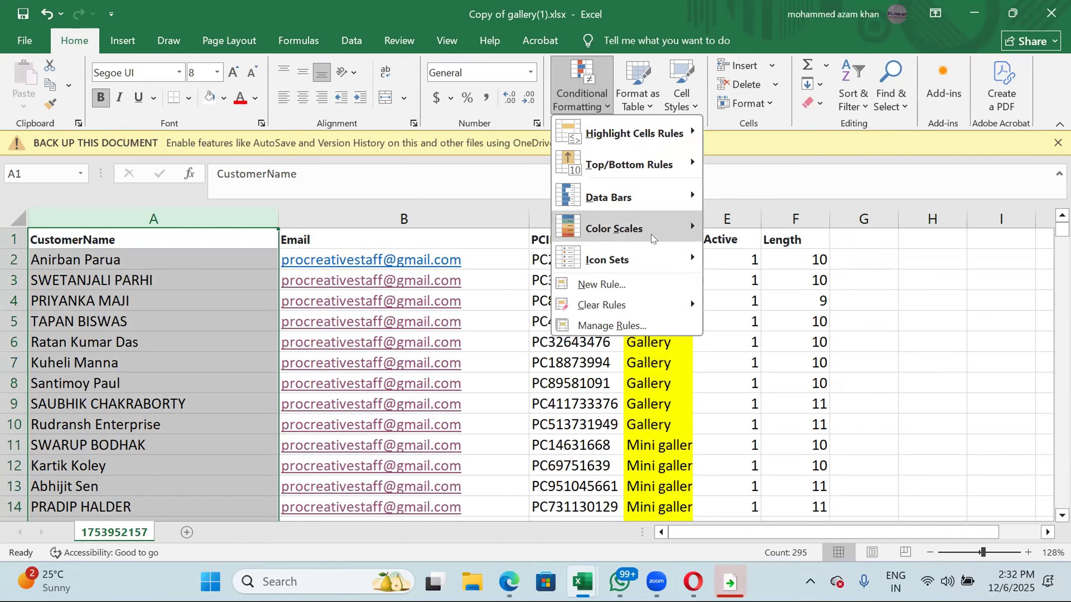
{"action": "mouse_move", "coordinate": [637, 156]}
{"action": "mouse_move", "coordinate": [651, 134]}
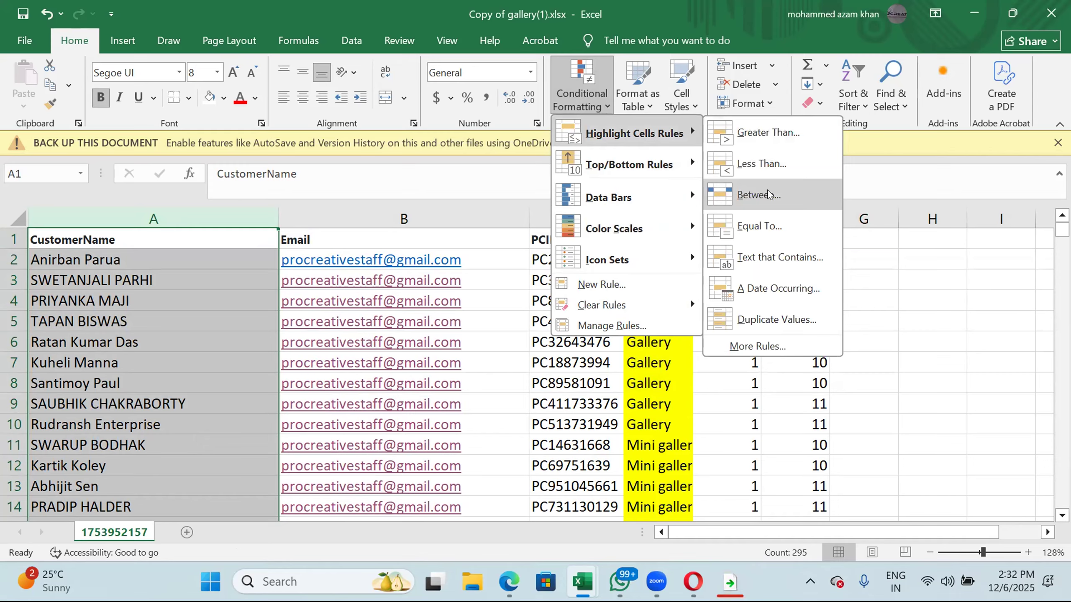
{"action": "left_click", "coordinate": [799, 257]}
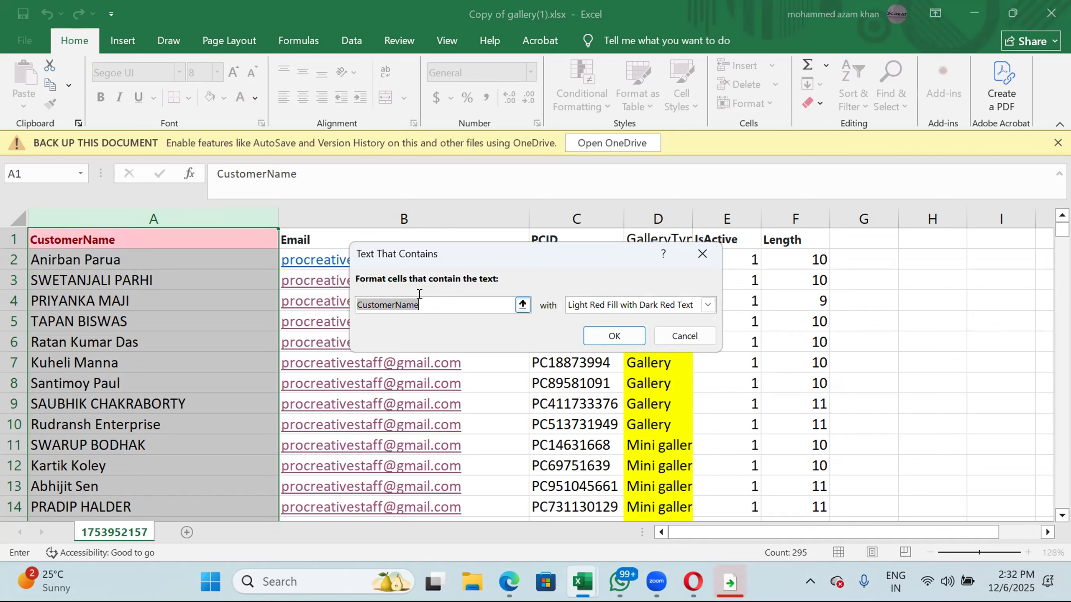
{"action": "left_click", "coordinate": [489, 302]}
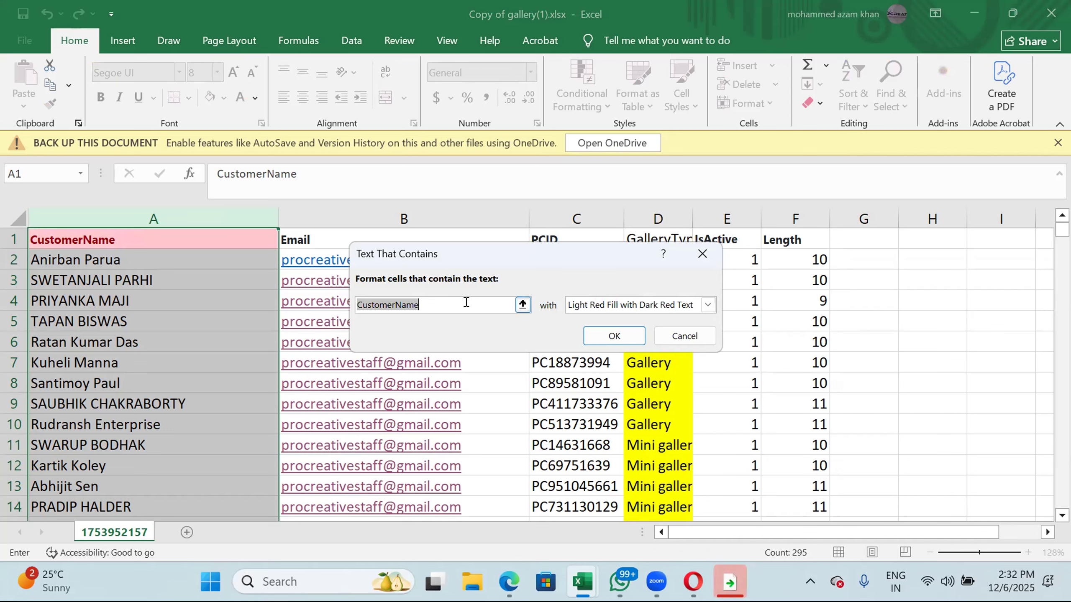
{"action": "left_click", "coordinate": [427, 295]}
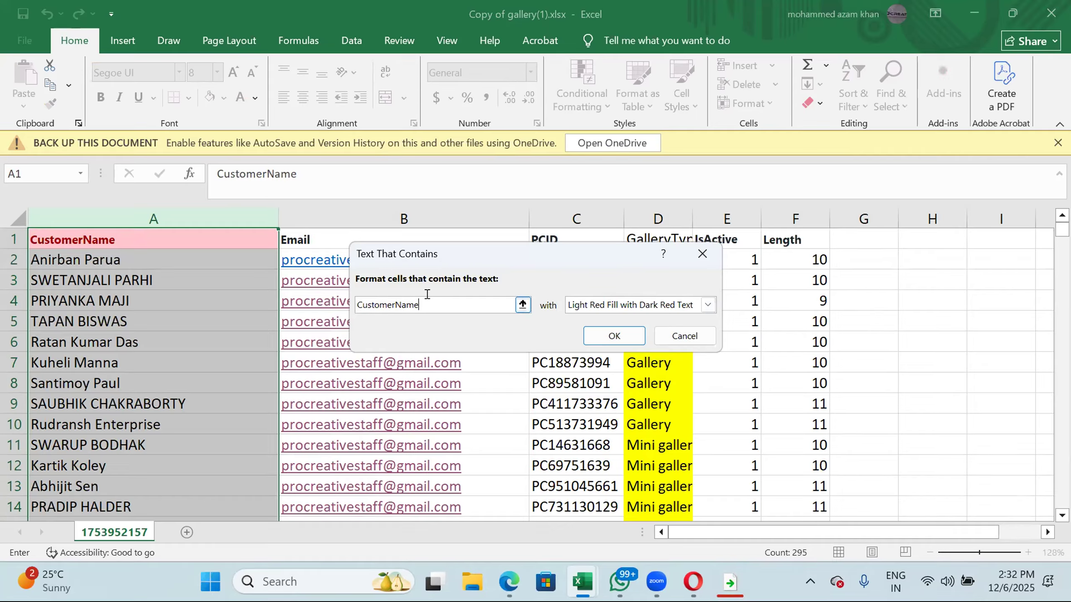
{"action": "type", "text": "sen"}
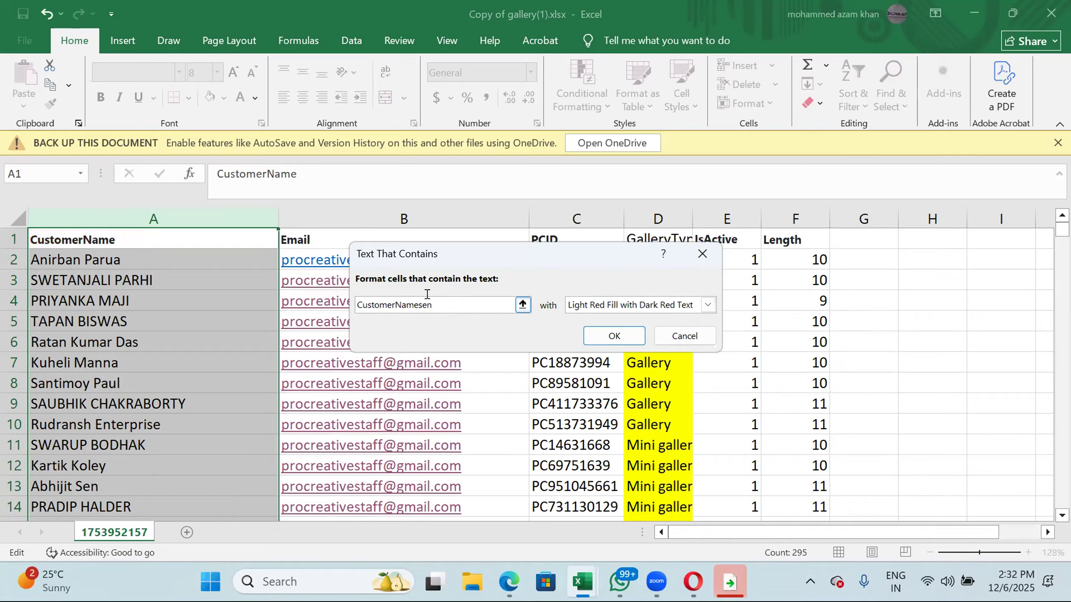
{"action": "key", "text": "BackSpace"}
{"action": "key", "text": "BackSpace"}
{"action": "key", "text": "BackSpace"}
{"action": "key", "text": "BackSpace"}
{"action": "key", "text": "BackSpace"}
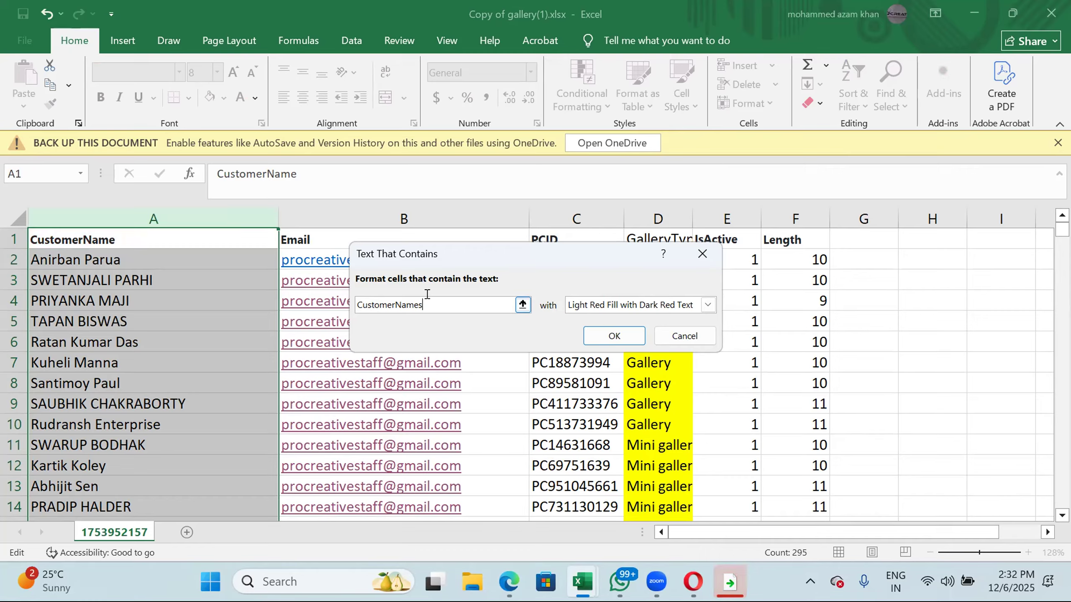
{"action": "key", "text": "BackSpace"}
{"action": "key", "text": "BackSpace"}
{"action": "key", "text": "BackSpace"}
{"action": "key", "text": "BackSpace"}
{"action": "key", "text": "BackSpace"}
{"action": "key", "text": "BackSpace"}
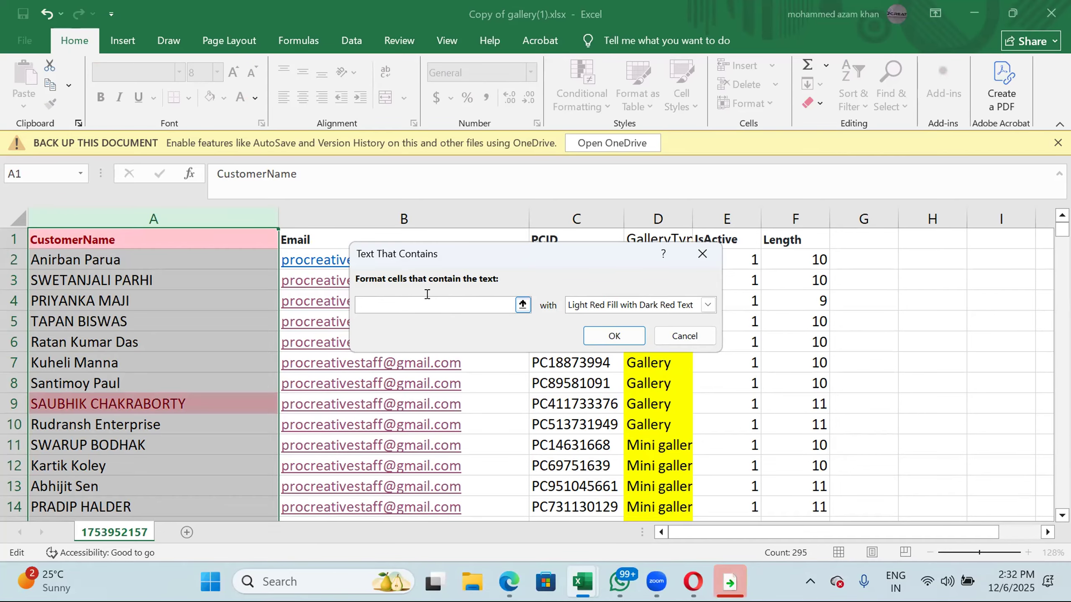
{"action": "type", "text": "sen"}
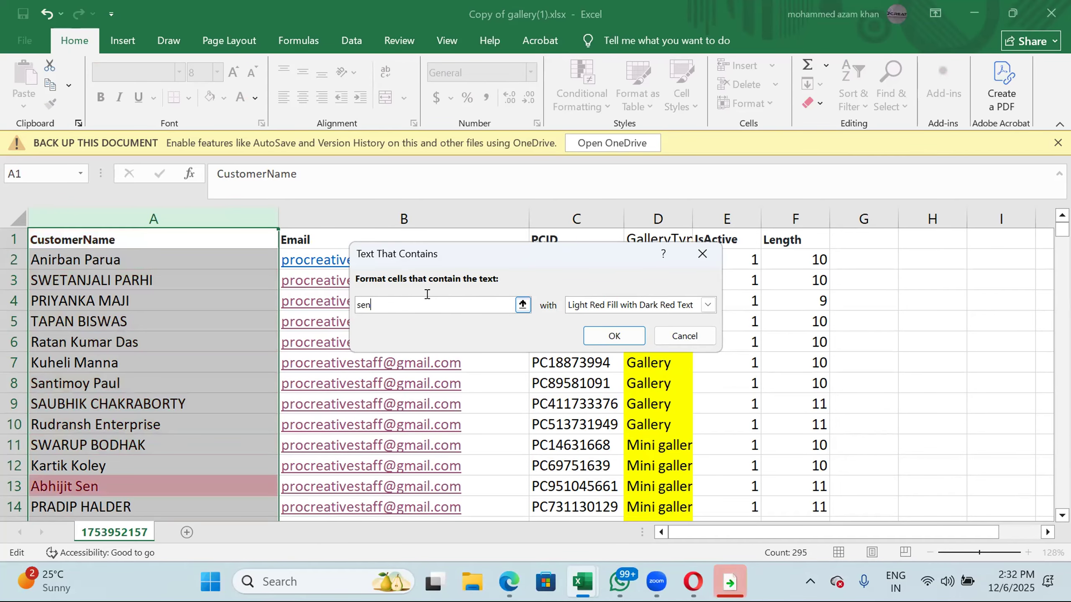
{"action": "left_click", "coordinate": [615, 336]}
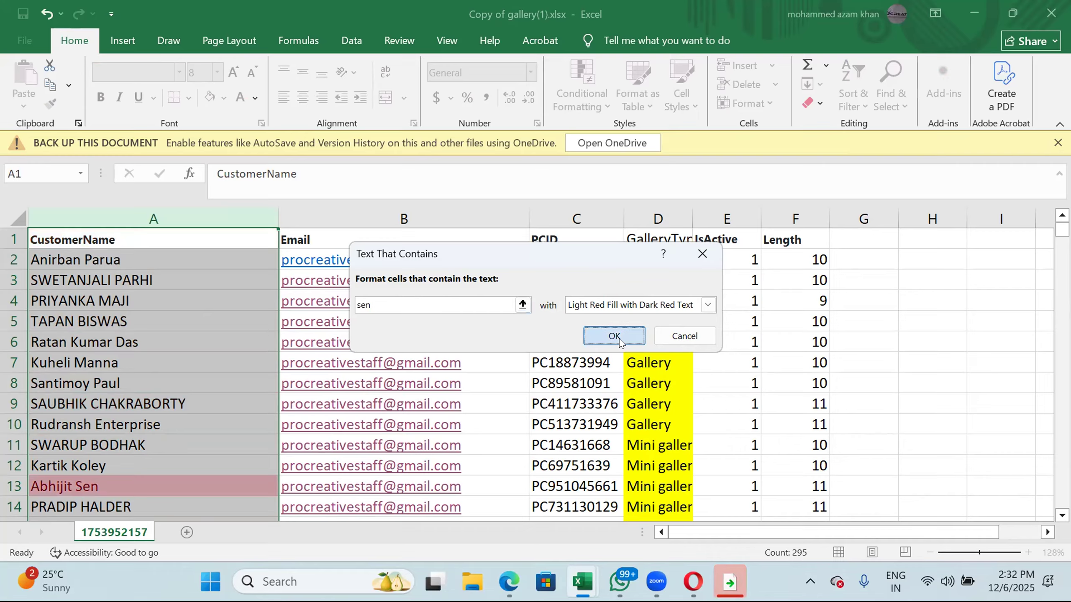
Look through the CustomerName column for the cells highlighted by the text rule.
{"action": "left_click", "coordinate": [85, 238]}
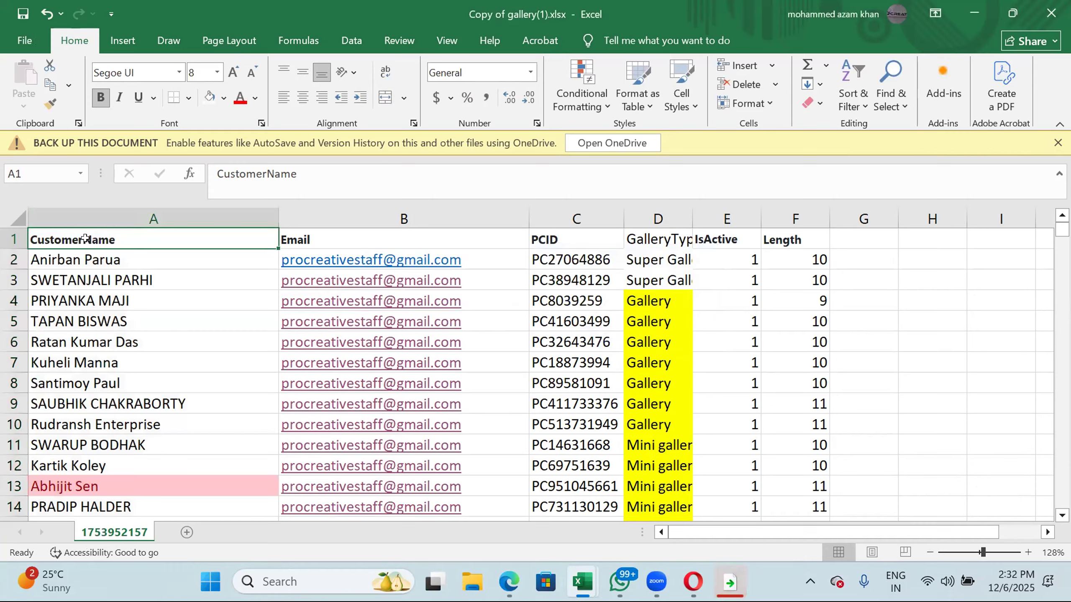
{"action": "left_click", "coordinate": [353, 231]}
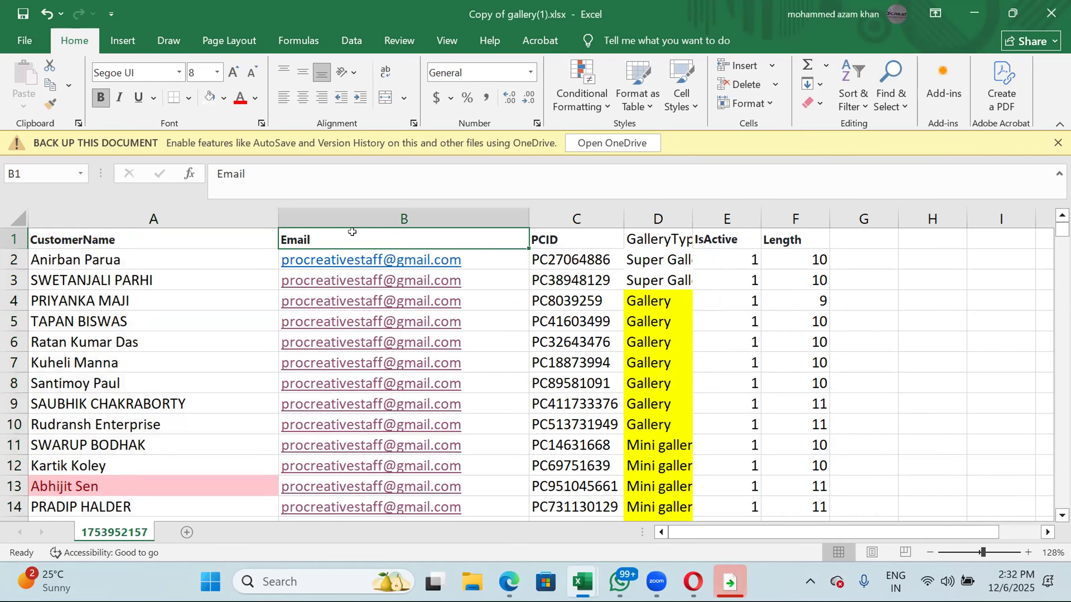
{"action": "left_click", "coordinate": [245, 237]}
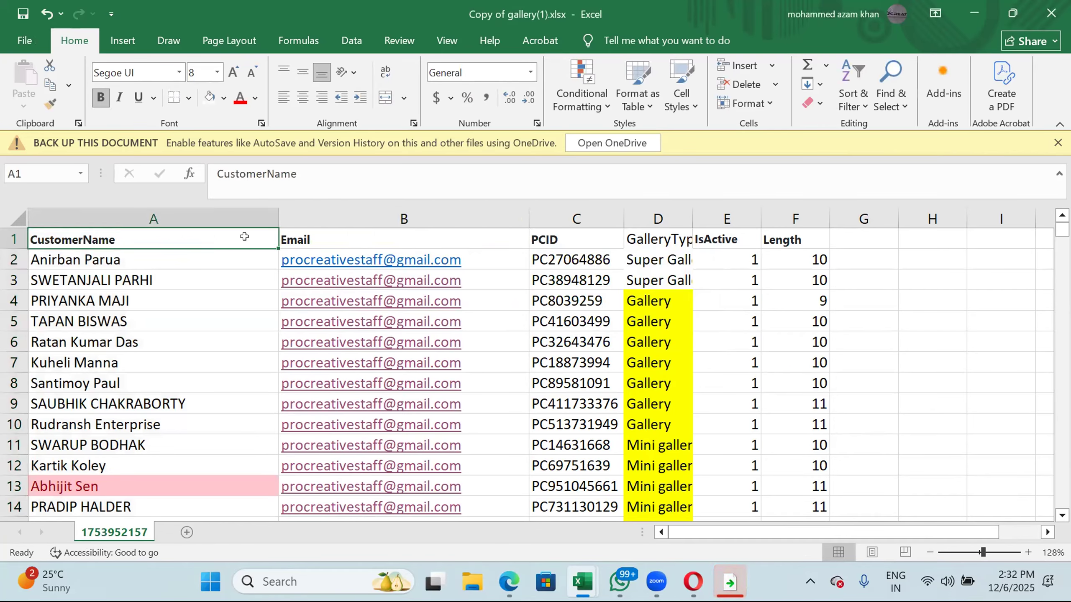
{"action": "left_click", "coordinate": [385, 217]}
{"action": "left_click", "coordinate": [249, 232]}
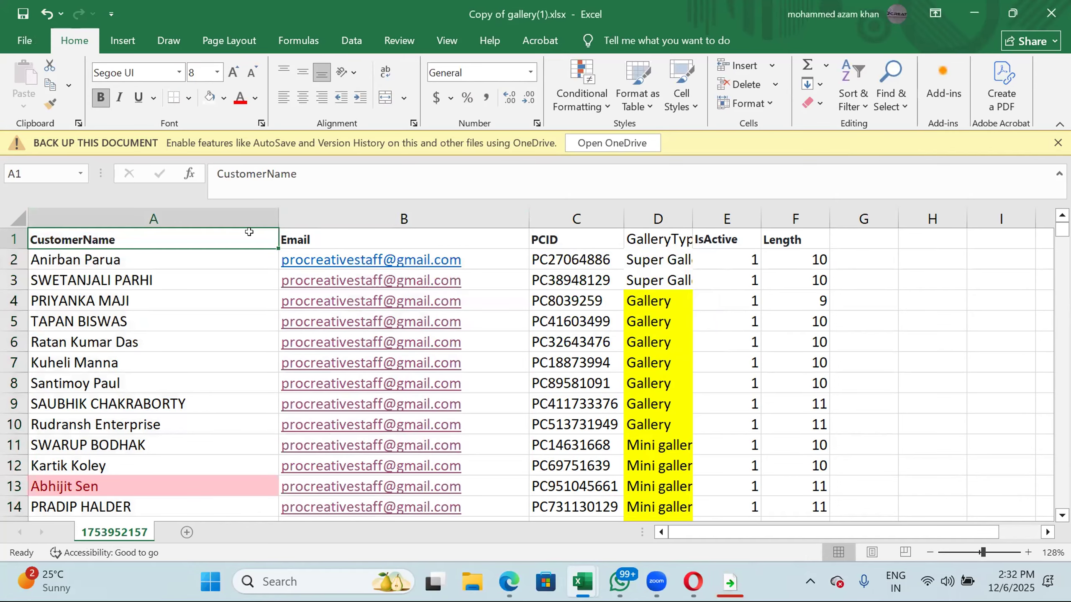
{"action": "scroll", "coordinate": [218, 400], "scroll_direction": "down", "scroll_amount": 11}
{"action": "scroll", "coordinate": [218, 400], "scroll_direction": "up", "scroll_amount": 10}
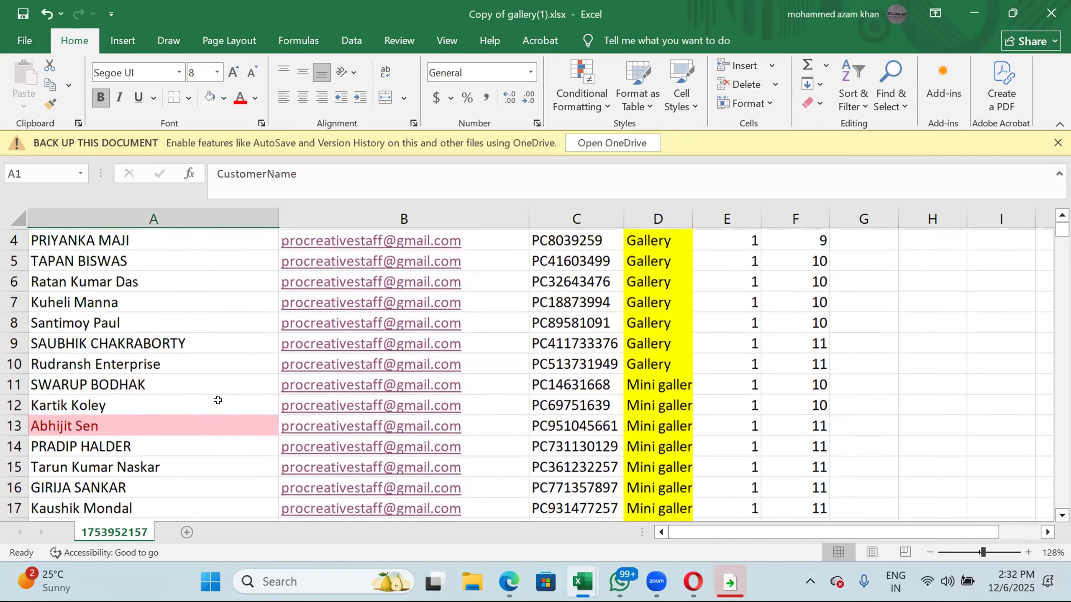
{"action": "left_click", "coordinate": [127, 422]}
{"action": "scroll", "coordinate": [128, 419], "scroll_direction": "down", "scroll_amount": 11}
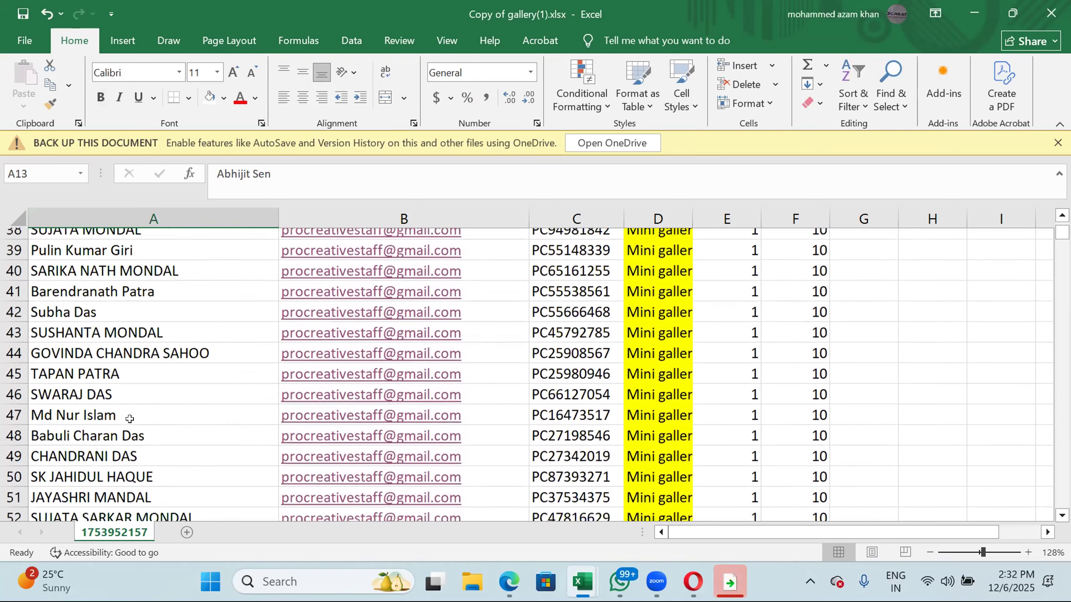
{"action": "scroll", "coordinate": [129, 418], "scroll_direction": "down", "scroll_amount": 2}
Apply a header filter to the CustomerName column and filter it by the light red cell color.
{"action": "left_click", "coordinate": [187, 214]}
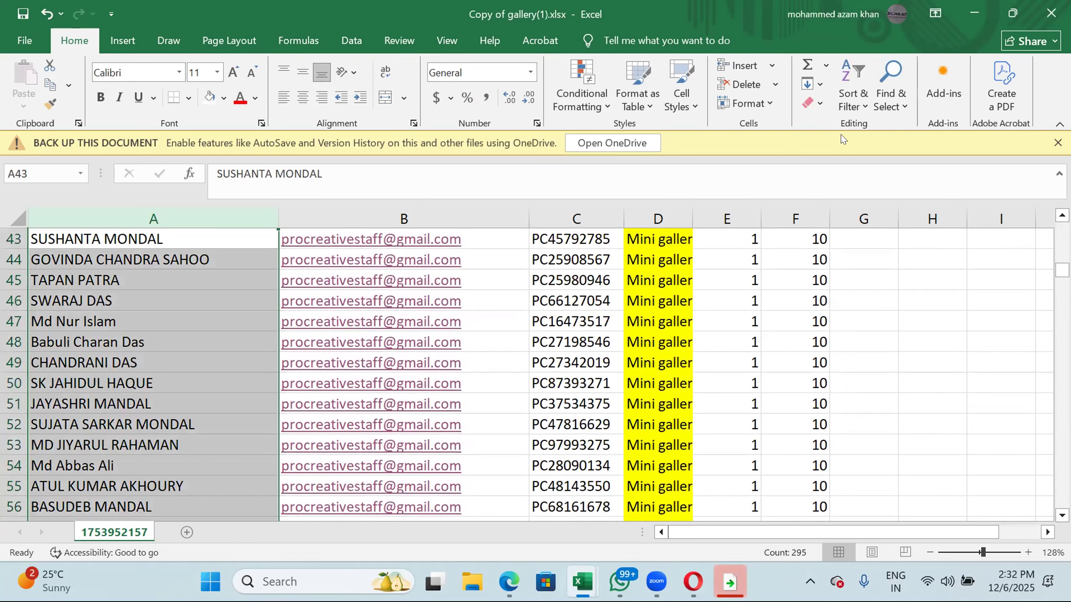
{"action": "left_click", "coordinate": [849, 92]}
{"action": "left_click", "coordinate": [867, 188]}
{"action": "left_click", "coordinate": [192, 319]}
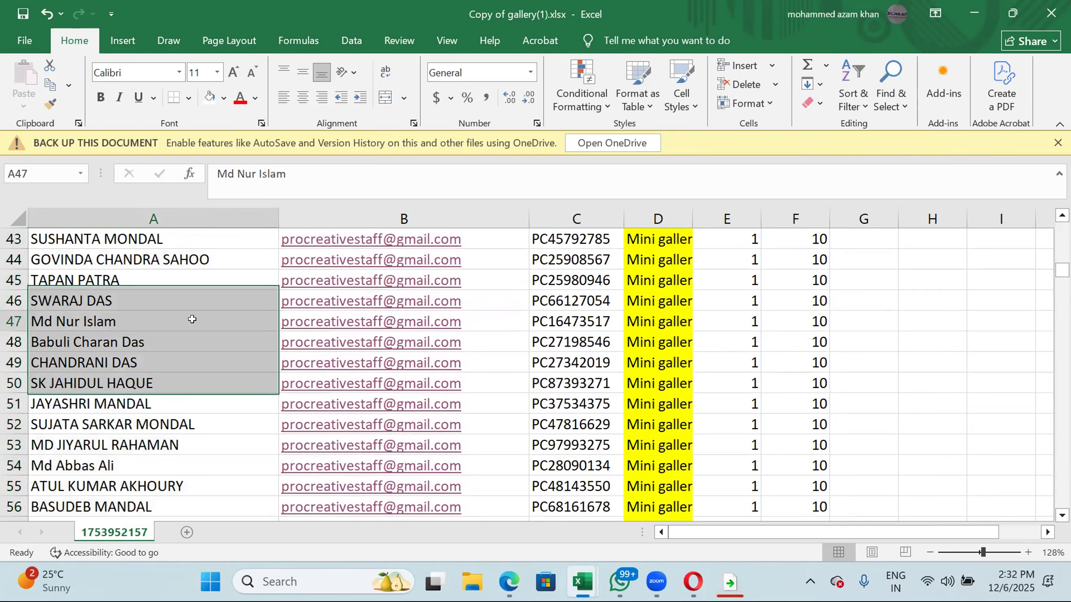
{"action": "left_click", "coordinate": [193, 320]}
{"action": "key", "text": "ctrl+Home"}
{"action": "key", "text": "alt+Down"}
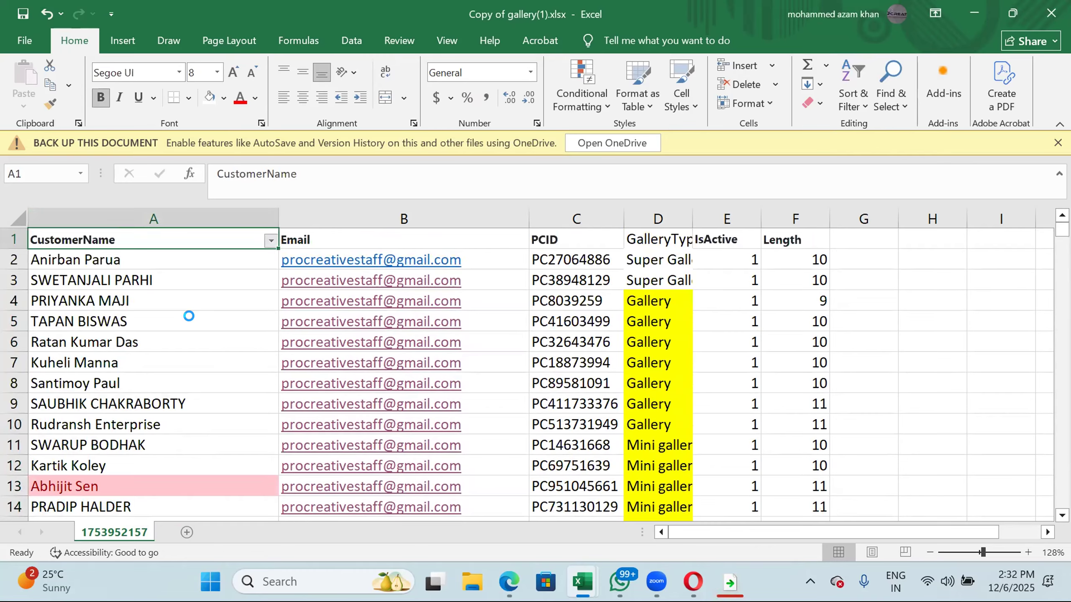
{"action": "mouse_move", "coordinate": [156, 327]}
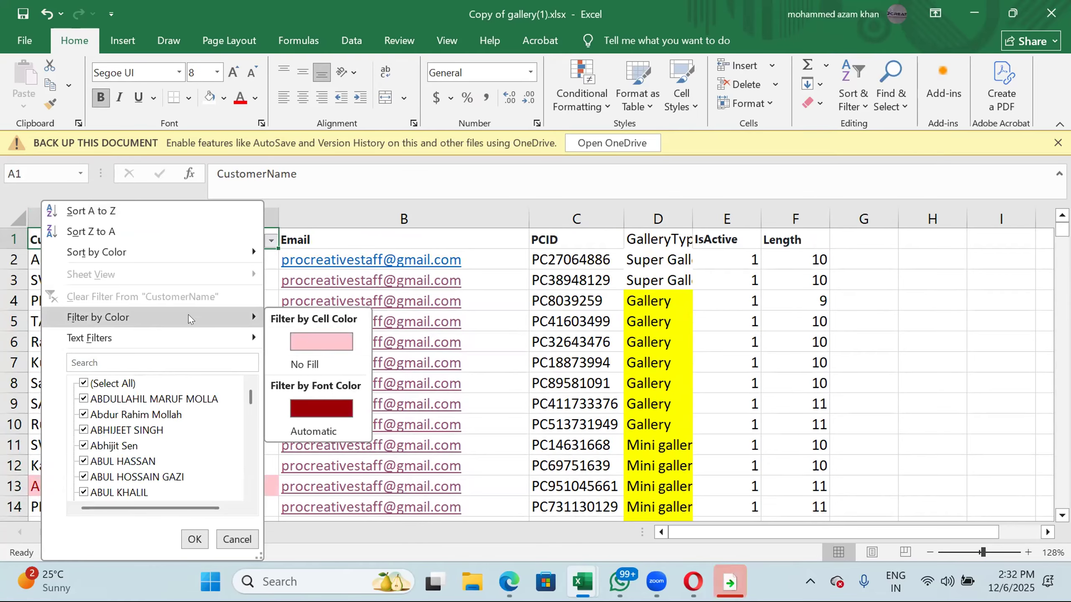
{"action": "left_click", "coordinate": [311, 336]}
Look through the filtered CustomerName cells, returning to the header cell A1.
{"action": "key", "text": "Down"}
{"action": "key", "text": "Down"}
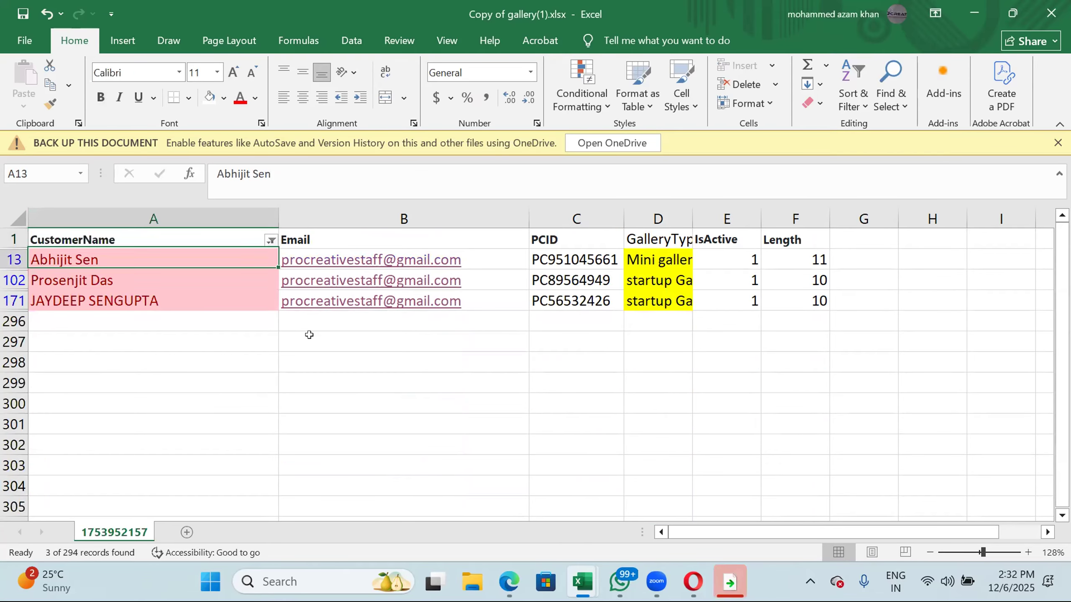
{"action": "key", "text": "Up"}
{"action": "key", "text": "Down"}
{"action": "key", "text": "Down"}
{"action": "key", "text": "Down"}
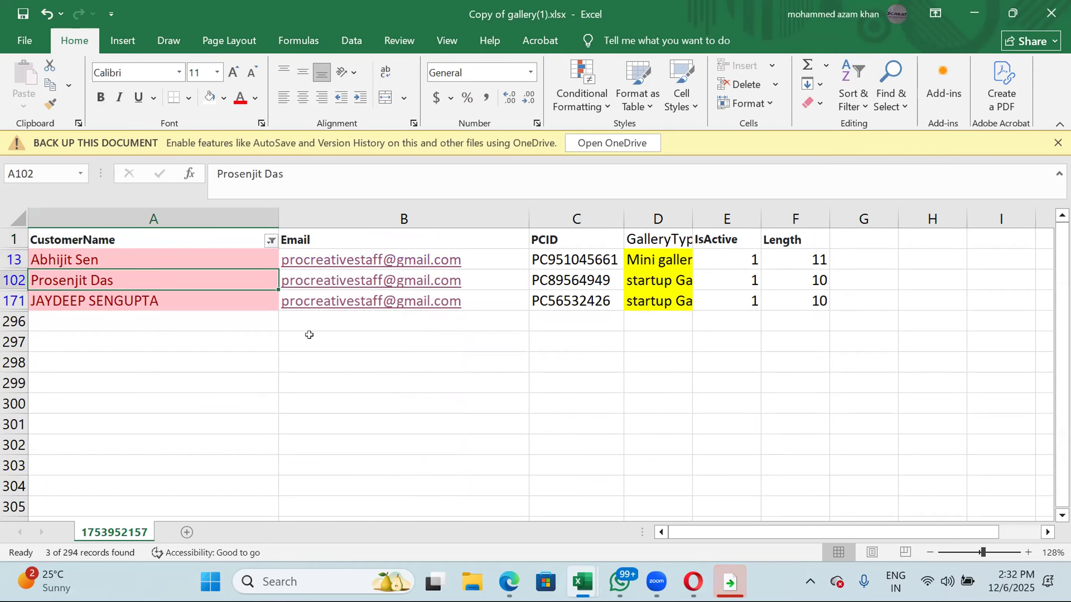
{"action": "key", "text": "Up"}
{"action": "key", "text": "Up"}
{"action": "key", "text": "Up"}
{"action": "key", "text": "Up"}
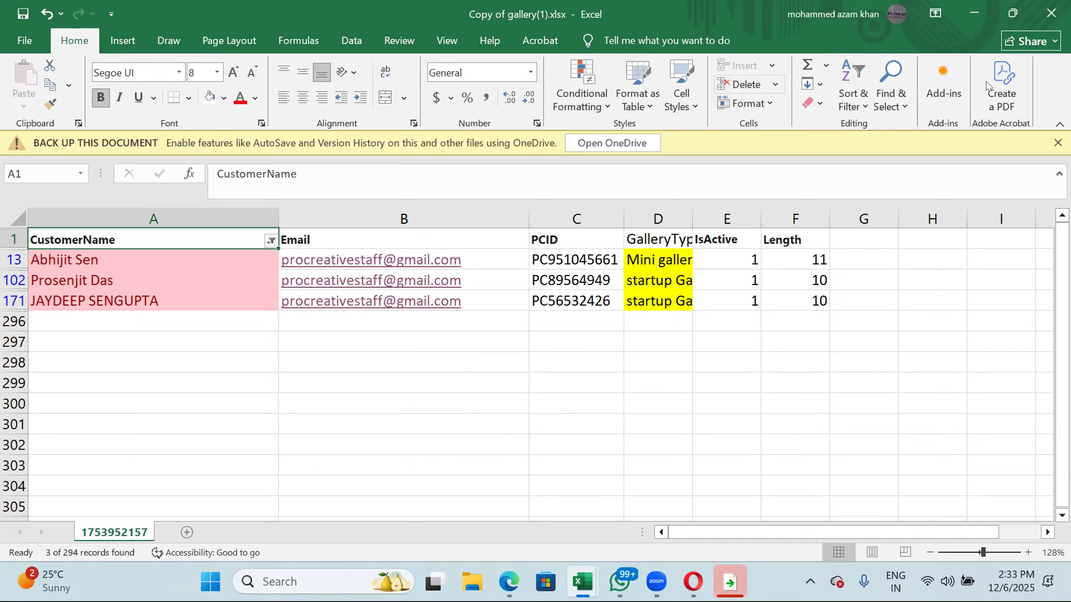
Rotate the text in the last filtered CustomerName cell, A171, with Angle Counterclockwise orientation.
{"action": "left_click", "coordinate": [151, 62]}
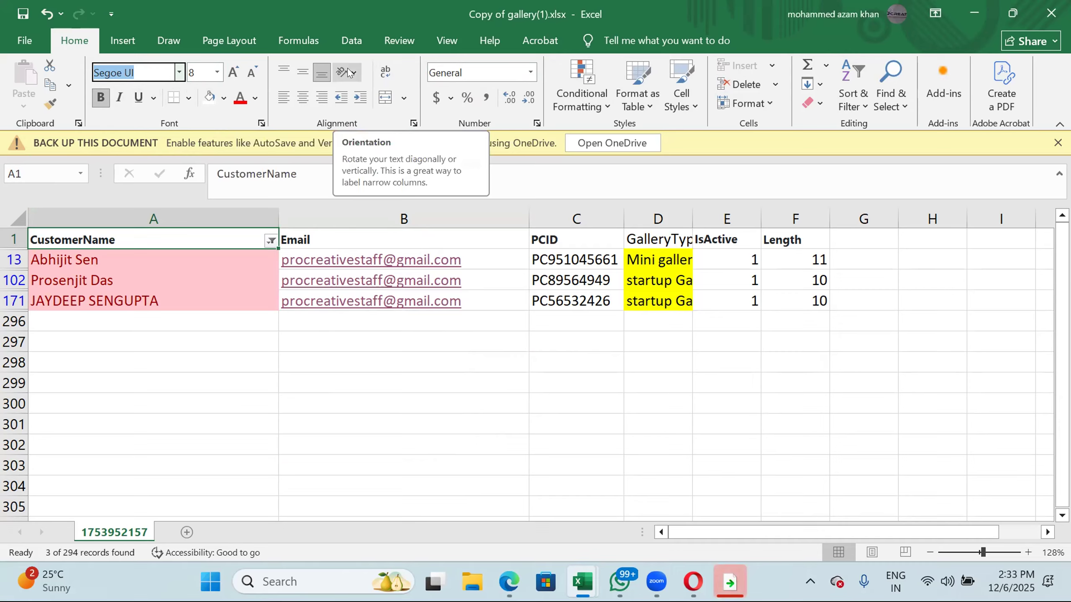
{"action": "left_click_drag", "start_coordinate": [105, 319], "coordinate": [124, 292]}
{"action": "left_click", "coordinate": [124, 292]}
{"action": "left_click", "coordinate": [343, 73]}
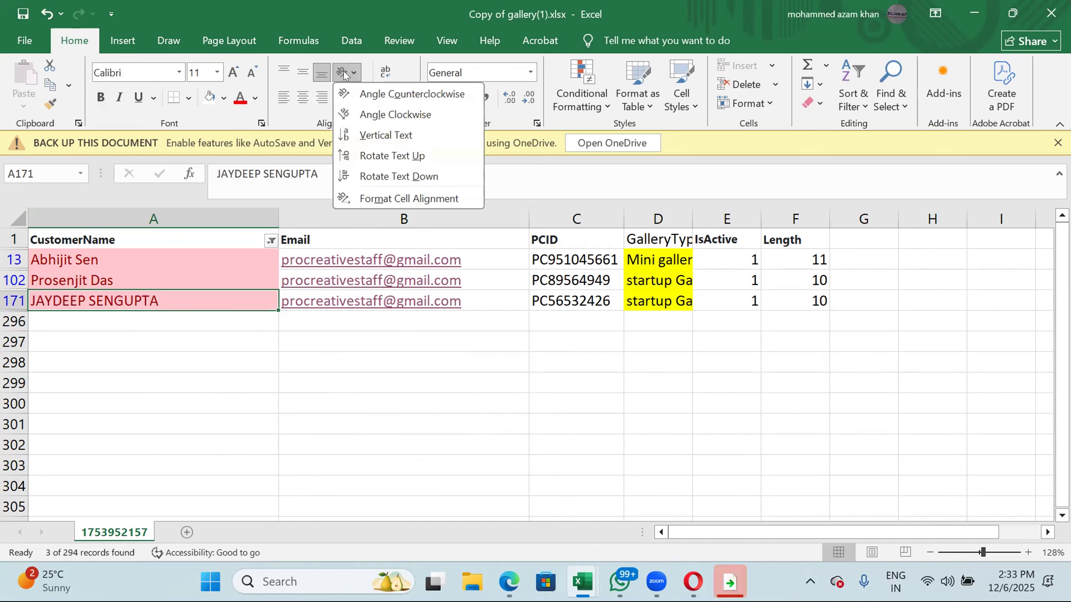
{"action": "left_click", "coordinate": [365, 94]}
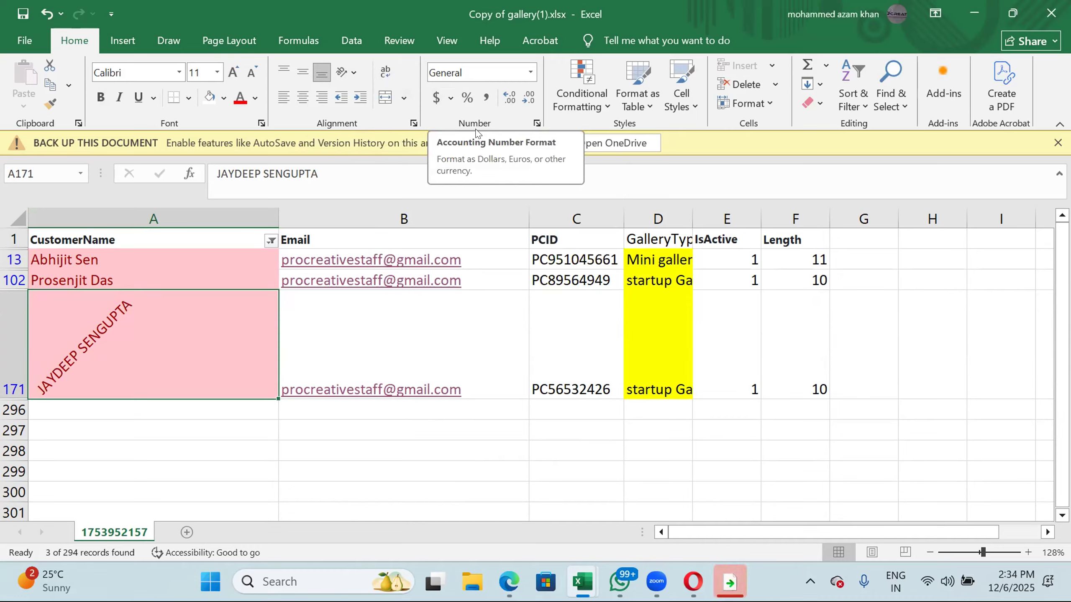
Apply the £ English (United Kingdom) accounting number format to cell A171.
{"action": "left_click", "coordinate": [450, 97]}
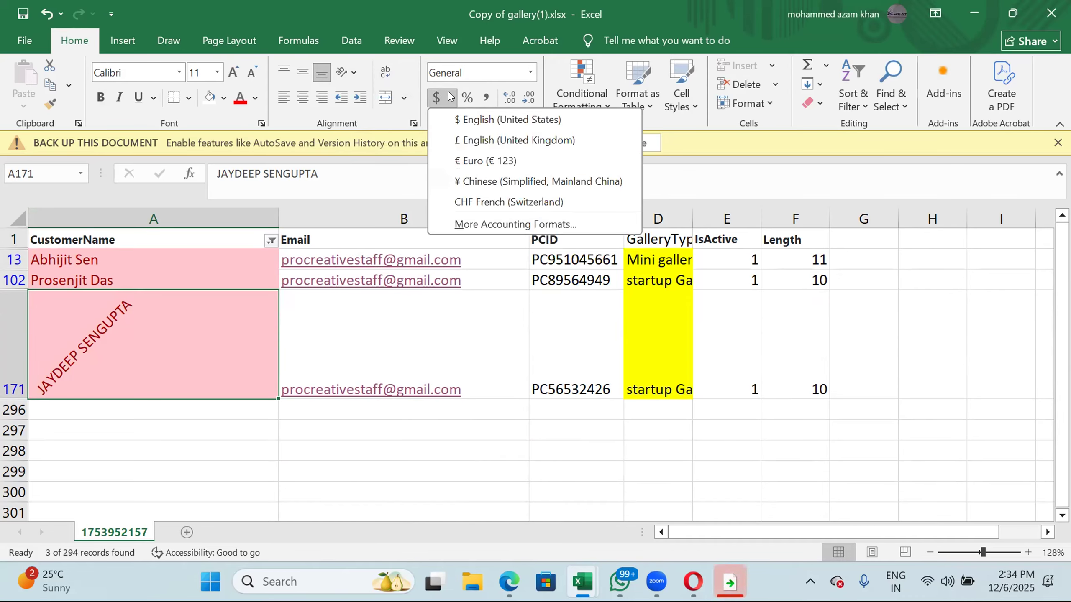
{"action": "left_click", "coordinate": [781, 374]}
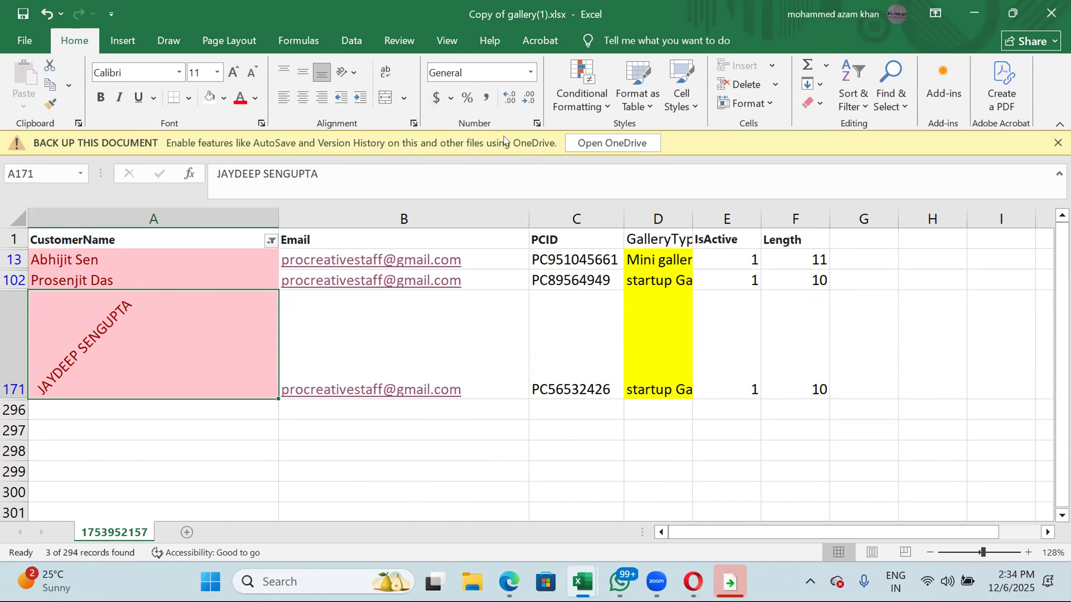
{"action": "left_click", "coordinate": [451, 98]}
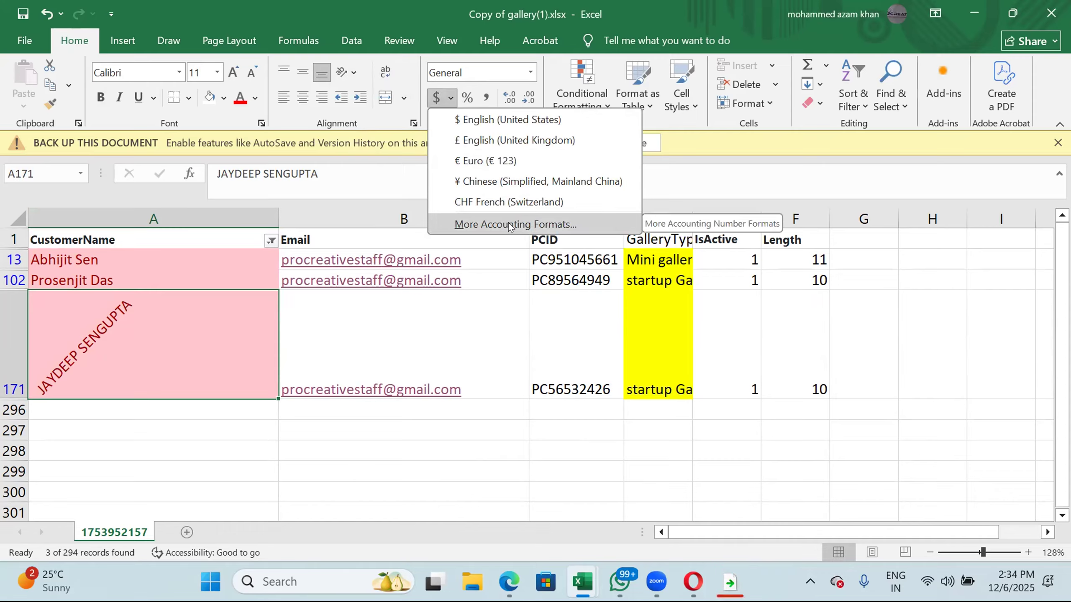
{"action": "left_click", "coordinate": [511, 140]}
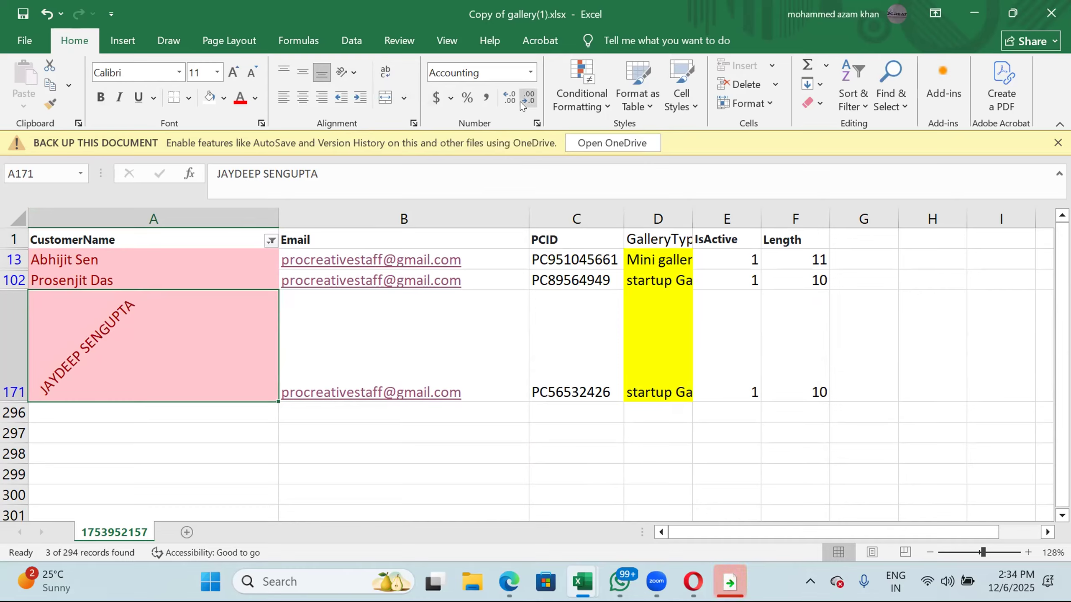
Check the Length formula in F171, and enter the number 10.5888890 in cell H171.
{"action": "left_click", "coordinate": [801, 387]}
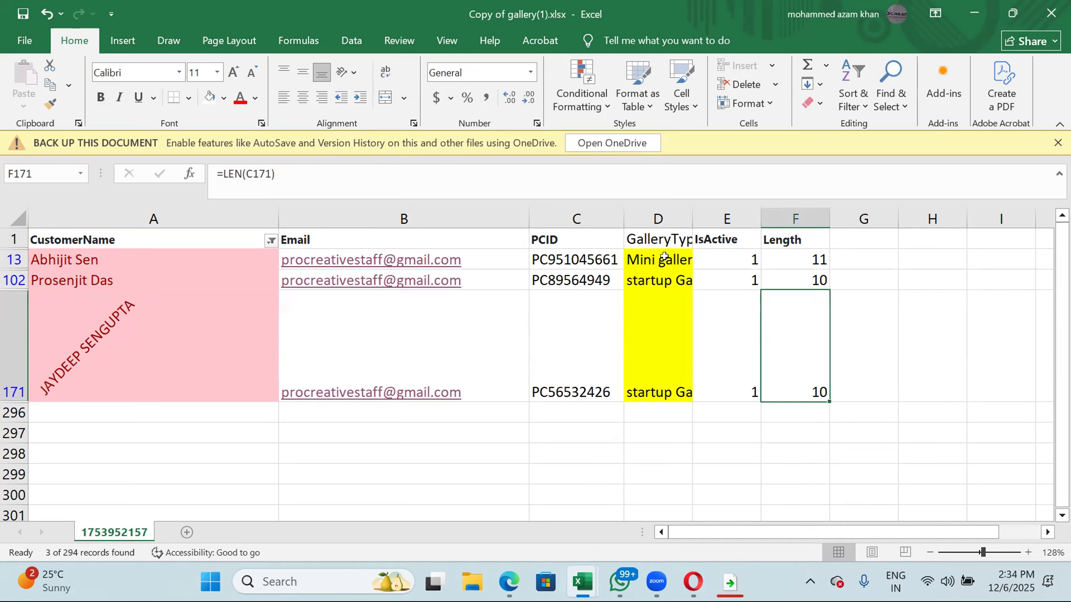
{"action": "double_click", "coordinate": [807, 392]}
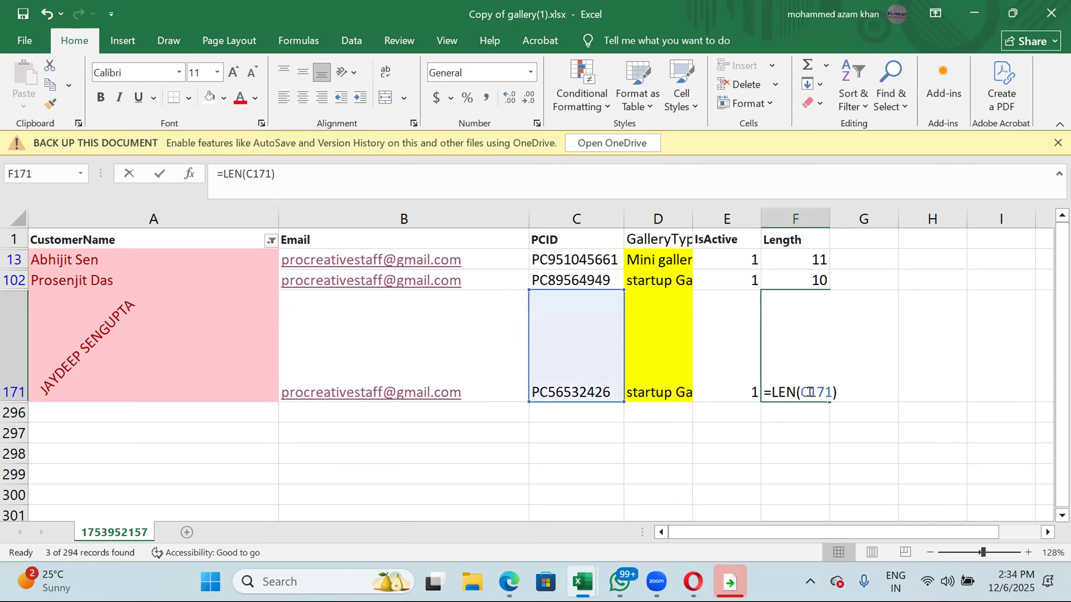
{"action": "left_click", "coordinate": [846, 406]}
{"action": "key", "text": "Right"}
{"action": "key", "text": "Up"}
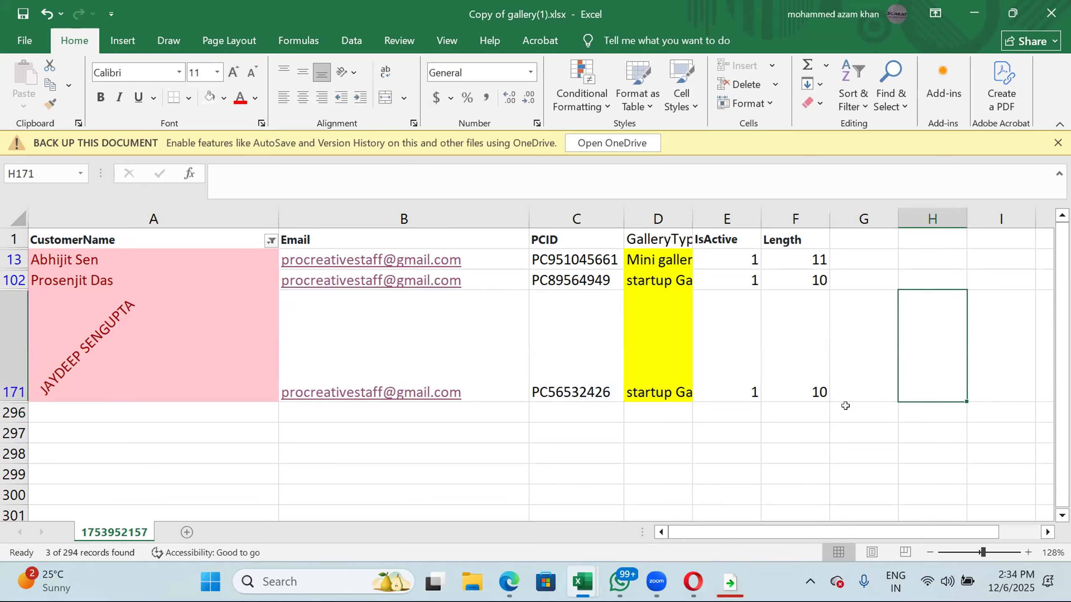
{"action": "type", "text": "10.5888890"}
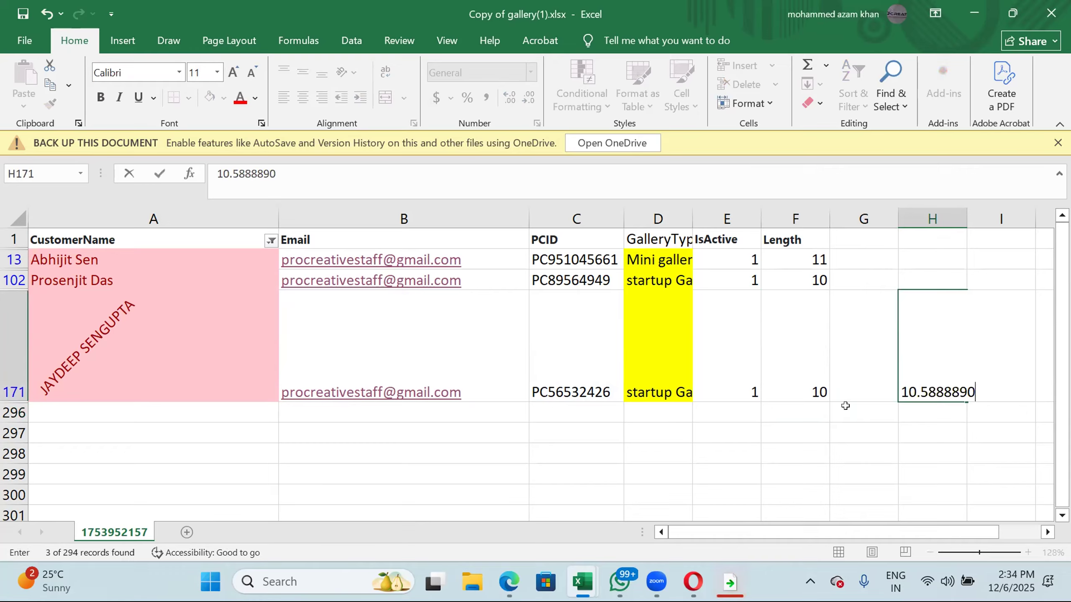
{"action": "key", "text": "Return"}
{"action": "key", "text": "Up"}
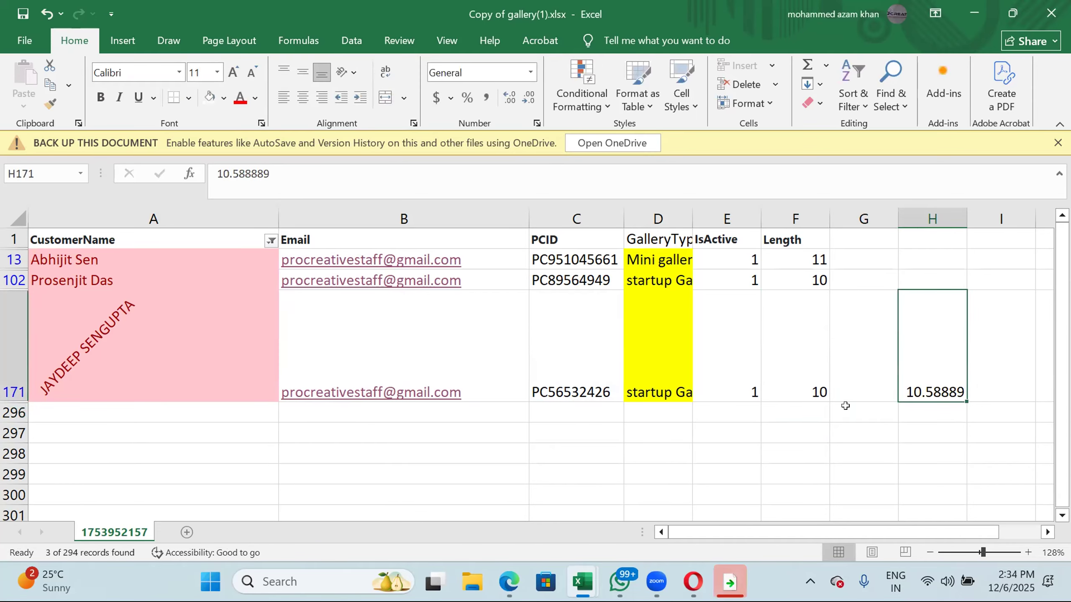
Adjust the decimal places of the number in H171 until it is displayed as a whole number.
{"action": "left_click", "coordinate": [506, 102]}
{"action": "left_click", "coordinate": [508, 102]}
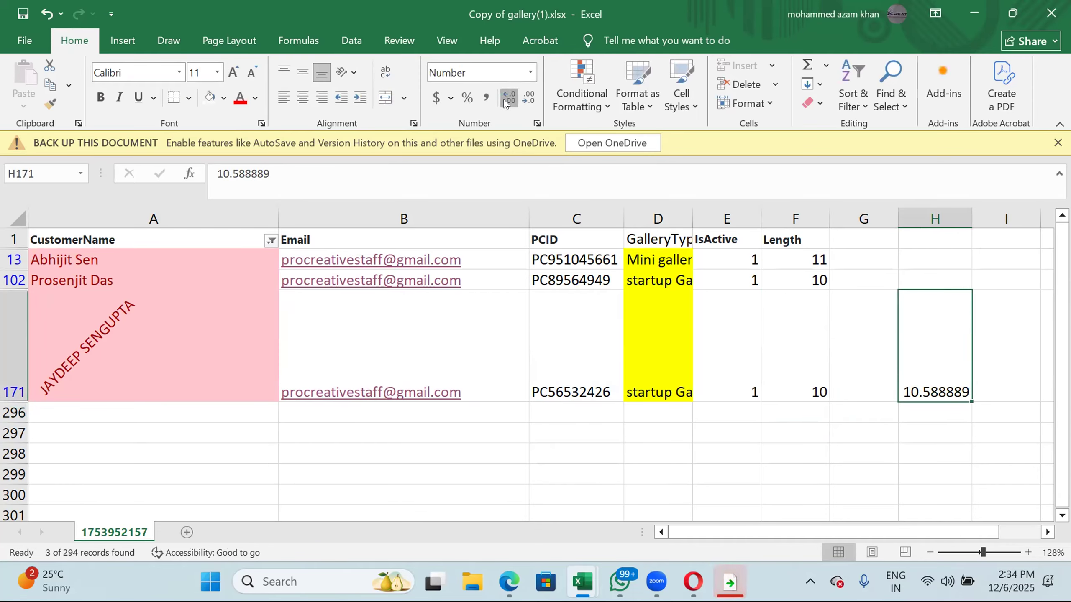
{"action": "left_click", "coordinate": [529, 100]}
{"action": "left_click", "coordinate": [530, 101]}
{"action": "left_click", "coordinate": [529, 100]}
{"action": "left_click", "coordinate": [529, 100]}
{"action": "left_click", "coordinate": [529, 101]}
{"action": "left_click", "coordinate": [529, 100]}
{"action": "left_click", "coordinate": [529, 100]}
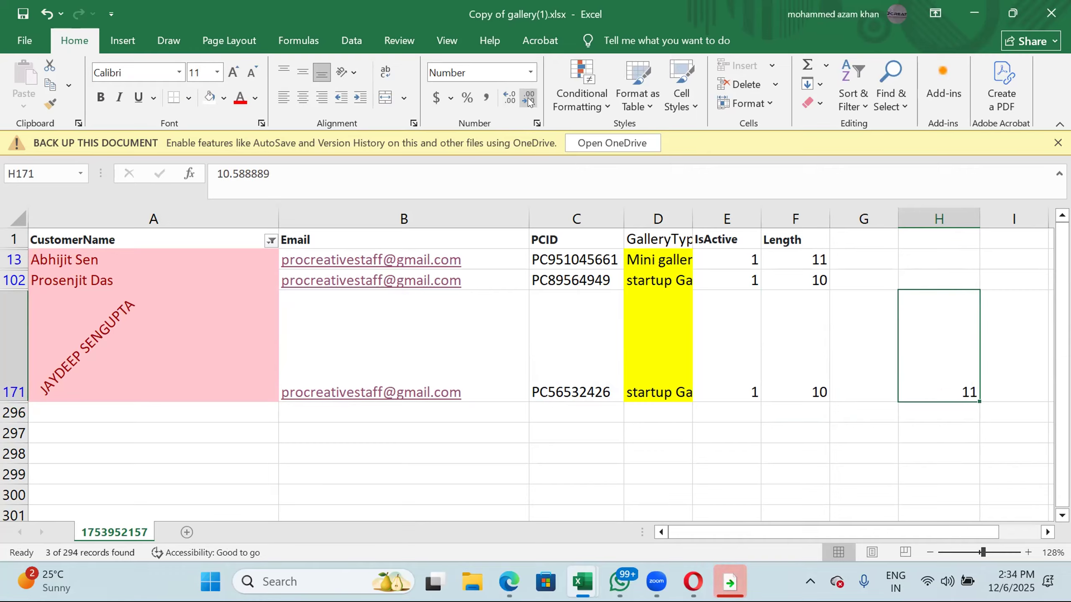
Increase the decimal display of the number in H171 to nine decimal places.
{"action": "left_click", "coordinate": [510, 101]}
{"action": "left_click", "coordinate": [510, 100]}
{"action": "left_click", "coordinate": [509, 100]}
{"action": "left_click", "coordinate": [510, 100]}
{"action": "left_click", "coordinate": [509, 100]}
{"action": "left_click", "coordinate": [510, 100]}
{"action": "left_click", "coordinate": [510, 100]}
{"action": "left_click", "coordinate": [510, 101]}
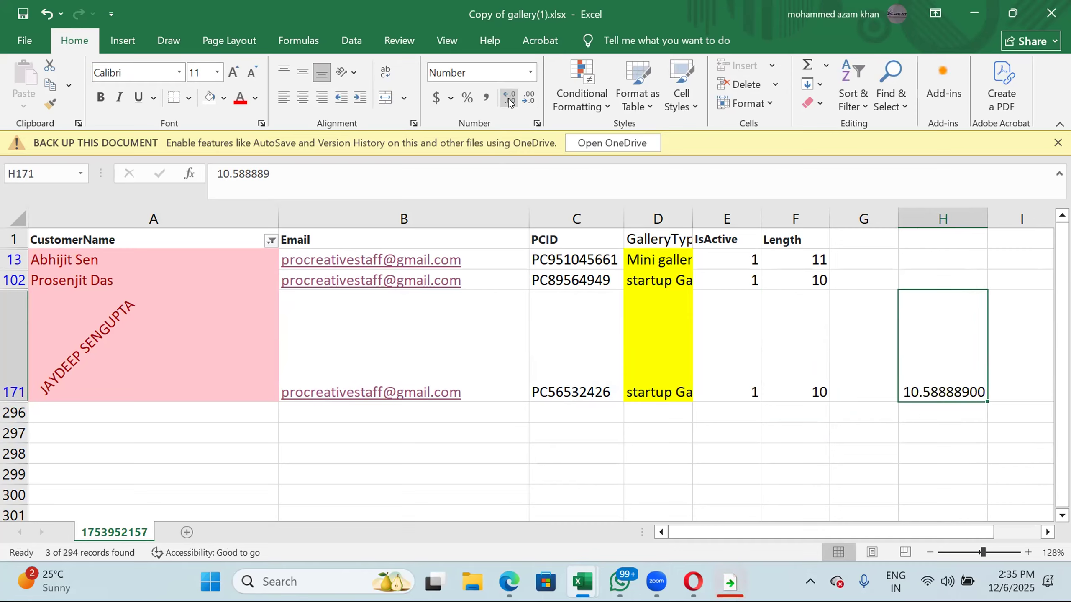
{"action": "left_click", "coordinate": [510, 100]}
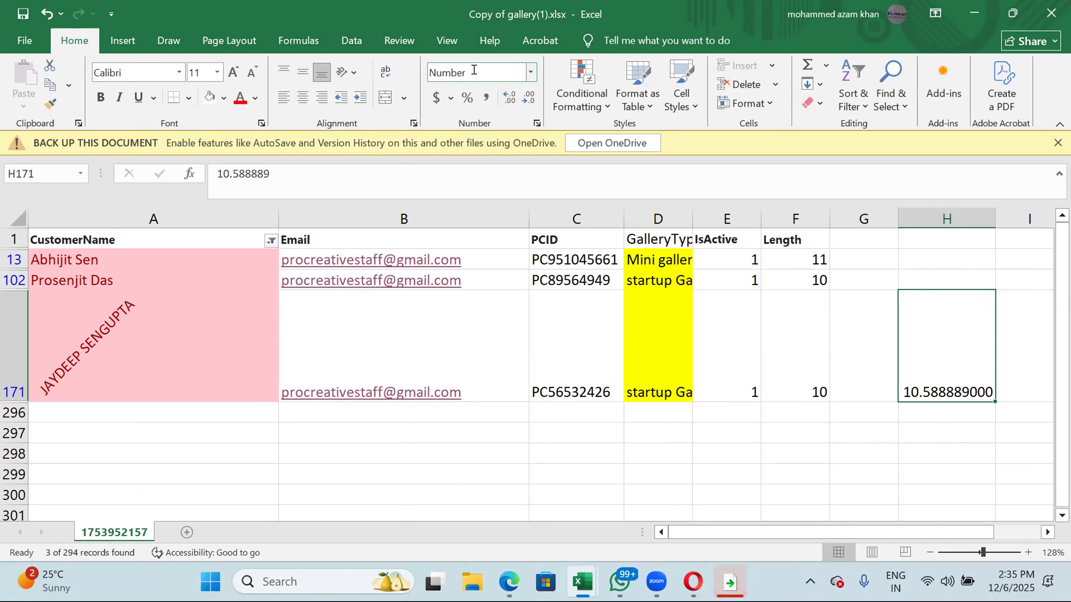
{"action": "left_click", "coordinate": [568, 97]}
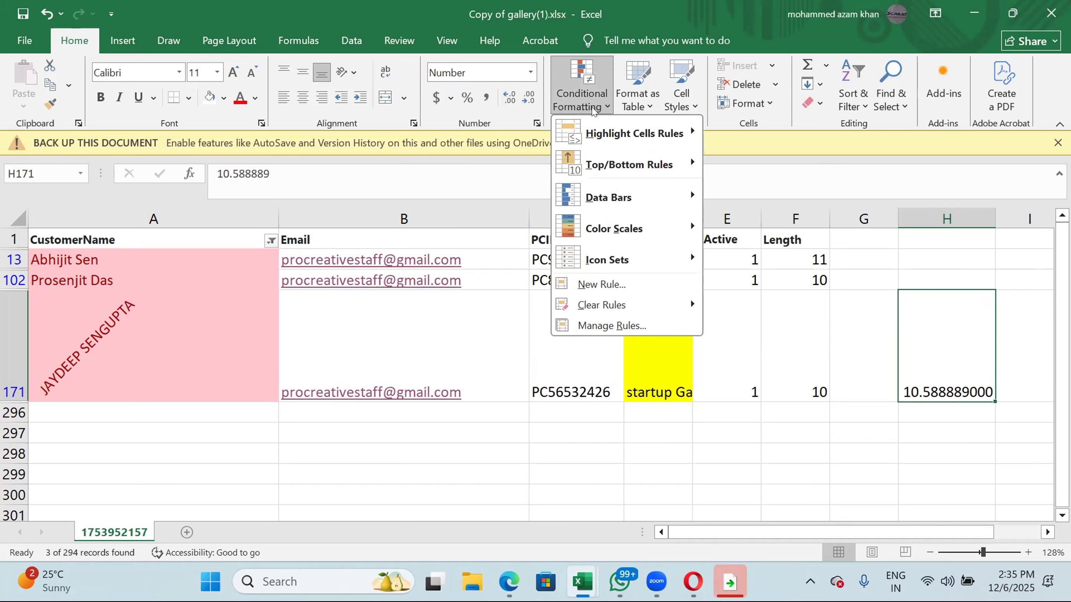
{"action": "mouse_move", "coordinate": [671, 134]}
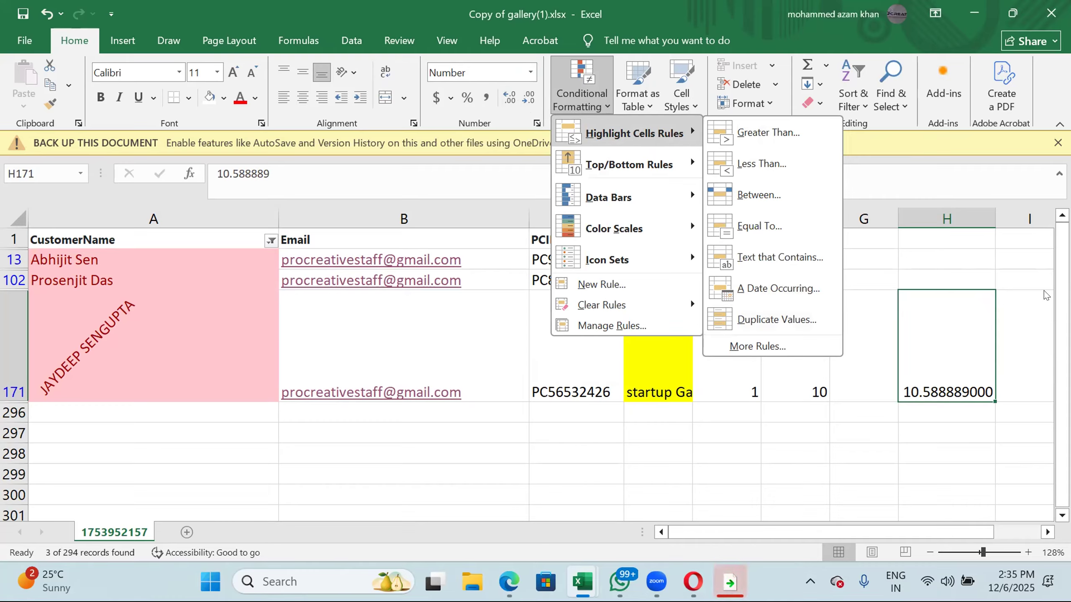
{"action": "left_click", "coordinate": [1016, 275]}
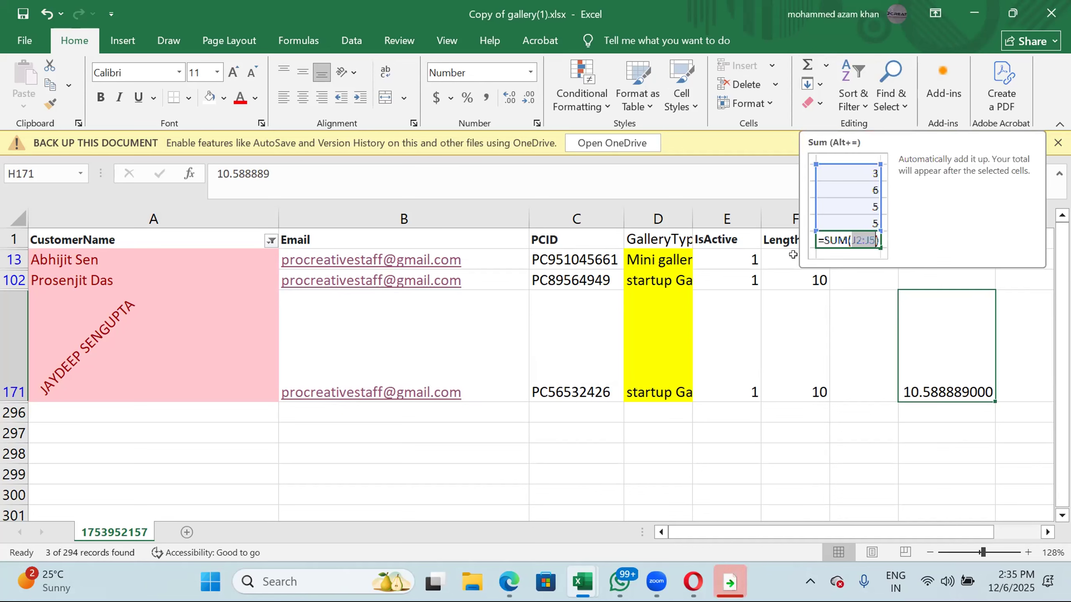
Sum the filtered Length values in F13:F171 with AutoSum and check the formula in F296.
{"action": "left_click_drag", "start_coordinate": [793, 258], "coordinate": [793, 351]}
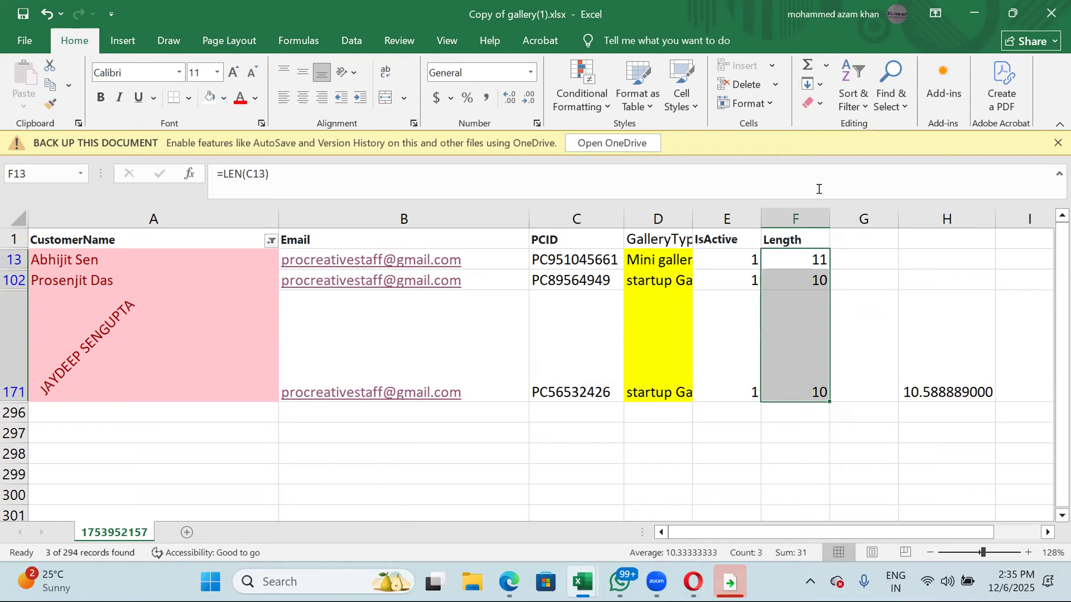
{"action": "left_click", "coordinate": [807, 67]}
{"action": "left_click", "coordinate": [789, 414]}
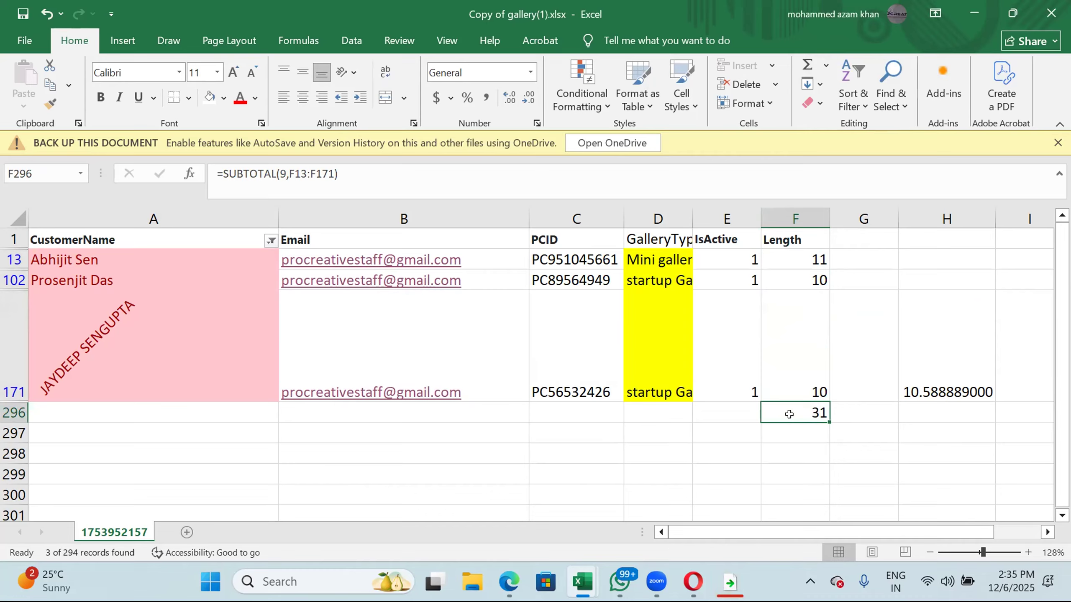
Sum the filtered IsActive values in E13:E171 with AutoSum and check the formula in E296.
{"action": "left_click_drag", "start_coordinate": [729, 257], "coordinate": [731, 354]}
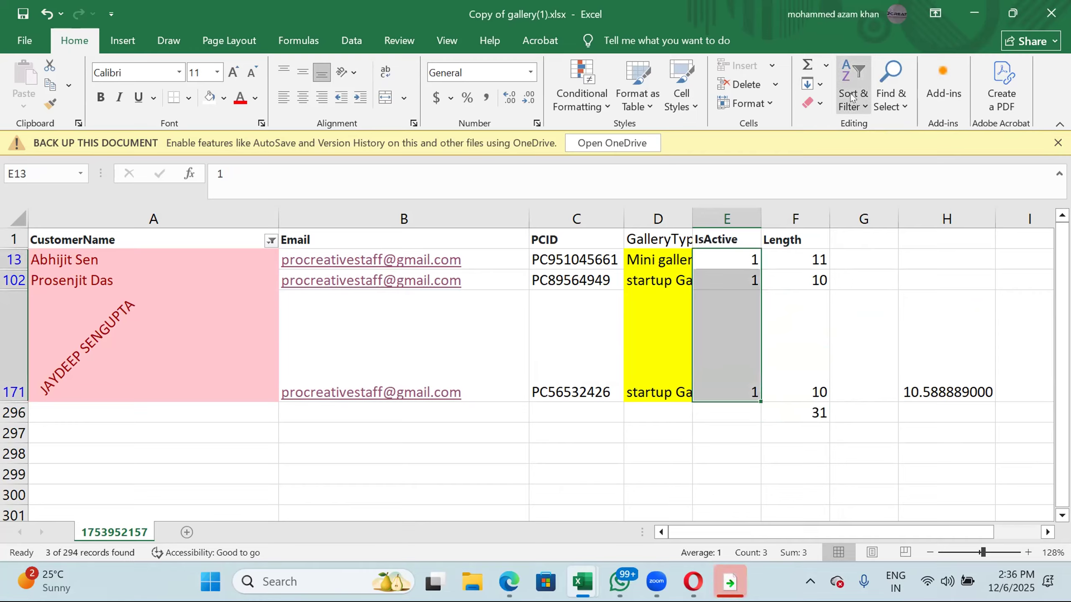
{"action": "left_click", "coordinate": [806, 65]}
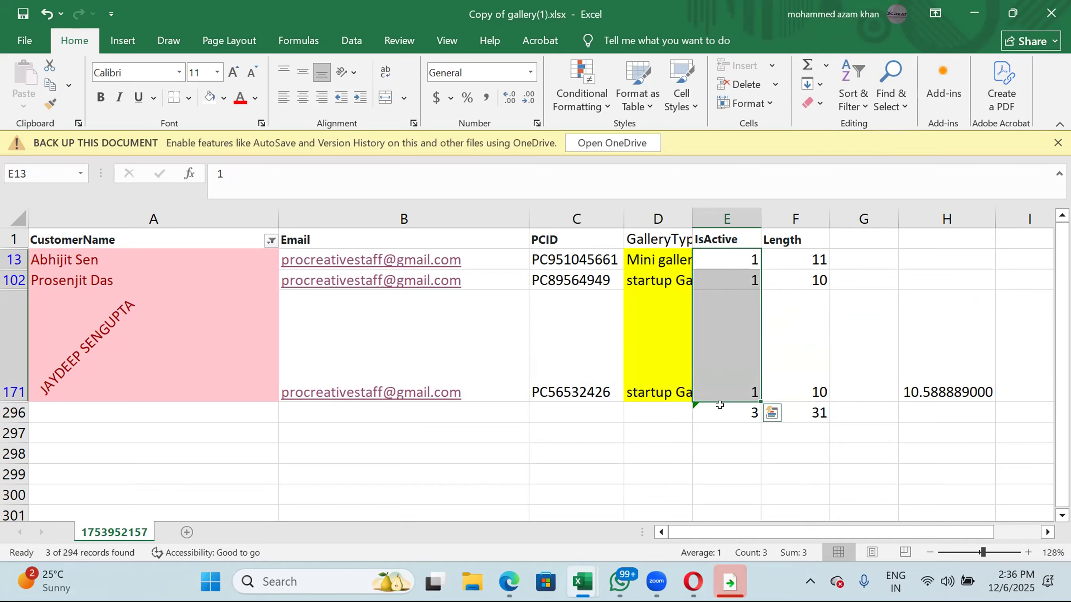
{"action": "left_click", "coordinate": [719, 408]}
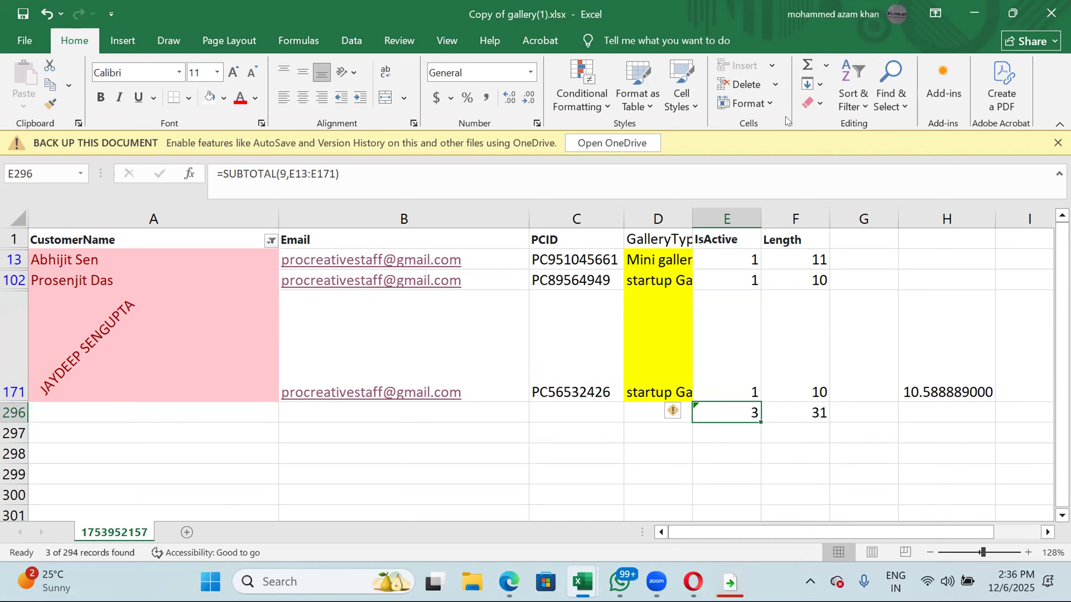
{"action": "left_click", "coordinate": [718, 253]}
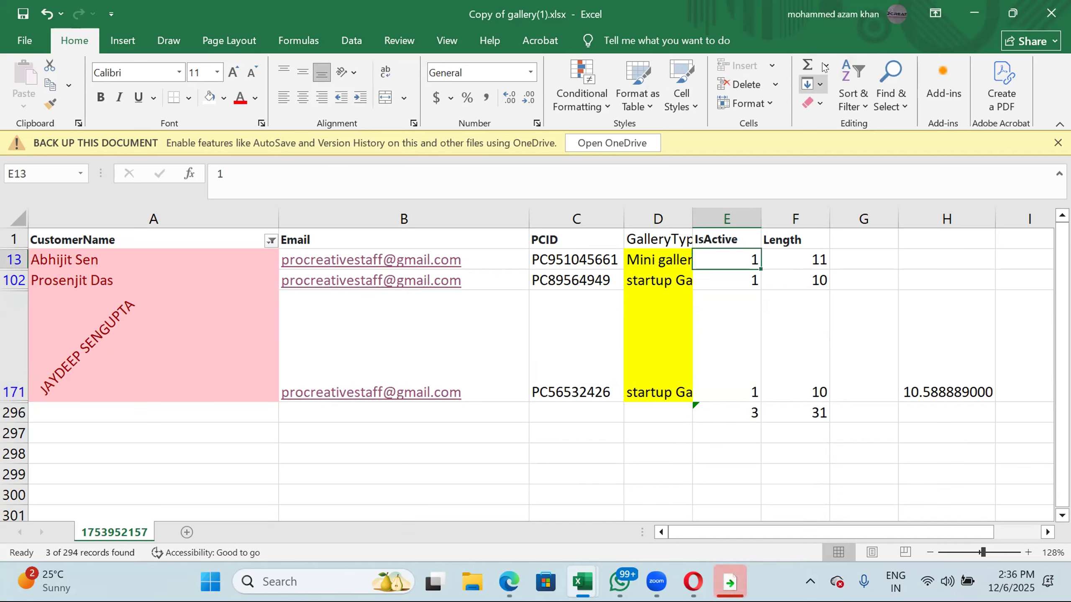
{"action": "left_click_drag", "start_coordinate": [714, 265], "coordinate": [711, 373]}
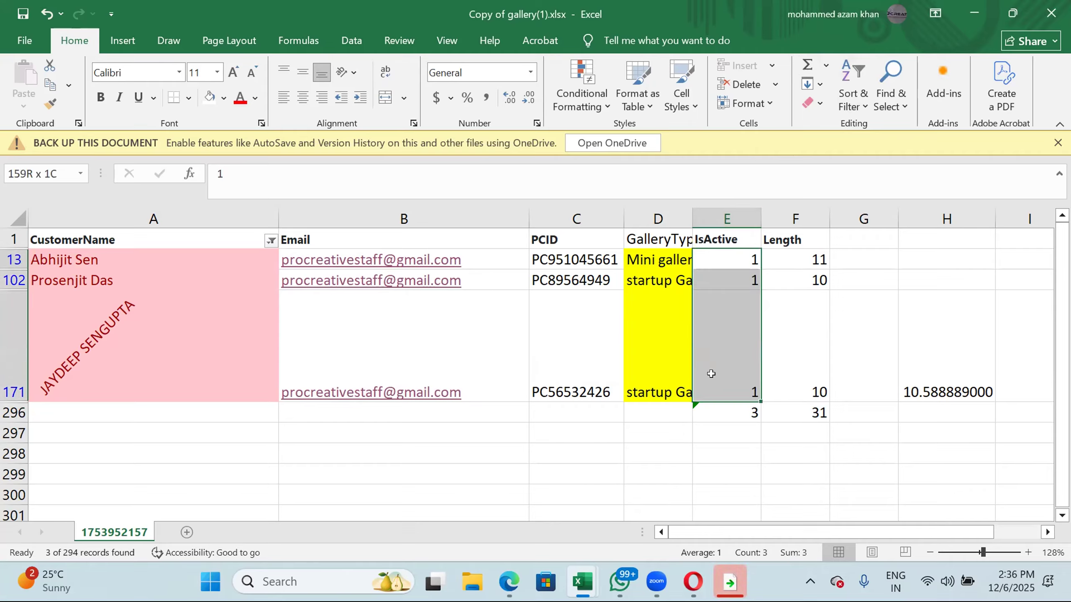
{"action": "left_click", "coordinate": [826, 66]}
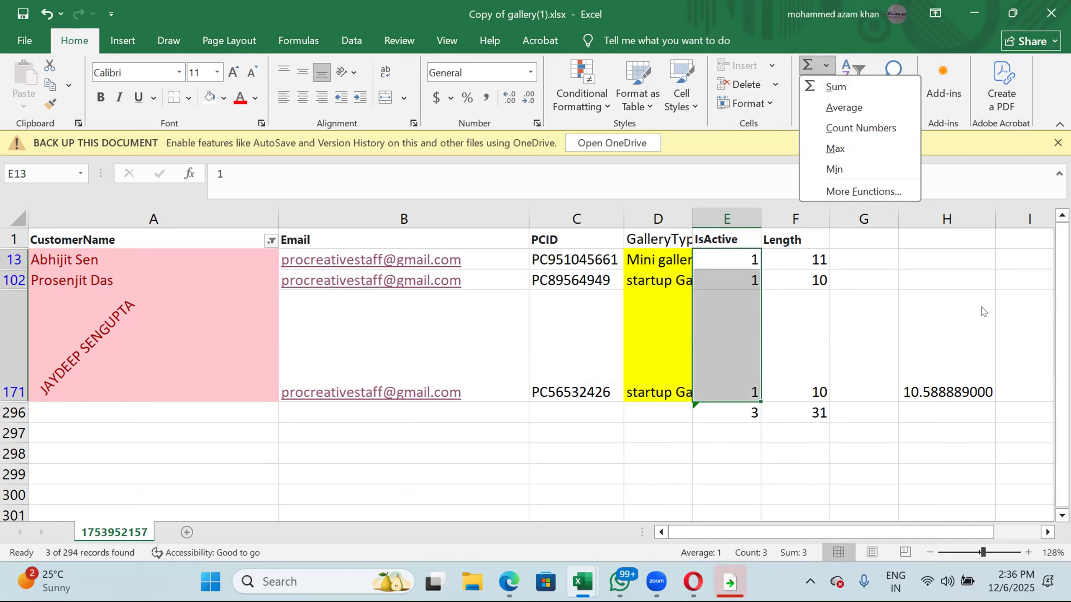
{"action": "left_click", "coordinate": [969, 347]}
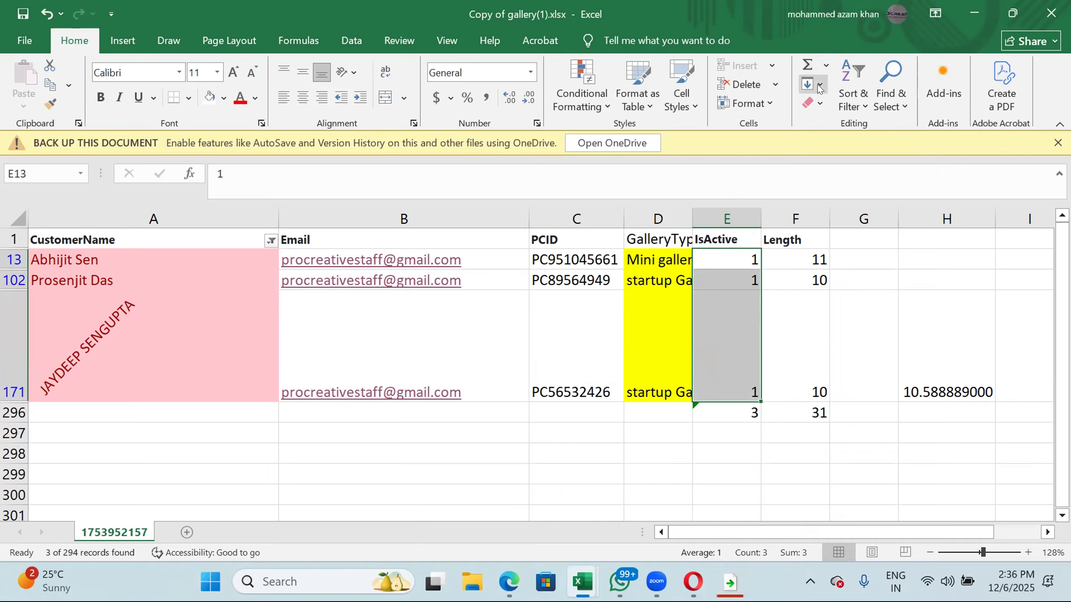
Format the filtered IsActive values in E13:E171 as percentages.
{"action": "left_click", "coordinate": [819, 86]}
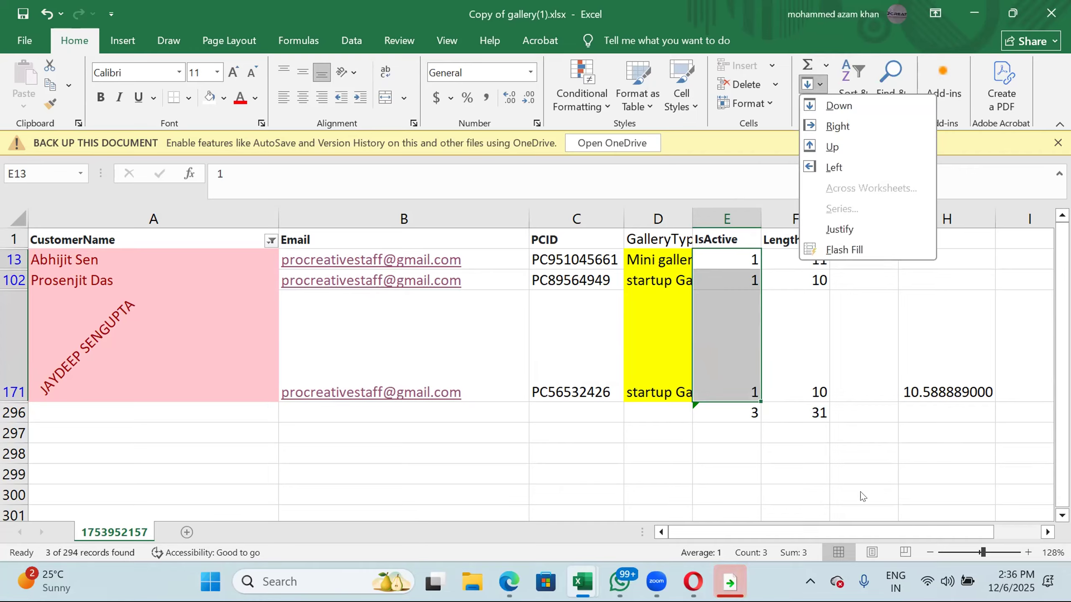
{"action": "left_click", "coordinate": [826, 458]}
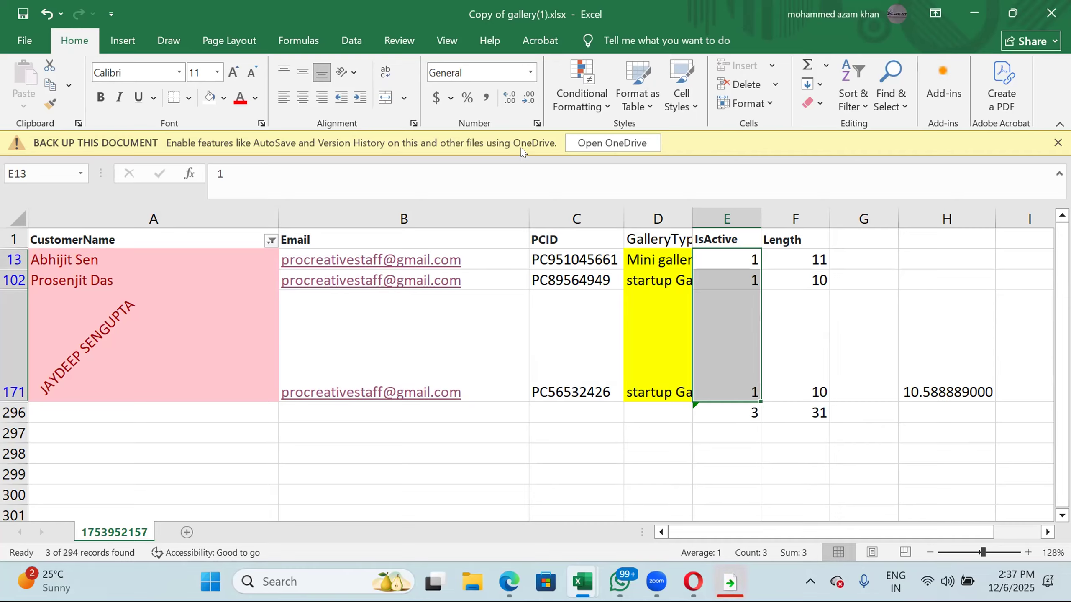
{"action": "left_click", "coordinate": [468, 97]}
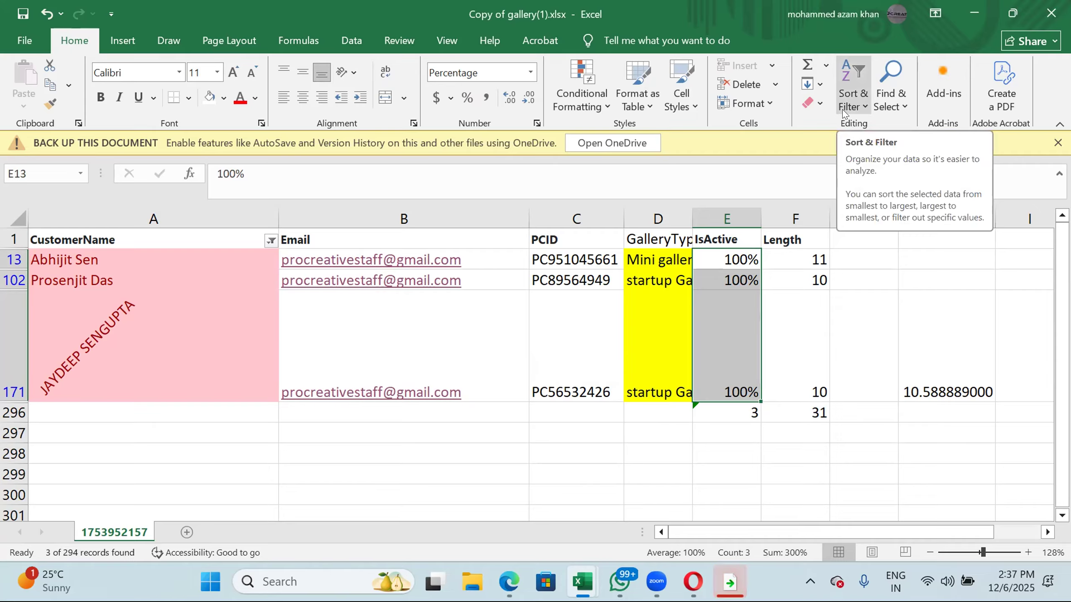
{"action": "left_click", "coordinate": [536, 415]}
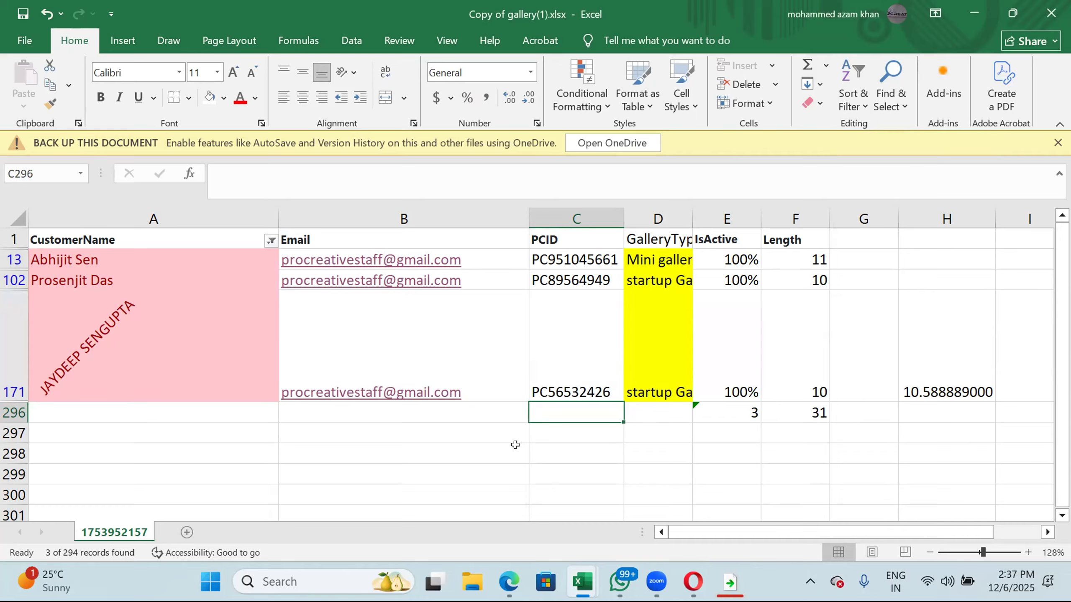
Search the filtered sheet for "startup" and go to the first match.
{"action": "key", "text": "ctrl+f"}
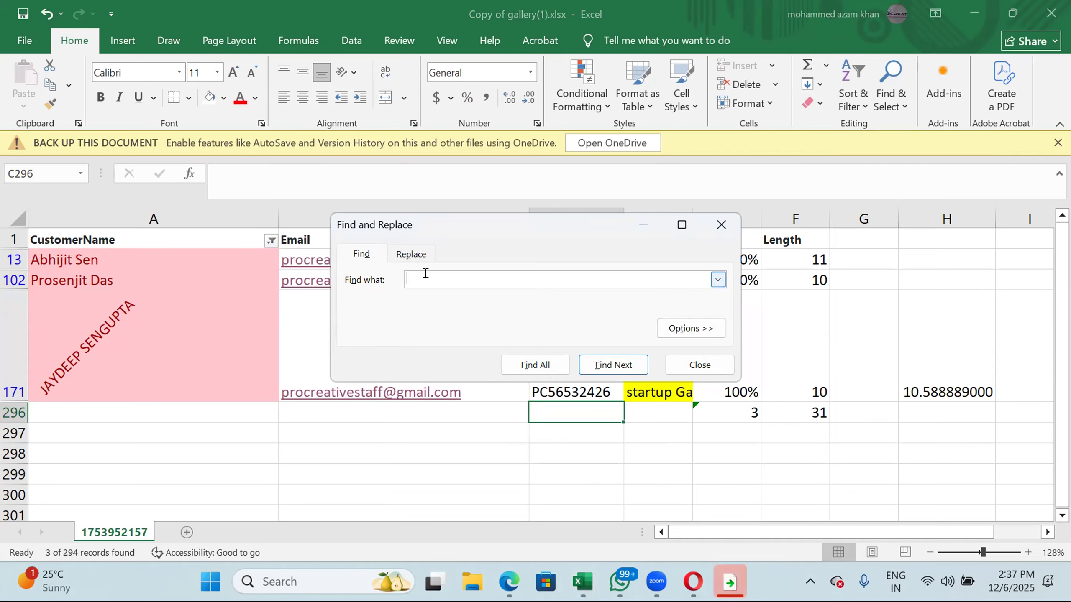
{"action": "type", "text": "startup"}
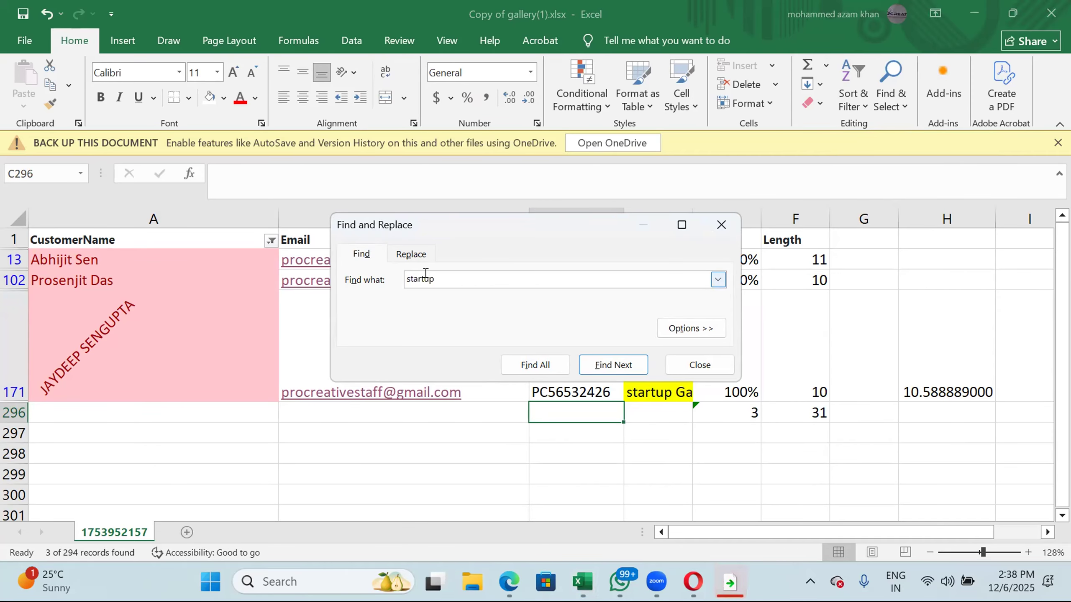
{"action": "left_click", "coordinate": [619, 366]}
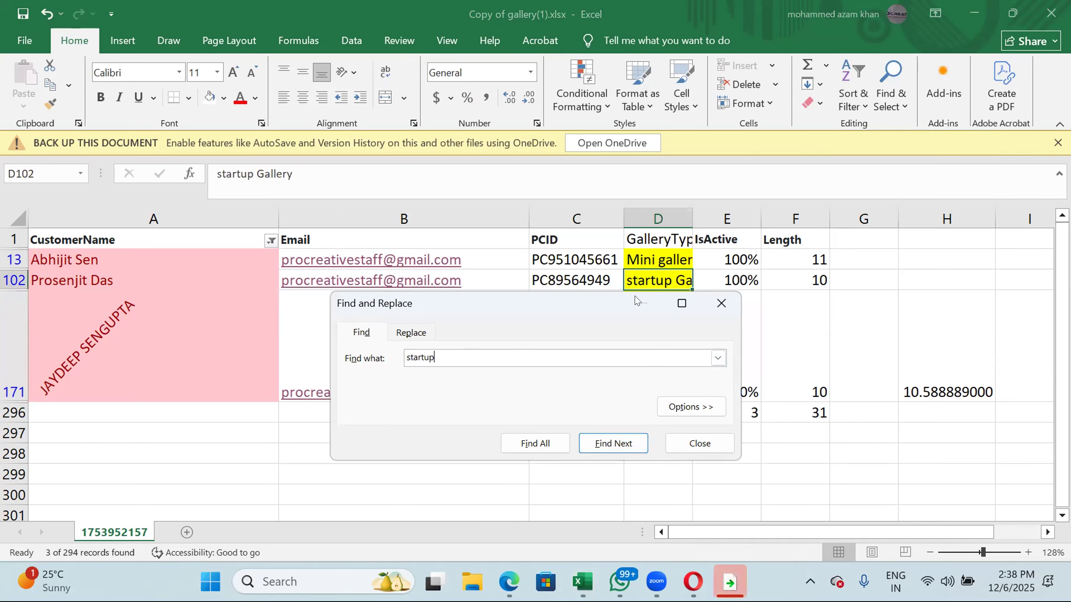
List all cells containing "startup", visit the matches in D171 and D102, and close the search.
{"action": "left_click_drag", "start_coordinate": [607, 298], "coordinate": [764, 318]}
{"action": "left_click", "coordinate": [688, 462]}
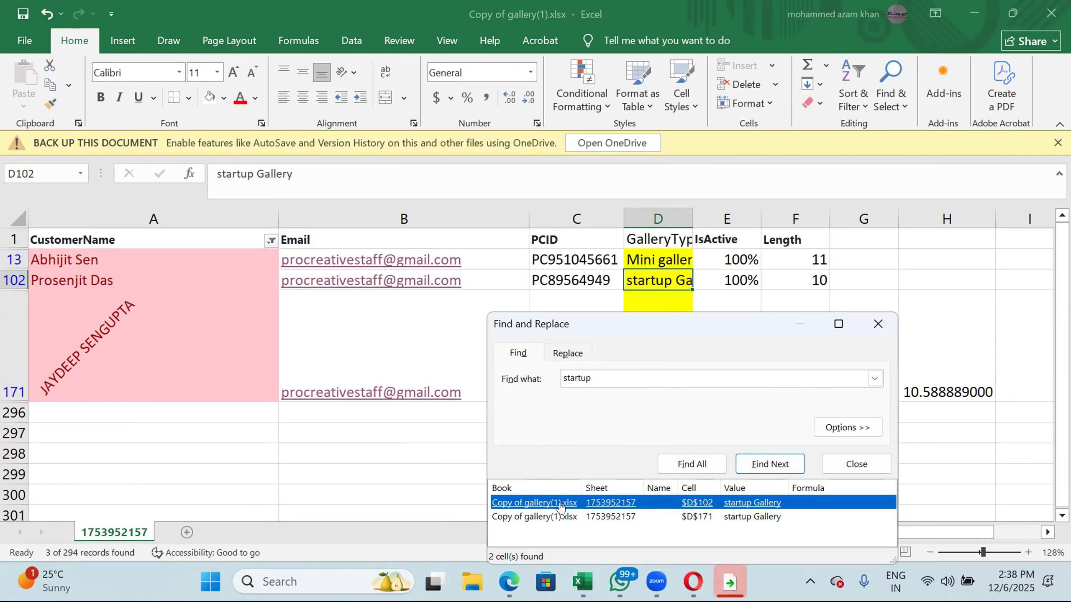
{"action": "left_click", "coordinate": [553, 517]}
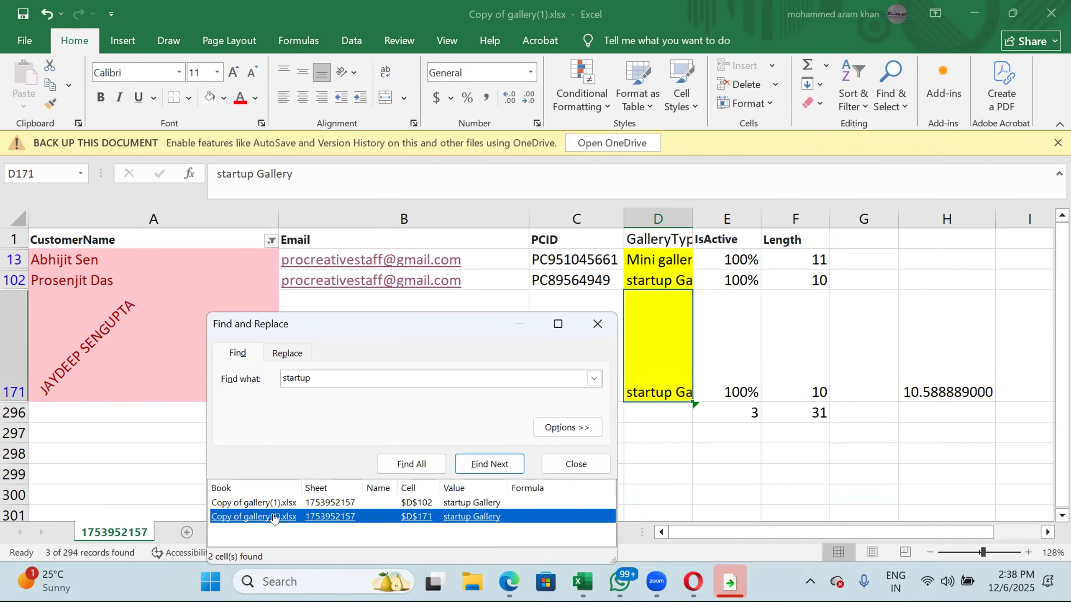
{"action": "left_click", "coordinate": [255, 501]}
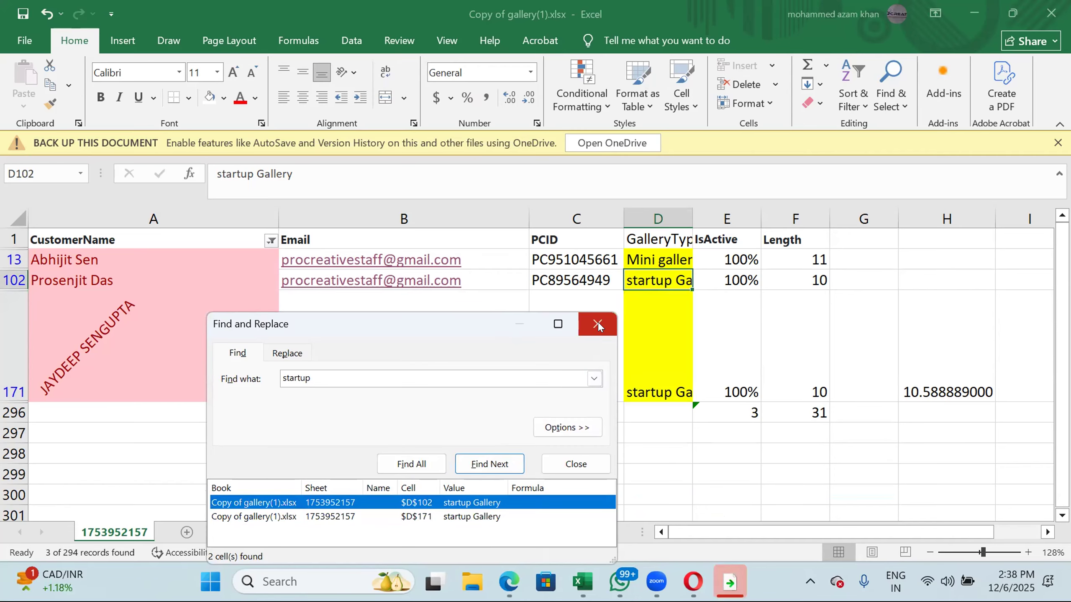
{"action": "left_click", "coordinate": [279, 353]}
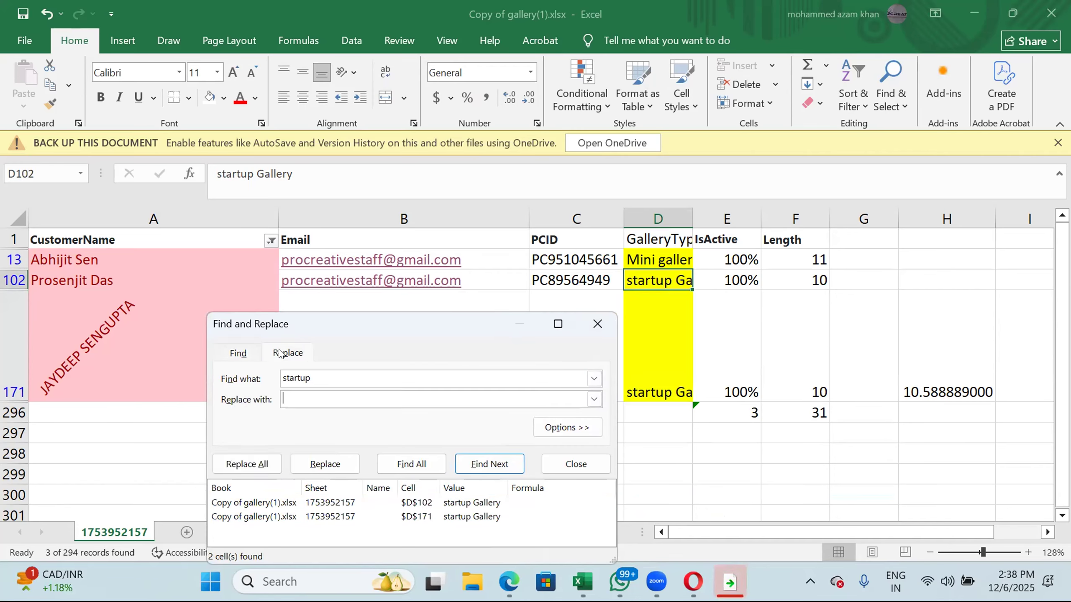
{"action": "left_click", "coordinate": [599, 322]}
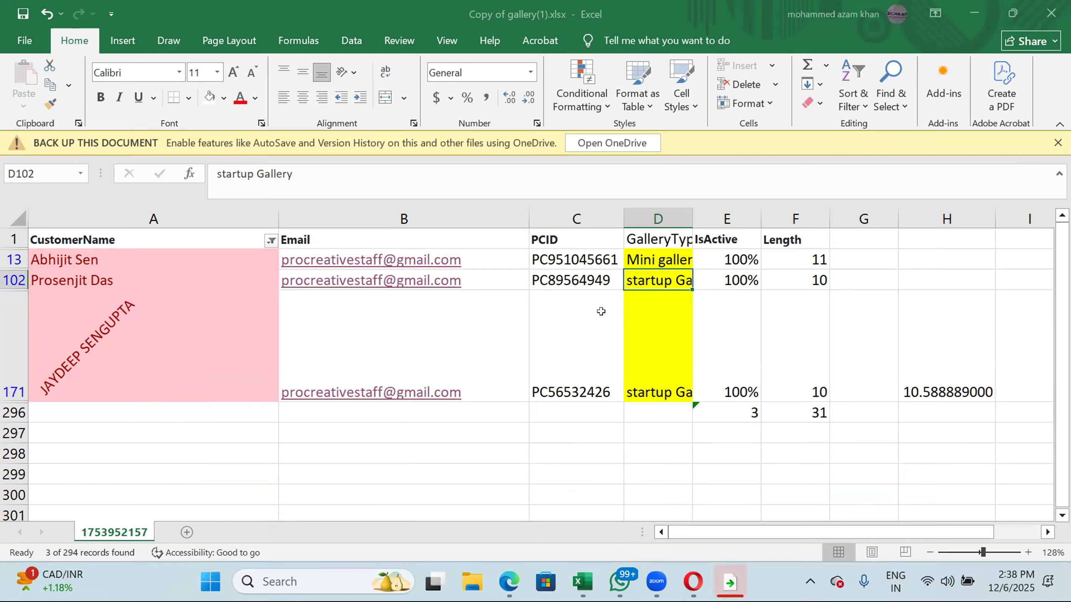
Turn off the filter on the customer list so that all records are shown.
{"action": "left_click", "coordinate": [596, 312]}
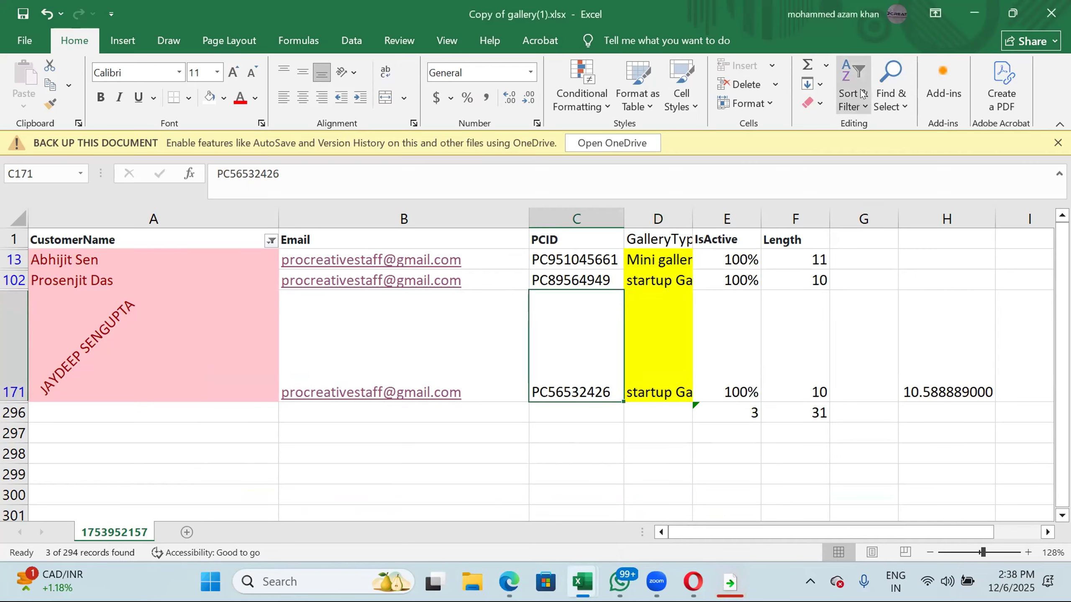
{"action": "left_click", "coordinate": [852, 100]}
{"action": "left_click", "coordinate": [859, 188]}
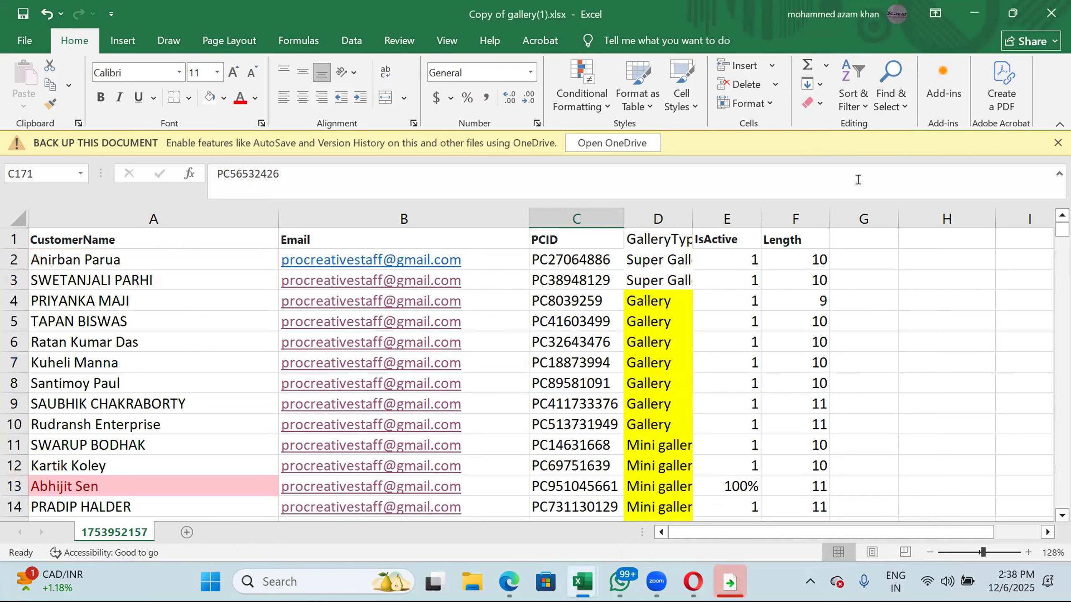
Replace every occurrence of "Mini" in the sheet with "Small".
{"action": "left_click", "coordinate": [470, 342]}
{"action": "key", "text": "ctrl+h"}
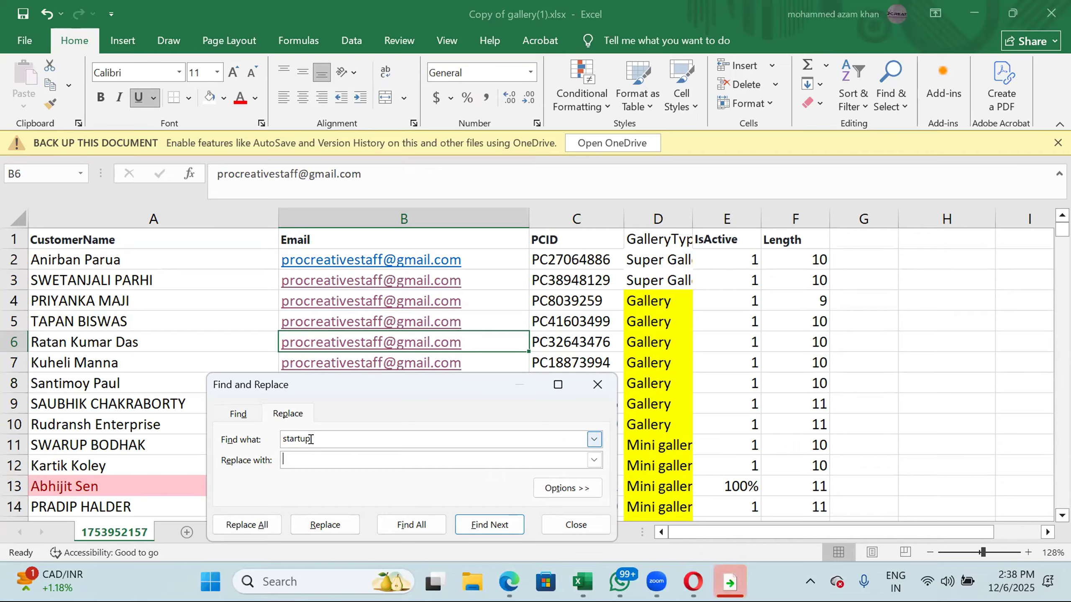
{"action": "type", "text": "Mi"}
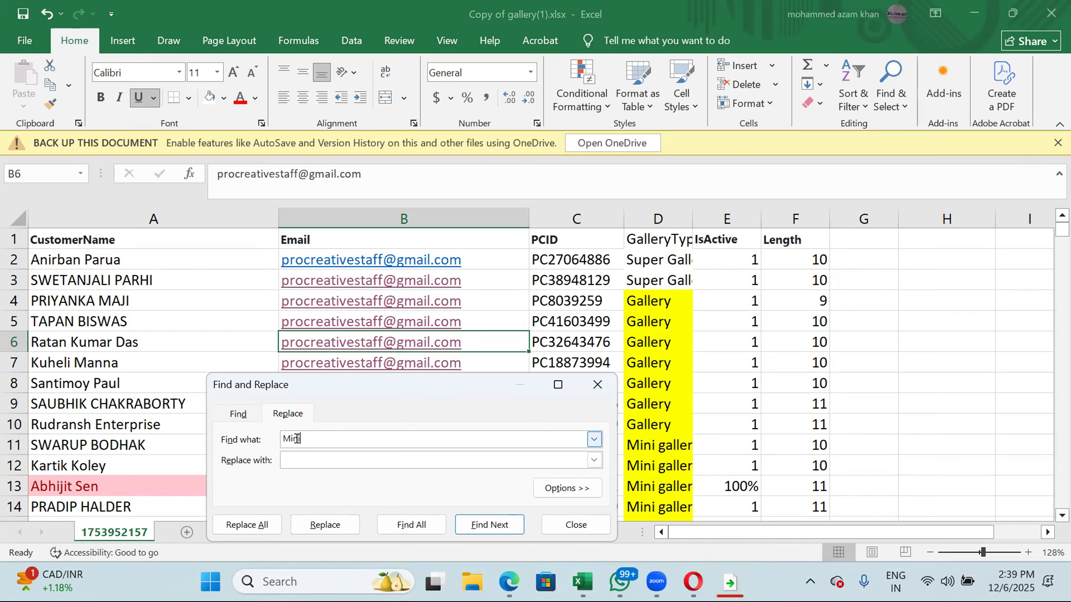
{"action": "type", "text": "ni"}
{"action": "left_click", "coordinate": [306, 462]}
{"action": "type", "text": "Small"}
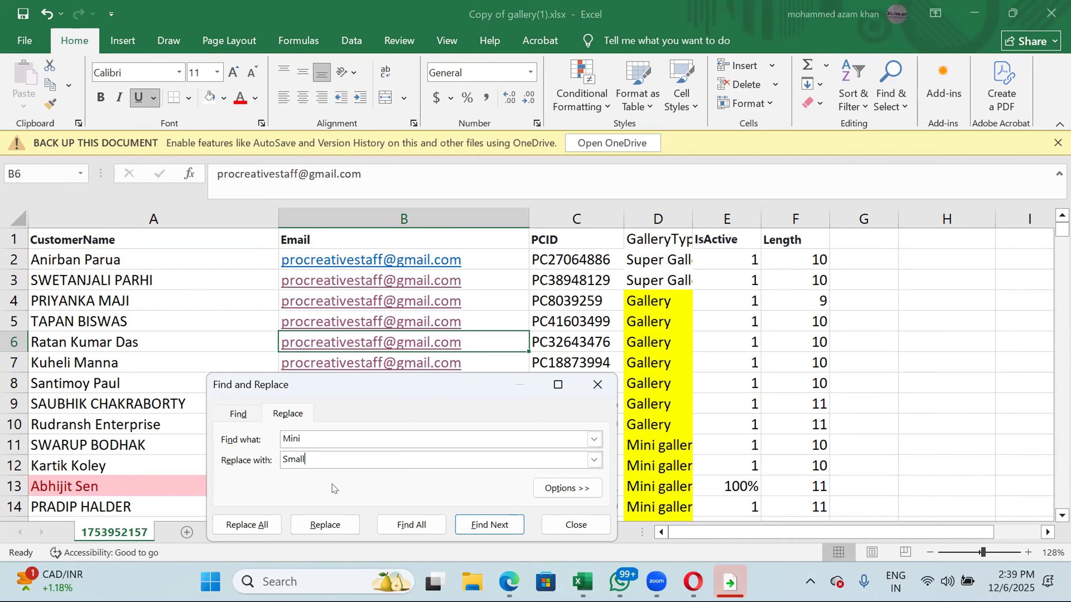
{"action": "left_click", "coordinate": [268, 526]}
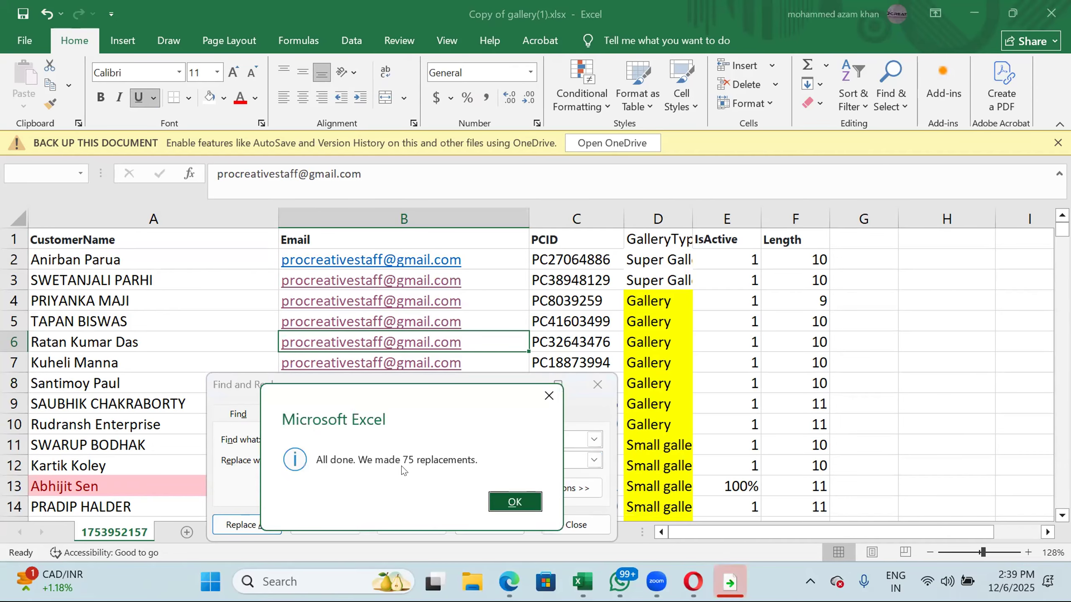
{"action": "left_click", "coordinate": [514, 499]}
{"action": "left_click", "coordinate": [599, 383]}
Check the replaced gallery types in column D from row 11 down to row 85.
{"action": "left_click", "coordinate": [661, 434]}
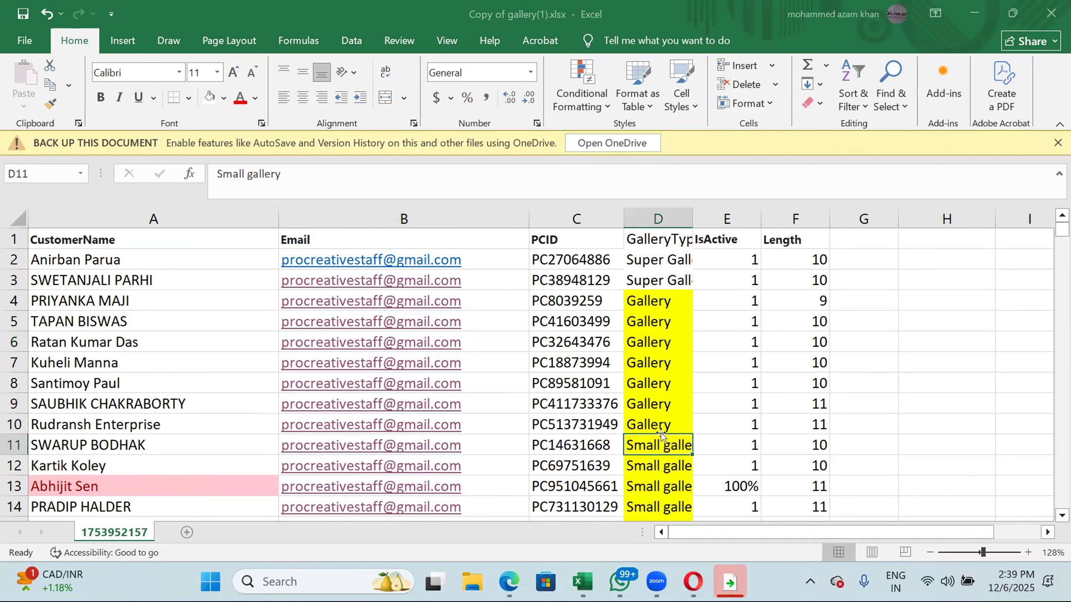
{"action": "left_click", "coordinate": [648, 460]}
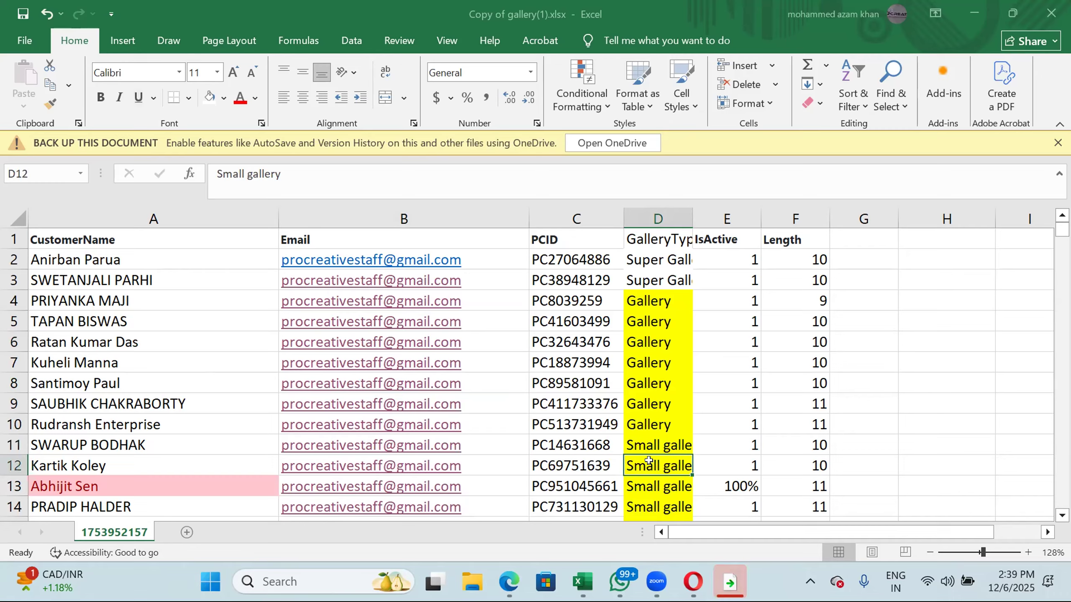
{"action": "scroll", "coordinate": [649, 460], "scroll_direction": "down", "scroll_amount": 6}
{"action": "scroll", "coordinate": [648, 460], "scroll_direction": "down", "scroll_amount": 18}
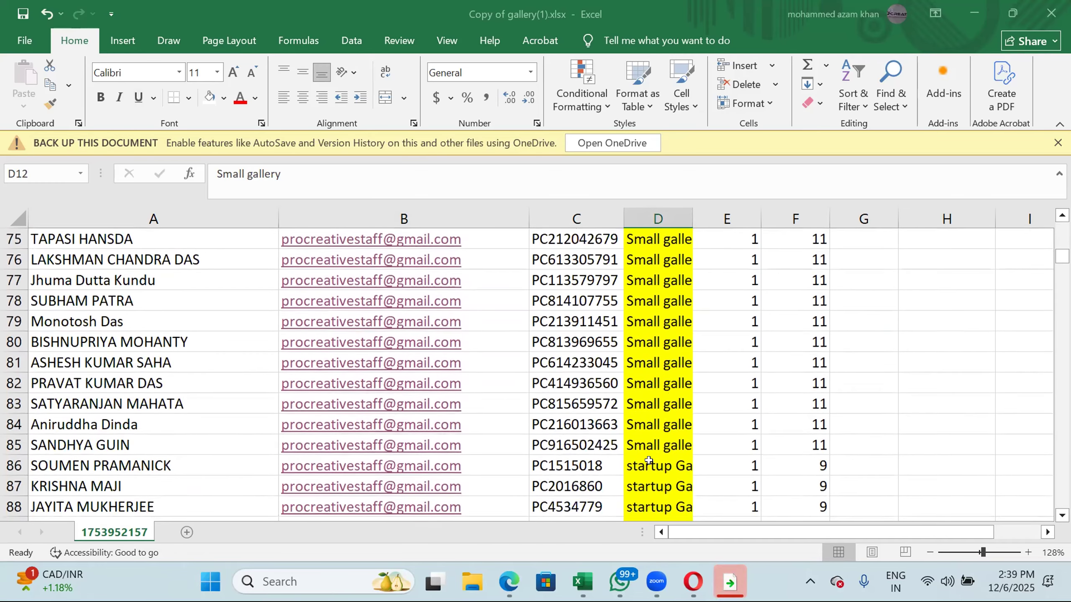
{"action": "scroll", "coordinate": [648, 460], "scroll_direction": "down", "scroll_amount": 3}
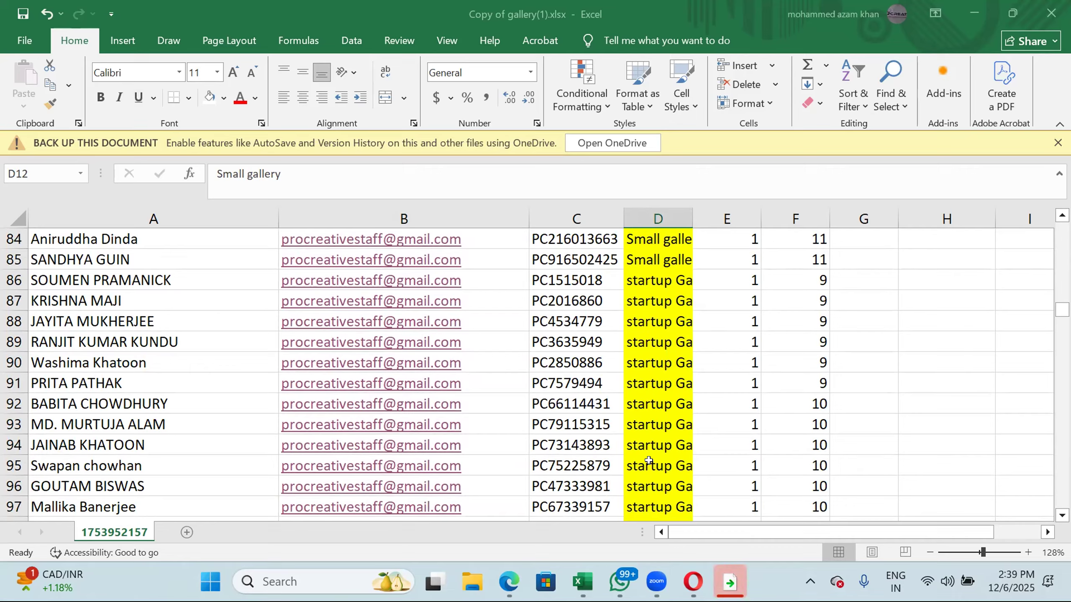
{"action": "left_click", "coordinate": [660, 265]}
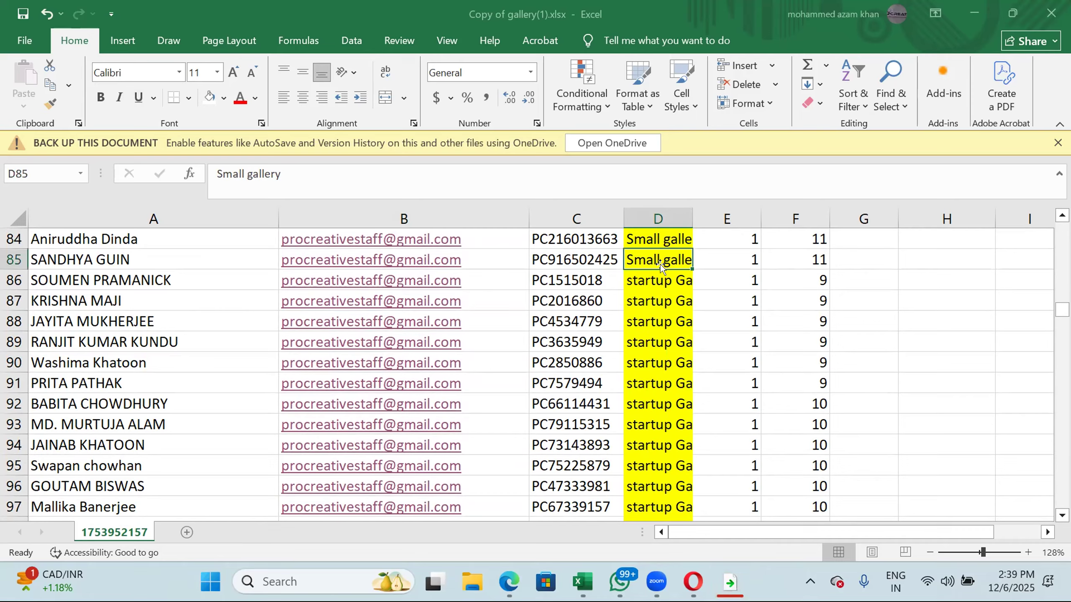
Use Go To to jump from C88 to cell A2 and back to C88, and return to the start of the list.
{"action": "left_click", "coordinate": [548, 319]}
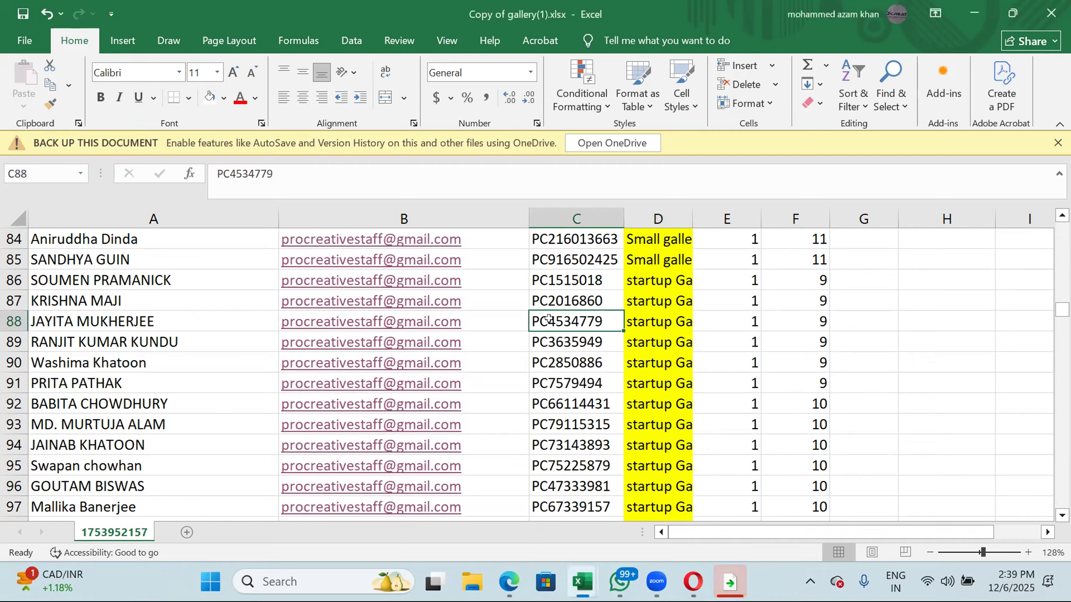
{"action": "key", "text": "ctrl+g"}
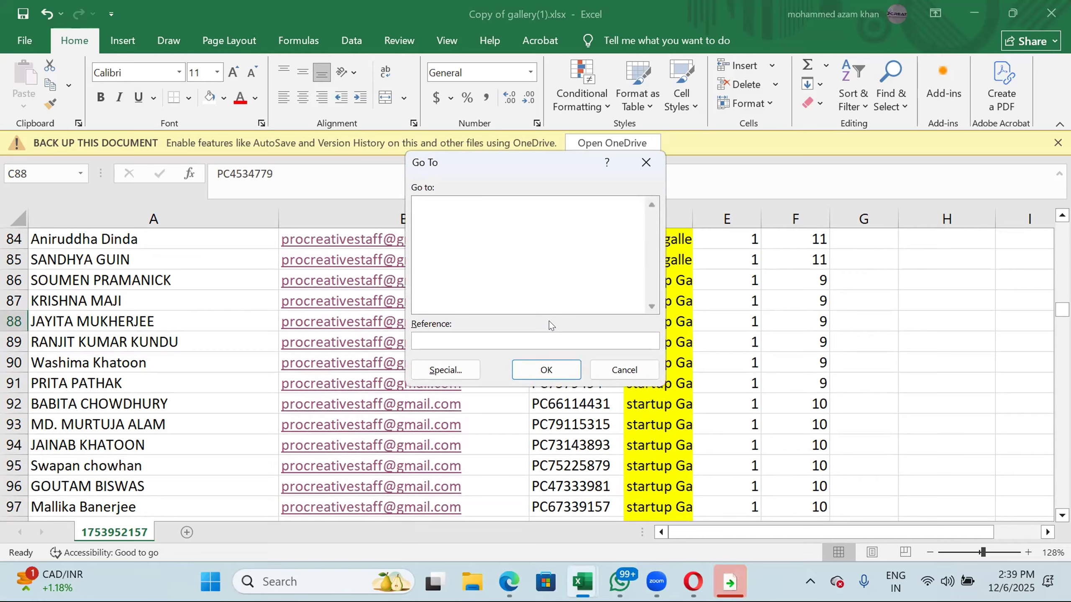
{"action": "type", "text": "a2"}
{"action": "key", "text": "Return"}
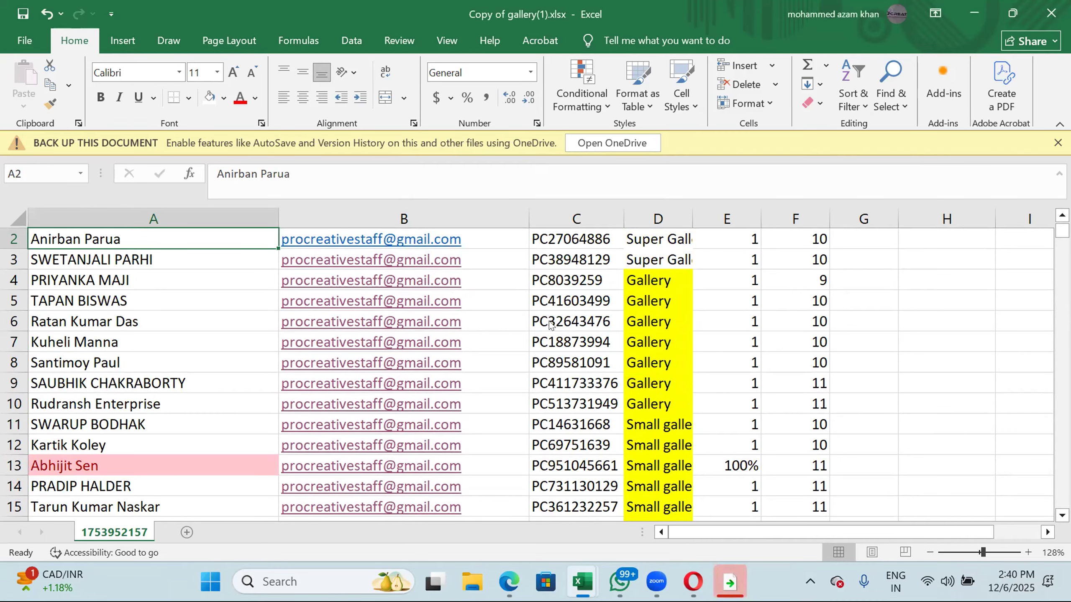
{"action": "key", "text": "ctrl+g"}
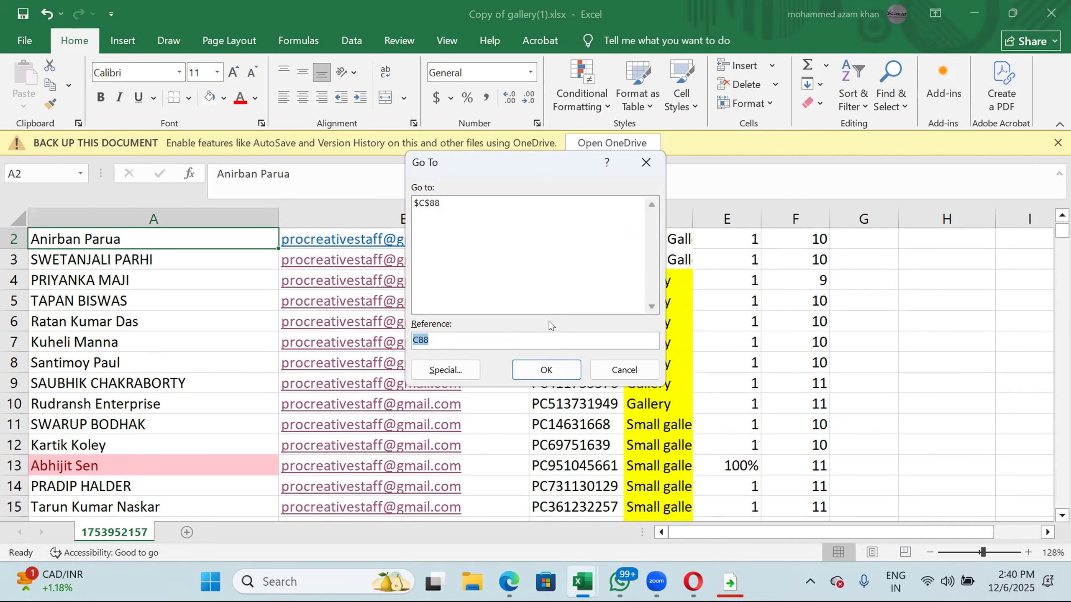
{"action": "left_click", "coordinate": [547, 370]}
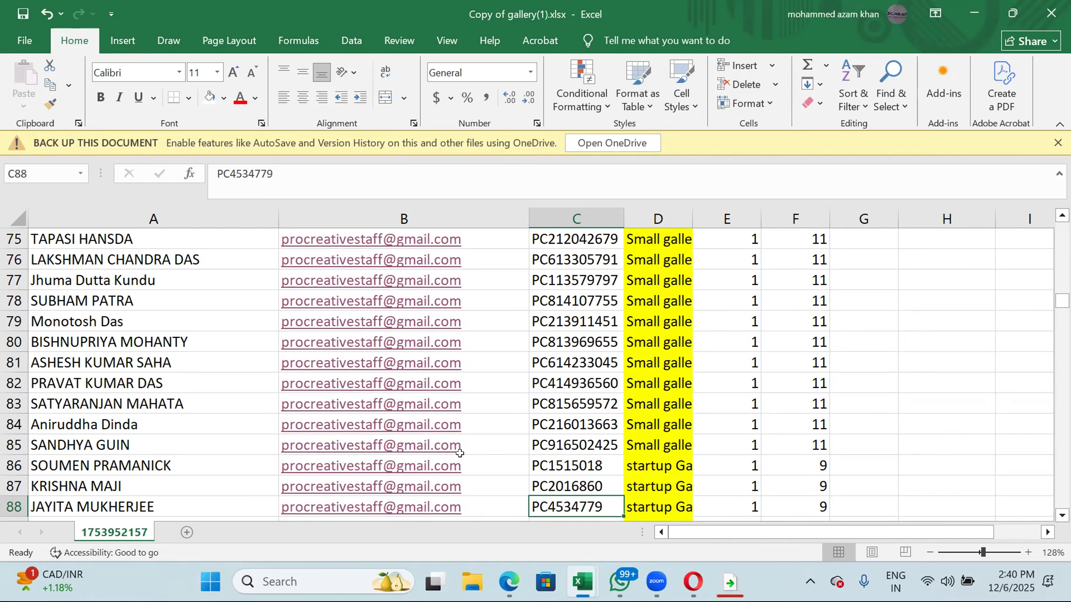
{"action": "scroll", "coordinate": [443, 392], "scroll_direction": "up", "scroll_amount": 18}
{"action": "scroll", "coordinate": [443, 392], "scroll_direction": "up", "scroll_amount": 7}
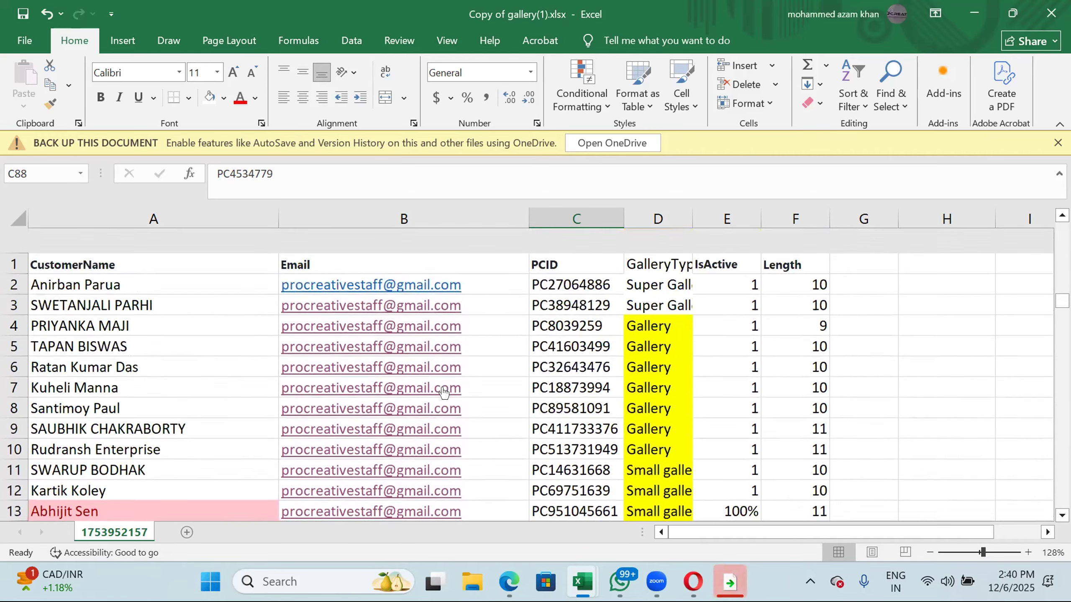
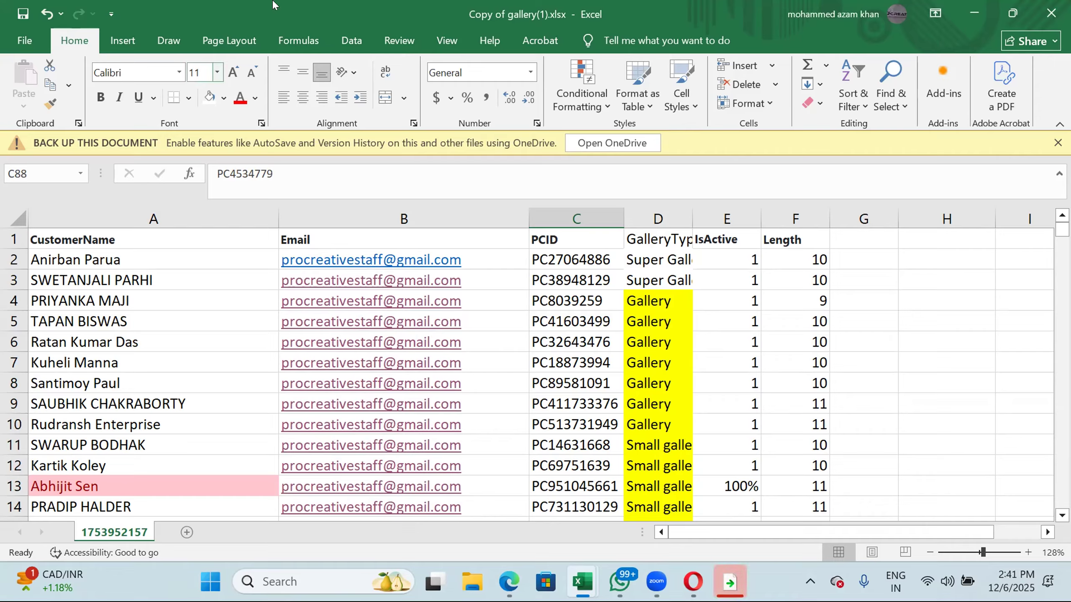
{"action": "left_click", "coordinate": [308, 41]}
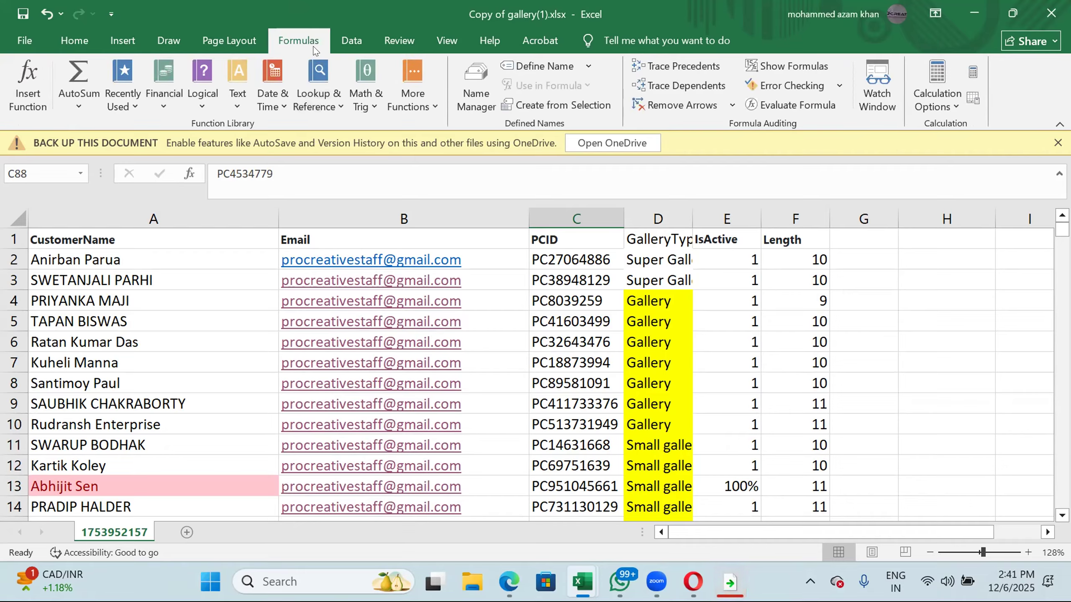
{"action": "left_click", "coordinate": [163, 100]}
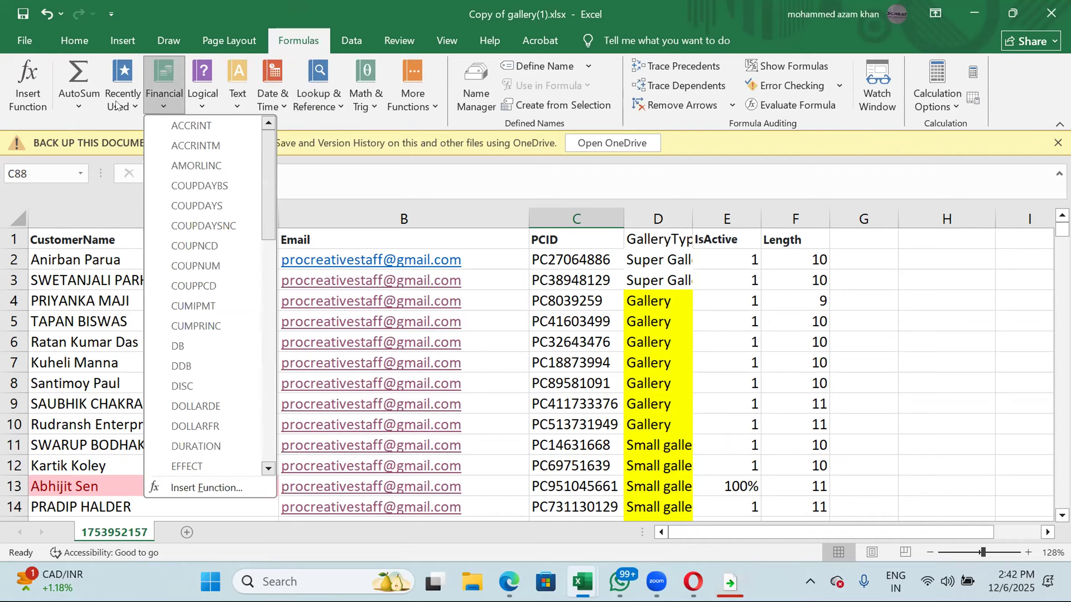
{"action": "left_click", "coordinate": [203, 106]}
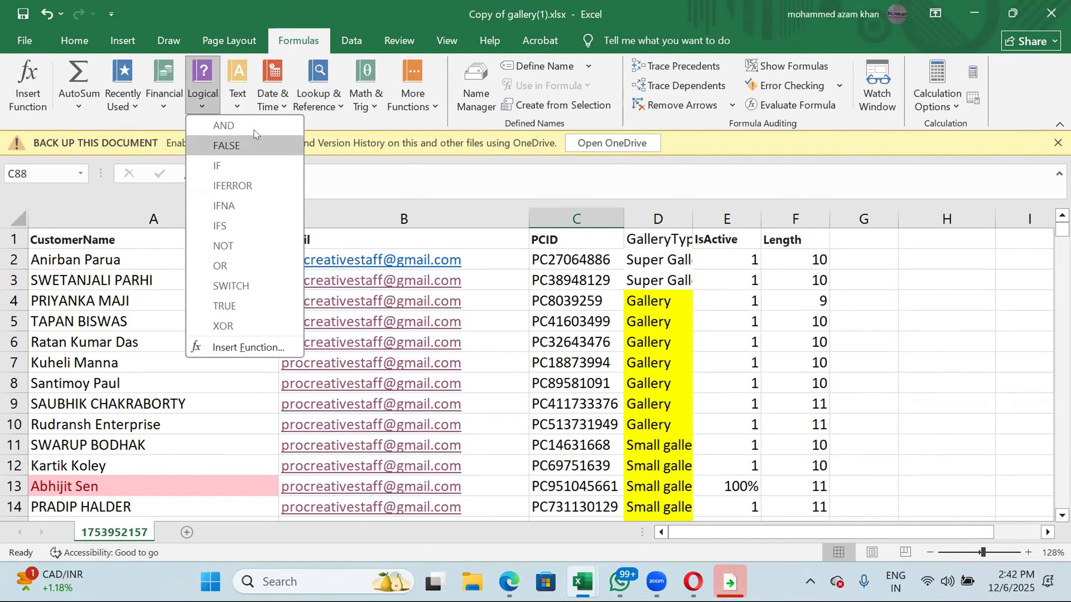
{"action": "left_click", "coordinate": [238, 100]}
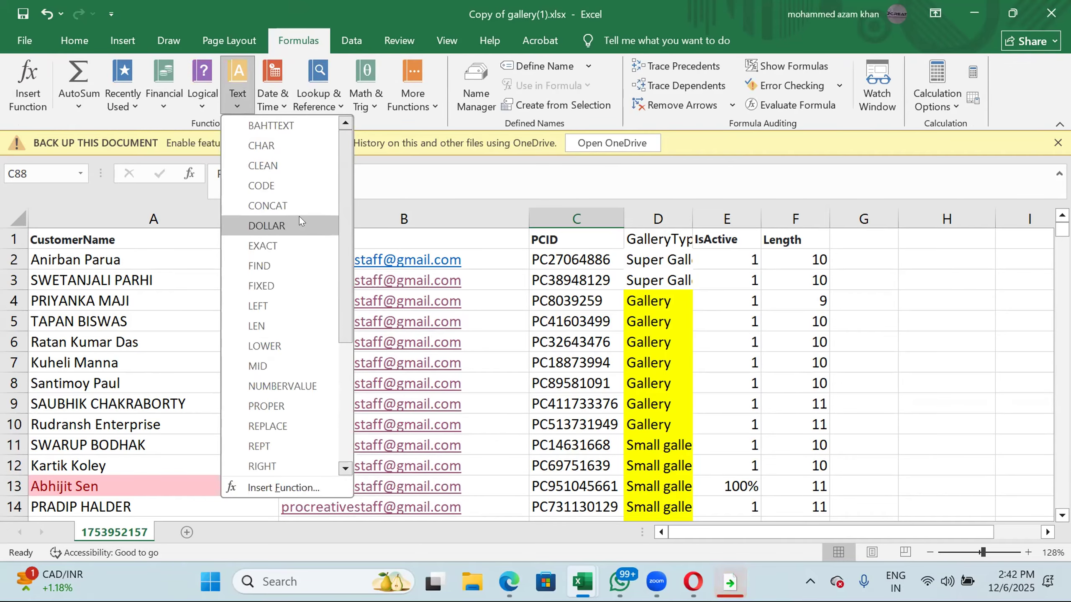
{"action": "left_click", "coordinate": [146, 371]}
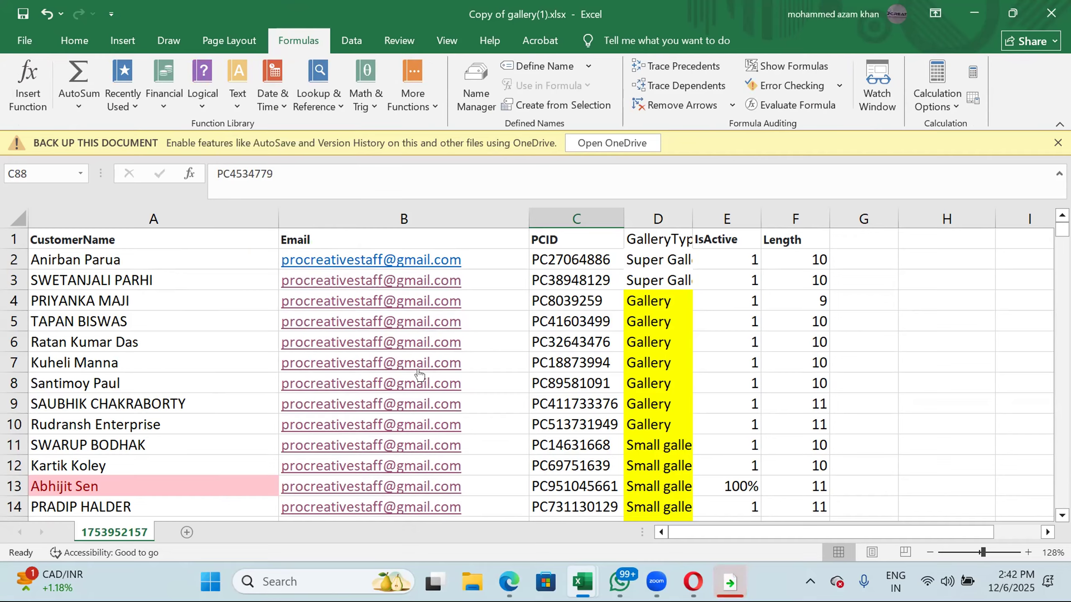
Try to enter a LEN formula in cell G2 that counts the characters of a first name enclosed in single quotation marks.
{"action": "left_click", "coordinate": [880, 253]}
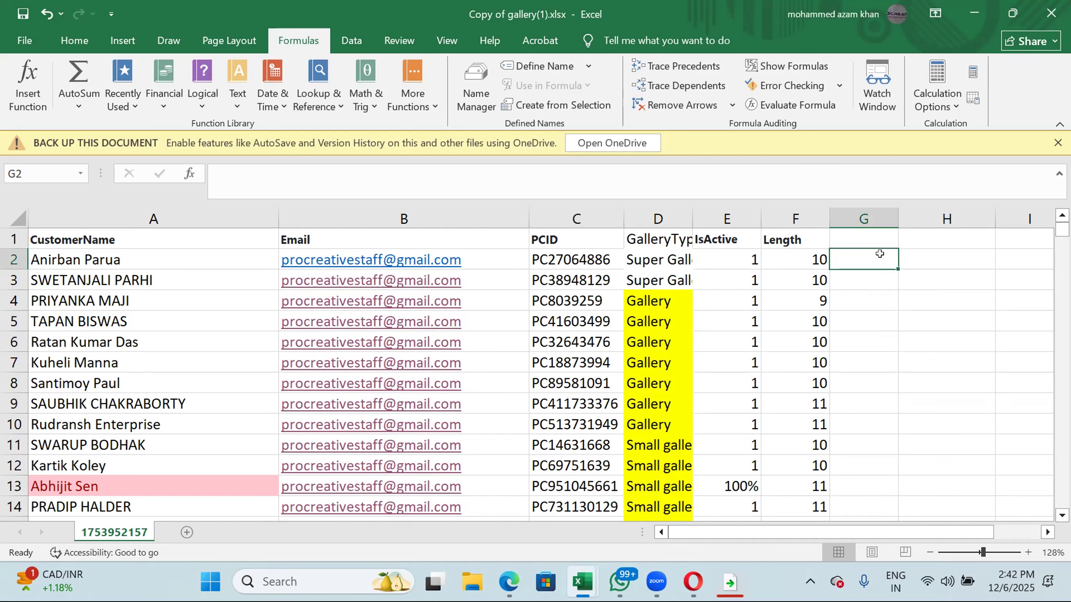
{"action": "type", "text": "="}
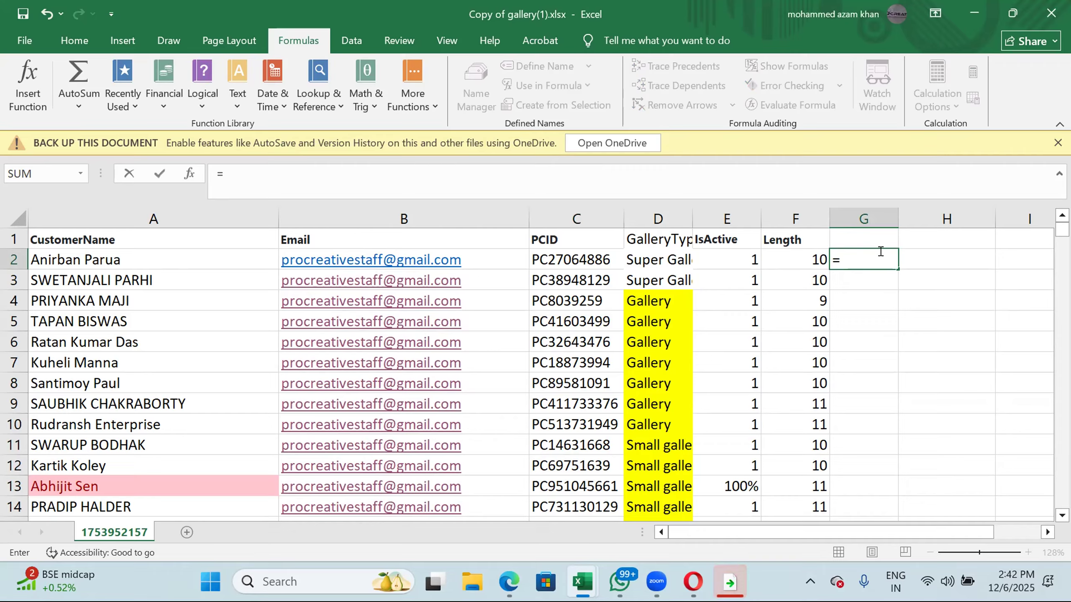
{"action": "type", "text": "l"}
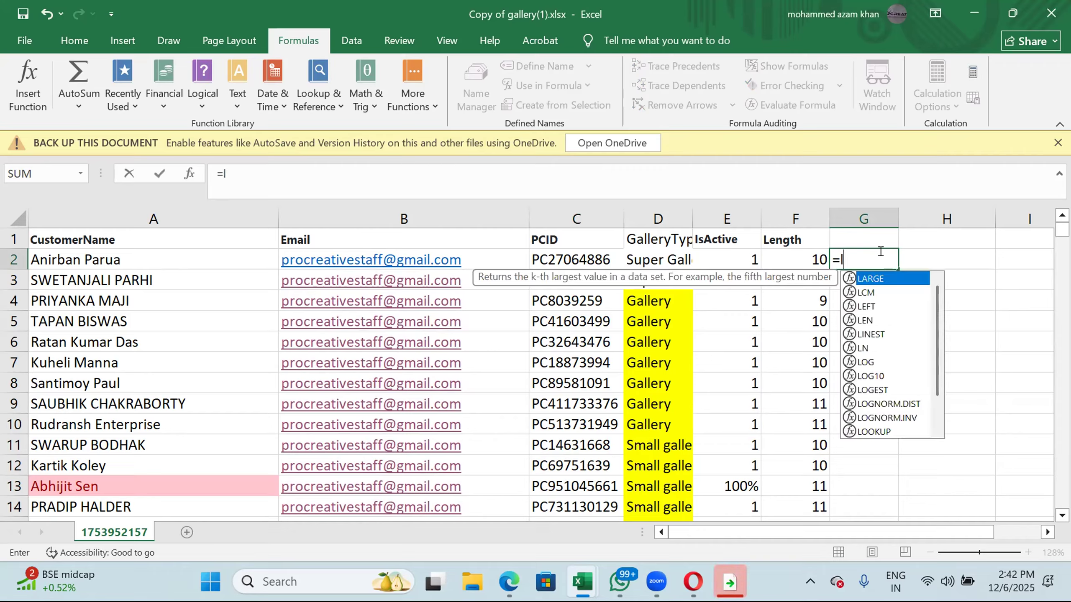
{"action": "type", "text": "e"}
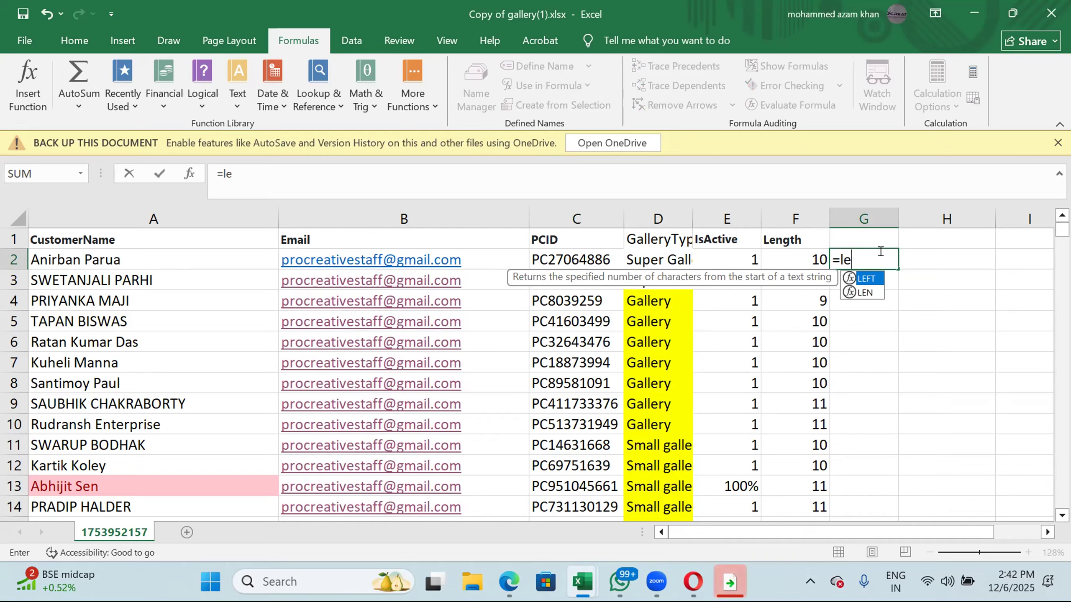
{"action": "type", "text": "n"}
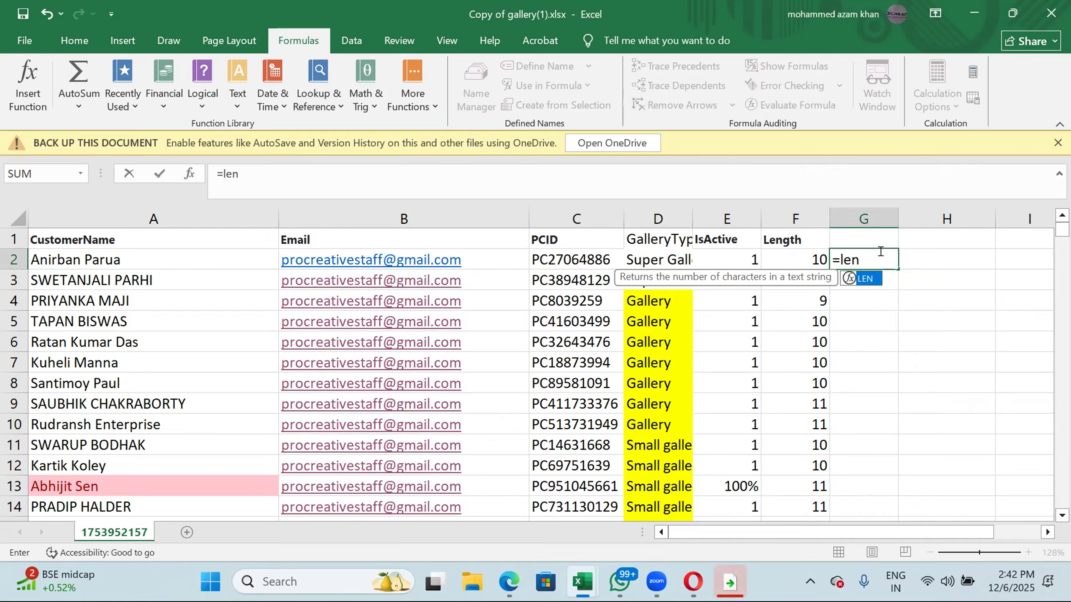
{"action": "type", "text": "("}
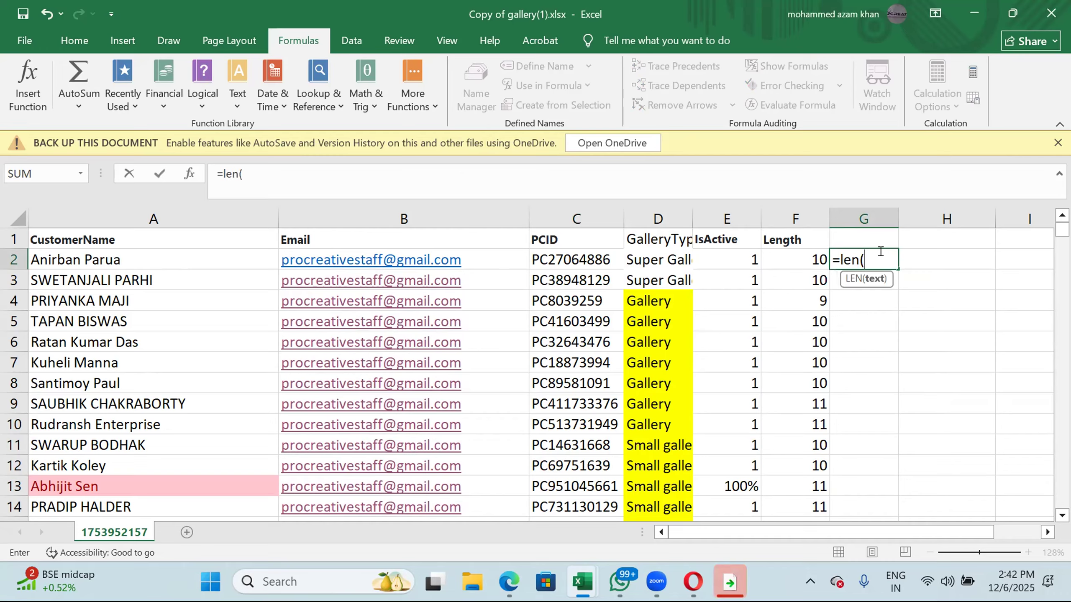
{"action": "left_click", "coordinate": [880, 251]}
{"action": "type", "text": "'"}
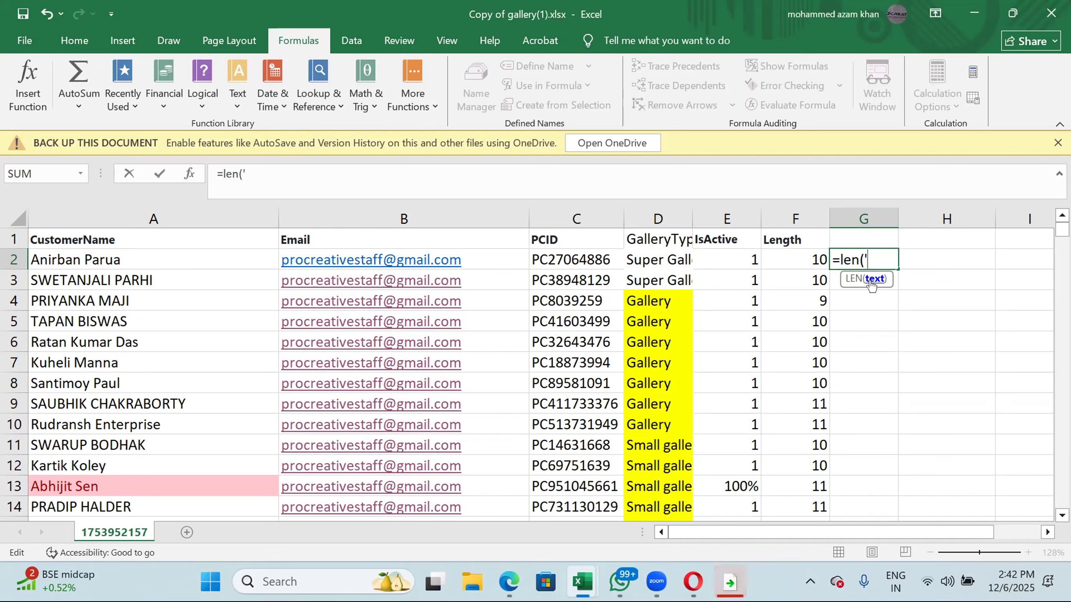
{"action": "type", "text": "Azam"}
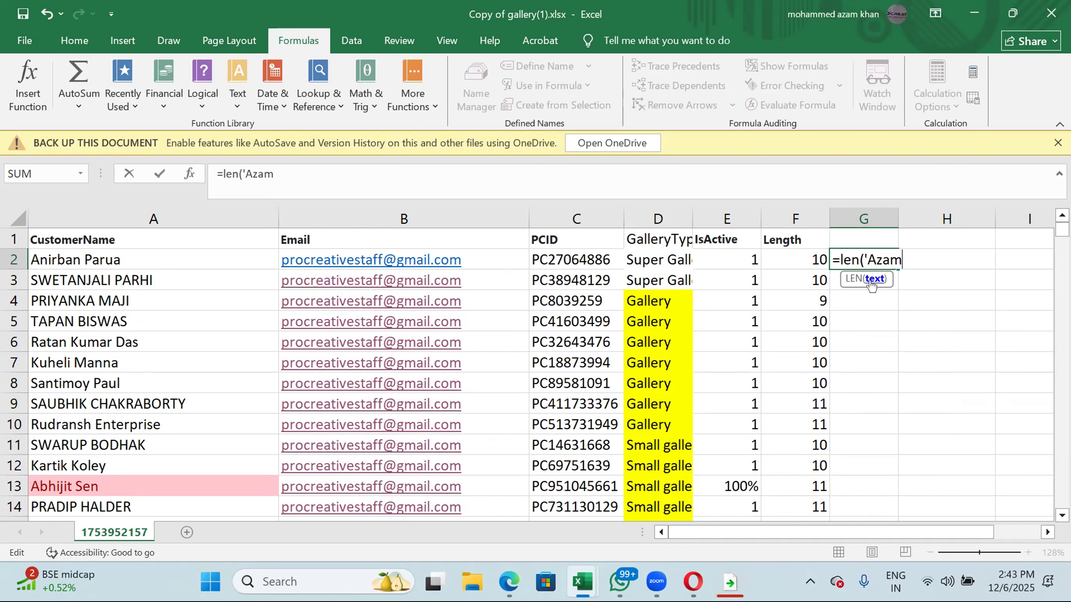
{"action": "type", "text": "')"}
{"action": "key", "text": "Return"}
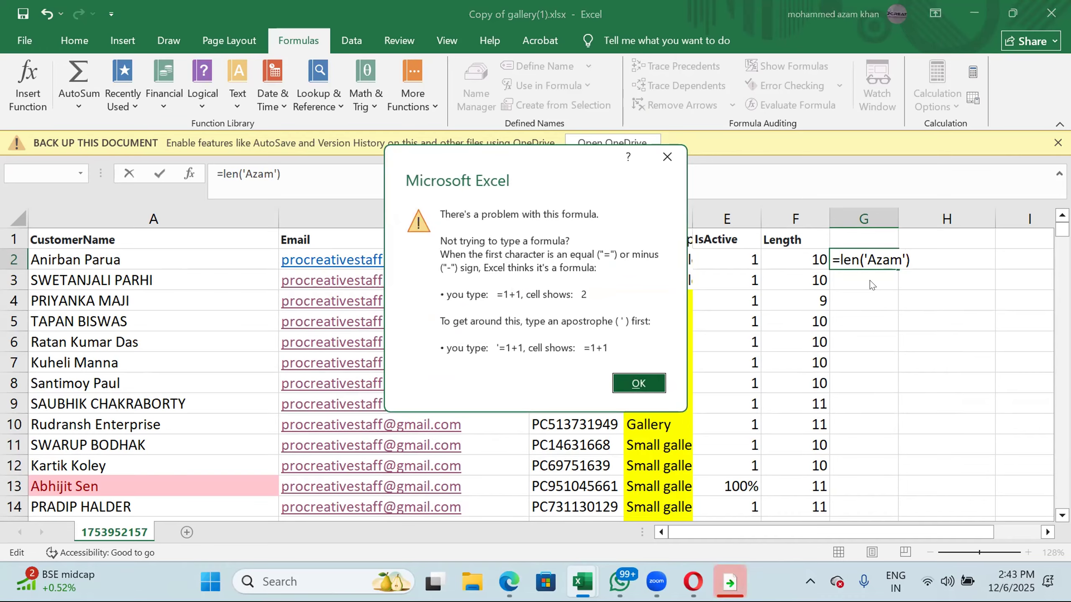
{"action": "key", "text": "Return"}
Remove both single quotation marks around the name in G2's LEN formula and commit it.
{"action": "key", "text": "Right"}
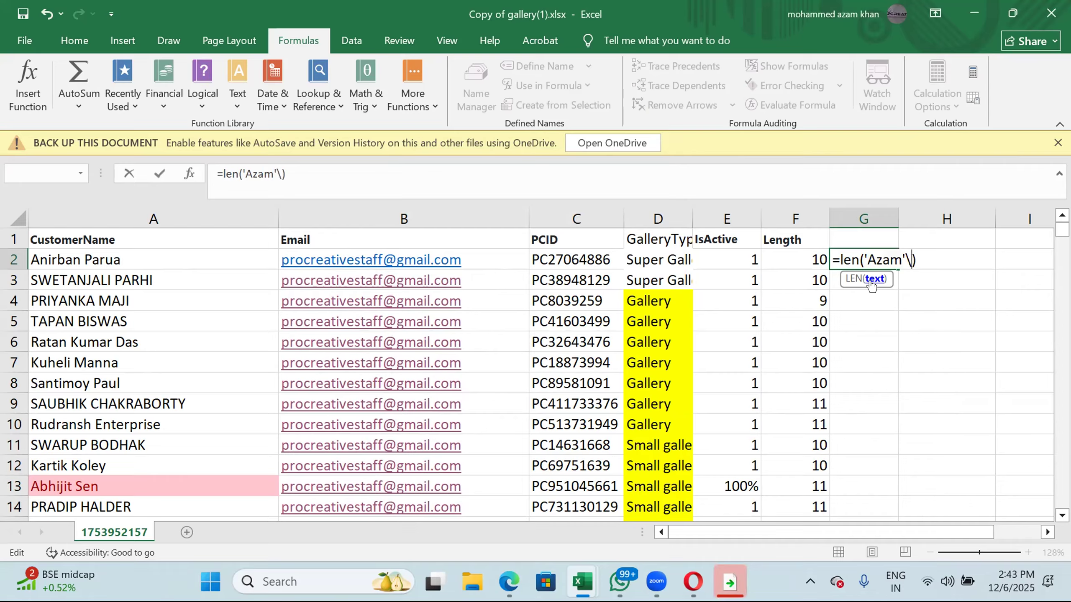
{"action": "key", "text": "BackSpace"}
{"action": "key", "text": "Left"}
{"action": "key", "text": "Left"}
{"action": "key", "text": "Left"}
{"action": "key", "text": "Left"}
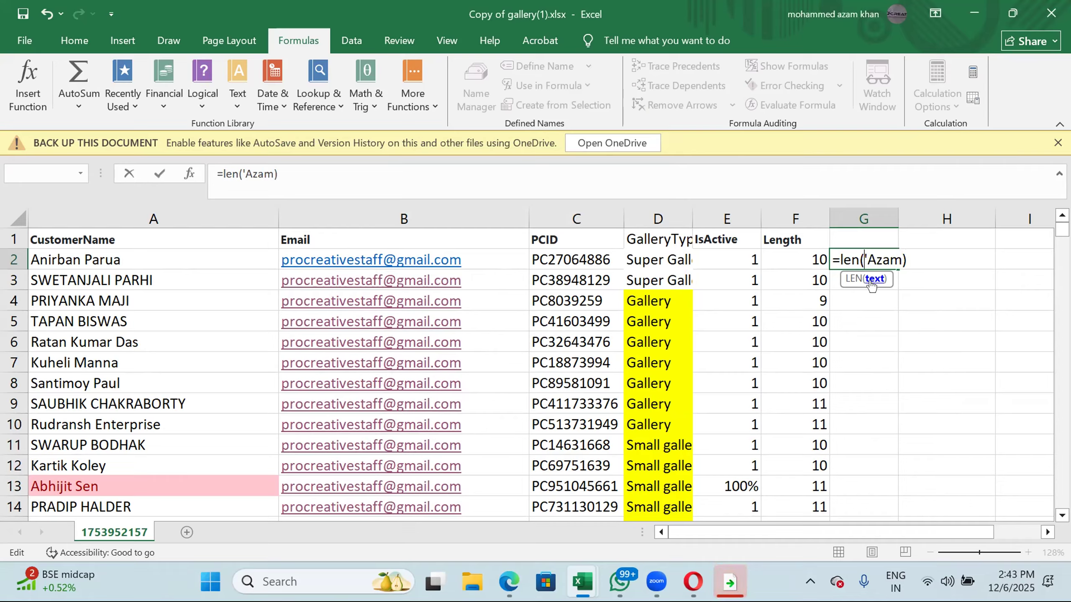
{"action": "key", "text": "BackSpace"}
{"action": "key", "text": "Return"}
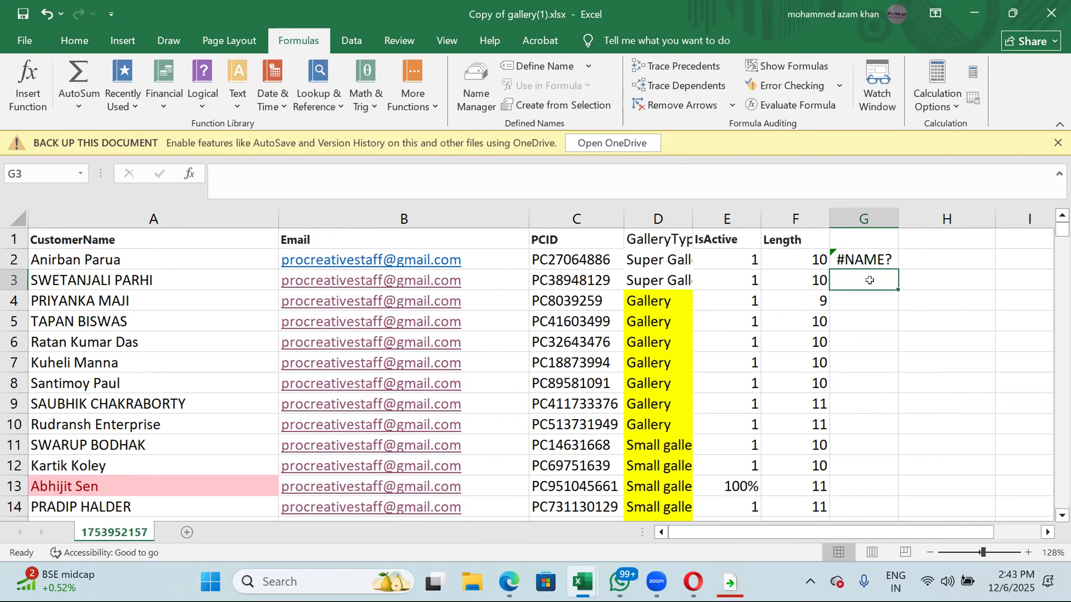
Enclose the name in G2's LEN formula in double quotation marks and commit the formula.
{"action": "left_click", "coordinate": [858, 259]}
{"action": "double_click", "coordinate": [855, 259]}
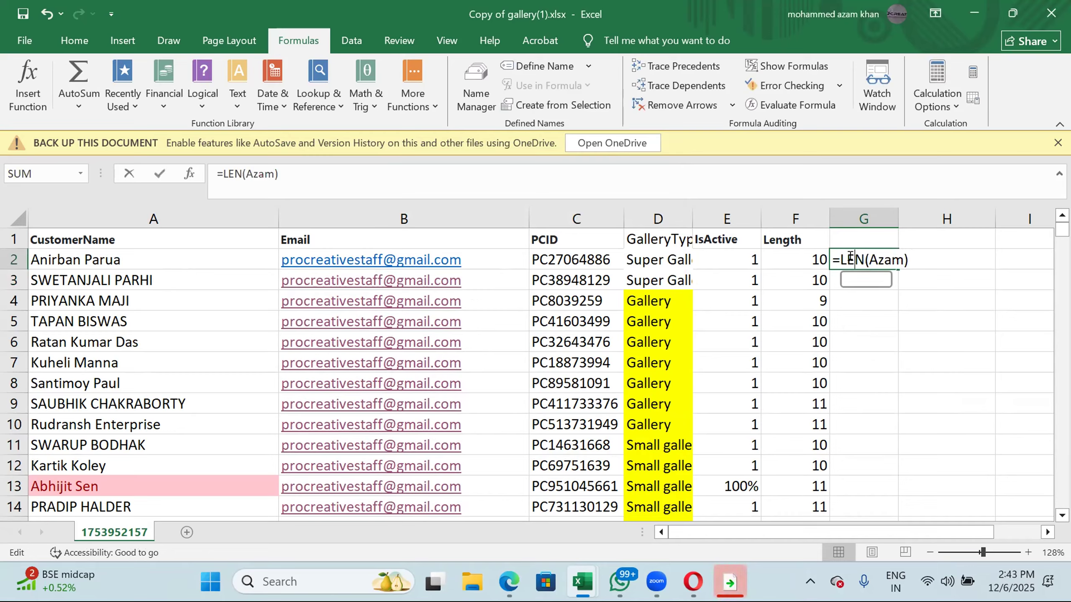
{"action": "left_click", "coordinate": [869, 258]}
{"action": "type", "text": "\""}
{"action": "key", "text": "Right"}
{"action": "key", "text": "Right"}
{"action": "key", "text": "Right"}
{"action": "key", "text": "Right"}
{"action": "key", "text": "Right"}
{"action": "type", "text": "\""}
{"action": "key", "text": "Return"}
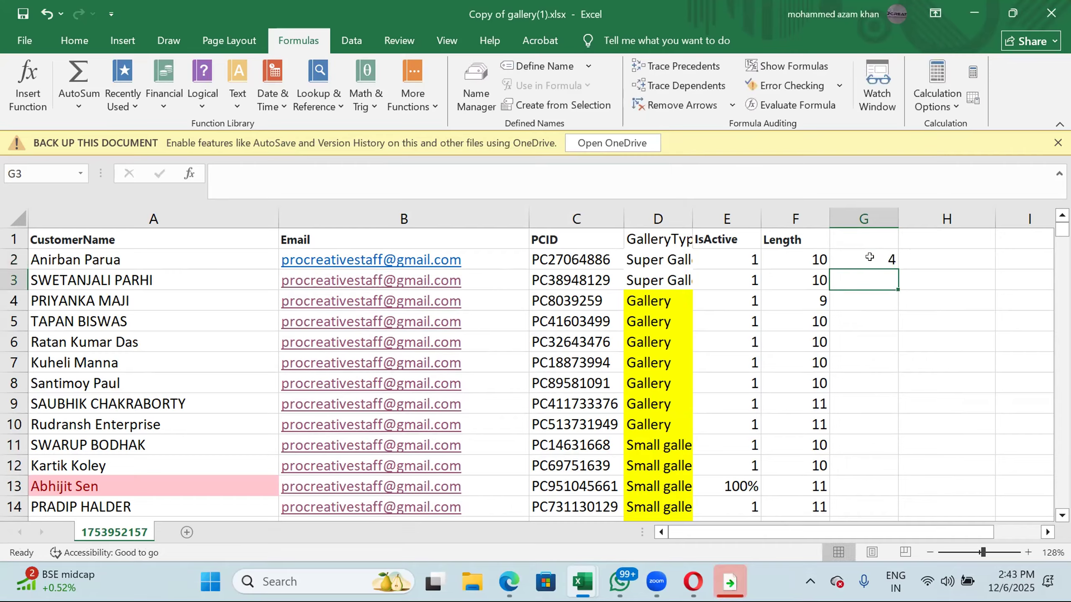
Review the LEN formula in cell G2 and leave the cell with its formula intact.
{"action": "left_click", "coordinate": [869, 257]}
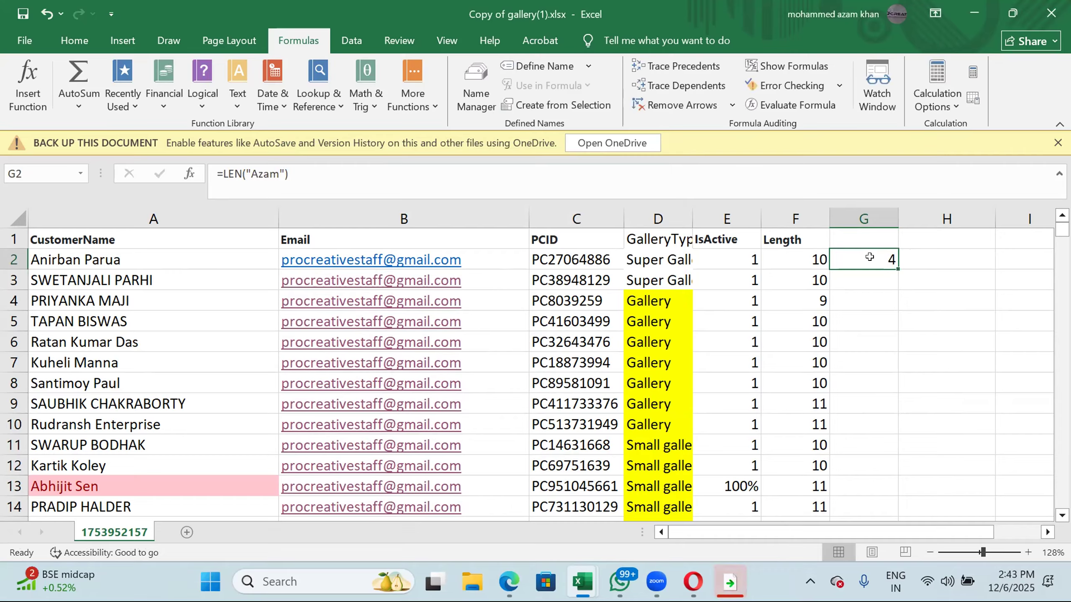
{"action": "double_click", "coordinate": [869, 257]}
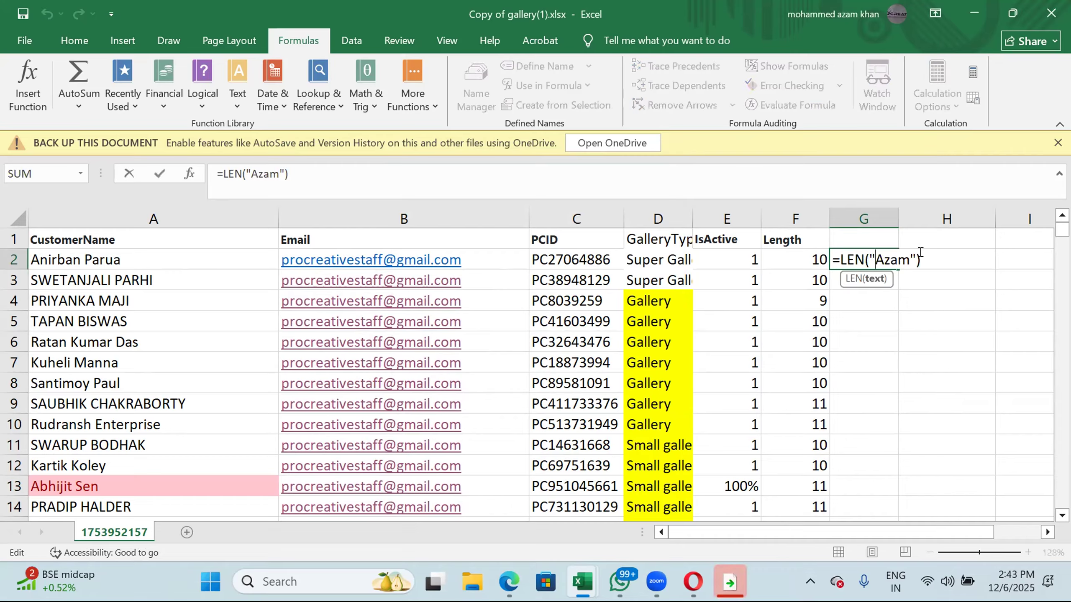
{"action": "key", "text": "Return"}
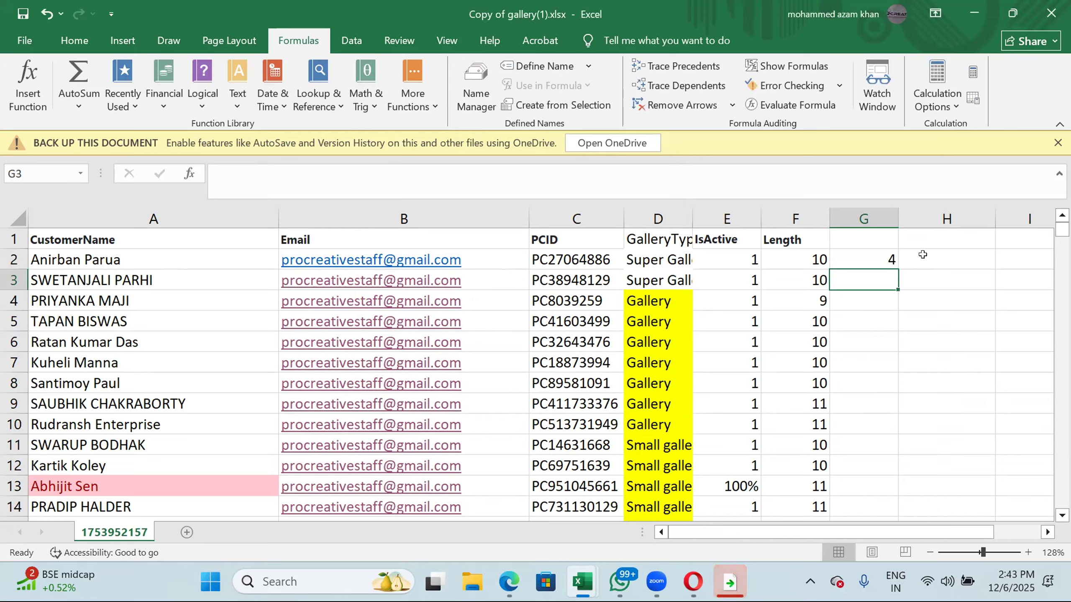
Enter =LEFT(A2,5) in cell H2 to extract the first five characters of the customer name.
{"action": "key", "text": "Right"}
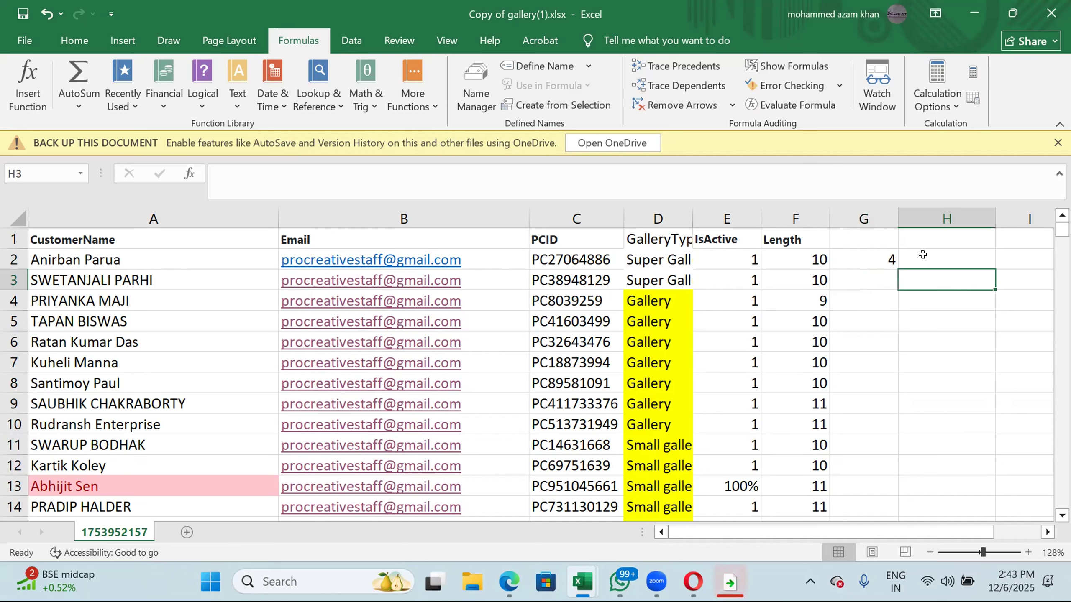
{"action": "key", "text": "Up"}
{"action": "type", "text": "=left"}
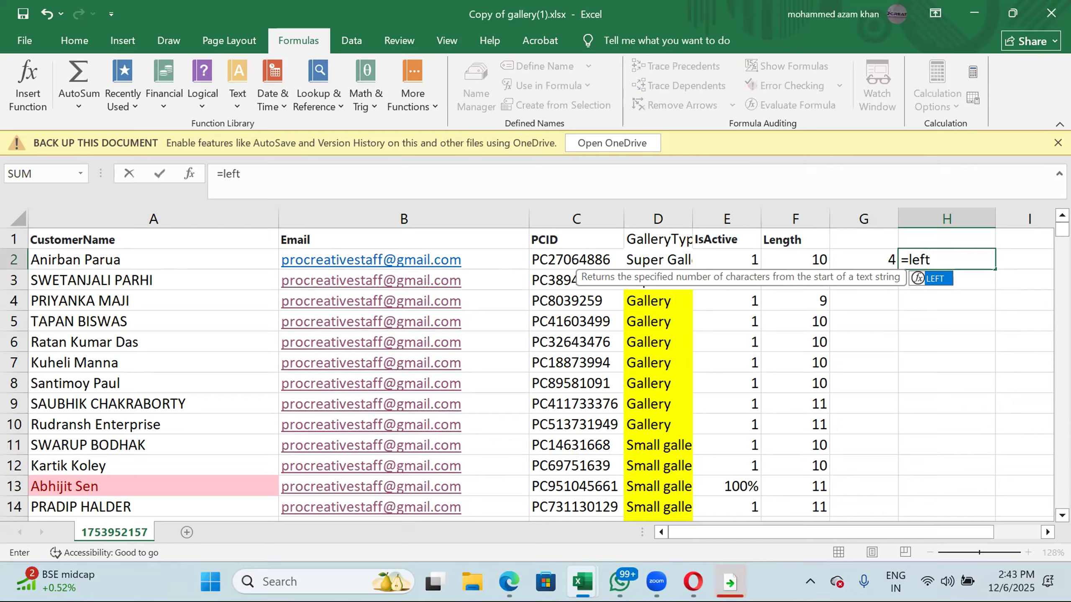
{"action": "type", "text": "("}
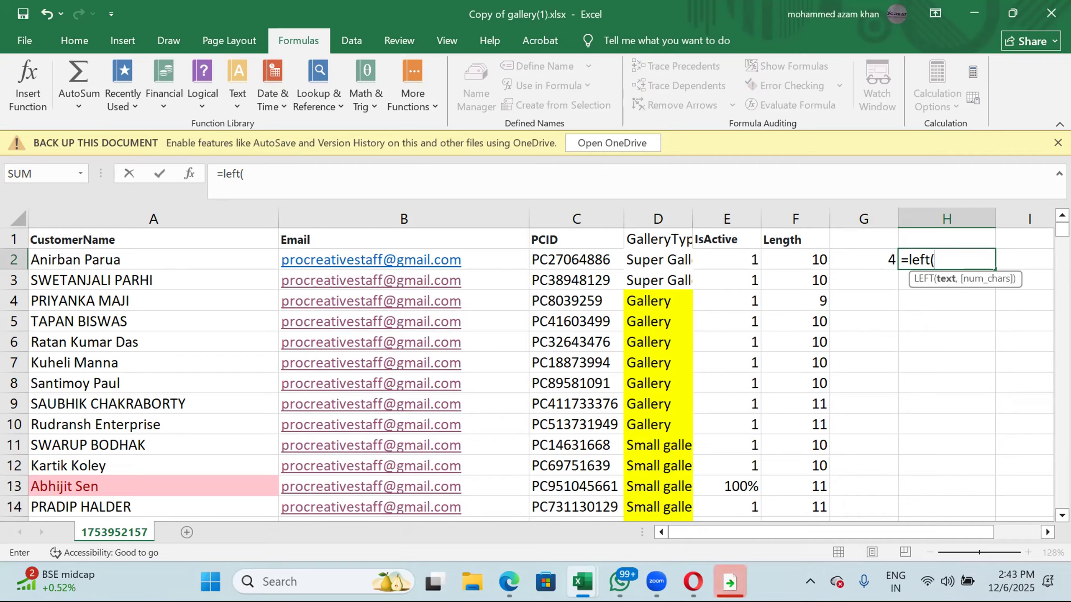
{"action": "left_click", "coordinate": [209, 256]}
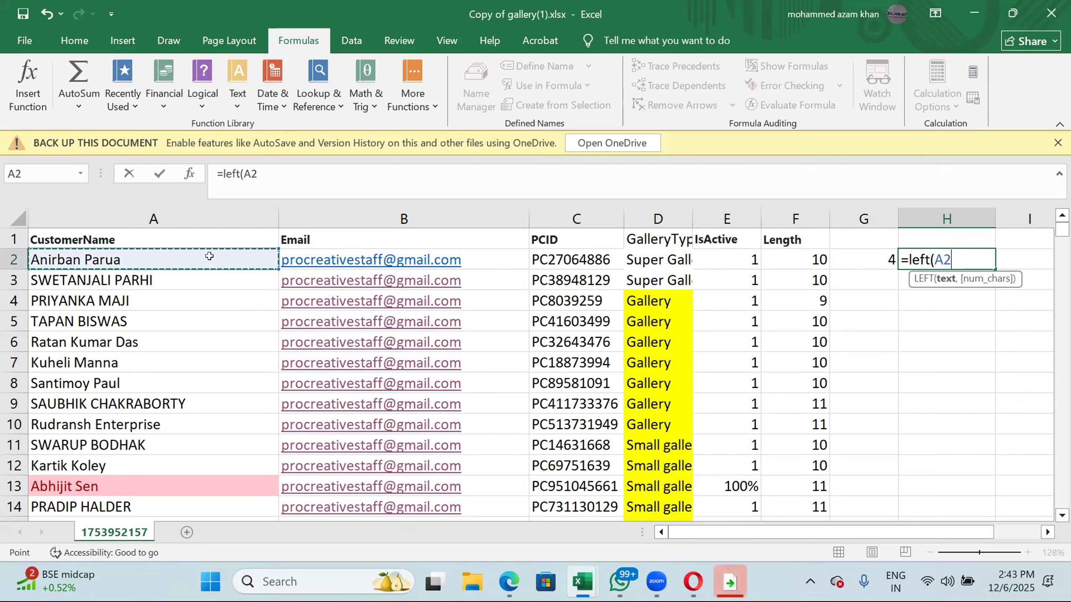
{"action": "type", "text": ","}
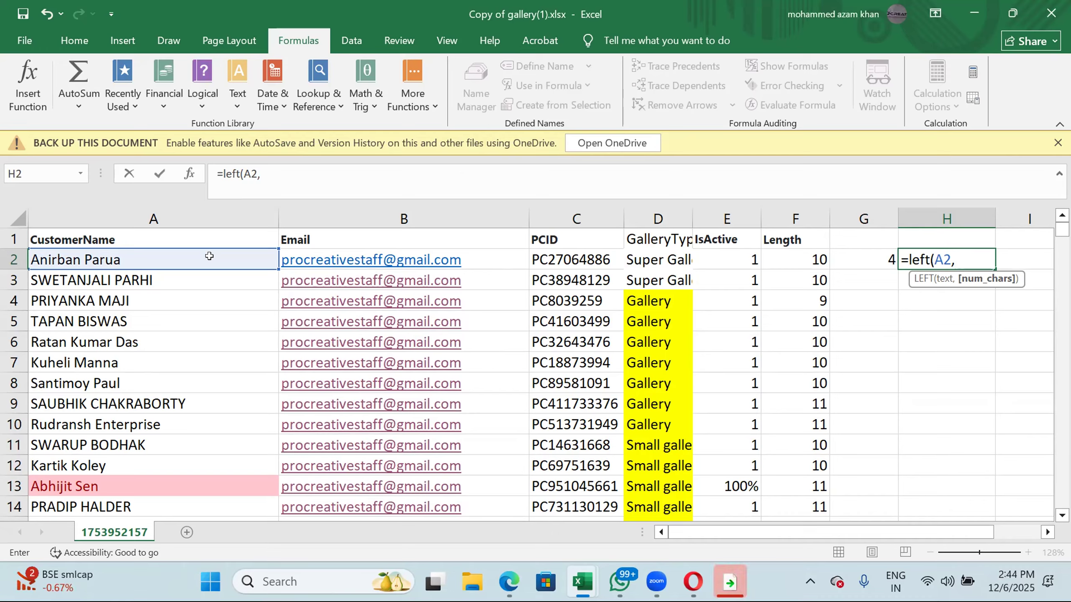
{"action": "type", "text": "5)"}
{"action": "key", "text": "Return"}
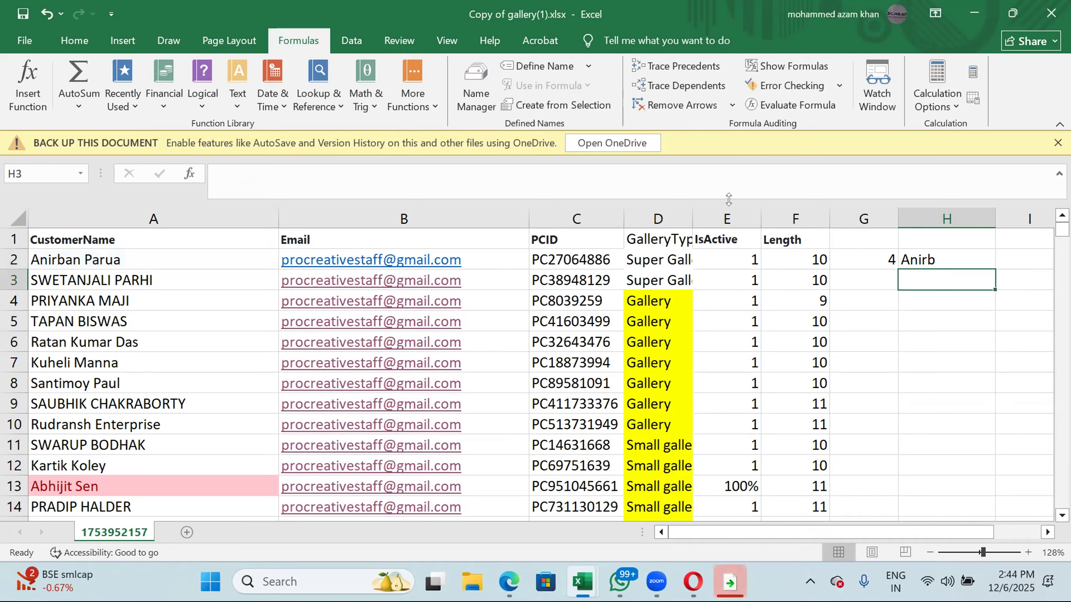
Open the LEFT formula in H2 for editing and bring up the help article on the LEFT function.
{"action": "left_click", "coordinate": [946, 258]}
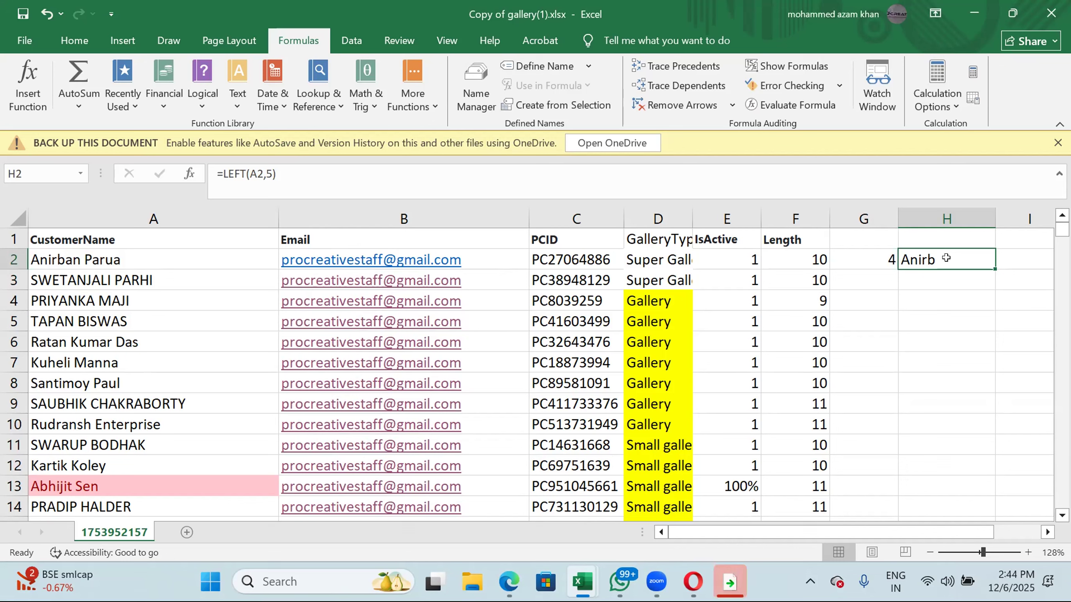
{"action": "double_click", "coordinate": [946, 258]}
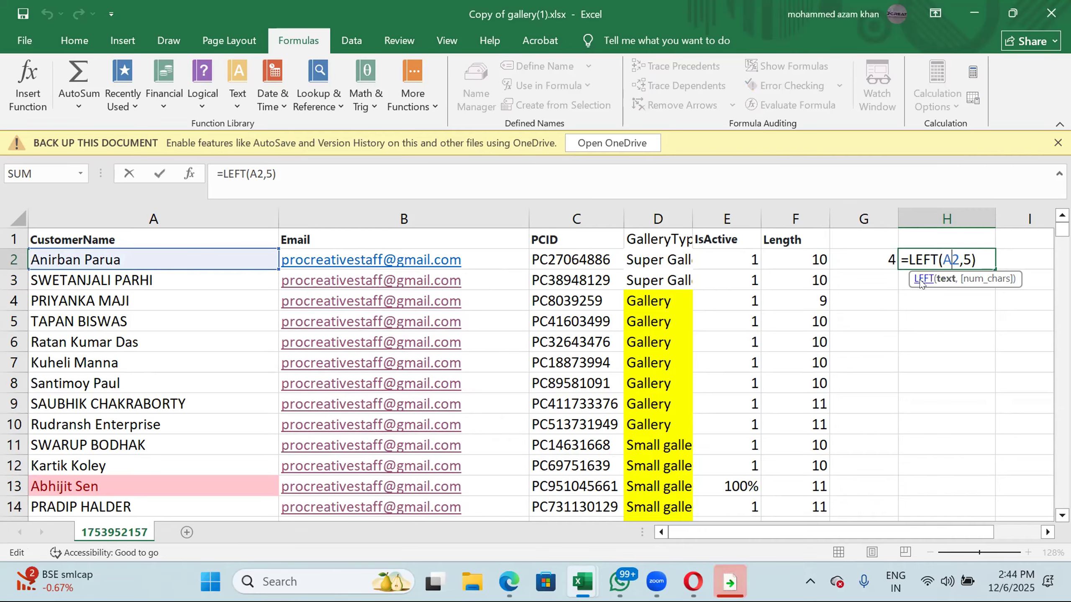
{"action": "left_click", "coordinate": [920, 279]}
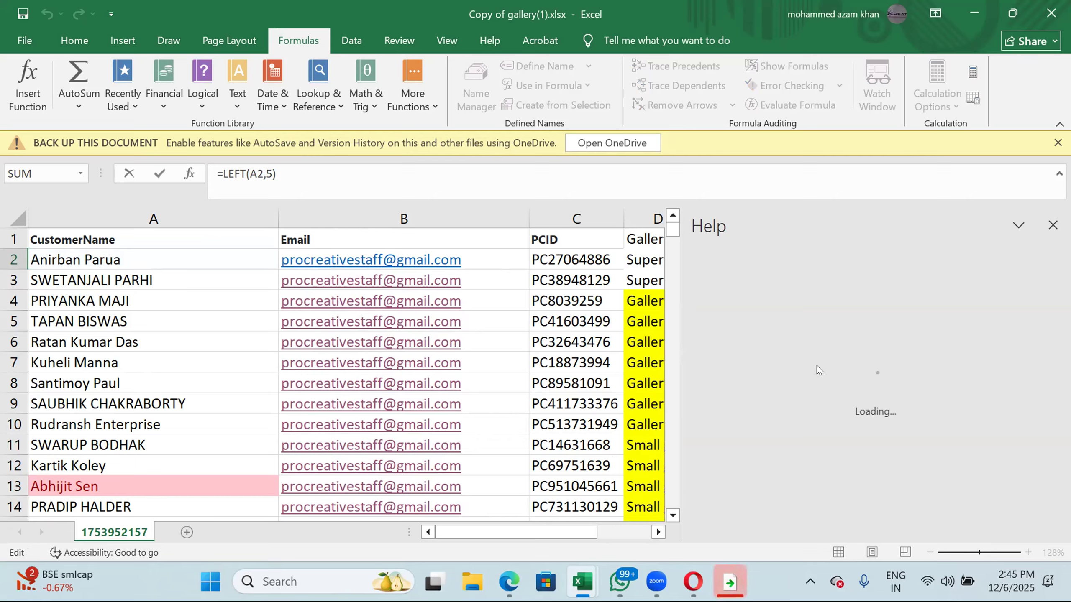
Read the LEFT function help article from its description and arguments through the example formulas, and close the help.
{"action": "scroll", "coordinate": [813, 362], "scroll_direction": "down", "scroll_amount": 4}
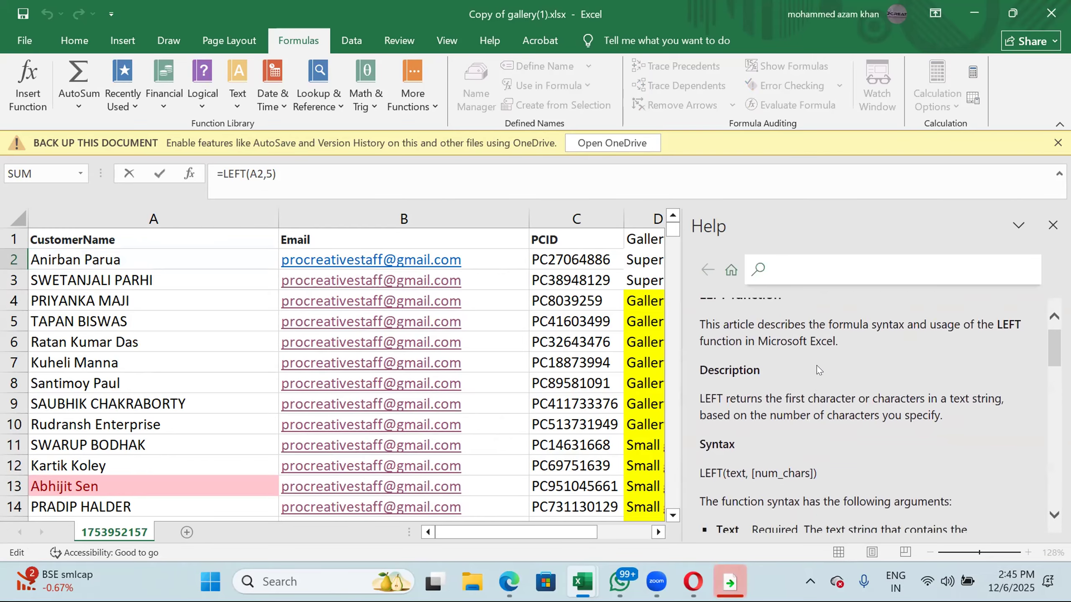
{"action": "scroll", "coordinate": [816, 365], "scroll_direction": "down", "scroll_amount": 1}
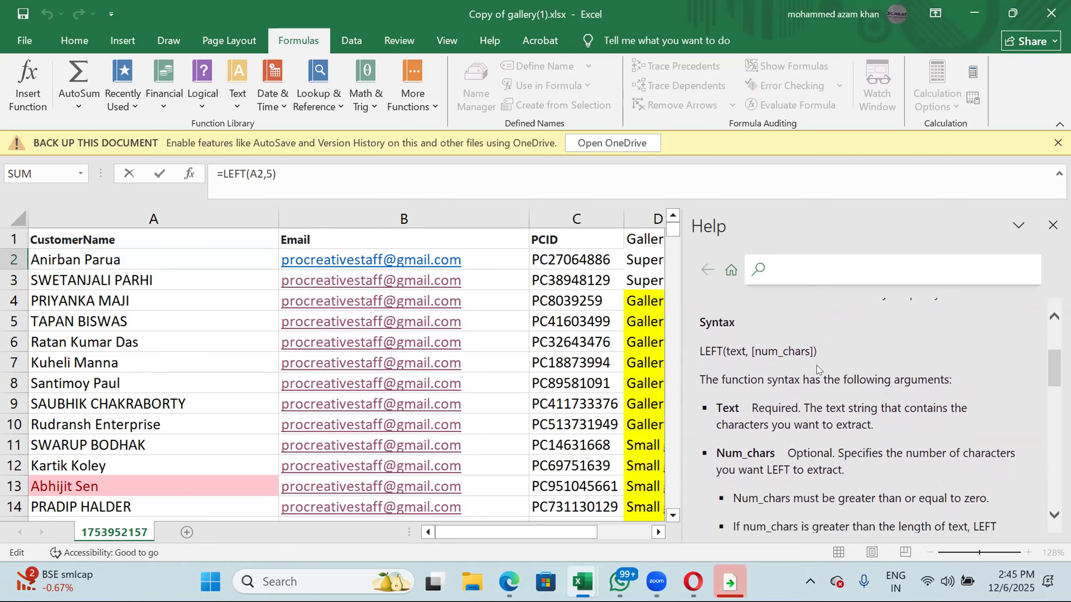
{"action": "scroll", "coordinate": [777, 422], "scroll_direction": "down", "scroll_amount": 1}
{"action": "scroll", "coordinate": [777, 424], "scroll_direction": "down", "scroll_amount": 6}
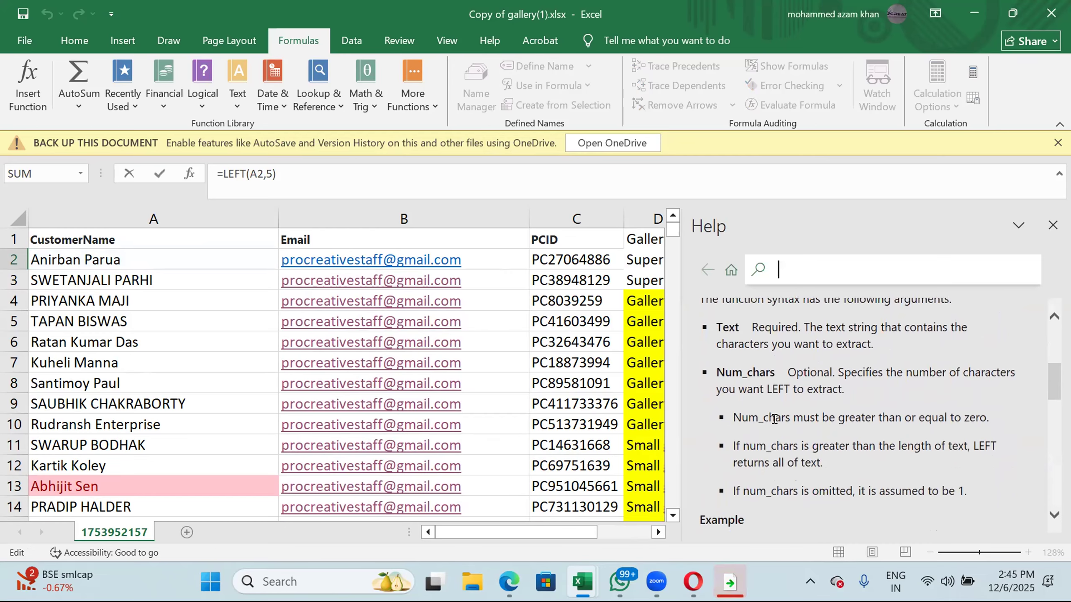
{"action": "scroll", "coordinate": [774, 419], "scroll_direction": "down", "scroll_amount": 6}
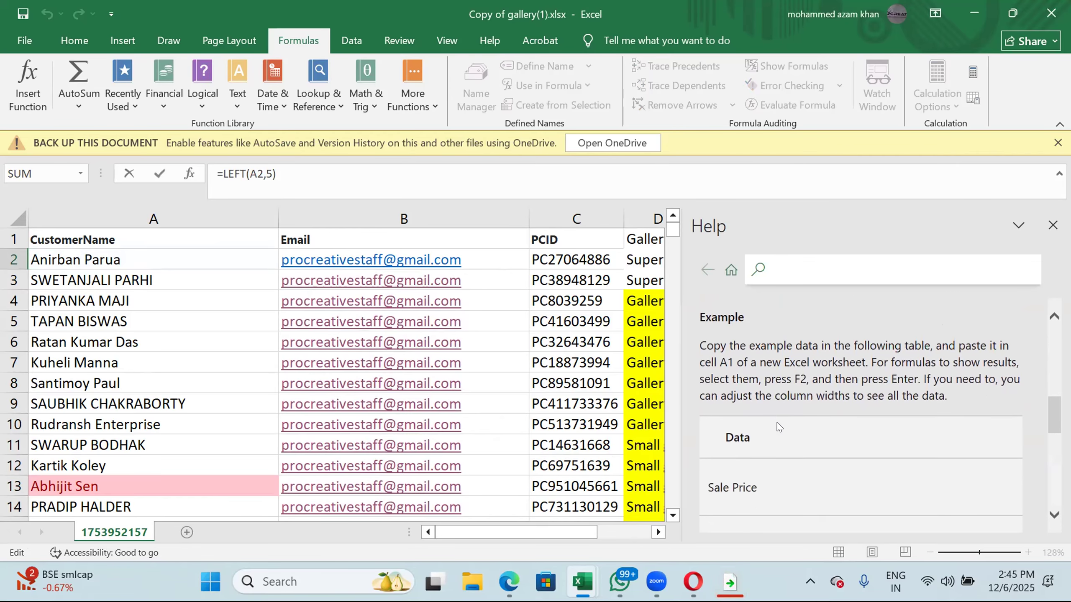
{"action": "scroll", "coordinate": [778, 427], "scroll_direction": "down", "scroll_amount": 2}
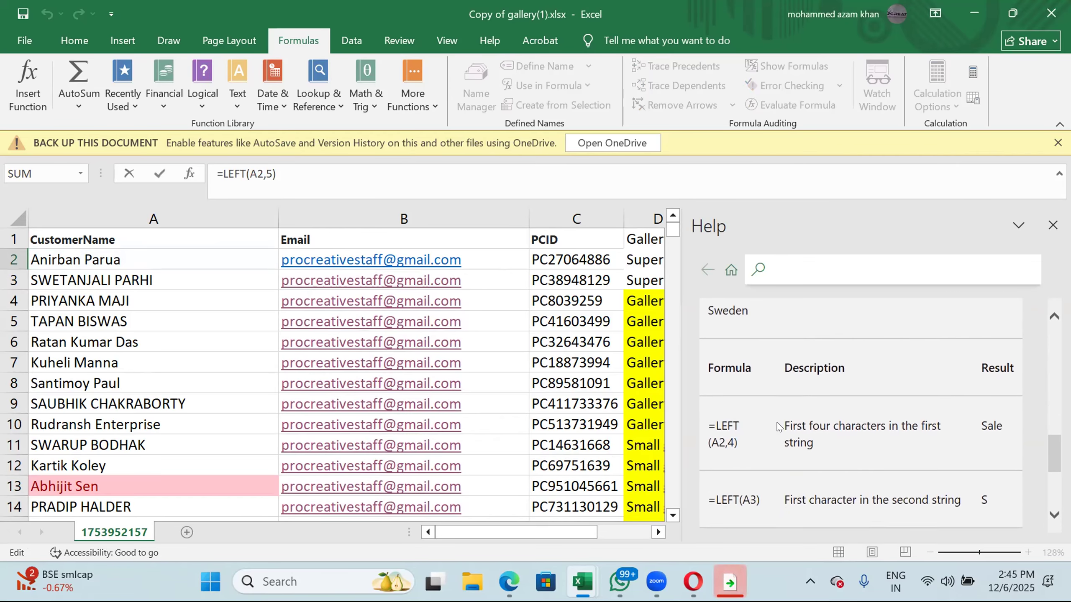
{"action": "scroll", "coordinate": [778, 427], "scroll_direction": "up", "scroll_amount": 1}
{"action": "scroll", "coordinate": [778, 427], "scroll_direction": "up", "scroll_amount": 2}
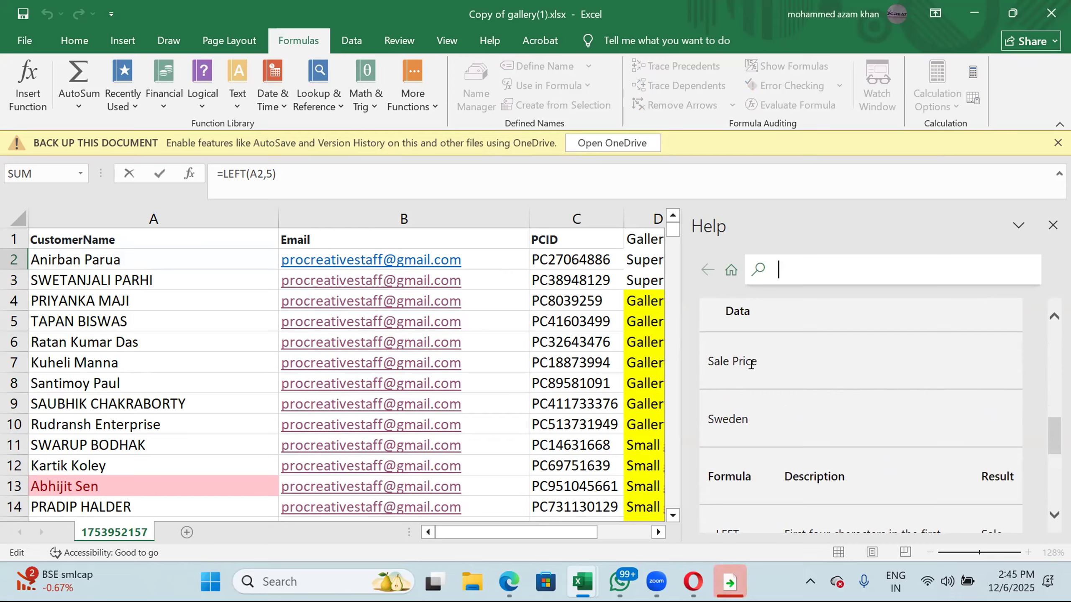
{"action": "scroll", "coordinate": [754, 428], "scroll_direction": "up", "scroll_amount": 1}
{"action": "scroll", "coordinate": [754, 428], "scroll_direction": "down", "scroll_amount": 3}
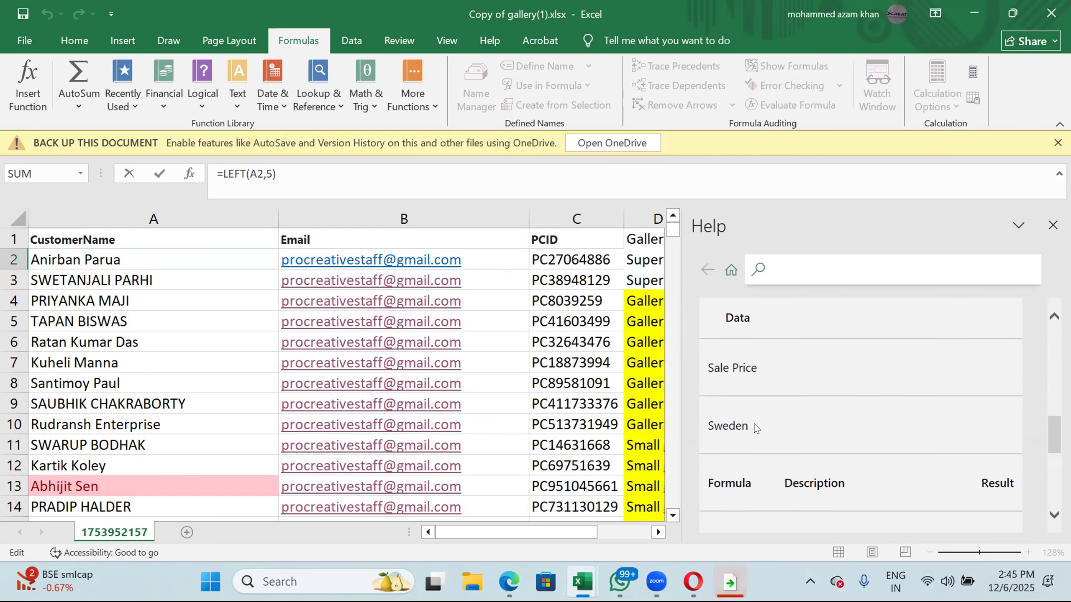
{"action": "scroll", "coordinate": [754, 428], "scroll_direction": "down", "scroll_amount": 1}
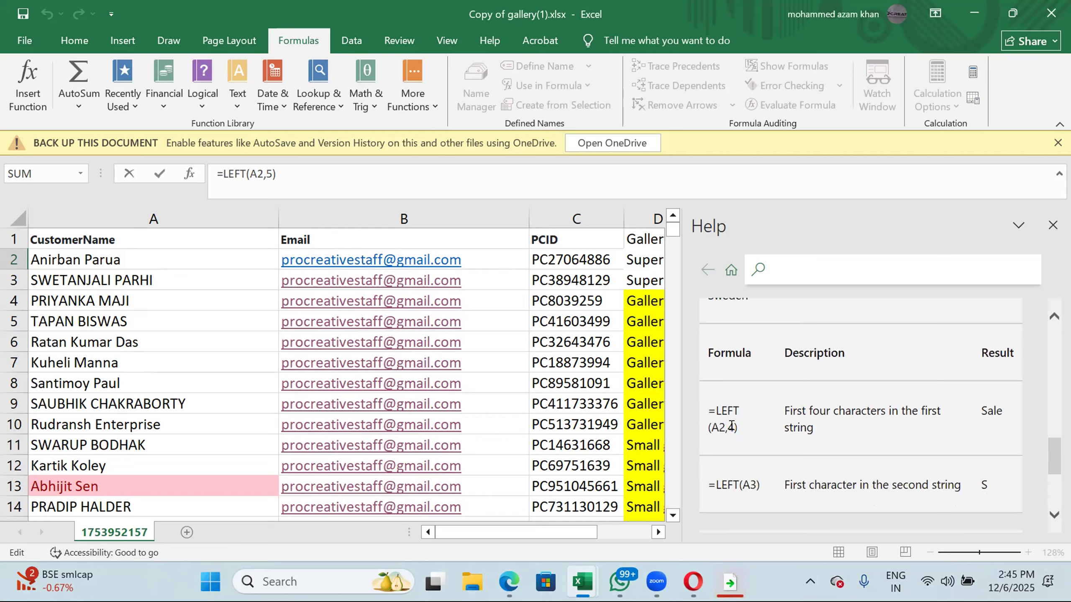
{"action": "scroll", "coordinate": [733, 422], "scroll_direction": "up", "scroll_amount": 2}
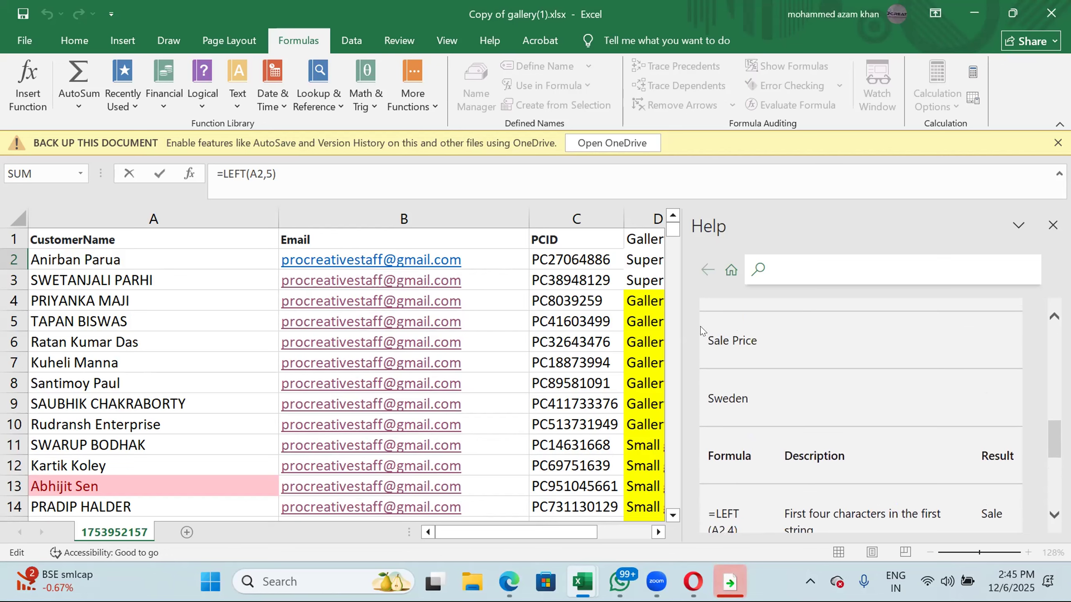
{"action": "scroll", "coordinate": [961, 509], "scroll_direction": "down", "scroll_amount": 2}
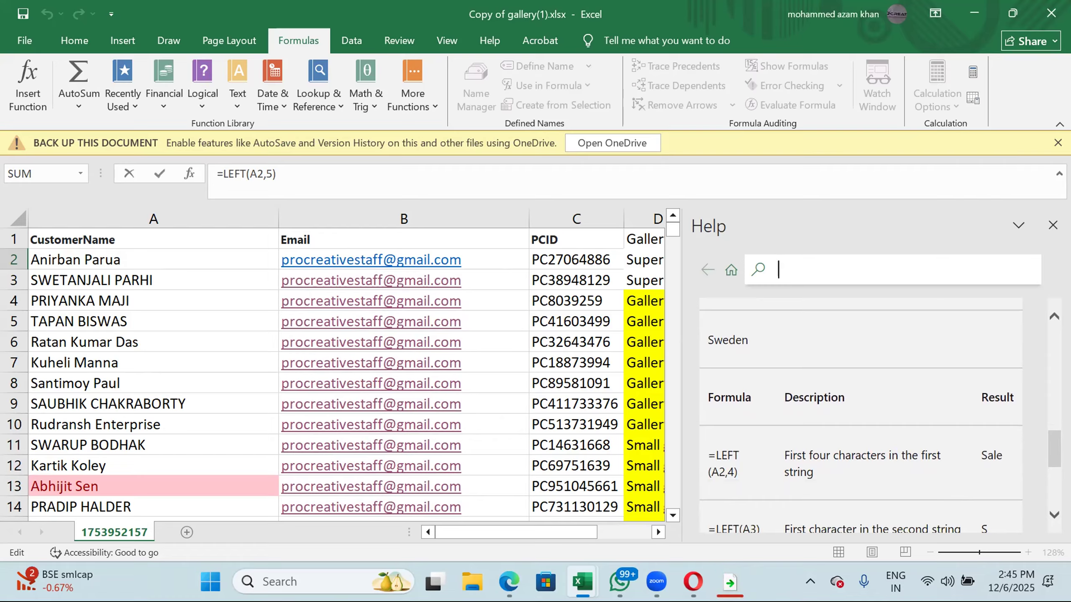
{"action": "left_click", "coordinate": [1053, 225]}
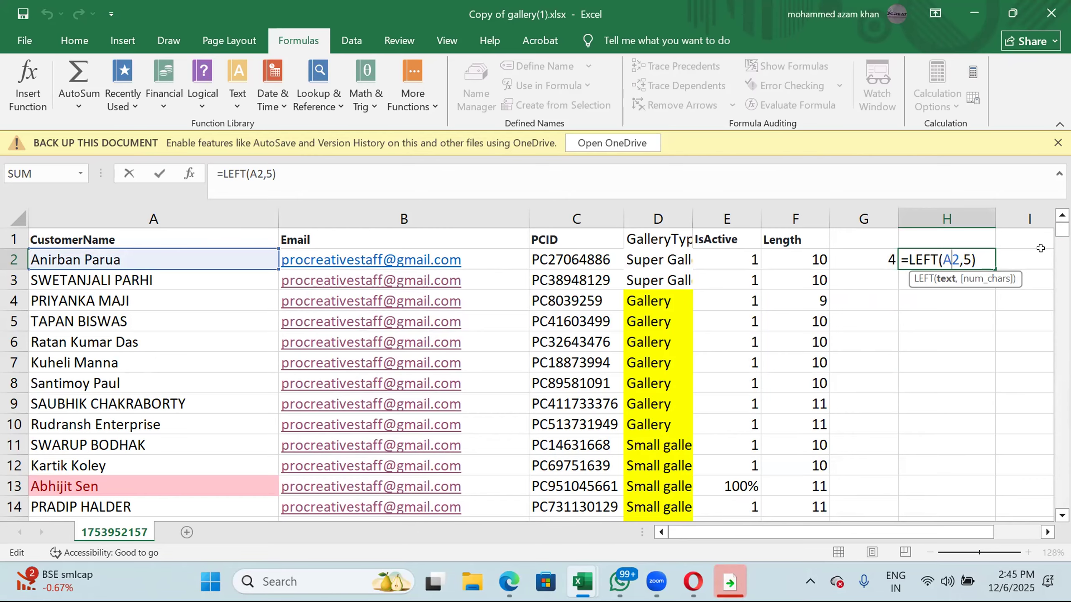
Reopen the LEFT function help, review it through to the closing compatibility note and back to Num_chars, and close it.
{"action": "left_click", "coordinate": [923, 279]}
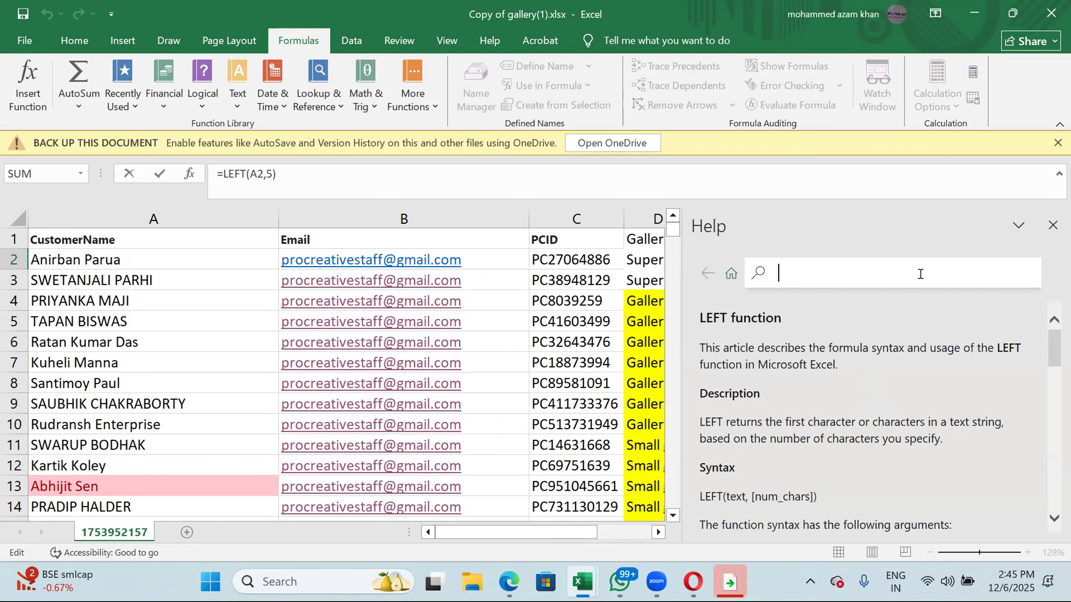
{"action": "scroll", "coordinate": [819, 408], "scroll_direction": "down", "scroll_amount": 3}
{"action": "scroll", "coordinate": [819, 408], "scroll_direction": "down", "scroll_amount": 8}
{"action": "scroll", "coordinate": [819, 409], "scroll_direction": "down", "scroll_amount": 10}
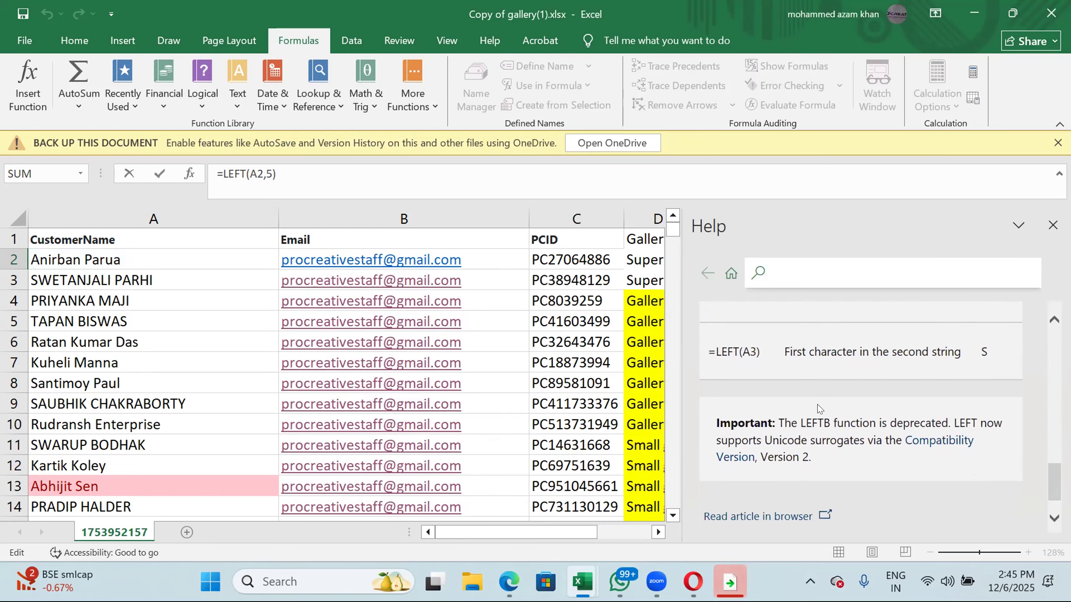
{"action": "scroll", "coordinate": [819, 409], "scroll_direction": "down", "scroll_amount": 3}
{"action": "scroll", "coordinate": [817, 402], "scroll_direction": "up", "scroll_amount": 7}
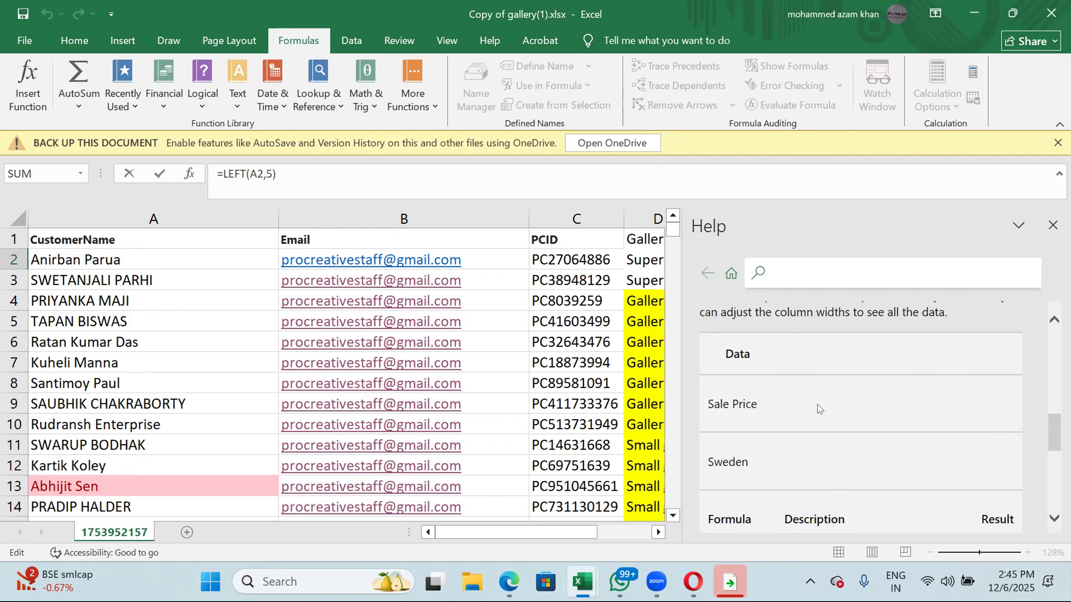
{"action": "scroll", "coordinate": [819, 408], "scroll_direction": "up", "scroll_amount": 5}
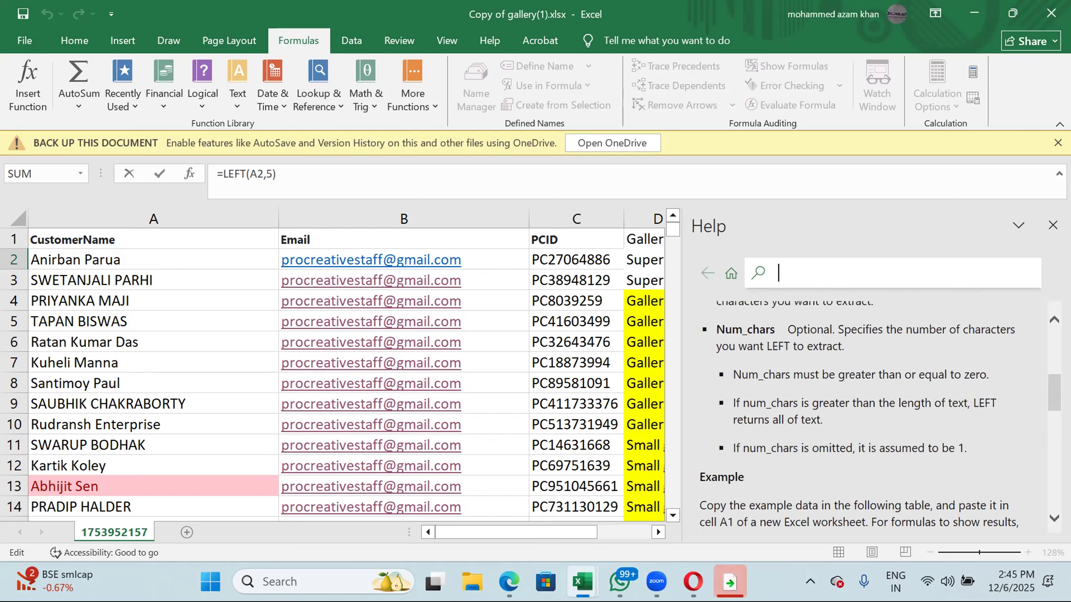
{"action": "left_click", "coordinate": [1052, 225]}
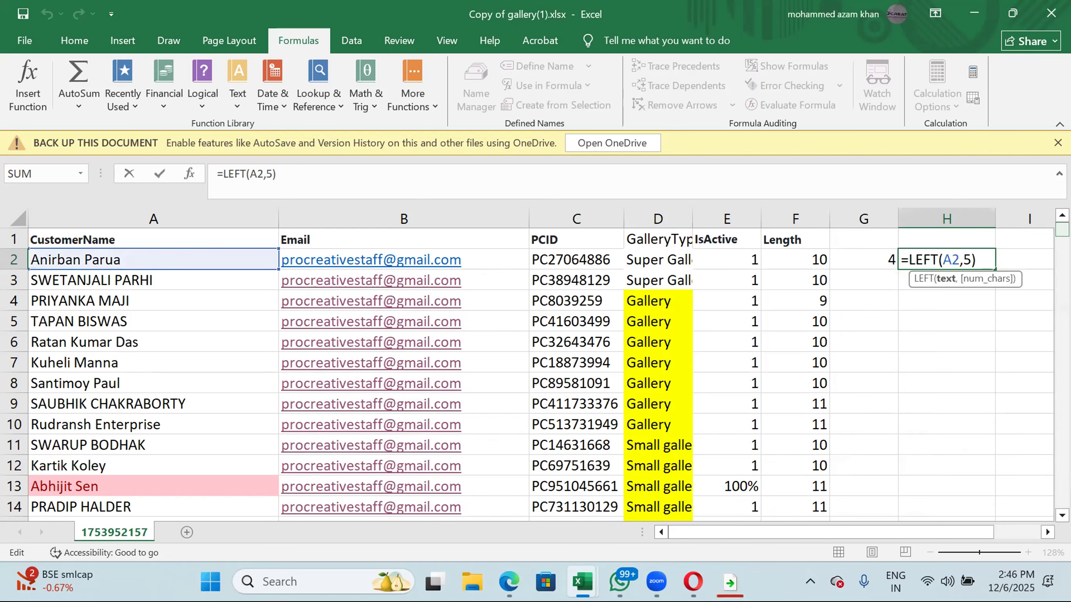
Commit the formula =LEFT(A2,5) in H2 and recheck it alongside the Length formula in F2.
{"action": "key", "text": "Return"}
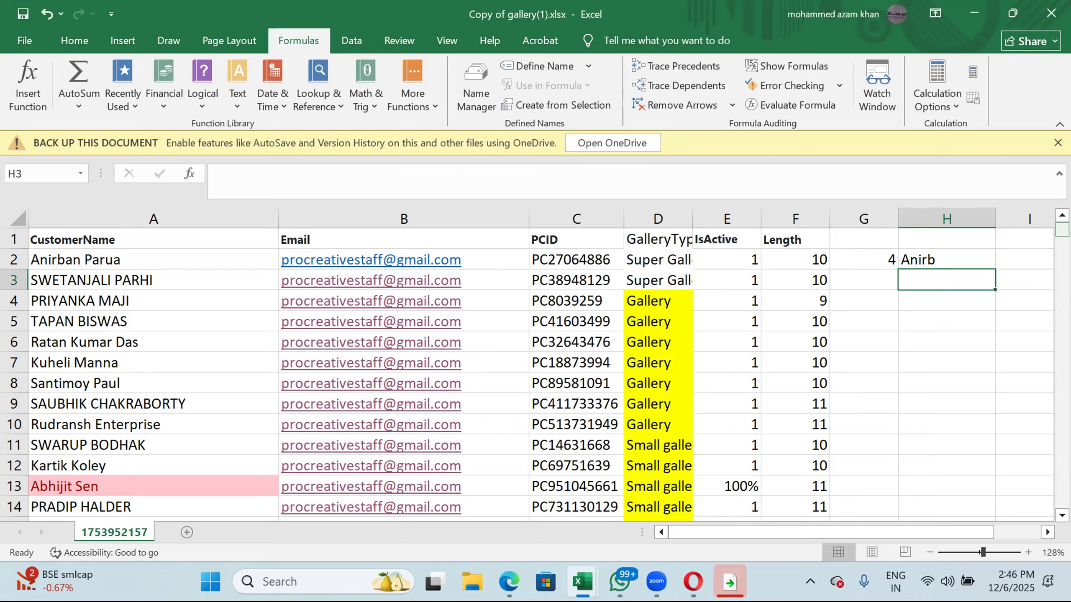
{"action": "left_click", "coordinate": [793, 254]}
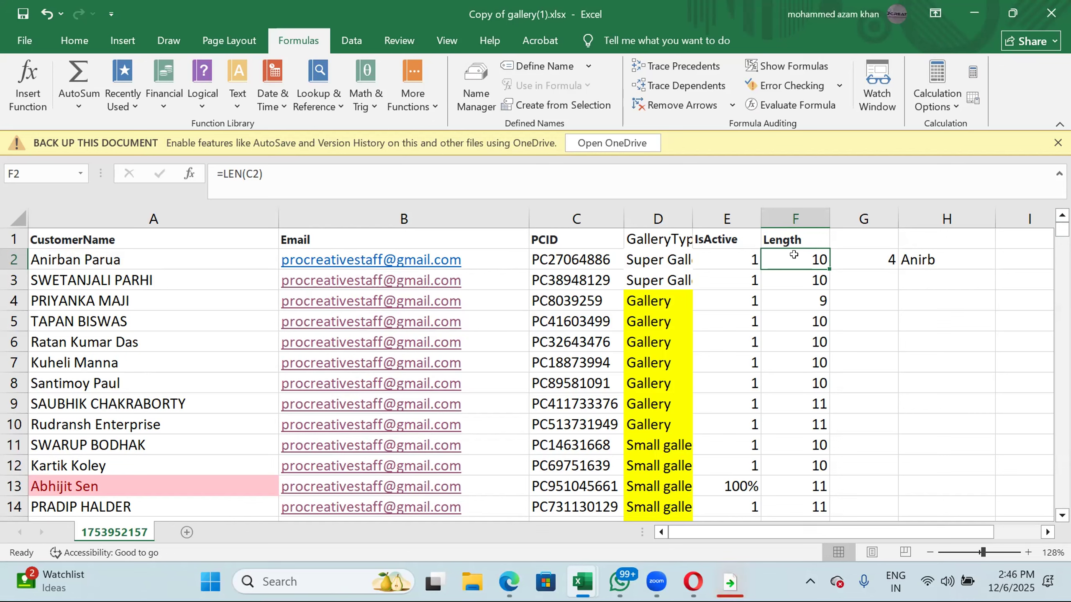
{"action": "double_click", "coordinate": [976, 258]}
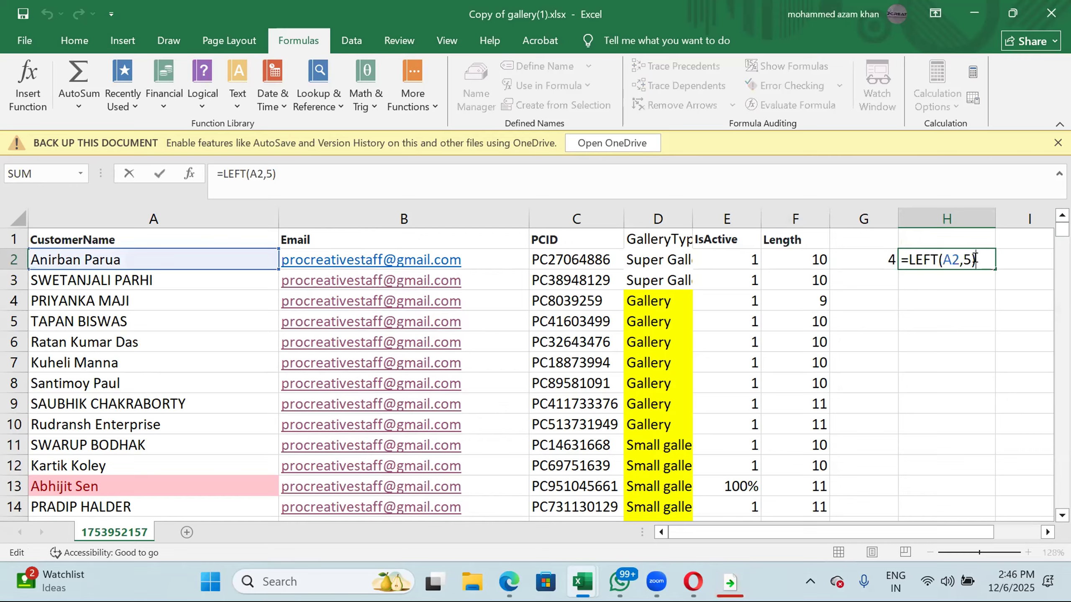
{"action": "key", "text": "Return"}
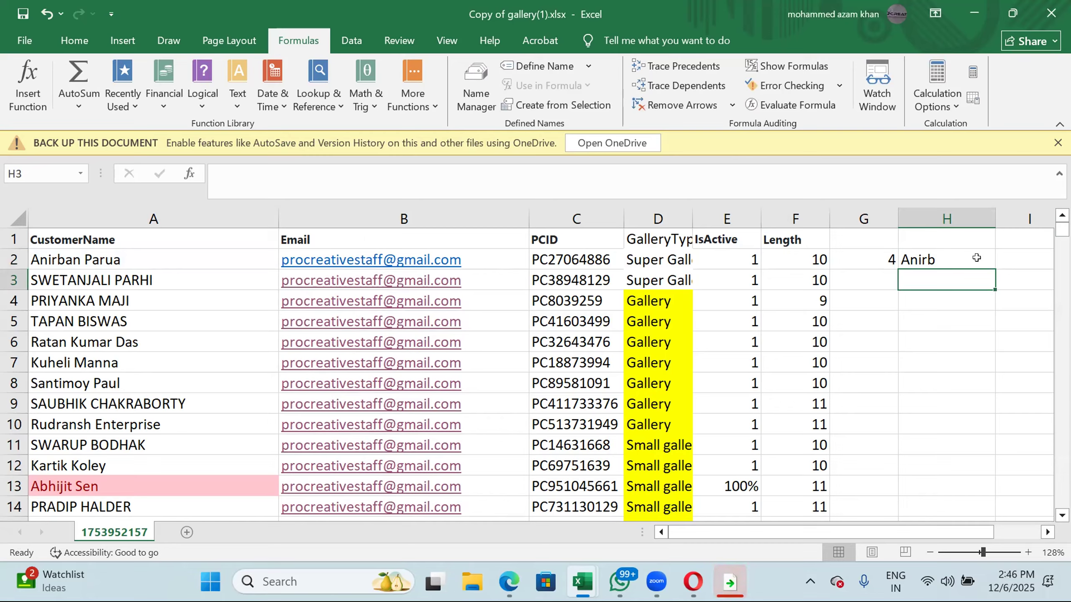
{"action": "left_click", "coordinate": [976, 258]}
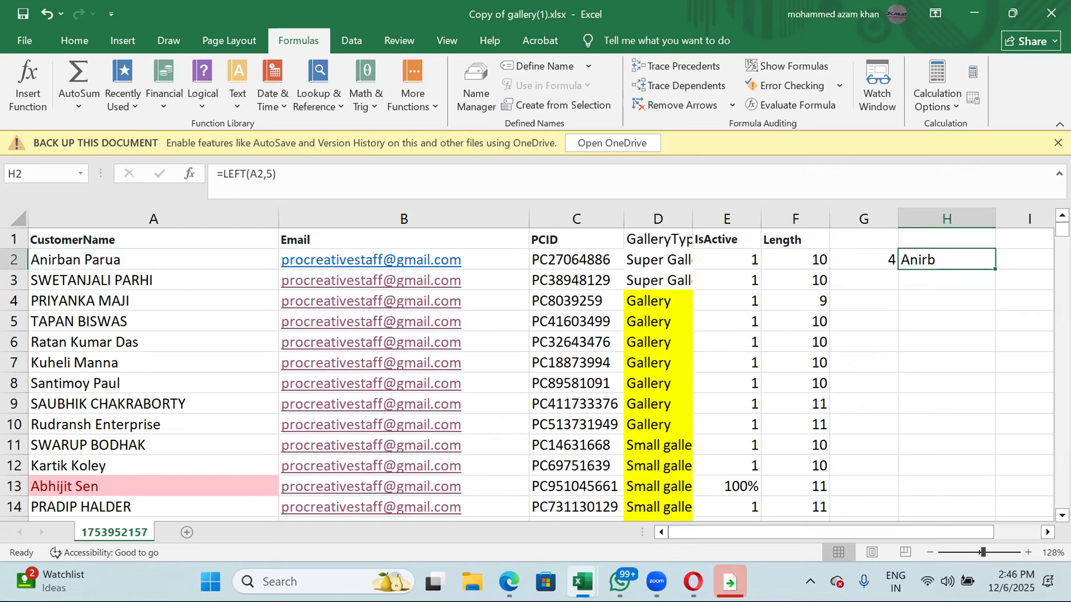
{"action": "key", "text": "super"}
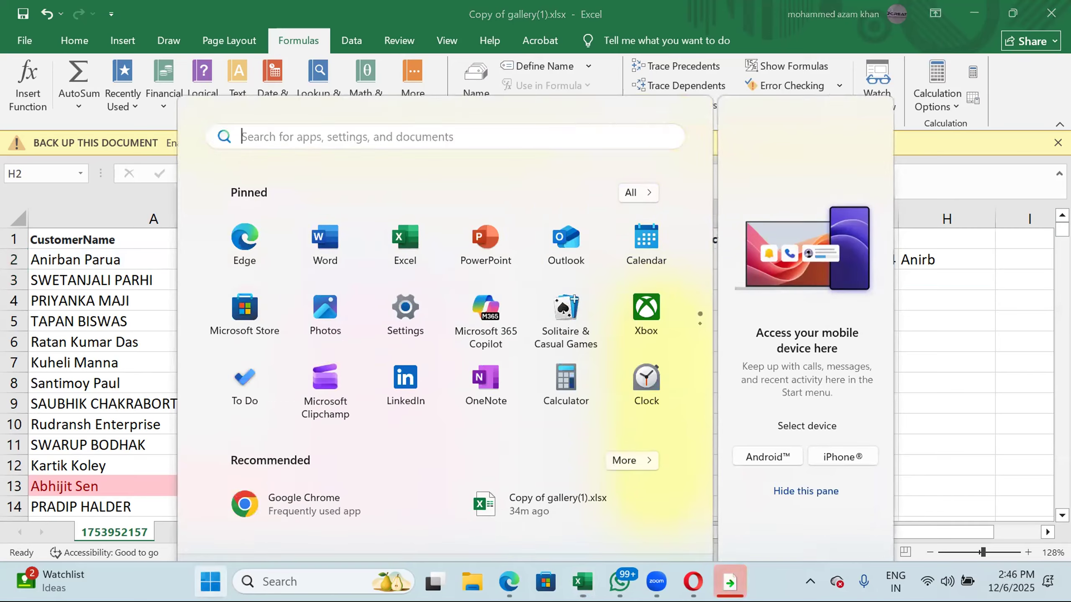
{"action": "mouse_move", "coordinate": [644, 568]}
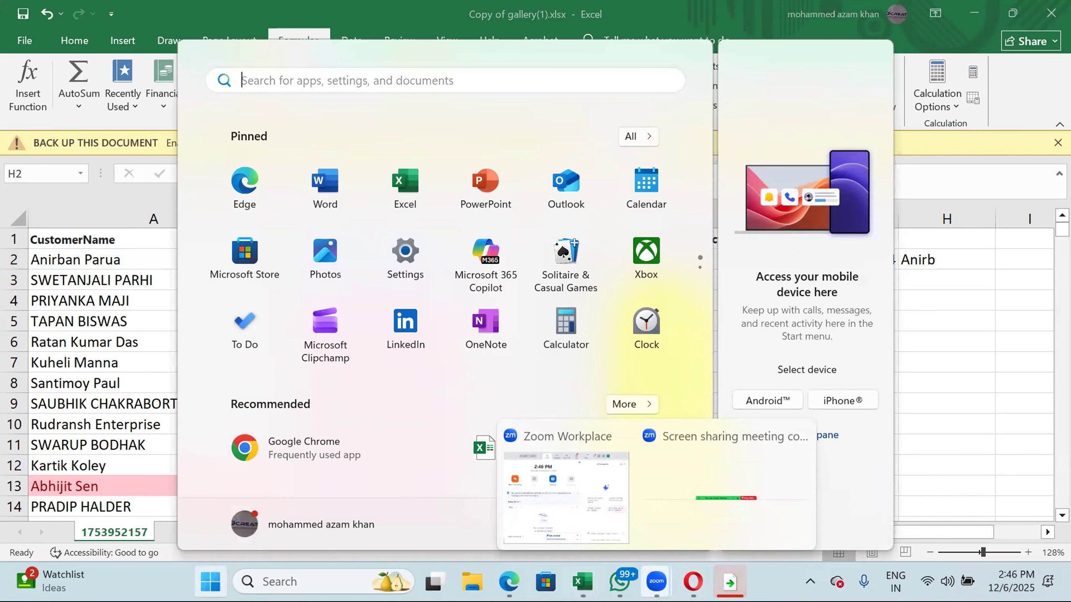
{"action": "left_click", "coordinate": [962, 399]}
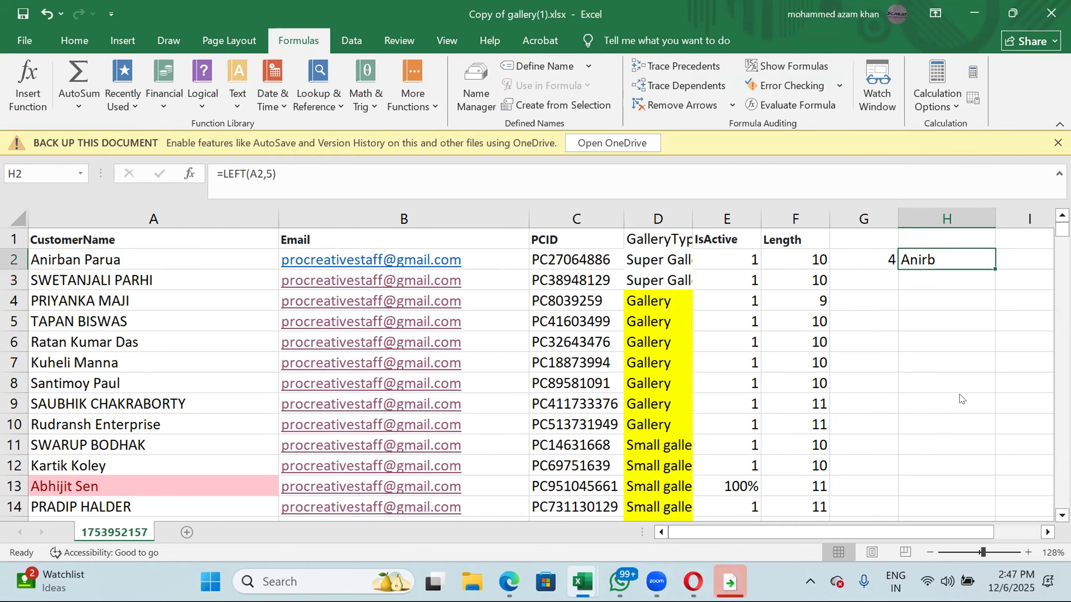
Compare the row 2 cells A2, E2 and F2 with the LEFT formula in H2.
{"action": "left_click", "coordinate": [220, 258]}
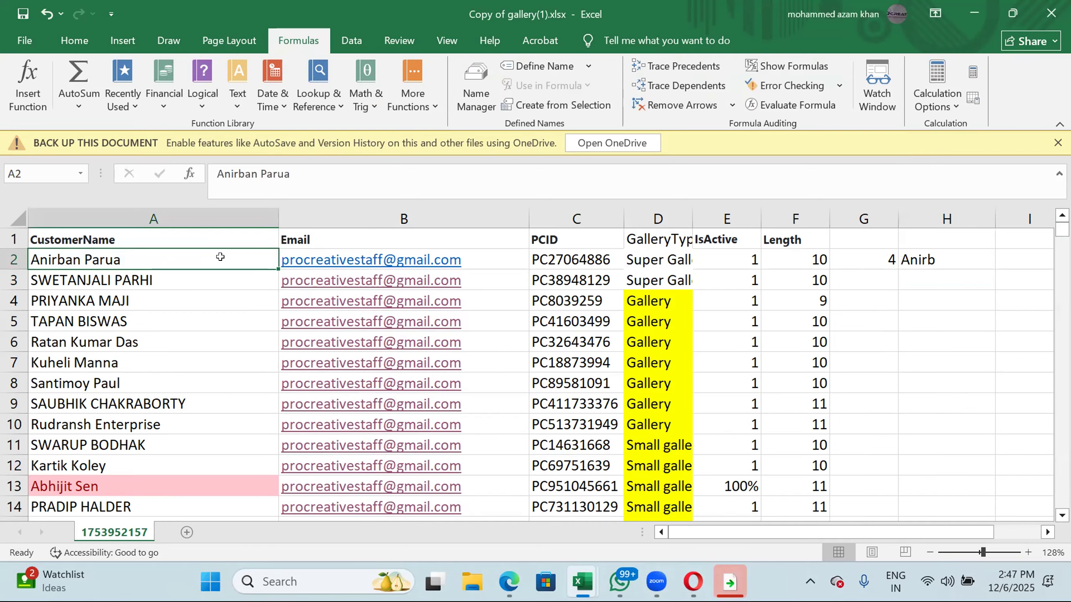
{"action": "left_click", "coordinate": [735, 250]}
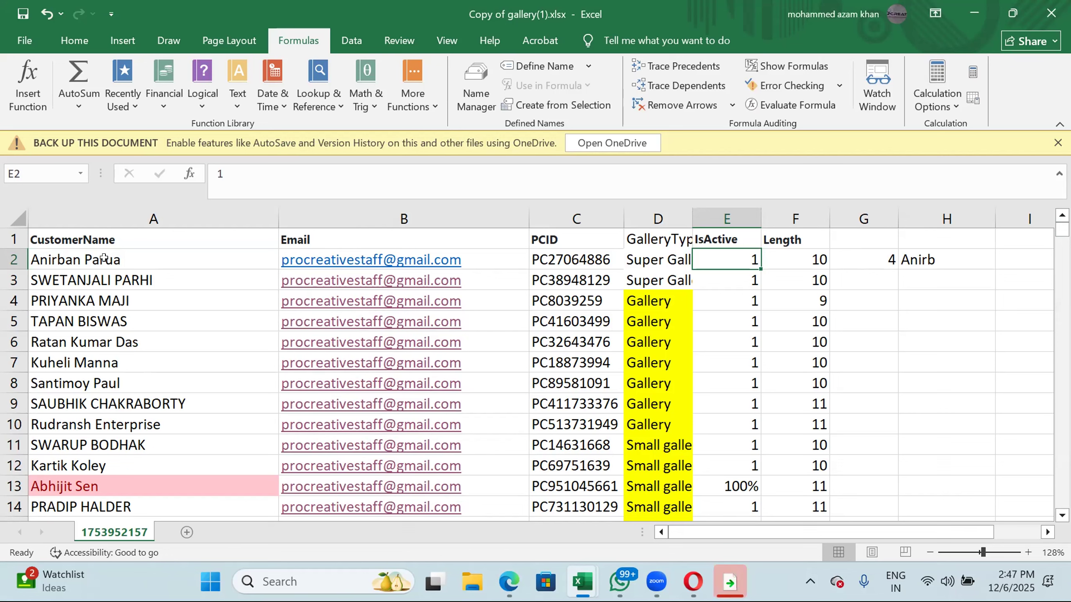
{"action": "key", "text": "Home"}
{"action": "left_click", "coordinate": [745, 250]}
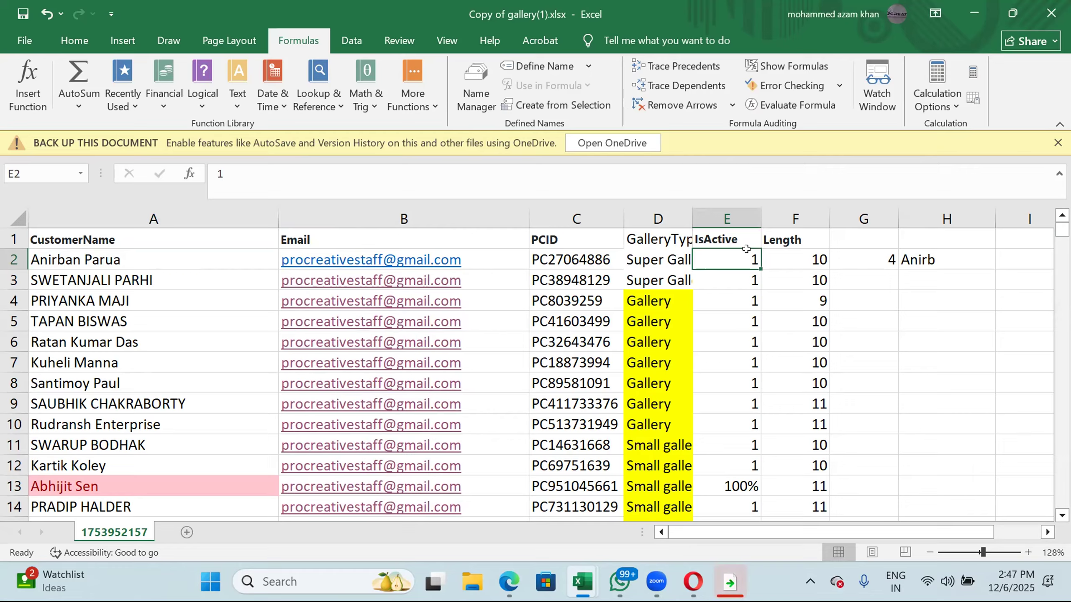
{"action": "left_click", "coordinate": [912, 249]}
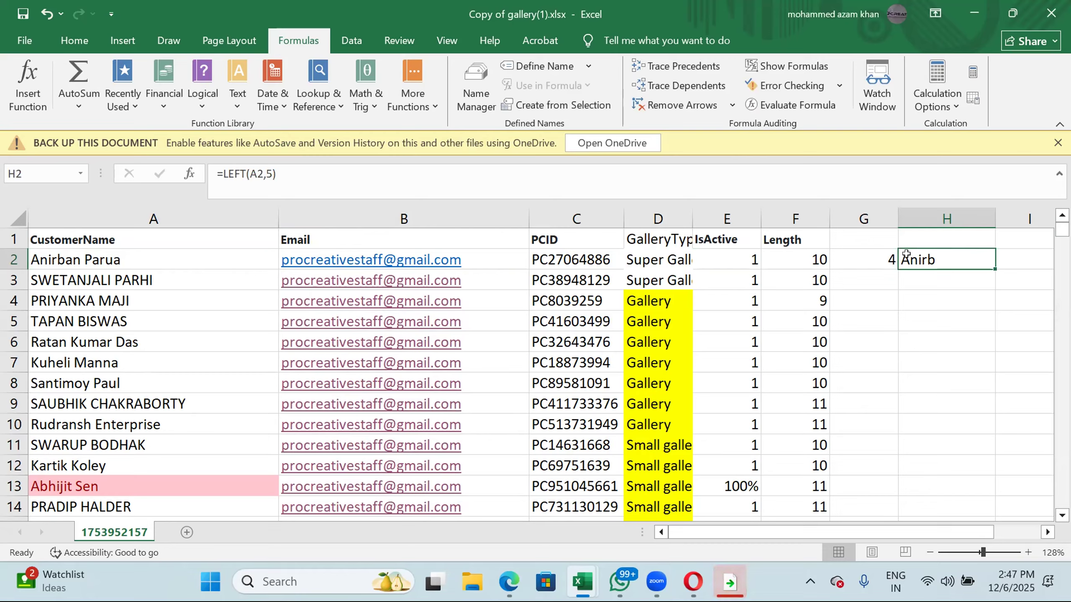
{"action": "left_click", "coordinate": [810, 260]}
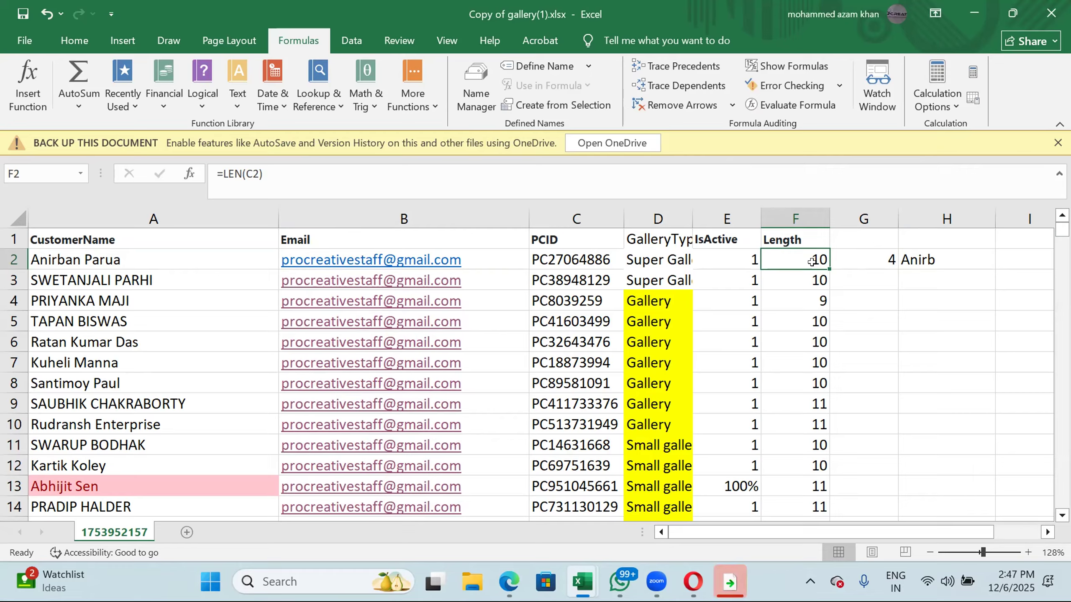
Enter the formula =E3+F3 in H3 to add the IsActive and Length values of row 3.
{"action": "left_click", "coordinate": [908, 273]}
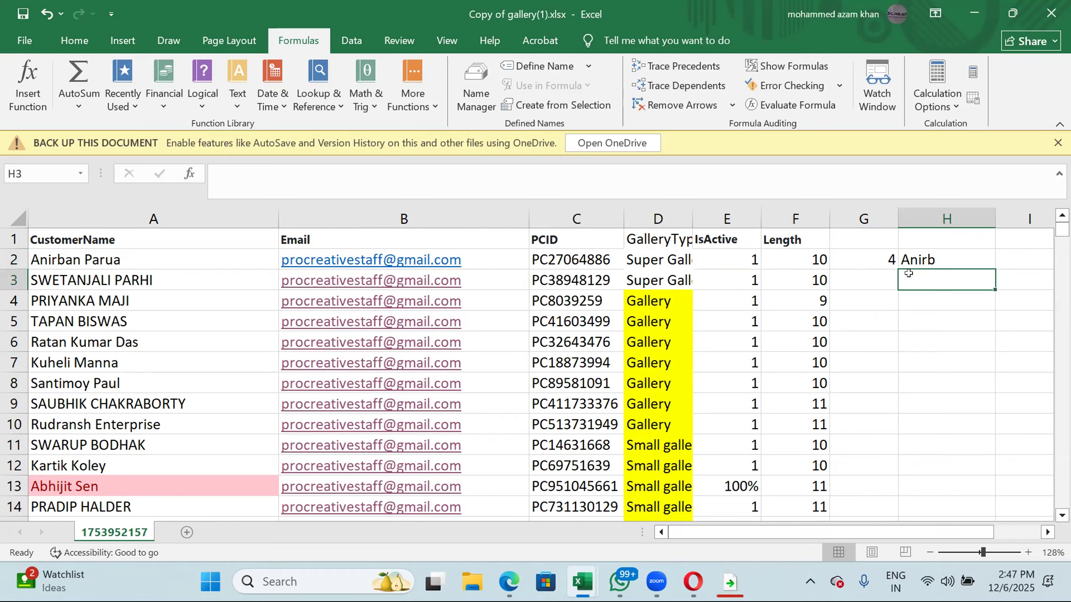
{"action": "type", "text": "="}
{"action": "key", "text": "Left"}
{"action": "key", "text": "Left"}
{"action": "key", "text": "Left"}
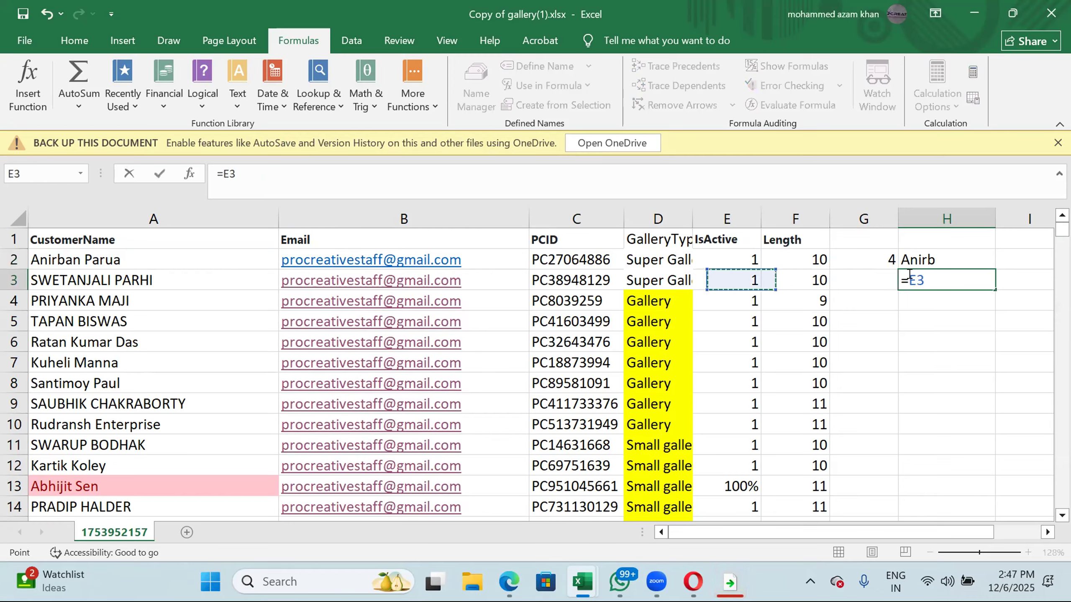
{"action": "type", "text": "+"}
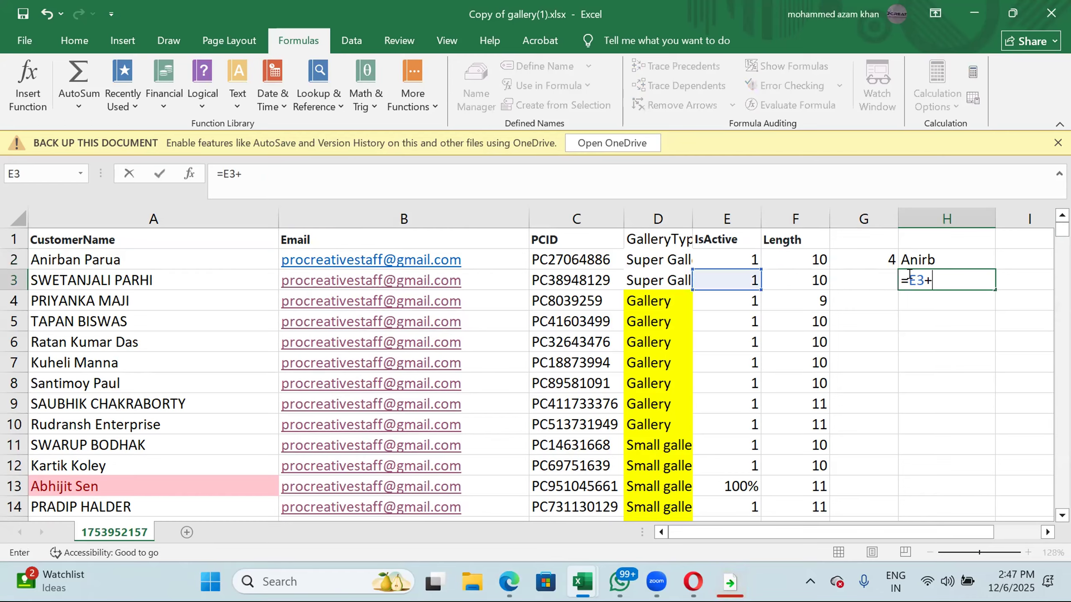
{"action": "left_click", "coordinate": [816, 282]}
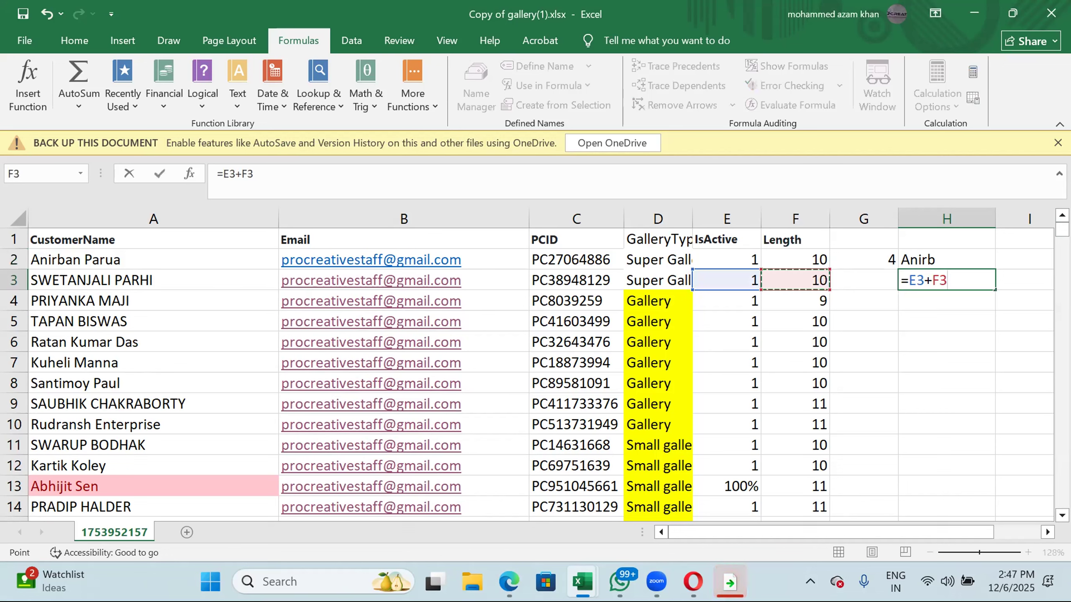
{"action": "key", "text": "Return"}
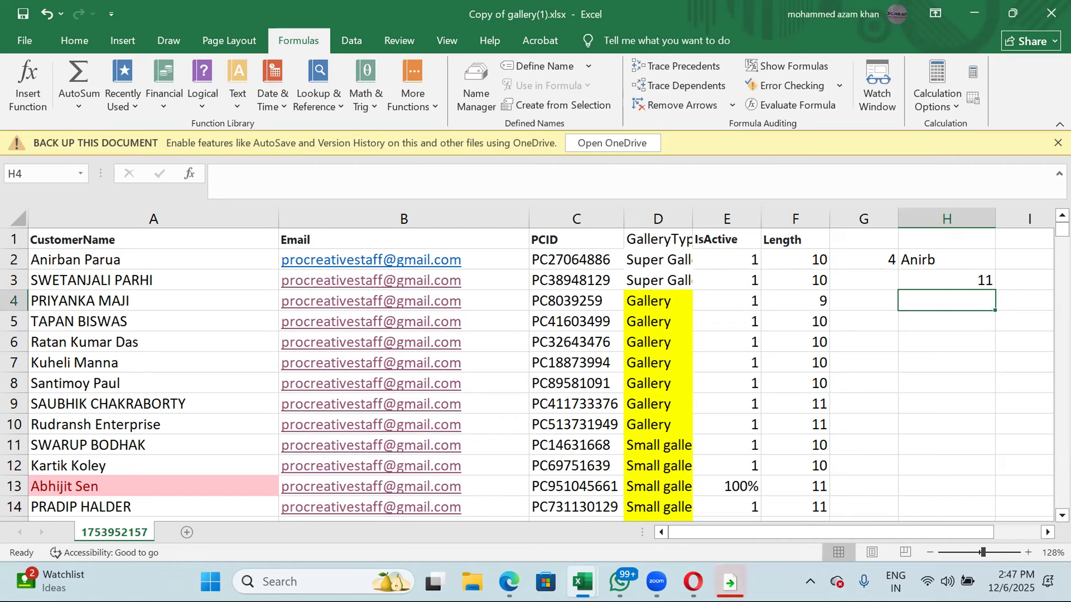
Enter the formula =A4+B4 in H4 to try adding the customer name and email of row 4.
{"action": "key", "text": "Left"}
{"action": "key", "text": "Left"}
{"action": "key", "text": "Right"}
{"action": "key", "text": "Right"}
{"action": "type", "text": "="}
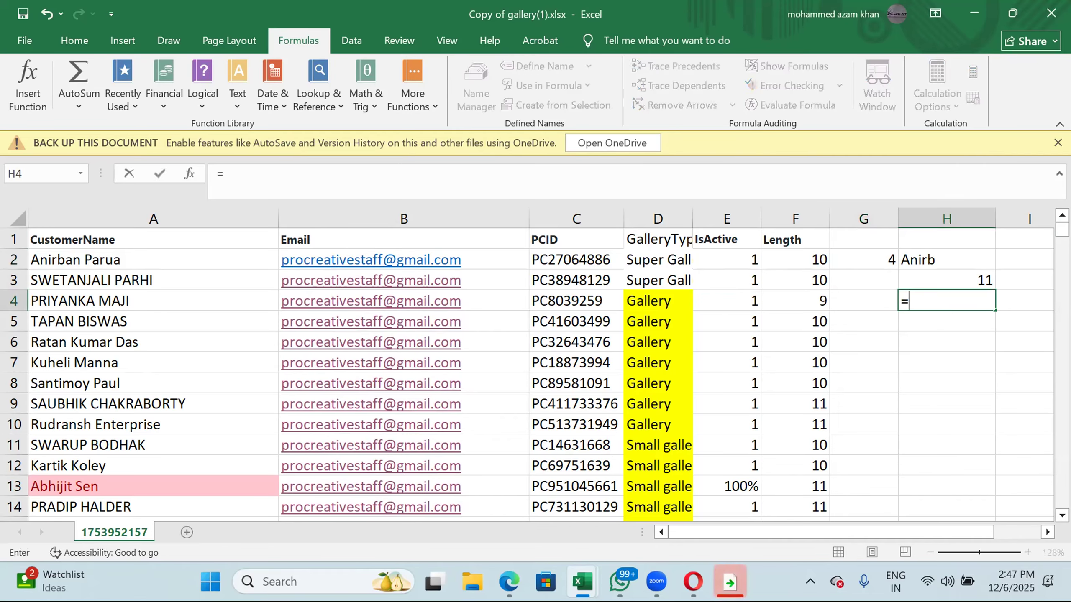
{"action": "key", "text": "Left"}
{"action": "key", "text": "Left"}
{"action": "key", "text": "Left"}
{"action": "key", "text": "Left"}
{"action": "key", "text": "Left"}
{"action": "key", "text": "Left"}
{"action": "key", "text": "Left"}
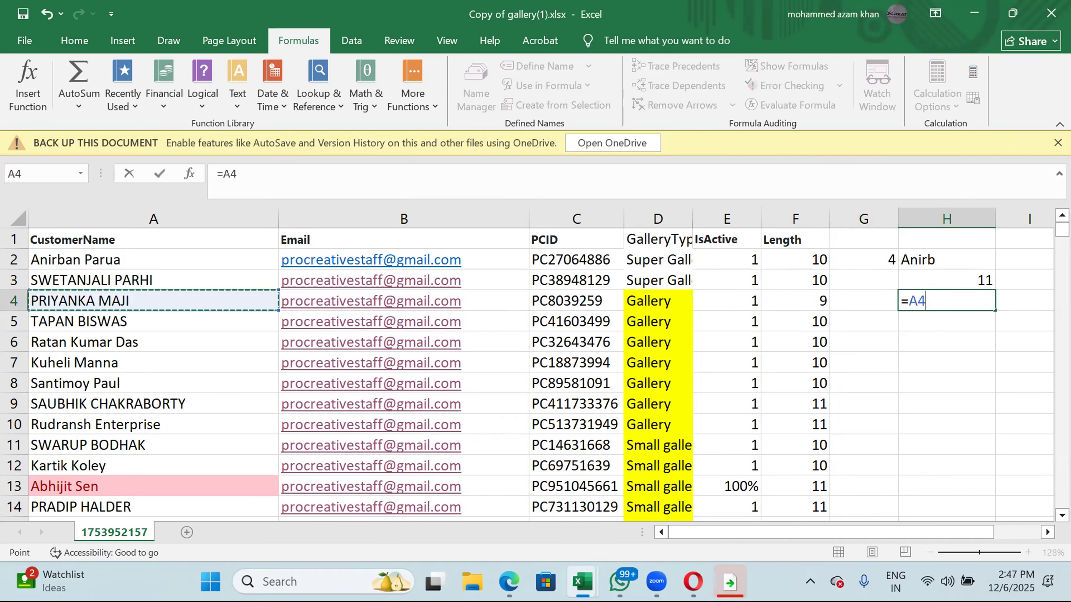
{"action": "type", "text": "+"}
{"action": "key", "text": "Left"}
{"action": "key", "text": "Left"}
{"action": "key", "text": "Left"}
{"action": "key", "text": "Left"}
{"action": "key", "text": "Left"}
{"action": "key", "text": "Left"}
{"action": "key", "text": "Left"}
{"action": "key", "text": "Right"}
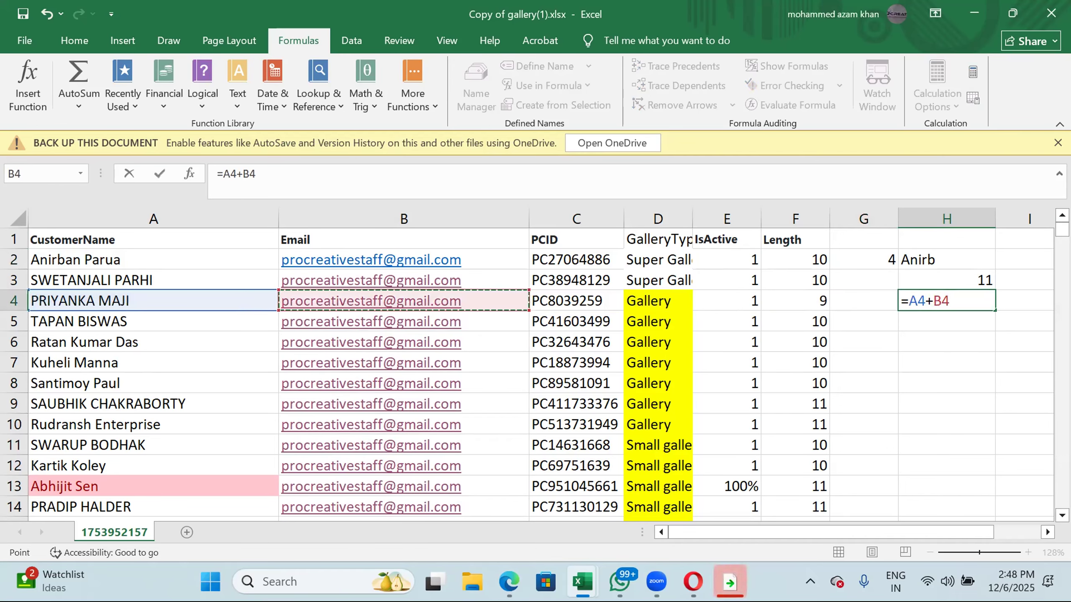
{"action": "key", "text": "Return"}
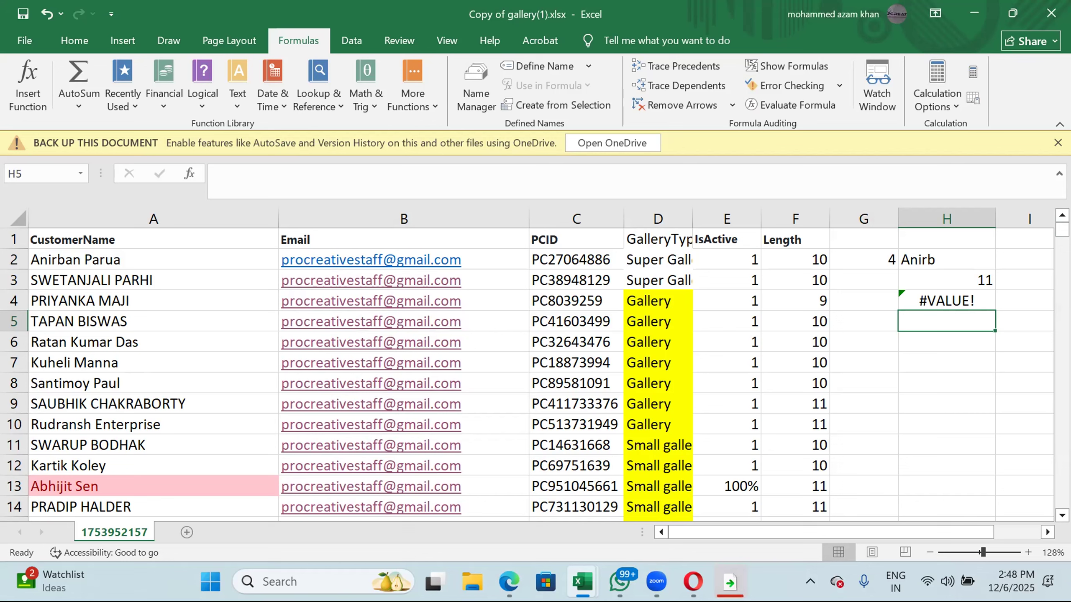
Reopen the H4 formula for editing and insert the CONCAT function with an opening parenthesis before A4.
{"action": "left_click", "coordinate": [984, 299]}
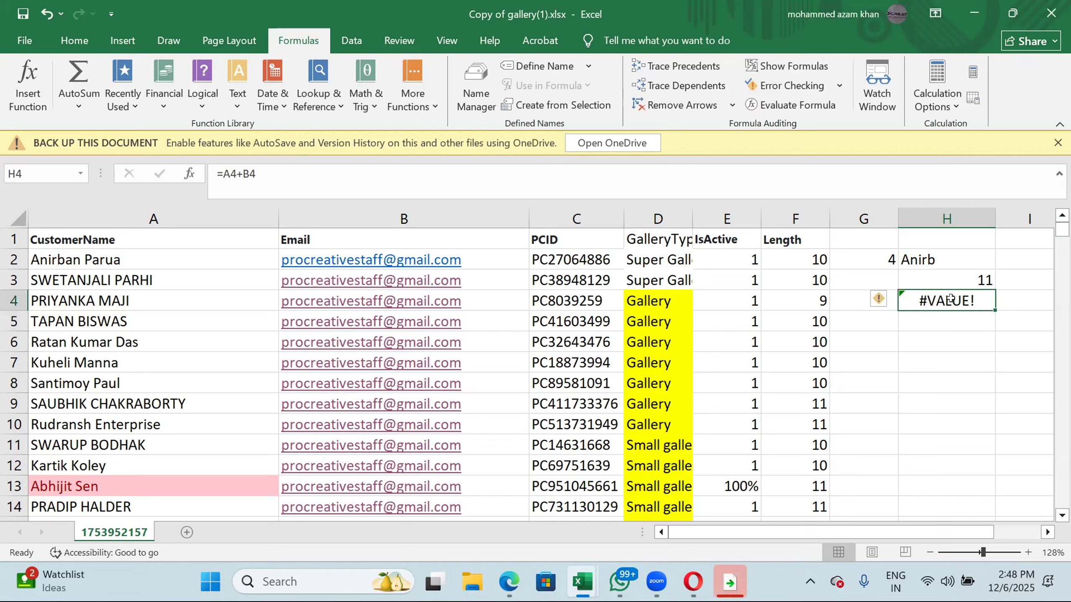
{"action": "double_click", "coordinate": [984, 299]}
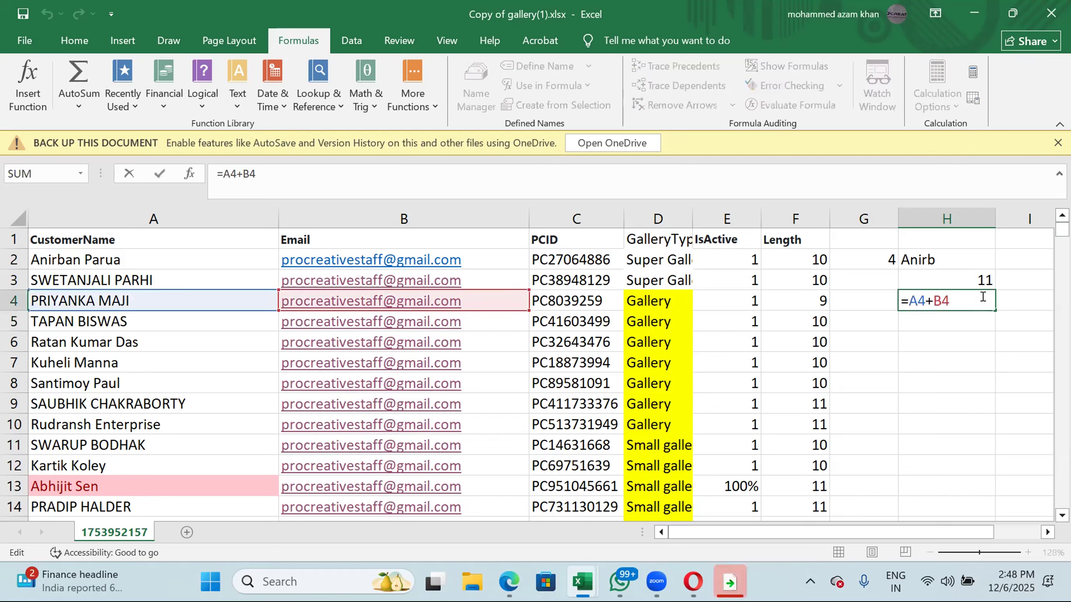
{"action": "left_click", "coordinate": [908, 296]}
{"action": "type", "text": "covar"}
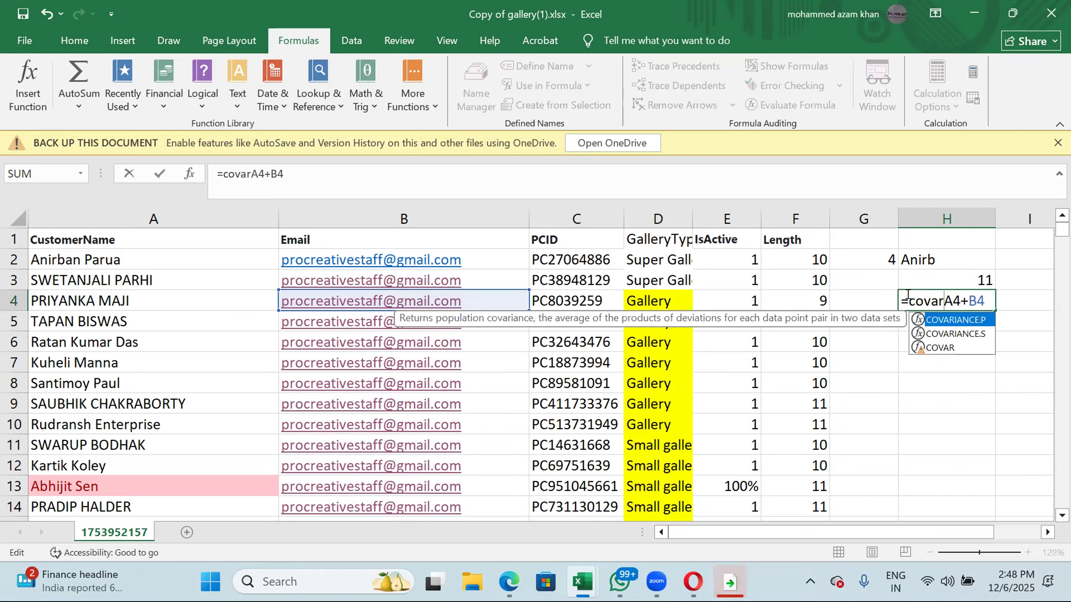
{"action": "key", "text": "BackSpace"}
{"action": "key", "text": "BackSpace"}
{"action": "type", "text": "ncat"}
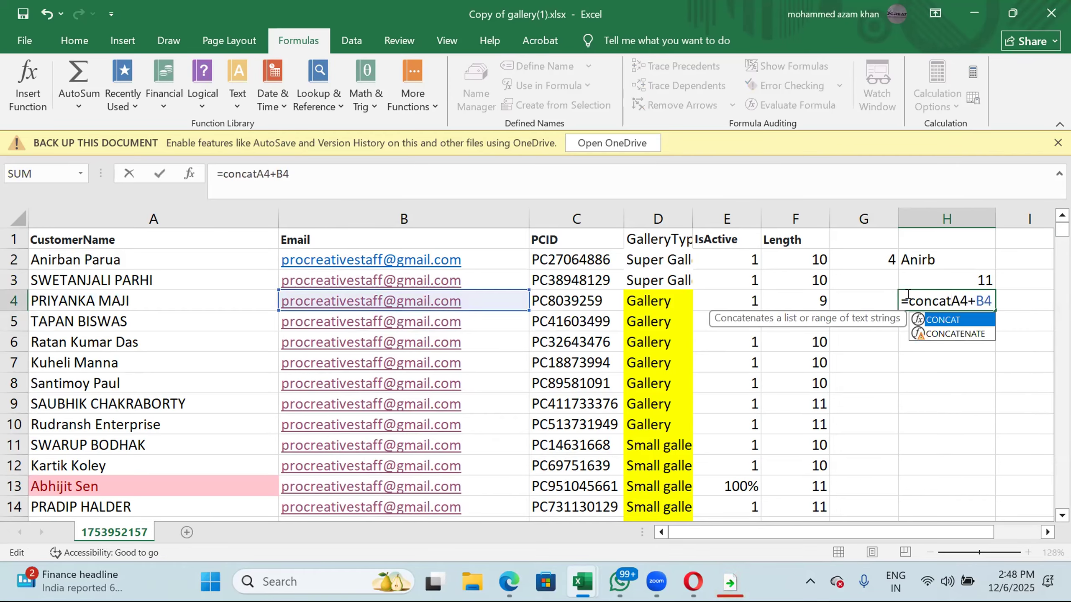
{"action": "type", "text": "("}
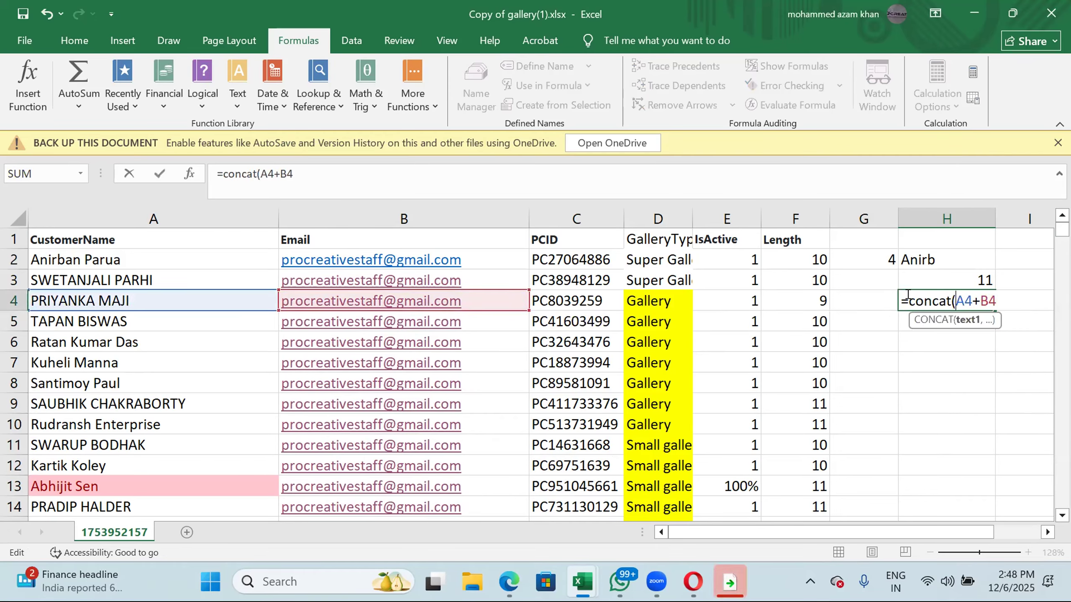
Replace the plus sign with a comma to commit =CONCAT(A4,B4) in H4, and fit column H's width to its contents.
{"action": "key", "text": "Left"}
{"action": "key", "text": "Left"}
{"action": "key", "text": "Left"}
{"action": "key", "text": "Left"}
{"action": "key", "text": "Left"}
{"action": "key", "text": "Right"}
{"action": "key", "text": "Right"}
{"action": "key", "text": "Right"}
{"action": "key", "text": "BackSpace"}
{"action": "type", "text": ",B4"}
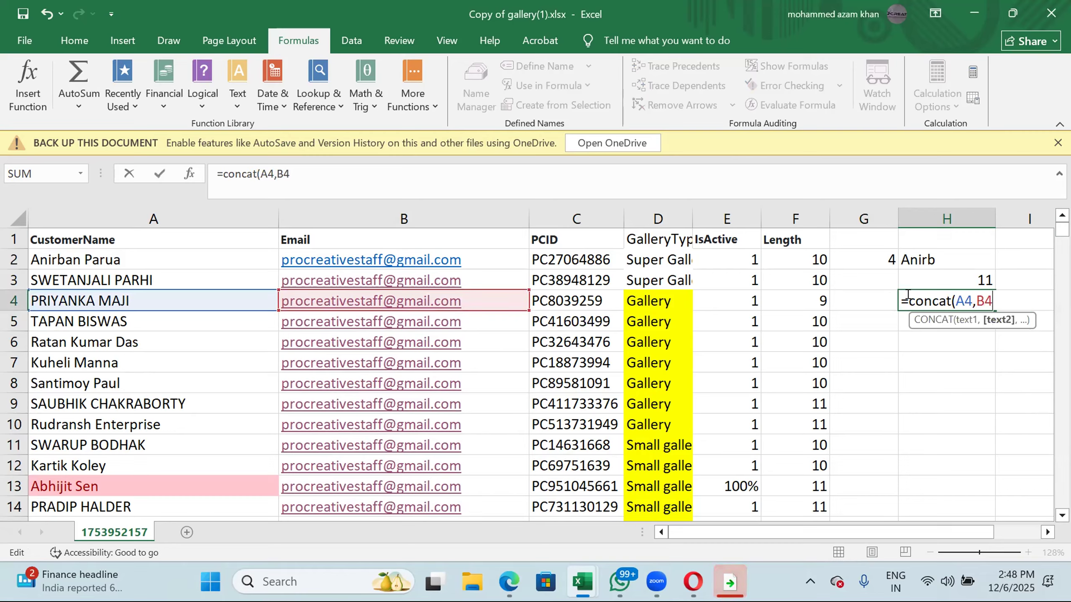
{"action": "type", "text": ")"}
{"action": "key", "text": "Return"}
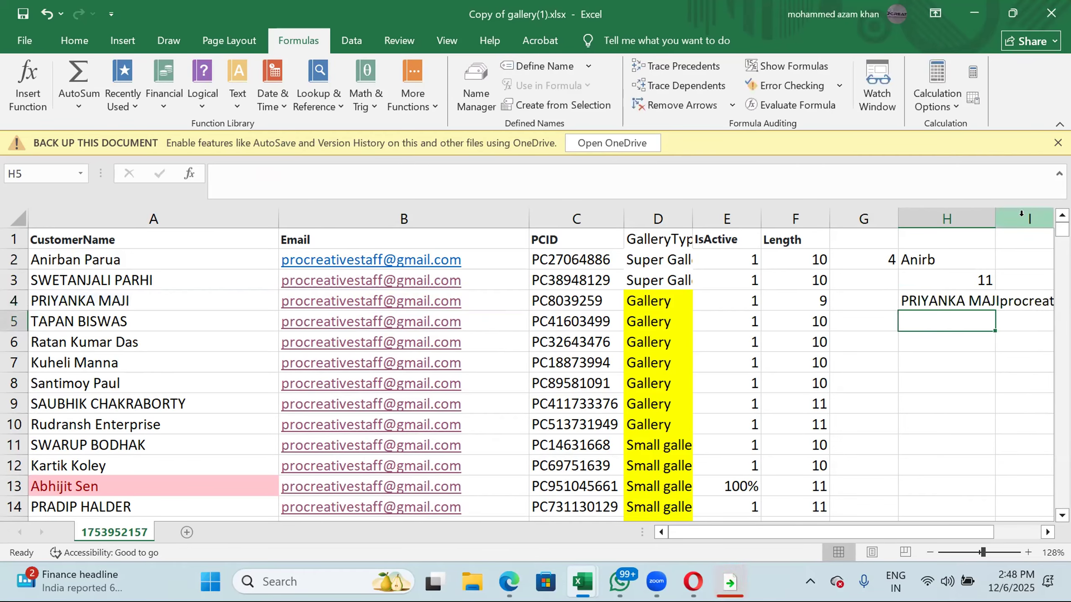
{"action": "double_click", "coordinate": [995, 218]}
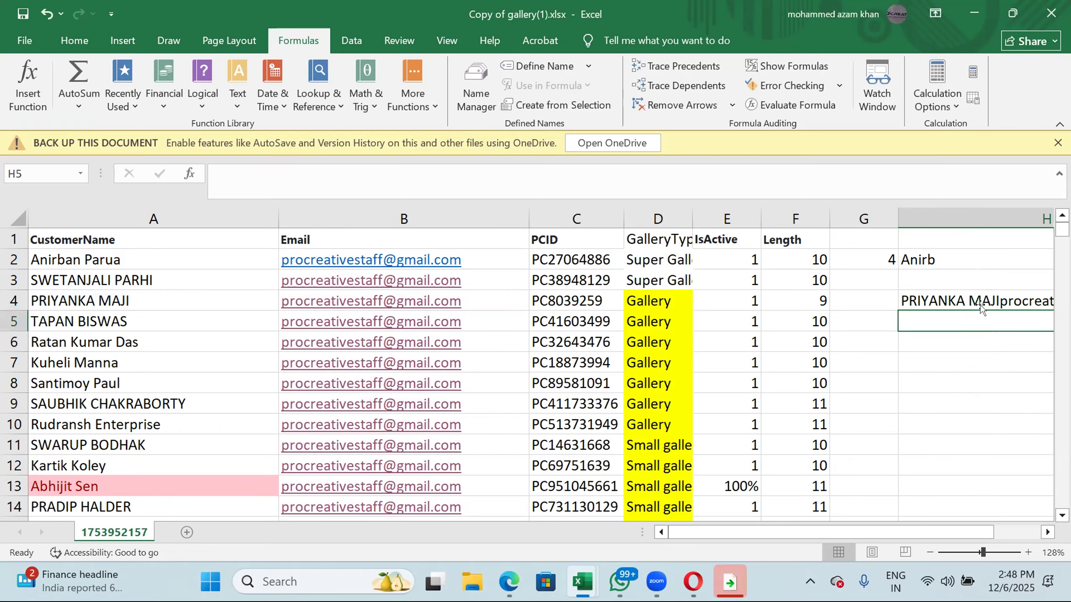
{"action": "key", "text": "Right"}
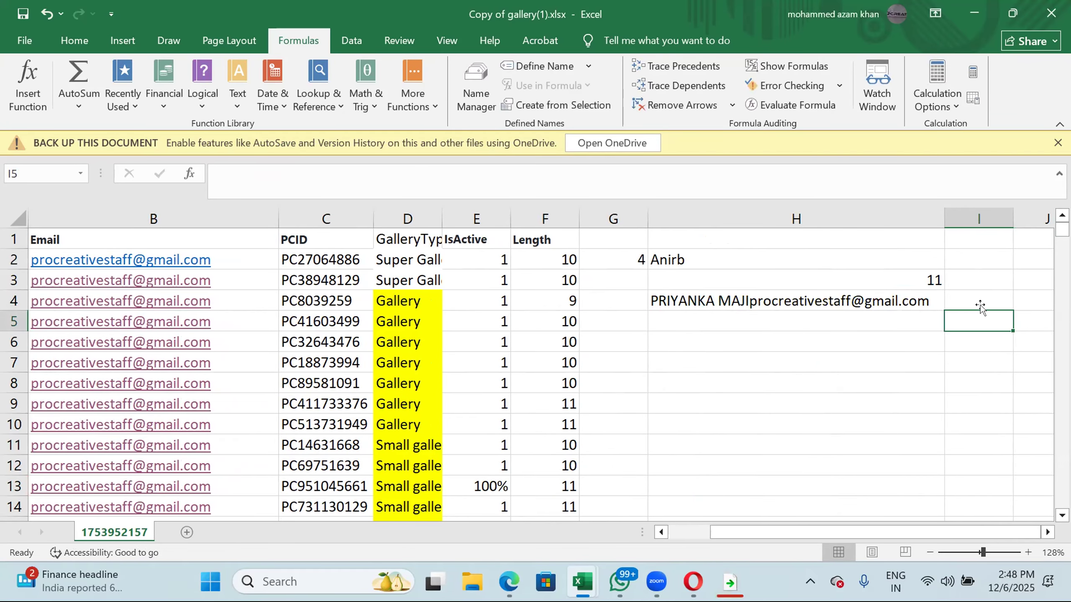
Look across the row 4 source cells from CustomerName onward and compare them with the joined text in H4.
{"action": "key", "text": "Left"}
{"action": "key", "text": "Left"}
{"action": "key", "text": "Left"}
{"action": "key", "text": "Left"}
{"action": "key", "text": "Left"}
{"action": "key", "text": "Left"}
{"action": "key", "text": "Left"}
{"action": "key", "text": "Left"}
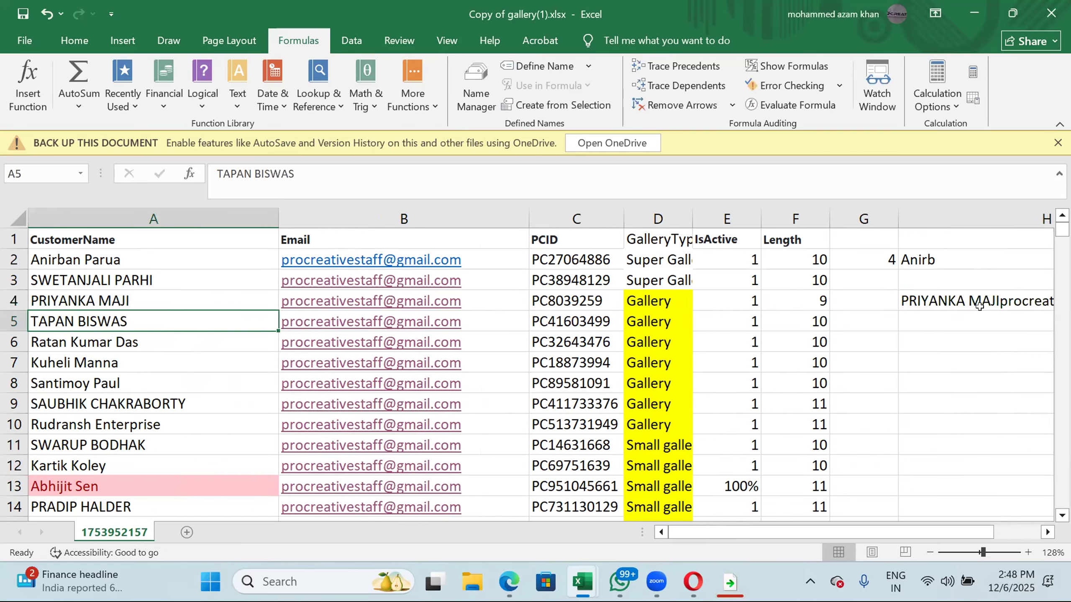
{"action": "key", "text": "Up"}
{"action": "key", "text": "Right"}
{"action": "key", "text": "Right"}
{"action": "key", "text": "Right"}
{"action": "key", "text": "Right"}
{"action": "key", "text": "Right"}
{"action": "key", "text": "Right"}
{"action": "key", "text": "Right"}
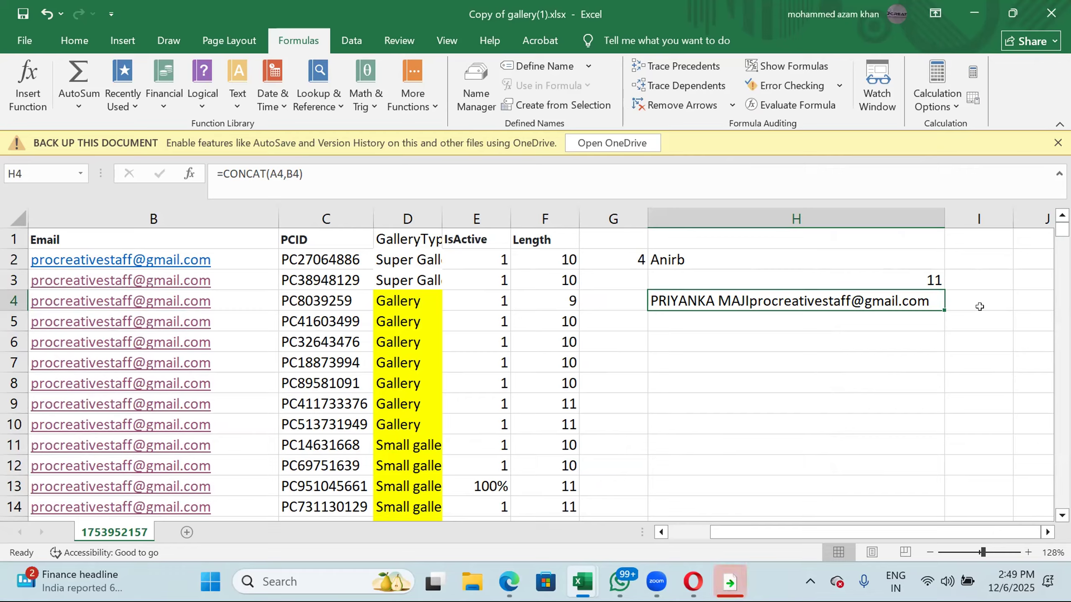
Review the arguments of the CONCAT formula in H4 and the addition formula in H3.
{"action": "double_click", "coordinate": [932, 300]}
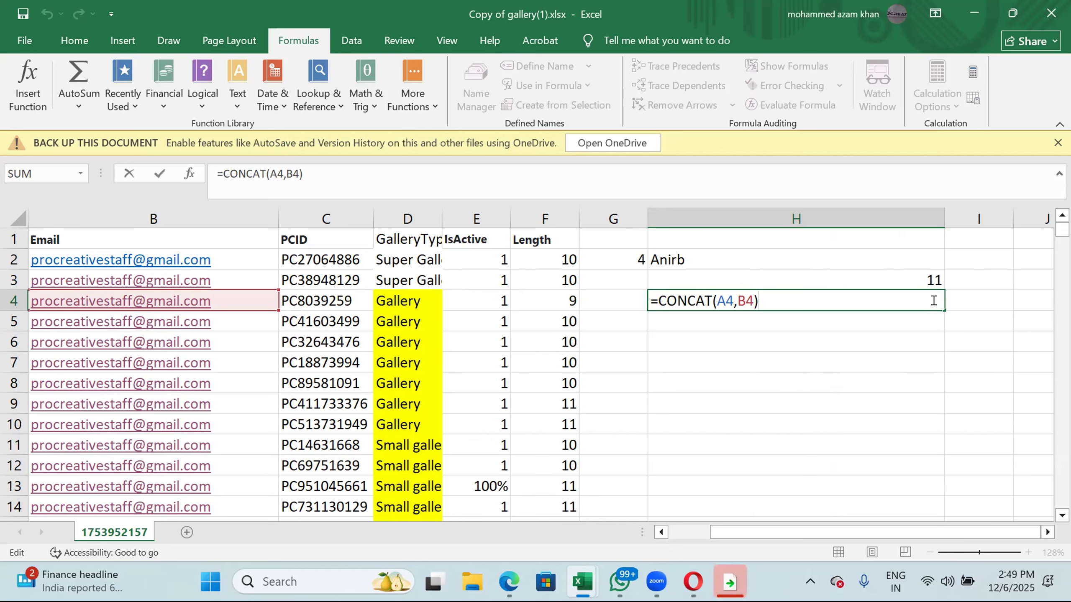
{"action": "key", "text": "Return"}
{"action": "key", "text": "Up"}
{"action": "key", "text": "Up"}
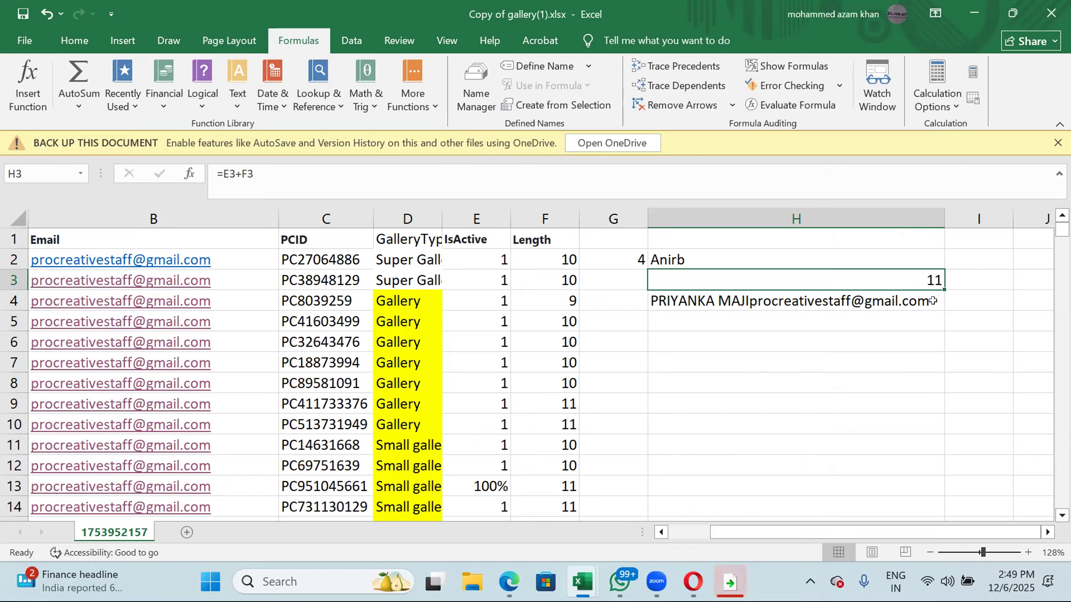
{"action": "left_click", "coordinate": [932, 300]}
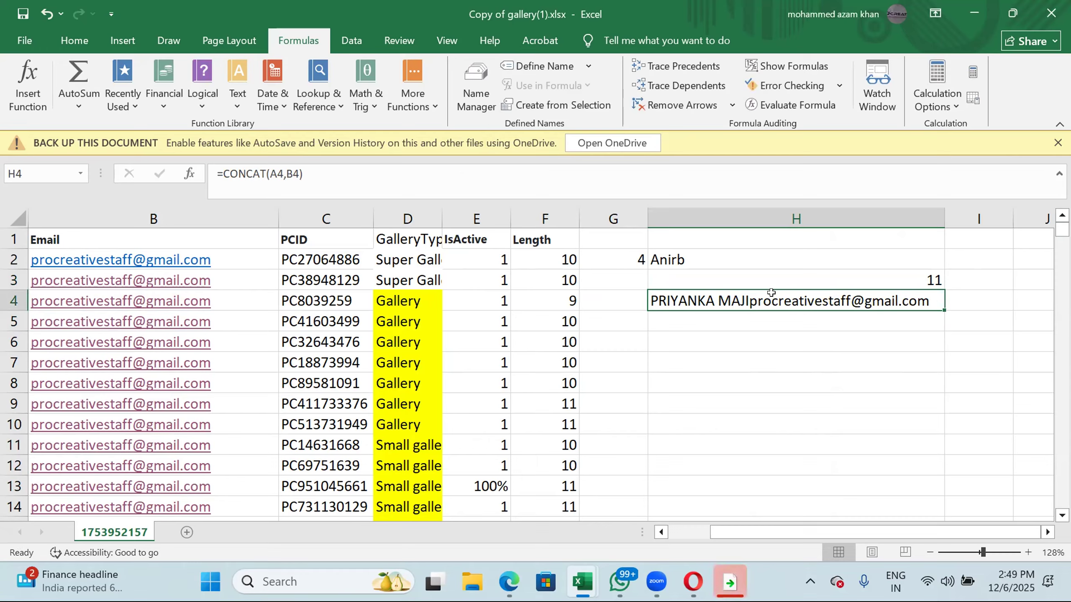
Add the PCID and GalleryType cells to the H4 formula so it reads =CONCAT(A4,B4,C4,D4).
{"action": "double_click", "coordinate": [701, 291]}
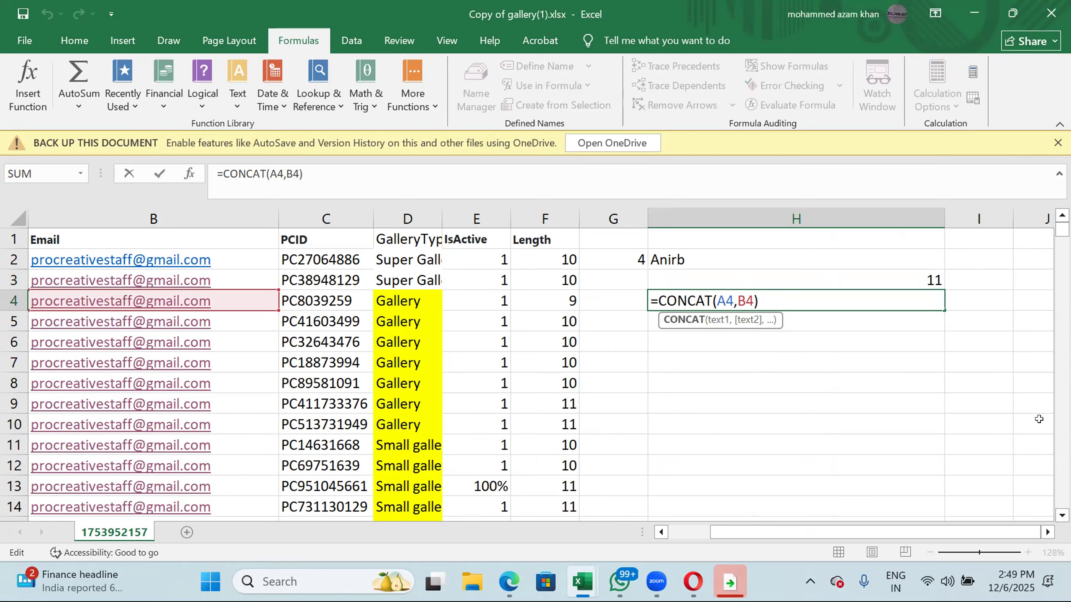
{"action": "left_click", "coordinate": [748, 301]}
{"action": "type", "text": ","}
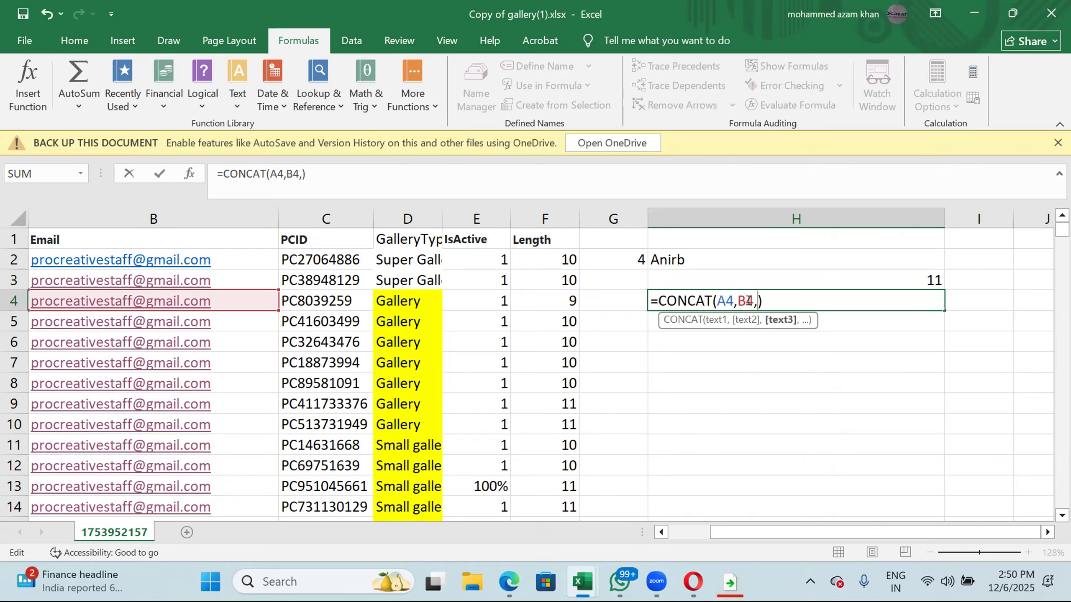
{"action": "left_click", "coordinate": [311, 301]}
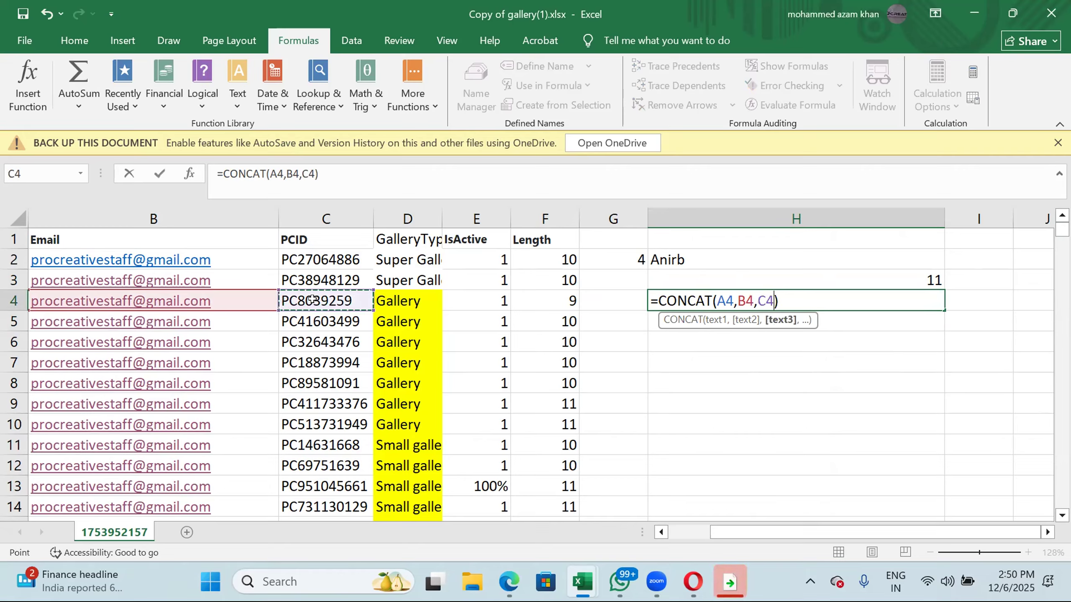
{"action": "type", "text": ","}
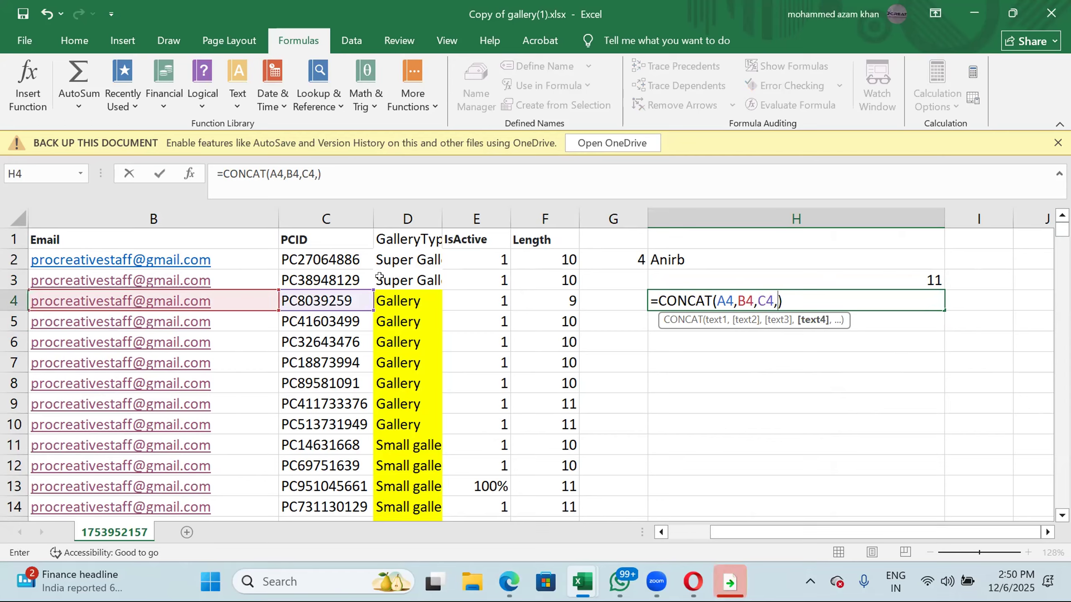
{"action": "left_click", "coordinate": [400, 301]}
{"action": "type", "text": ","}
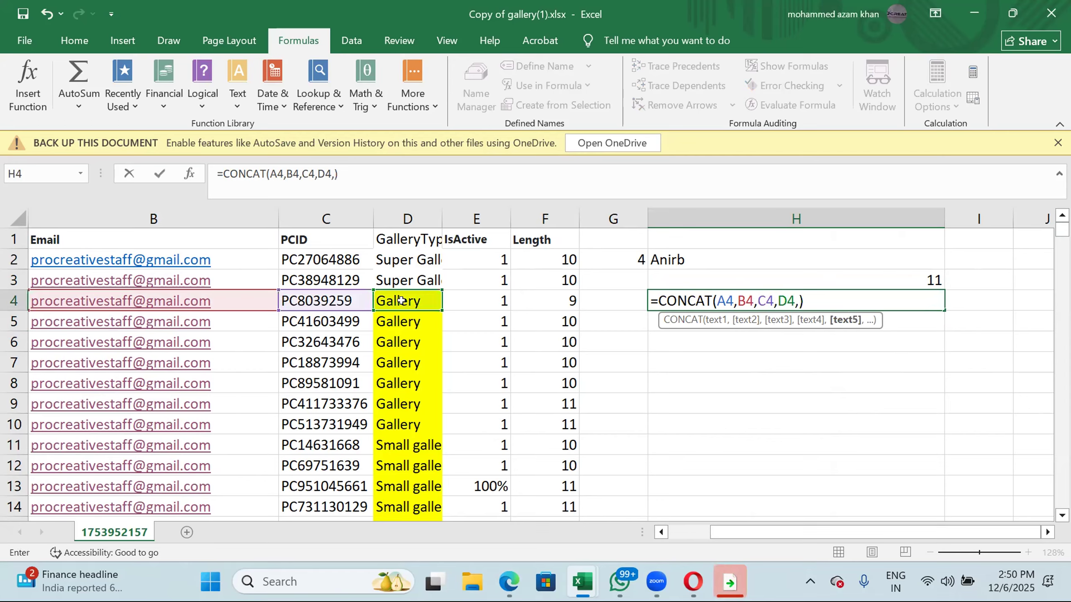
{"action": "key", "text": "BackSpace"}
{"action": "key", "text": "Return"}
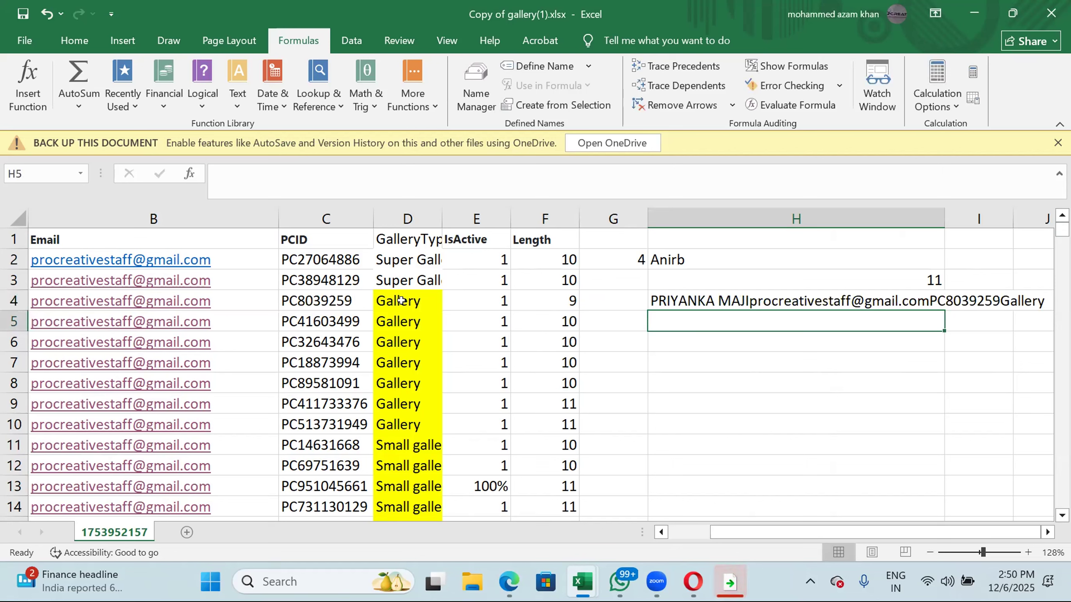
Remove the B4 and C4 arguments from the CONCAT formula in H4, leaving A4 and D4.
{"action": "left_click", "coordinate": [735, 299]}
{"action": "double_click", "coordinate": [736, 299]}
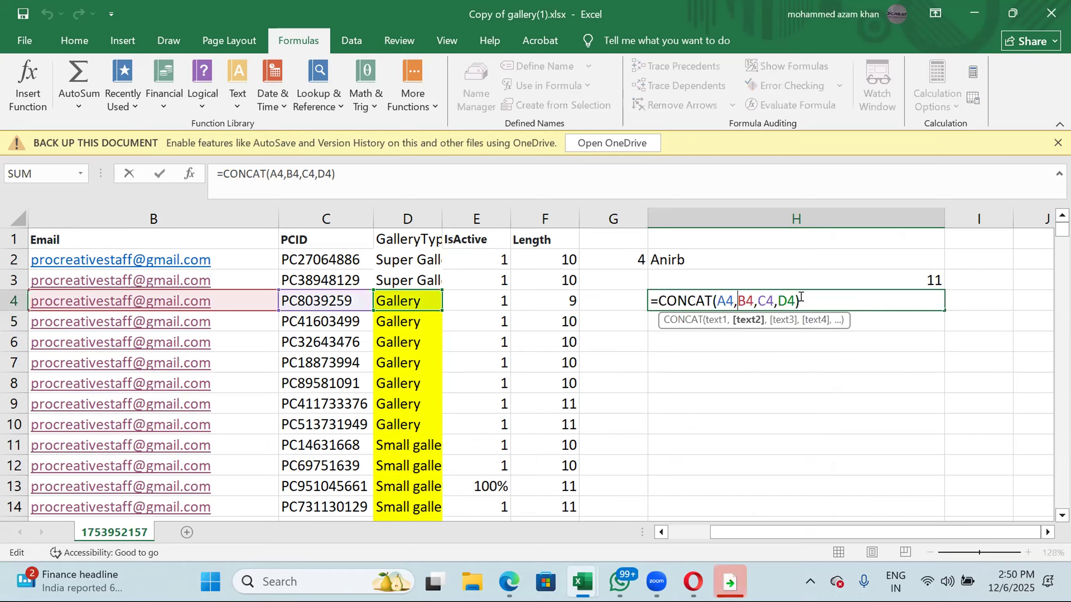
{"action": "left_click", "coordinate": [777, 298]}
{"action": "key", "text": "BackSpace"}
{"action": "key", "text": "BackSpace"}
{"action": "key", "text": "BackSpace"}
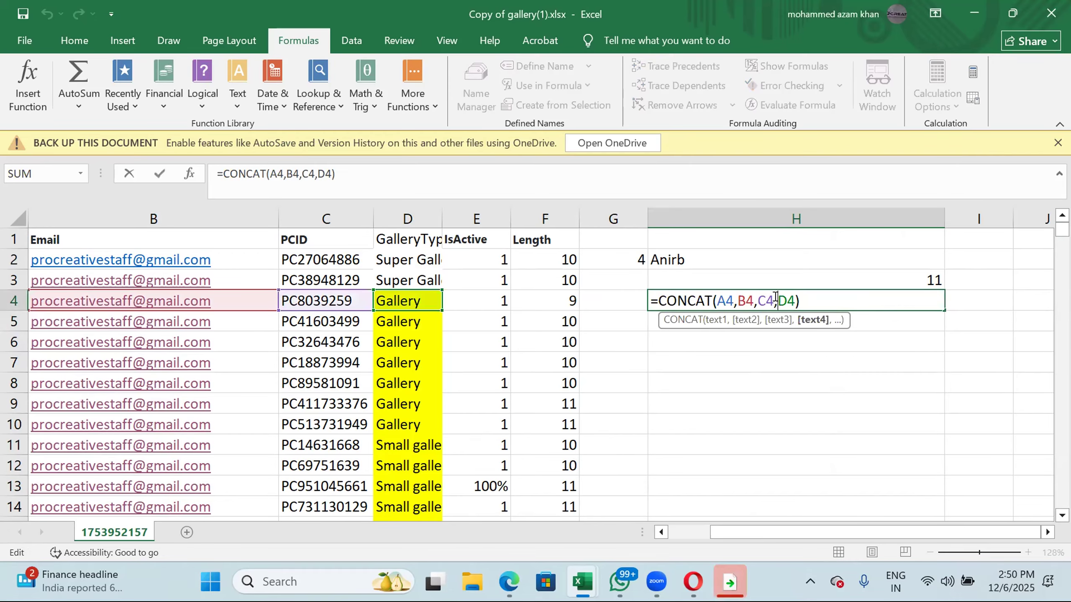
{"action": "key", "text": "BackSpace"}
{"action": "key", "text": "BackSpace"}
{"action": "key", "text": "BackSpace"}
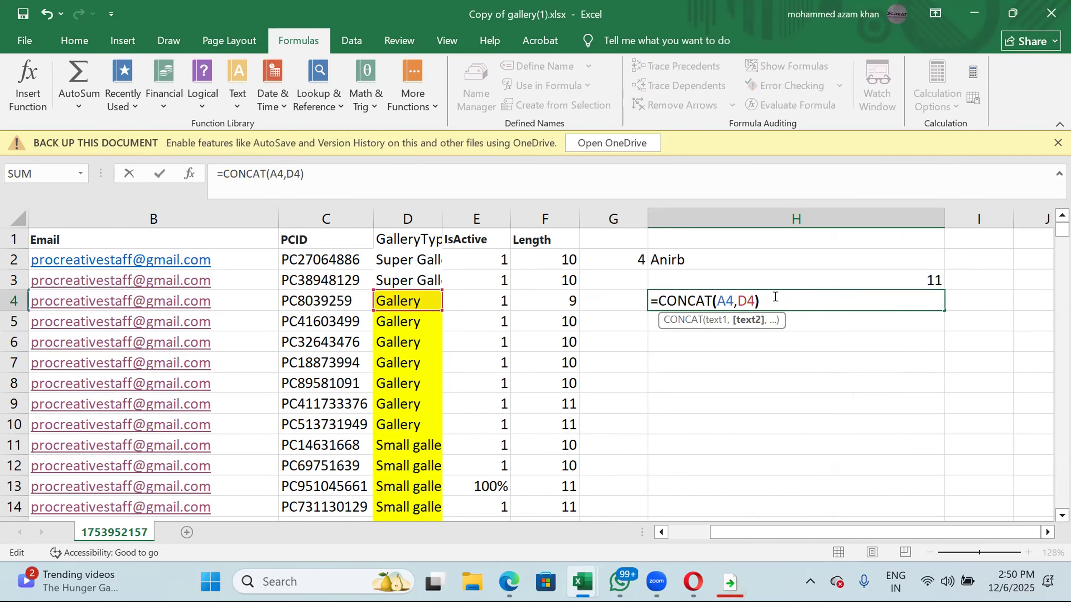
Append C4 and B4 after D4 and commit the H4 formula as =CONCAT(A4,D4,C4,B4).
{"action": "left_click", "coordinate": [775, 297]}
{"action": "key", "text": "Left"}
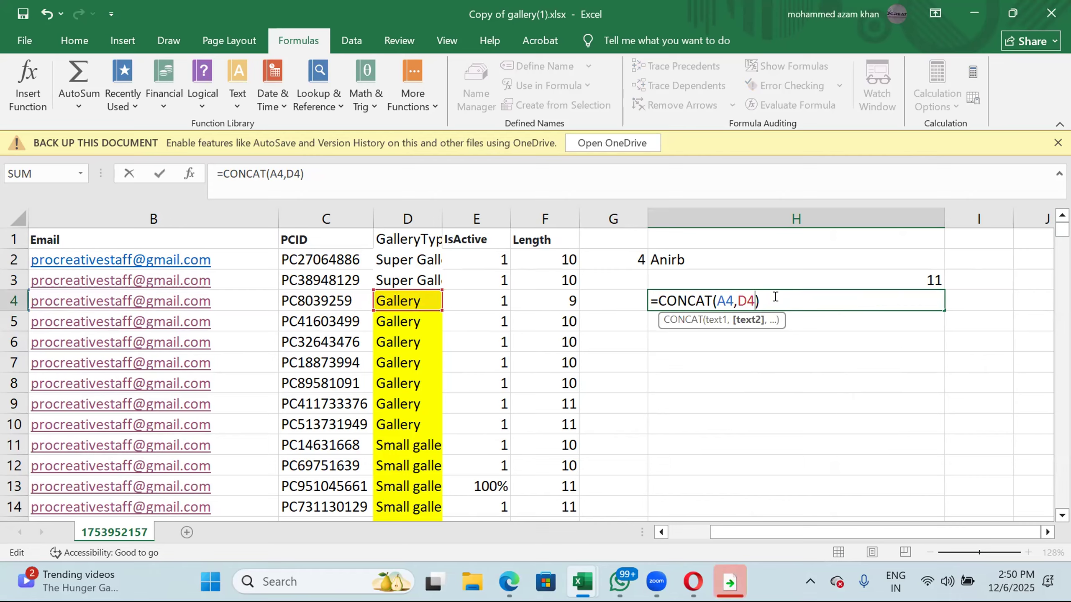
{"action": "type", "text": ",c"}
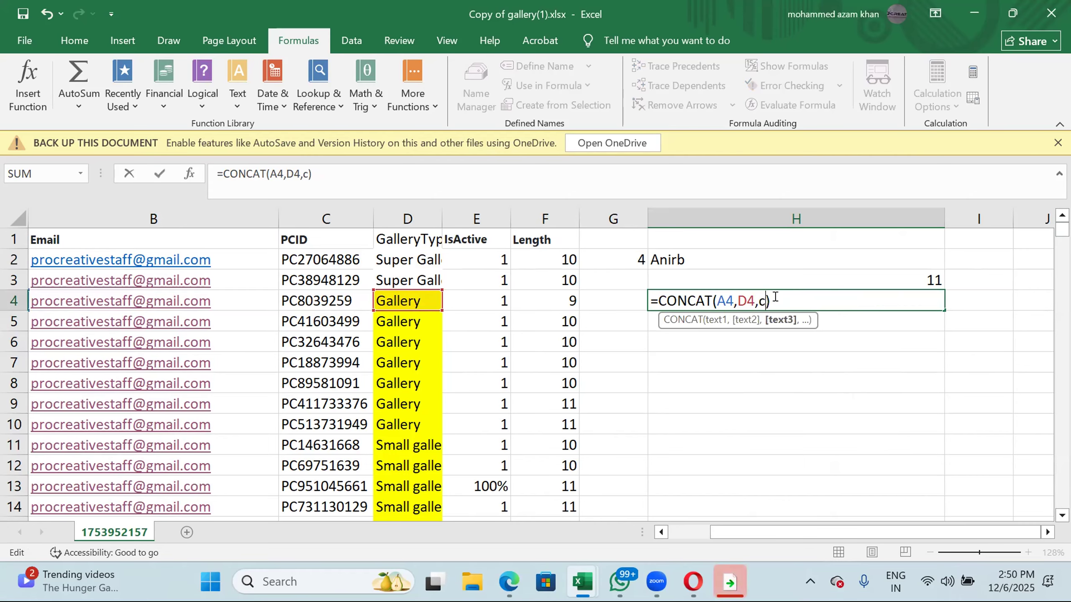
{"action": "type", "text": "4"}
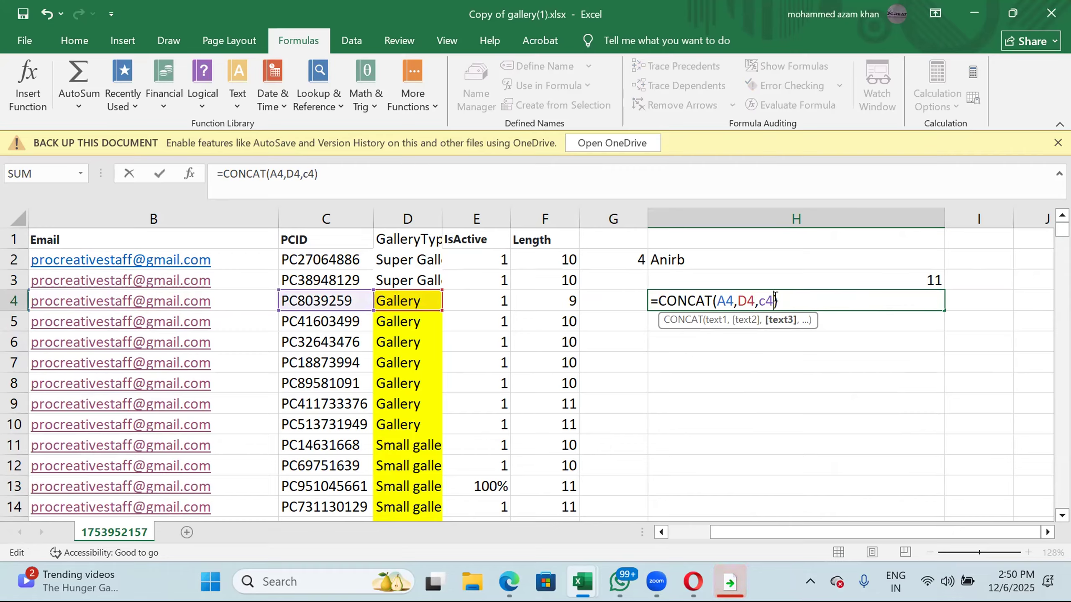
{"action": "type", "text": ",b4"}
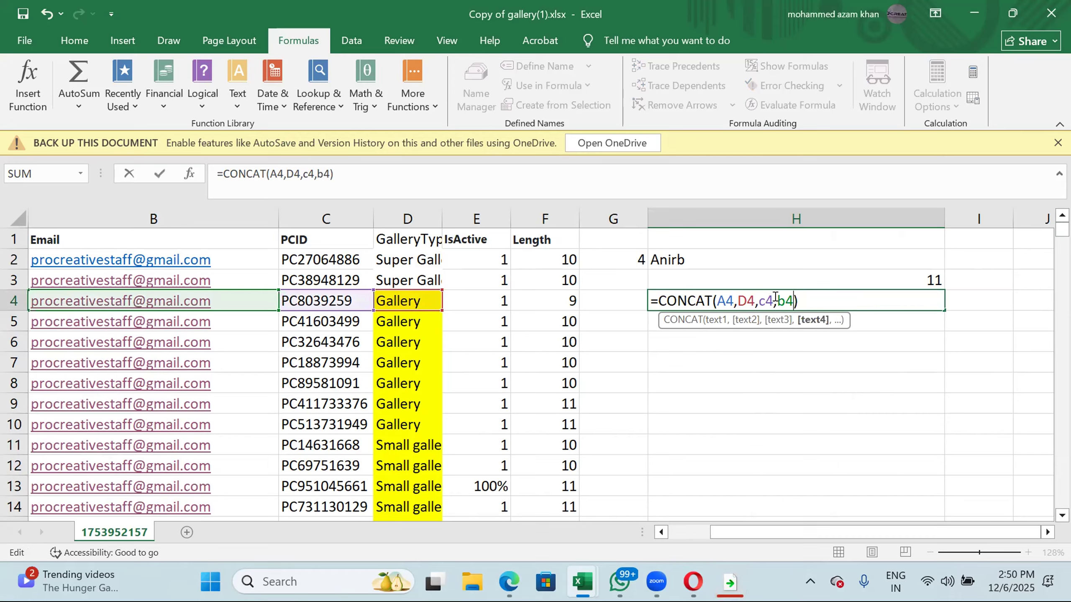
{"action": "key", "text": "Return"}
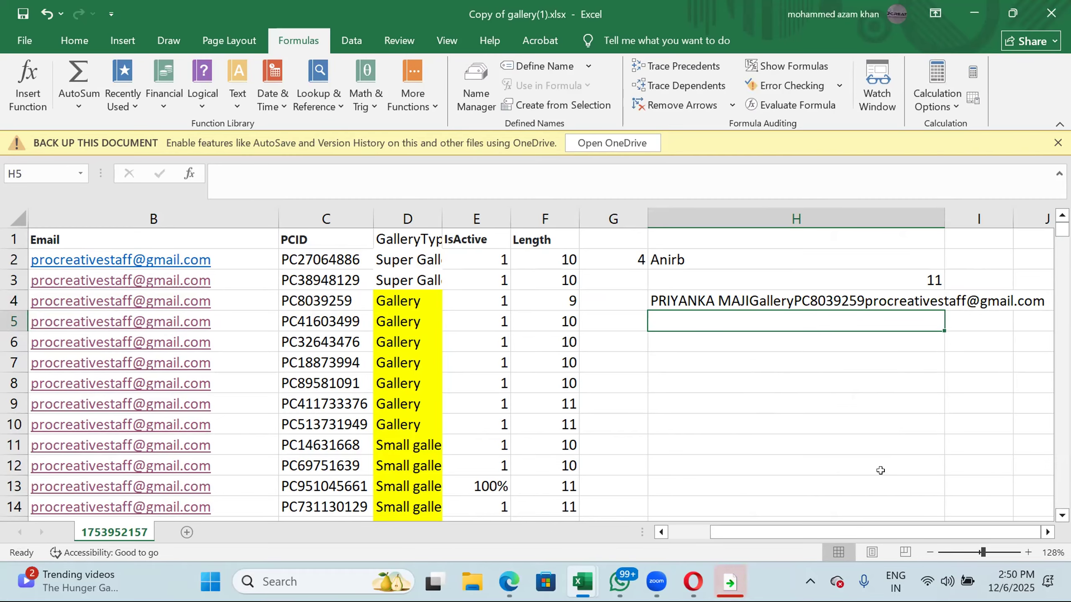
Check the reordered CONCAT formula in H4 against the row 4 cells, going back to A4 and across the row.
{"action": "left_click", "coordinate": [766, 301]}
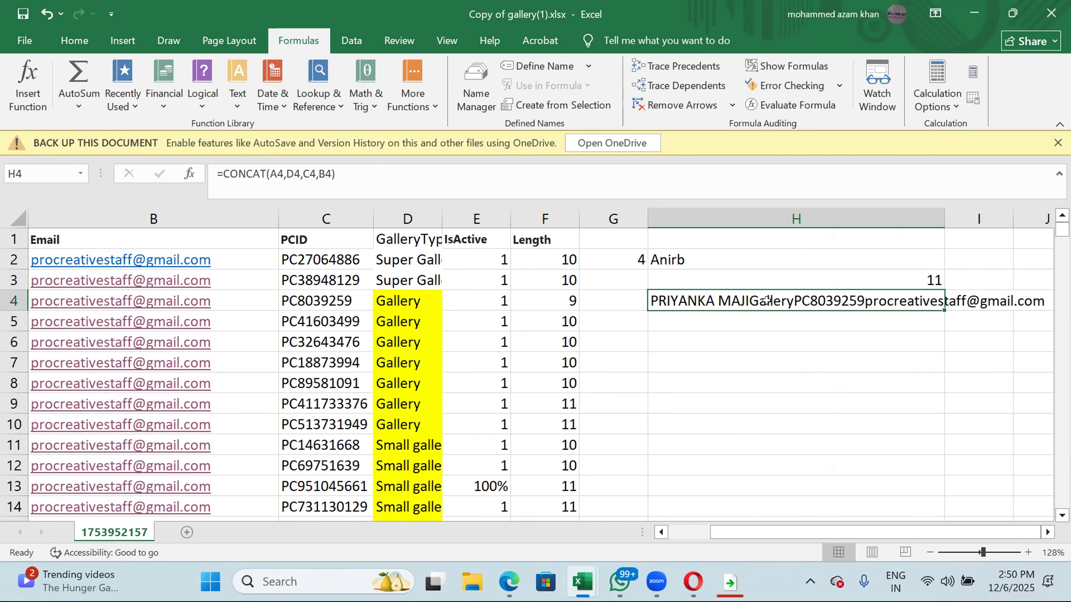
{"action": "key", "text": "Left"}
{"action": "key", "text": "Left"}
{"action": "key", "text": "Left"}
{"action": "key", "text": "Left"}
{"action": "key", "text": "Left"}
{"action": "key", "text": "Left"}
{"action": "key", "text": "Left"}
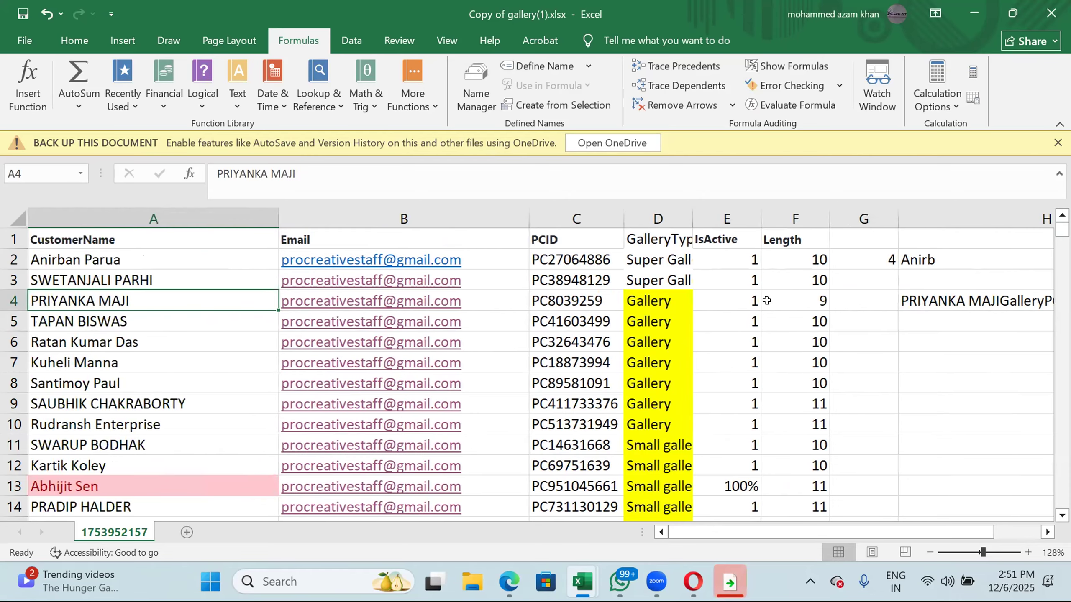
{"action": "key", "text": "Right"}
{"action": "key", "text": "Right"}
{"action": "key", "text": "Right"}
{"action": "key", "text": "Right"}
{"action": "key", "text": "Right"}
{"action": "key", "text": "Right"}
{"action": "key", "text": "Right"}
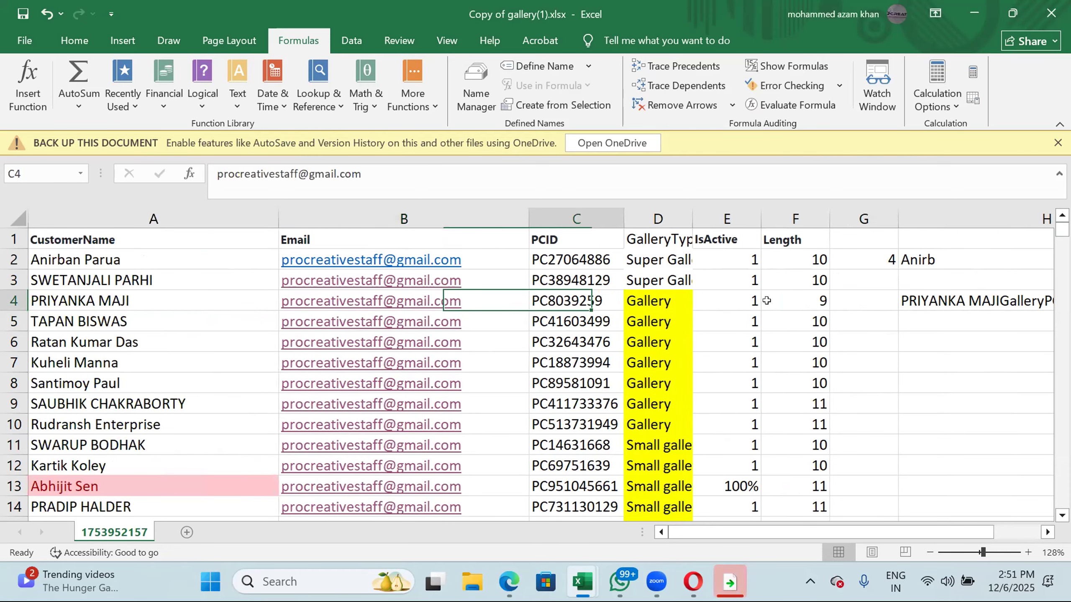
Review the cells along row 3 from the H3 formula to the customer name, and return to the H4 formula.
{"action": "key", "text": "Up"}
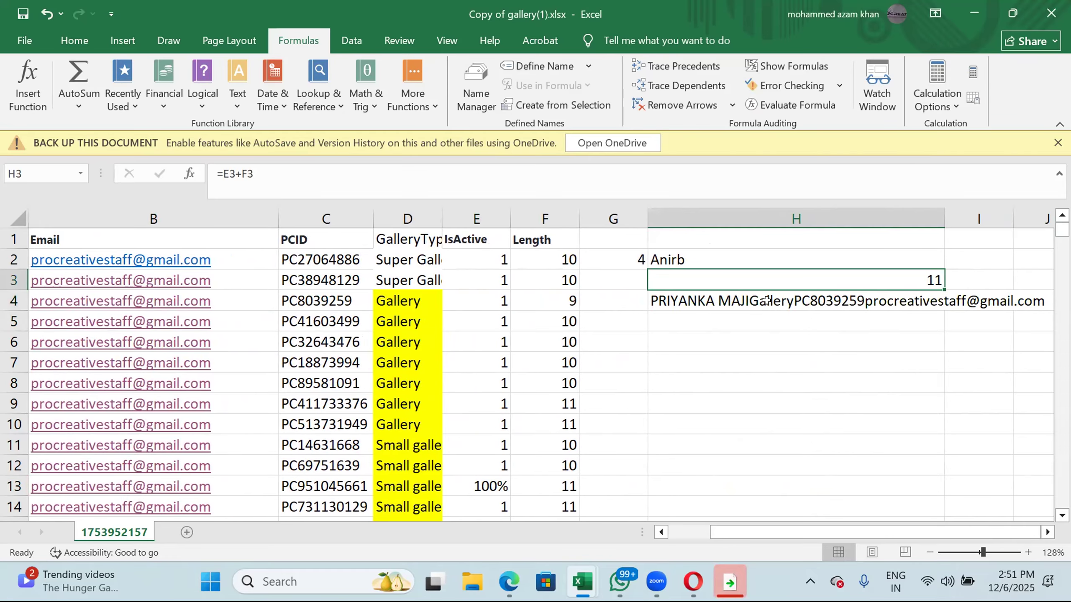
{"action": "key", "text": "Left"}
{"action": "key", "text": "Left"}
{"action": "key", "text": "Left"}
{"action": "key", "text": "Left"}
{"action": "key", "text": "Left"}
{"action": "key", "text": "Left"}
{"action": "key", "text": "Left"}
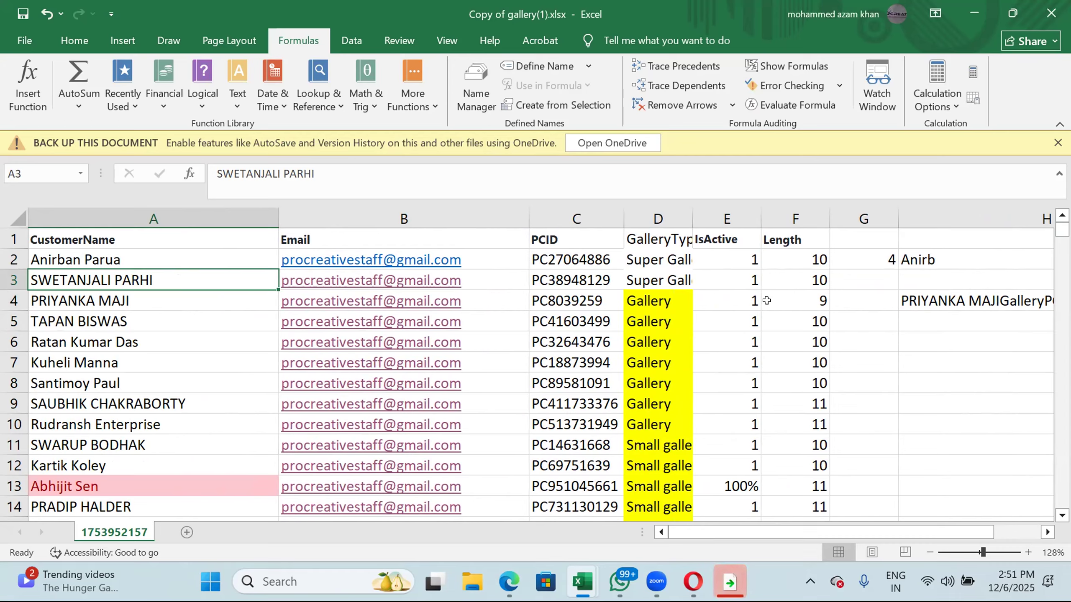
{"action": "key", "text": "Right"}
{"action": "key", "text": "Right"}
{"action": "key", "text": "Right"}
{"action": "key", "text": "Right"}
{"action": "key", "text": "Right"}
{"action": "key", "text": "Right"}
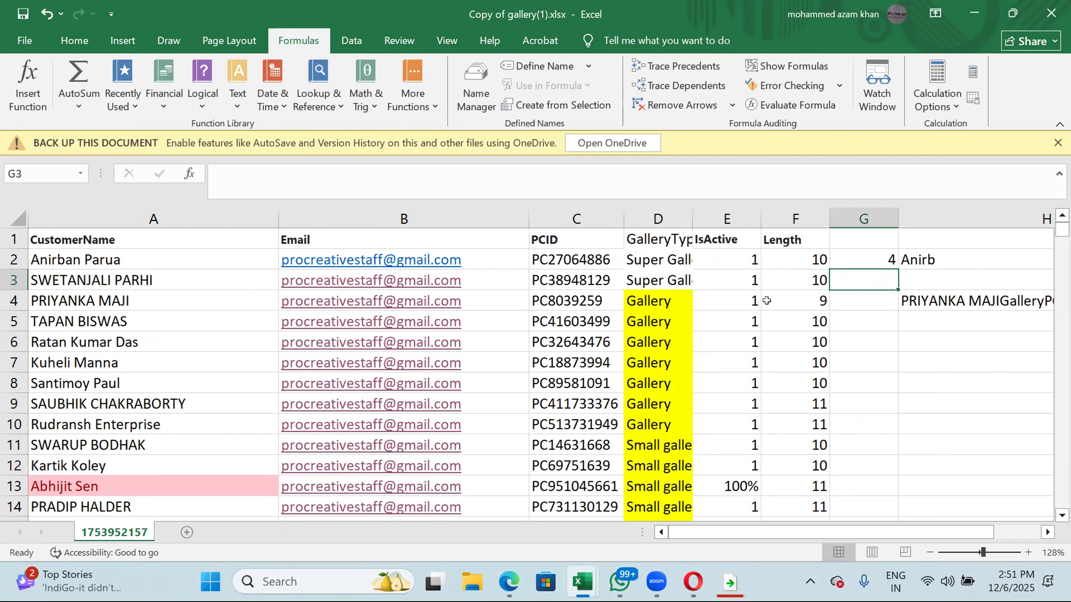
{"action": "key", "text": "Right"}
{"action": "key", "text": "Down"}
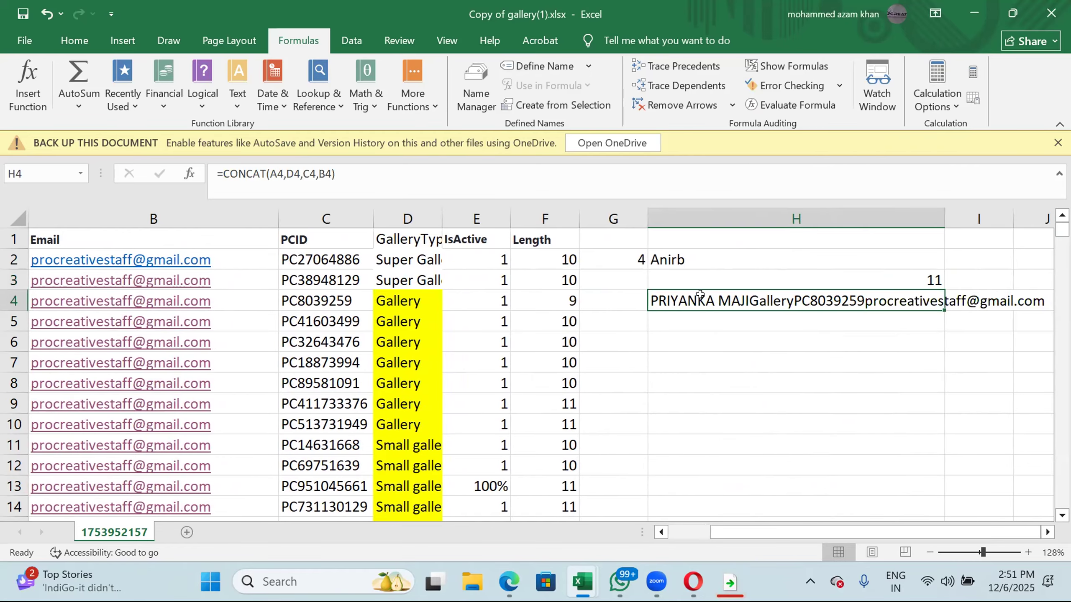
Read the CONCAT help article's syntax, arguments and examples from the H4 formula, and close the help.
{"action": "double_click", "coordinate": [685, 295]}
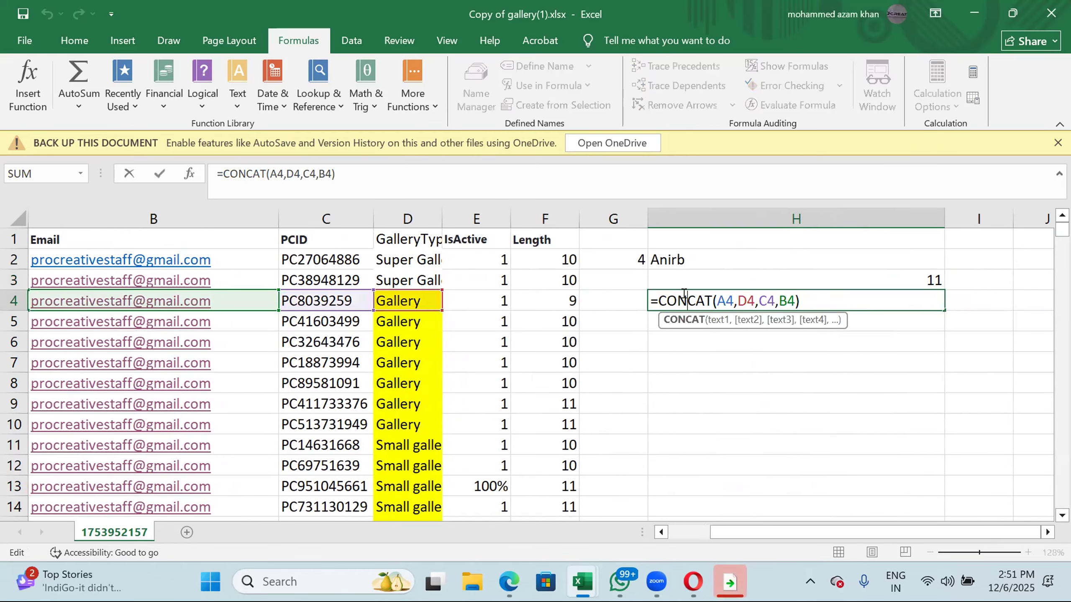
{"action": "left_click", "coordinate": [682, 320]}
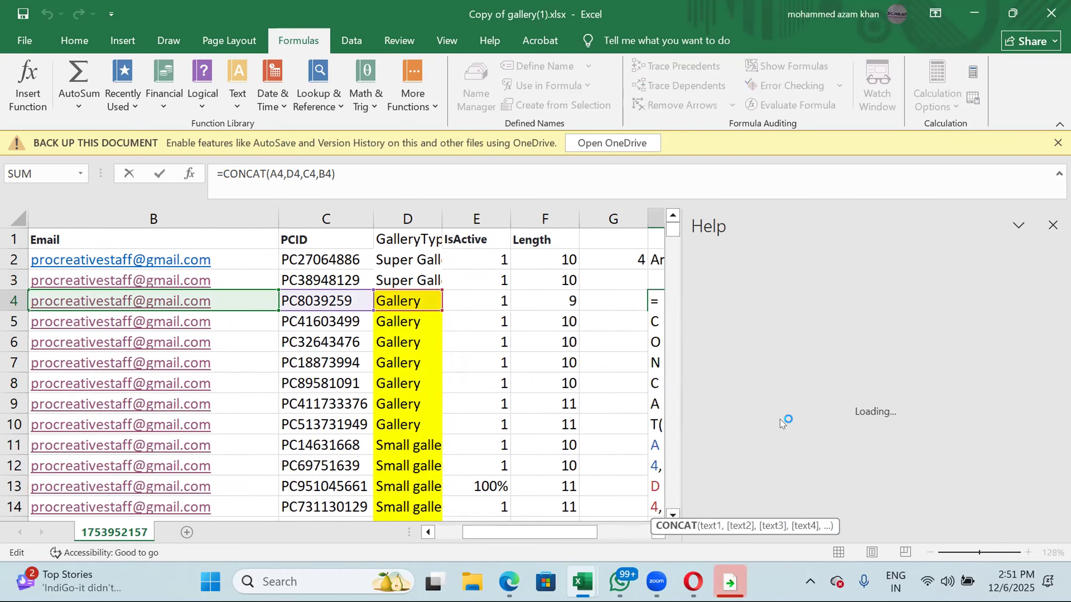
{"action": "scroll", "coordinate": [780, 426], "scroll_direction": "down", "scroll_amount": 15}
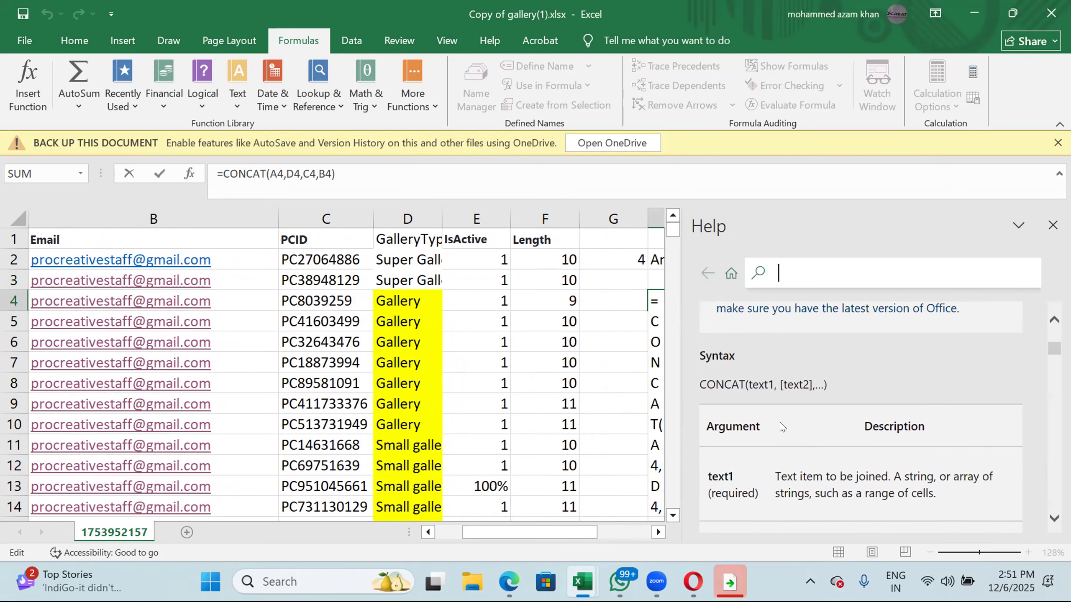
{"action": "scroll", "coordinate": [779, 421], "scroll_direction": "down", "scroll_amount": 12}
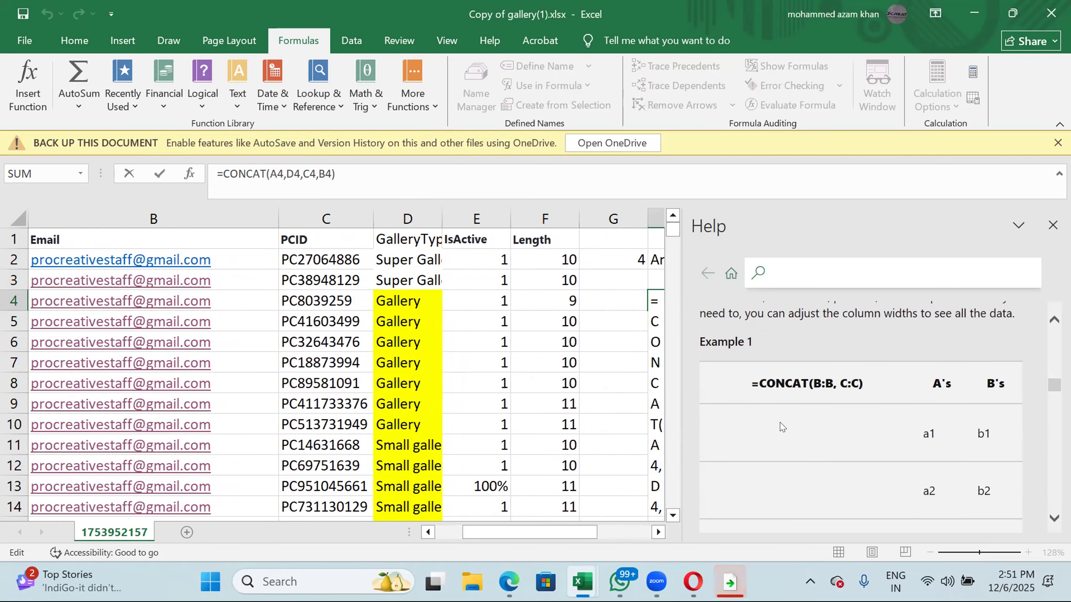
{"action": "scroll", "coordinate": [780, 421], "scroll_direction": "down", "scroll_amount": 12}
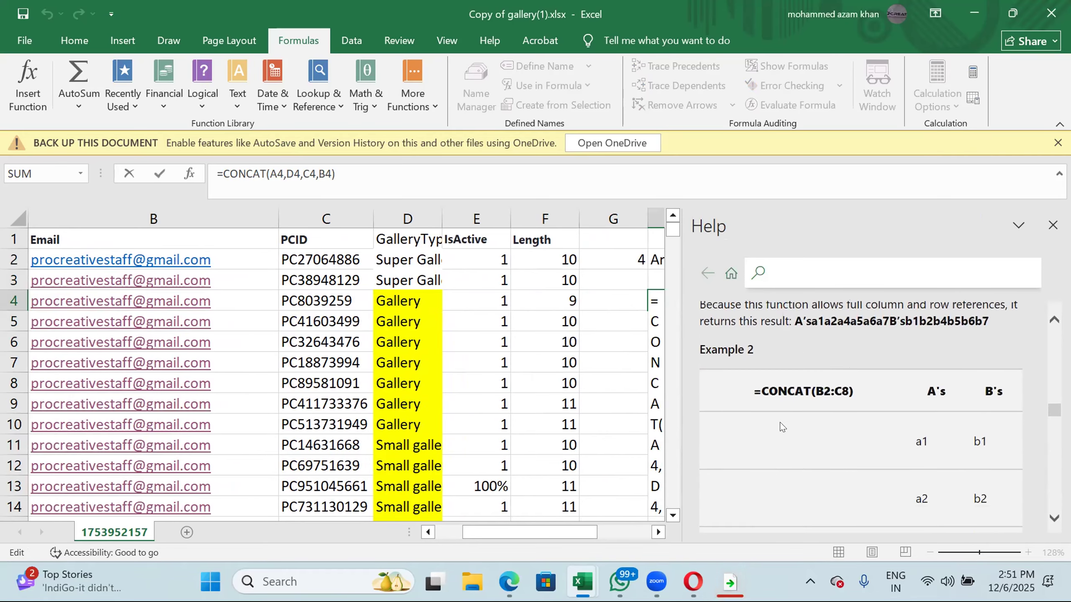
{"action": "scroll", "coordinate": [780, 421], "scroll_direction": "down", "scroll_amount": 3}
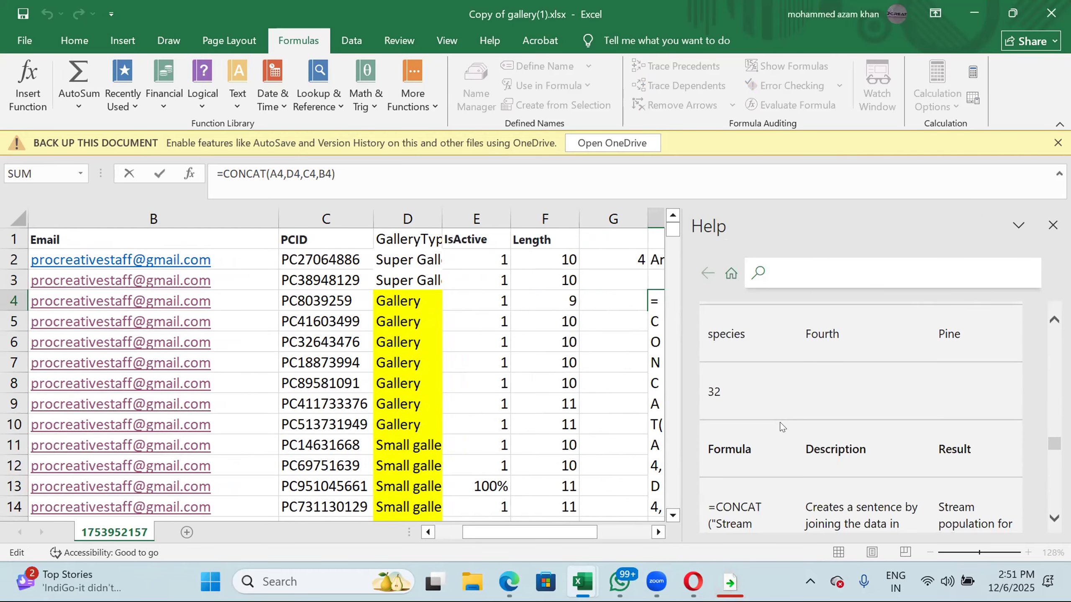
{"action": "scroll", "coordinate": [780, 422], "scroll_direction": "up", "scroll_amount": 3}
{"action": "scroll", "coordinate": [779, 422], "scroll_direction": "down", "scroll_amount": 3}
{"action": "scroll", "coordinate": [780, 422], "scroll_direction": "down", "scroll_amount": 2}
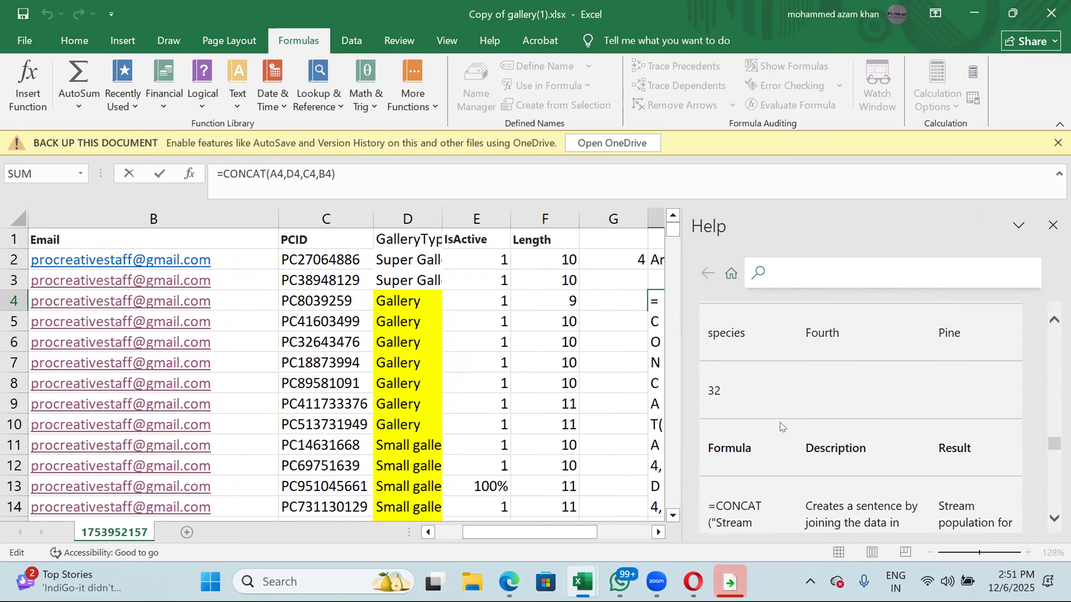
{"action": "scroll", "coordinate": [779, 421], "scroll_direction": "up", "scroll_amount": 2}
{"action": "scroll", "coordinate": [762, 392], "scroll_direction": "up", "scroll_amount": 2}
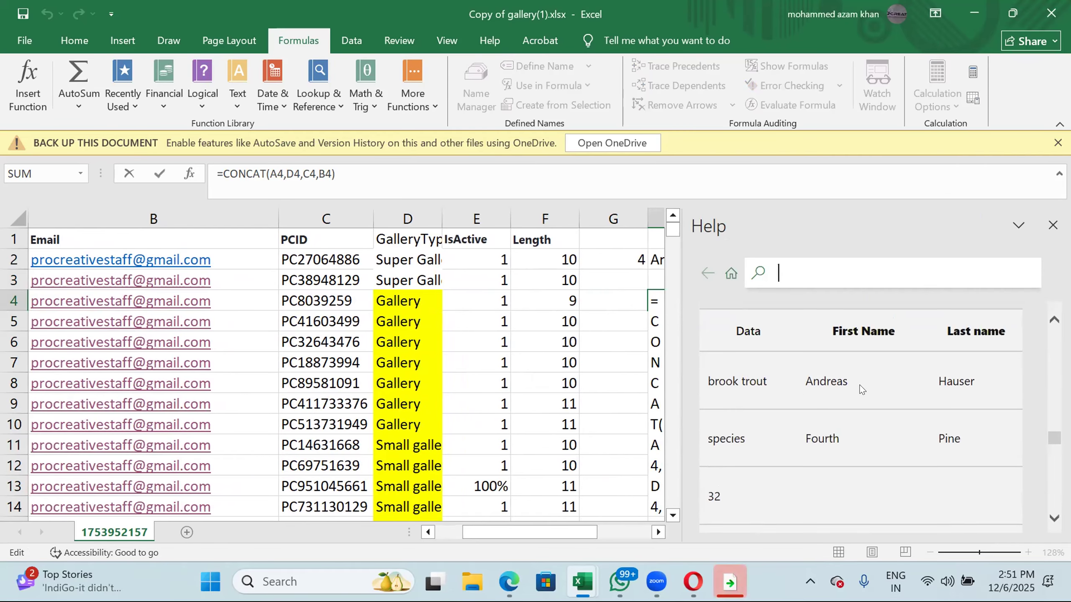
{"action": "scroll", "coordinate": [917, 391], "scroll_direction": "down", "scroll_amount": 5}
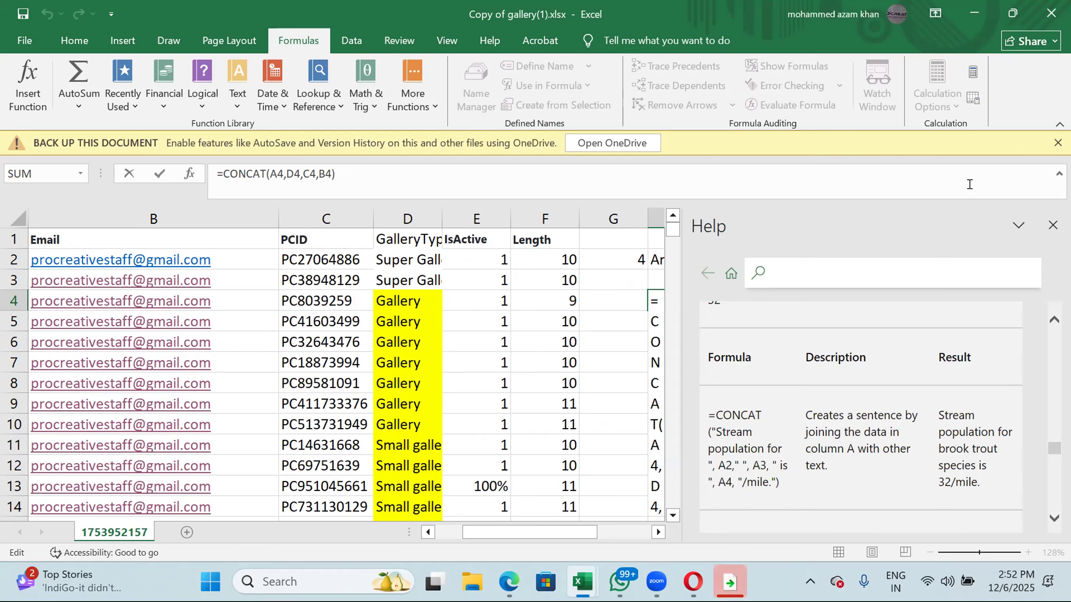
{"action": "left_click", "coordinate": [1053, 224]}
Add the text "MR." as the first CONCAT argument in H4 so the formula reads =CONCAT("MR.",A4,D4,C4,B4).
{"action": "left_click", "coordinate": [714, 294]}
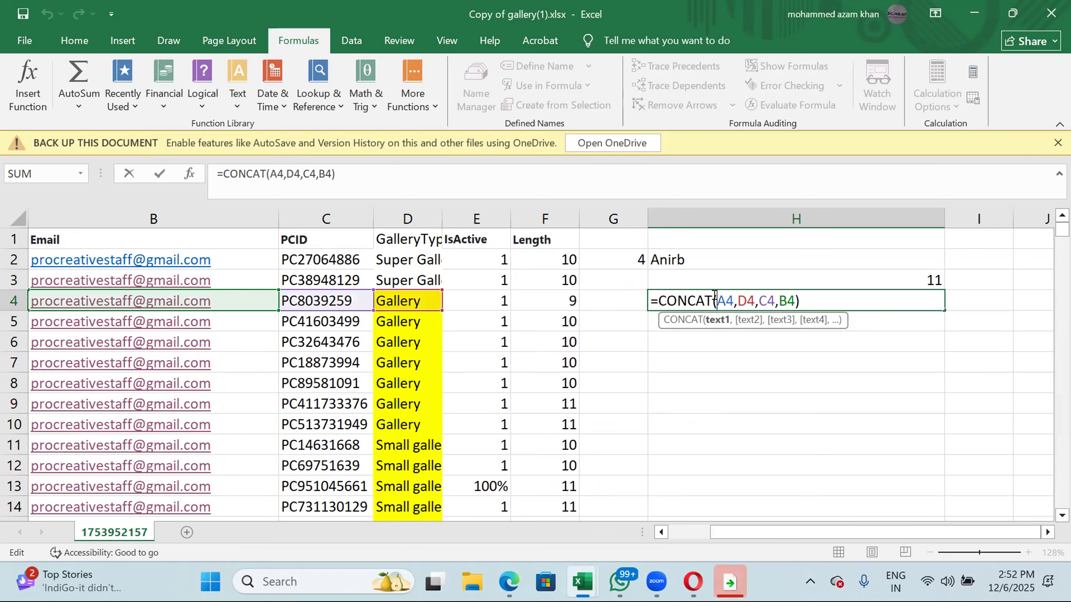
{"action": "type", "text": "\"\""}
{"action": "key", "text": "Left"}
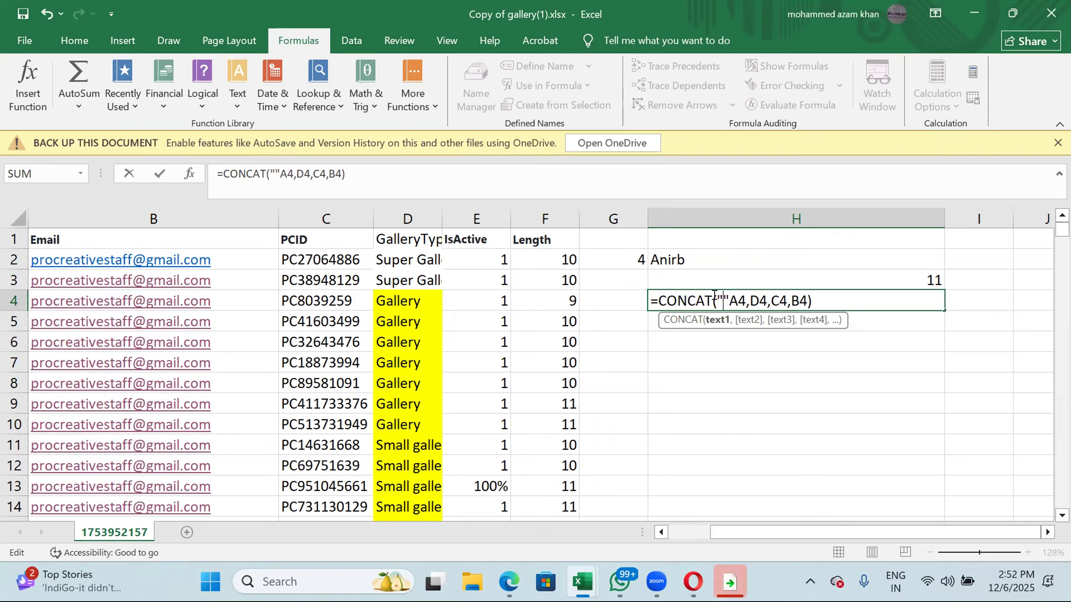
{"action": "type", "text": "MR"}
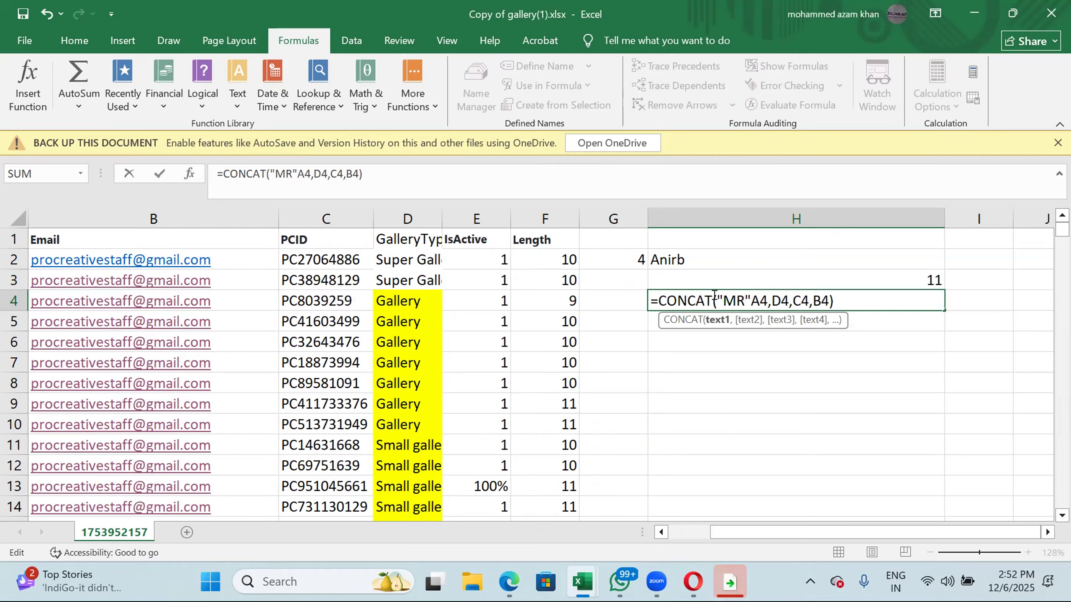
{"action": "type", "text": "."}
{"action": "type", "text": ","}
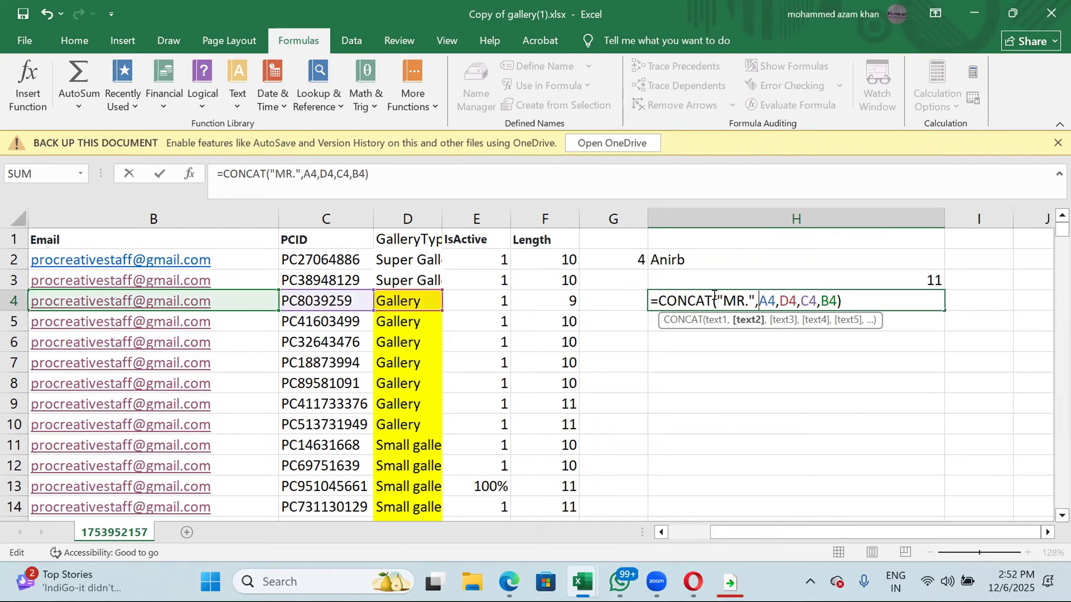
{"action": "key", "text": "Return"}
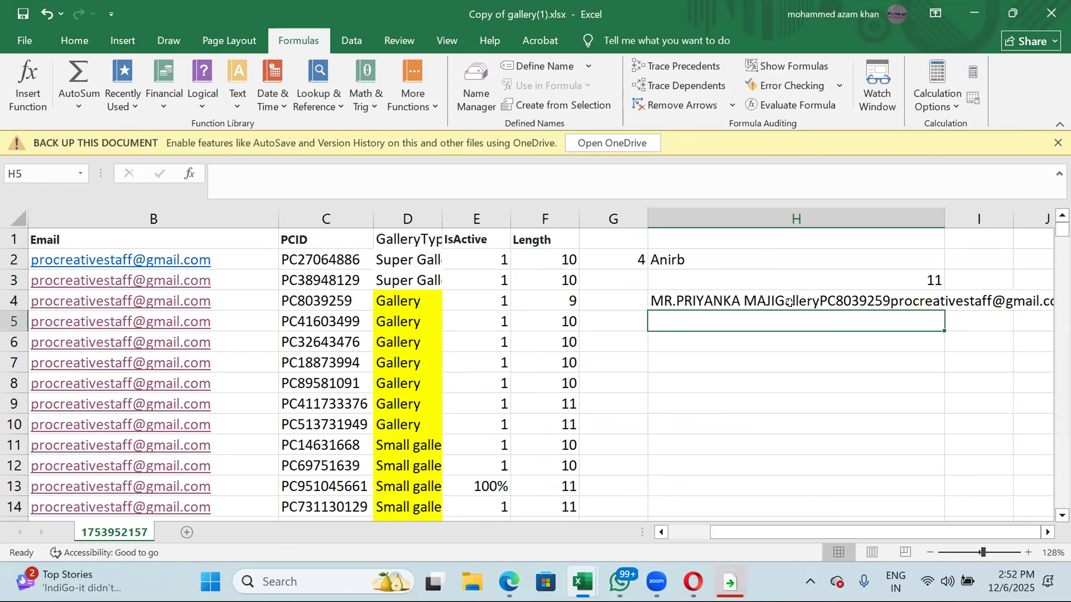
{"action": "double_click", "coordinate": [664, 299]}
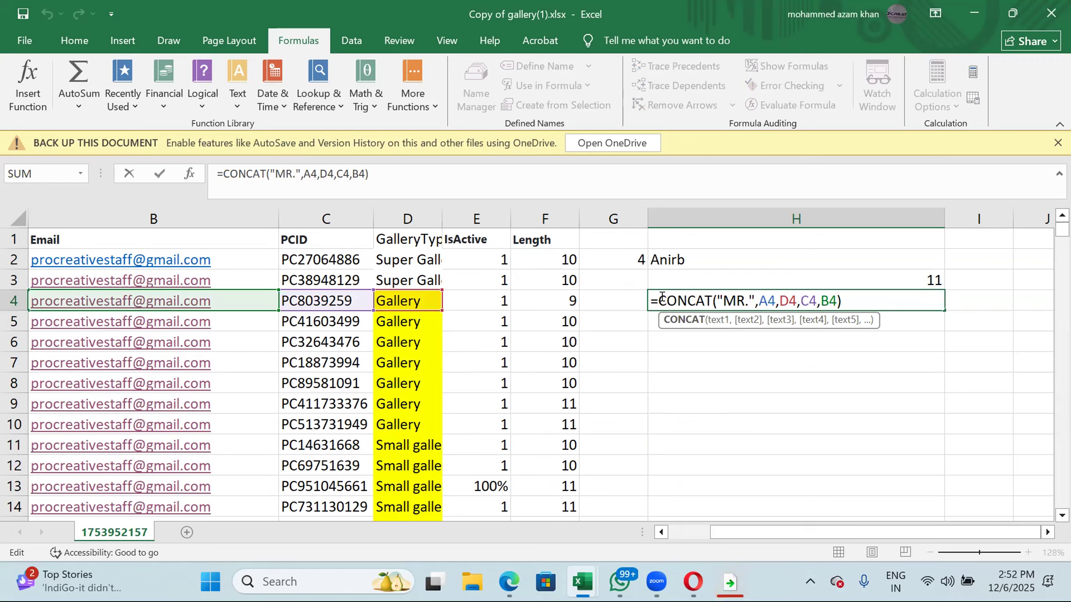
{"action": "key", "text": "ctrl+Return"}
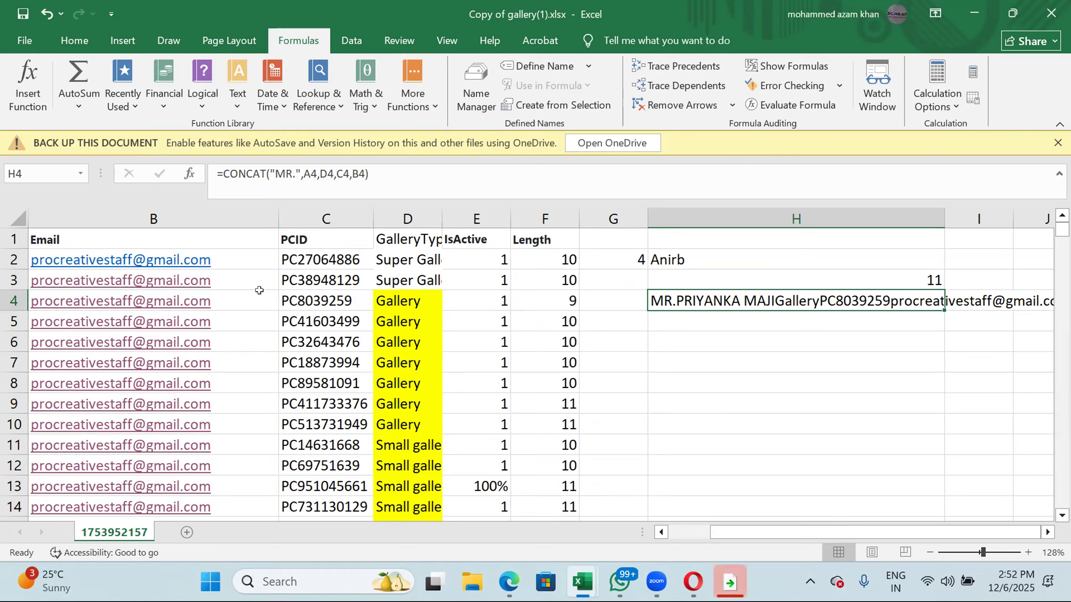
Clear the formulas from cells H2:H4.
{"action": "left_click", "coordinate": [217, 257]}
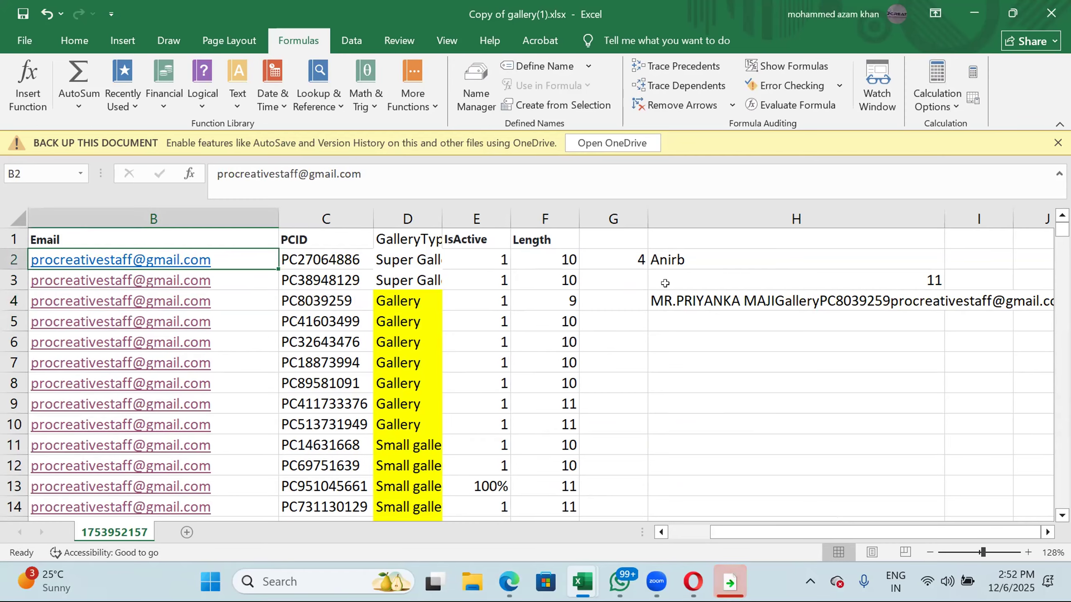
{"action": "left_click", "coordinate": [730, 256]}
{"action": "key", "text": "shift+Down"}
{"action": "key", "text": "shift+Down"}
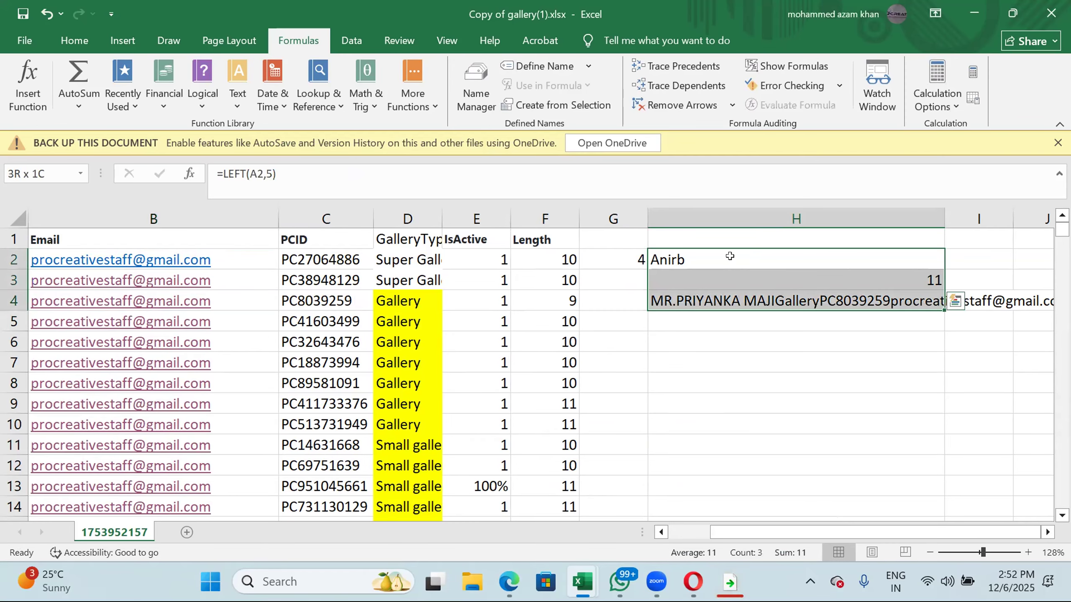
{"action": "key", "text": "Delete"}
{"action": "key", "text": "Up"}
Enter 1 in H2 and fill it down column H to row 14.
{"action": "left_click", "coordinate": [730, 256]}
{"action": "type", "text": "1"}
{"action": "key", "text": "Return"}
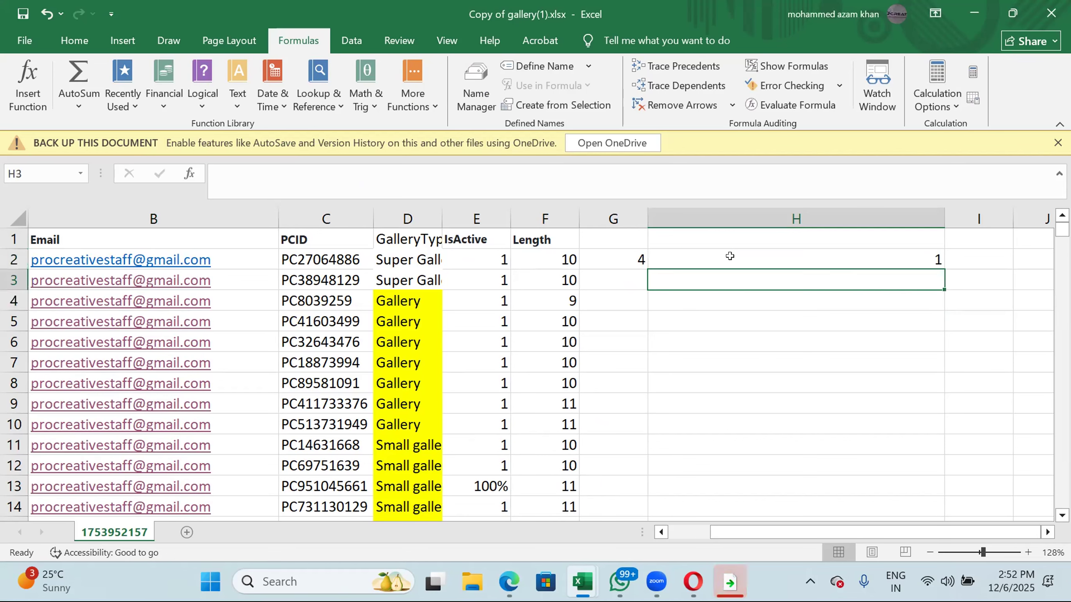
{"action": "left_click", "coordinate": [898, 249]}
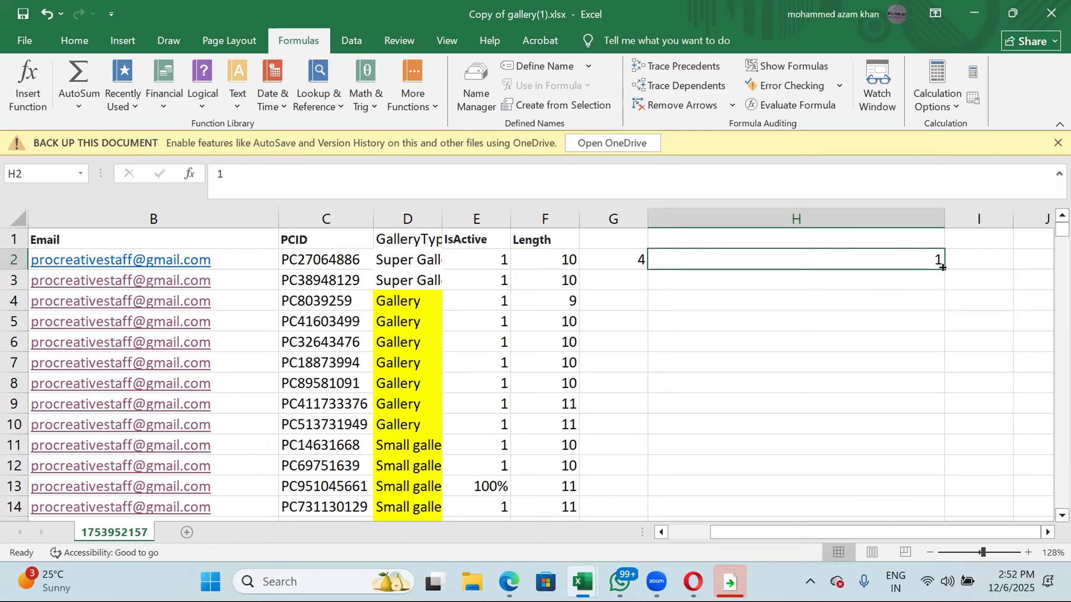
{"action": "left_click_drag", "start_coordinate": [942, 269], "coordinate": [926, 509]}
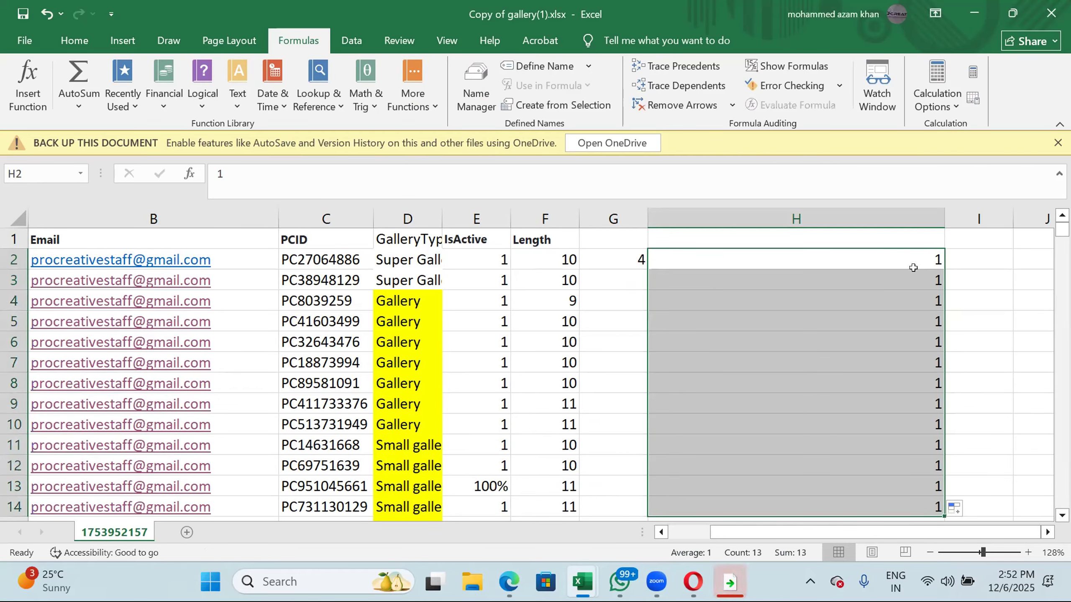
Enter 2 in H3 and 3 in H4, and auto-fill the series from H2:H4 down to H14.
{"action": "key", "text": "Down"}
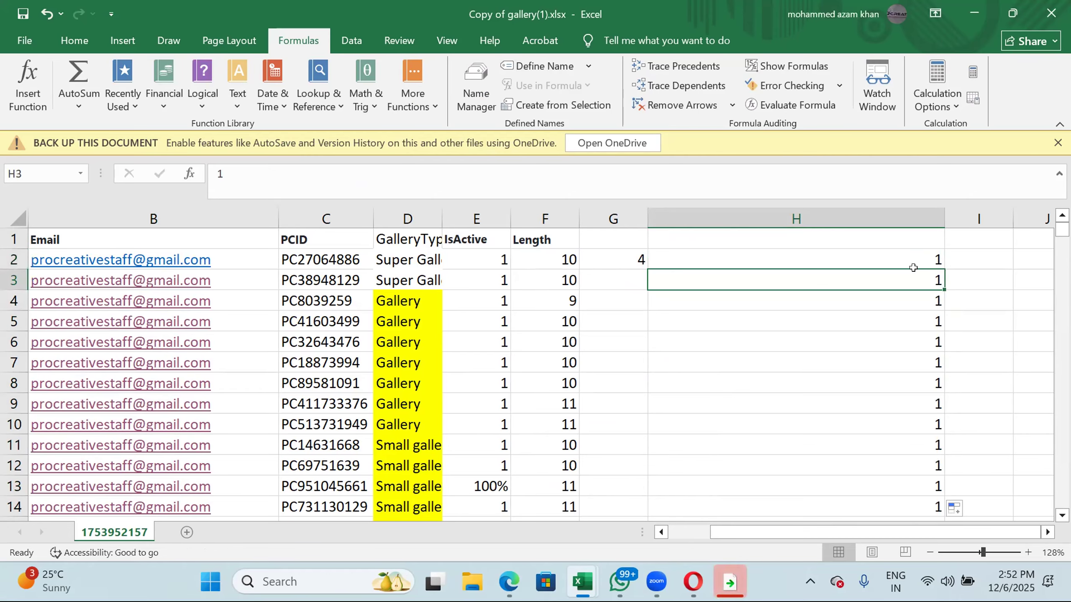
{"action": "type", "text": "2"}
{"action": "key", "text": "Return"}
{"action": "type", "text": "3"}
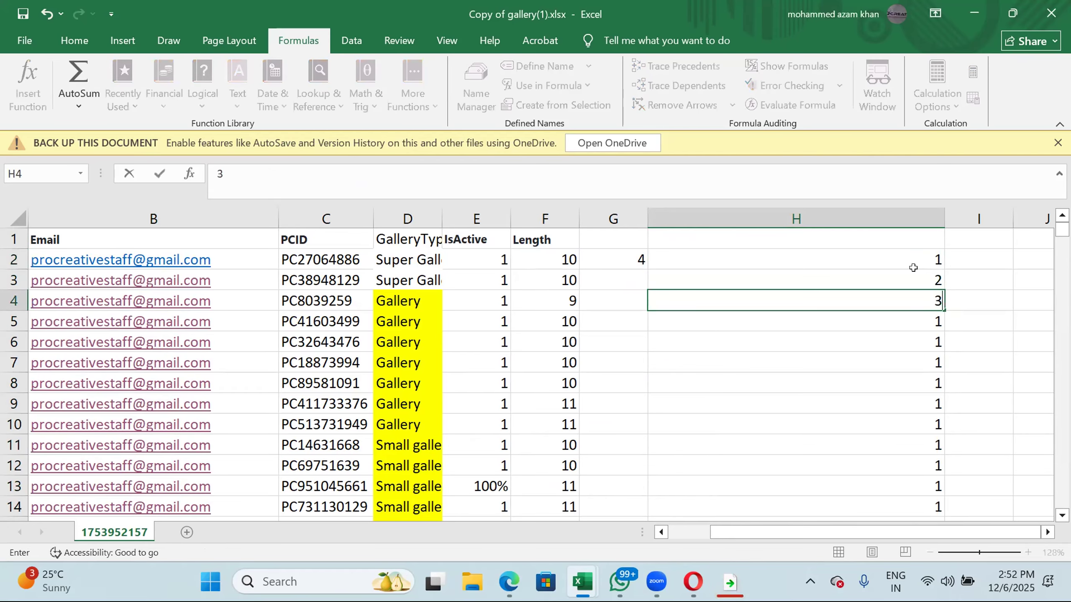
{"action": "key", "text": "Return"}
{"action": "left_click_drag", "start_coordinate": [913, 268], "coordinate": [916, 299]}
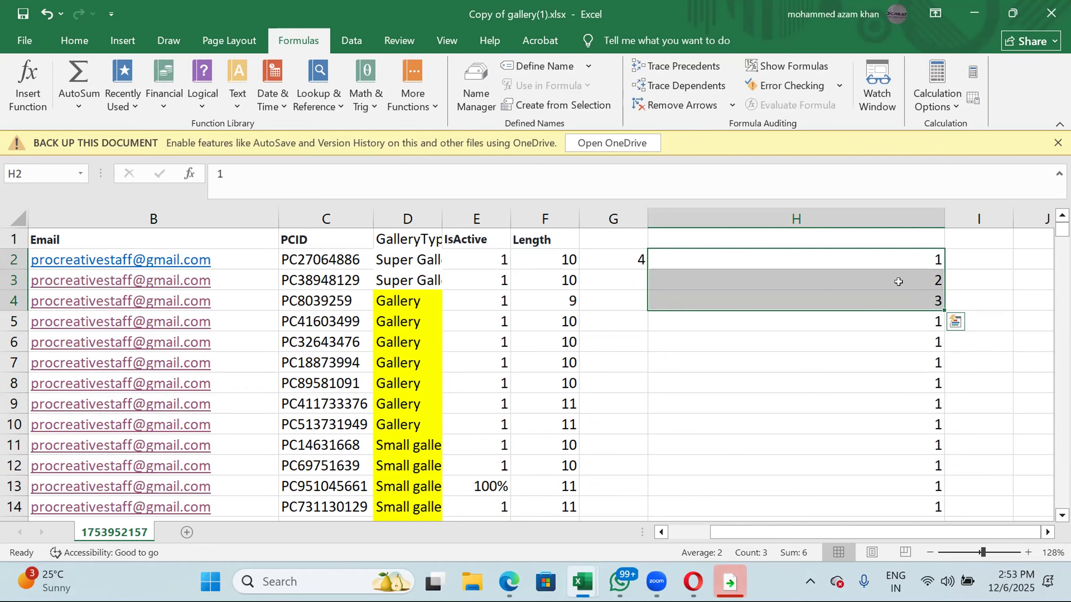
{"action": "double_click", "coordinate": [943, 309]}
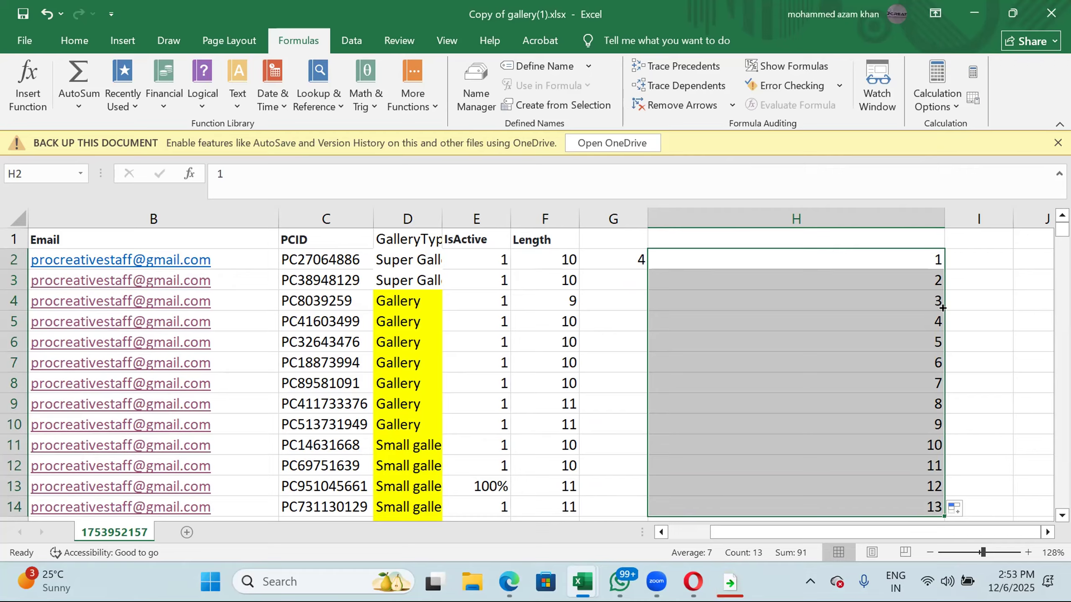
Enter 1000 in I2 and 1010 in I3, and auto-fill that series down column I alongside the data.
{"action": "left_click", "coordinate": [974, 258]}
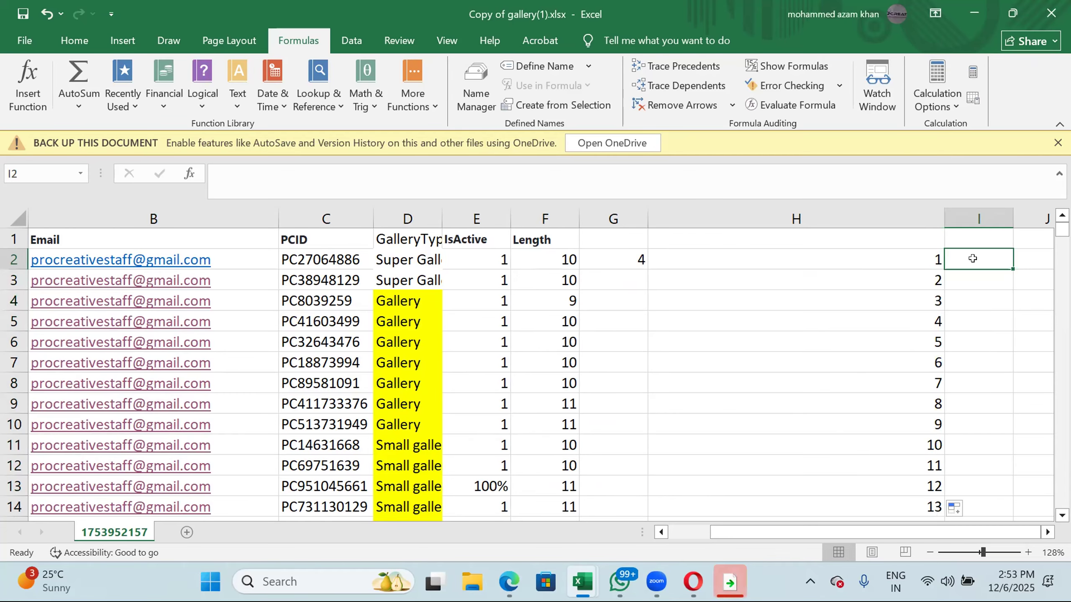
{"action": "type", "text": "1000"}
{"action": "key", "text": "Return"}
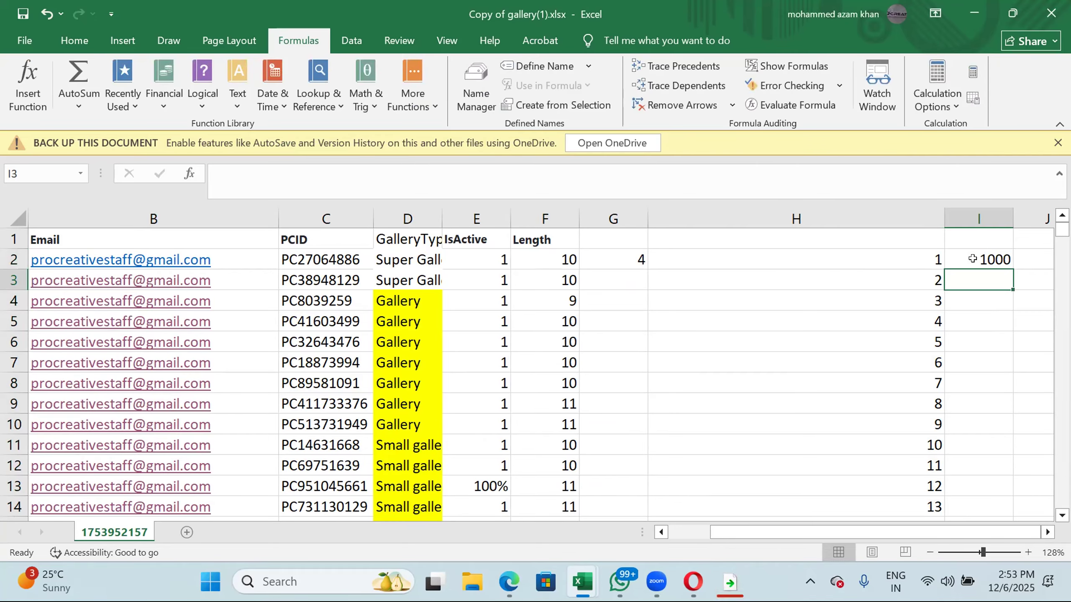
{"action": "type", "text": "1010"}
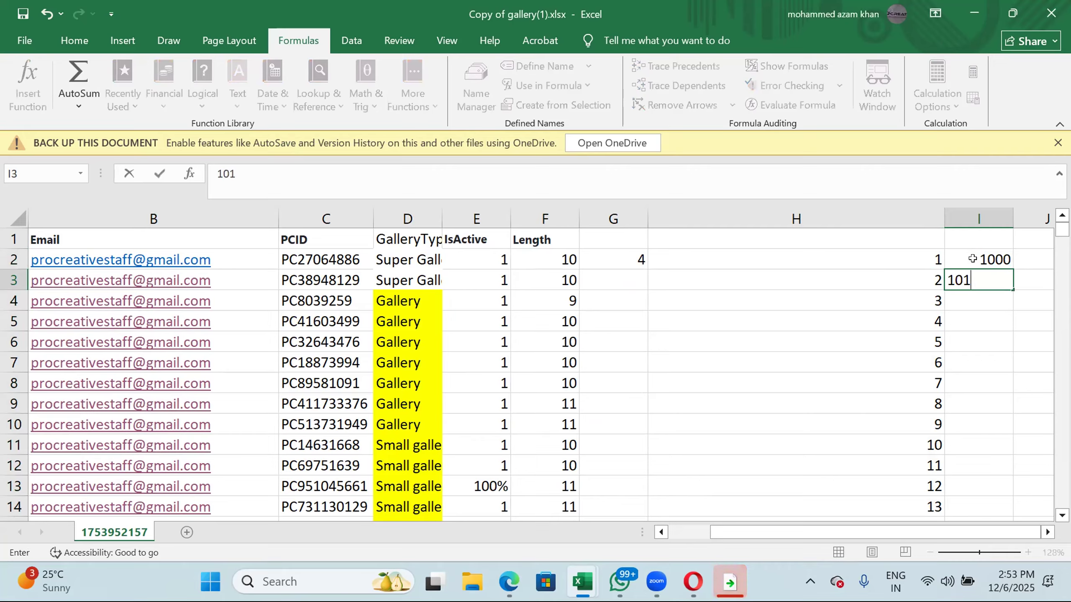
{"action": "key", "text": "Return"}
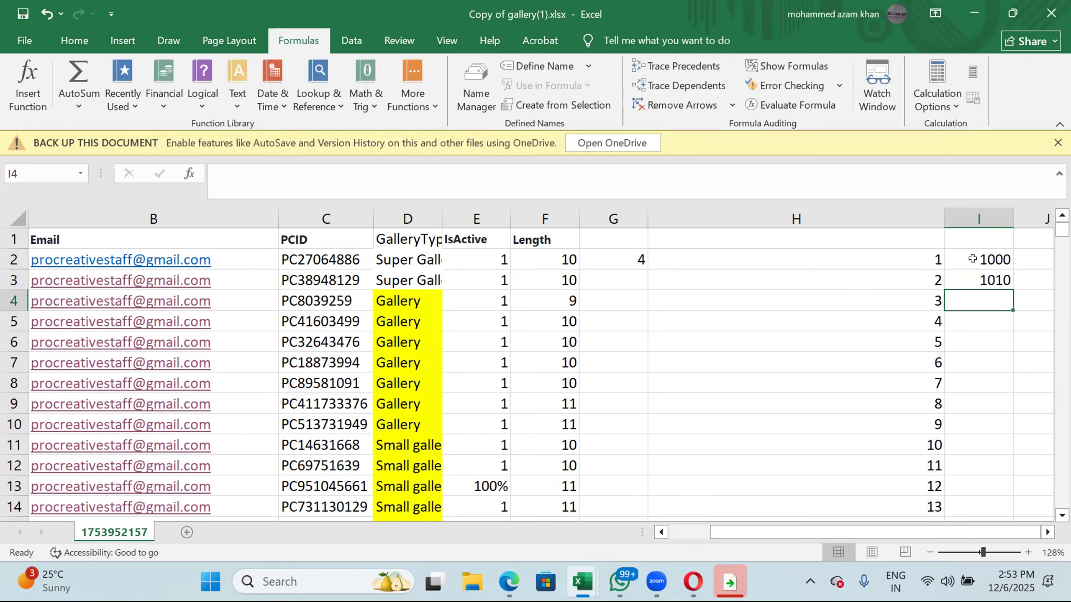
{"action": "left_click", "coordinate": [976, 258]}
{"action": "key", "text": "shift+Down"}
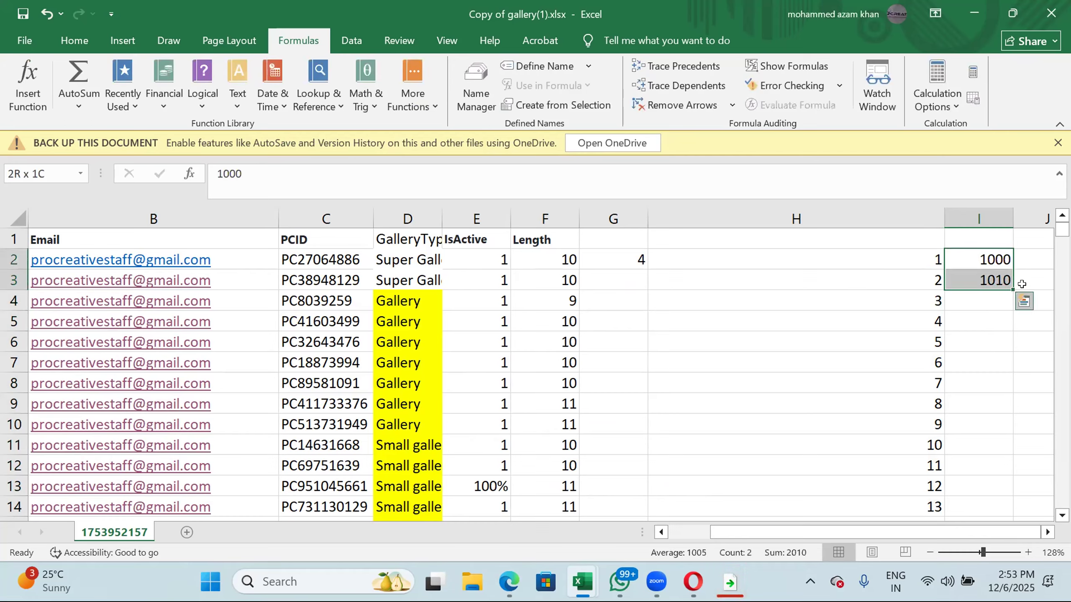
{"action": "double_click", "coordinate": [1008, 286]}
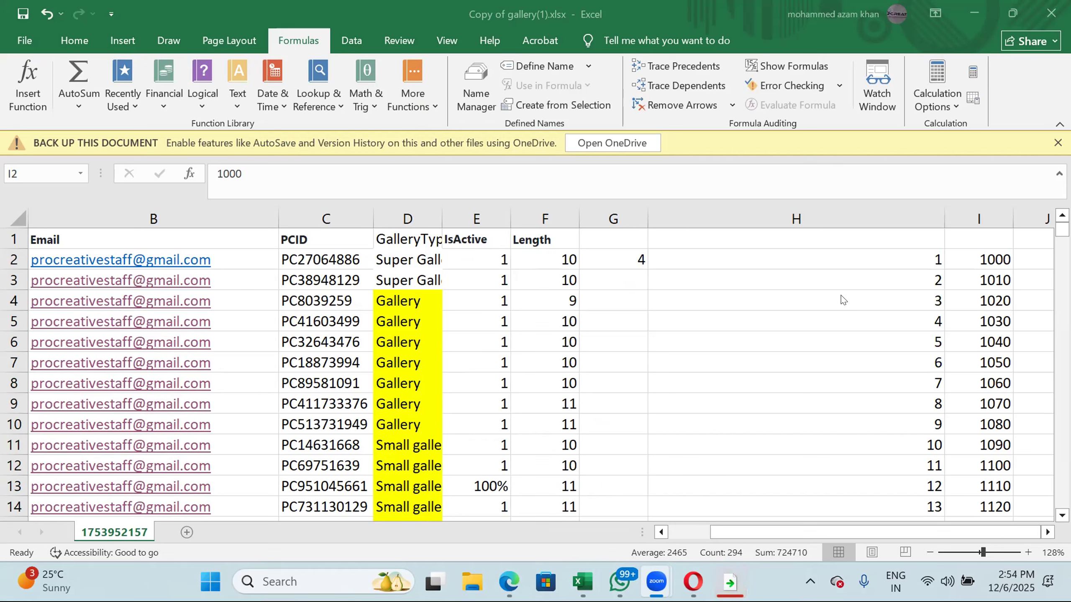
Fill the single value 1000 from I2 down column I, and undo the fill.
{"action": "left_click", "coordinate": [1005, 258]}
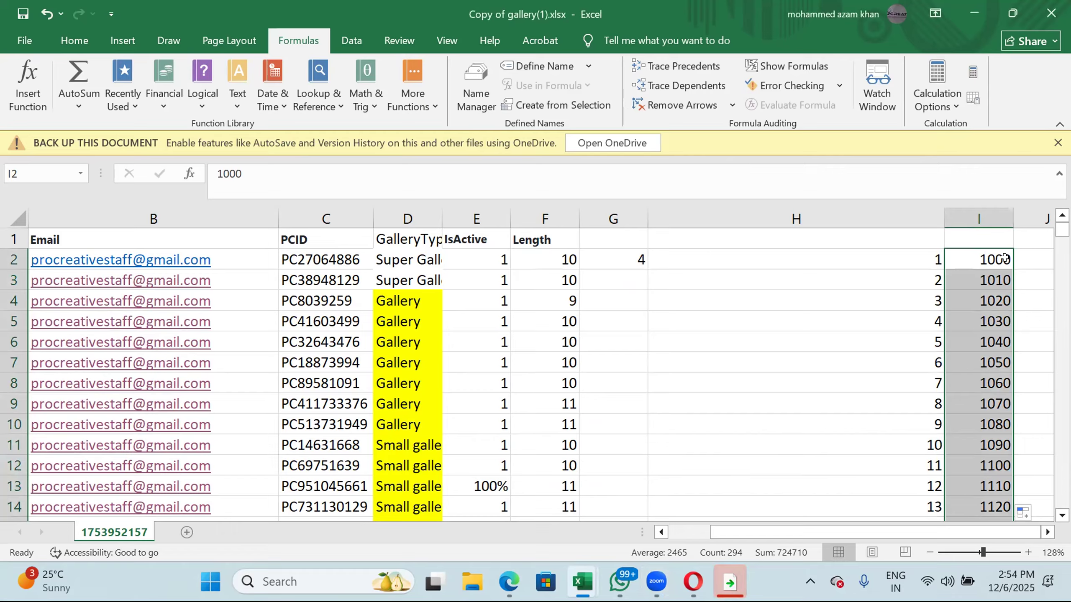
{"action": "left_click", "coordinate": [1004, 259]}
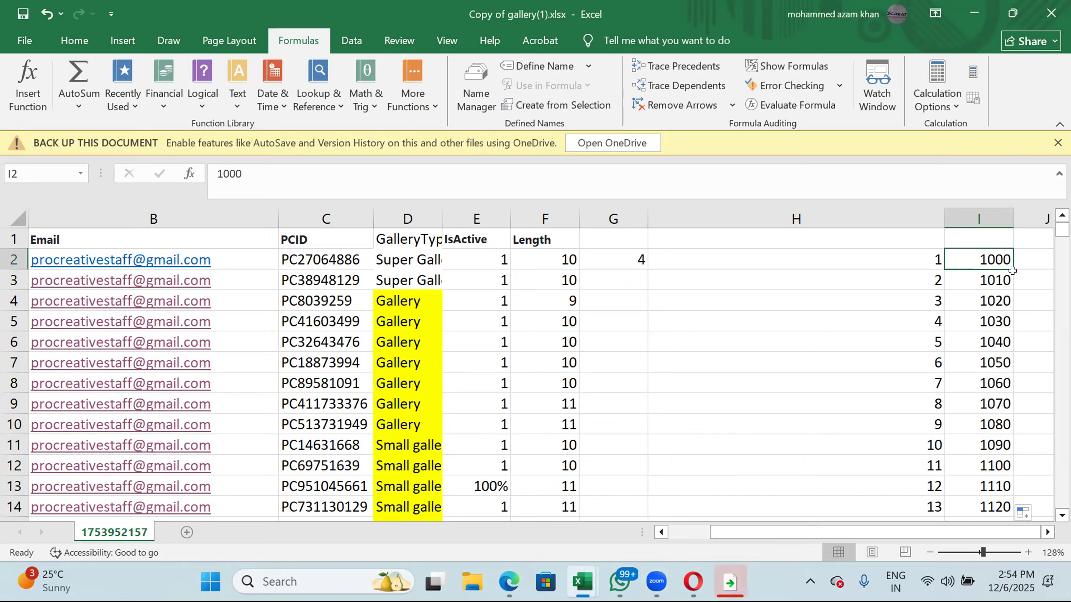
{"action": "double_click", "coordinate": [1012, 268]}
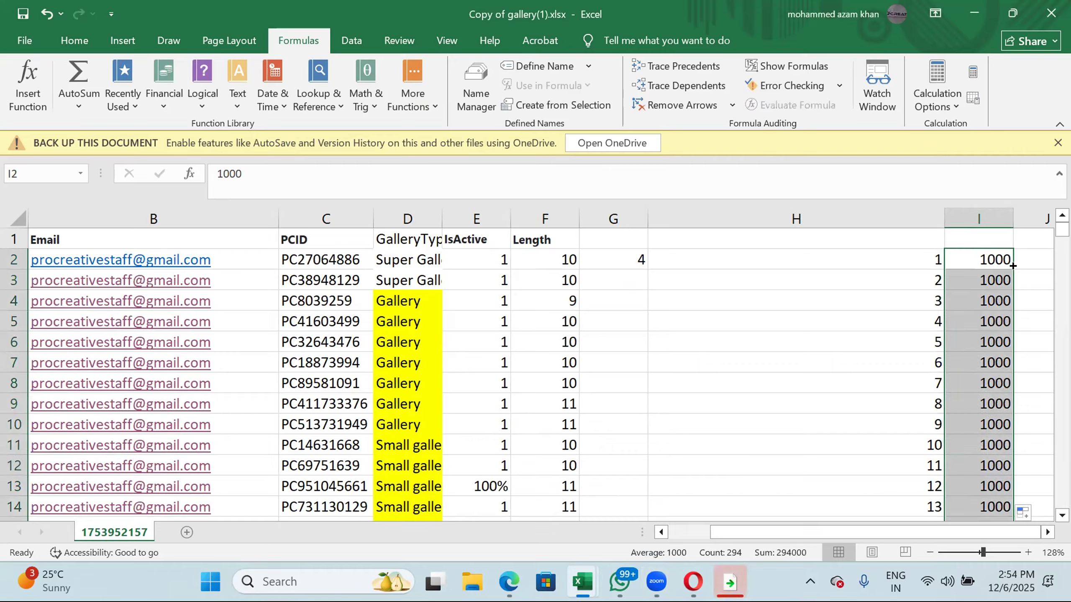
{"action": "key", "text": "ctrl+z"}
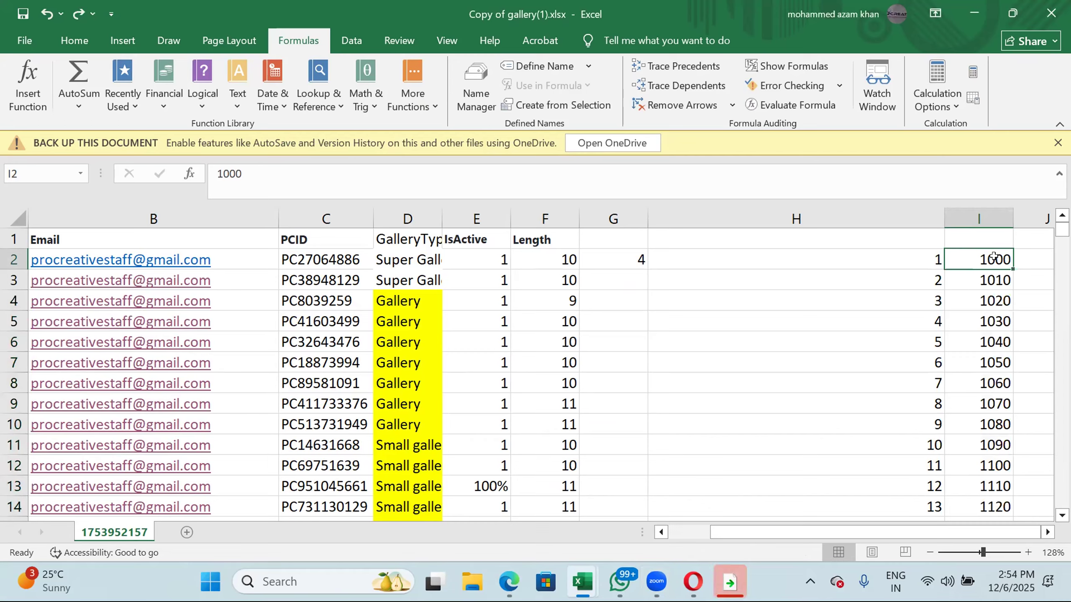
Set I3 to 1005 and auto-fill the series from I2:I3 down column I alongside the data.
{"action": "double_click", "coordinate": [998, 274]}
{"action": "key", "text": "BackSpace"}
{"action": "key", "text": "Delete"}
{"action": "type", "text": "5"}
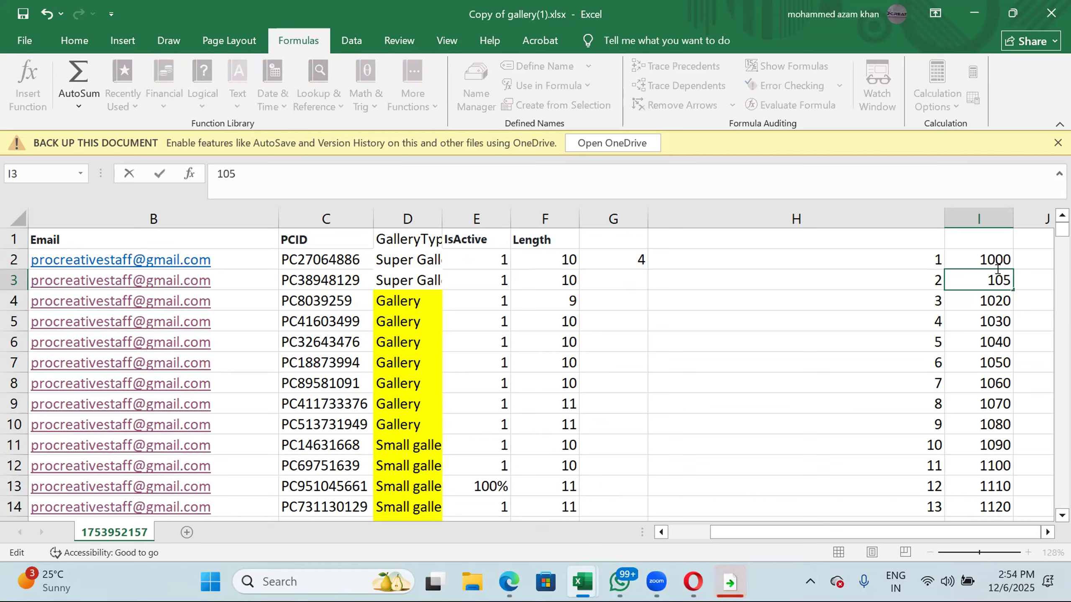
{"action": "key", "text": "Left"}
{"action": "type", "text": "0"}
{"action": "key", "text": "Return"}
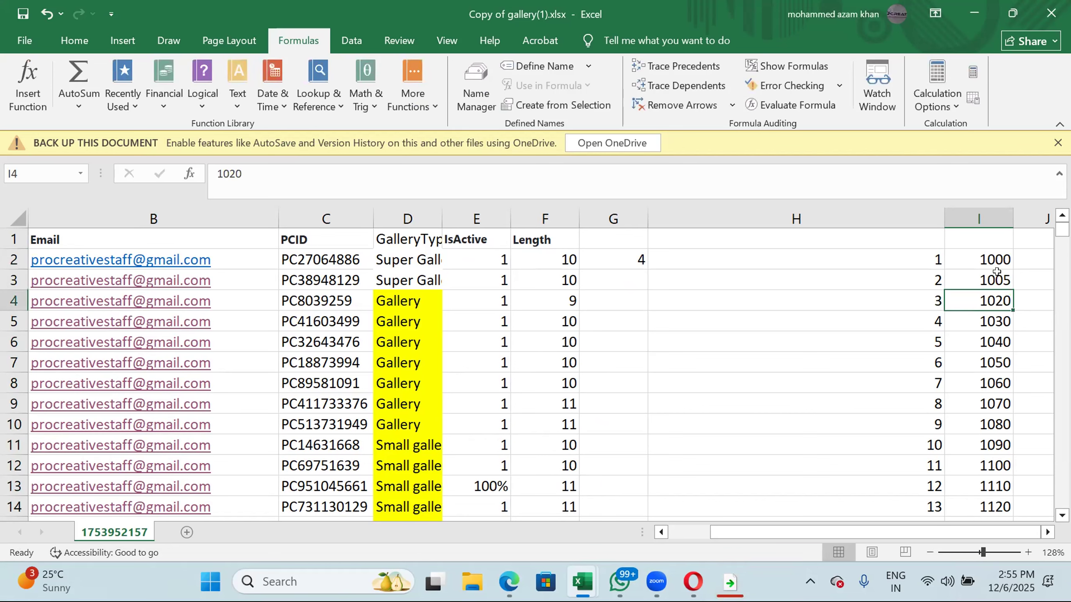
{"action": "left_click_drag", "start_coordinate": [996, 262], "coordinate": [1001, 281]}
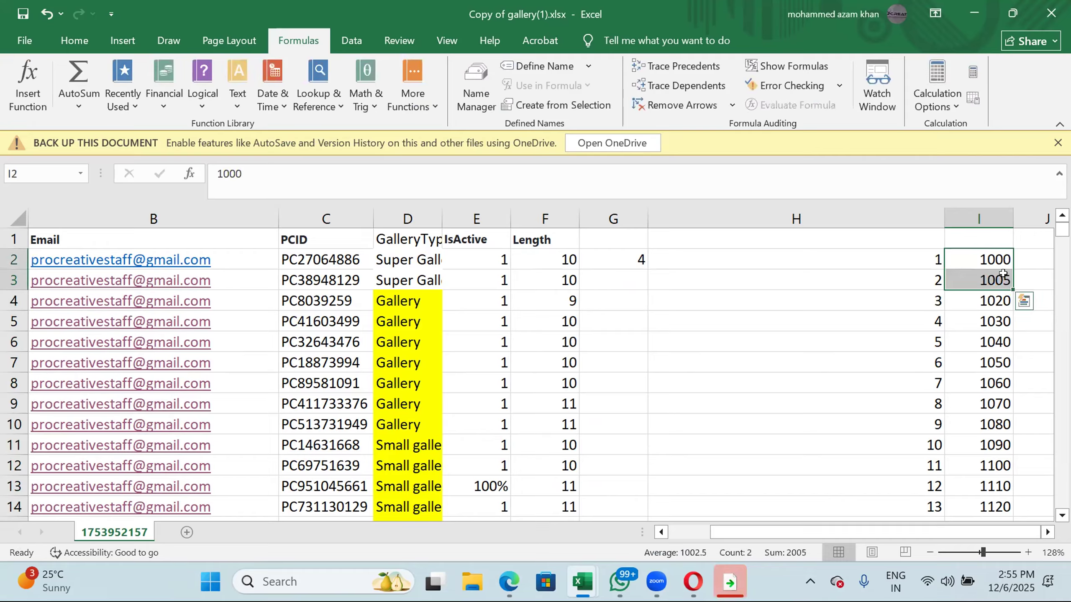
{"action": "double_click", "coordinate": [1007, 290]}
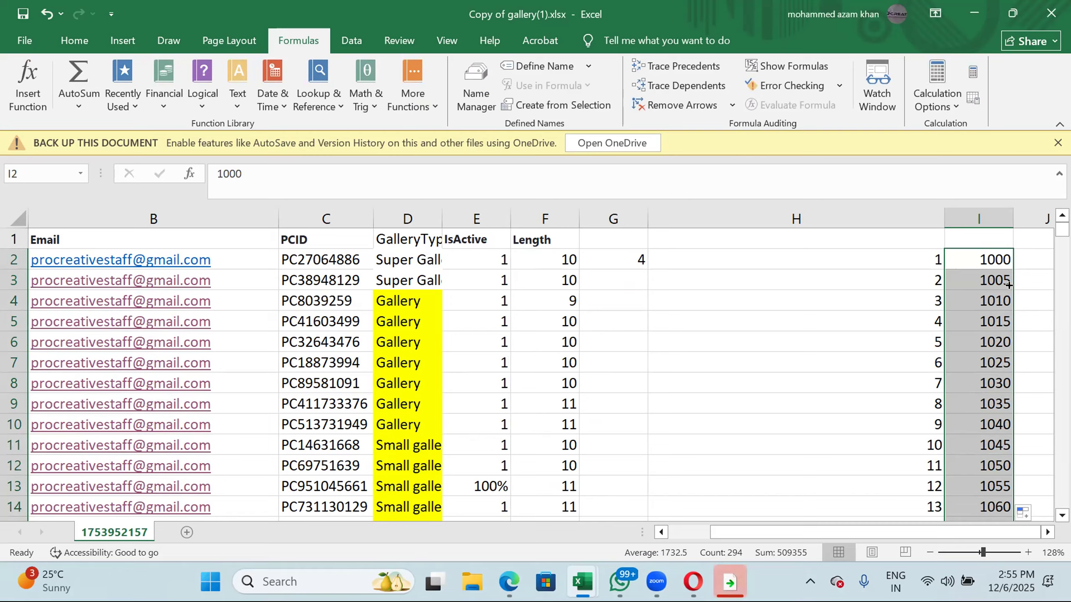
Set I3 to 990 and auto-fill the decreasing series from I2:I3 down column I.
{"action": "double_click", "coordinate": [1008, 282]}
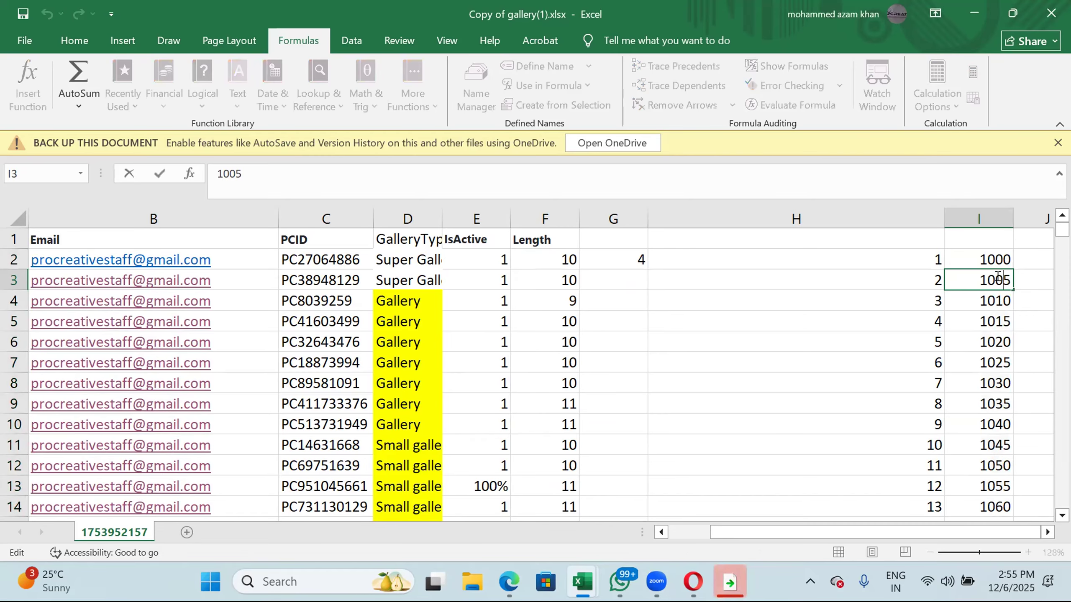
{"action": "key", "text": "BackSpace"}
{"action": "key", "text": "BackSpace"}
{"action": "key", "text": "BackSpace"}
{"action": "key", "text": "BackSpace"}
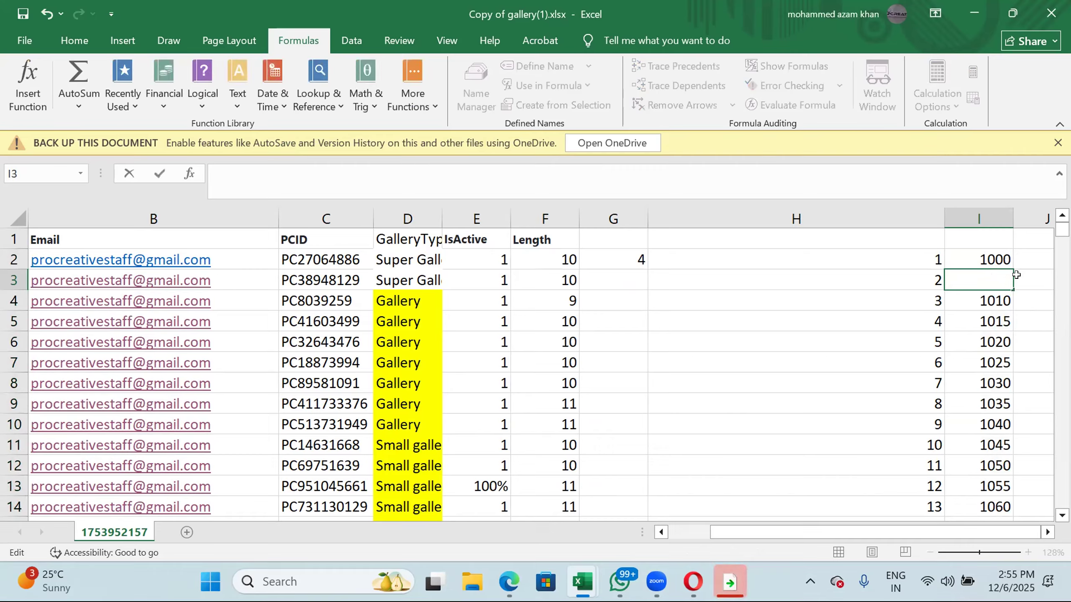
{"action": "type", "text": "990"}
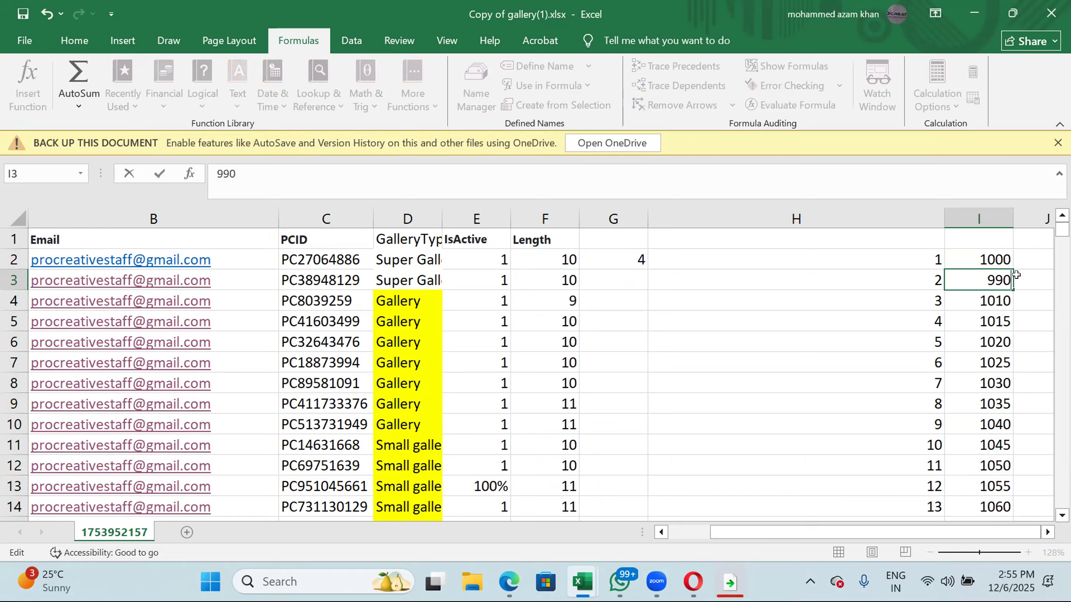
{"action": "key", "text": "Return"}
{"action": "left_click_drag", "start_coordinate": [995, 260], "coordinate": [997, 277]}
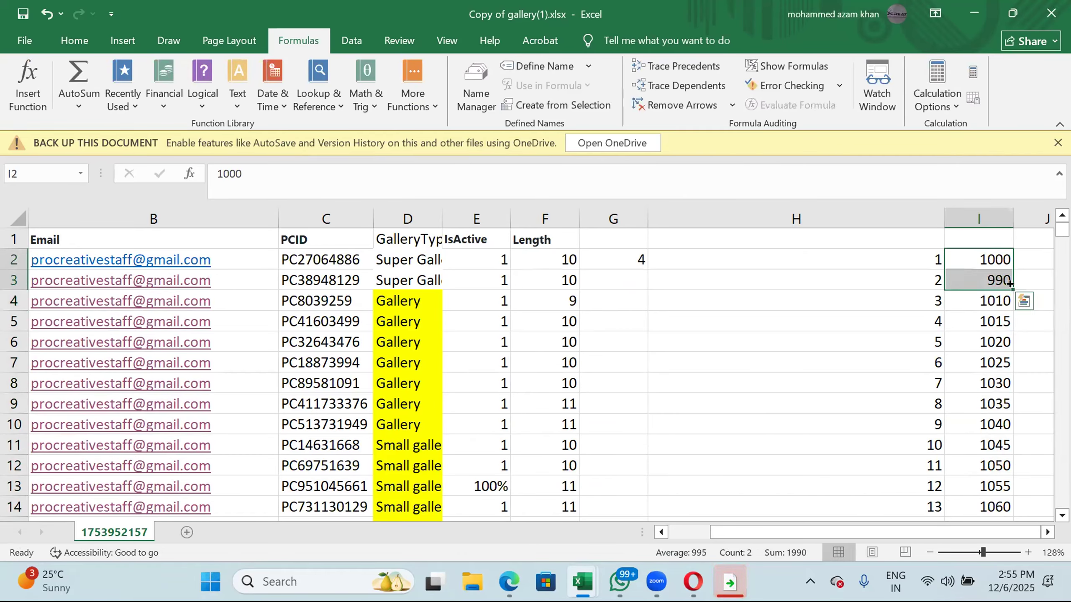
{"action": "double_click", "coordinate": [1009, 284]}
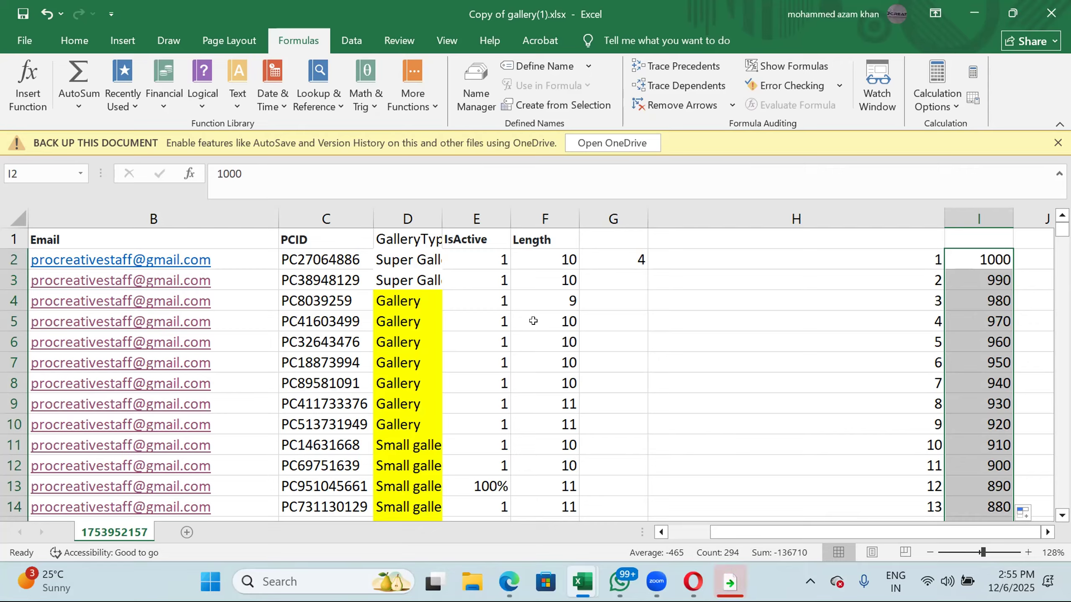
{"action": "left_click", "coordinate": [998, 281]}
{"action": "left_click", "coordinate": [975, 302]}
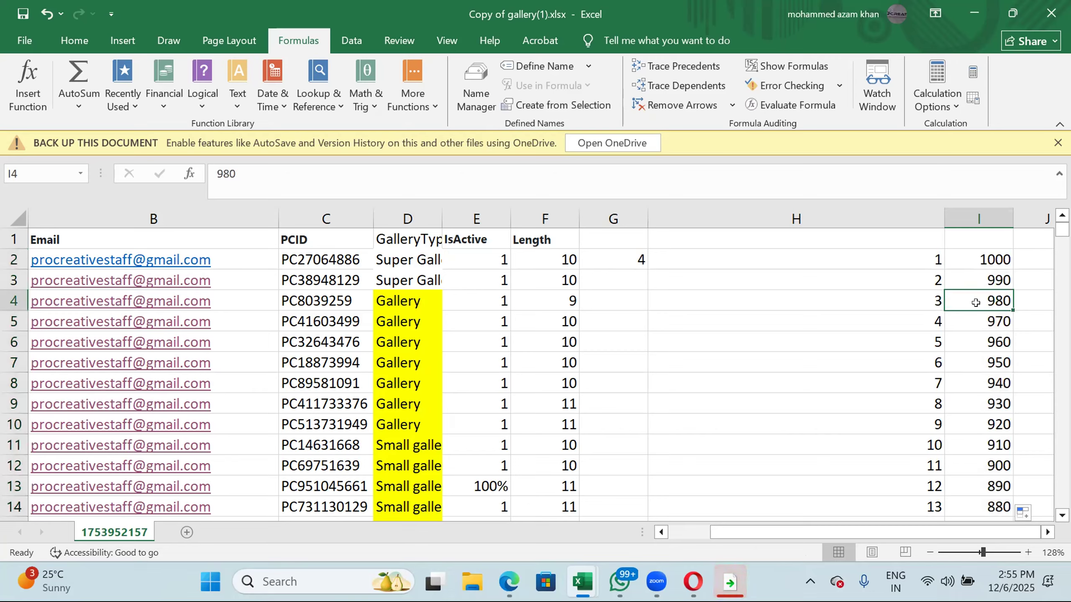
{"action": "left_click", "coordinate": [976, 321]}
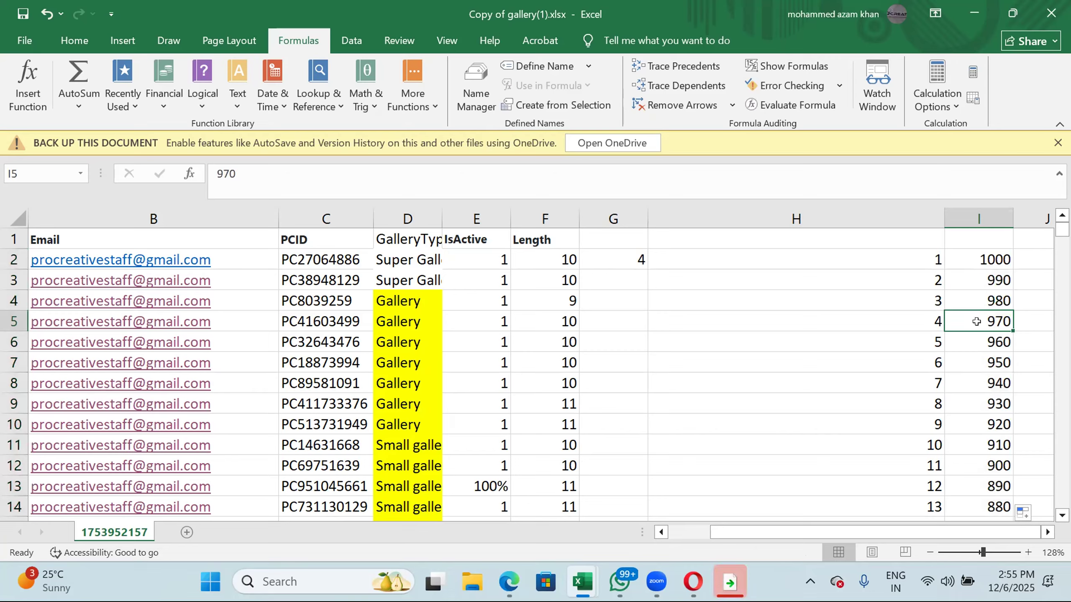
{"action": "left_click", "coordinate": [977, 342]}
{"action": "left_click", "coordinate": [976, 361]}
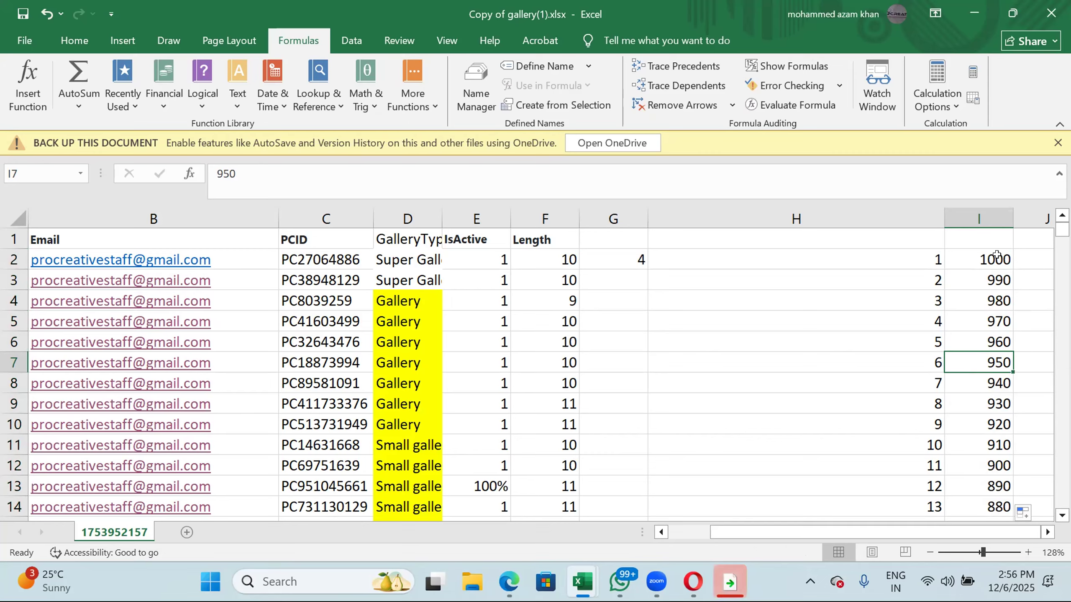
Enter the letters a, b and c in cells J2, J3 and J4.
{"action": "left_click", "coordinate": [1026, 257]}
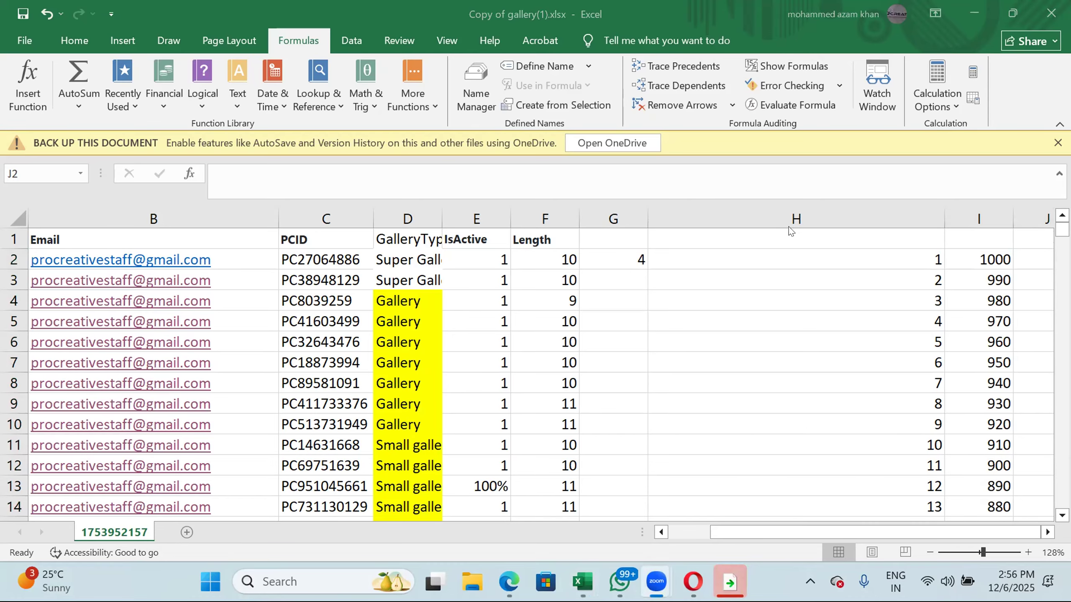
{"action": "left_click", "coordinate": [1020, 249]}
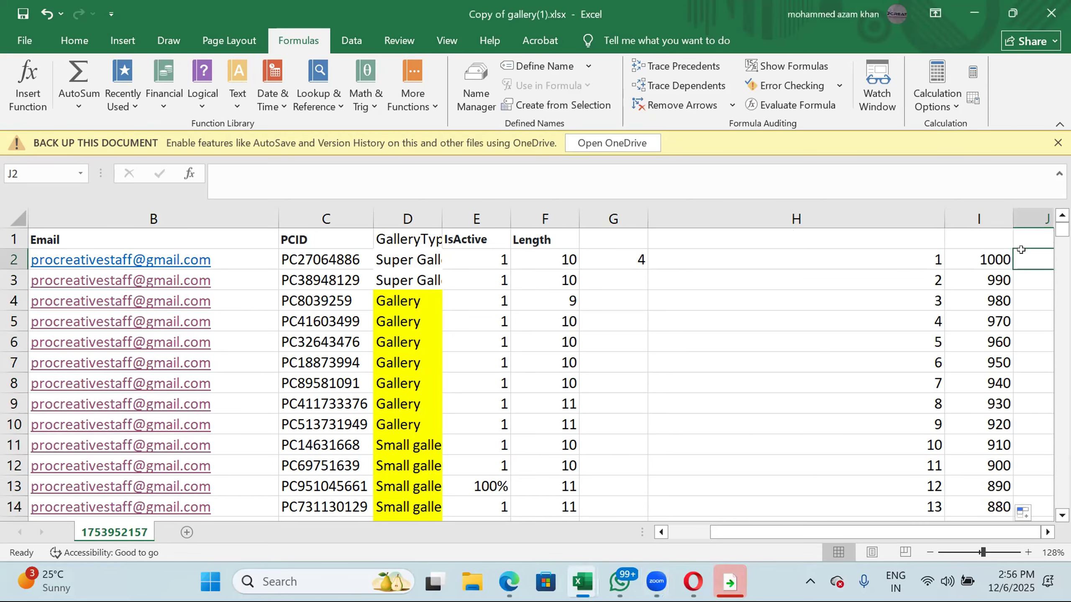
{"action": "type", "text": "a"}
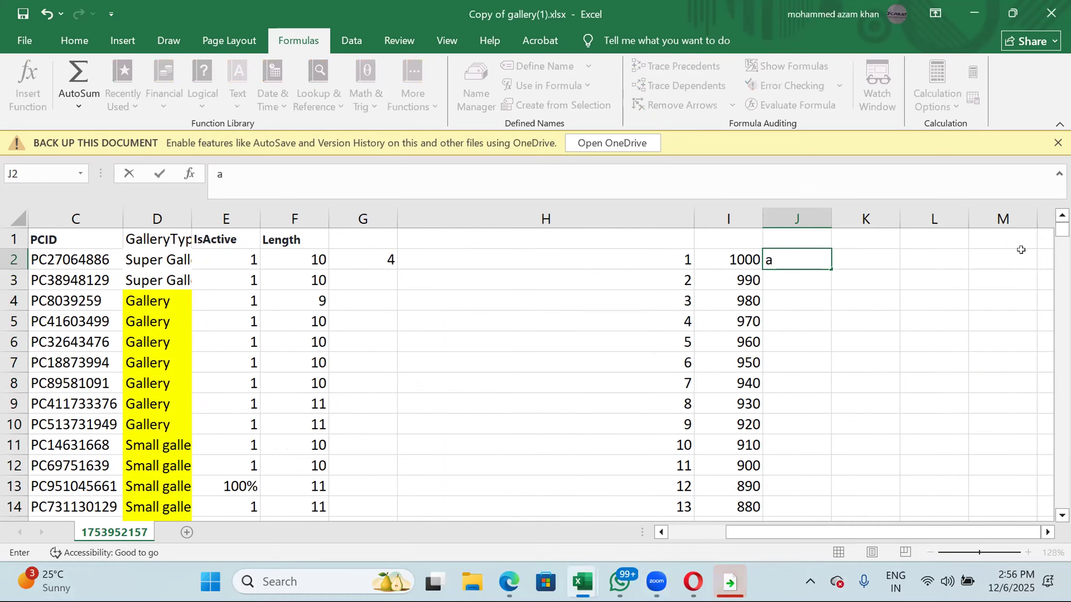
{"action": "key", "text": "Return"}
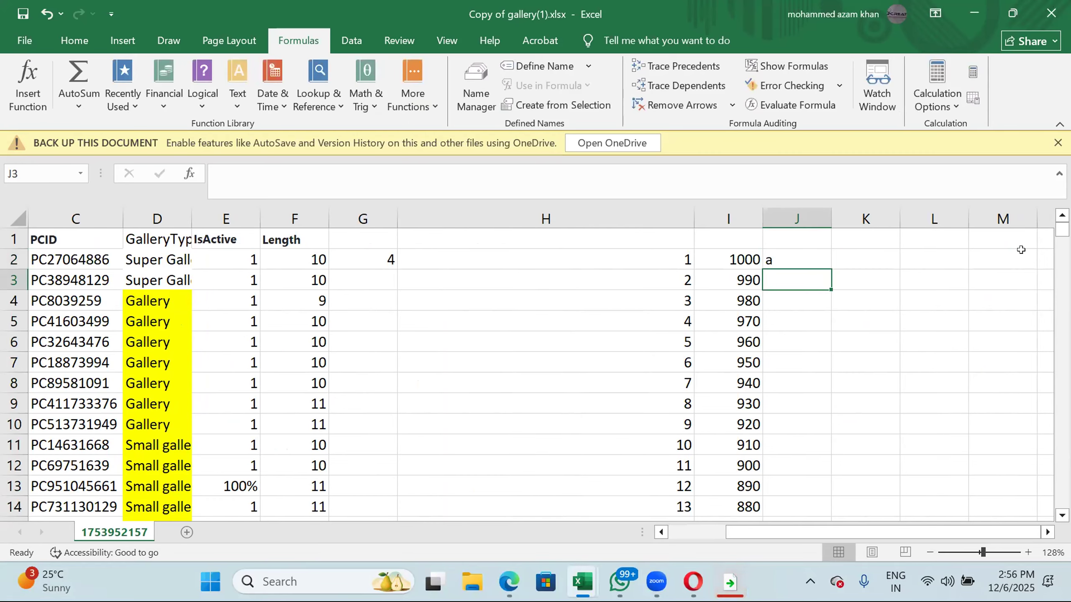
{"action": "type", "text": "b"}
{"action": "key", "text": "Return"}
{"action": "type", "text": "c"}
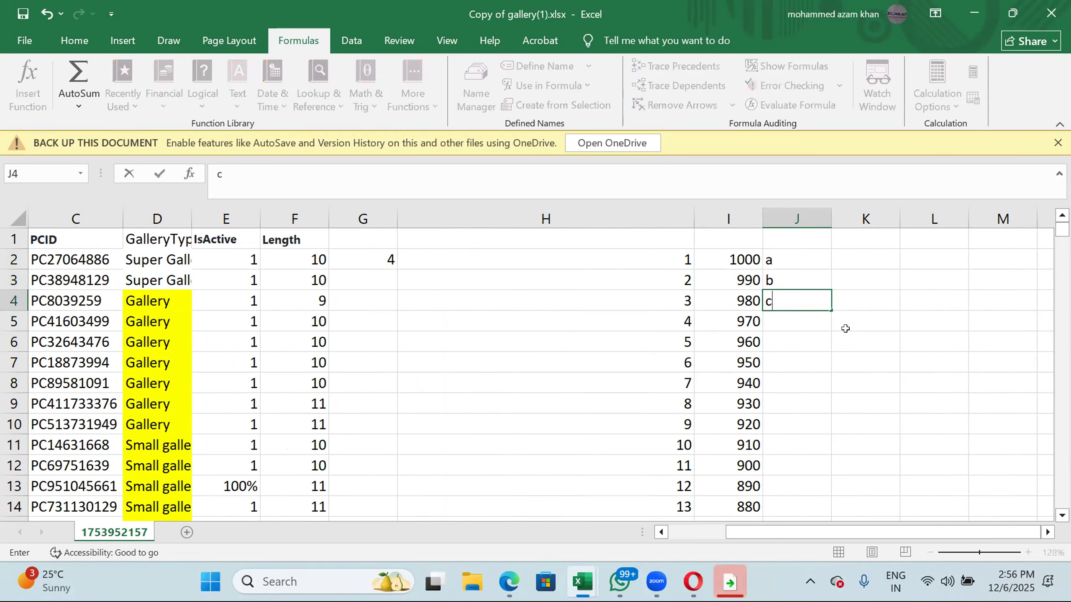
{"action": "left_click", "coordinate": [845, 328]}
Try extending the letter sequence from J2:J4 down column J, and from J2 alone down to J4.
{"action": "left_click_drag", "start_coordinate": [789, 258], "coordinate": [801, 300]}
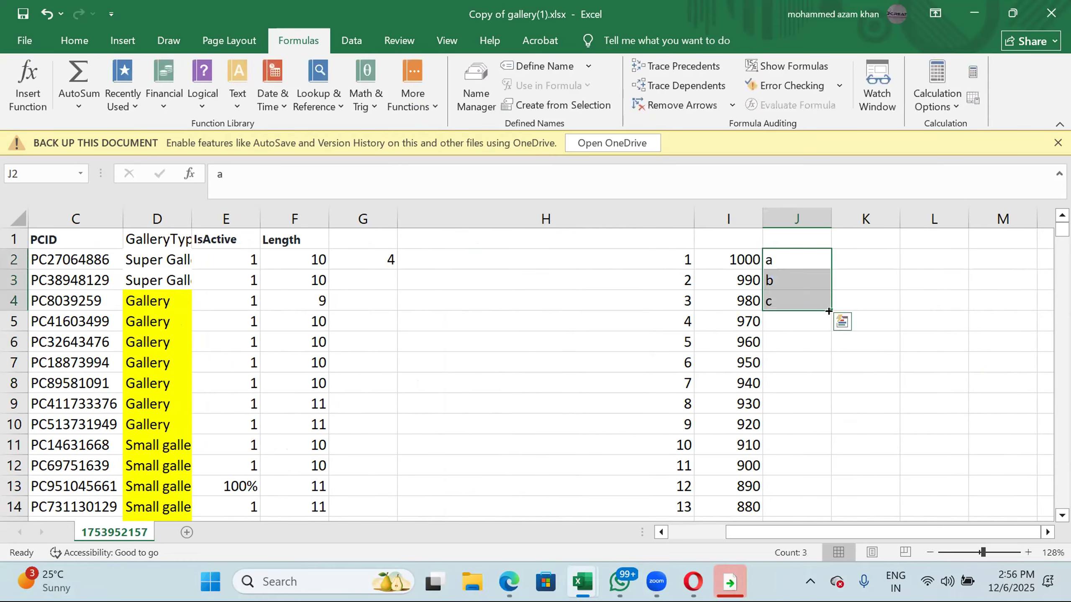
{"action": "double_click", "coordinate": [828, 311]}
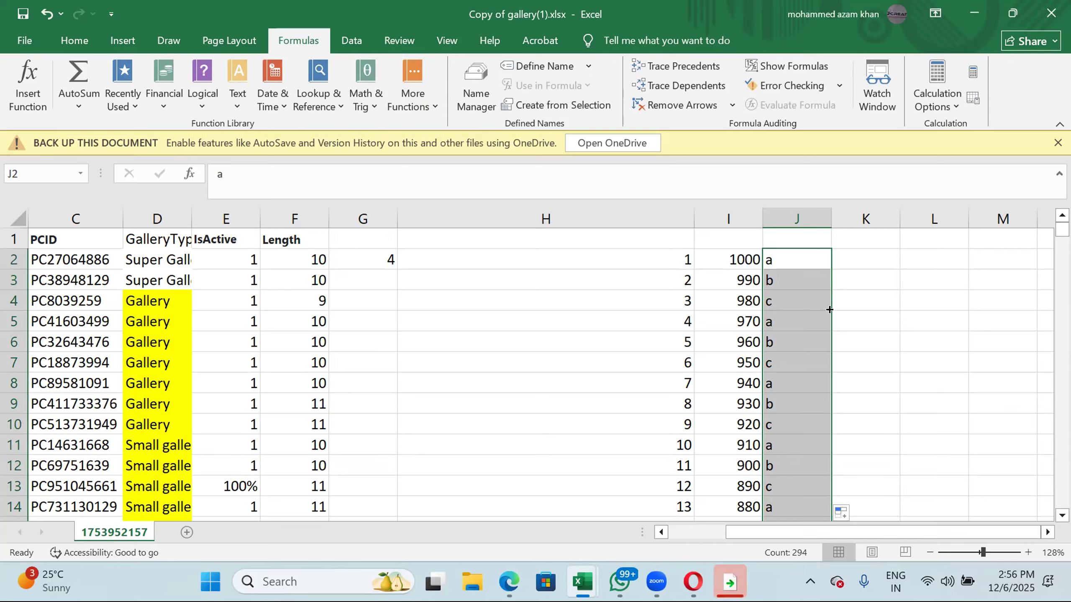
{"action": "key", "text": "alt+shift"}
{"action": "key", "text": "ctrl+z"}
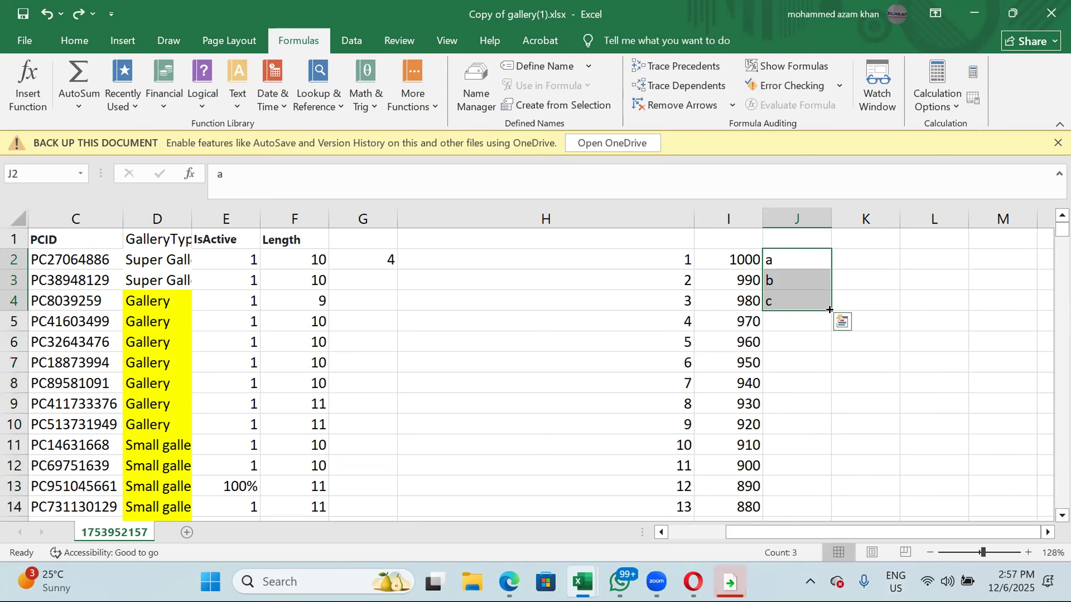
{"action": "double_click", "coordinate": [829, 309]}
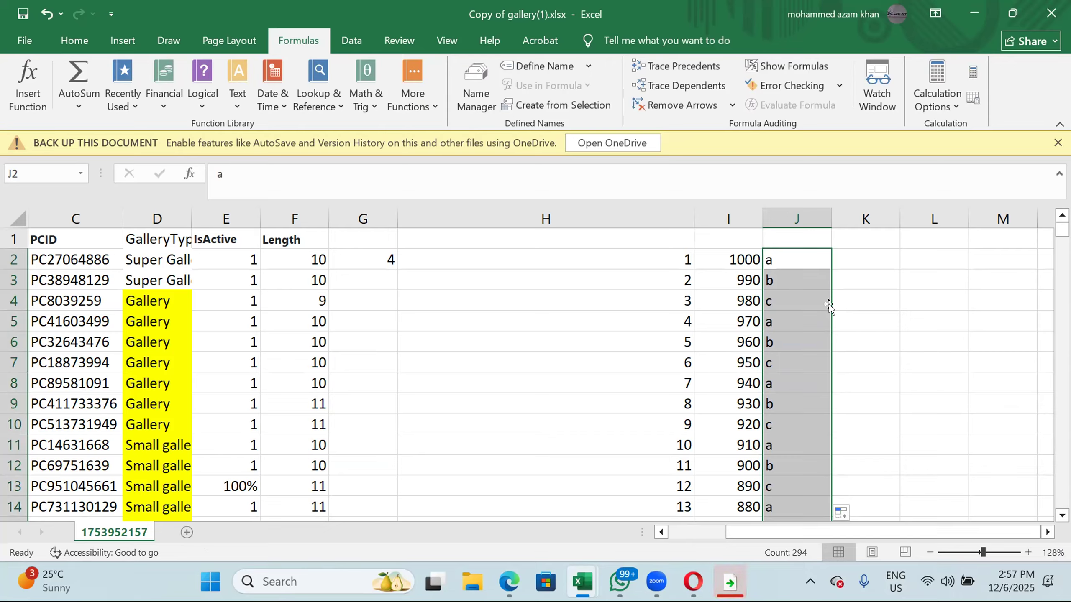
{"action": "key", "text": "ctrl+z"}
{"action": "left_click", "coordinate": [841, 322]}
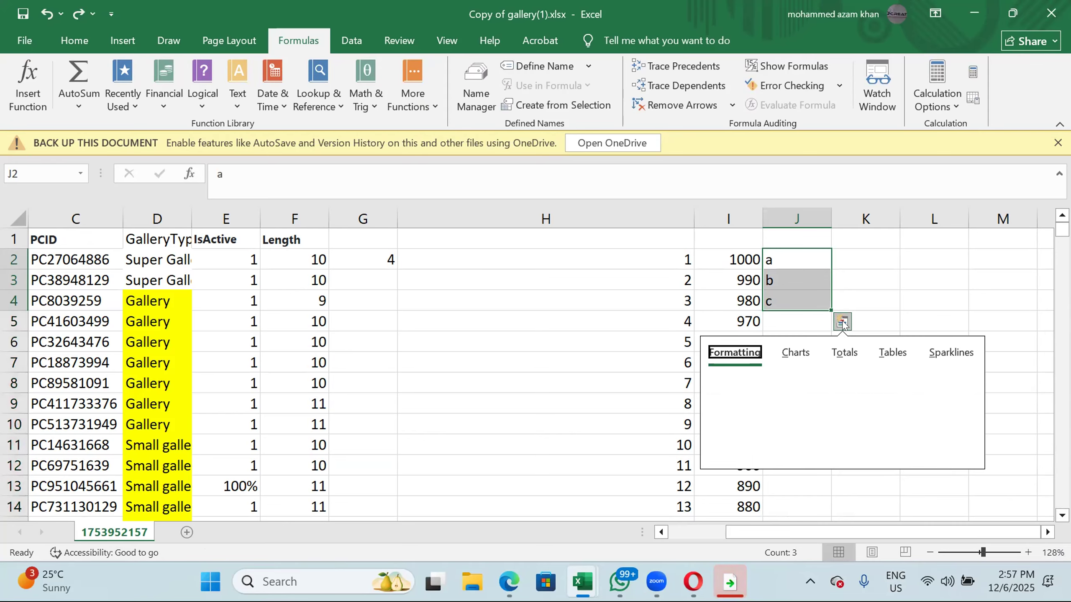
{"action": "left_click", "coordinate": [909, 271]}
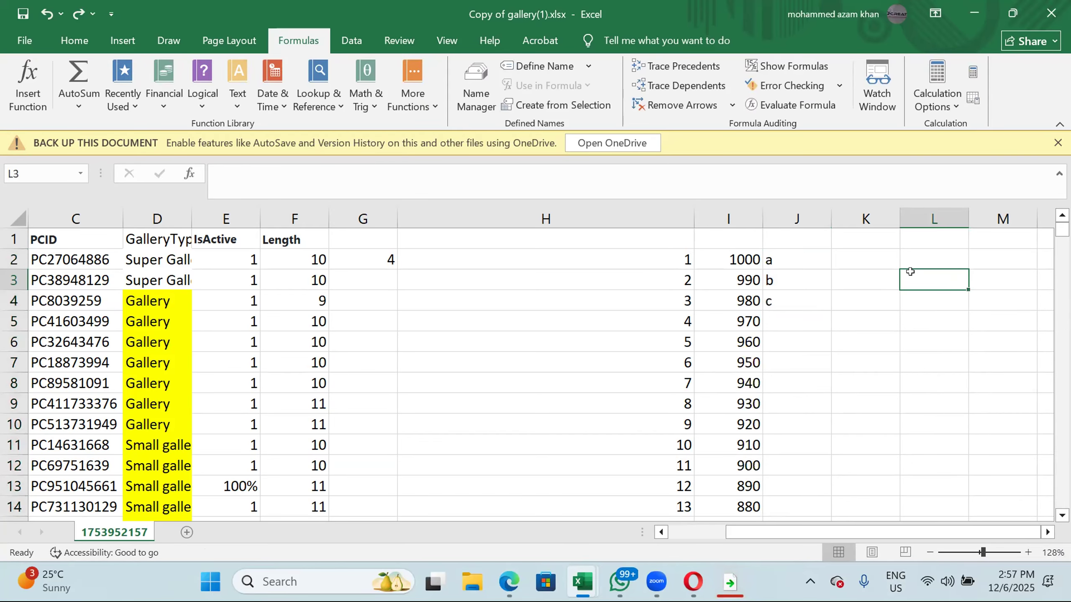
{"action": "left_click", "coordinate": [774, 256]}
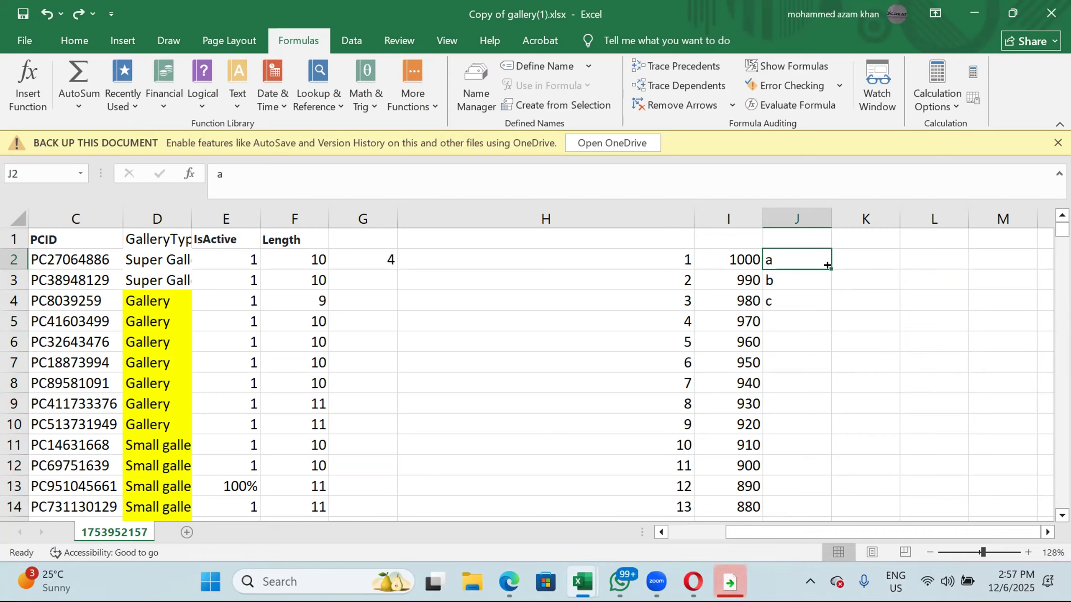
{"action": "left_click_drag", "start_coordinate": [829, 268], "coordinate": [826, 307]}
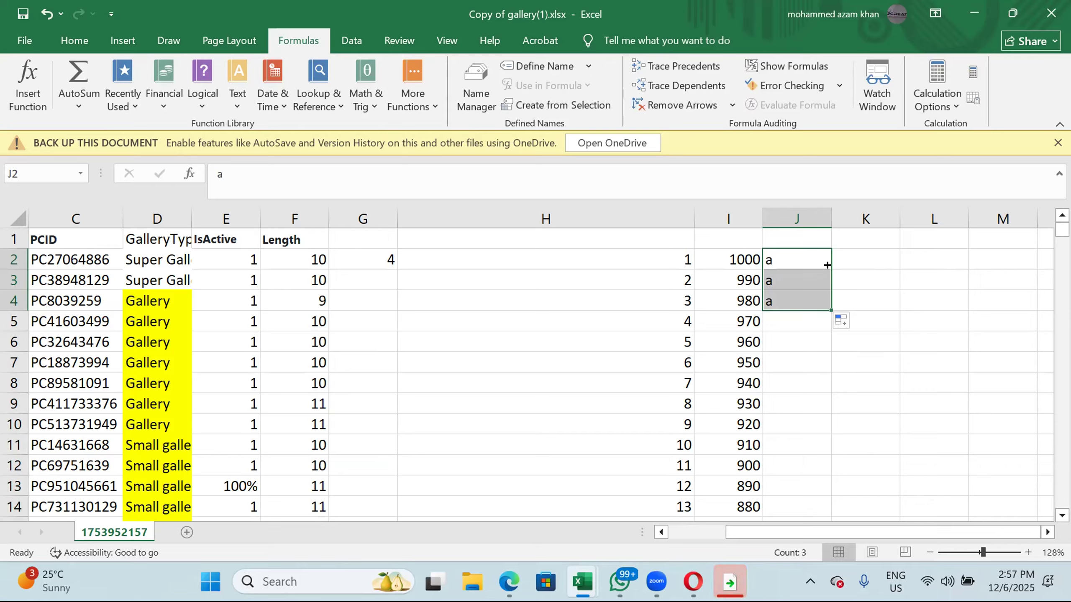
Enter the letters b, c, d, e and f in cells J3 through J7.
{"action": "left_click", "coordinate": [789, 271]}
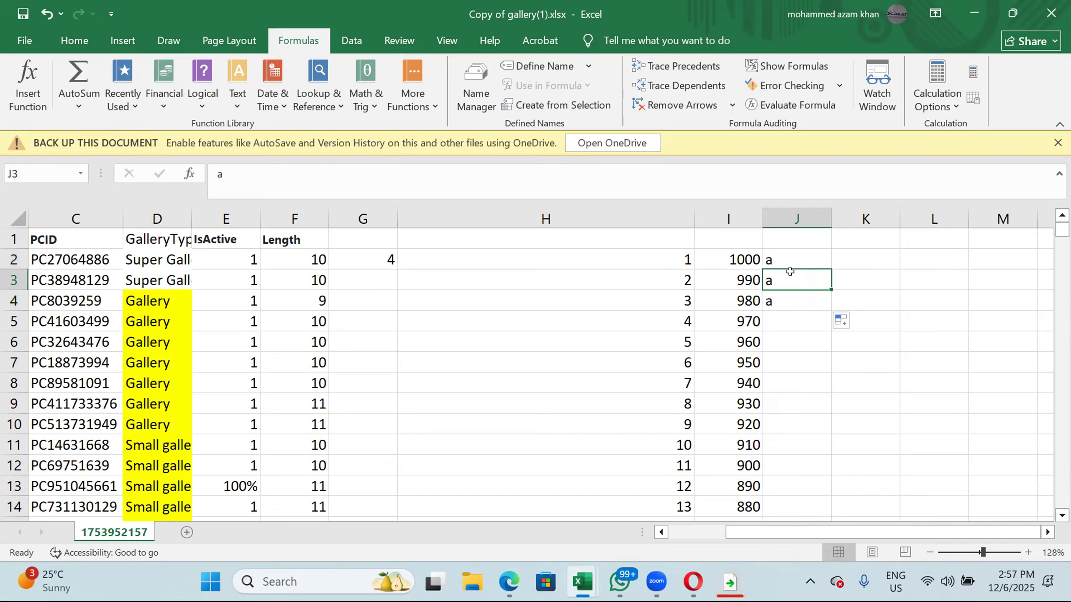
{"action": "type", "text": "b"}
{"action": "key", "text": "Return"}
{"action": "type", "text": "c"}
{"action": "key", "text": "Return"}
{"action": "type", "text": "d"}
{"action": "key", "text": "Return"}
{"action": "type", "text": "e"}
{"action": "key", "text": "Return"}
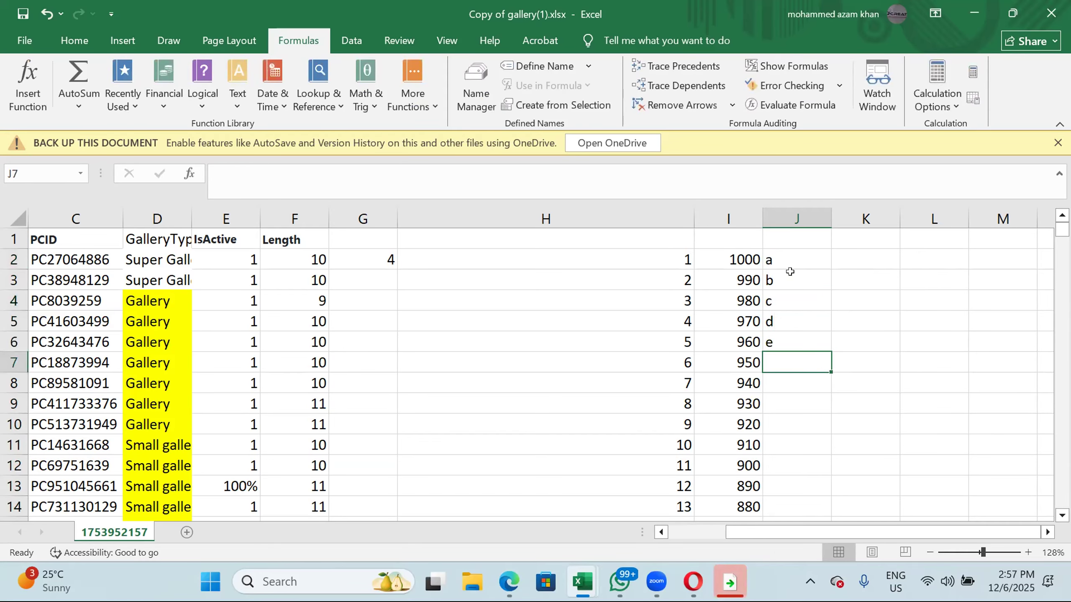
{"action": "type", "text": "f"}
{"action": "key", "text": "Return"}
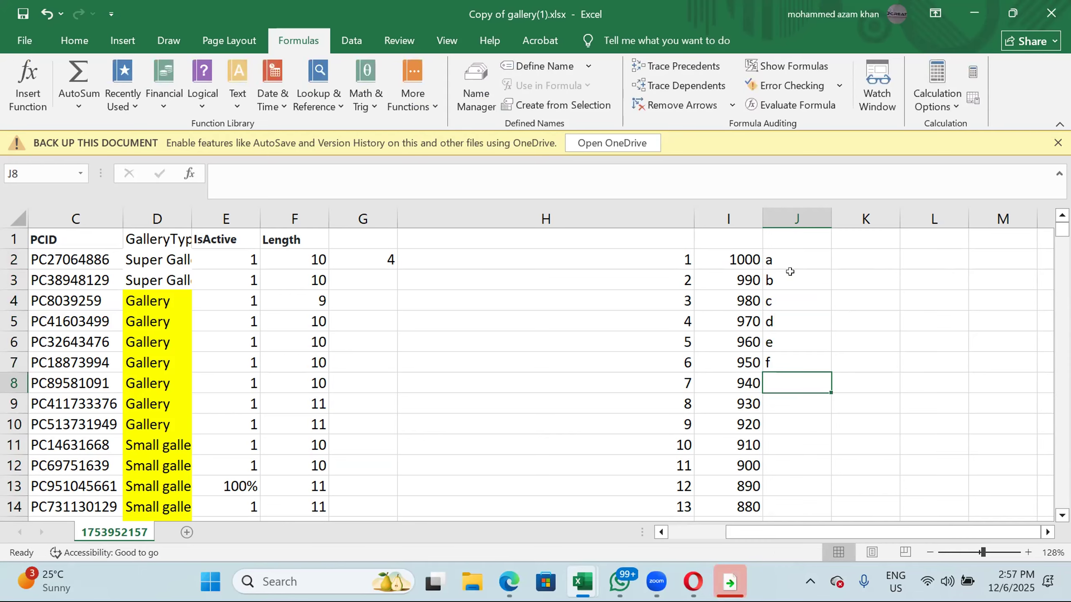
Auto-fill the letters from J2:J7 down column J alongside the data.
{"action": "left_click", "coordinate": [790, 257]}
{"action": "left_click_drag", "start_coordinate": [790, 257], "coordinate": [799, 357]}
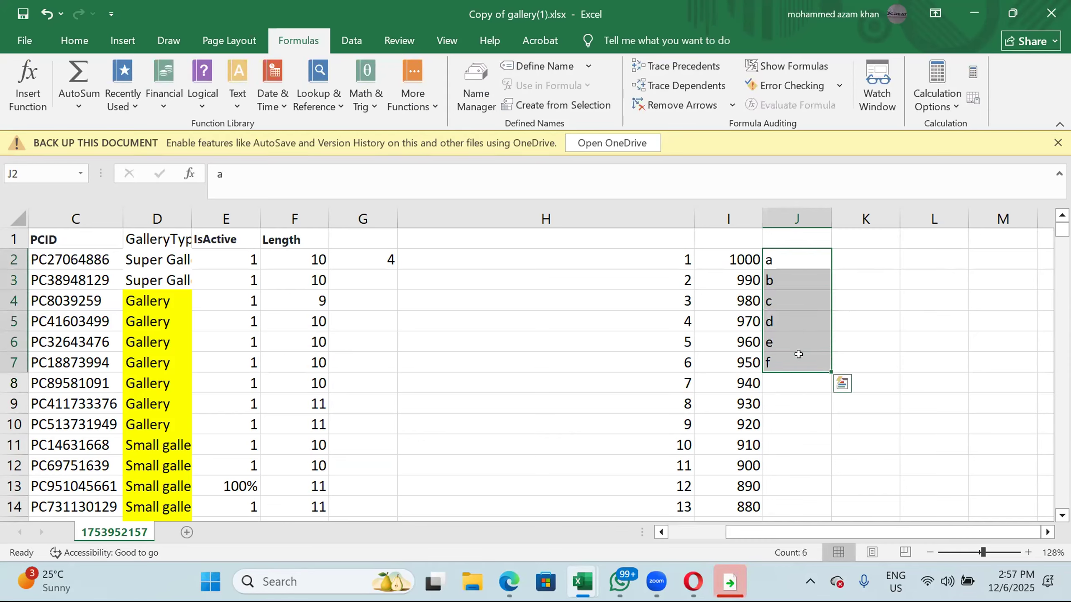
{"action": "double_click", "coordinate": [827, 371]}
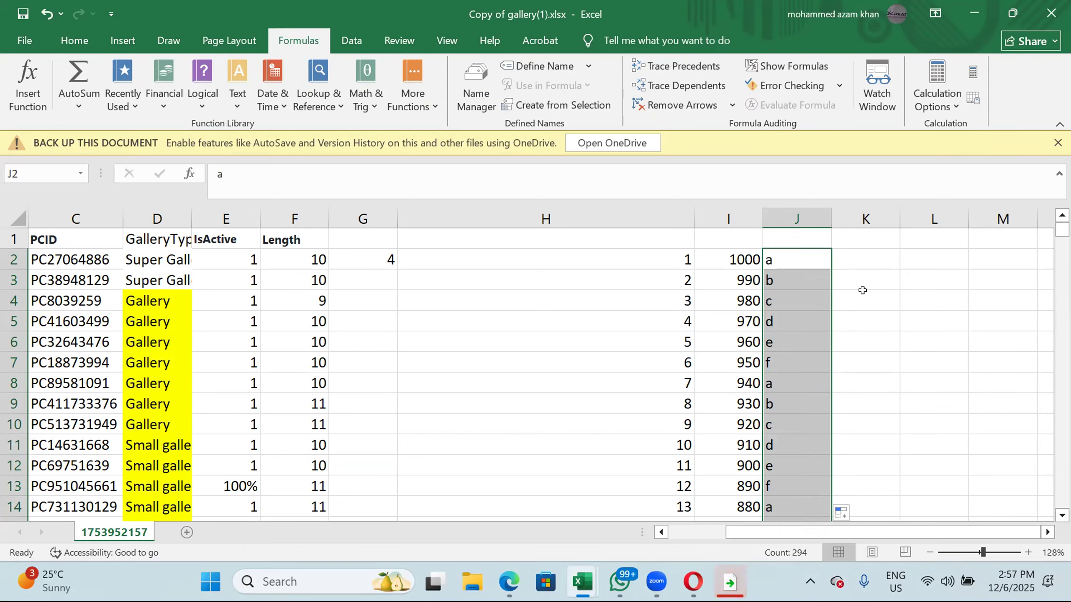
{"action": "left_click", "coordinate": [862, 291]}
{"action": "key", "text": "Up"}
{"action": "key", "text": "Up"}
{"action": "key", "text": "Up"}
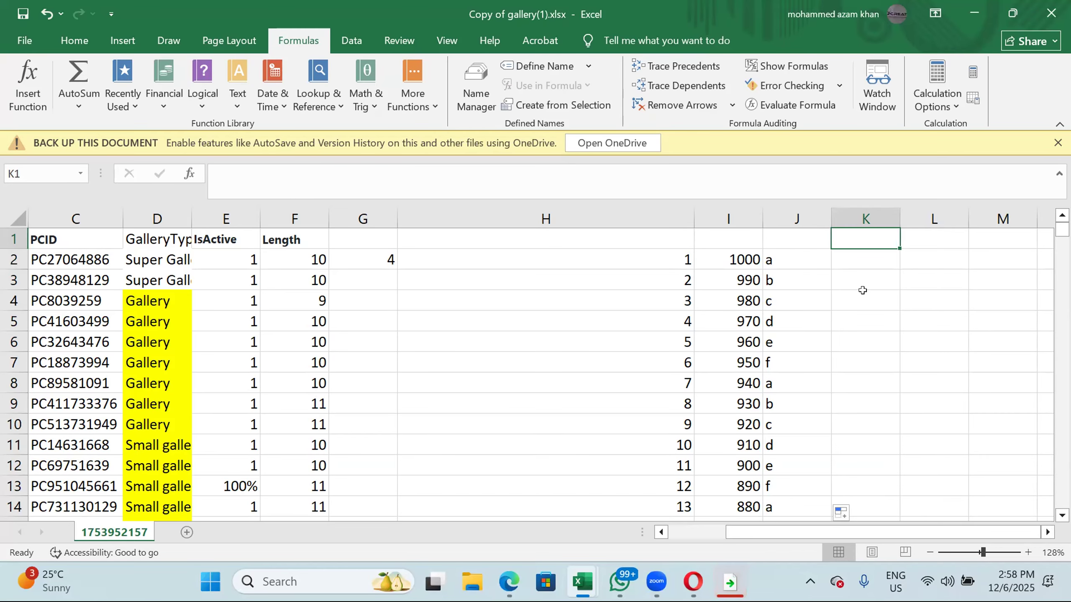
Clear the length formulas in column F from F3 down through the total in F296.
{"action": "scroll", "coordinate": [862, 291], "scroll_direction": "down", "scroll_amount": 2, "text": "ctrl"}
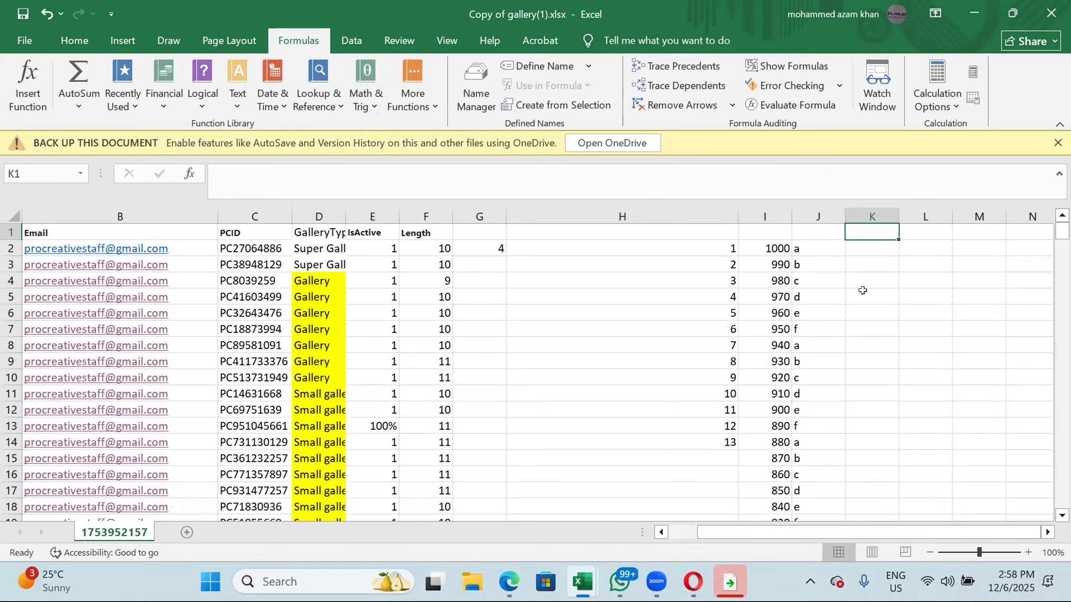
{"action": "left_click", "coordinate": [345, 369]}
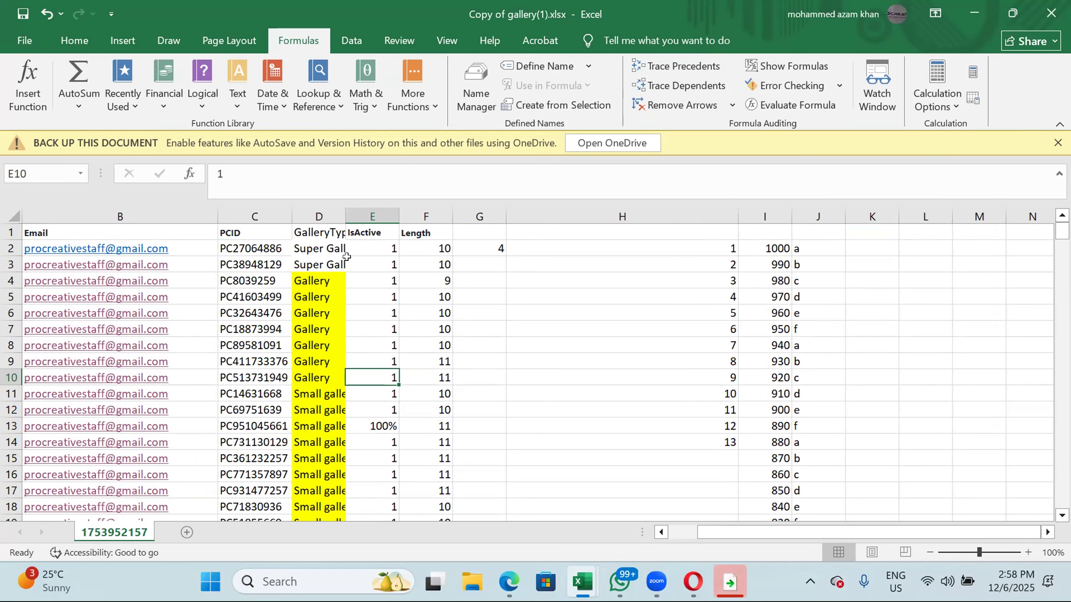
{"action": "left_click", "coordinate": [417, 242]}
{"action": "key", "text": "Up"}
{"action": "key", "text": "Down"}
{"action": "key", "text": "Down"}
{"action": "key", "text": "ctrl+shift+Down"}
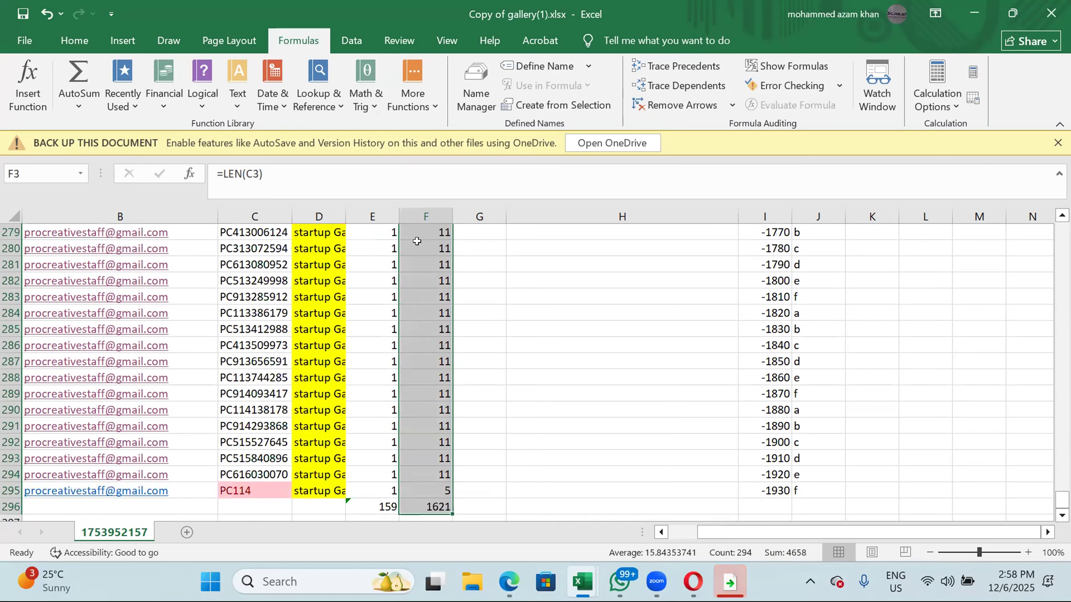
{"action": "key", "text": "Delete"}
Copy the LEN formula from F2 and paste it over F2:F296 in the Length column.
{"action": "key", "text": "Up"}
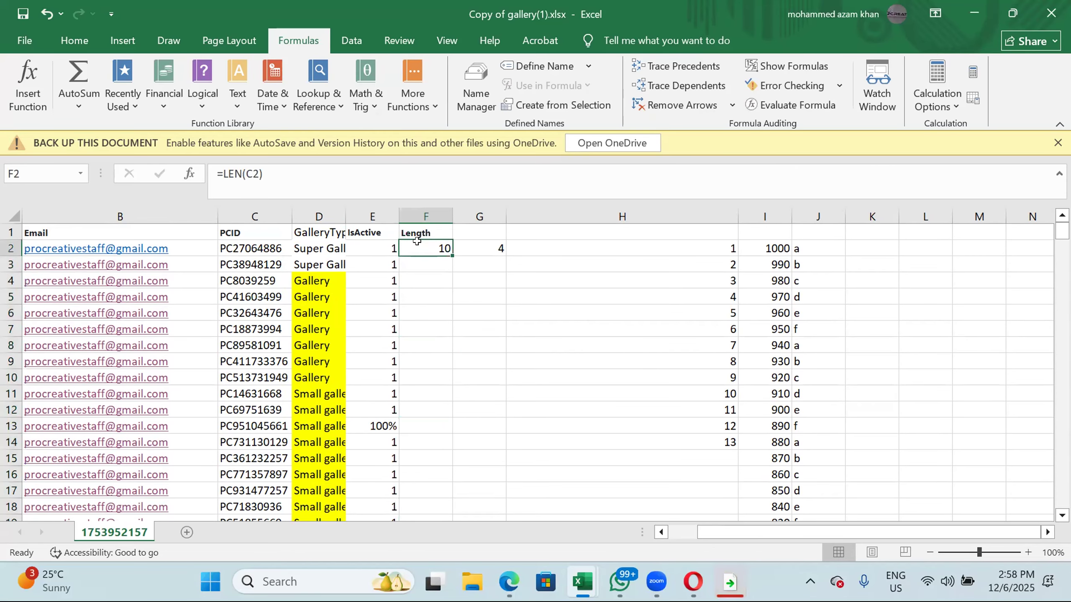
{"action": "key", "text": "ctrl+c"}
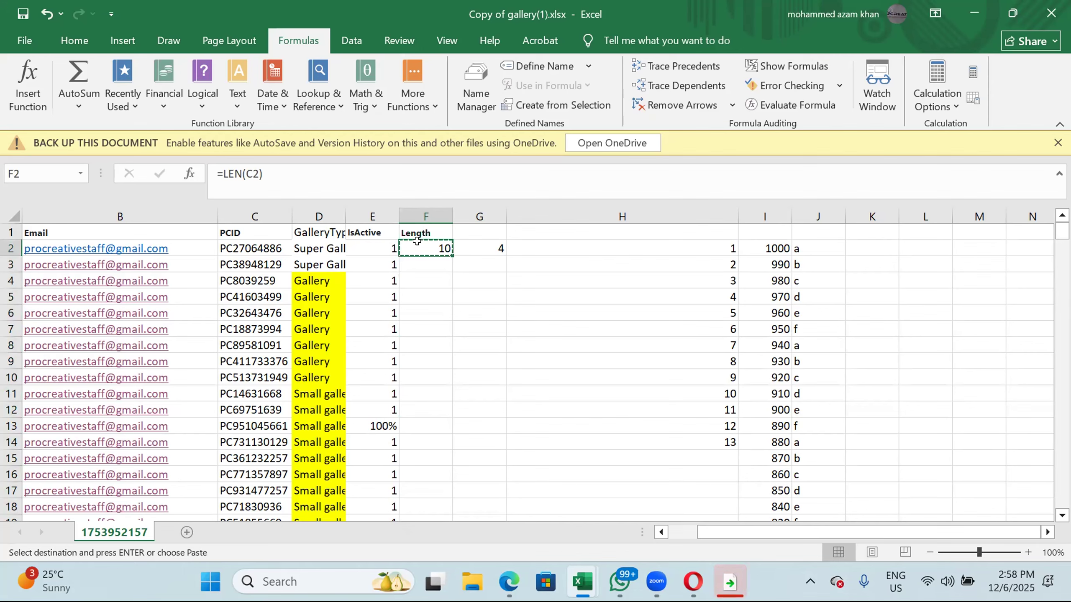
{"action": "key", "text": "Left"}
{"action": "key", "text": "ctrl+Down"}
{"action": "key", "text": "Right"}
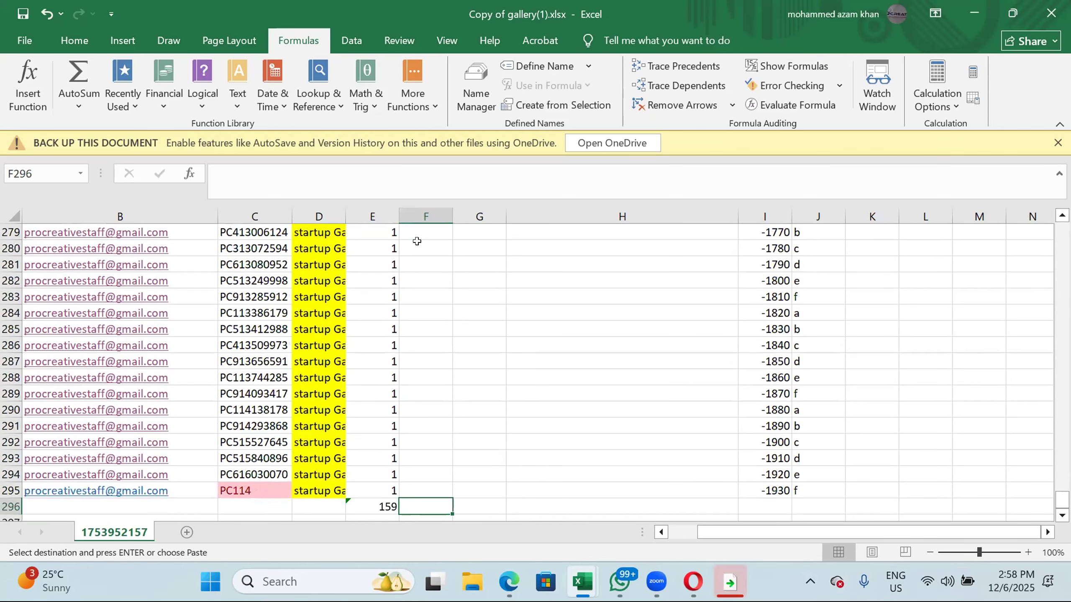
{"action": "key", "text": "ctrl+shift+Up"}
{"action": "key", "text": "ctrl+v"}
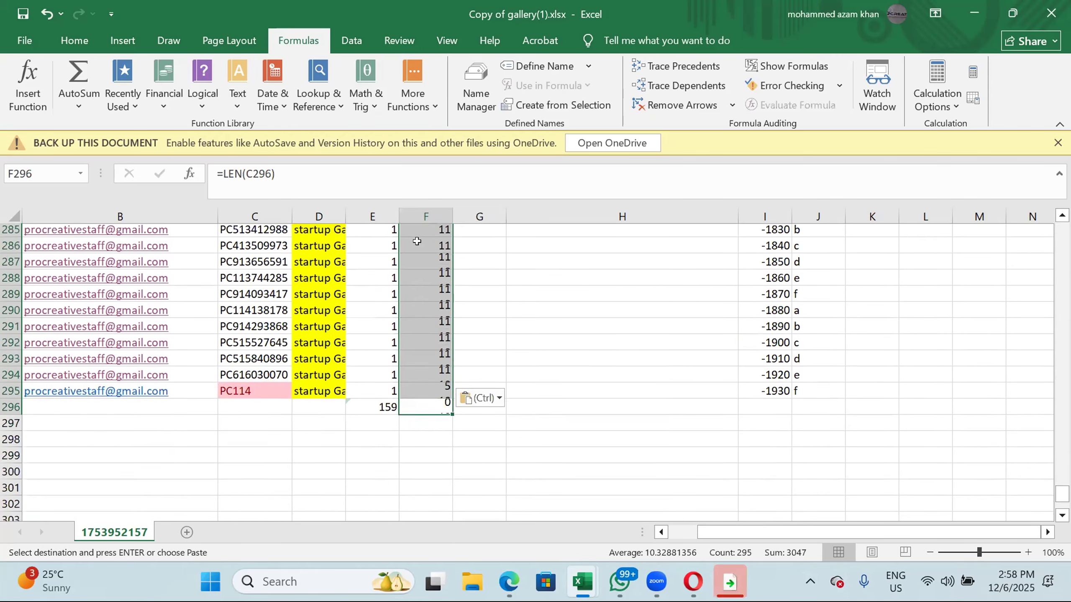
Return to F2 and auto-fill its LEN formula down the Length column alongside the data.
{"action": "key", "text": "Up"}
{"action": "key", "text": "Up"}
{"action": "key", "text": "Up"}
{"action": "key", "text": "Up"}
{"action": "key", "text": "Up"}
{"action": "key", "text": "Up"}
{"action": "key", "text": "Up"}
{"action": "key", "text": "Up"}
{"action": "key", "text": "Up"}
{"action": "key", "text": "Up"}
{"action": "key", "text": "Up"}
{"action": "key", "text": "Up"}
{"action": "key", "text": "Up"}
{"action": "key", "text": "Up"}
{"action": "key", "text": "Up"}
{"action": "key", "text": "Up"}
{"action": "key", "text": "Up"}
{"action": "key", "text": "Up"}
{"action": "key", "text": "Up"}
{"action": "key", "text": "Up"}
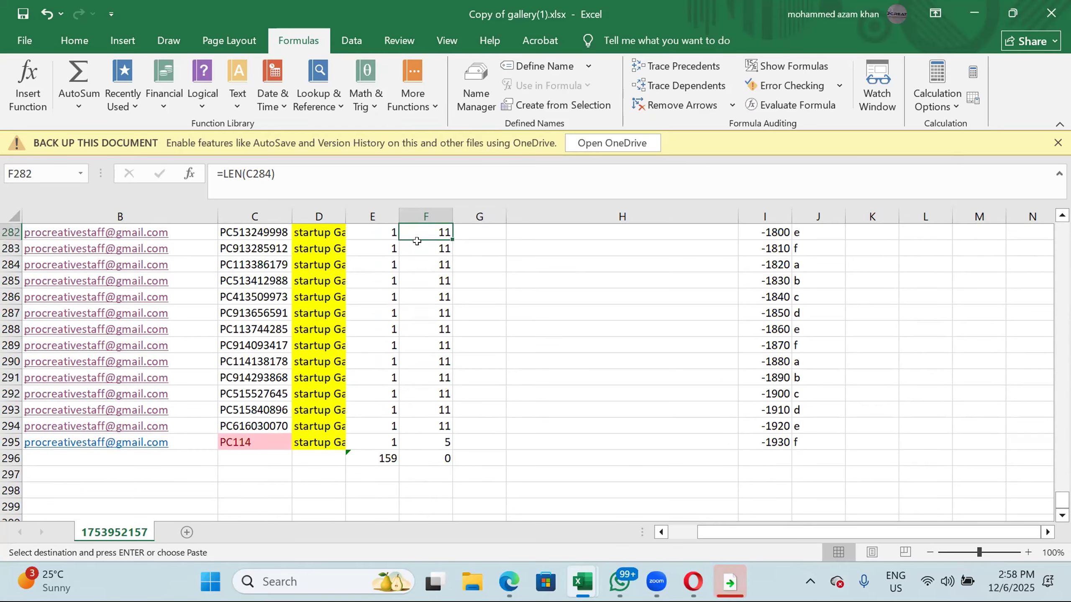
{"action": "key", "text": "Up"}
{"action": "key", "text": "Up"}
{"action": "key", "text": "Up"}
{"action": "key", "text": "Up"}
{"action": "key", "text": "Up"}
{"action": "key", "text": "Up"}
{"action": "key", "text": "Up"}
{"action": "key", "text": "Up"}
{"action": "key", "text": "Up"}
{"action": "key", "text": "Up"}
{"action": "key", "text": "Up"}
{"action": "key", "text": "Up"}
{"action": "key", "text": "Up"}
{"action": "key", "text": "Up"}
{"action": "key", "text": "ctrl+Up"}
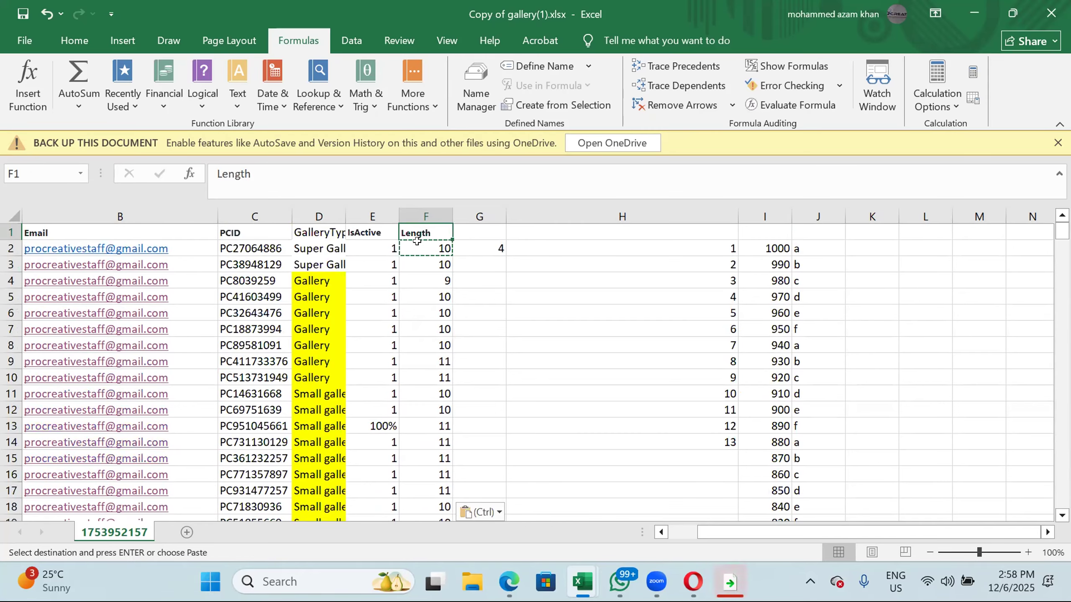
{"action": "left_click", "coordinate": [434, 248]}
{"action": "double_click", "coordinate": [446, 253]}
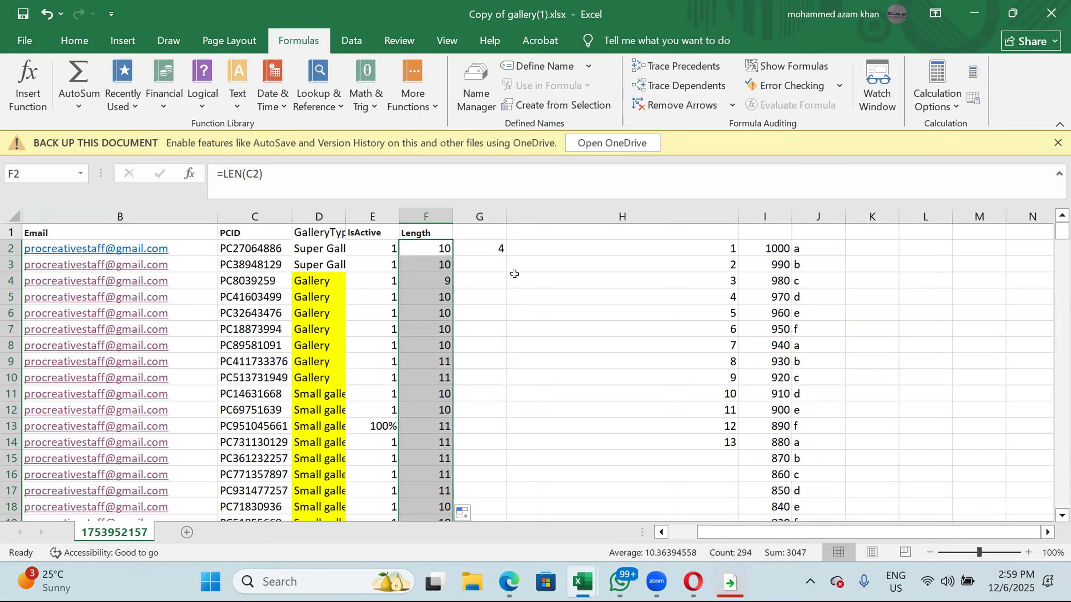
Enter the formula -F2-E2 in cell K2, starting it with a minus sign instead of an equals sign.
{"action": "left_click", "coordinate": [856, 248]}
{"action": "type", "text": "="}
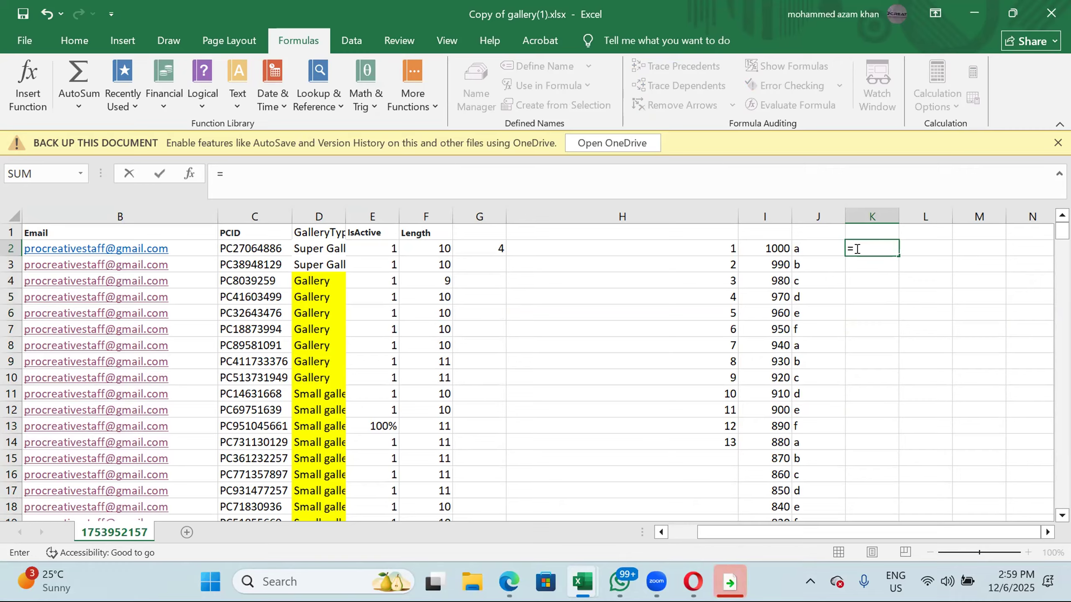
{"action": "key", "text": "BackSpace"}
{"action": "type", "text": "-"}
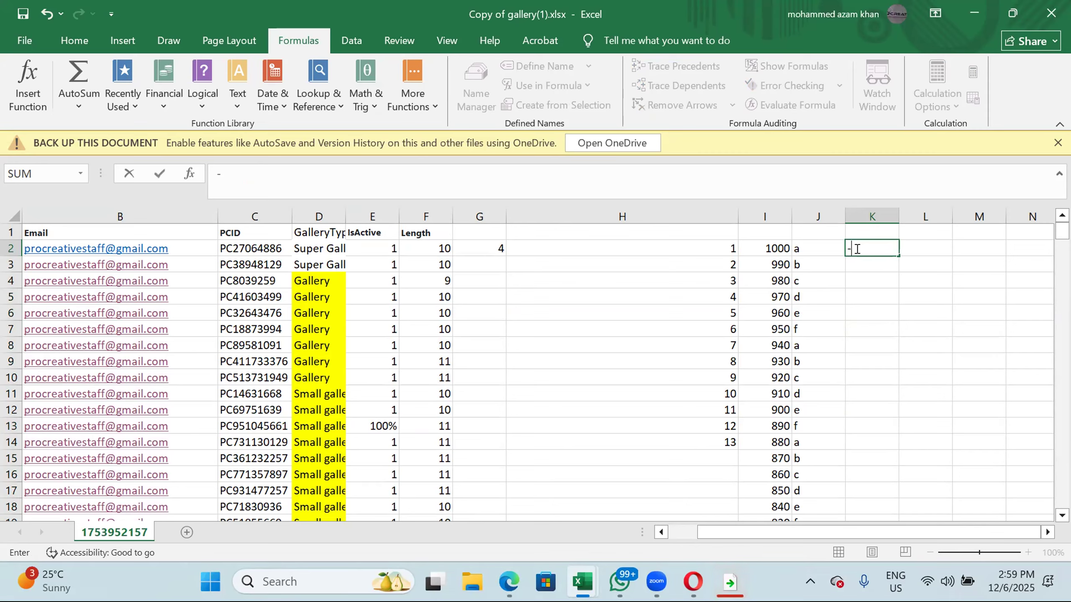
{"action": "left_click", "coordinate": [424, 248]}
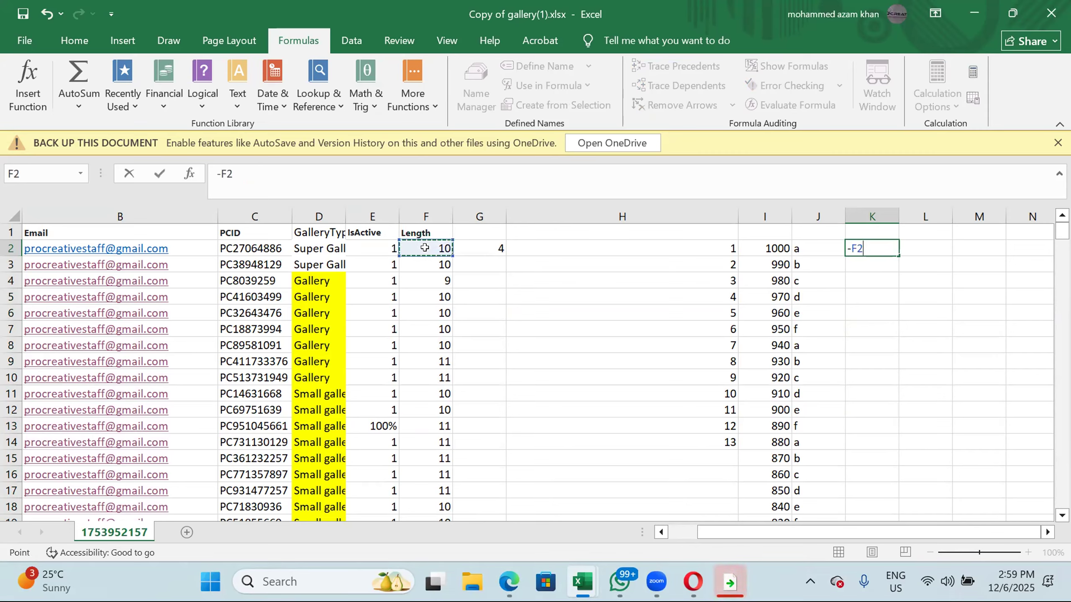
{"action": "type", "text": "-"}
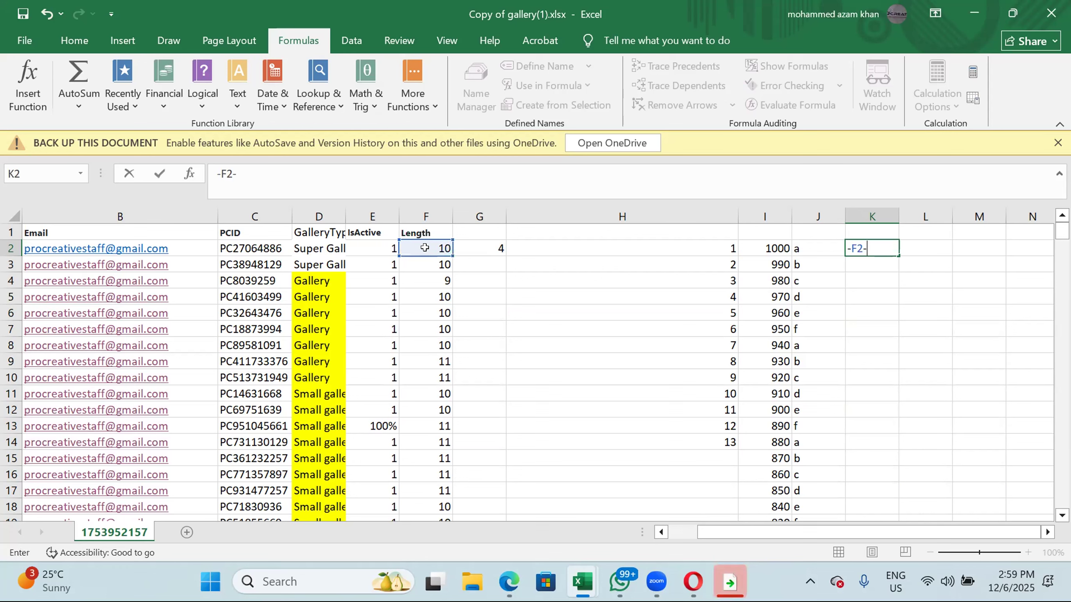
{"action": "left_click", "coordinate": [380, 247]}
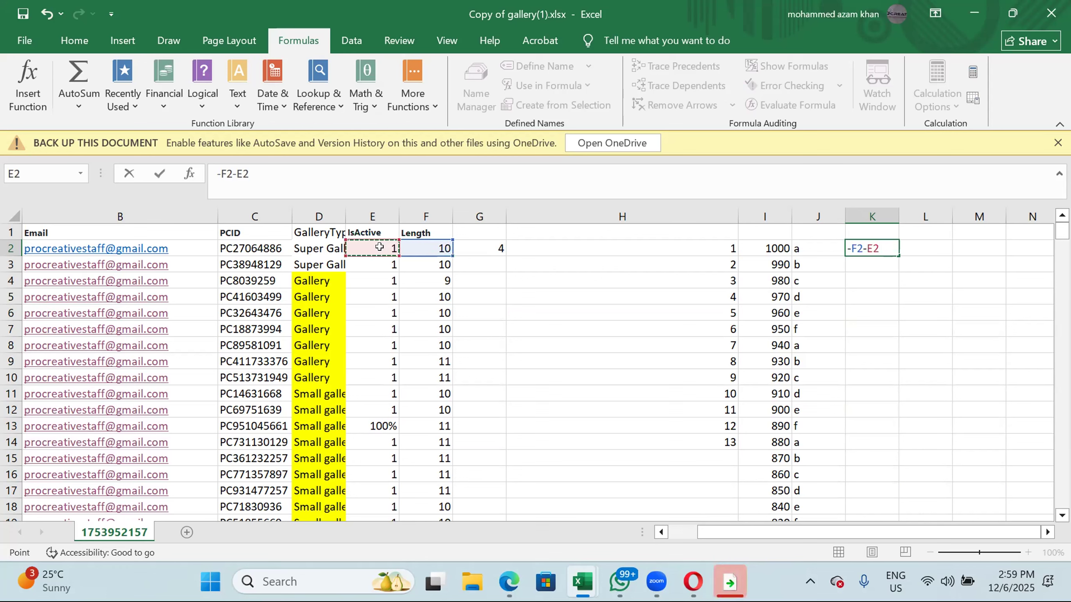
{"action": "key", "text": "Return"}
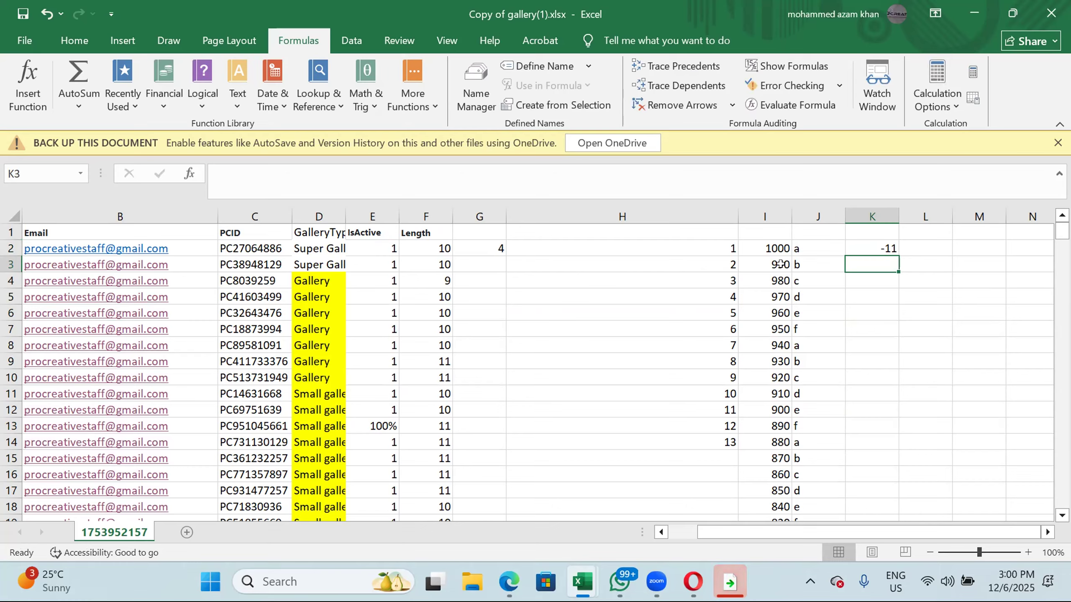
Change the formula in K2 to =F2-E2, then undo and redo that change.
{"action": "double_click", "coordinate": [861, 248]}
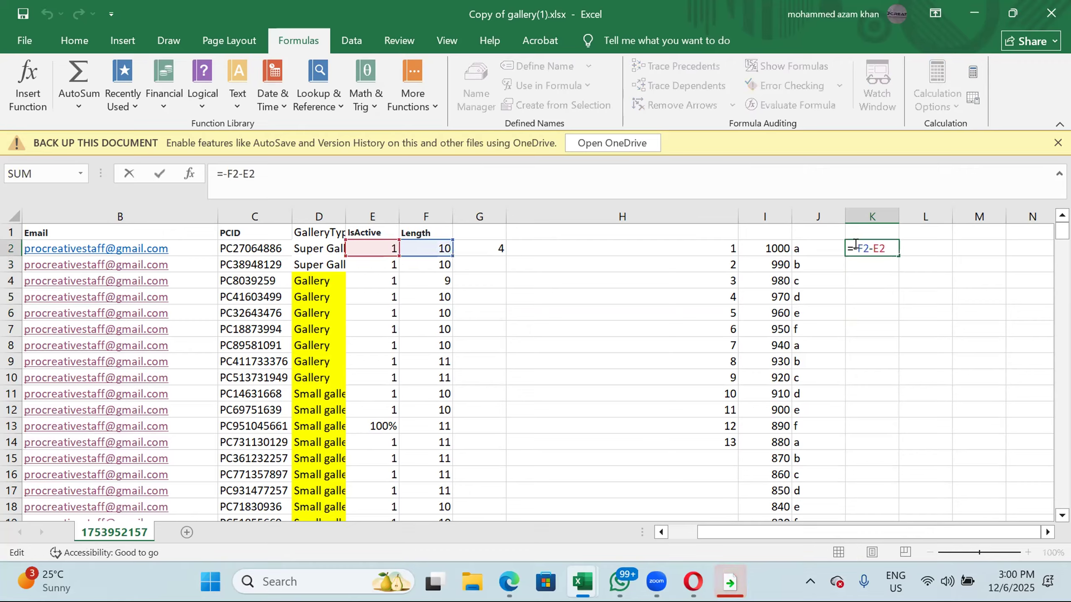
{"action": "left_click", "coordinate": [851, 243]}
{"action": "key", "text": "BackSpace"}
{"action": "key", "text": "Delete"}
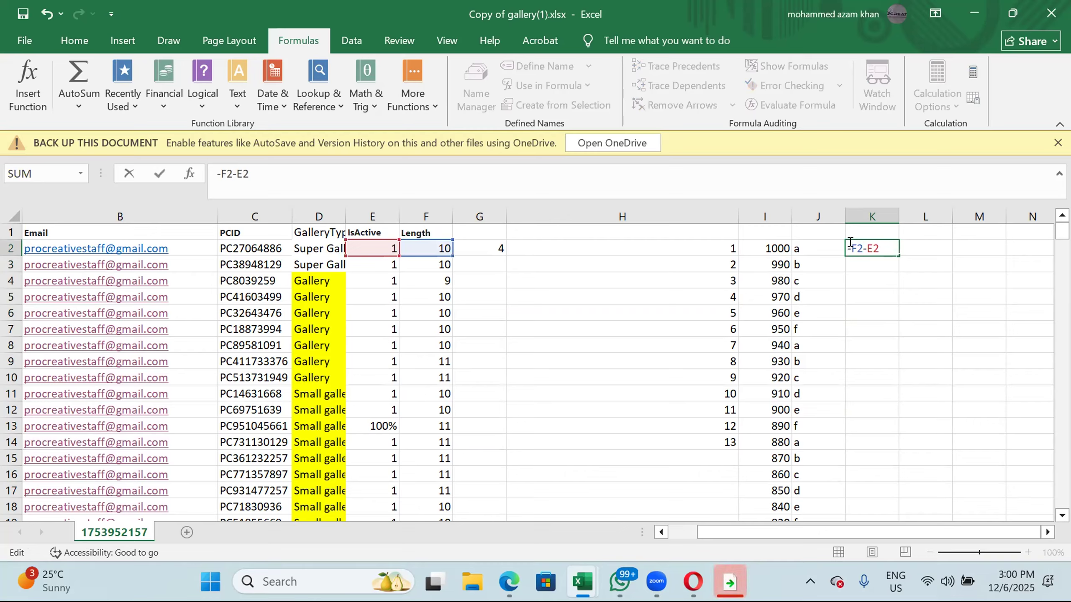
{"action": "type", "text": "="}
{"action": "key", "text": "Return"}
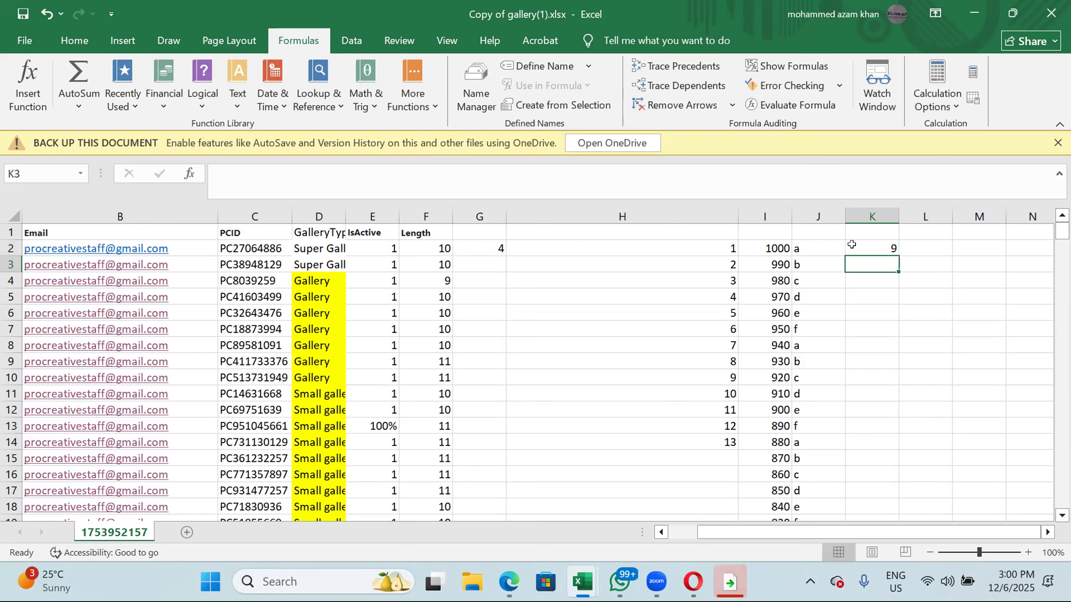
{"action": "key", "text": "ctrl+z"}
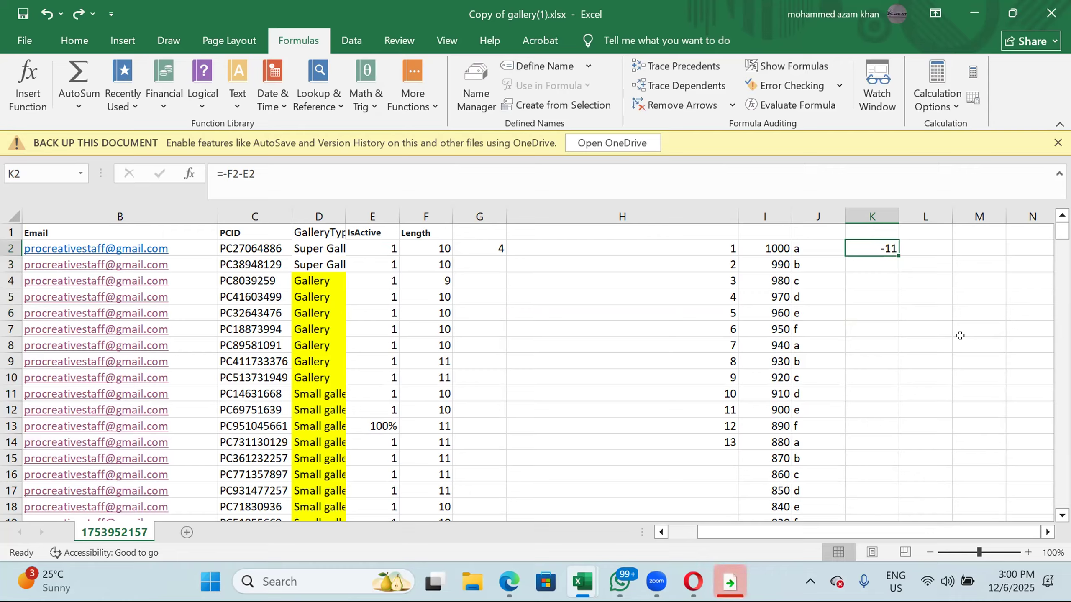
{"action": "key", "text": "ctrl+y"}
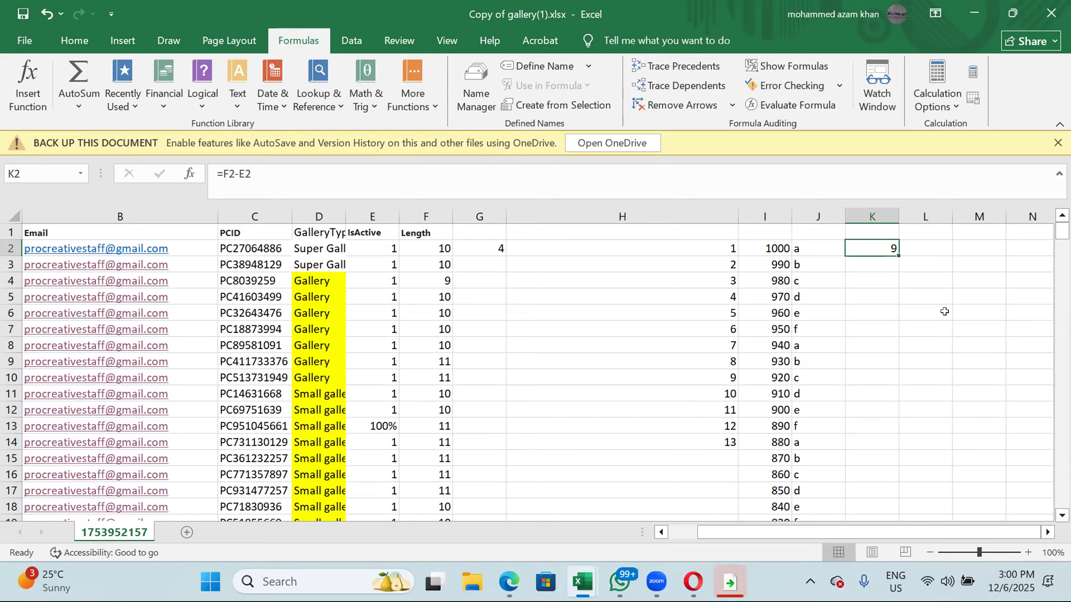
Replace the K2 formula with a suggested CONCAT function, then erase the function back to the equals sign.
{"action": "type", "text": "="}
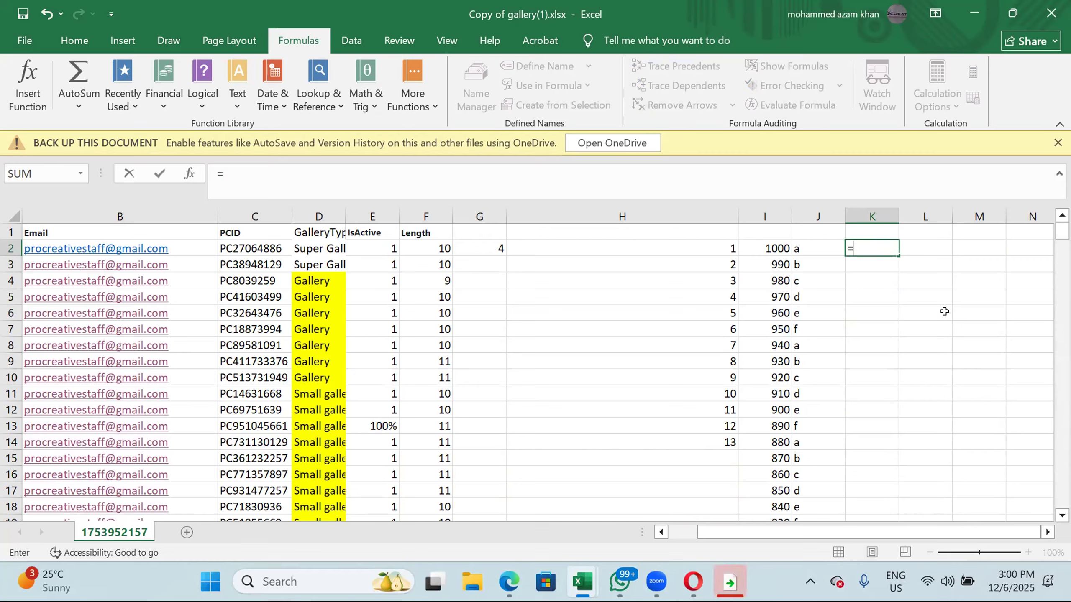
{"action": "type", "text": "con"}
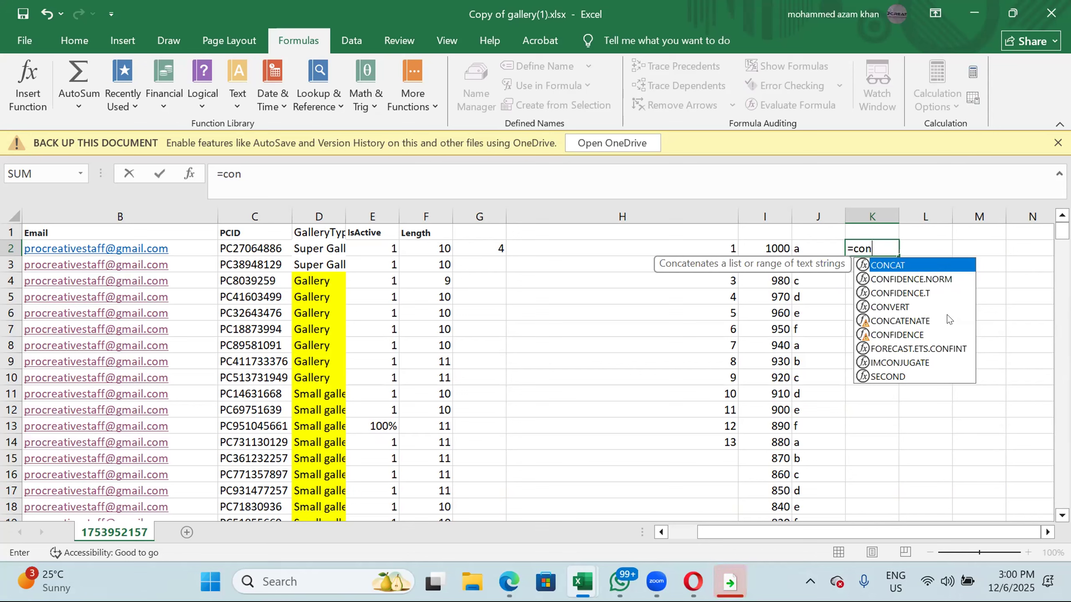
{"action": "double_click", "coordinate": [911, 265]}
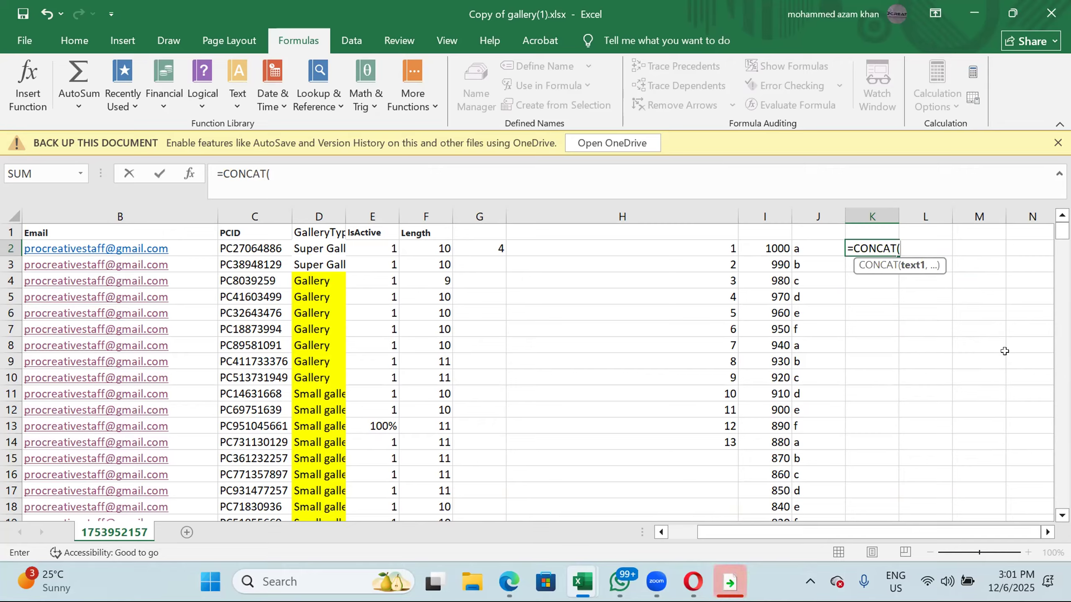
{"action": "key", "text": "BackSpace"}
{"action": "key", "text": "BackSpace"}
{"action": "key", "text": "BackSpace"}
{"action": "key", "text": "BackSpace"}
{"action": "key", "text": "BackSpace"}
{"action": "key", "text": "BackSpace"}
{"action": "key", "text": "BackSpace"}
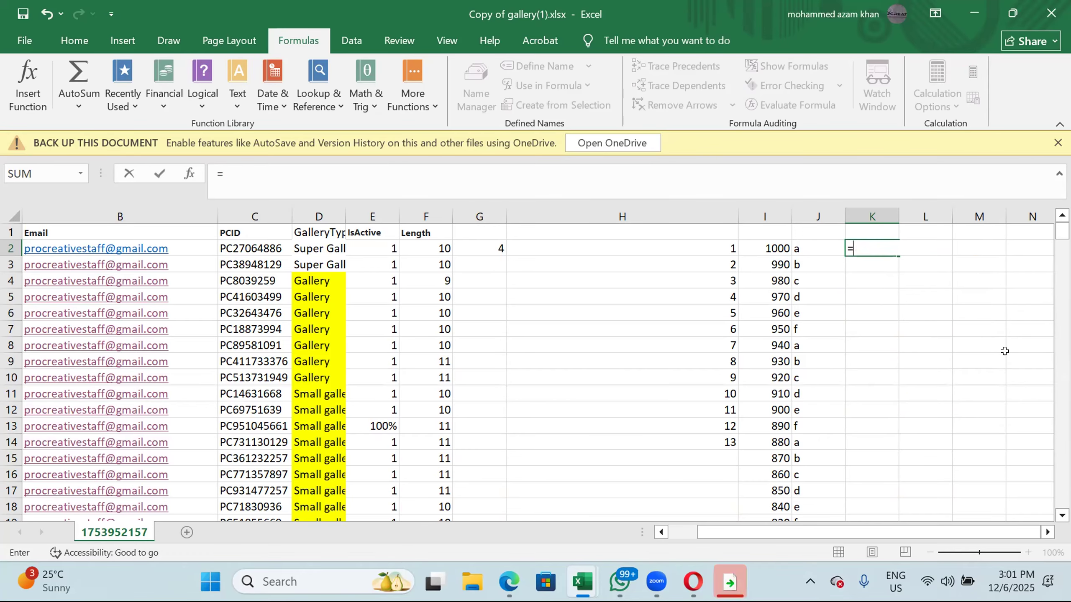
Autocomplete "con" to the CONCAT function in K2 again and erase the function name.
{"action": "type", "text": "con"}
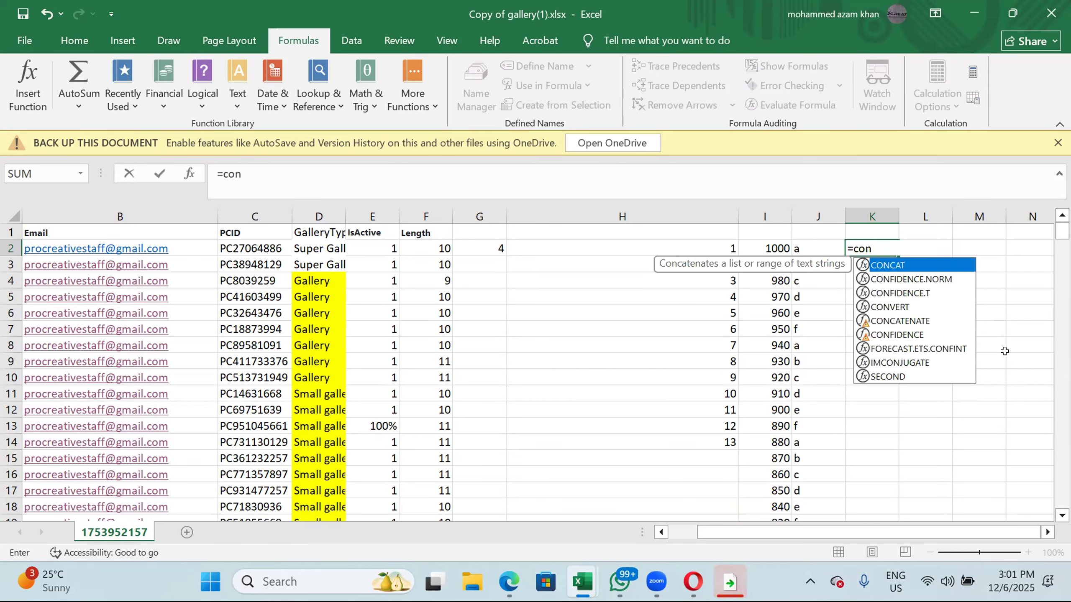
{"action": "key", "text": "Tab"}
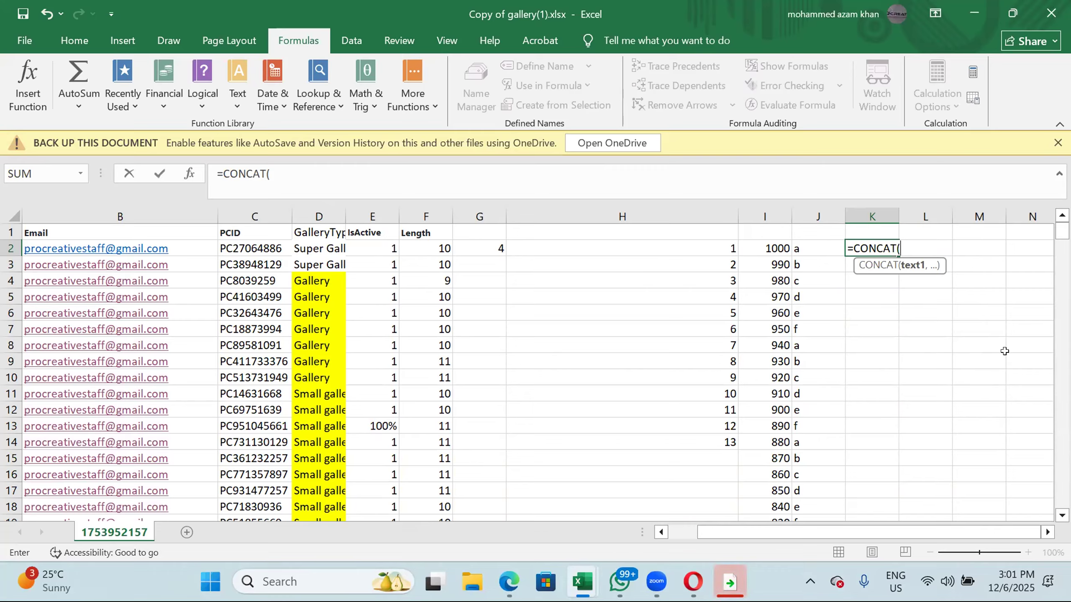
{"action": "key", "text": "BackSpace"}
{"action": "key", "text": "BackSpace"}
{"action": "key", "text": "BackSpace"}
{"action": "key", "text": "BackSpace"}
{"action": "key", "text": "BackSpace"}
{"action": "key", "text": "BackSpace"}
{"action": "key", "text": "BackSpace"}
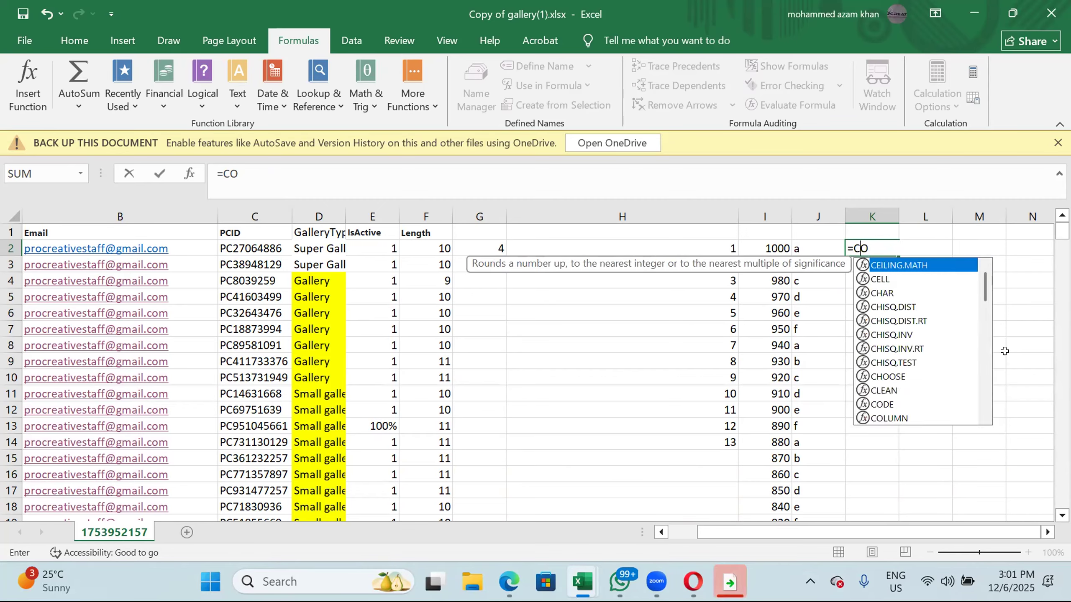
Autocomplete "le" to the LEFT function in K2, then erase the whole formula and leave the cell empty.
{"action": "type", "text": "le"}
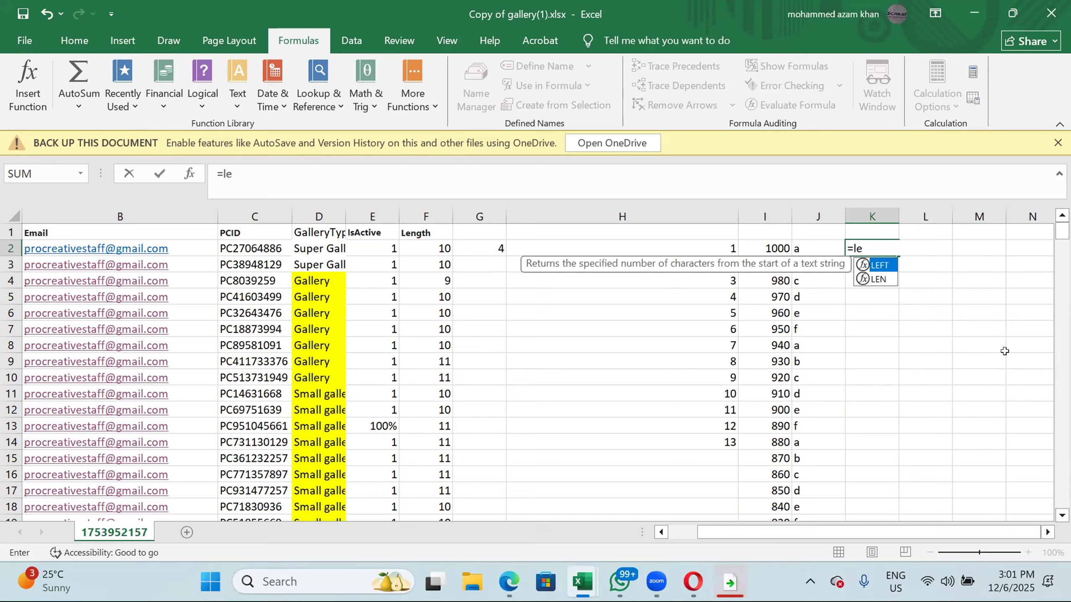
{"action": "key", "text": "Tab"}
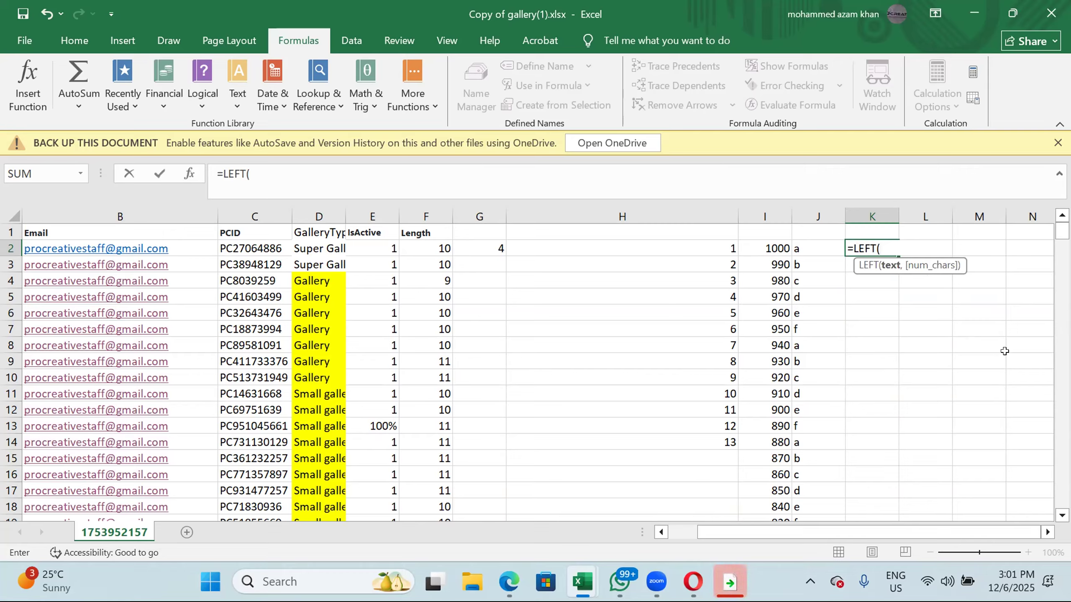
{"action": "key", "text": "BackSpace"}
{"action": "key", "text": "BackSpace"}
{"action": "key", "text": "BackSpace"}
{"action": "key", "text": "BackSpace"}
{"action": "key", "text": "BackSpace"}
{"action": "key", "text": "BackSpace"}
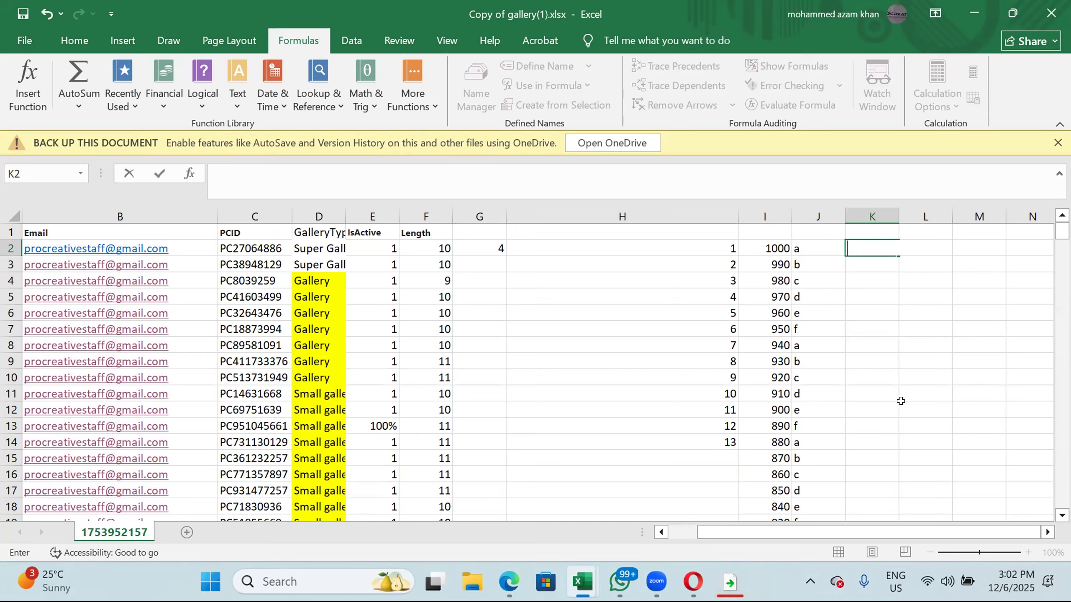
{"action": "key", "text": "Return"}
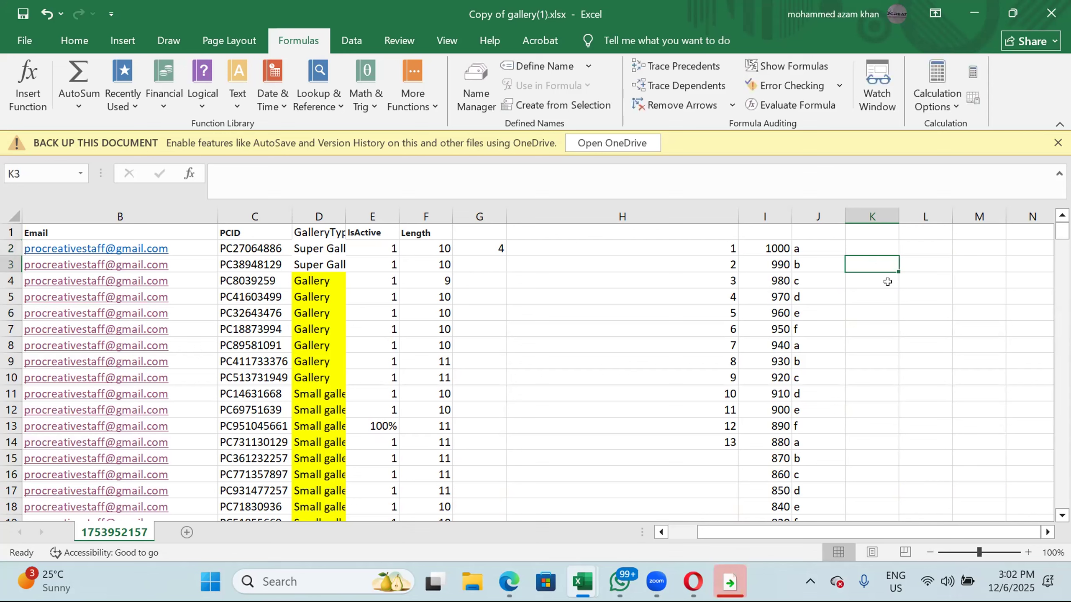
{"action": "key", "text": "Left"}
{"action": "key", "text": "Left"}
{"action": "key", "text": "Left"}
{"action": "key", "text": "Left"}
{"action": "key", "text": "Left"}
{"action": "key", "text": "Left"}
{"action": "key", "text": "Left"}
{"action": "key", "text": "Left"}
{"action": "key", "text": "Left"}
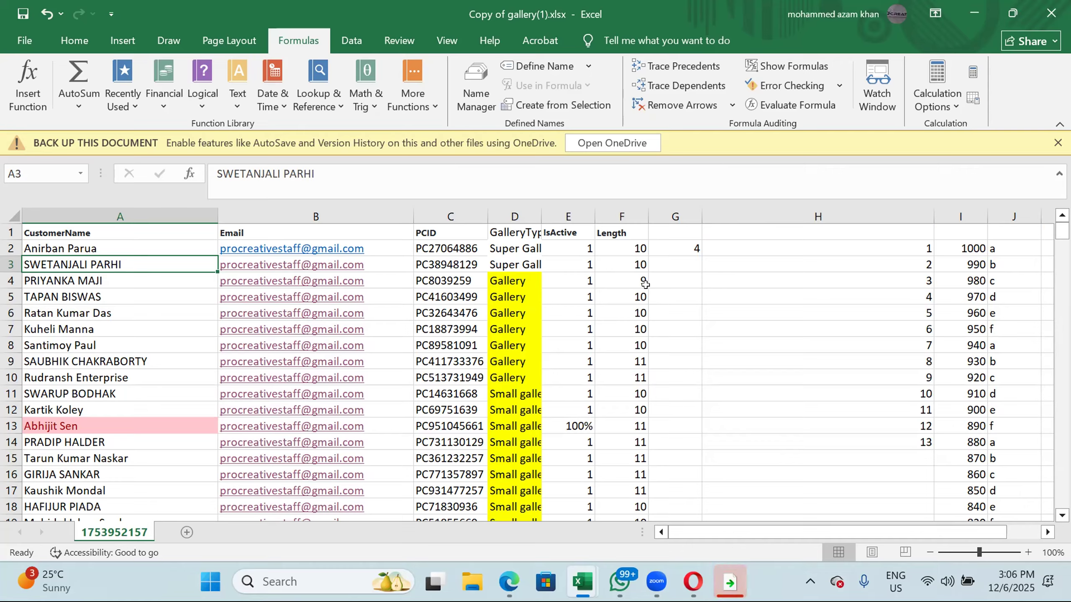
{"action": "left_click", "coordinate": [757, 274]}
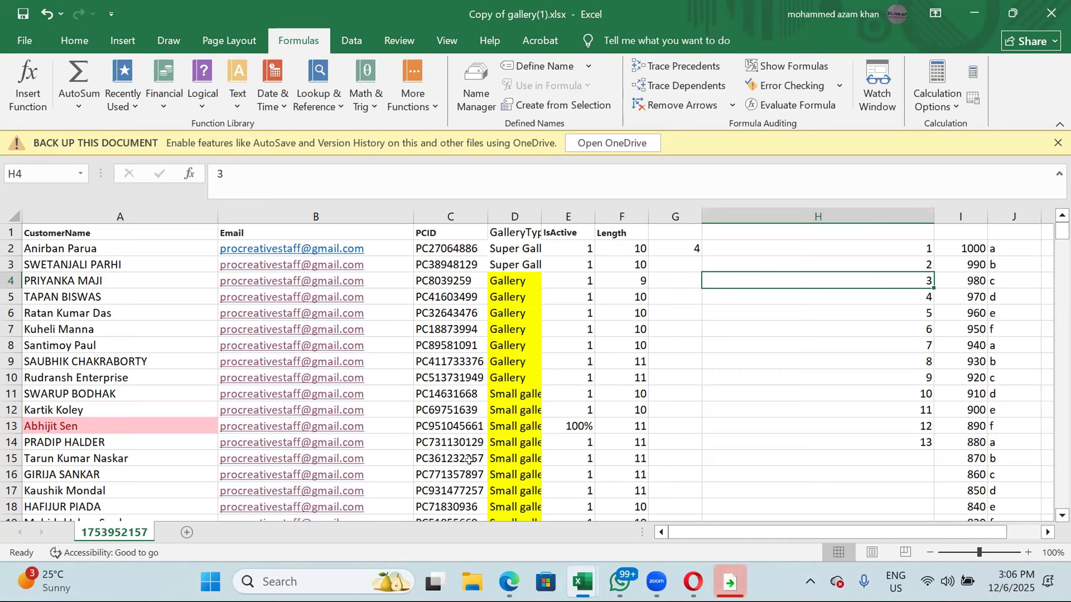
{"action": "left_click", "coordinate": [236, 445]}
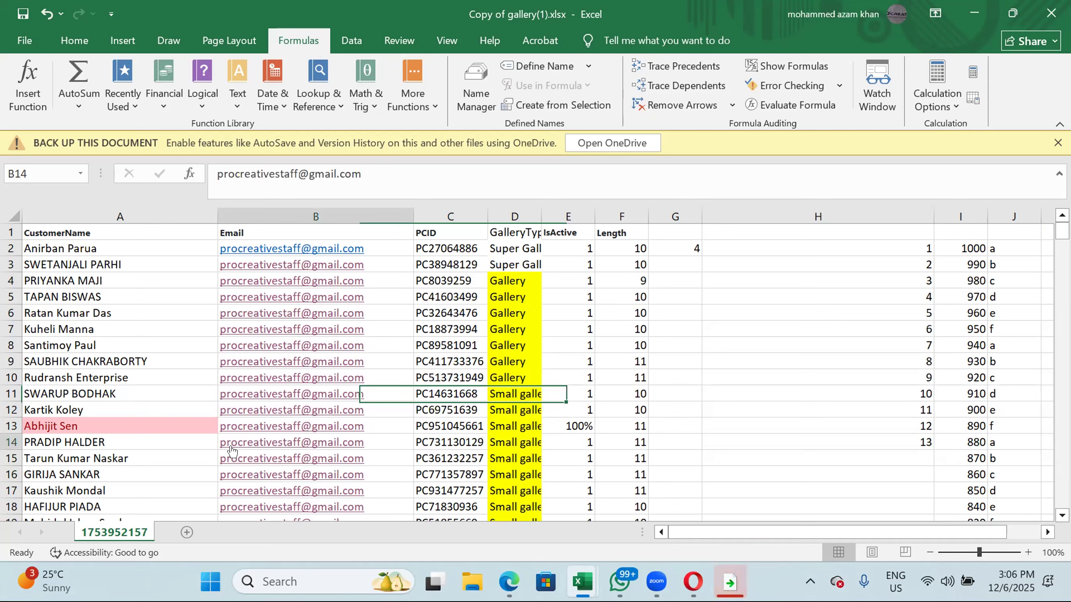
Add a new worksheet and enter the current date, 12/6/2025, as a static value in A1.
{"action": "left_click", "coordinate": [186, 532]}
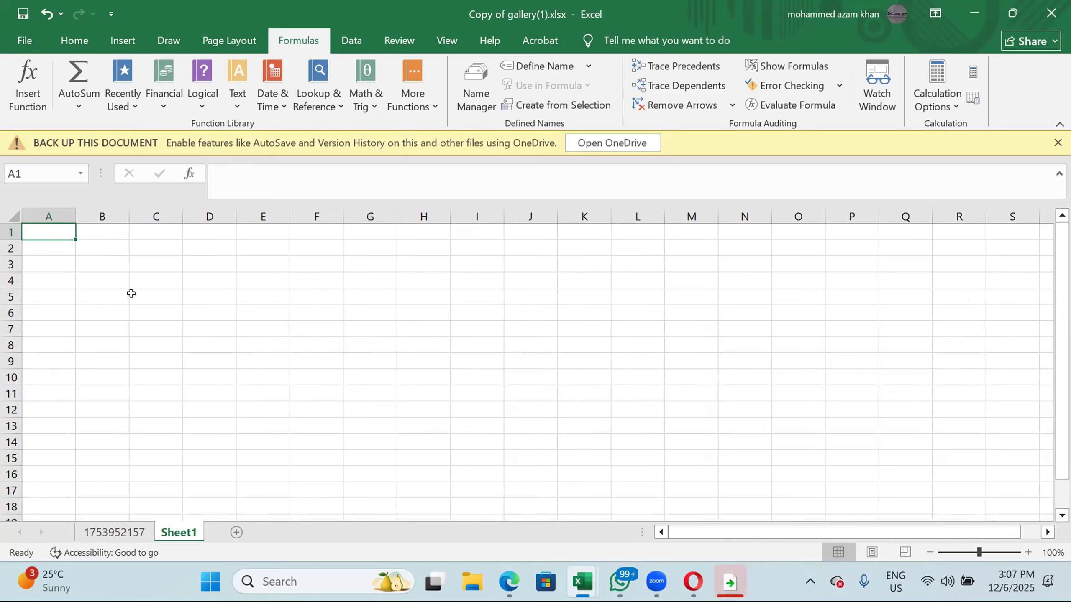
{"action": "key", "text": "ctrl+semicolon"}
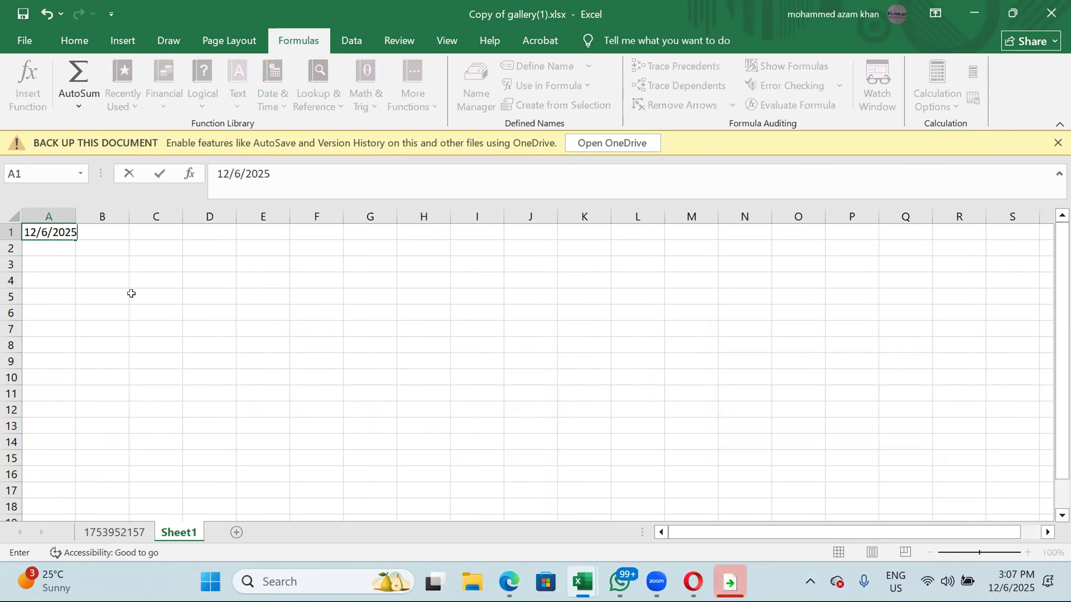
{"action": "key", "text": "Return"}
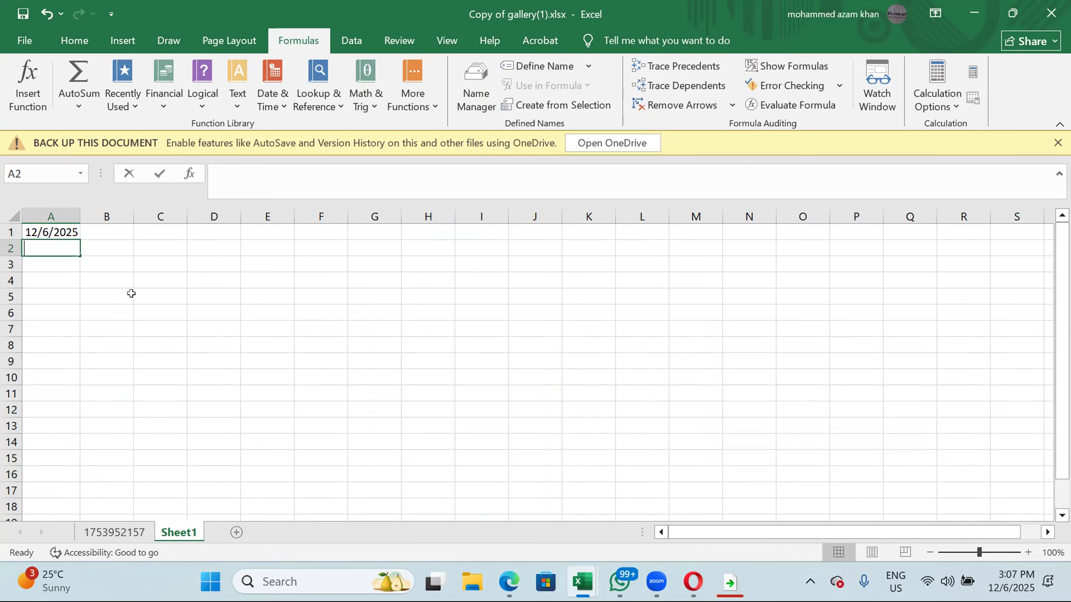
Enter a semicolon in A2 and append a colon to it.
{"action": "type", "text": ";"}
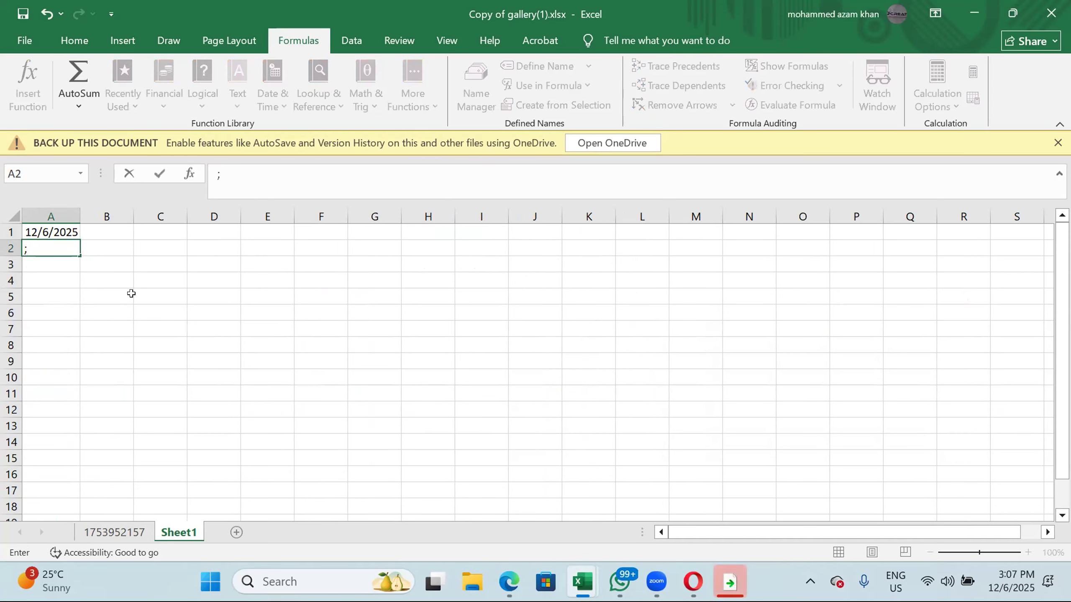
{"action": "key", "text": "Return"}
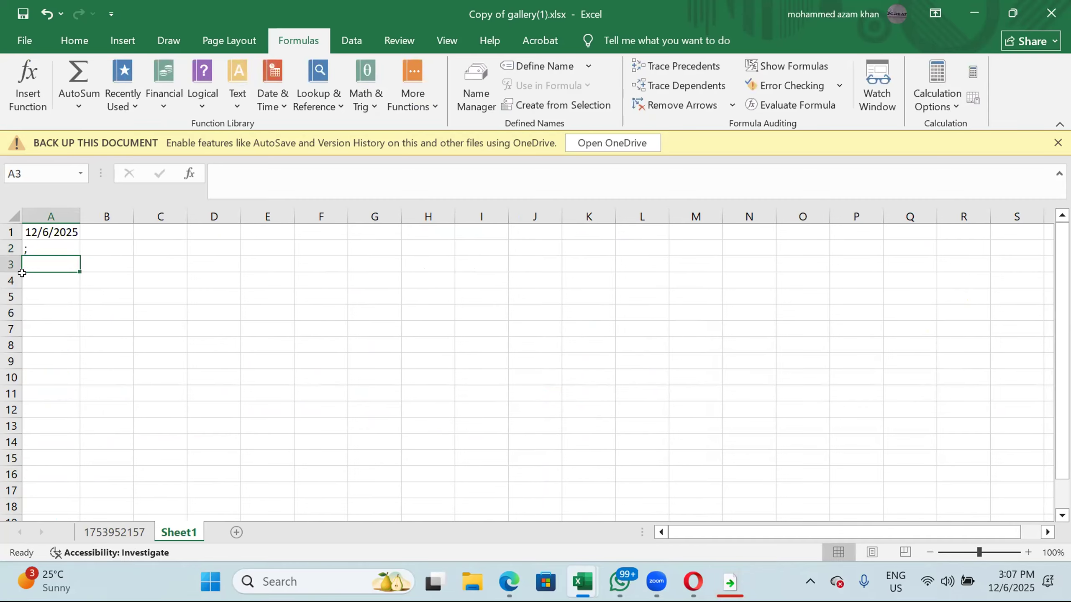
{"action": "scroll", "coordinate": [16, 272], "scroll_direction": "up", "scroll_amount": 4, "text": "ctrl"}
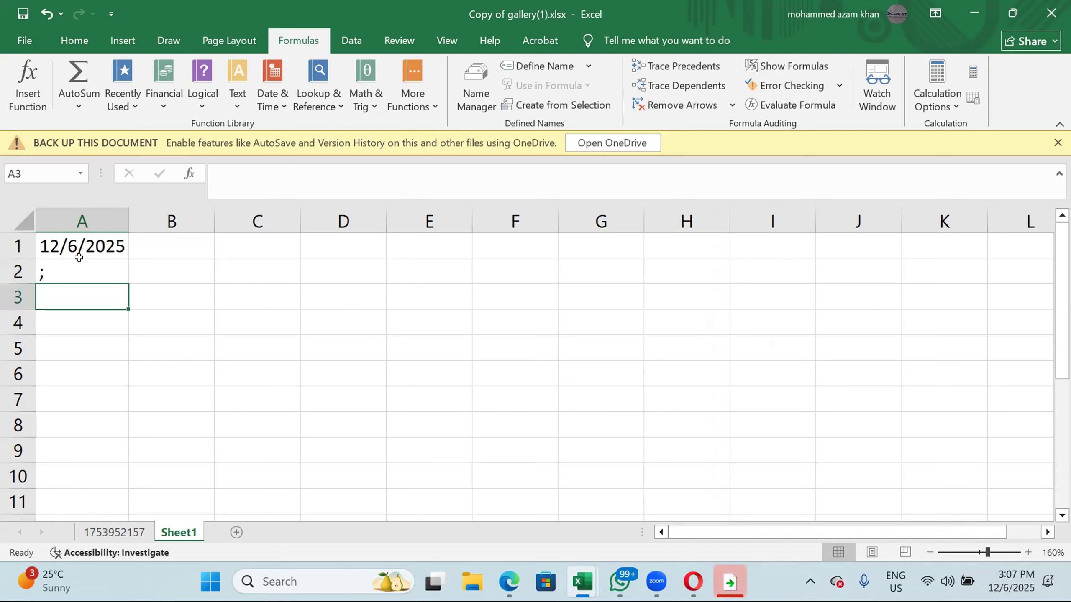
{"action": "double_click", "coordinate": [59, 269]}
{"action": "type", "text": ":"}
{"action": "key", "text": "Return"}
Enter the current date, 12/6/2025, in A3 and the current time, 3:08 PM, in B3 as static values.
{"action": "key", "text": "ctrl+semicolon"}
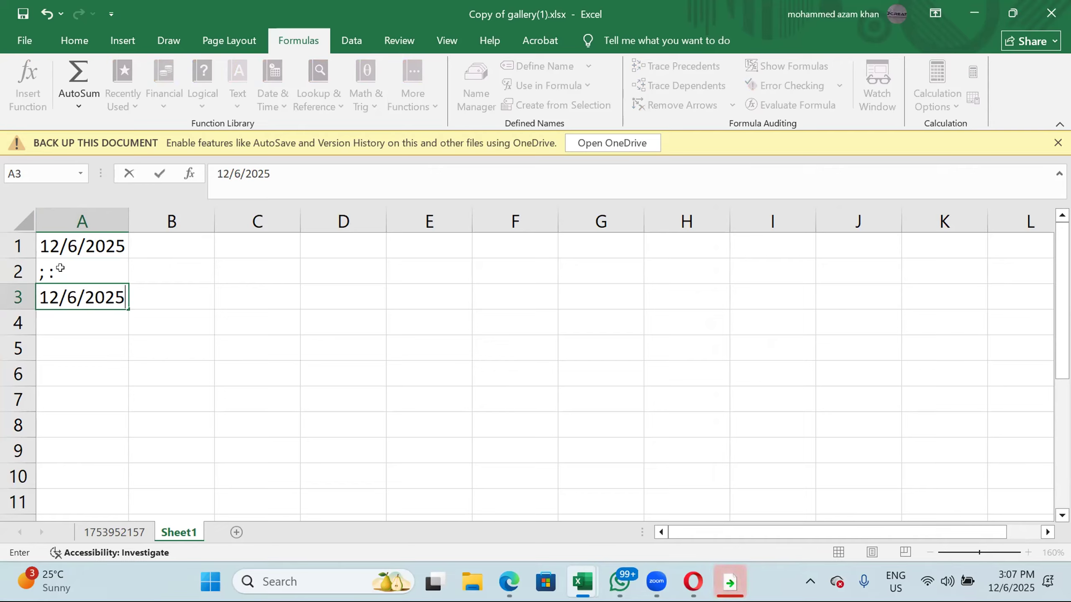
{"action": "key", "text": "Tab"}
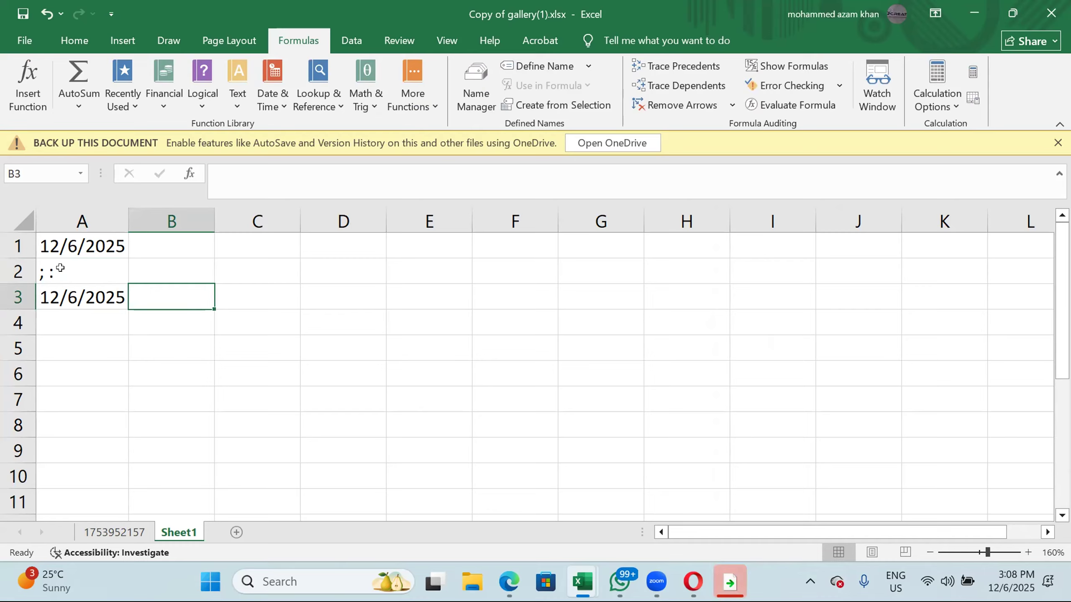
{"action": "key", "text": "F2"}
{"action": "key", "text": "Escape"}
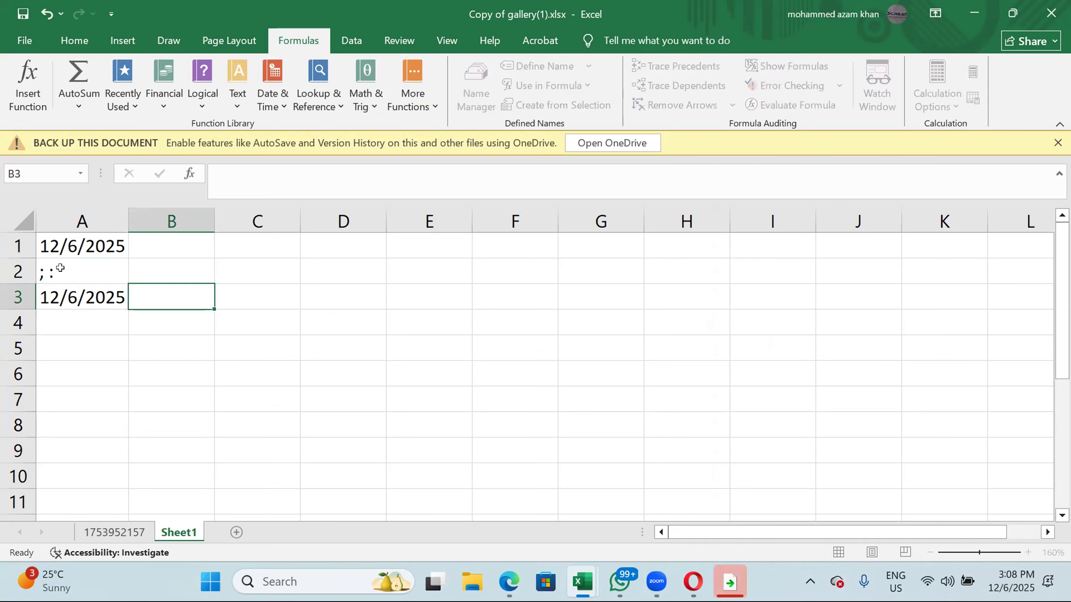
{"action": "key", "text": "ctrl+shift+semicolon"}
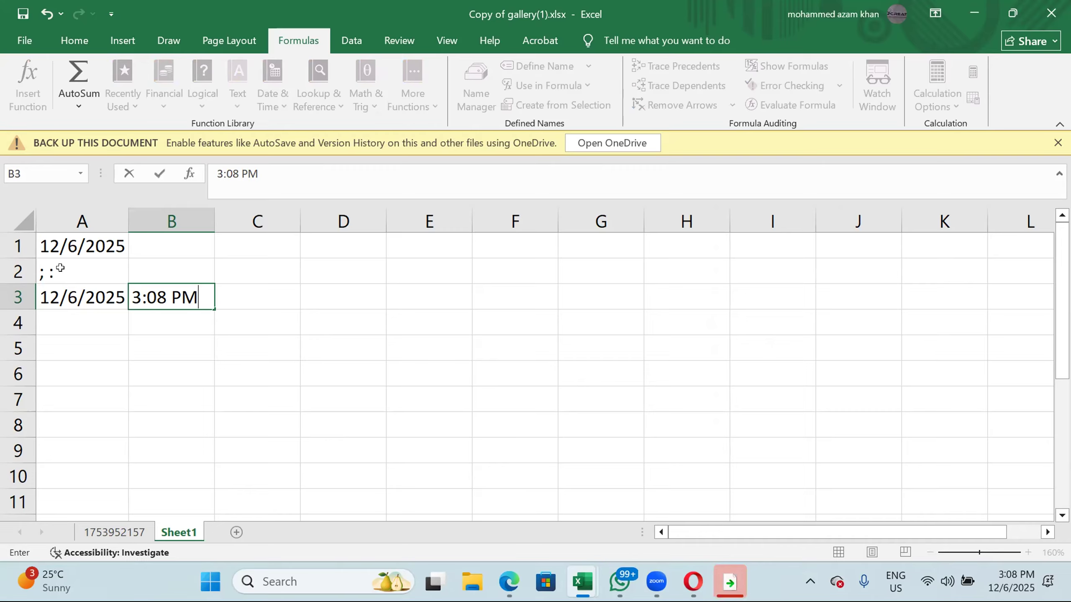
{"action": "key", "text": "Return"}
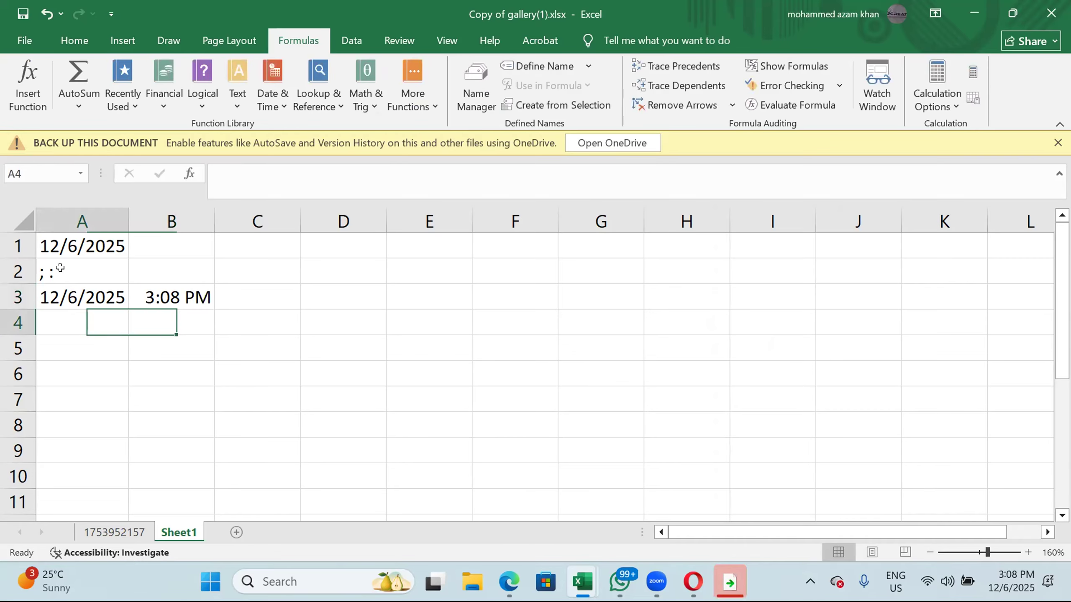
Enter a person's first name in A4 and the current time, 3:08 PM, beside it in B4.
{"action": "type", "text": "Meg"}
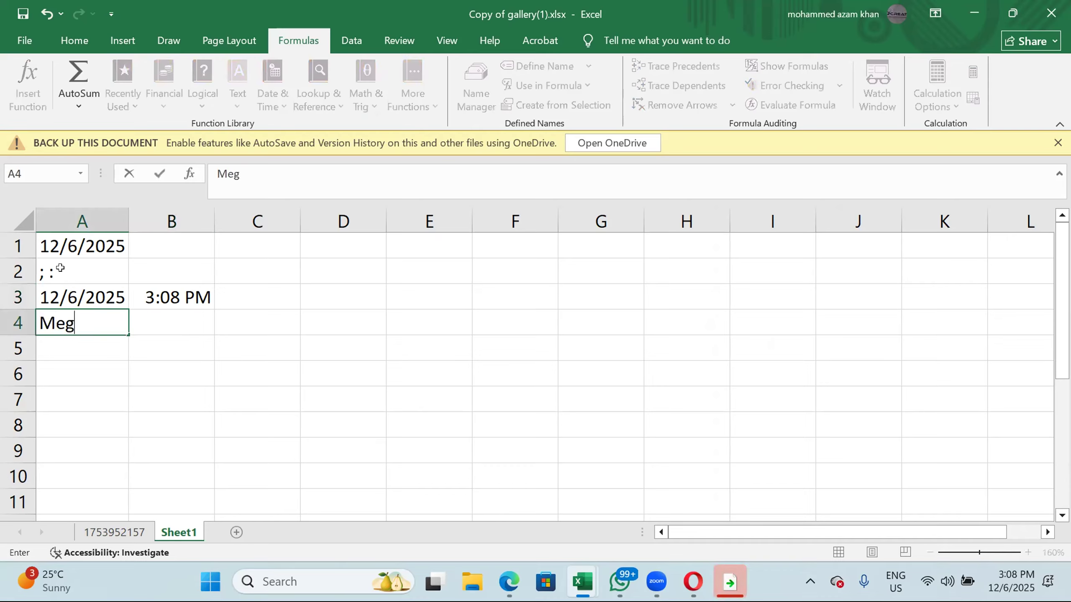
{"action": "type", "text": "na"}
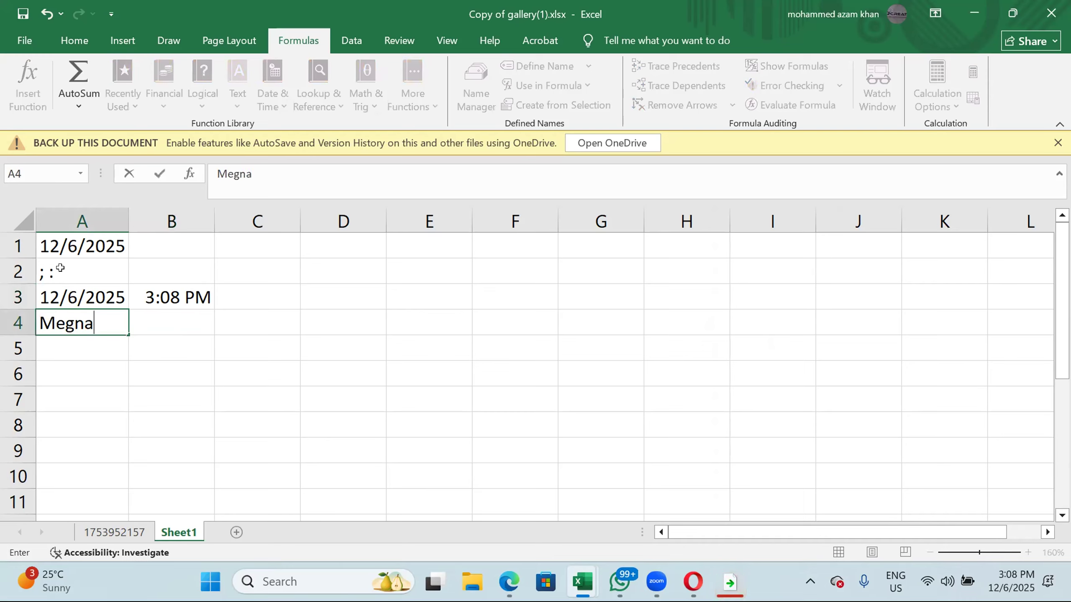
{"action": "key", "text": "Tab"}
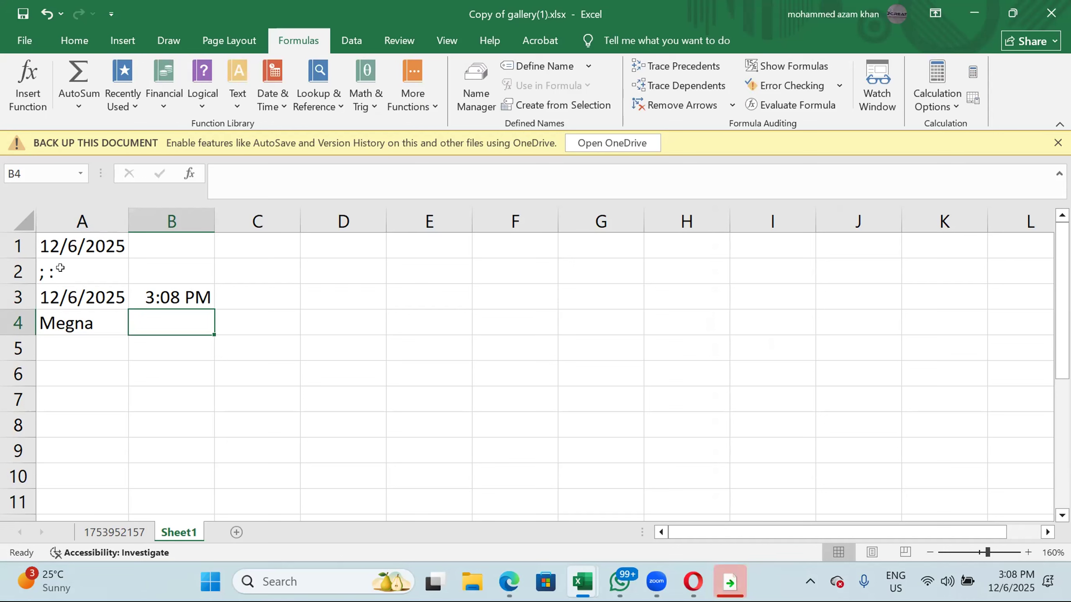
{"action": "key", "text": "ctrl+shift+semicolon"}
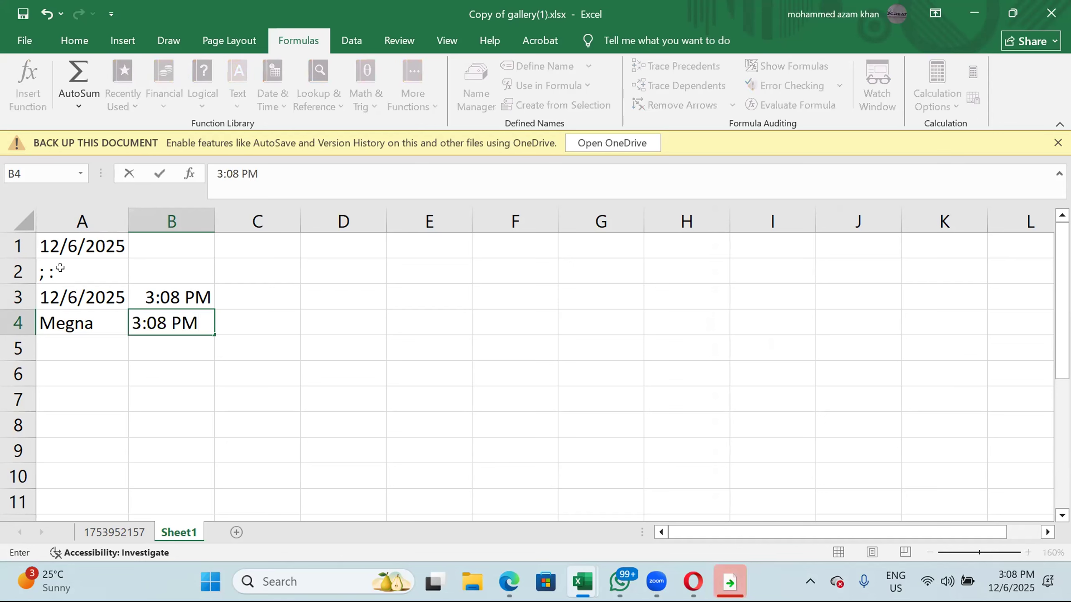
{"action": "key", "text": "Return"}
Enter the current time, 3:08 PM, as a static value in C4.
{"action": "key", "text": "Right"}
{"action": "key", "text": "Right"}
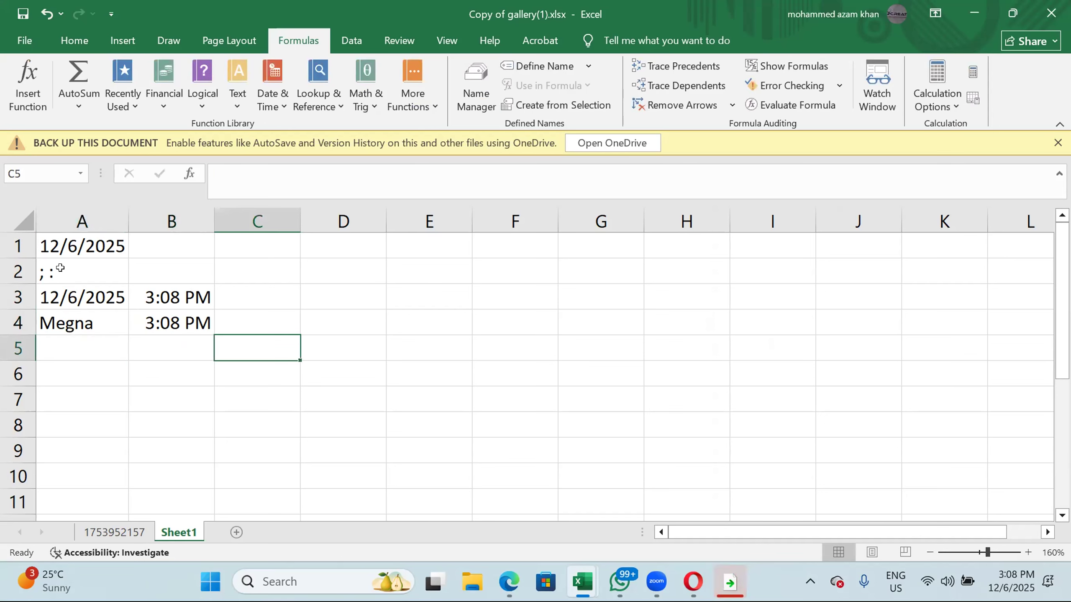
{"action": "key", "text": "Up"}
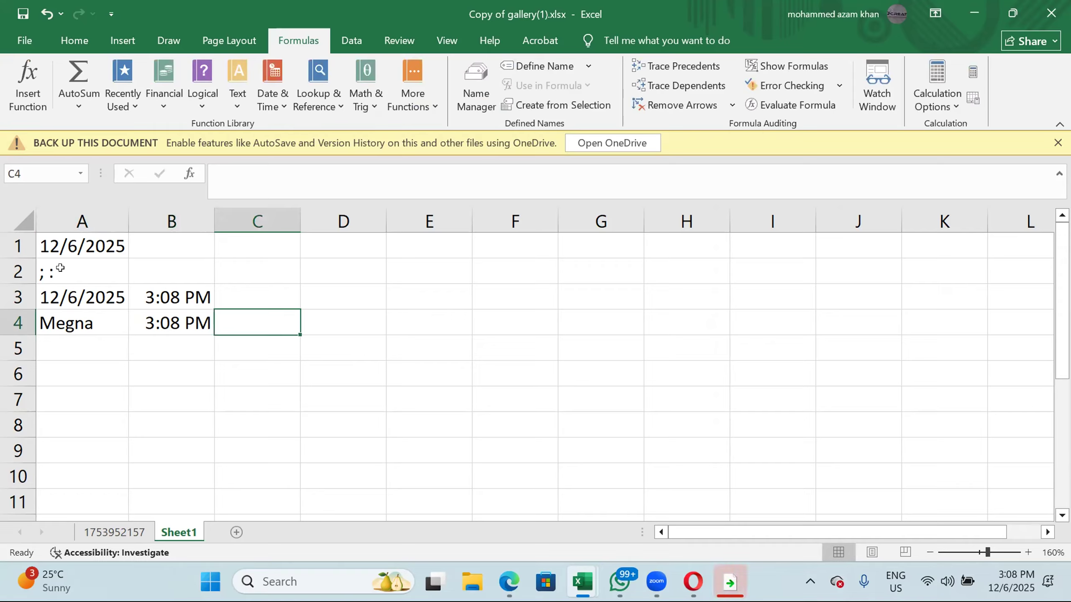
{"action": "key", "text": "ctrl+shift+semicolon"}
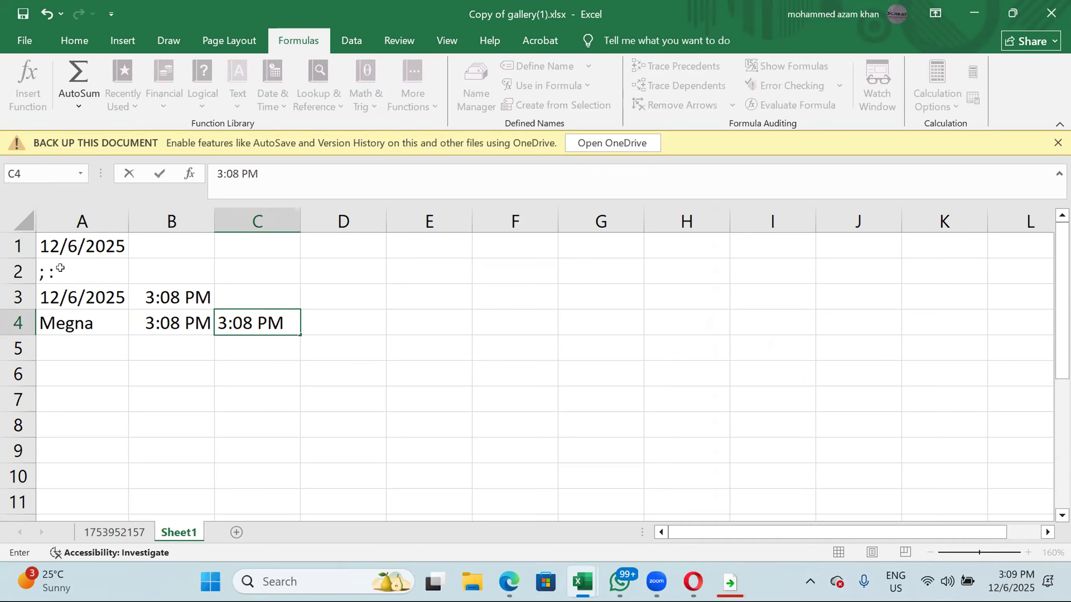
{"action": "key", "text": "Return"}
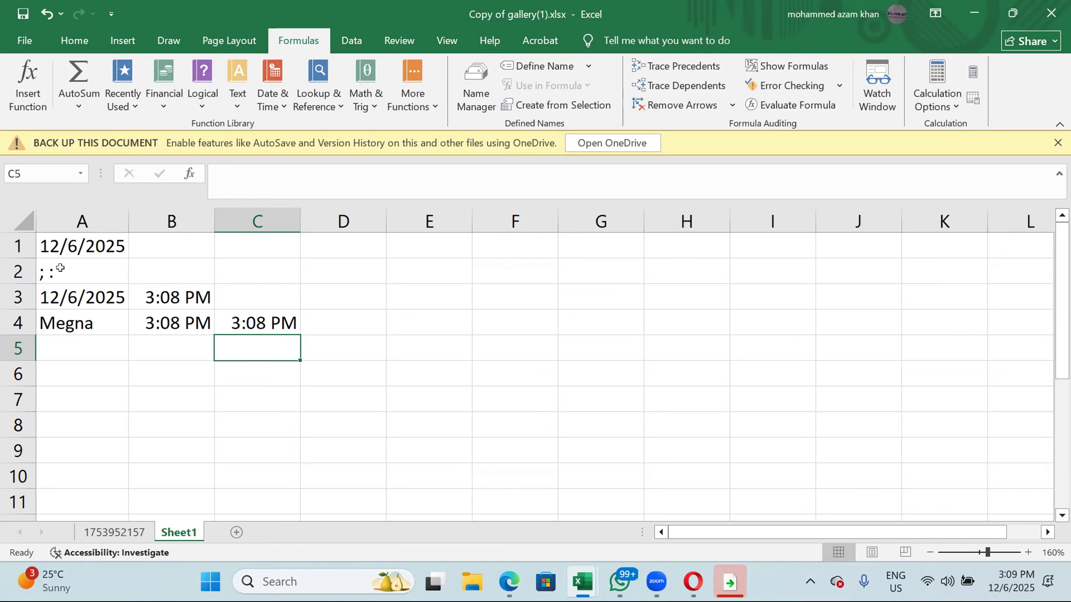
{"action": "key", "text": "Right"}
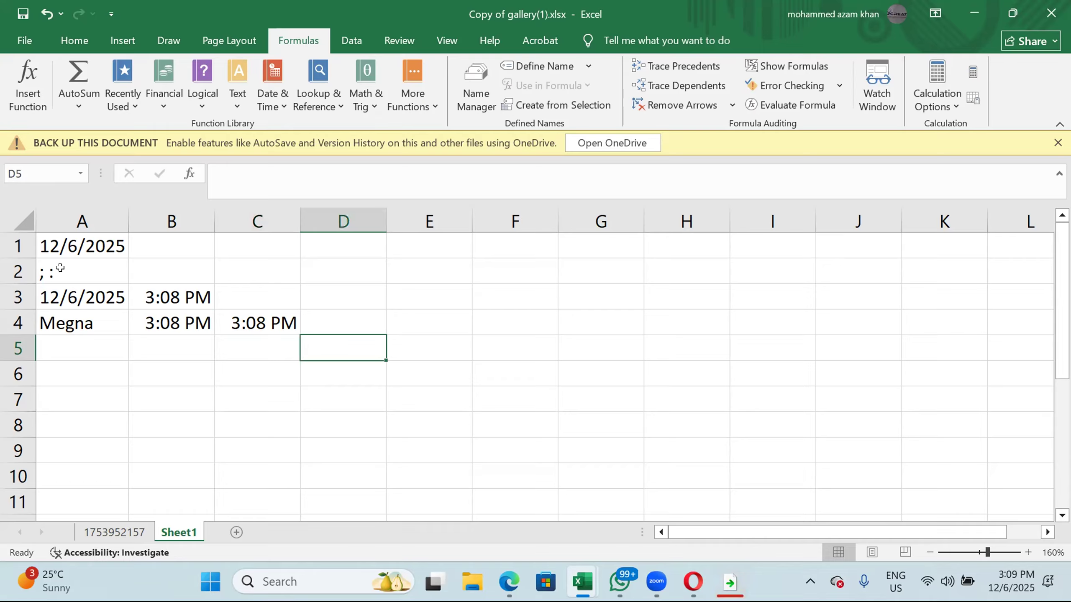
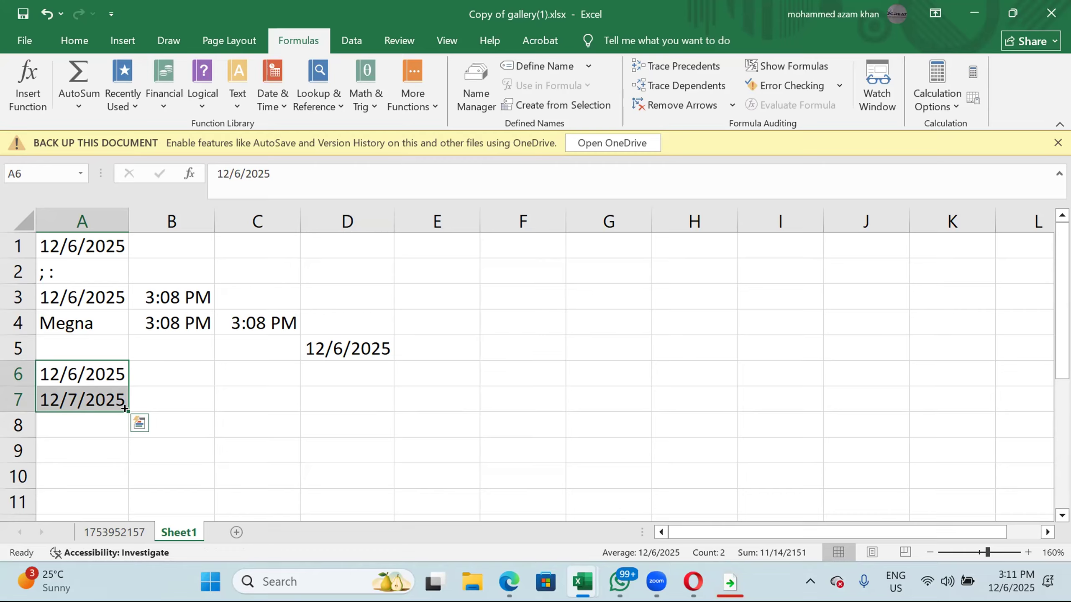
Extend the date series from A6:A7 down to A22 and autofit the width of column A.
{"action": "left_click_drag", "start_coordinate": [124, 409], "coordinate": [124, 408]}
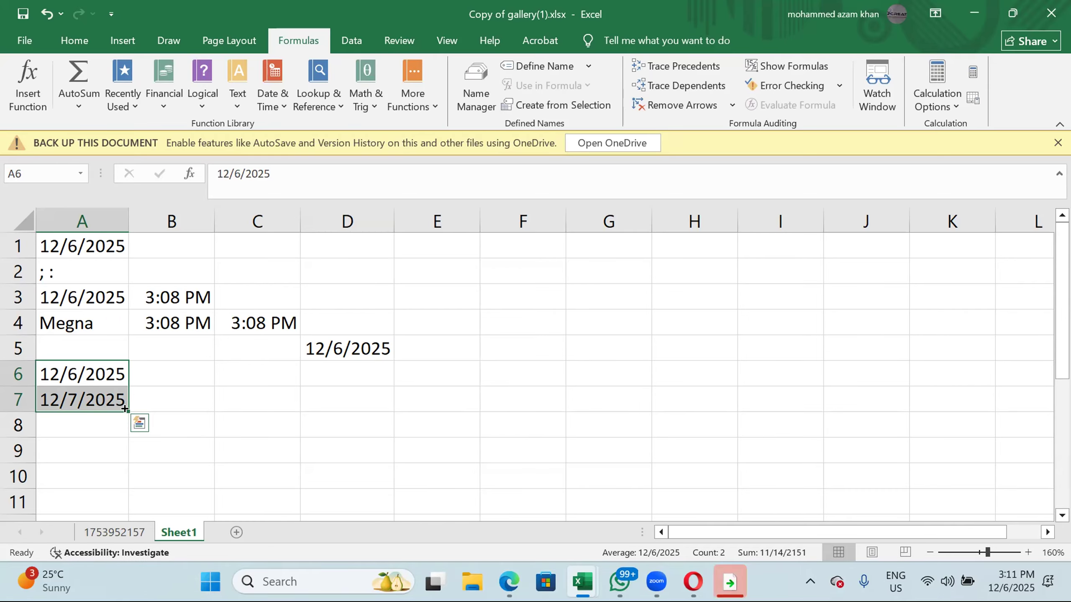
{"action": "left_click_drag", "start_coordinate": [124, 409], "coordinate": [122, 489]}
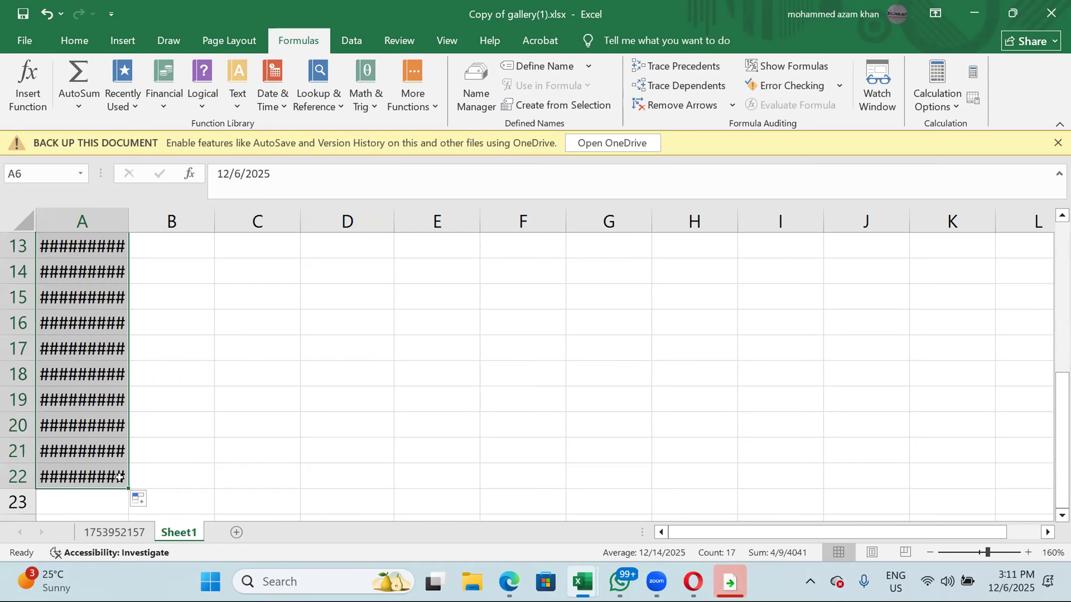
{"action": "double_click", "coordinate": [126, 214]}
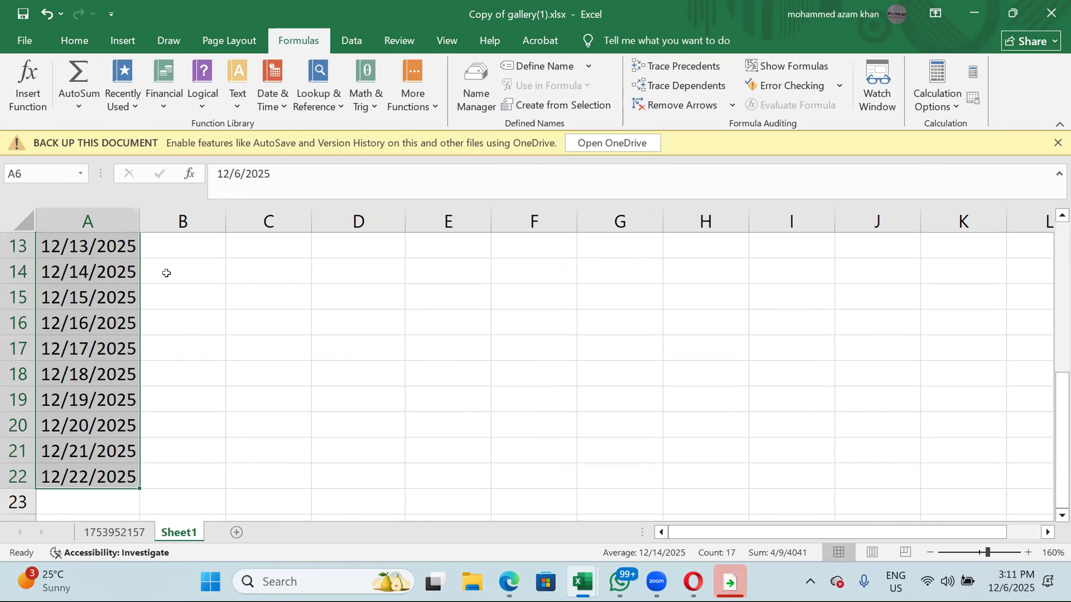
Examine the filled date series in column A from A6 through A22 and return to A6.
{"action": "left_click", "coordinate": [130, 292]}
{"action": "key", "text": "ctrl+Up"}
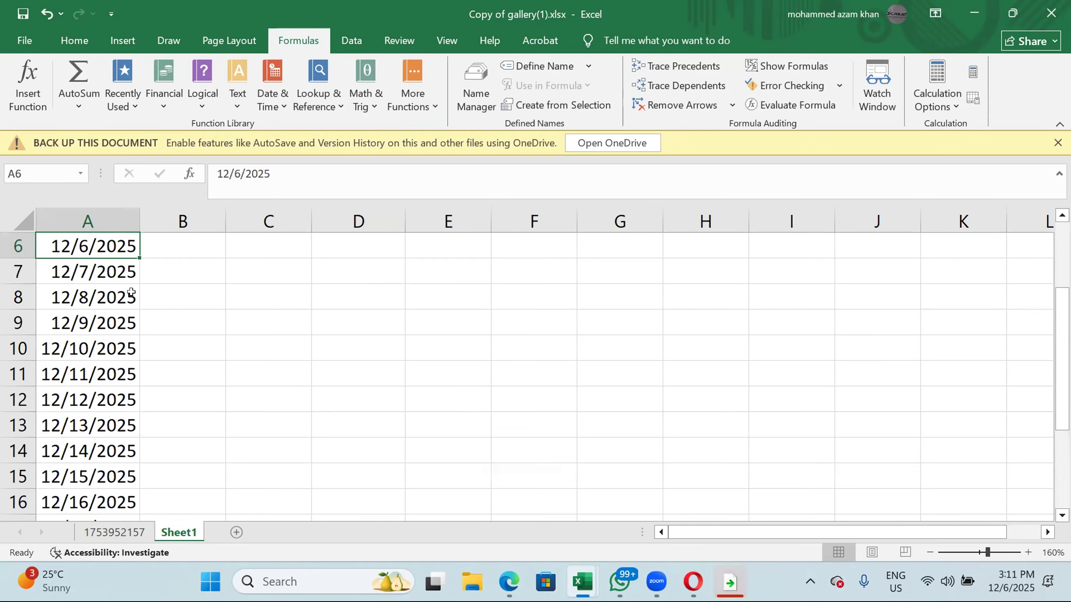
{"action": "key", "text": "Up"}
{"action": "key", "text": "Down"}
{"action": "key", "text": "Down"}
{"action": "key", "text": "Down"}
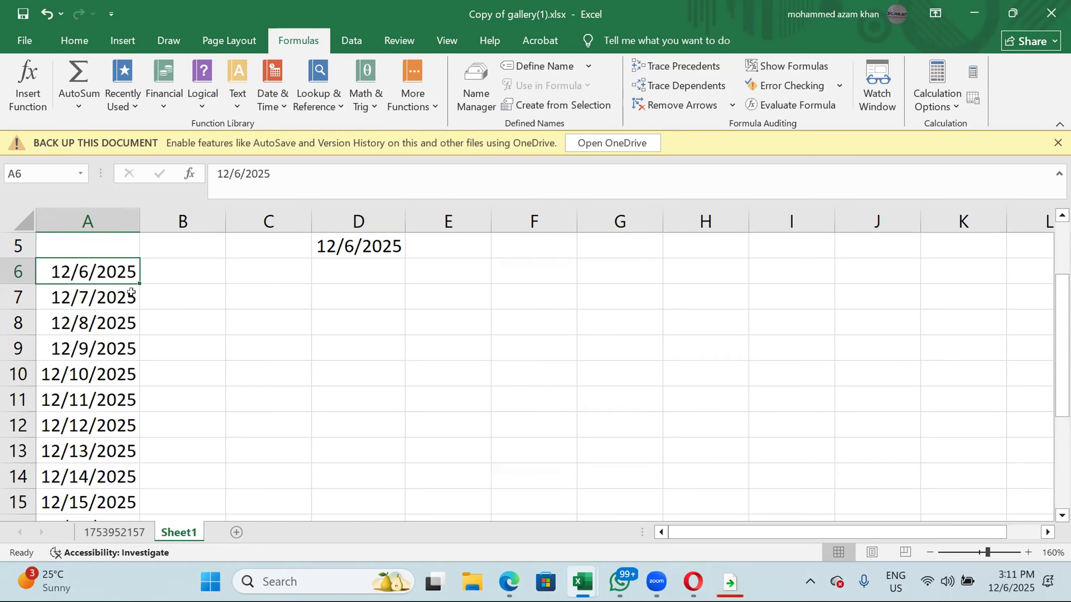
{"action": "key", "text": "Down"}
{"action": "key", "text": "Down"}
{"action": "key", "text": "Down"}
{"action": "key", "text": "Down"}
{"action": "key", "text": "Down"}
{"action": "key", "text": "Down"}
{"action": "key", "text": "Down"}
{"action": "key", "text": "Down"}
{"action": "key", "text": "Down"}
{"action": "key", "text": "Down"}
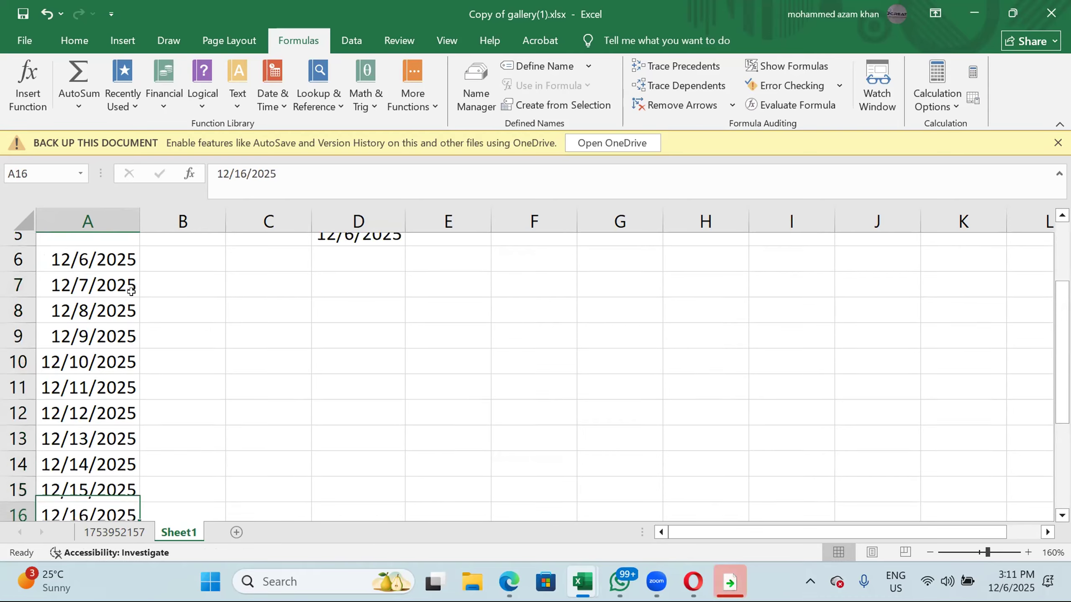
{"action": "key", "text": "Down"}
{"action": "key", "text": "Down"}
{"action": "key", "text": "Down"}
{"action": "key", "text": "Down"}
{"action": "key", "text": "Down"}
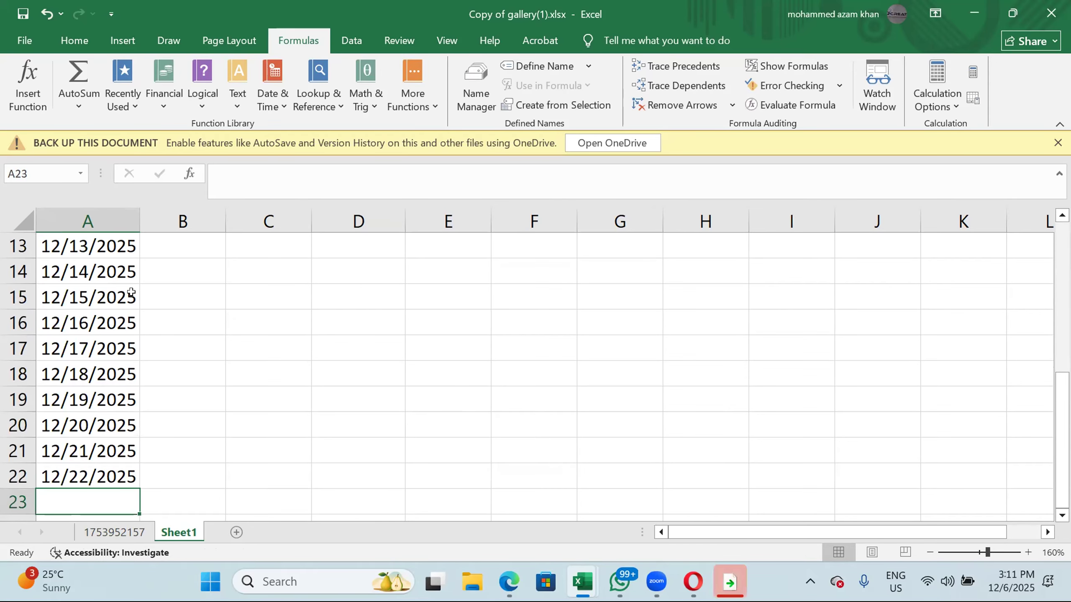
{"action": "key", "text": "Up"}
{"action": "key", "text": "Up"}
{"action": "key", "text": "Up"}
{"action": "key", "text": "Up"}
{"action": "key", "text": "Up"}
{"action": "key", "text": "Up"}
{"action": "key", "text": "Up"}
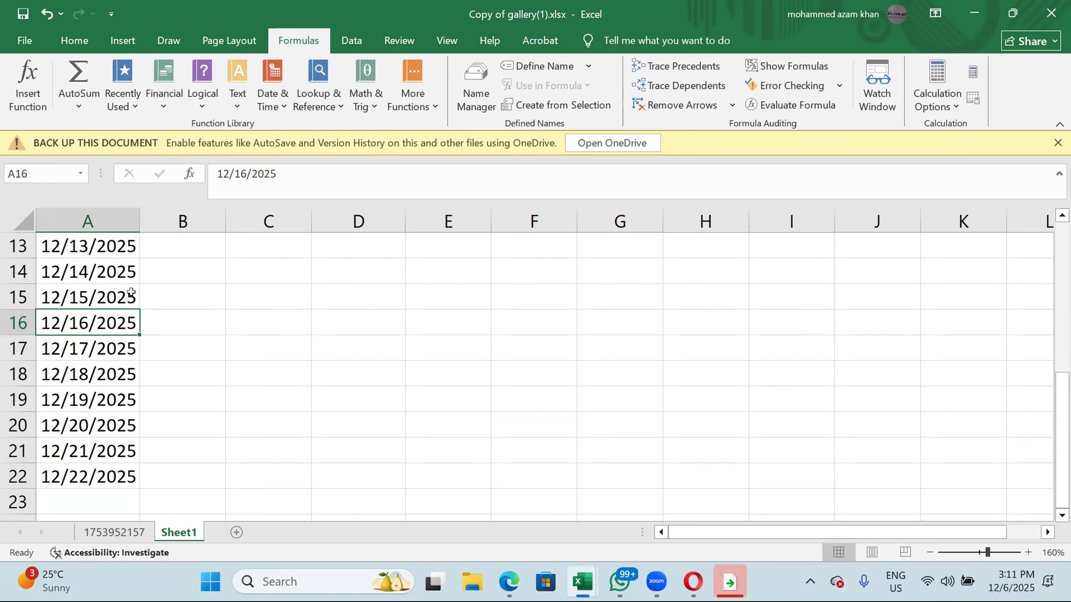
{"action": "key", "text": "Up"}
{"action": "key", "text": "Up"}
{"action": "key", "text": "Up"}
{"action": "key", "text": "Up"}
{"action": "key", "text": "Up"}
{"action": "key", "text": "Up"}
{"action": "key", "text": "Up"}
{"action": "key", "text": "Up"}
{"action": "key", "text": "Up"}
{"action": "key", "text": "Up"}
{"action": "key", "text": "Up"}
{"action": "key", "text": "Up"}
{"action": "key", "text": "Up"}
{"action": "key", "text": "Up"}
{"action": "key", "text": "Down"}
{"action": "key", "text": "Down"}
{"action": "key", "text": "Down"}
{"action": "key", "text": "Down"}
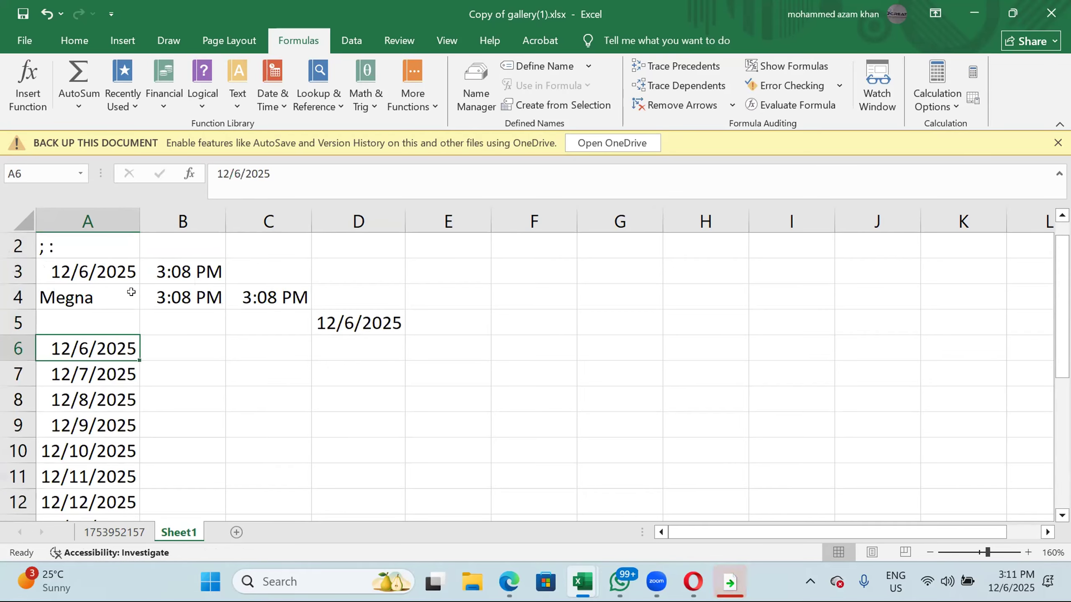
Auto-fill the date series again from A6:A7 down column A and check where it ends.
{"action": "key", "text": "shift+Down"}
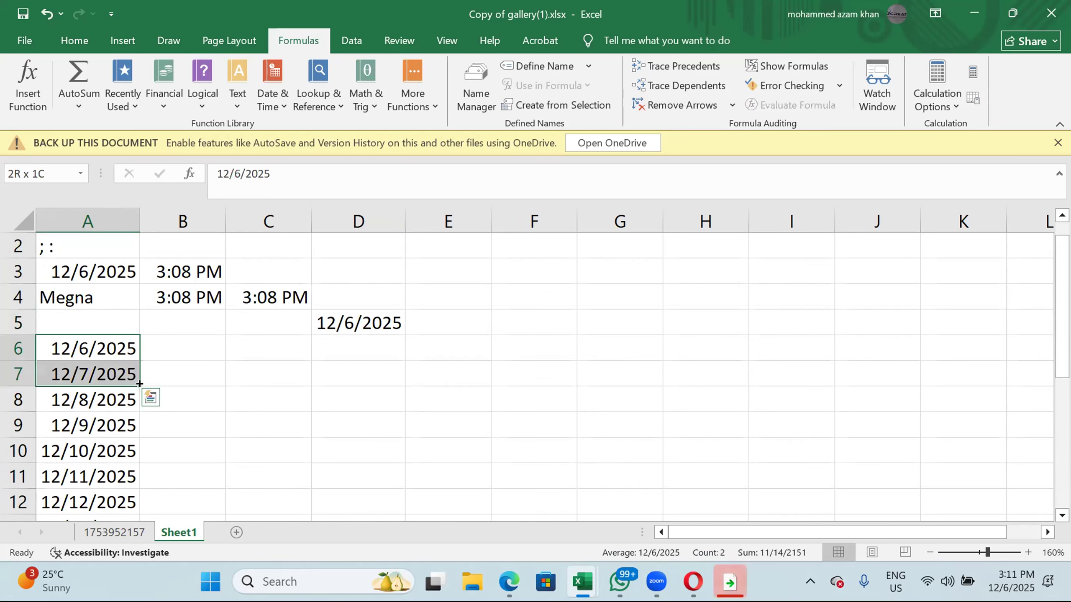
{"action": "double_click", "coordinate": [140, 381]}
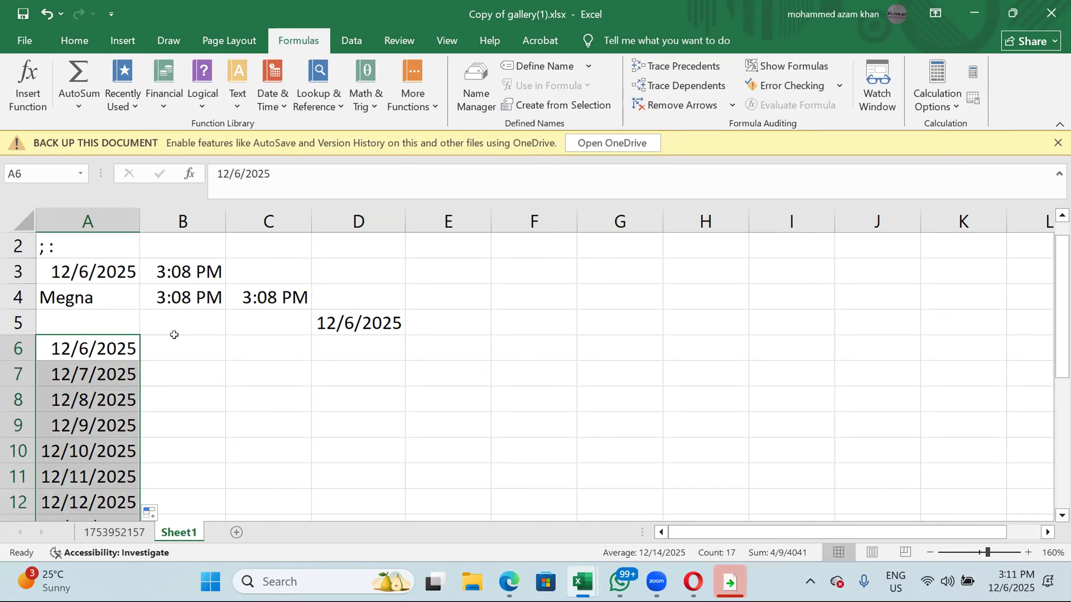
{"action": "scroll", "coordinate": [91, 428], "scroll_direction": "down", "scroll_amount": 5}
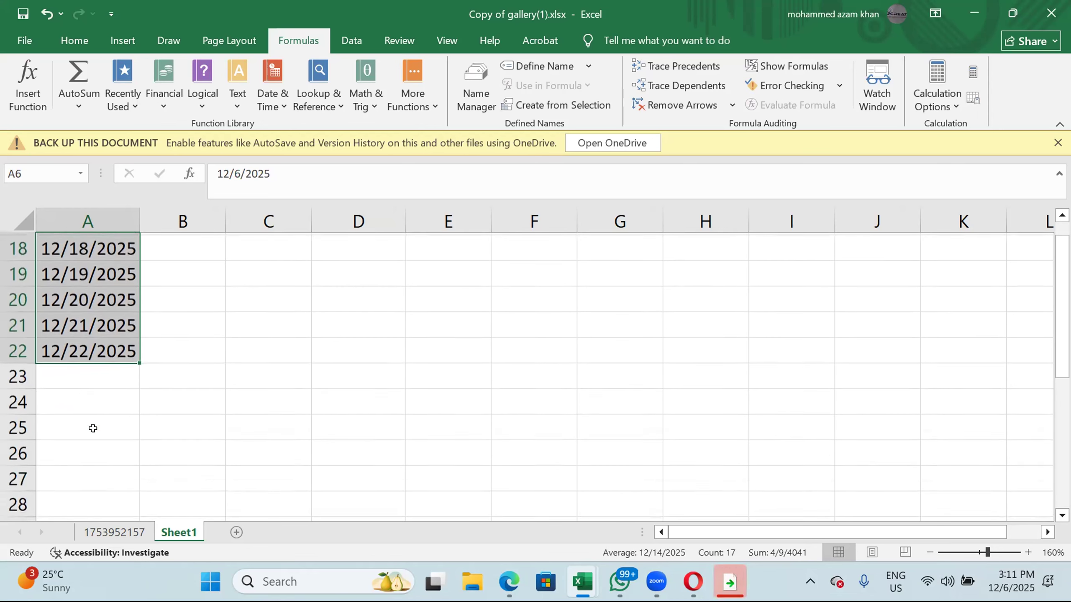
{"action": "left_click", "coordinate": [139, 357]}
{"action": "left_click", "coordinate": [140, 357]}
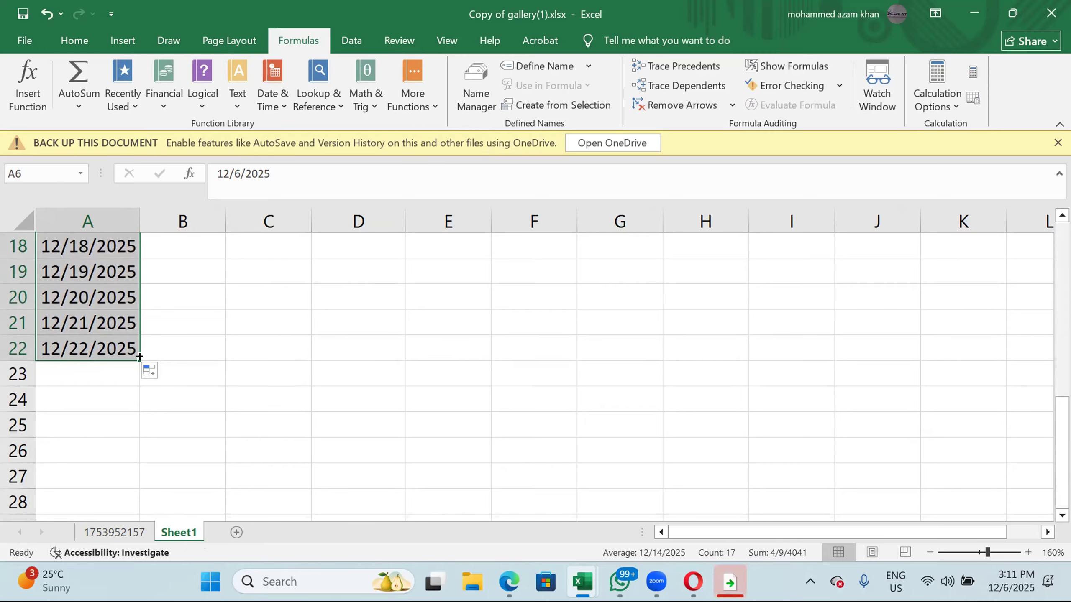
{"action": "key", "text": "Up"}
{"action": "key", "text": "Up"}
{"action": "key", "text": "Up"}
{"action": "key", "text": "Up"}
{"action": "key", "text": "Down"}
{"action": "key", "text": "Down"}
{"action": "key", "text": "Down"}
{"action": "key", "text": "Down"}
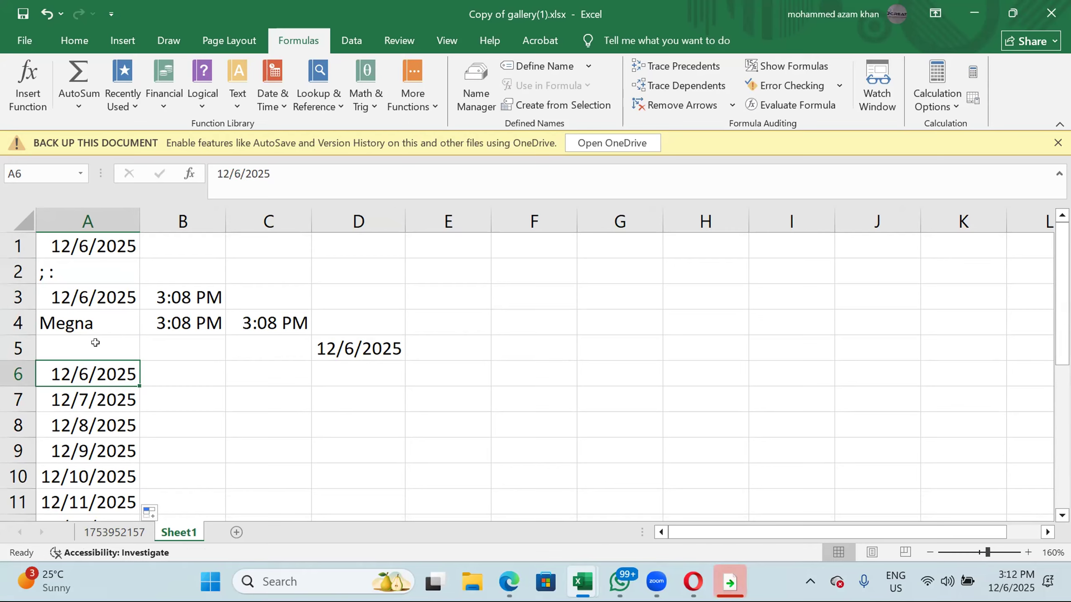
Delete rows 1 through 5 so the date series starts in A1.
{"action": "left_click", "coordinate": [72, 241]}
{"action": "key", "text": "shift+Down"}
{"action": "key", "text": "shift+Down"}
{"action": "key", "text": "shift+Down"}
{"action": "key", "text": "shift+Down"}
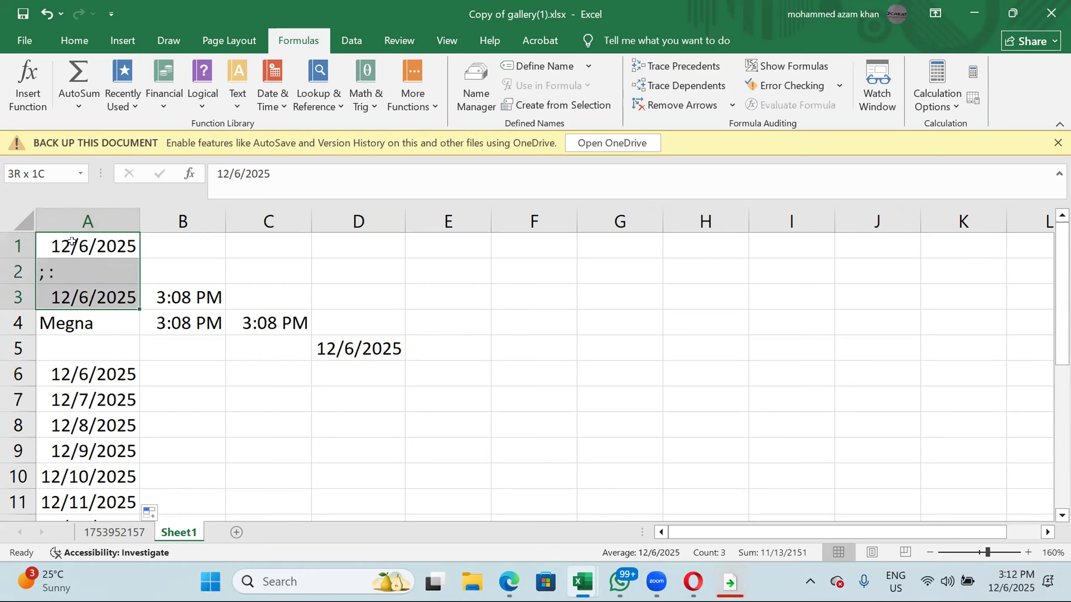
{"action": "key", "text": "shift+Right"}
{"action": "key", "text": "shift+Right"}
{"action": "key", "text": "shift+Right"}
{"action": "key", "text": "shift+Right"}
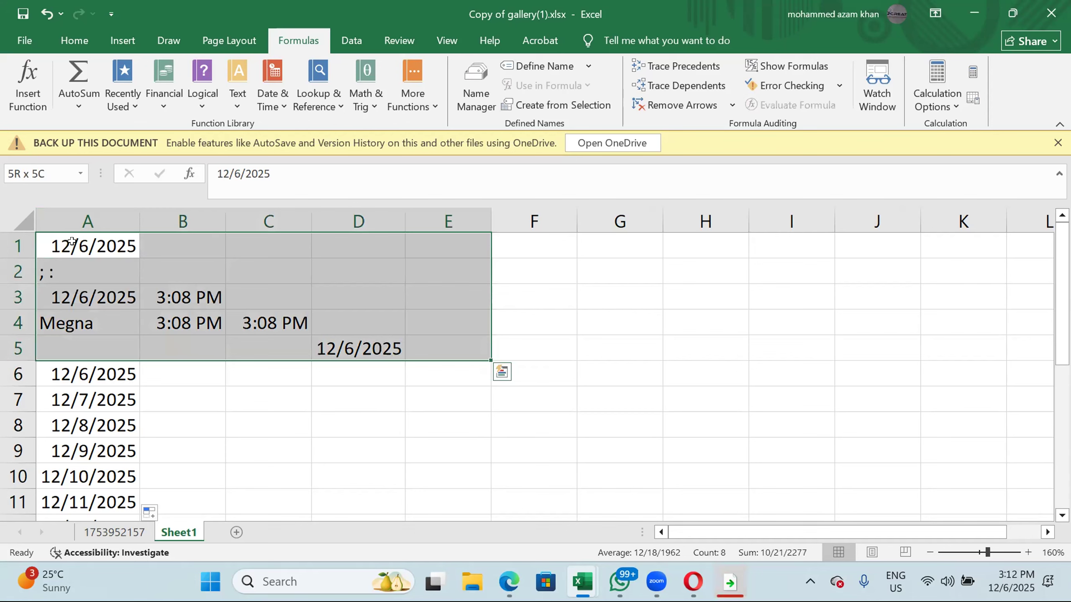
{"action": "key", "text": "shift+space"}
{"action": "key", "text": "ctrl+minus"}
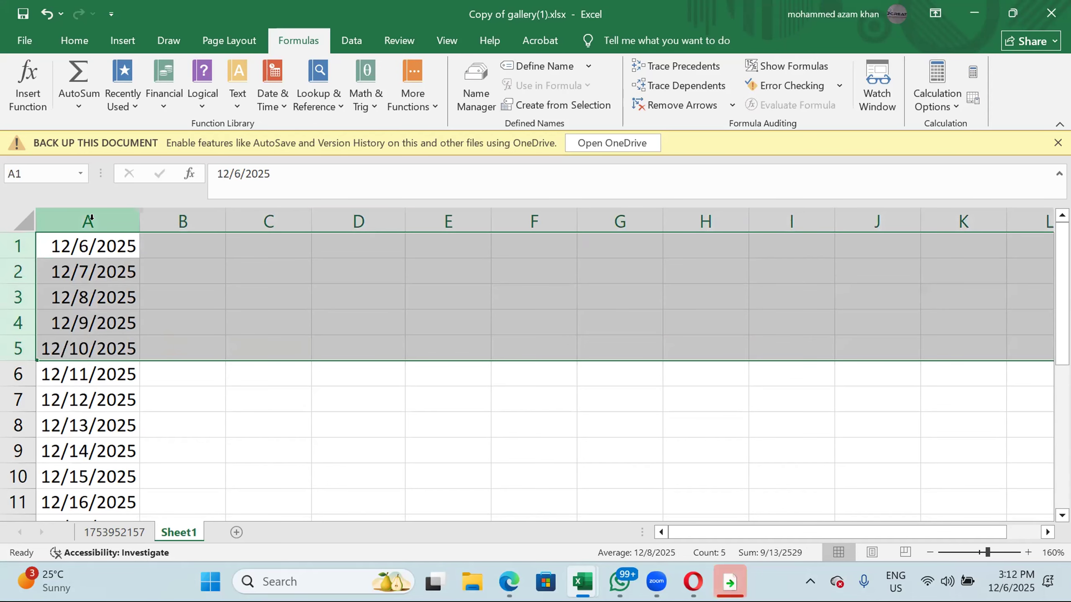
Format column A with the date type 14-Mar-12 and check the resulting cells.
{"action": "left_click", "coordinate": [97, 216]}
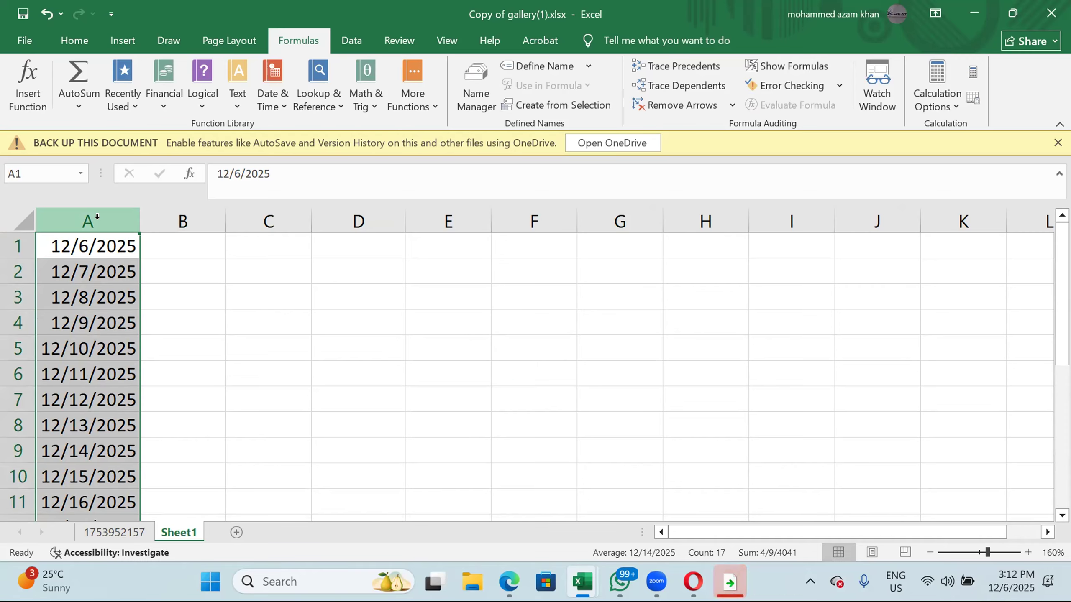
{"action": "right_click", "coordinate": [100, 224]}
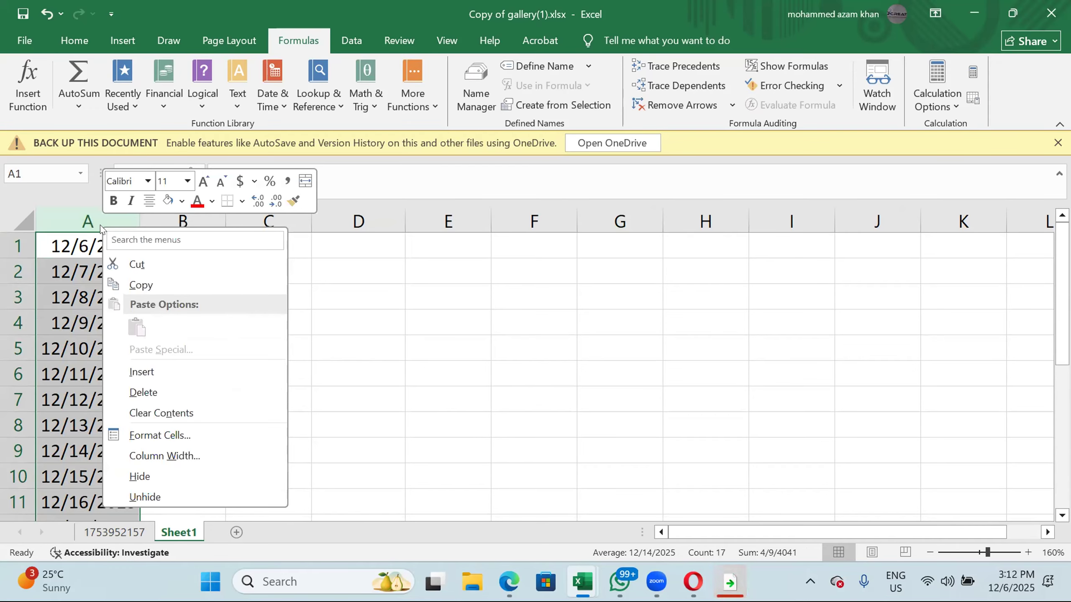
{"action": "left_click", "coordinate": [160, 435]}
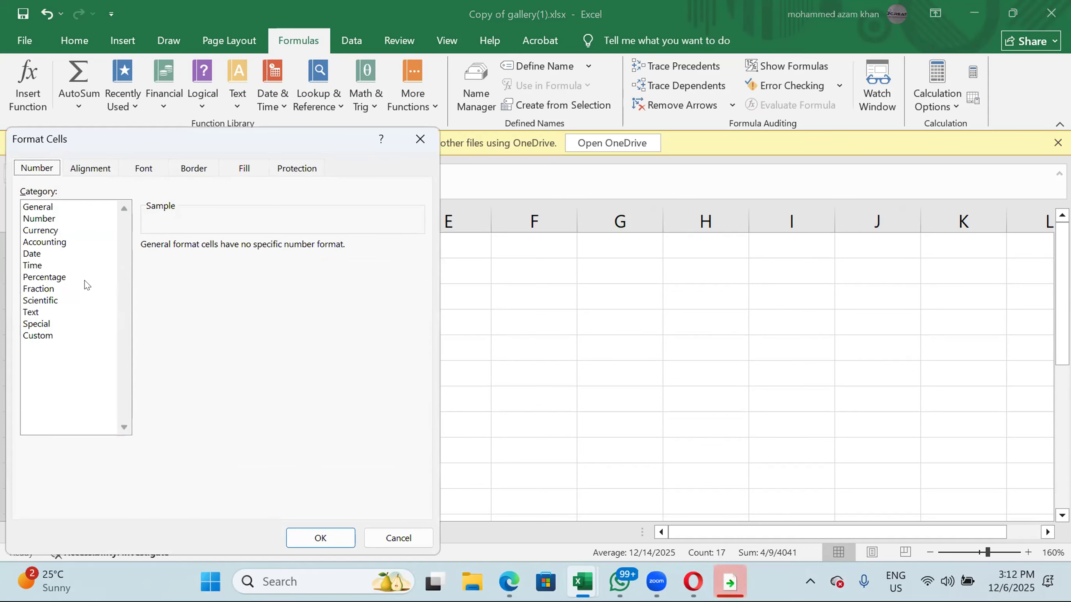
{"action": "left_click", "coordinate": [37, 255]}
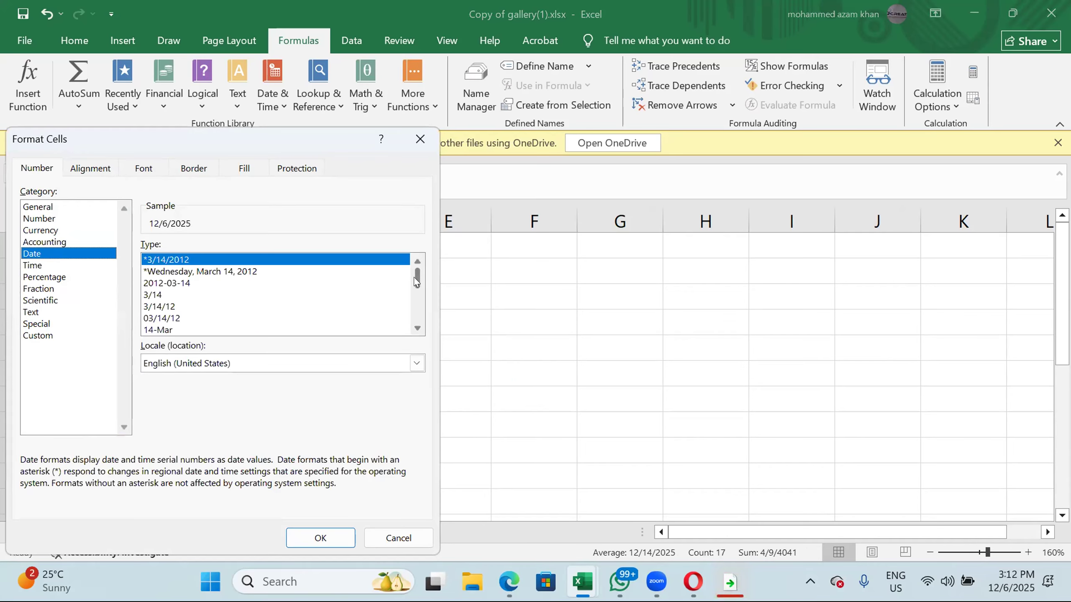
{"action": "scroll", "coordinate": [417, 281], "scroll_direction": "down", "scroll_amount": 1}
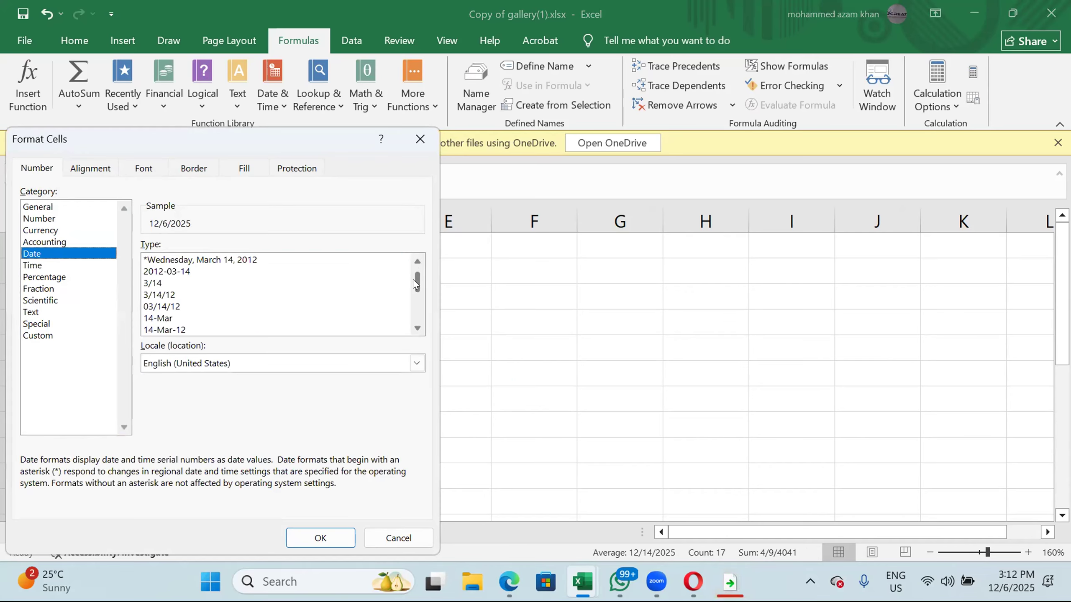
{"action": "left_click", "coordinate": [413, 330]}
{"action": "left_click", "coordinate": [413, 330]}
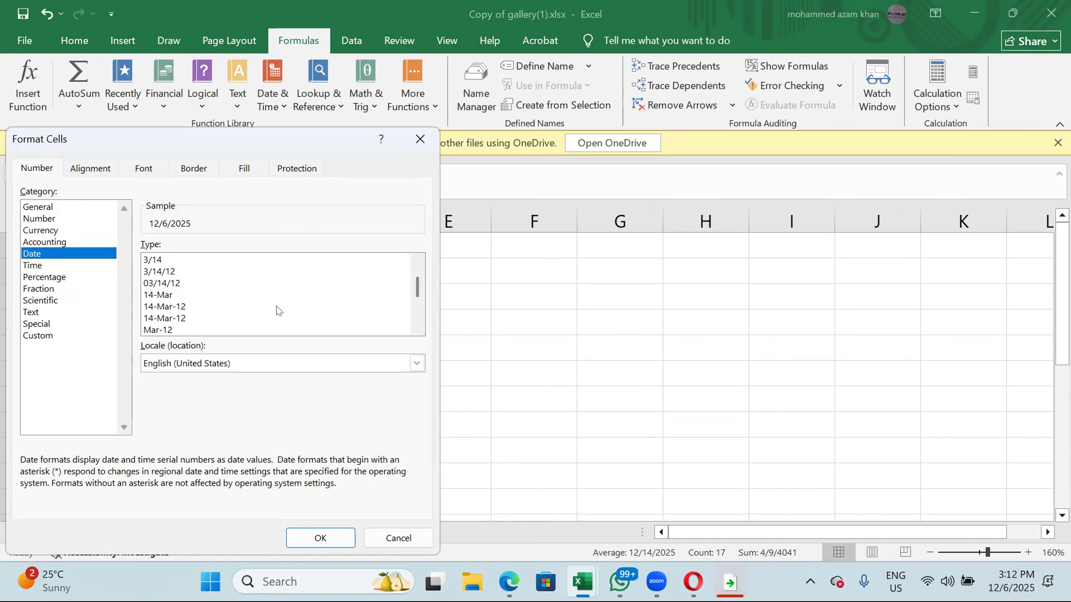
{"action": "left_click", "coordinate": [180, 307]}
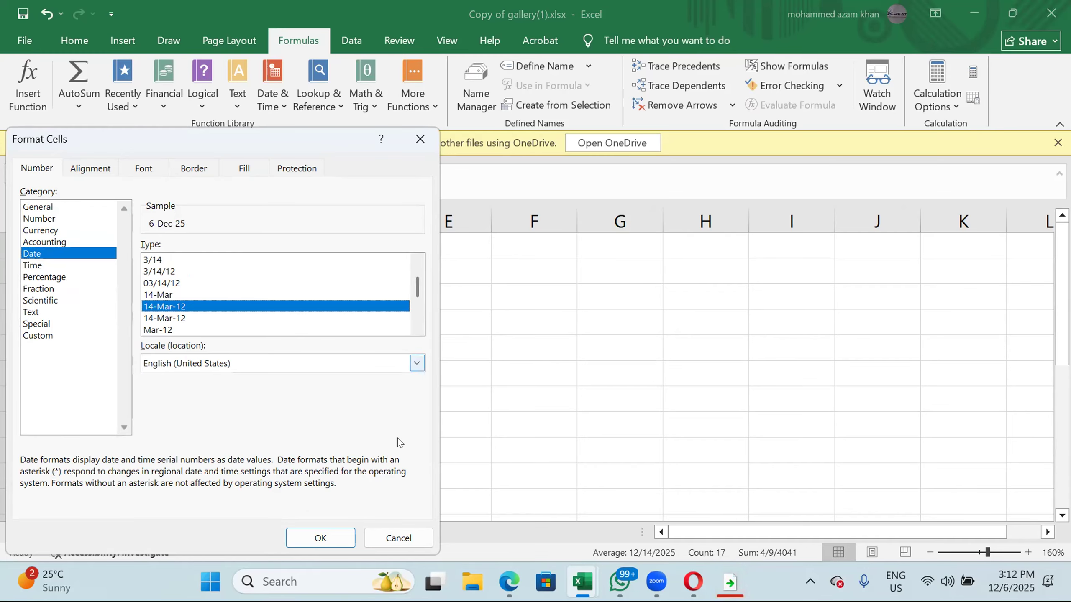
{"action": "left_click", "coordinate": [311, 538]}
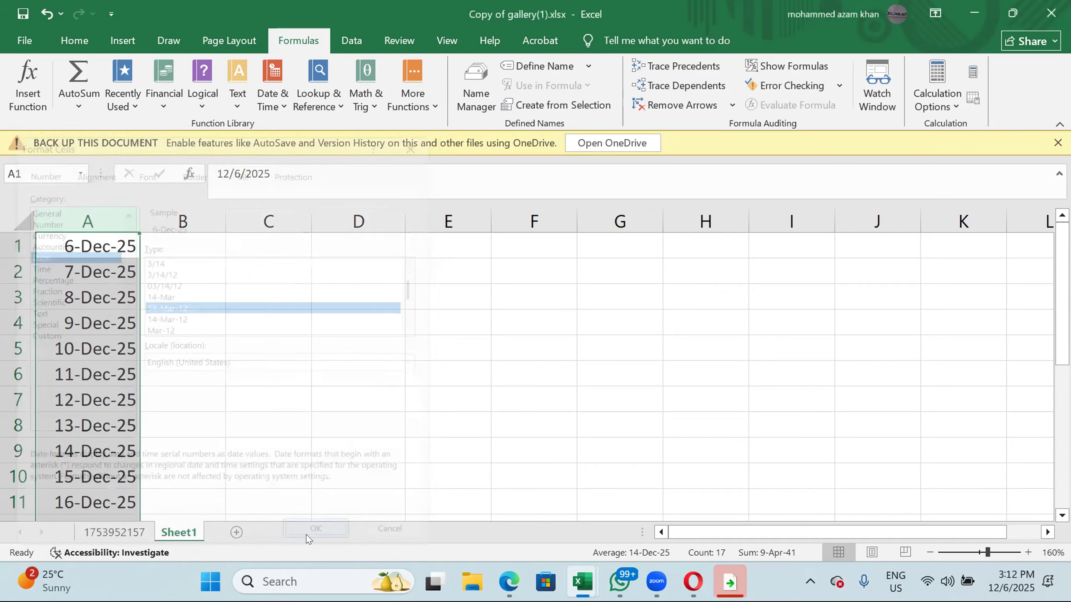
{"action": "left_click", "coordinate": [75, 352]}
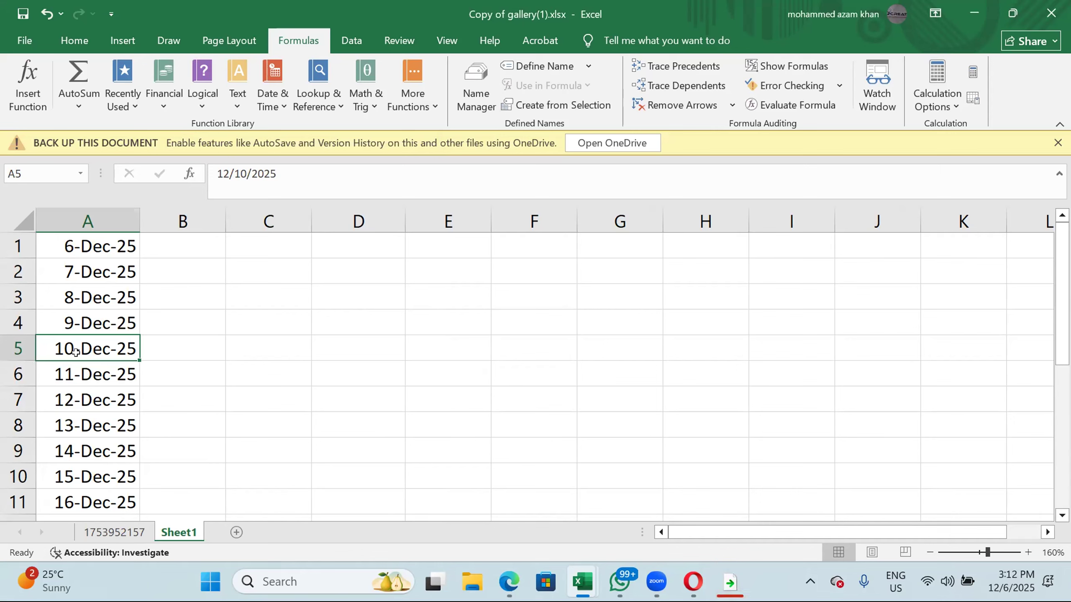
{"action": "left_click", "coordinate": [129, 241]}
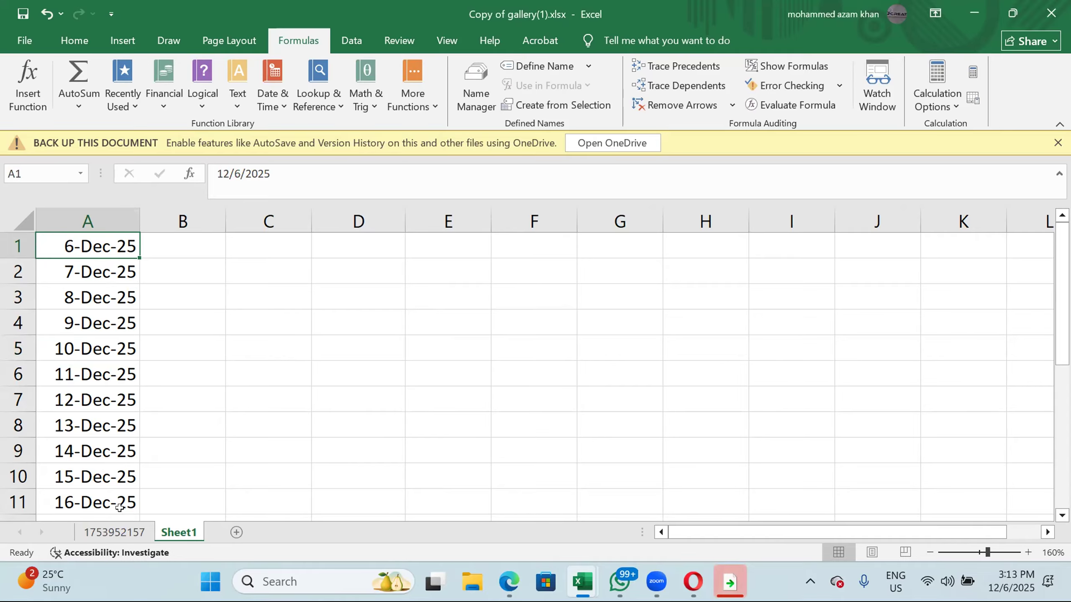
Format the dates in column A with the four-digit-year date type 14-Mar-2012.
{"action": "left_click", "coordinate": [120, 221]}
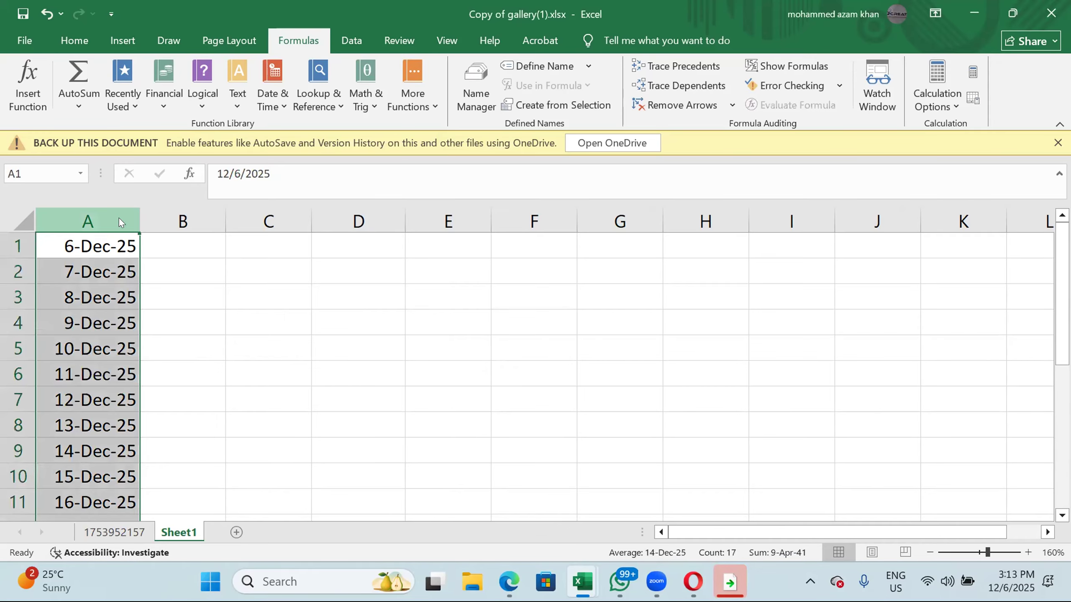
{"action": "right_click", "coordinate": [120, 222]}
{"action": "left_click", "coordinate": [206, 421]}
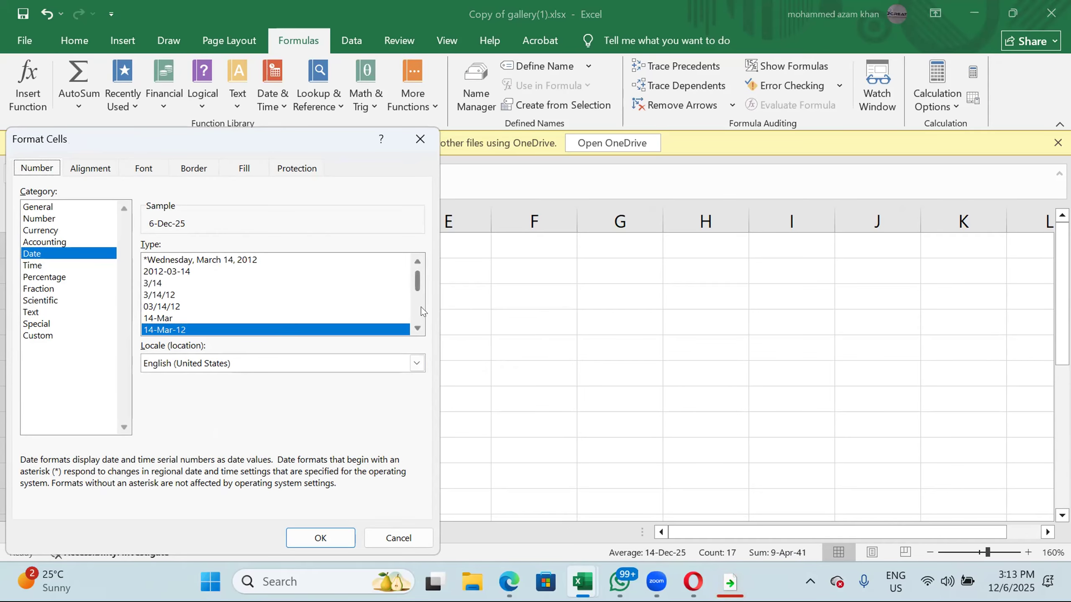
{"action": "scroll", "coordinate": [421, 312], "scroll_direction": "down", "scroll_amount": 2}
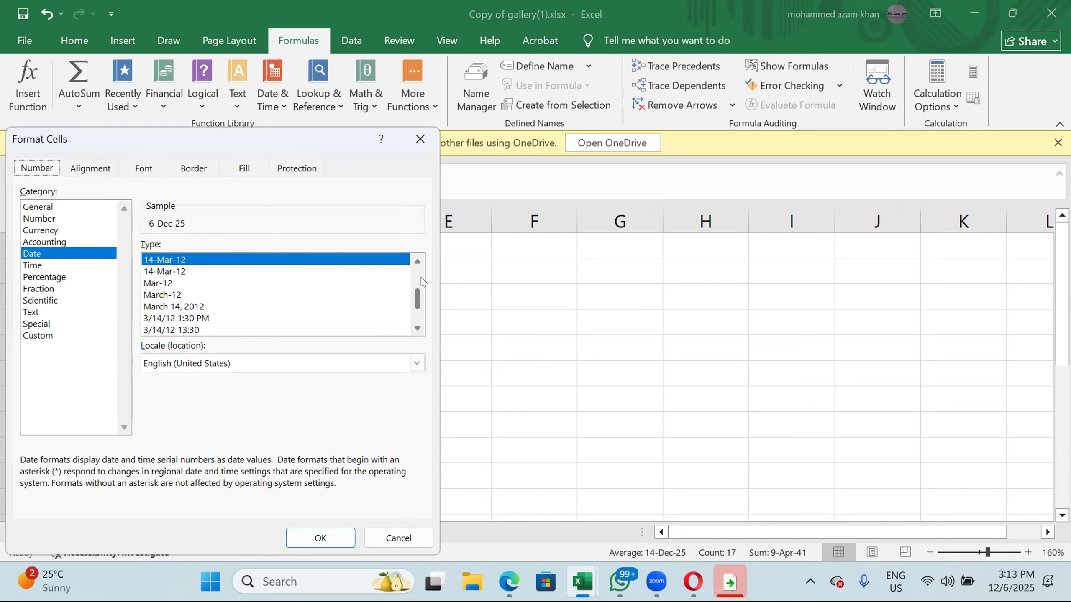
{"action": "scroll", "coordinate": [415, 295], "scroll_direction": "up", "scroll_amount": 3}
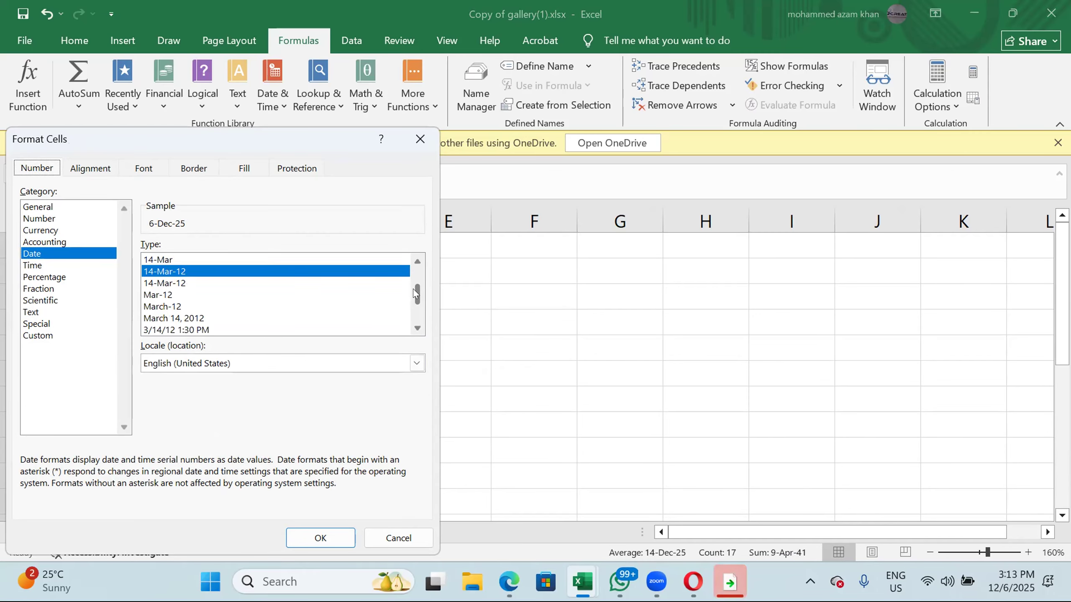
{"action": "scroll", "coordinate": [415, 303], "scroll_direction": "down", "scroll_amount": 4}
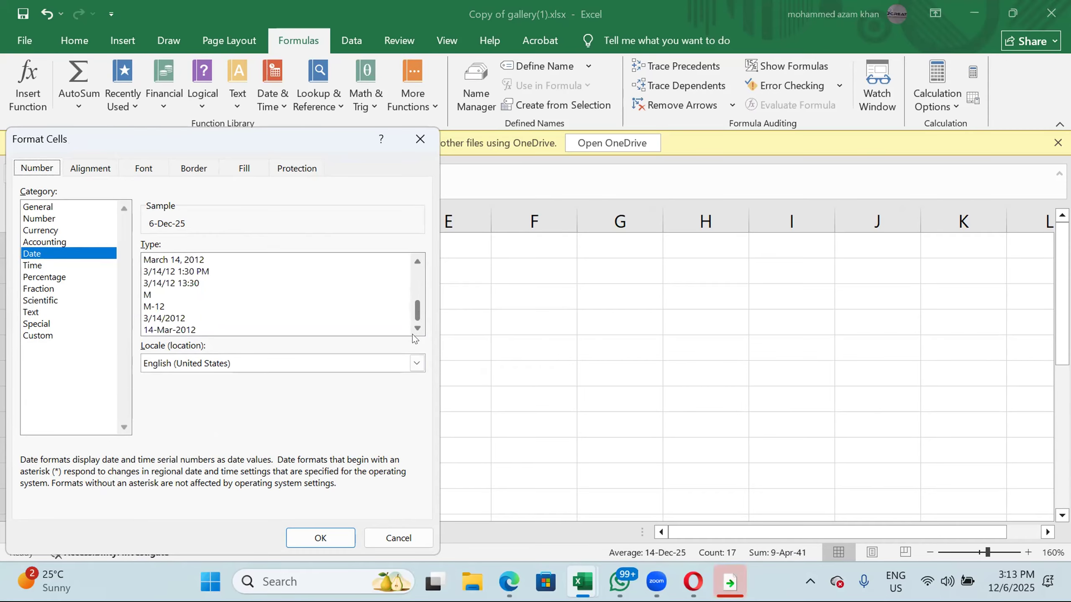
{"action": "left_click", "coordinate": [181, 330]}
{"action": "left_click", "coordinate": [320, 538]}
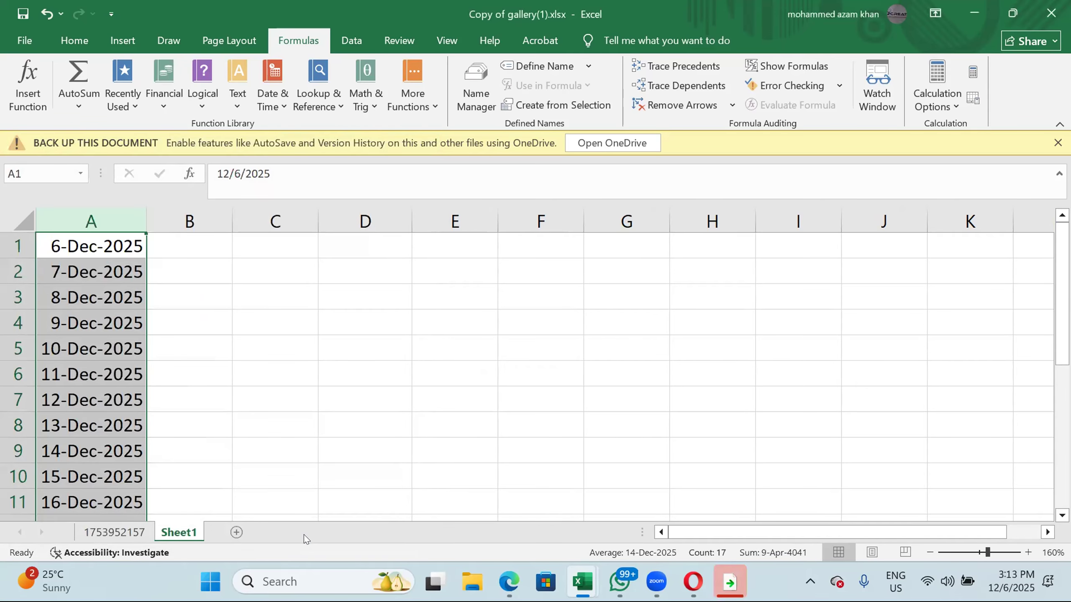
Apply the custom number format [$-en-US]d-mm-yyyy;@ to column A to show the months as numbers.
{"action": "right_click", "coordinate": [120, 356]}
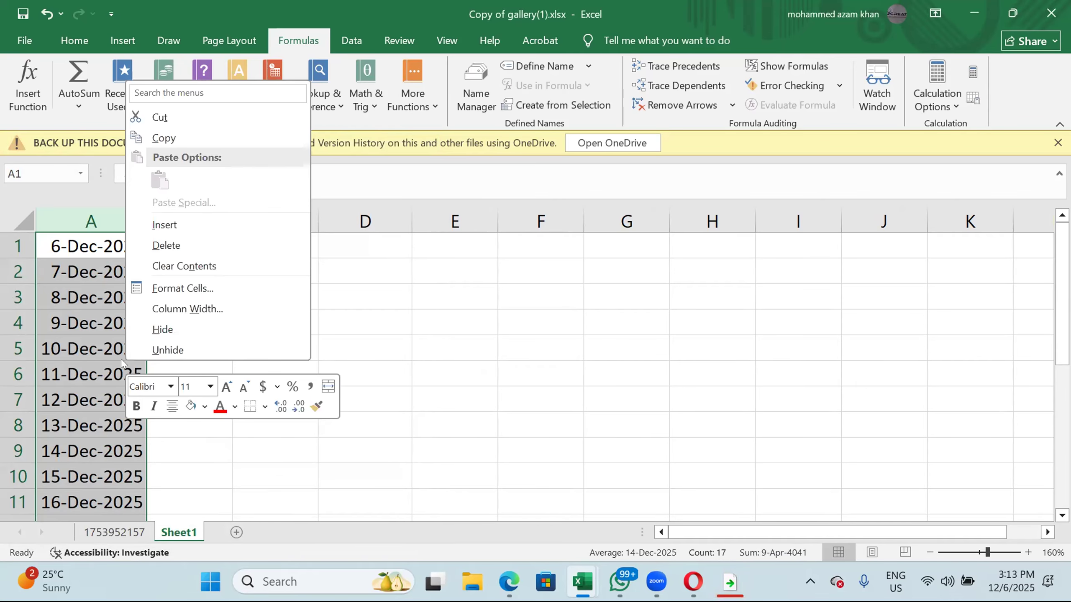
{"action": "left_click", "coordinate": [182, 286]}
{"action": "left_click", "coordinate": [37, 265]}
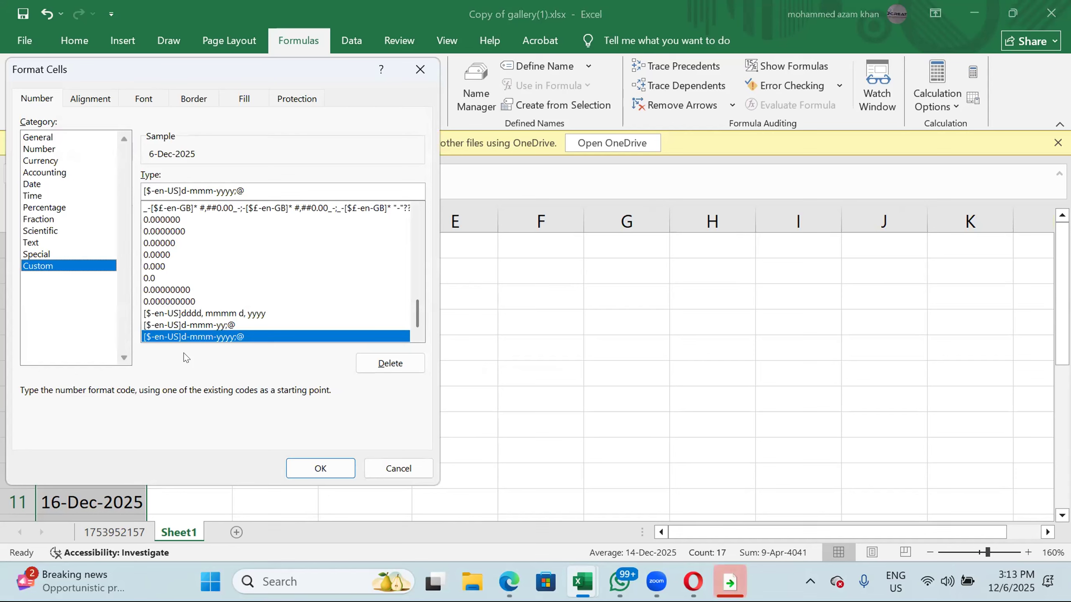
{"action": "left_click", "coordinate": [213, 184]}
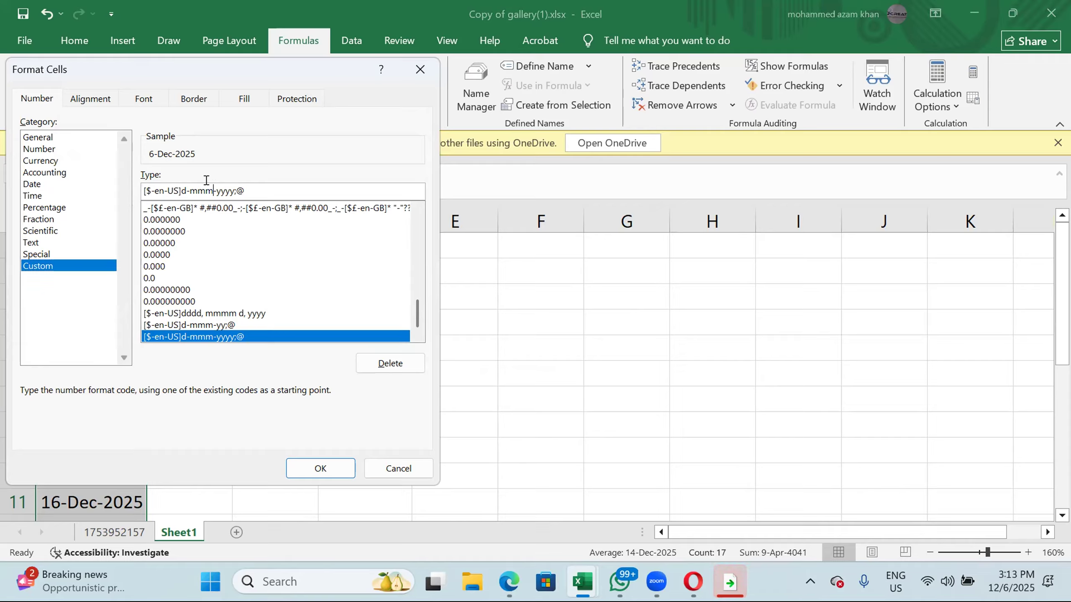
{"action": "key", "text": "BackSpace"}
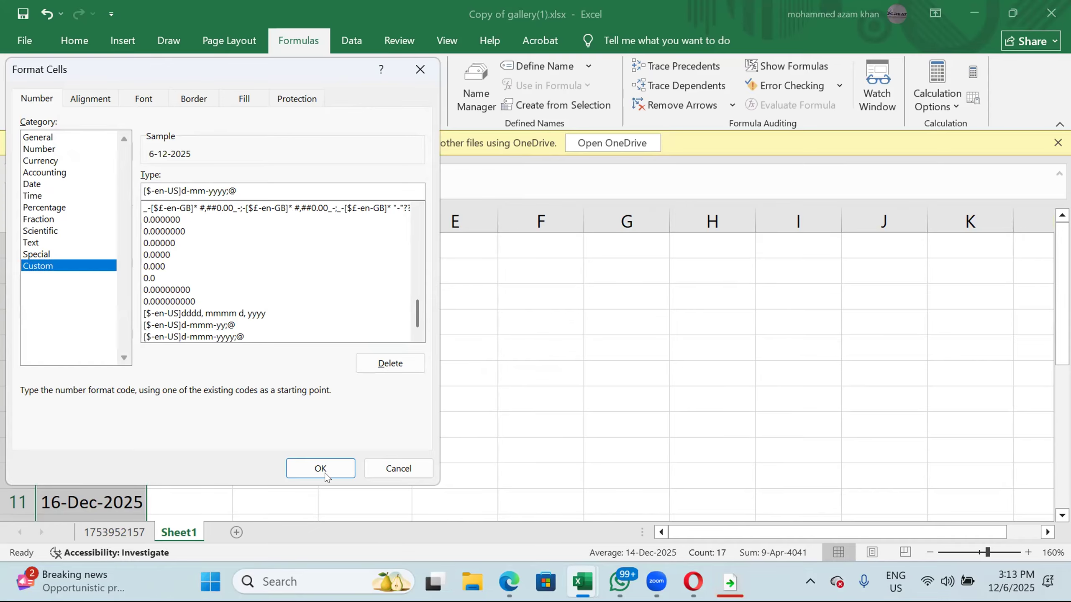
{"action": "left_click", "coordinate": [308, 468]}
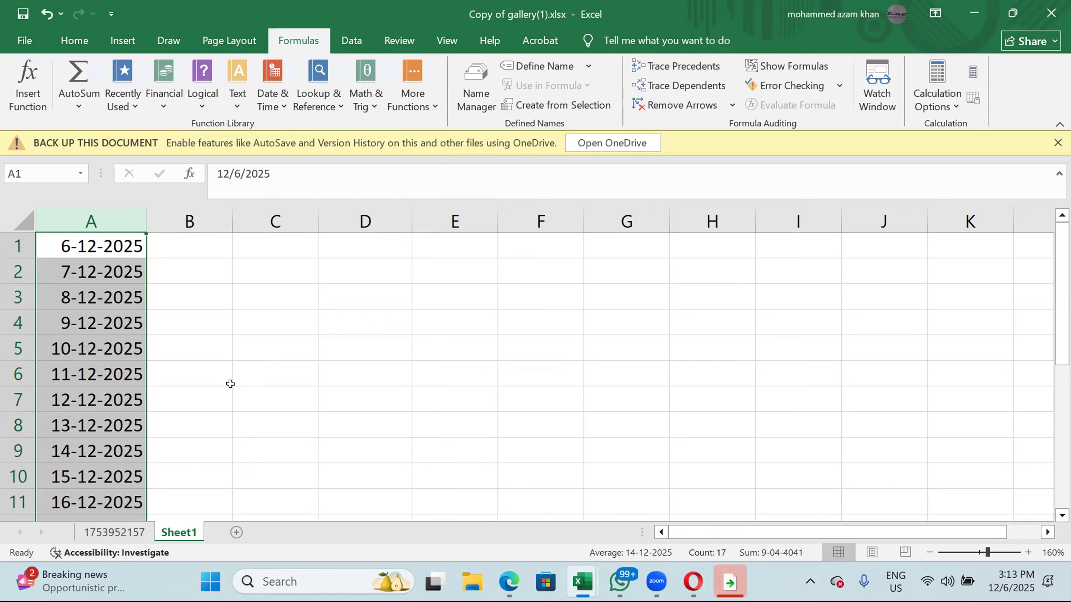
Change column A's custom number format to [$-en-US]d-mmm-yyyy;@ to show abbreviated month names.
{"action": "right_click", "coordinate": [102, 268]}
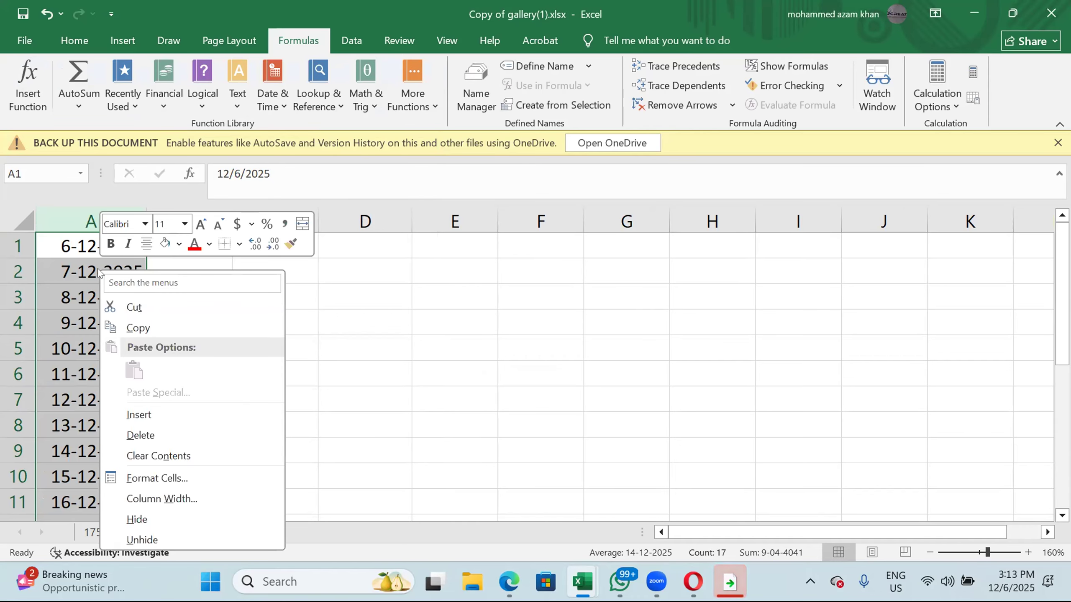
{"action": "left_click", "coordinate": [162, 479]}
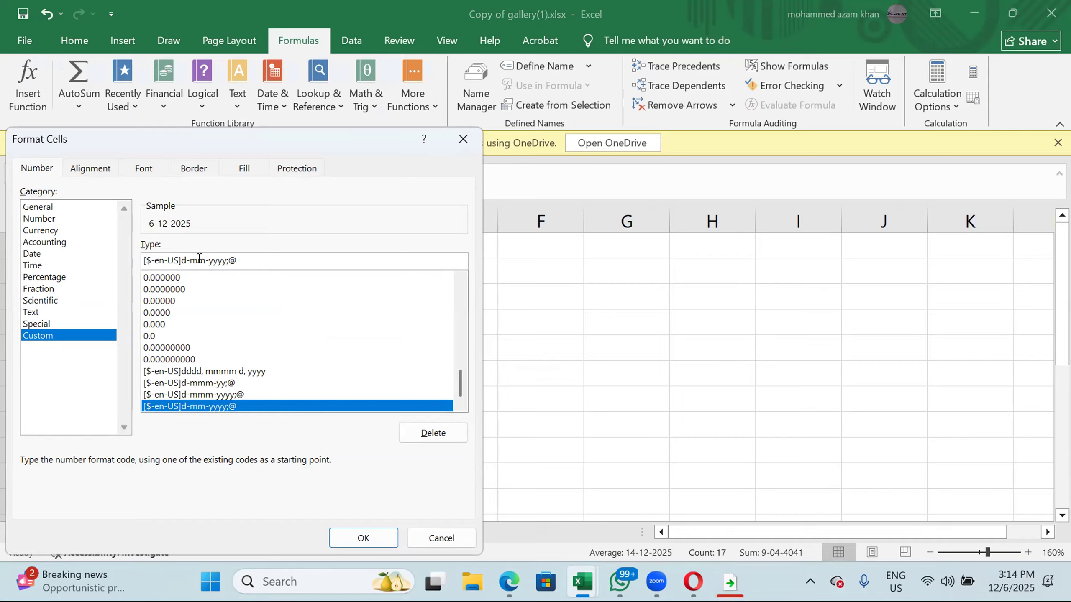
{"action": "left_click", "coordinate": [258, 265]}
{"action": "type", "text": "m"}
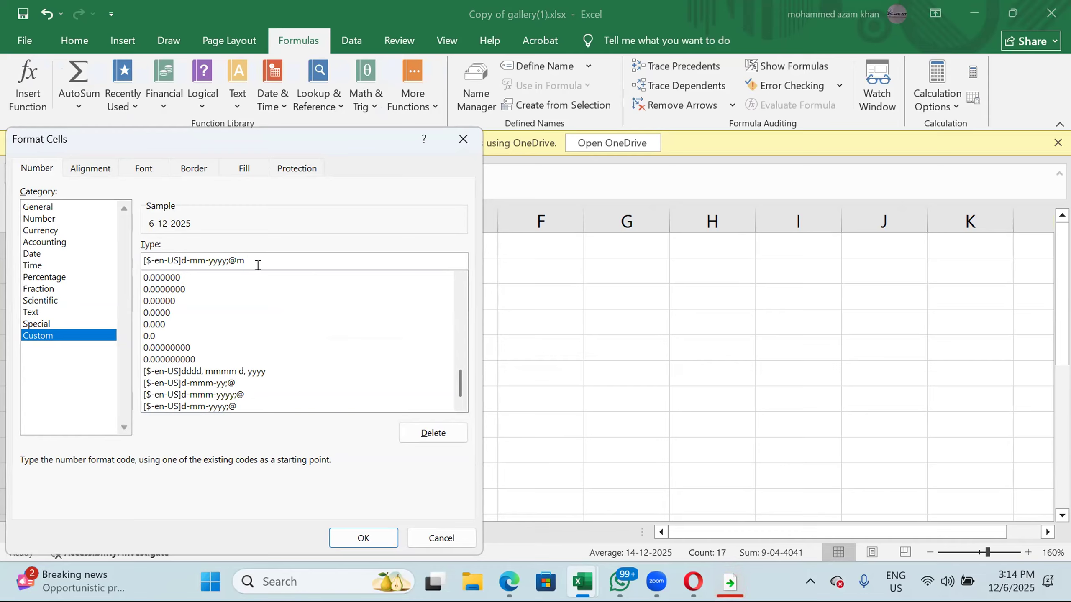
{"action": "key", "text": "BackSpace"}
{"action": "left_click", "coordinate": [204, 260]}
{"action": "type", "text": "m"}
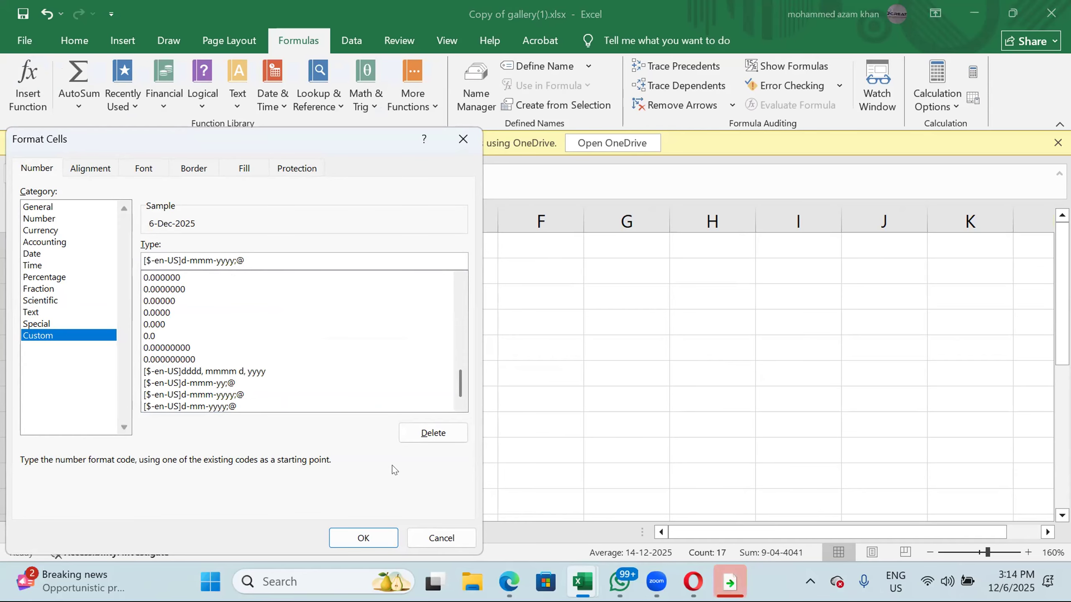
{"action": "left_click", "coordinate": [346, 536]}
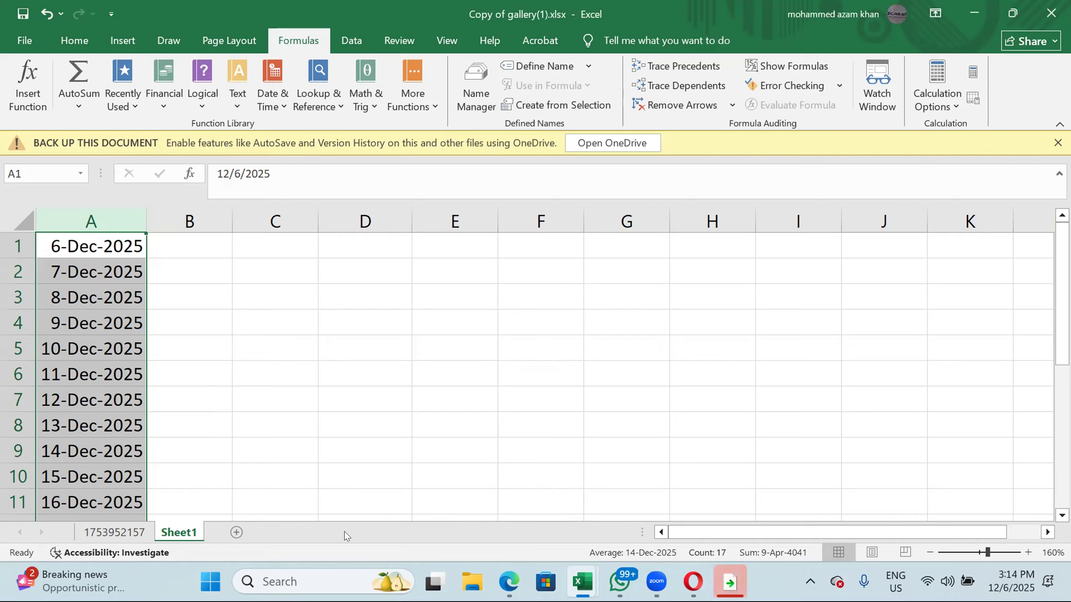
Enter the date 06/12/2025 in D4 and reselect the cell to check its number format.
{"action": "left_click", "coordinate": [340, 310]}
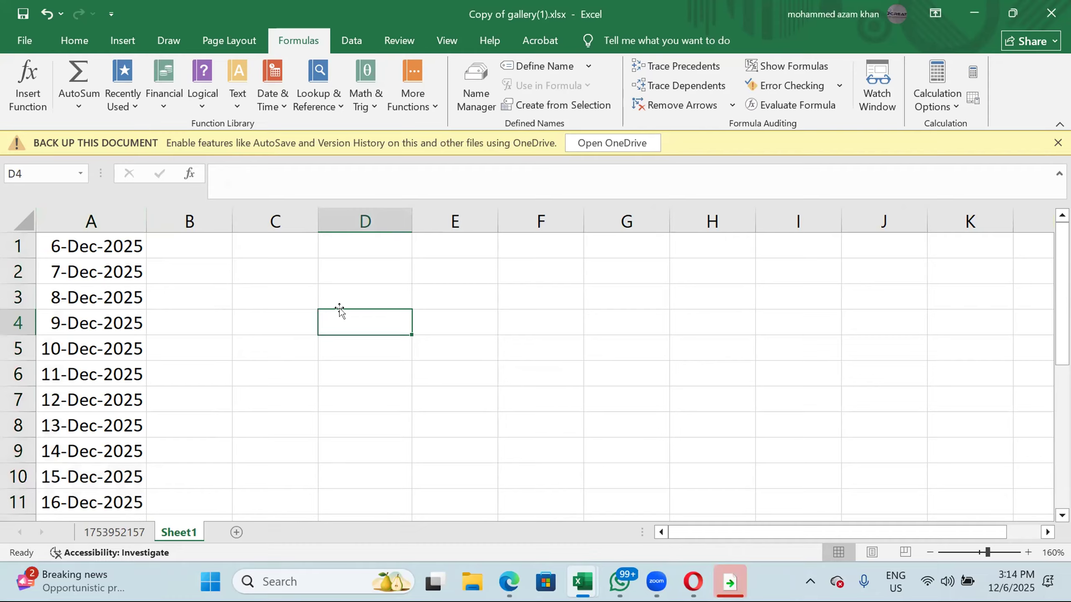
{"action": "type", "text": "06"}
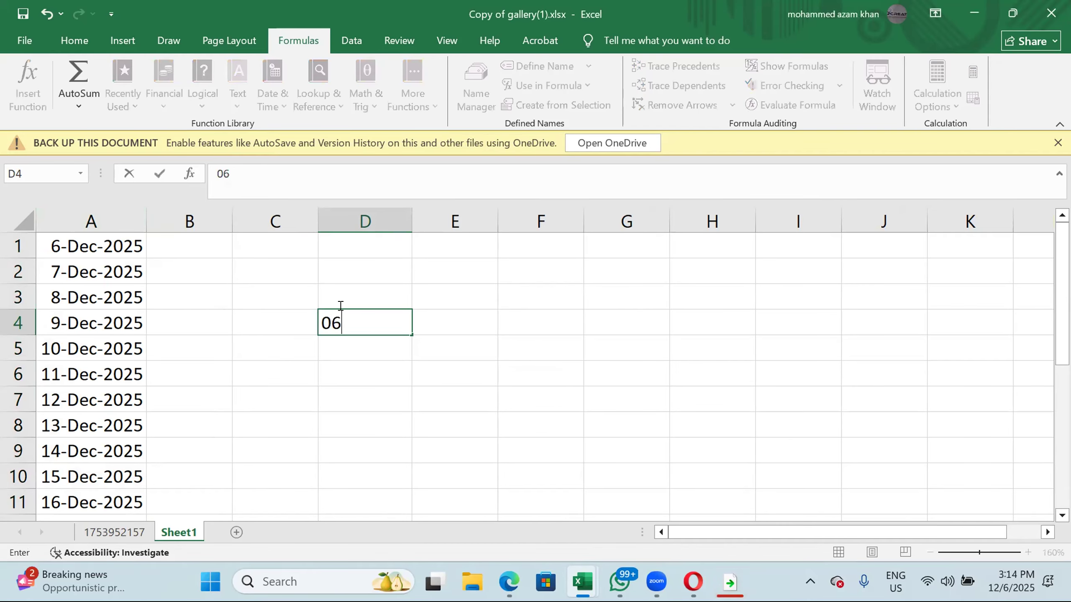
{"action": "type", "text": "/12/2025"}
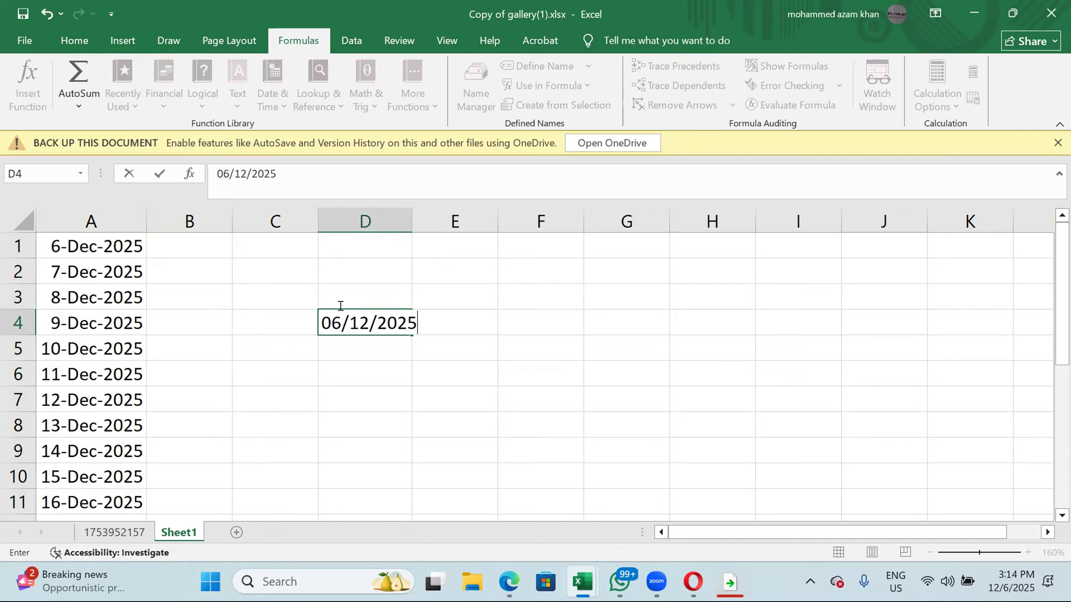
{"action": "key", "text": "Return"}
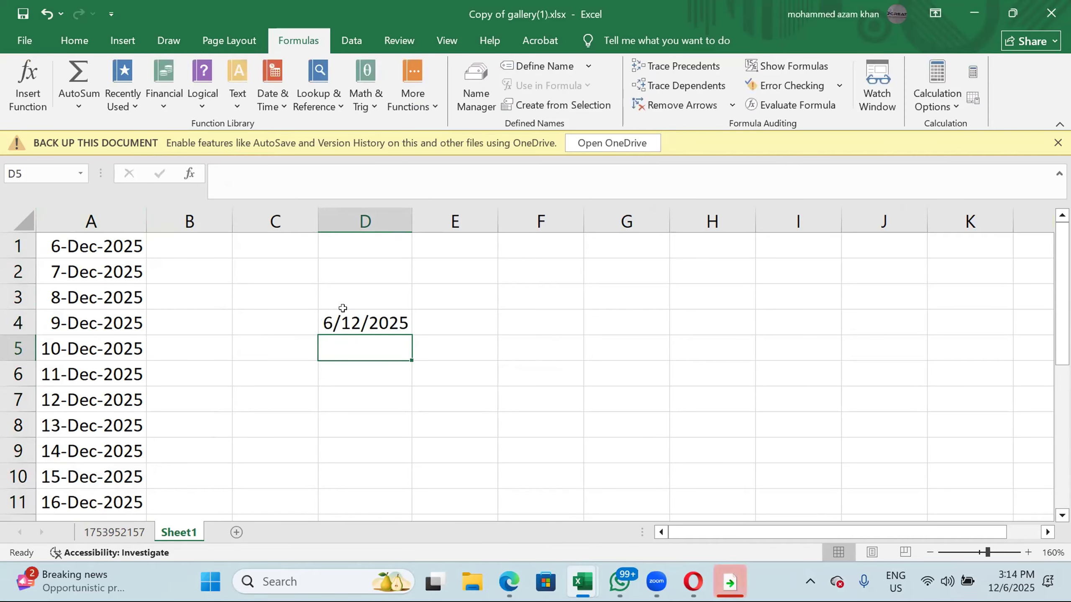
{"action": "left_click", "coordinate": [342, 310]}
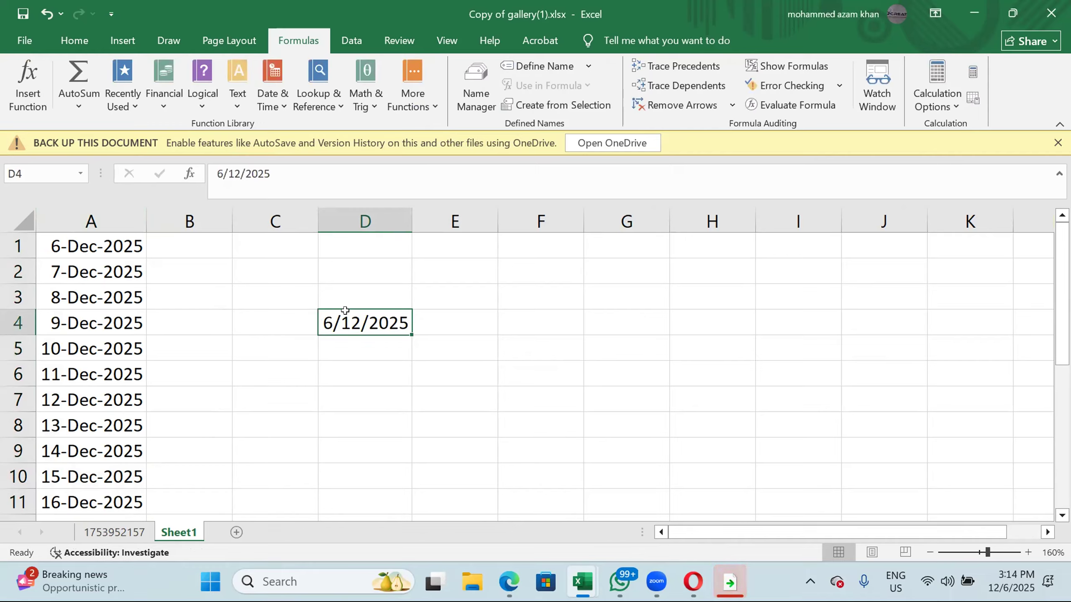
{"action": "left_click", "coordinate": [75, 40]}
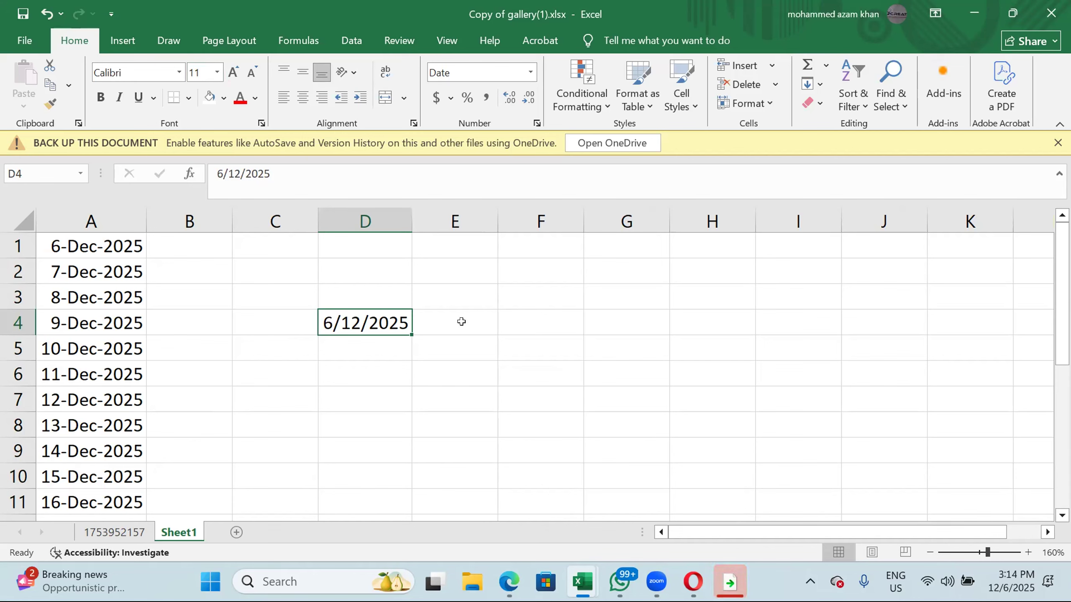
Add a filter to column A and inspect its dates grouped by year and month without filtering any out.
{"action": "left_click", "coordinate": [80, 217]}
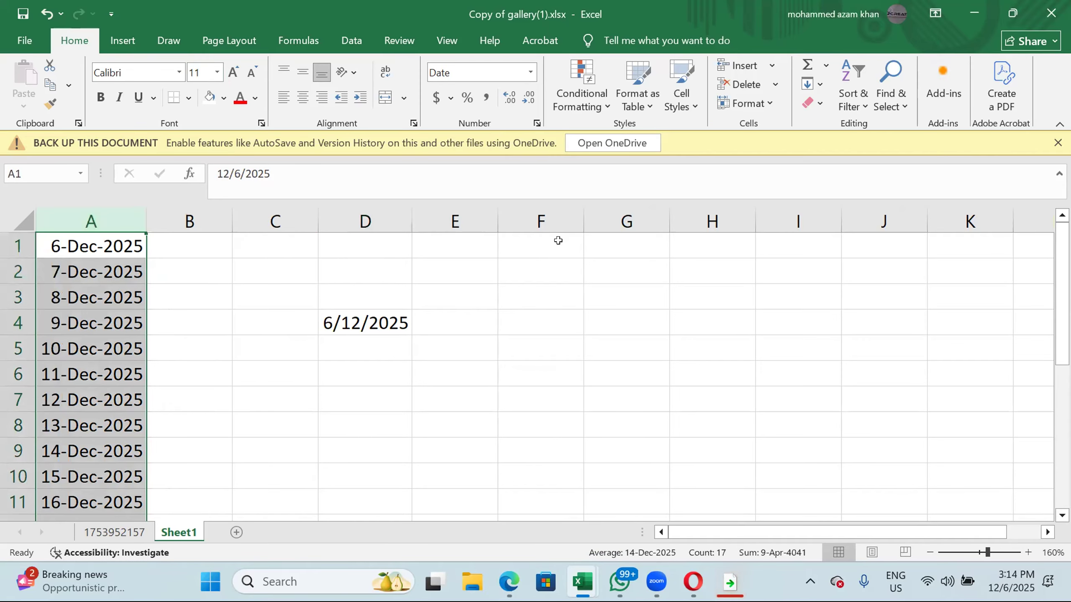
{"action": "left_click", "coordinate": [852, 94]}
{"action": "left_click", "coordinate": [857, 190]}
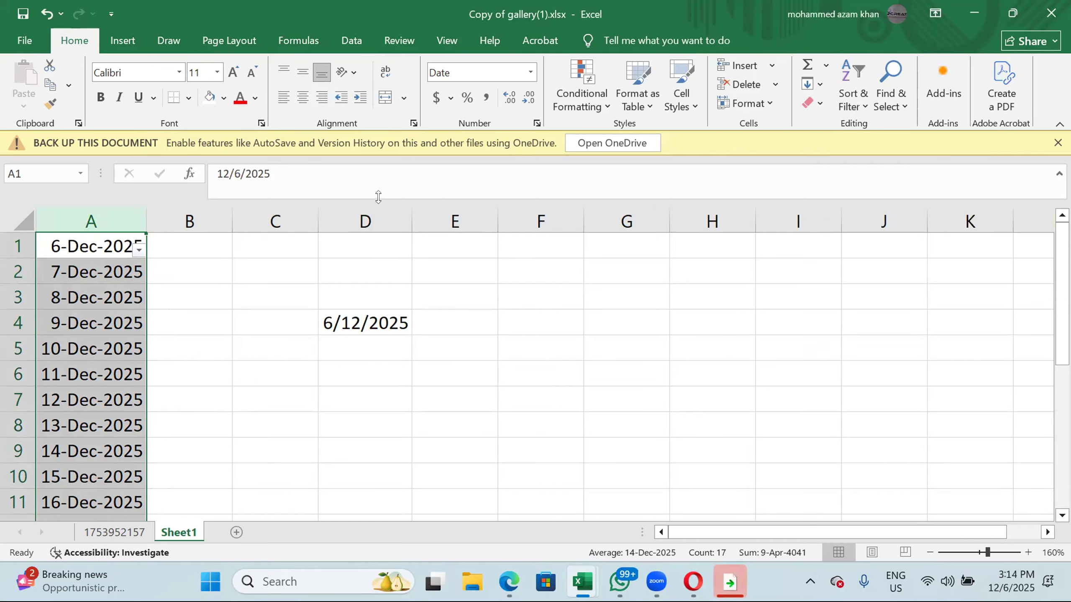
{"action": "left_click", "coordinate": [138, 249]}
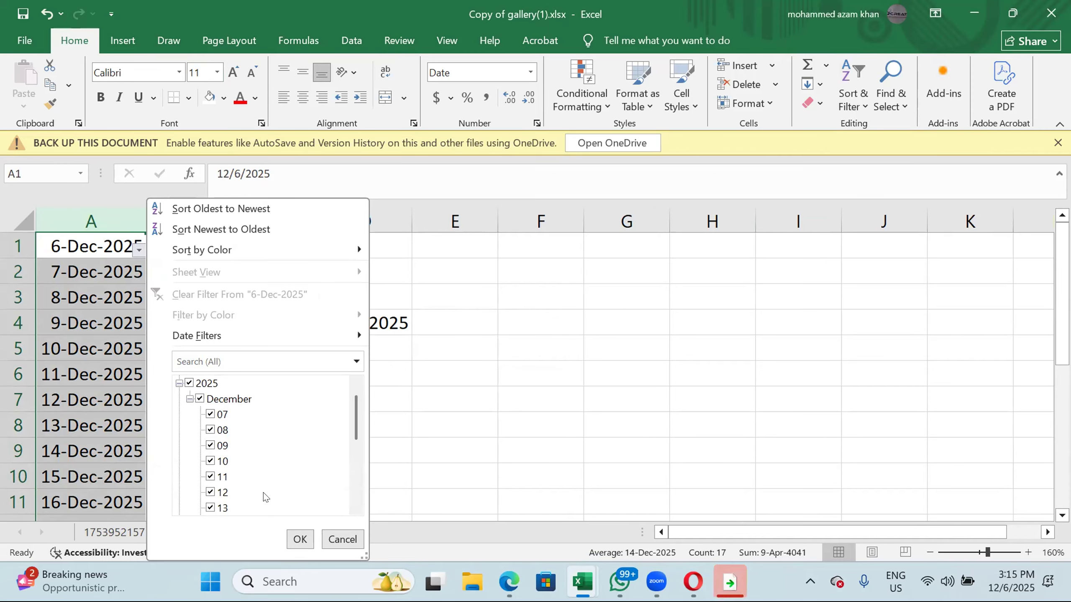
{"action": "left_click", "coordinate": [344, 539]}
Extend the daily date series in column A from A17 down into June 2026.
{"action": "left_click", "coordinate": [125, 424]}
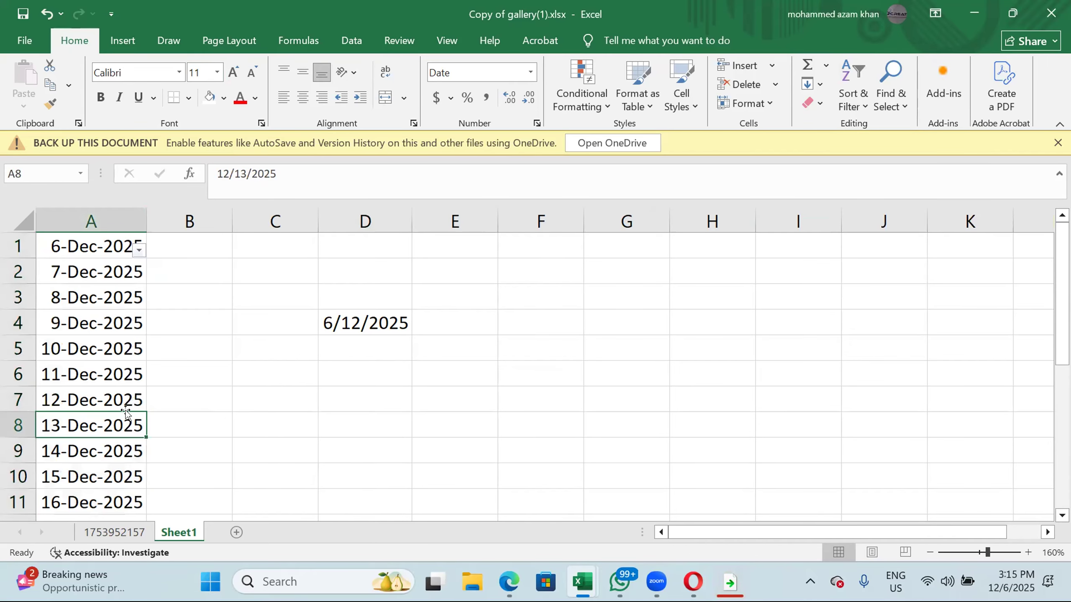
{"action": "key", "text": "ctrl+Down"}
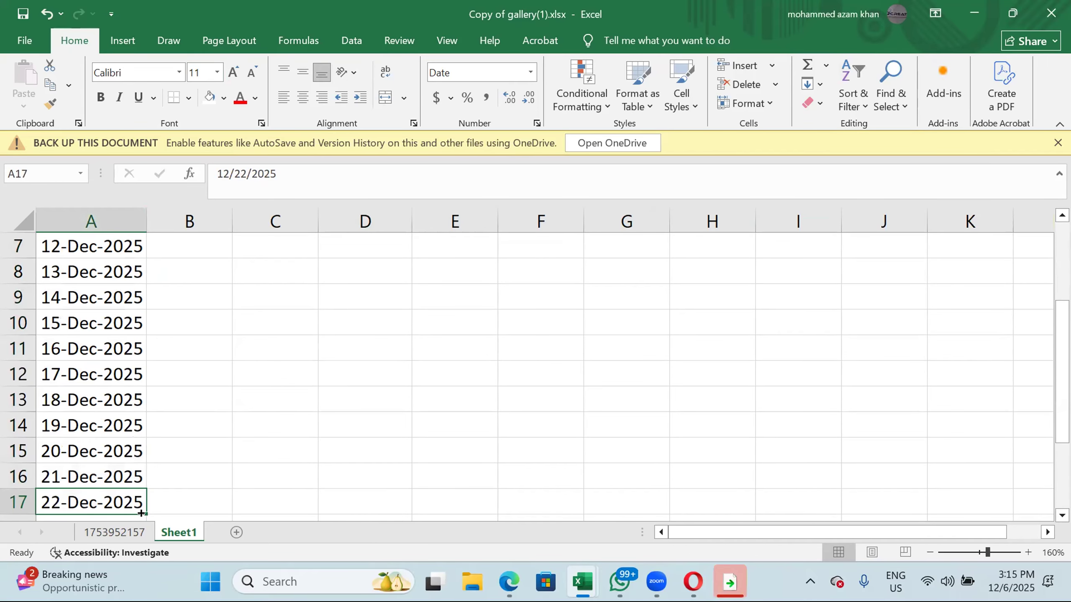
{"action": "left_click", "coordinate": [124, 392]}
{"action": "key", "text": "ctrl+Up"}
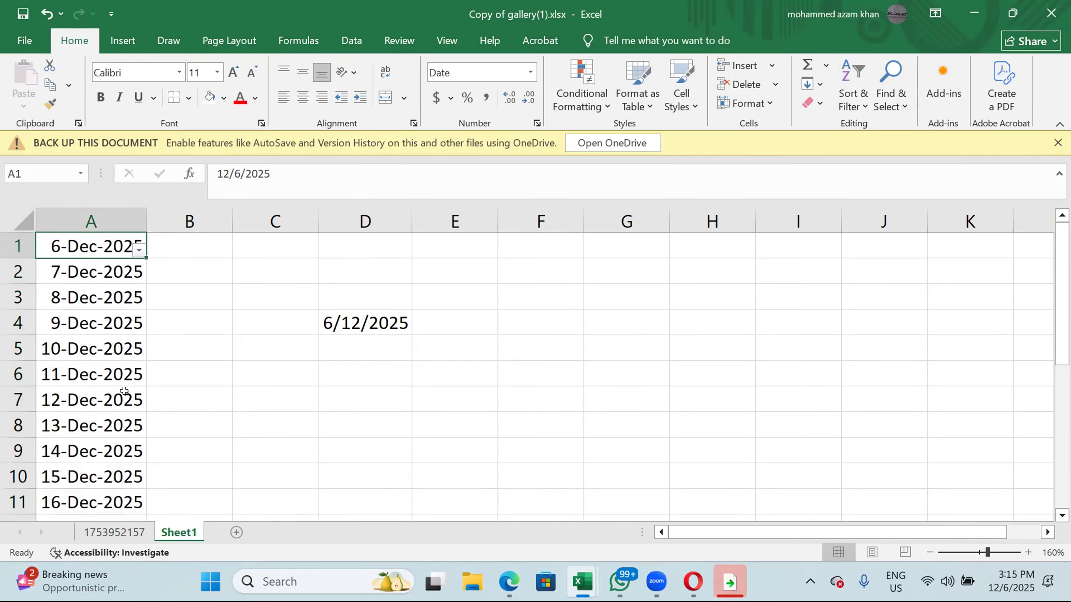
{"action": "key", "text": "ctrl+shift+Down"}
{"action": "scroll", "coordinate": [112, 429], "scroll_direction": "down", "scroll_amount": 2}
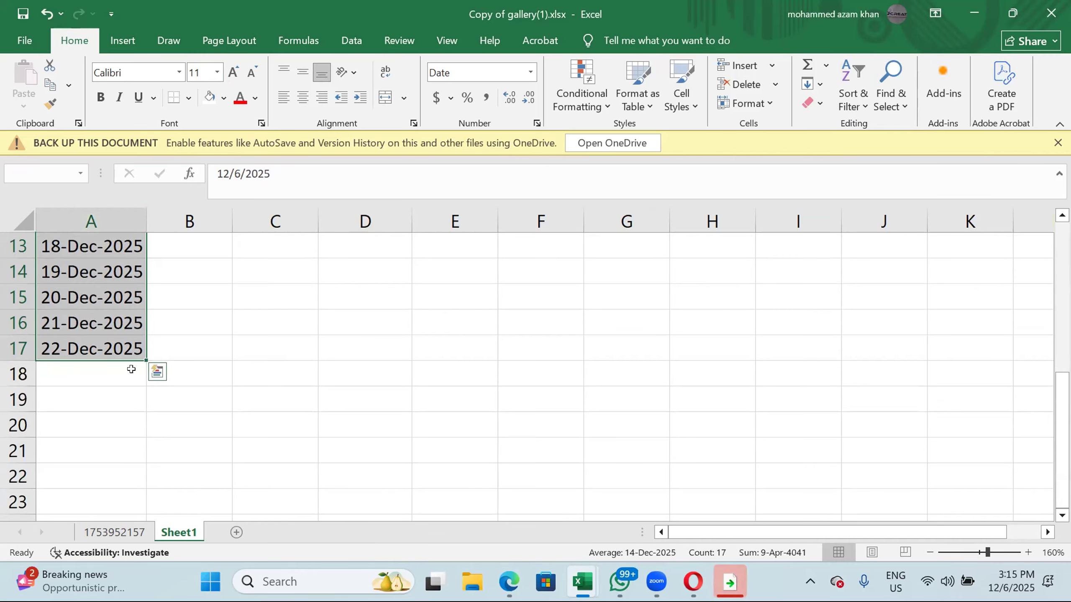
{"action": "left_click_drag", "start_coordinate": [146, 372], "coordinate": [141, 512]}
{"action": "key", "text": "ctrl+Home"}
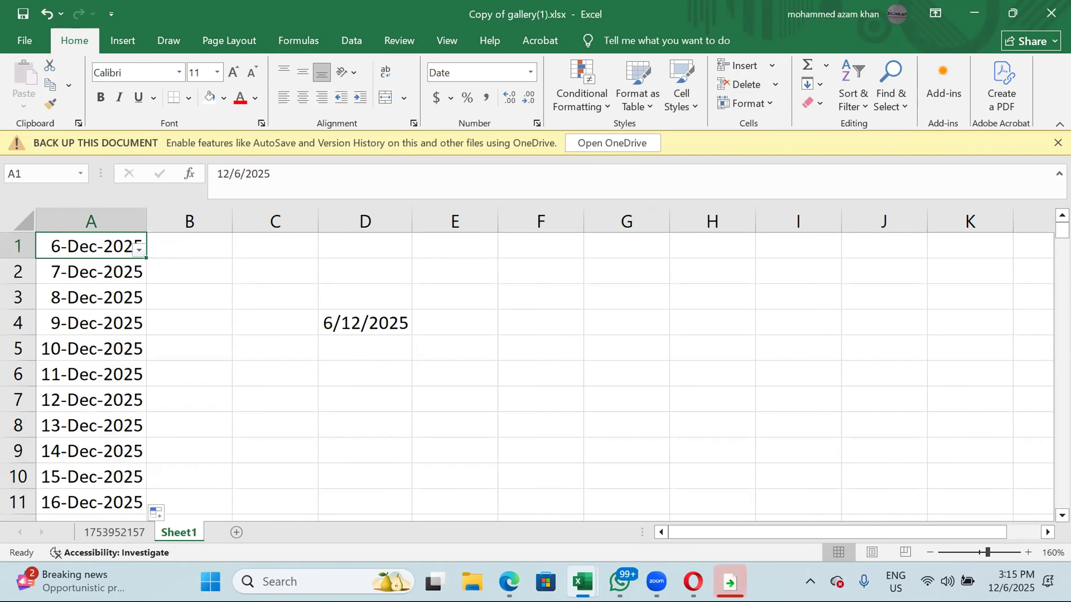
Reapply the filter from row 1 and expand the 2026 and 2025 groups in column A's filter list, without filtering.
{"action": "left_click", "coordinate": [18, 247]}
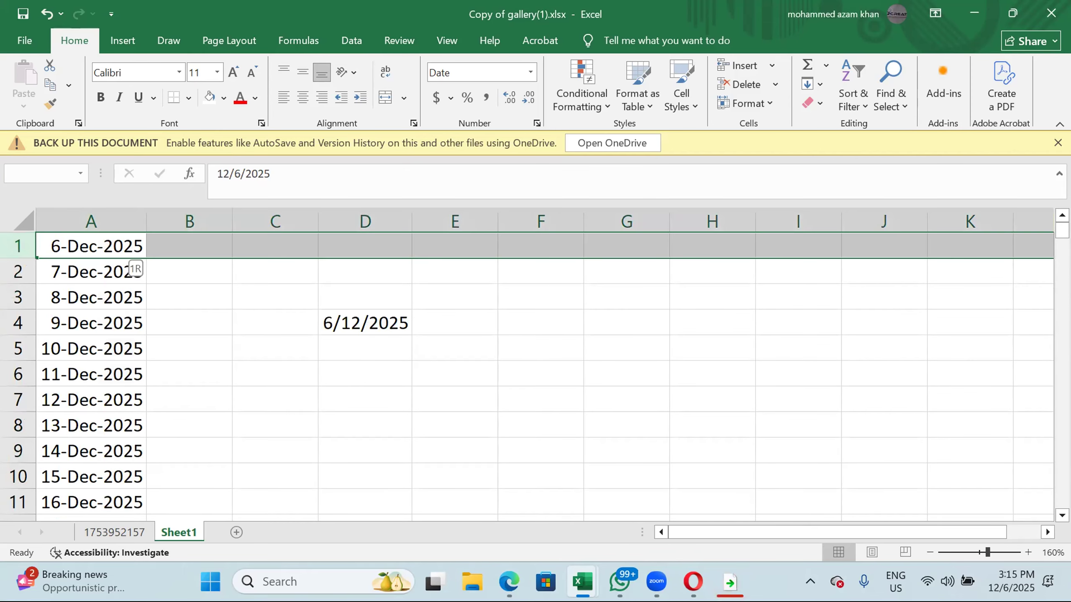
{"action": "key", "text": "ctrl+shift+l"}
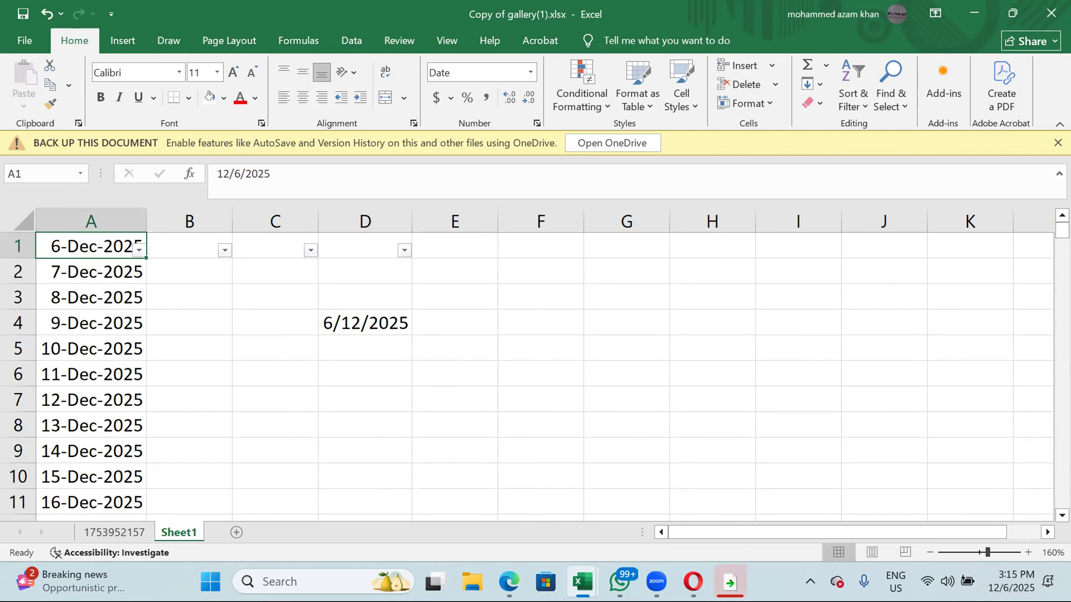
{"action": "left_click", "coordinate": [139, 250]}
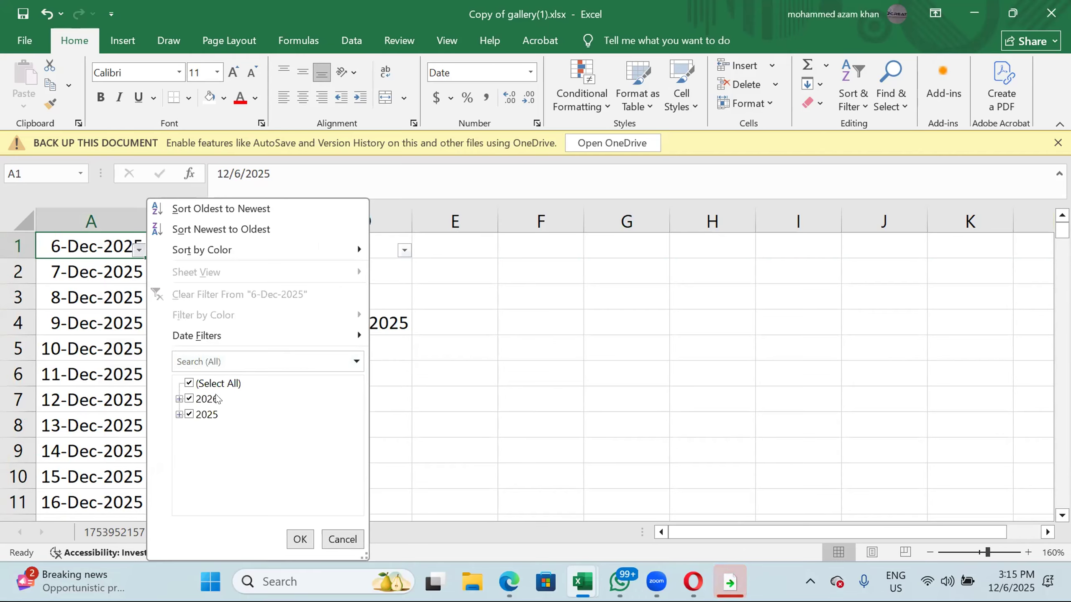
{"action": "left_click", "coordinate": [179, 399]}
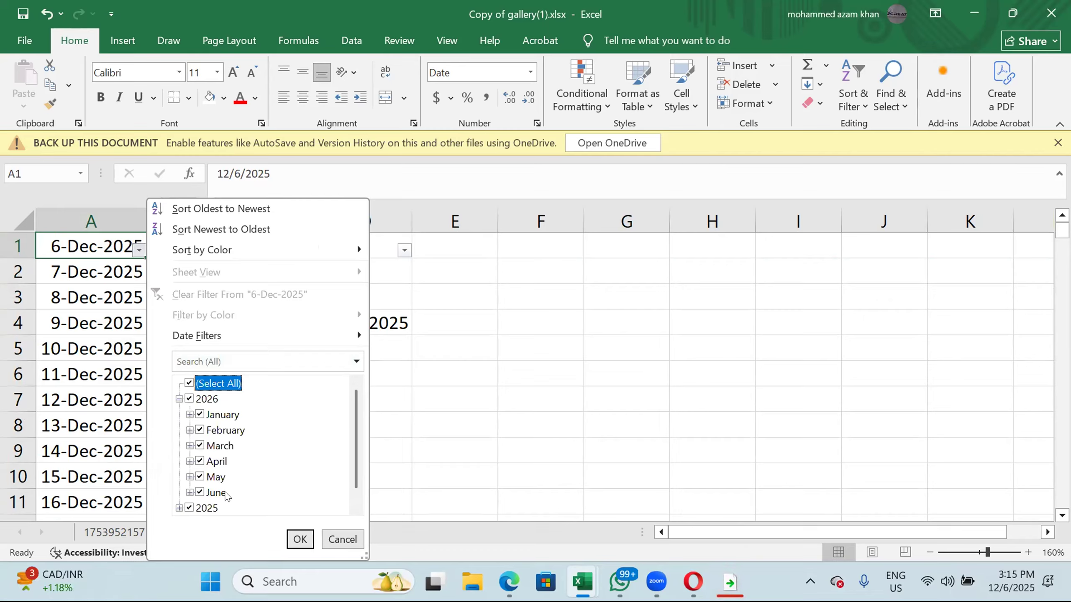
{"action": "left_click", "coordinate": [179, 508]}
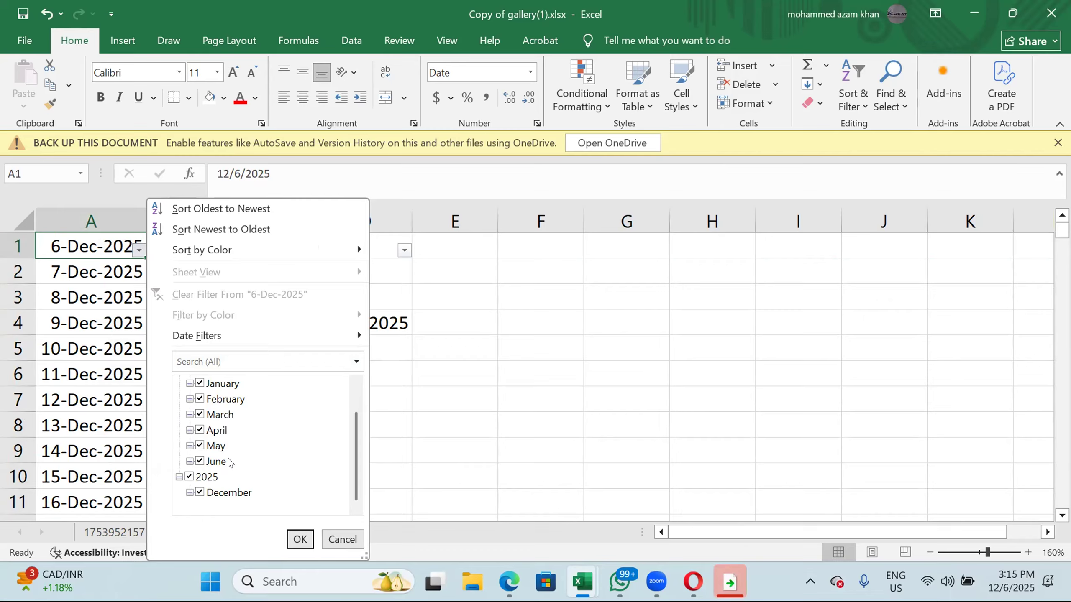
{"action": "left_click", "coordinate": [331, 545]}
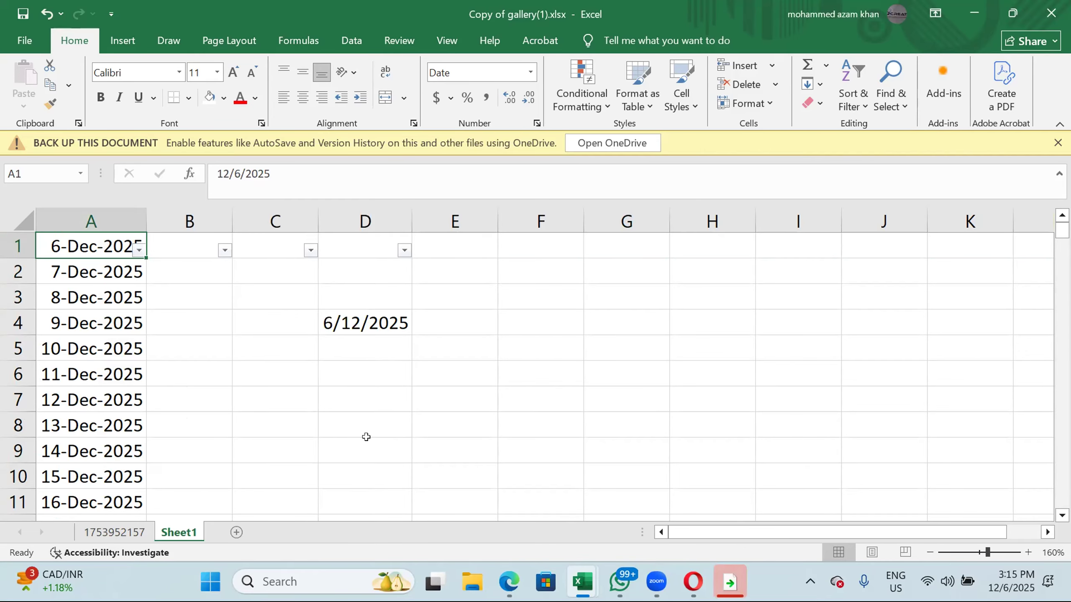
Review the number formats available for the dates in A1 and A2 without changing them.
{"action": "left_click", "coordinate": [530, 72]}
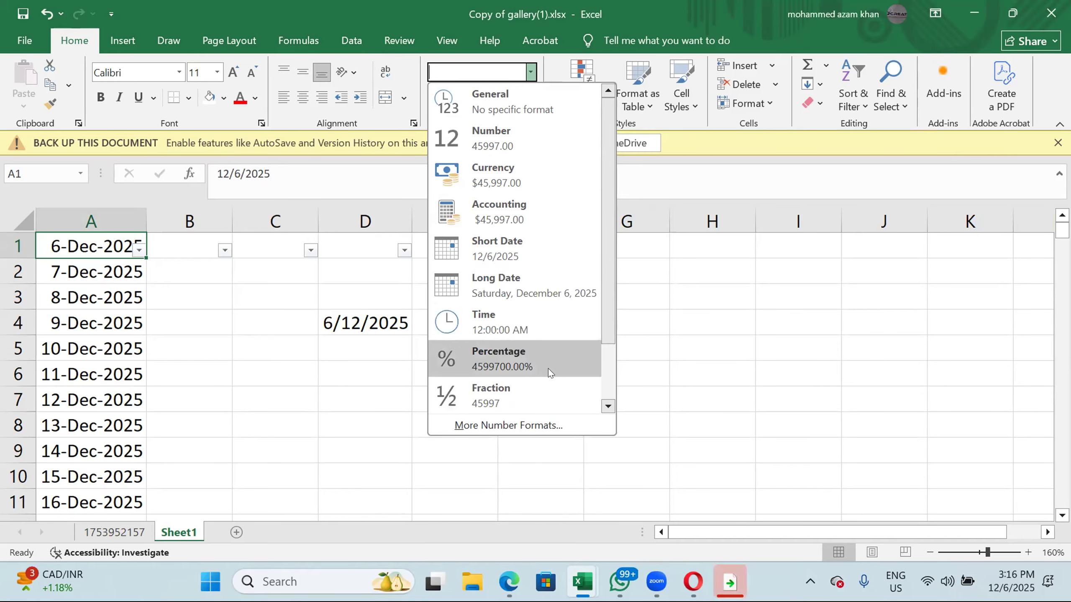
{"action": "left_click", "coordinate": [76, 267]}
{"action": "right_click", "coordinate": [76, 268]}
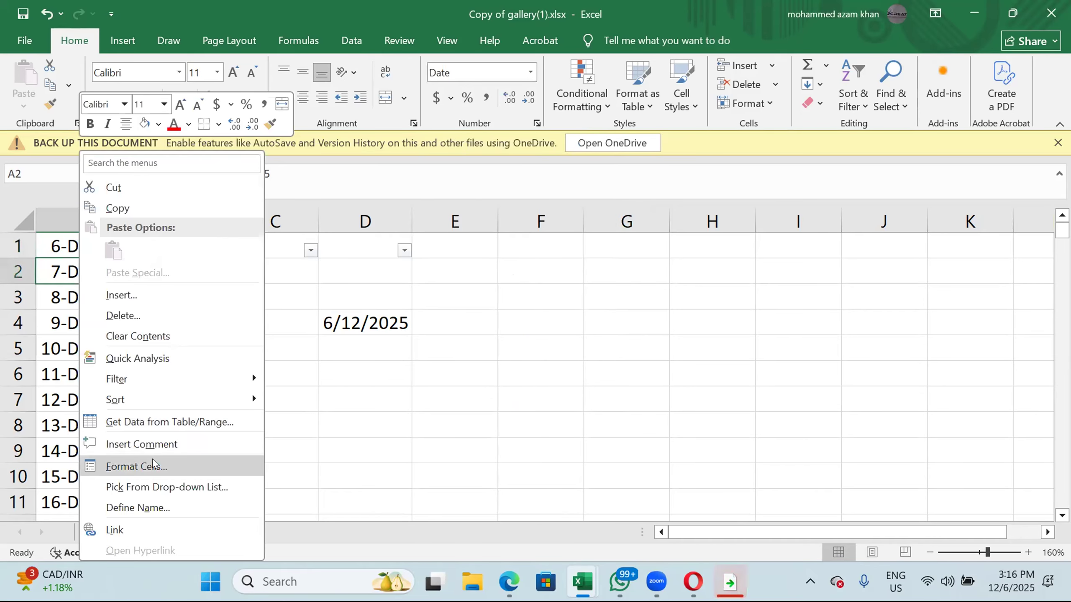
{"action": "left_click", "coordinate": [530, 72]}
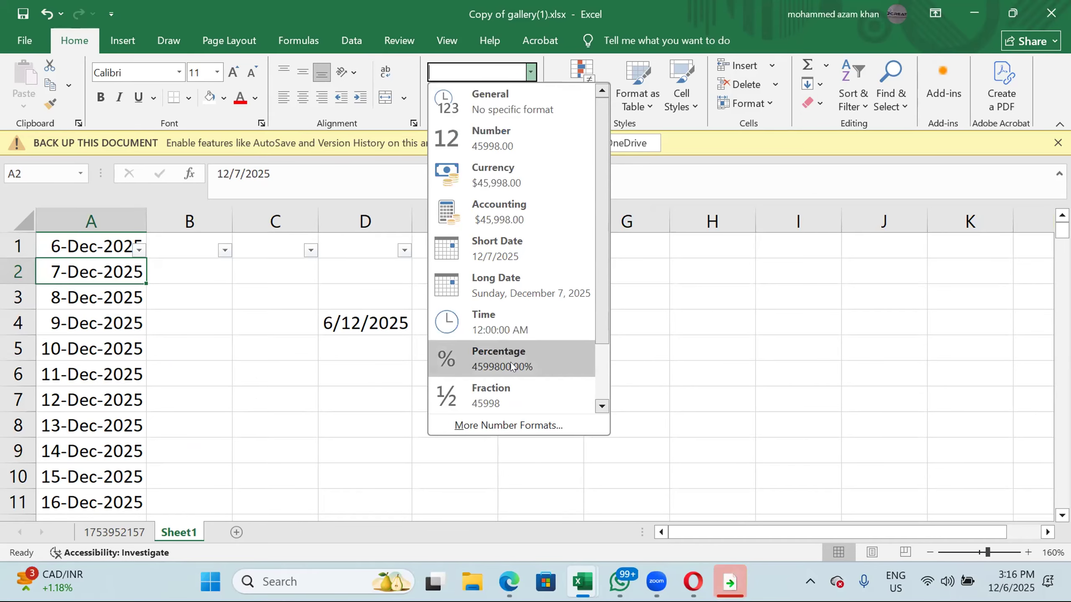
{"action": "left_click", "coordinate": [301, 394]}
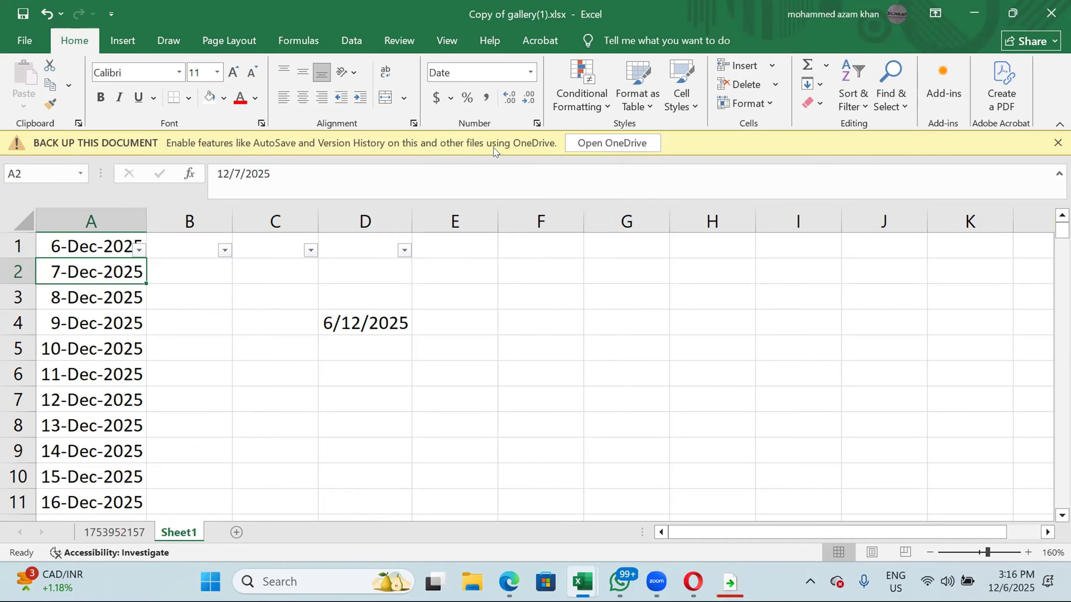
{"action": "left_click", "coordinate": [432, 387]}
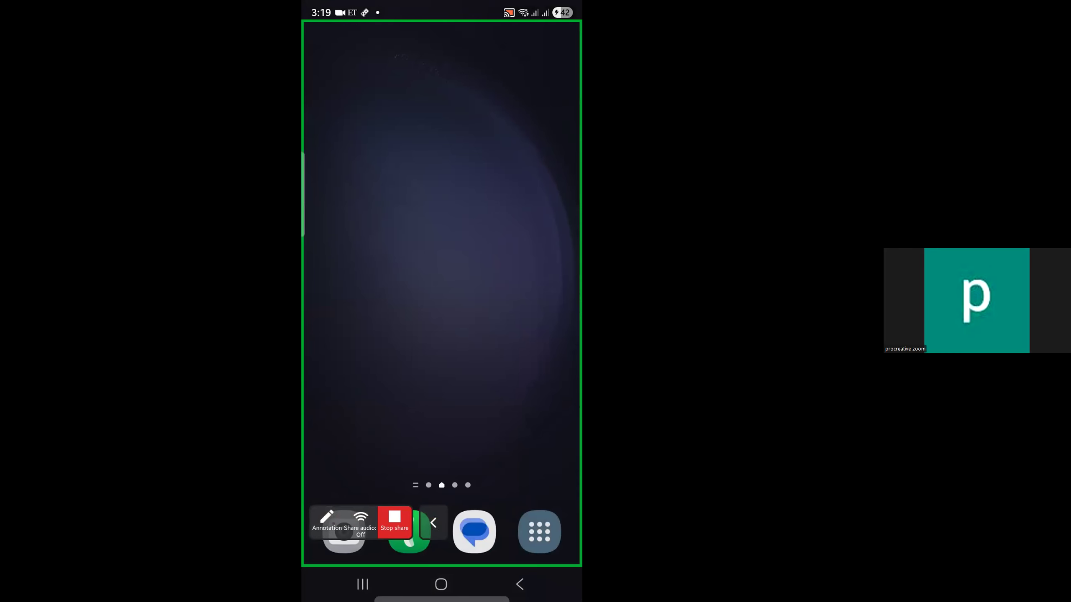
Switch to the shared phone, search its apps for "gr" and try to open a GroceryHub app.
{"action": "left_click", "coordinate": [540, 532]}
{"action": "left_click", "coordinate": [404, 541]}
{"action": "type", "text": "gr"}
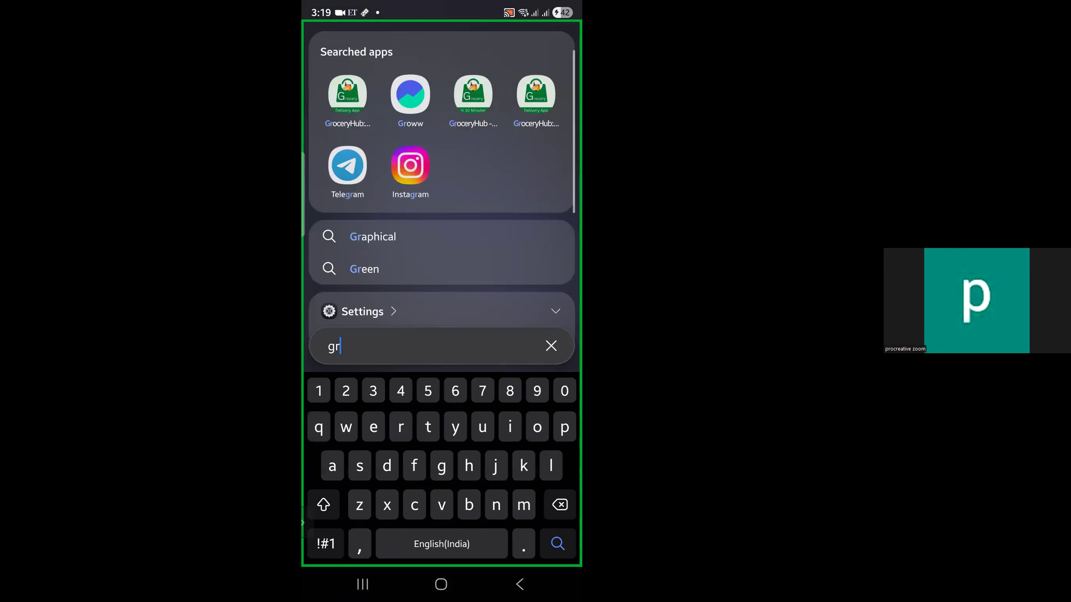
{"action": "left_click", "coordinate": [473, 94]}
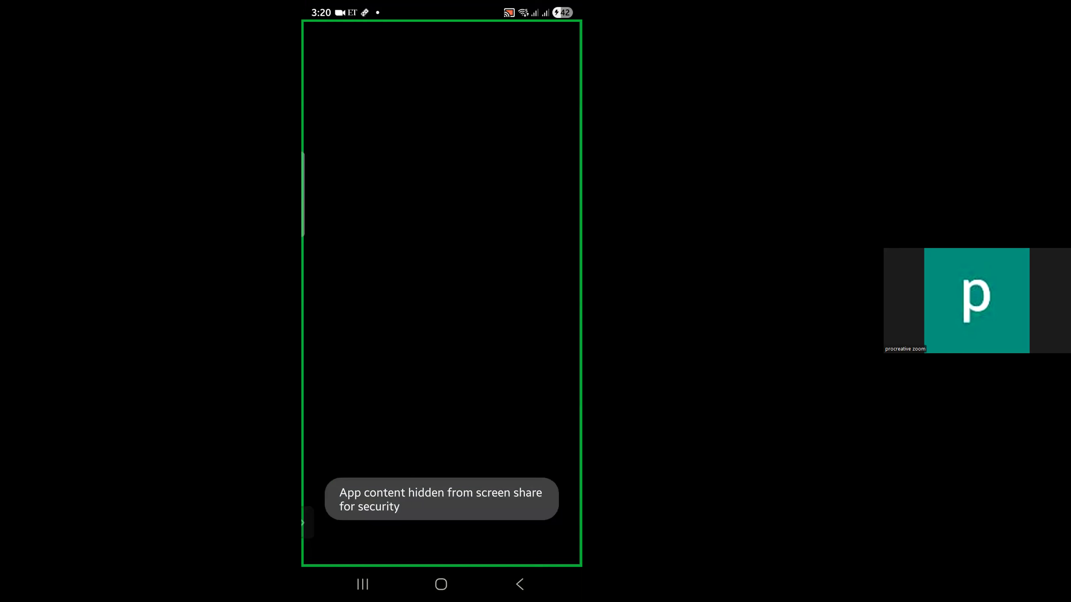
{"action": "left_click", "coordinate": [441, 584]}
{"action": "left_click_drag", "start_coordinate": [441, 421], "coordinate": [441, 253]}
{"action": "left_click", "coordinate": [379, 541]}
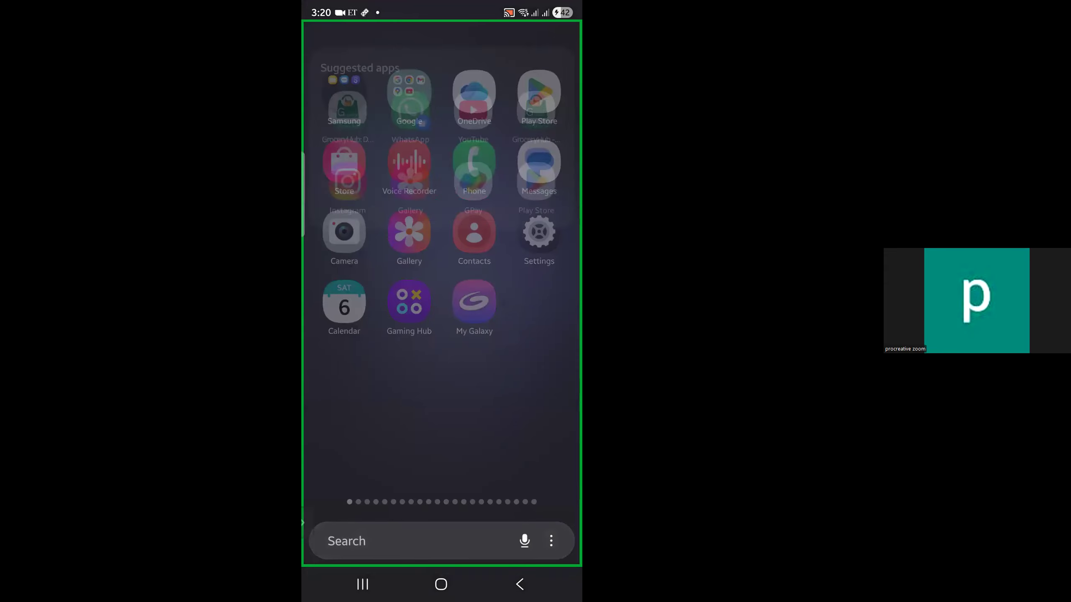
{"action": "type", "text": "gr"}
{"action": "left_click", "coordinate": [472, 94]}
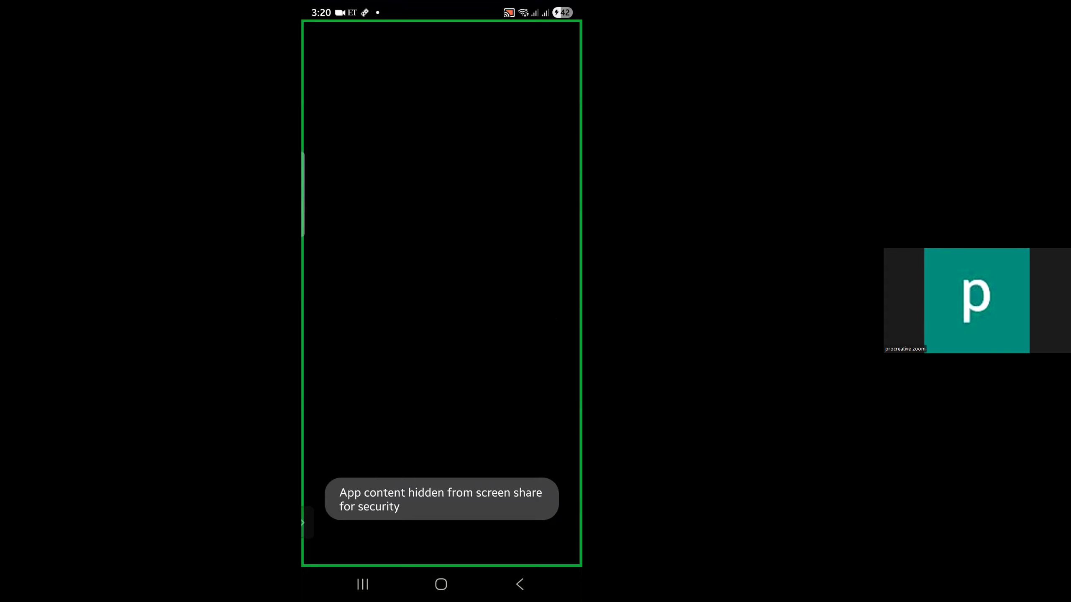
{"action": "left_click", "coordinate": [441, 584]}
Search the phone's apps for "gr", open the GroceryHub delivery app to view its dashboard, and return to the home screen.
{"action": "left_click_drag", "start_coordinate": [442, 422], "coordinate": [441, 211]}
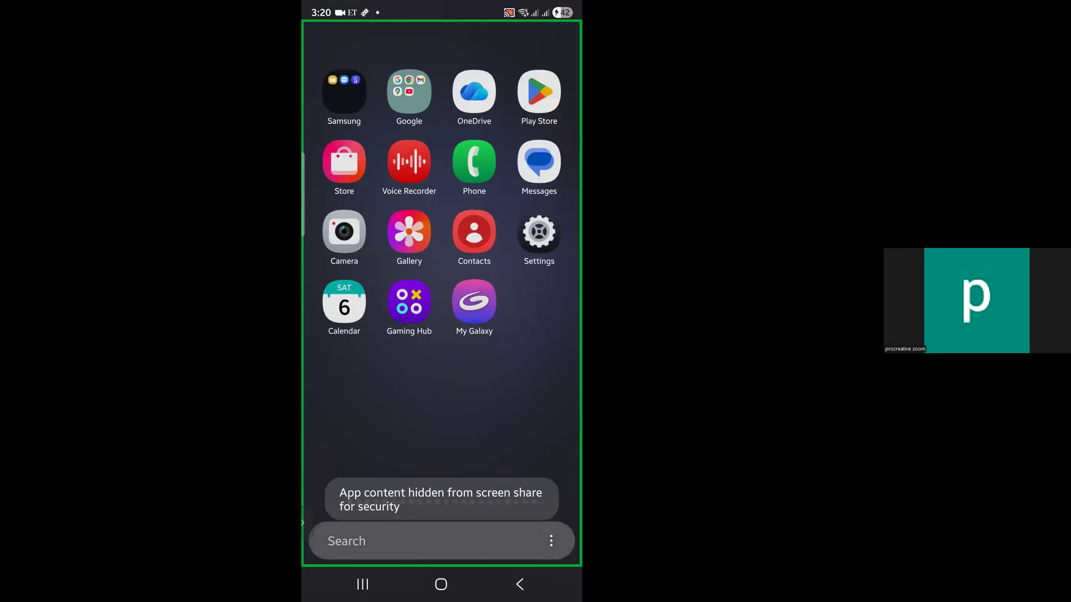
{"action": "left_click", "coordinate": [379, 540]}
{"action": "type", "text": "gr"}
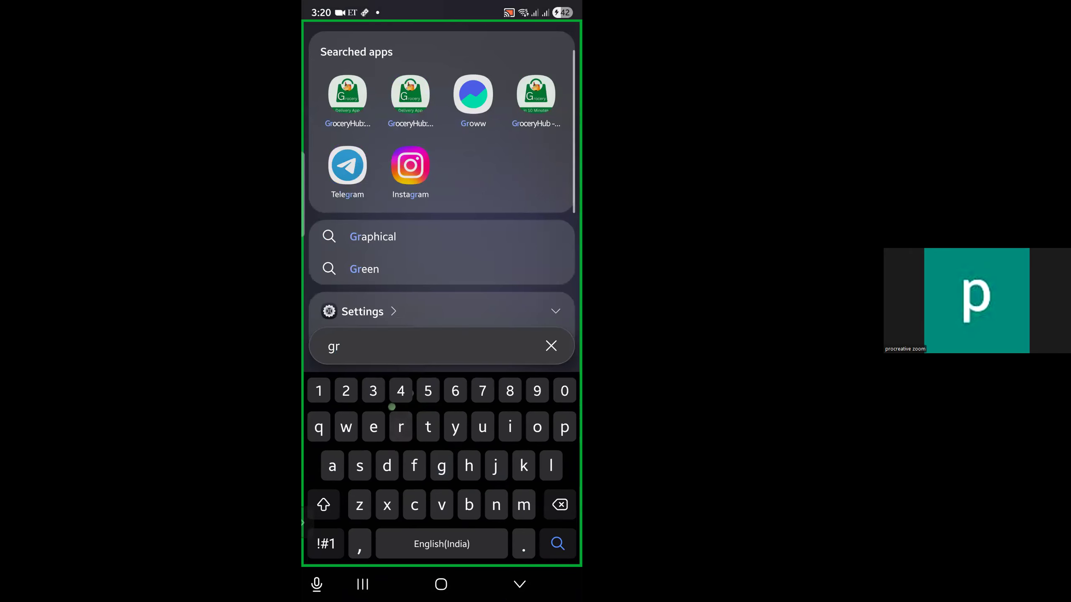
{"action": "left_click", "coordinate": [347, 100]}
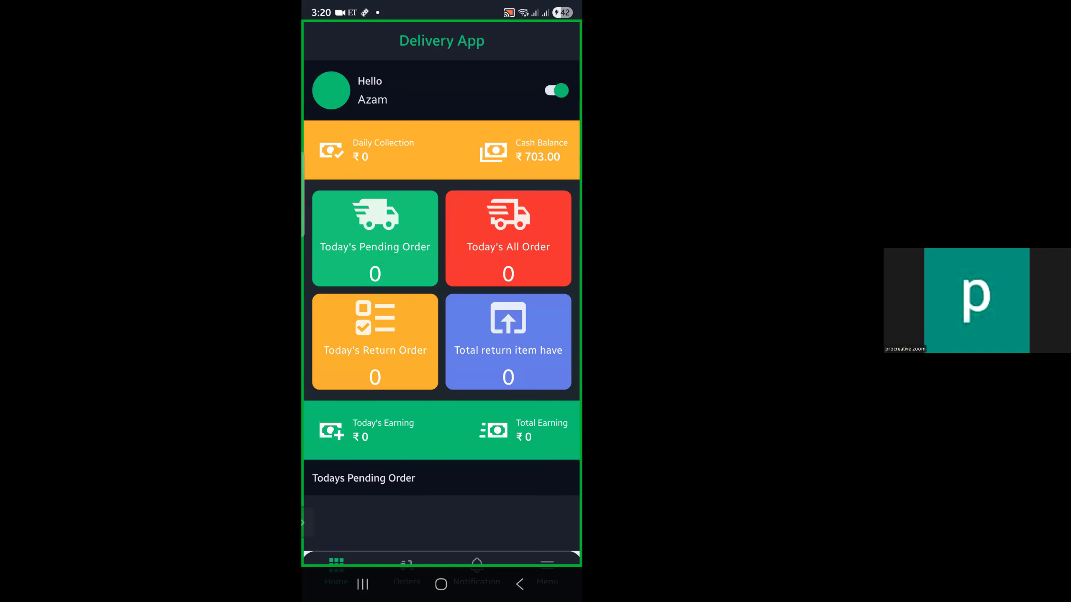
{"action": "left_click", "coordinate": [441, 585]}
Search the phone's apps for "gro" and try to open the second GroceryHub delivery app.
{"action": "left_click_drag", "start_coordinate": [441, 485], "coordinate": [440, 274]}
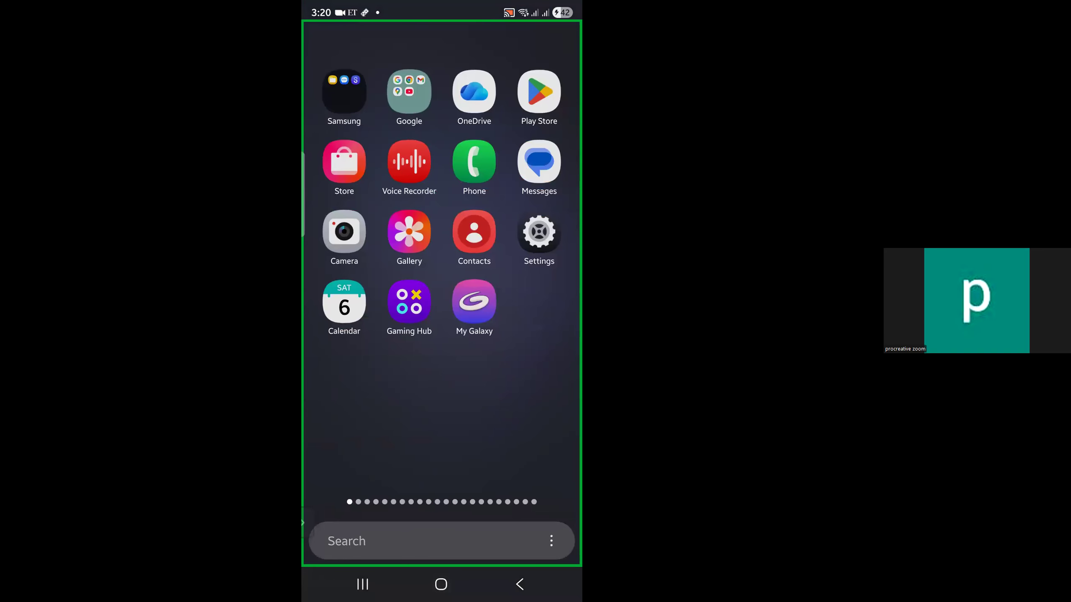
{"action": "left_click", "coordinate": [430, 541]}
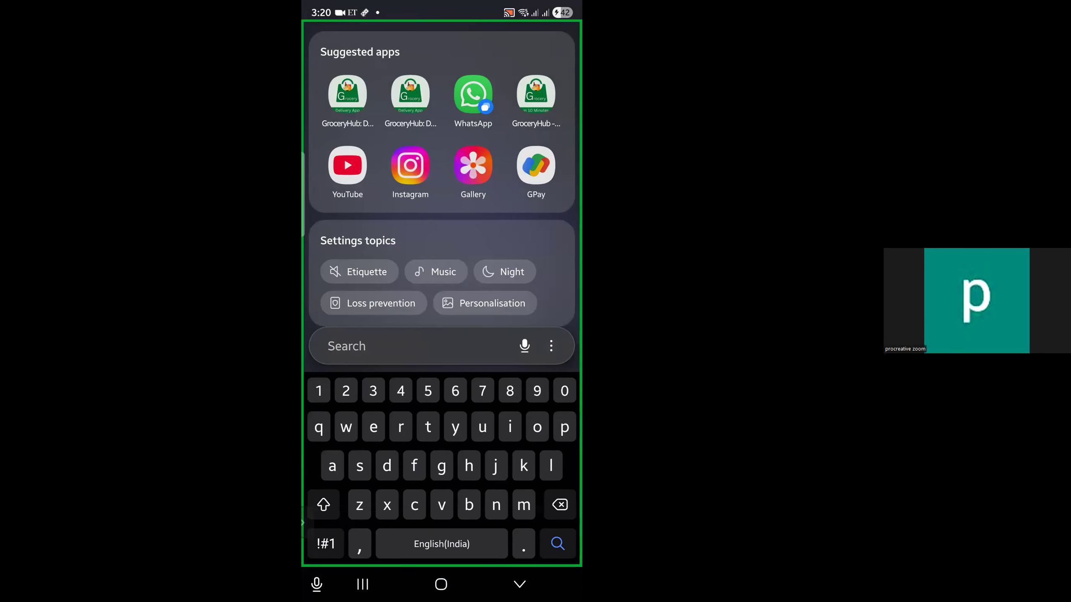
{"action": "type", "text": "gro"}
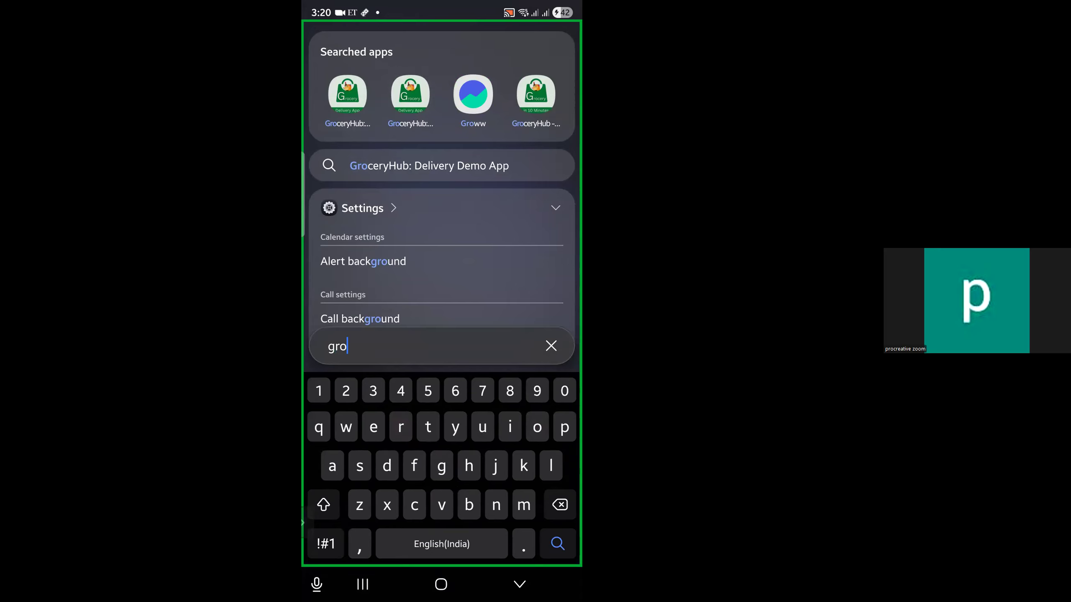
{"action": "left_click", "coordinate": [410, 95]}
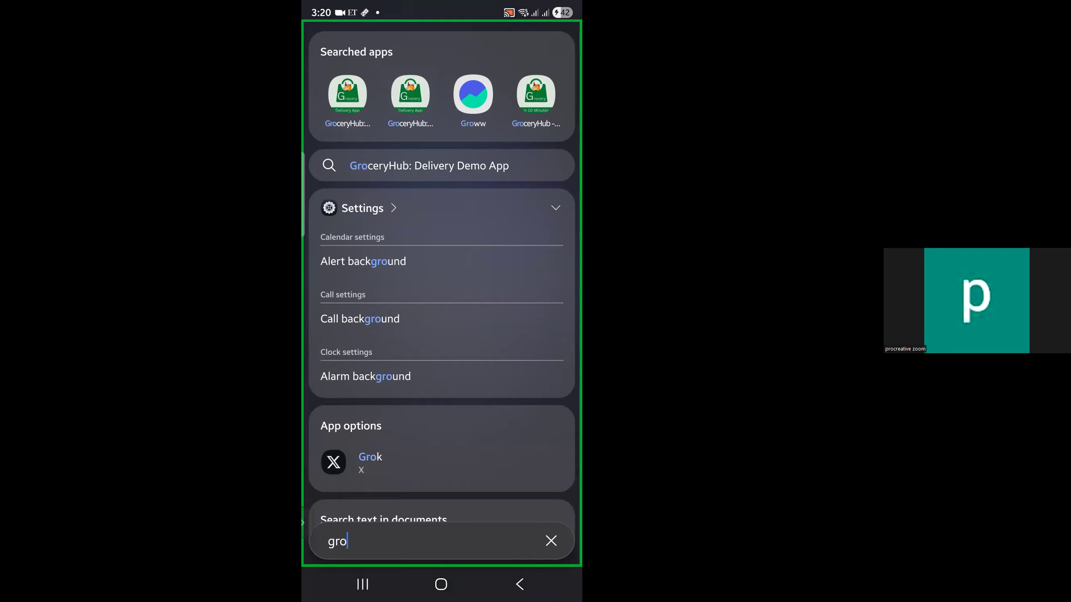
{"action": "left_click", "coordinate": [422, 541]}
{"action": "key", "text": "BackSpace"}
{"action": "key", "text": "BackSpace"}
{"action": "key", "text": "BackSpace"}
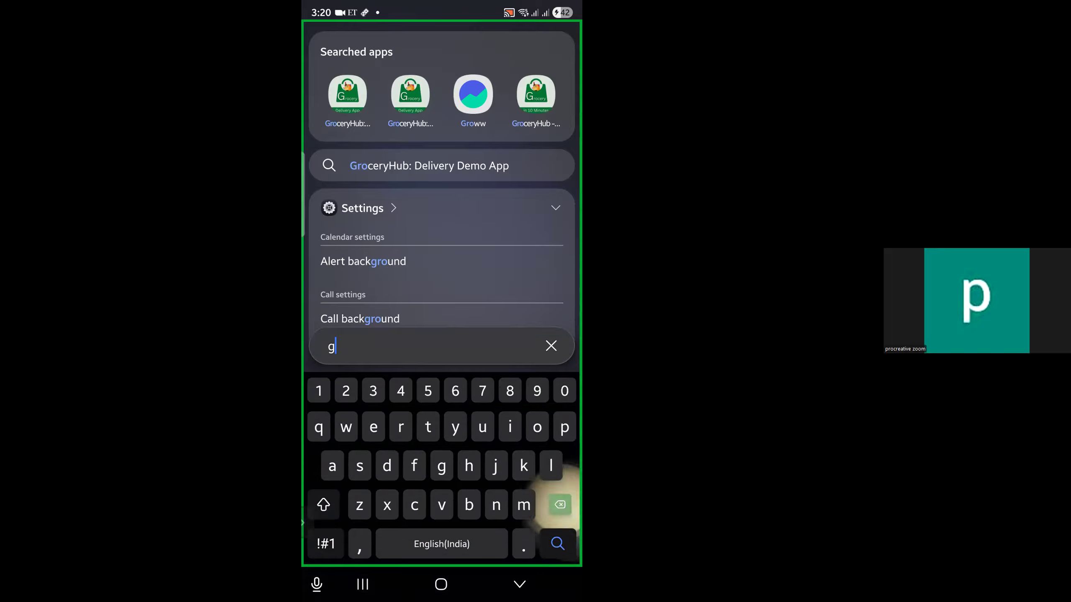
{"action": "type", "text": "cu"}
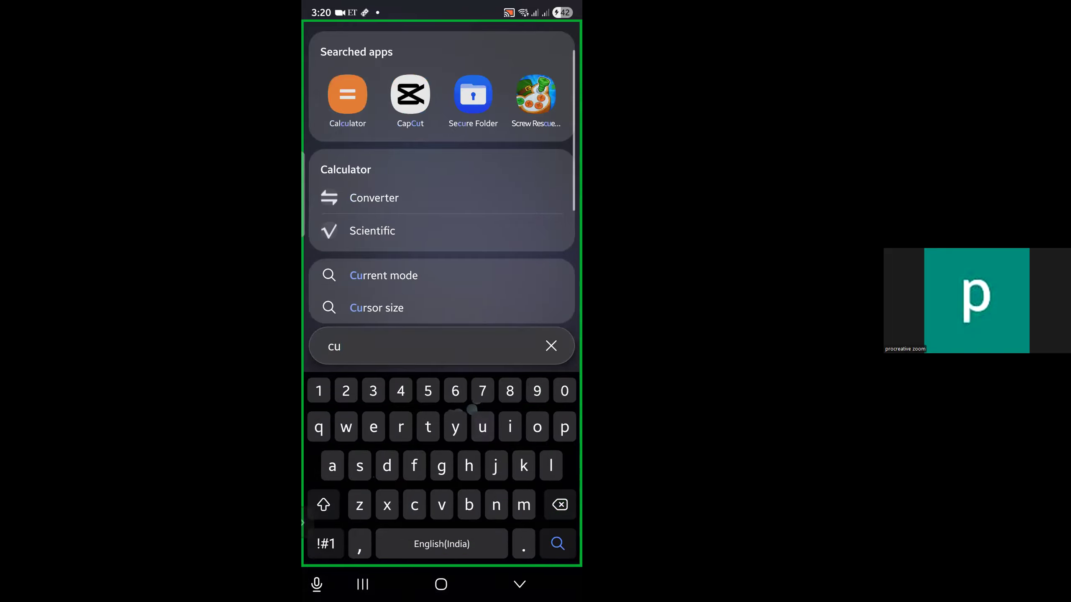
{"action": "left_click", "coordinate": [441, 584]}
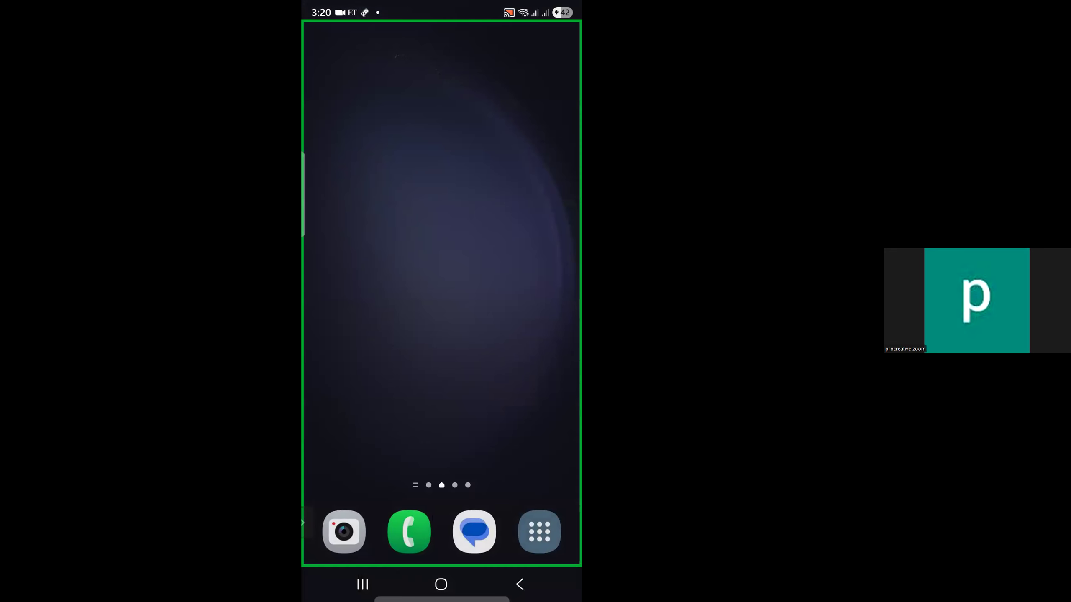
{"action": "left_click", "coordinate": [539, 532]}
{"action": "left_click", "coordinate": [422, 541]}
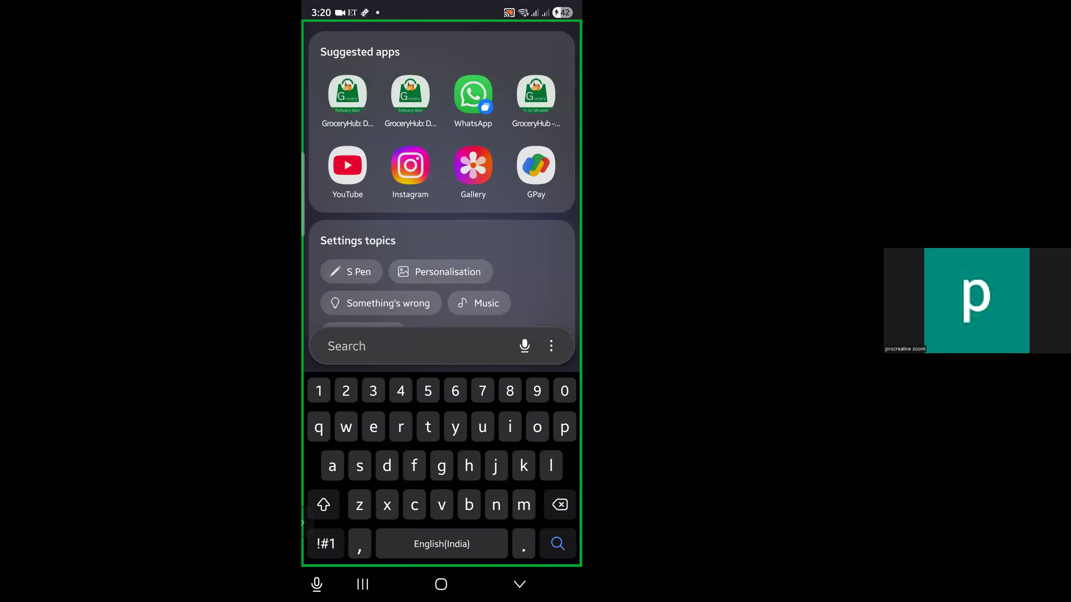
{"action": "type", "text": "gro"}
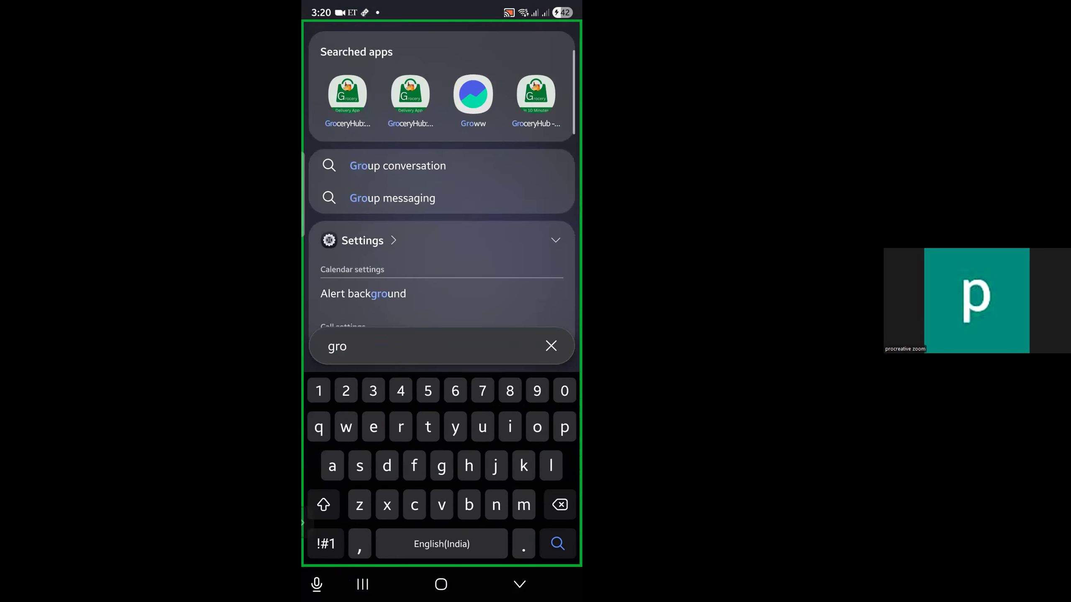
{"action": "left_click", "coordinate": [441, 584]}
Search the Play Store for "groceryhub" and launch GroceryHub: 10 Minute Demo App from its store page.
{"action": "left_click", "coordinate": [535, 516]}
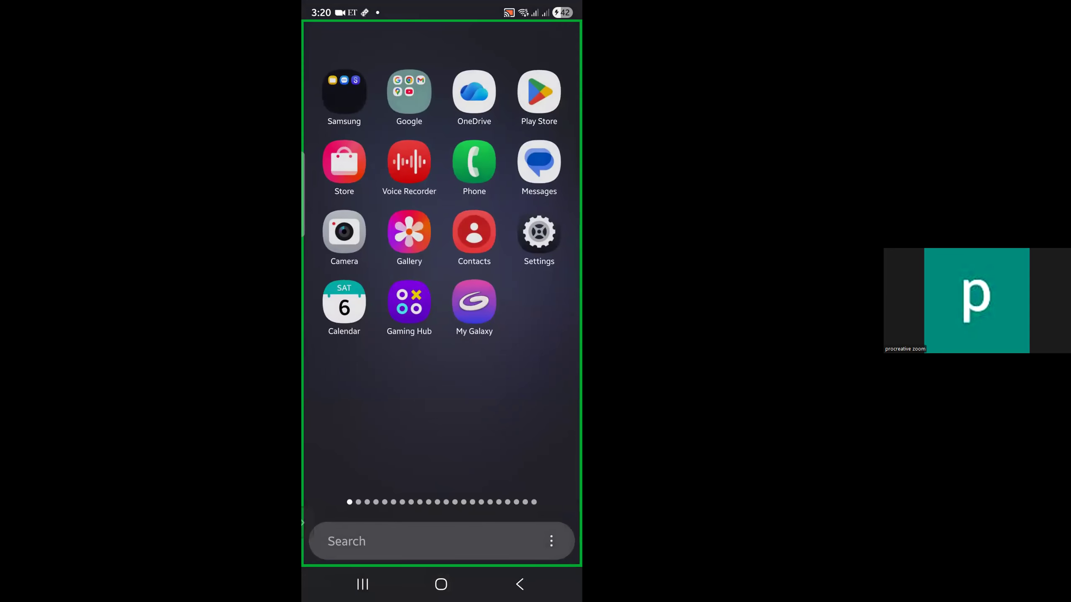
{"action": "left_click", "coordinate": [539, 91]}
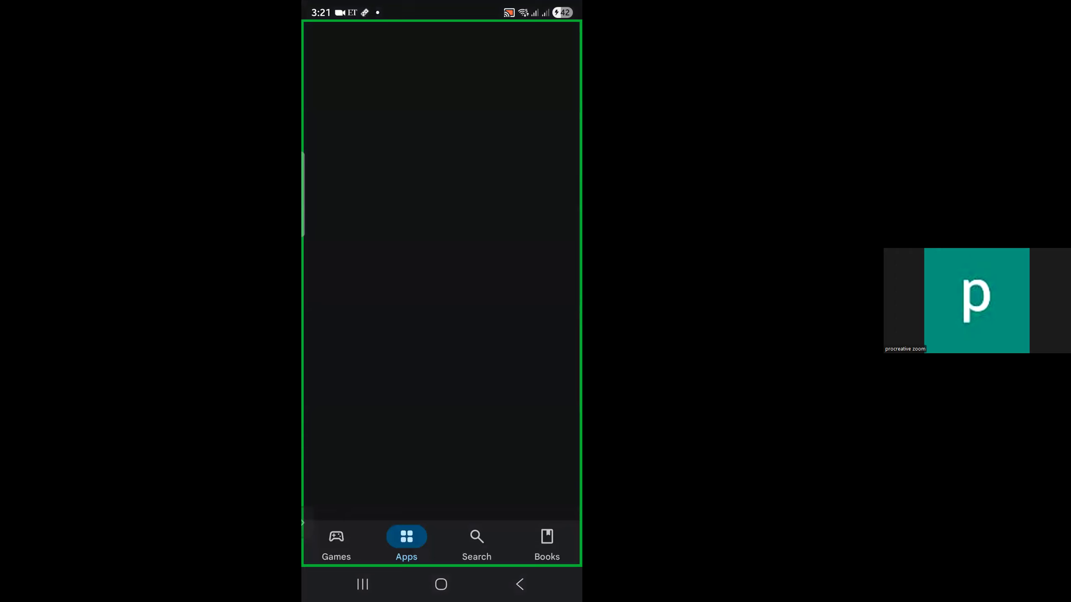
{"action": "left_click", "coordinate": [476, 540]}
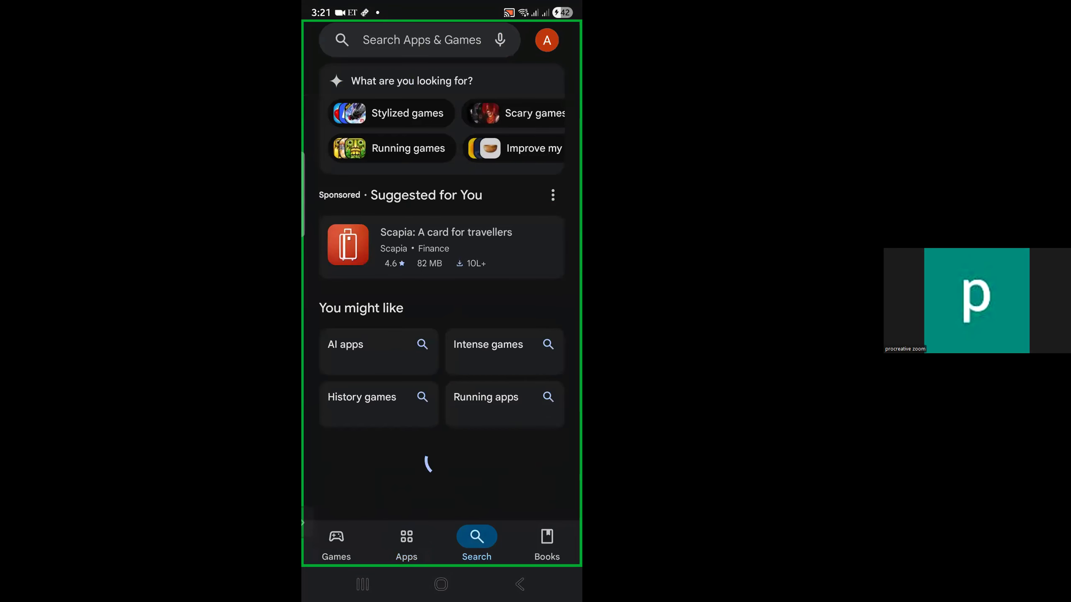
{"action": "left_click", "coordinate": [425, 40]}
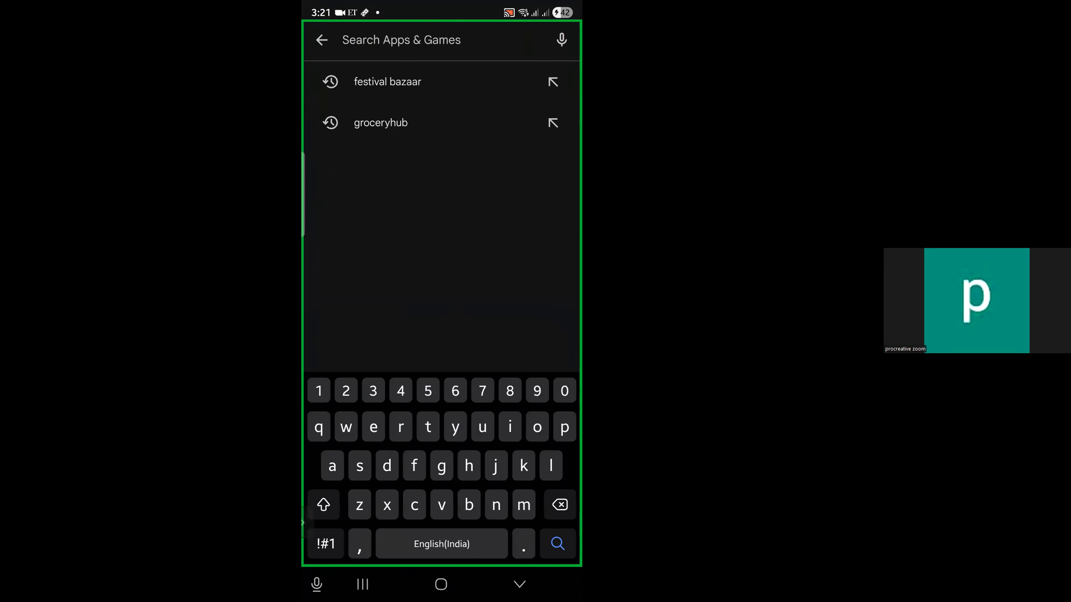
{"action": "left_click", "coordinate": [391, 123]}
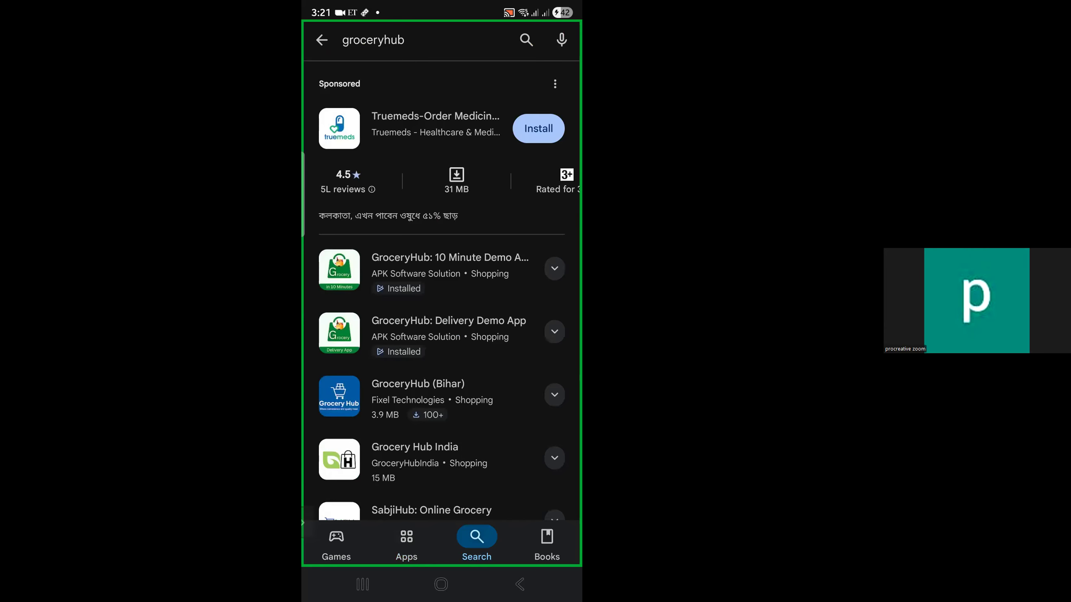
{"action": "left_click", "coordinate": [449, 270]}
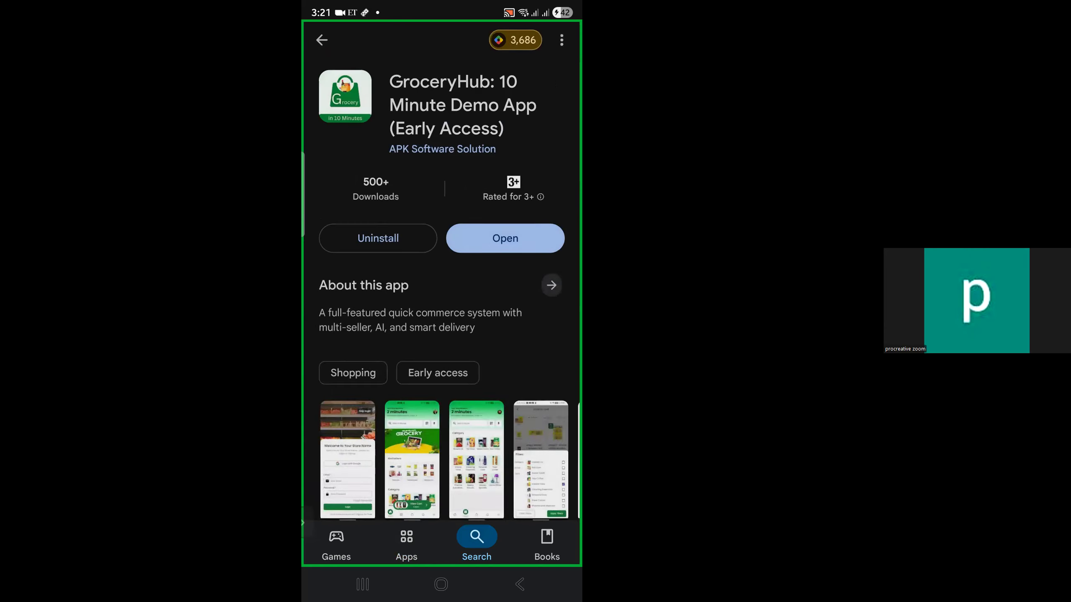
{"action": "left_click", "coordinate": [504, 239]}
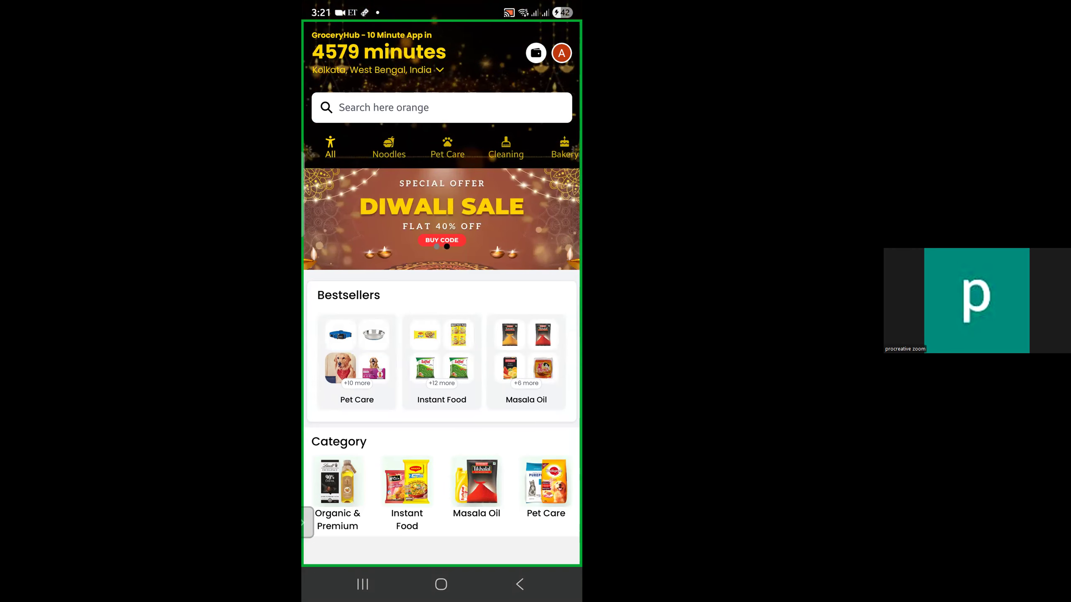
Look through the grocery app's home page, including its banners, bestsellers, categories, daily deals and product sections.
{"action": "scroll", "coordinate": [441, 296], "scroll_direction": "down", "scroll_amount": 10}
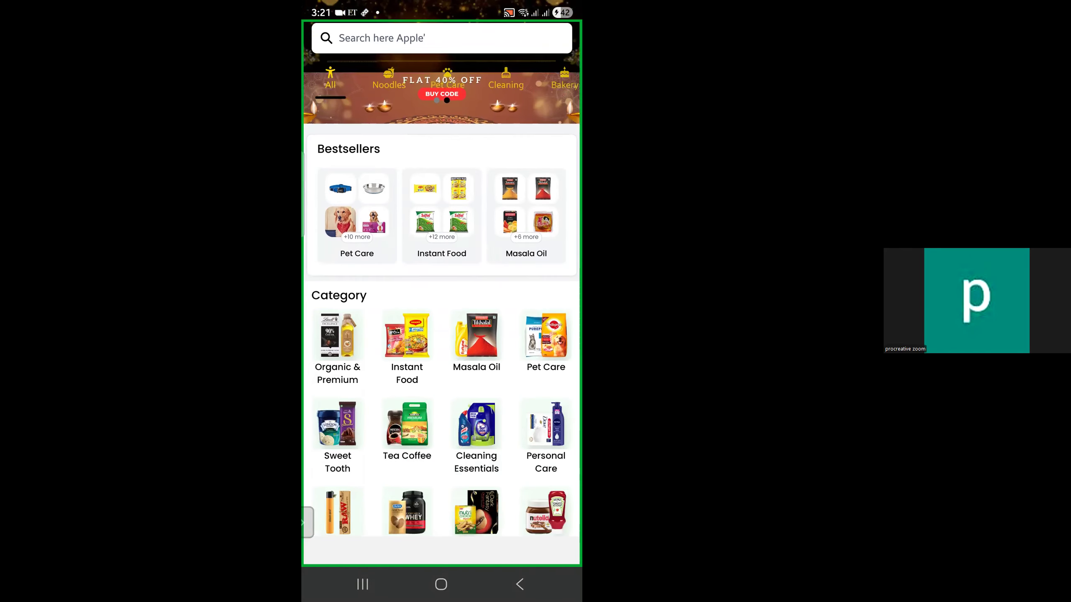
{"action": "scroll", "coordinate": [442, 320], "scroll_direction": "down", "scroll_amount": 10}
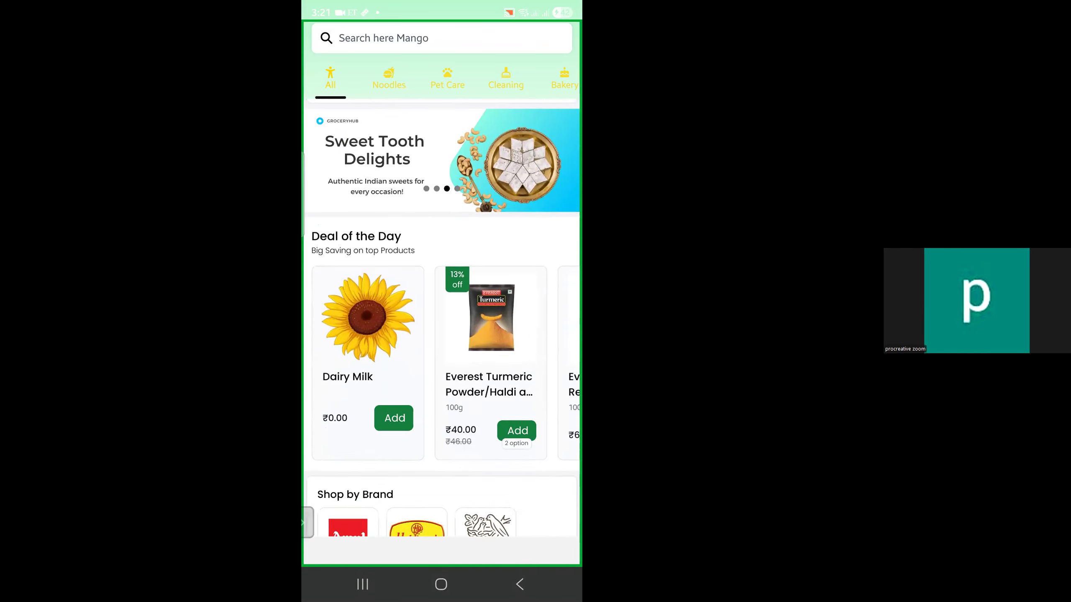
{"action": "scroll", "coordinate": [441, 321], "scroll_direction": "down", "scroll_amount": 8}
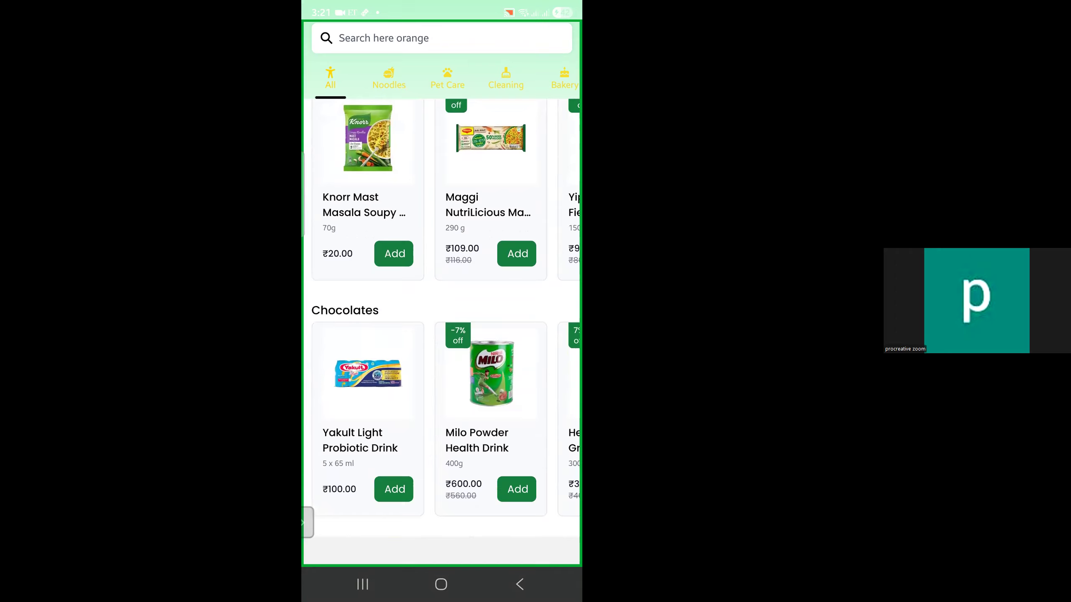
{"action": "scroll", "coordinate": [441, 320], "scroll_direction": "up", "scroll_amount": 12}
{"action": "scroll", "coordinate": [441, 295], "scroll_direction": "up", "scroll_amount": 10}
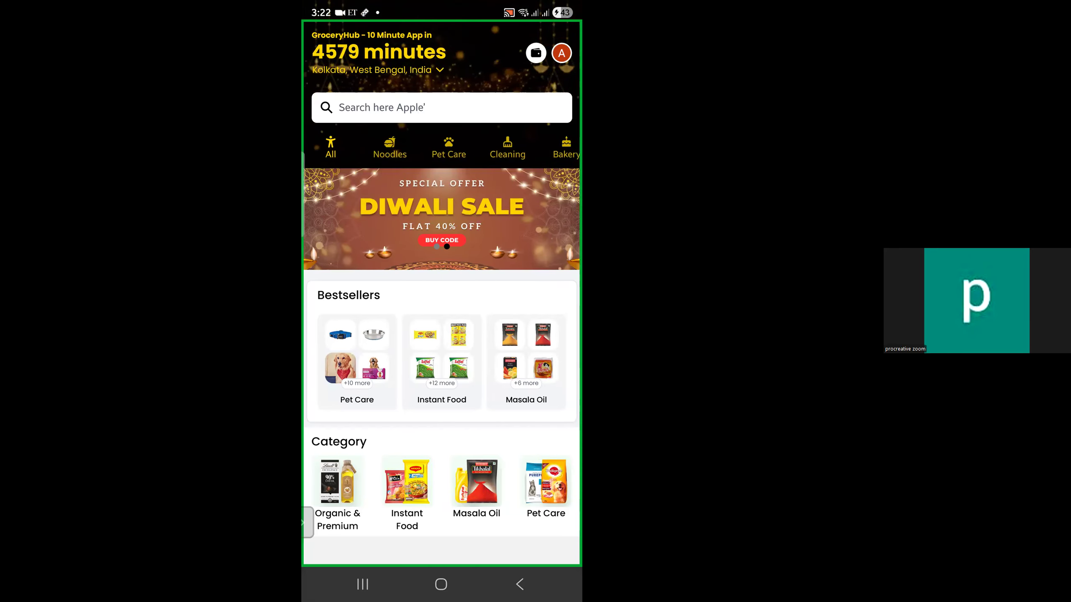
{"action": "scroll", "coordinate": [442, 362], "scroll_direction": "down", "scroll_amount": 5}
{"action": "scroll", "coordinate": [441, 362], "scroll_direction": "up", "scroll_amount": 5}
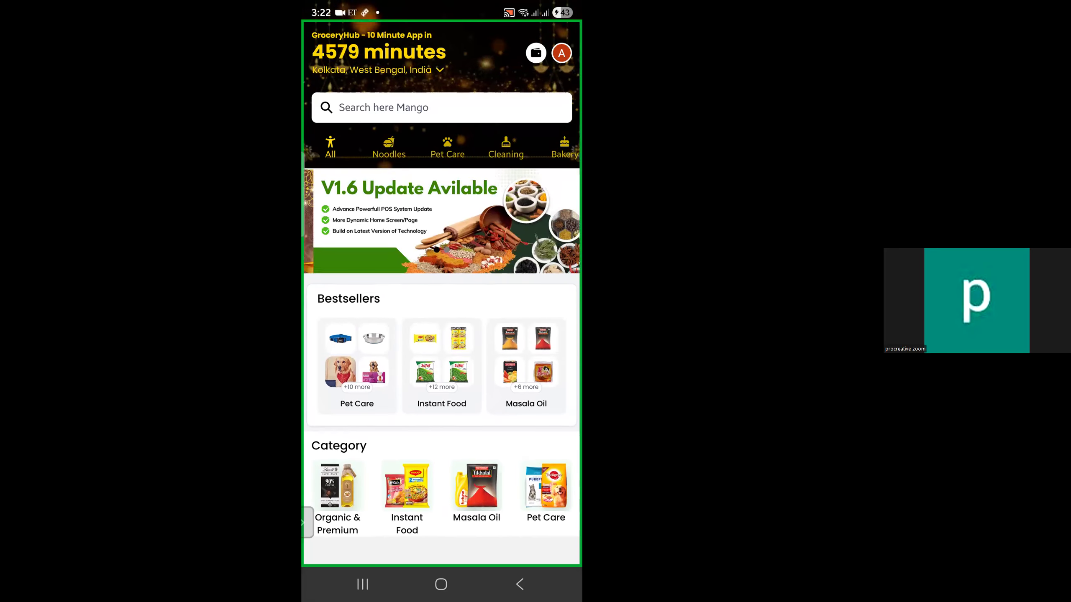
From the Instant Food category, add one 100g and one 200g pack of Maggi Masala 2 Minutes Instant Noodles to the cart.
{"action": "left_click", "coordinate": [442, 363]}
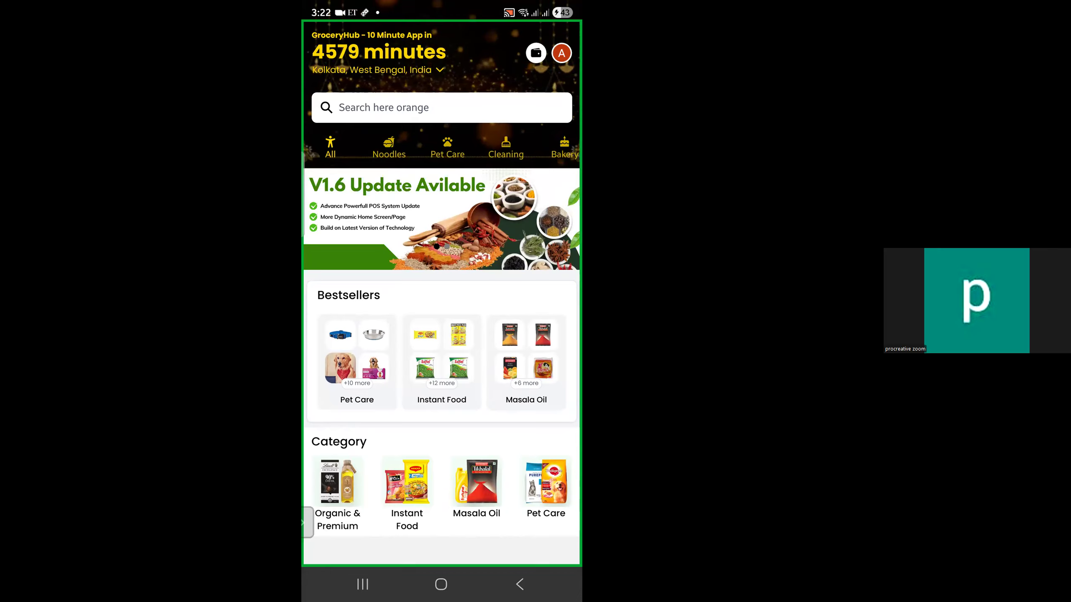
{"action": "left_click", "coordinate": [442, 261]}
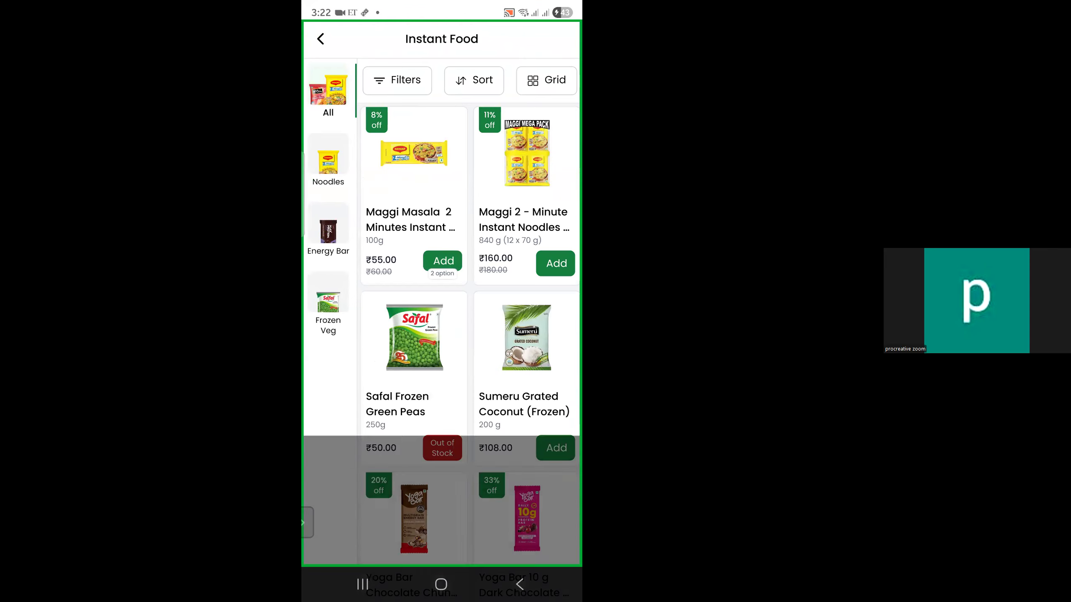
{"action": "left_click", "coordinate": [552, 518]}
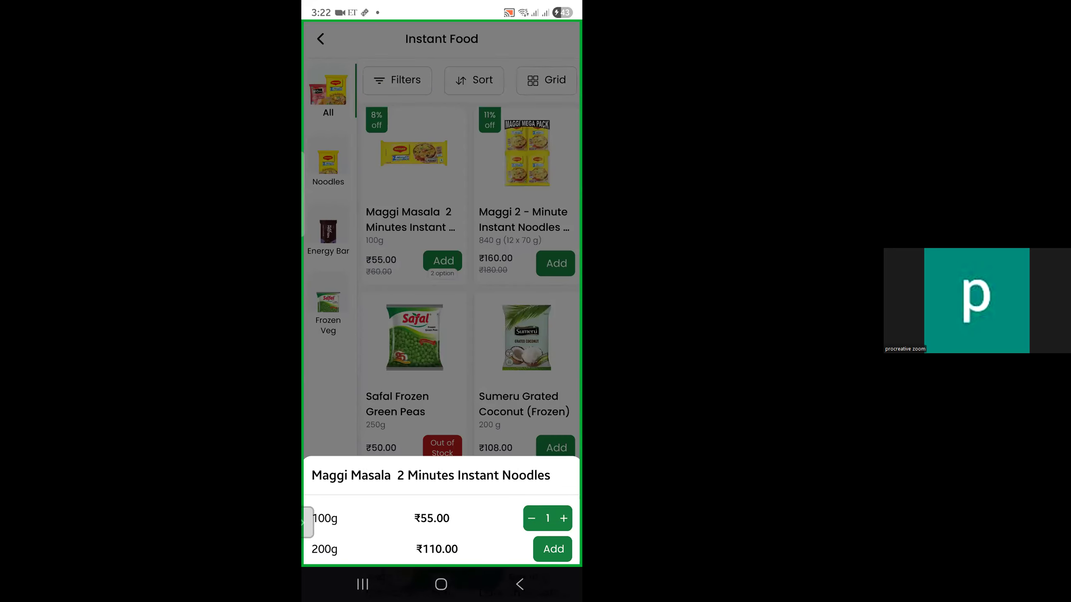
{"action": "left_click", "coordinate": [552, 549]}
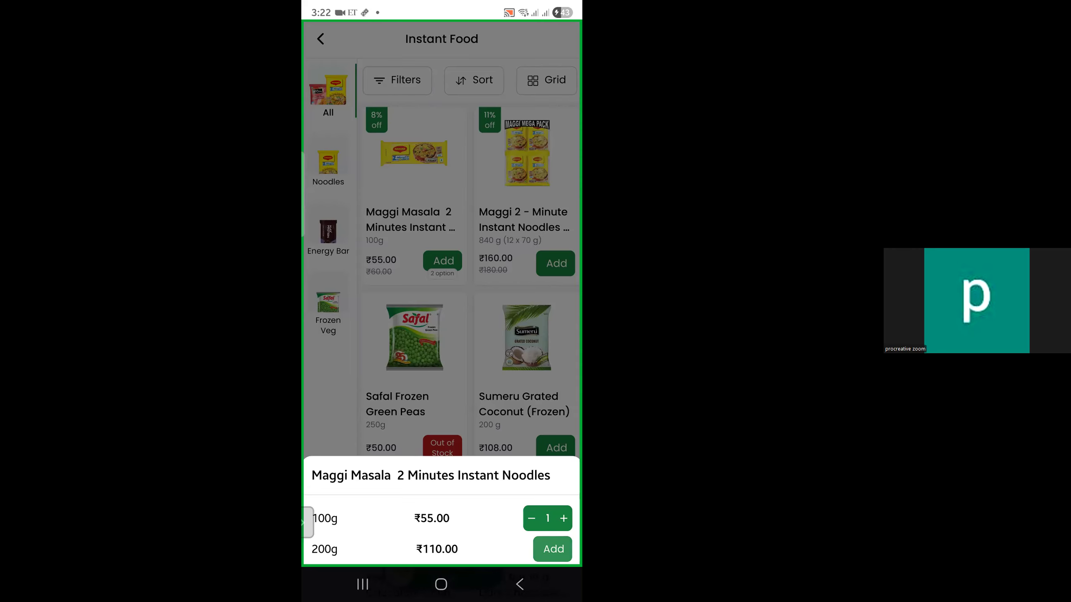
{"action": "left_click", "coordinate": [441, 299]}
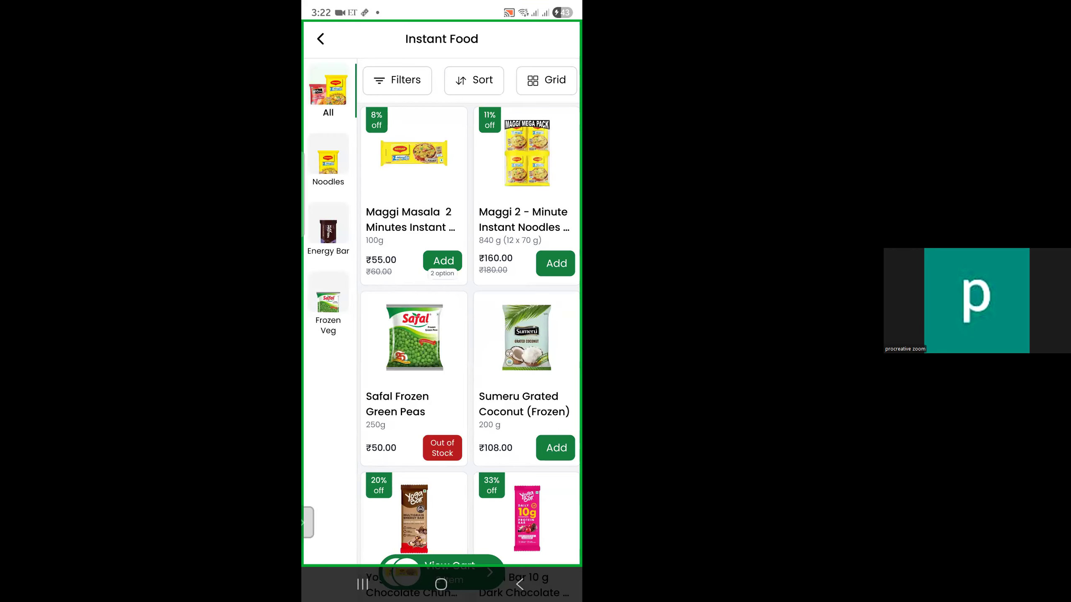
Proceed from the cart to checkout and choose Cash on Delivery as payment method and Home Delivery as delivery method.
{"action": "left_click", "coordinate": [442, 570]}
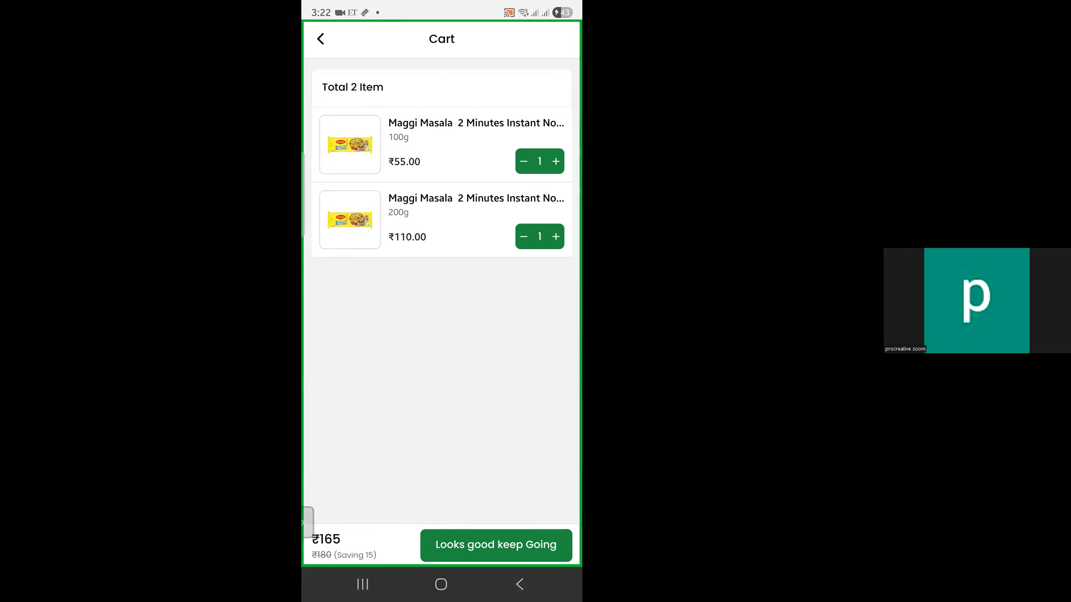
{"action": "left_click", "coordinate": [496, 545]}
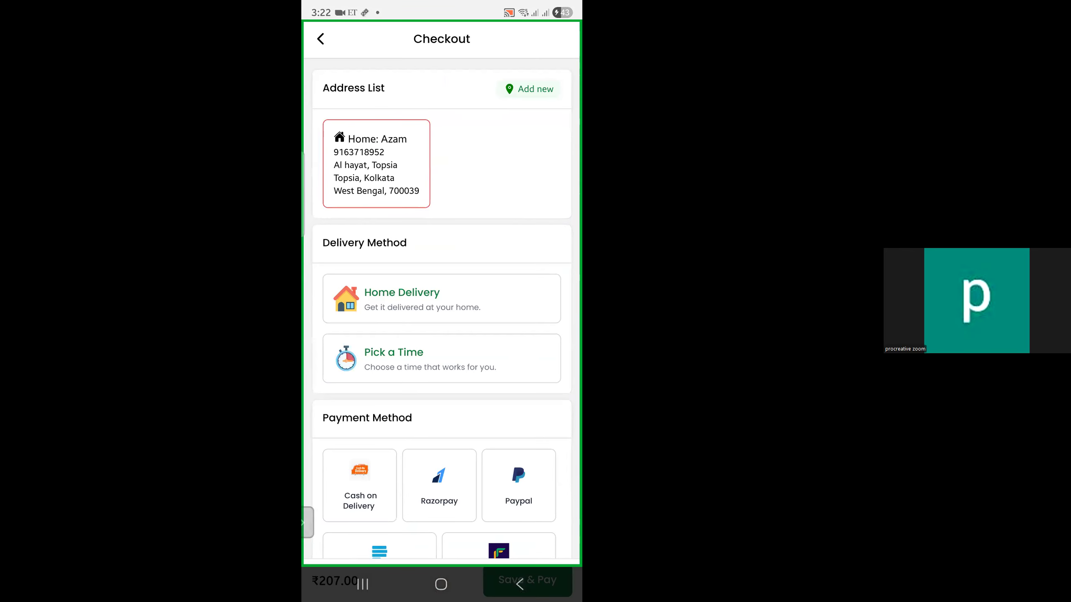
{"action": "scroll", "coordinate": [441, 359], "scroll_direction": "down", "scroll_amount": 3}
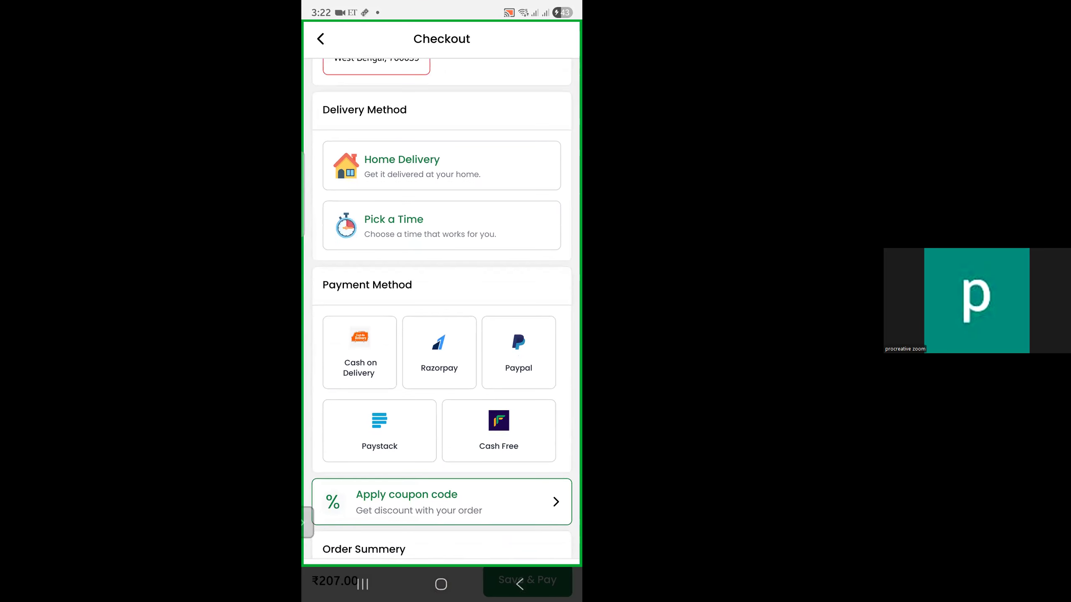
{"action": "left_click", "coordinate": [359, 352]}
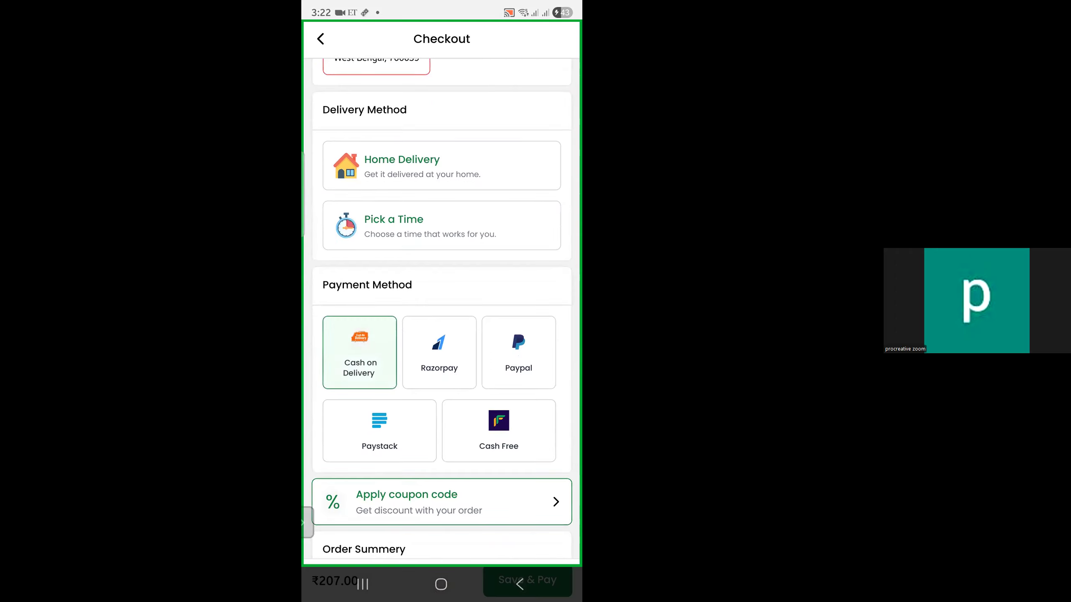
{"action": "scroll", "coordinate": [441, 310], "scroll_direction": "up", "scroll_amount": 2}
{"action": "left_click", "coordinate": [441, 264]}
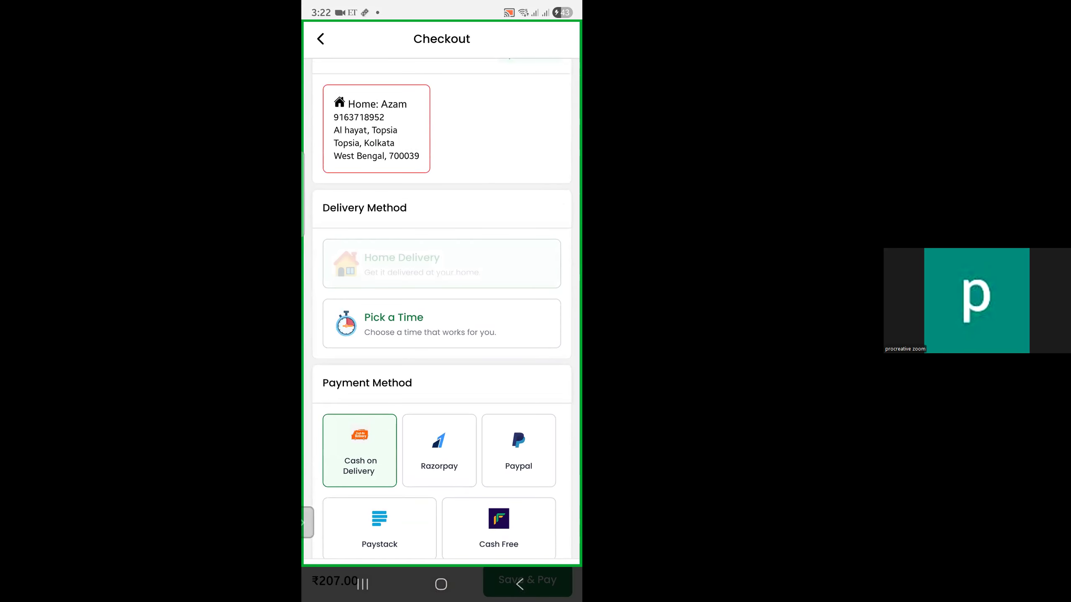
{"action": "scroll", "coordinate": [441, 310], "scroll_direction": "up", "scroll_amount": 1}
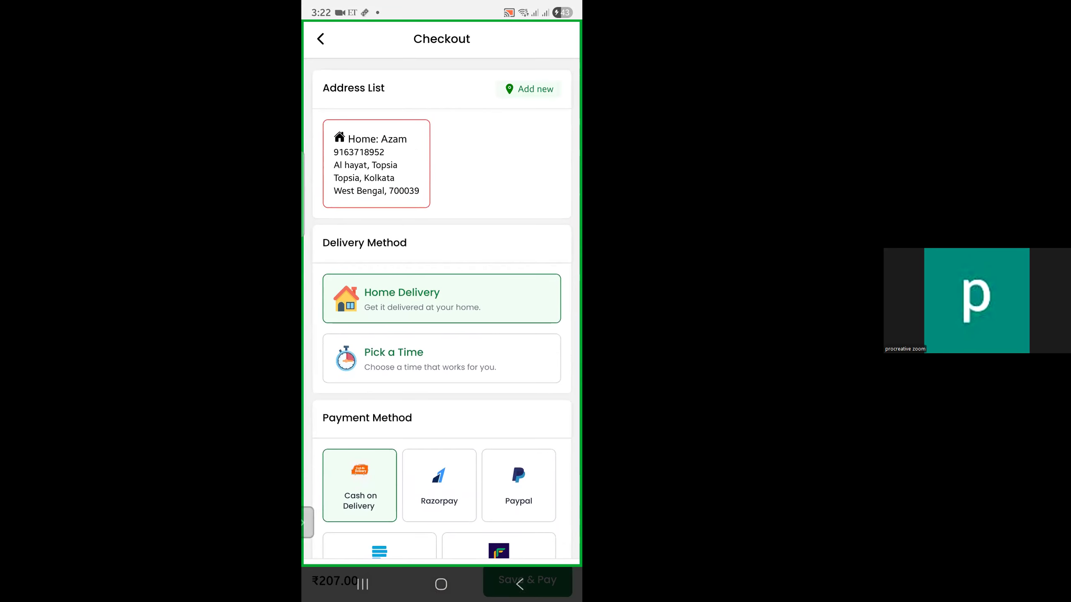
Review the order summary at checkout and place the cash-on-delivery order.
{"action": "scroll", "coordinate": [441, 336], "scroll_direction": "down", "scroll_amount": 1}
{"action": "scroll", "coordinate": [442, 310], "scroll_direction": "down", "scroll_amount": 5}
{"action": "scroll", "coordinate": [442, 310], "scroll_direction": "up", "scroll_amount": 5}
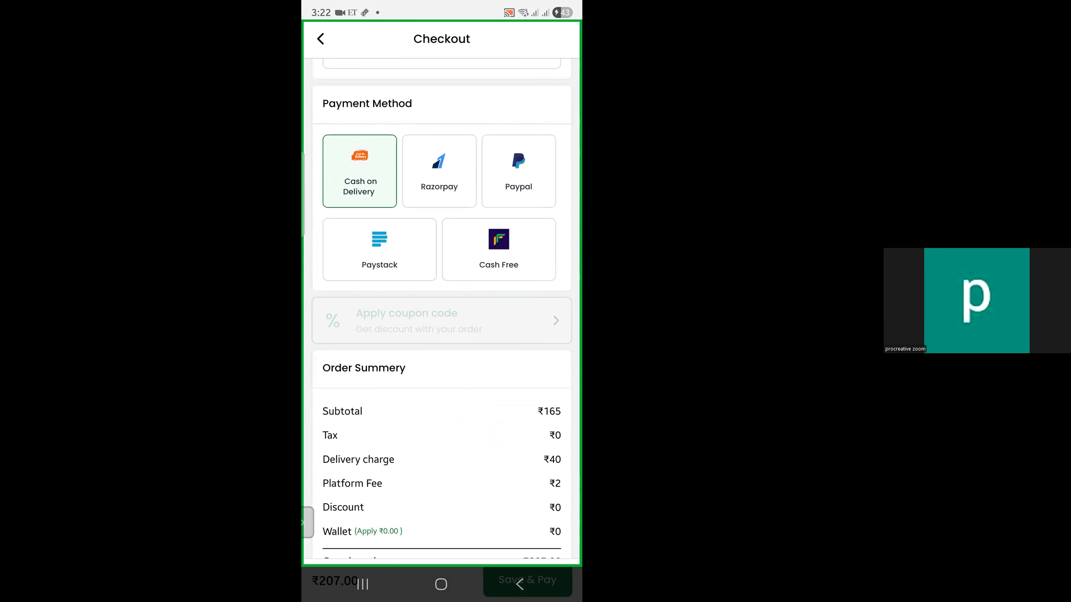
{"action": "scroll", "coordinate": [441, 311], "scroll_direction": "down", "scroll_amount": 5}
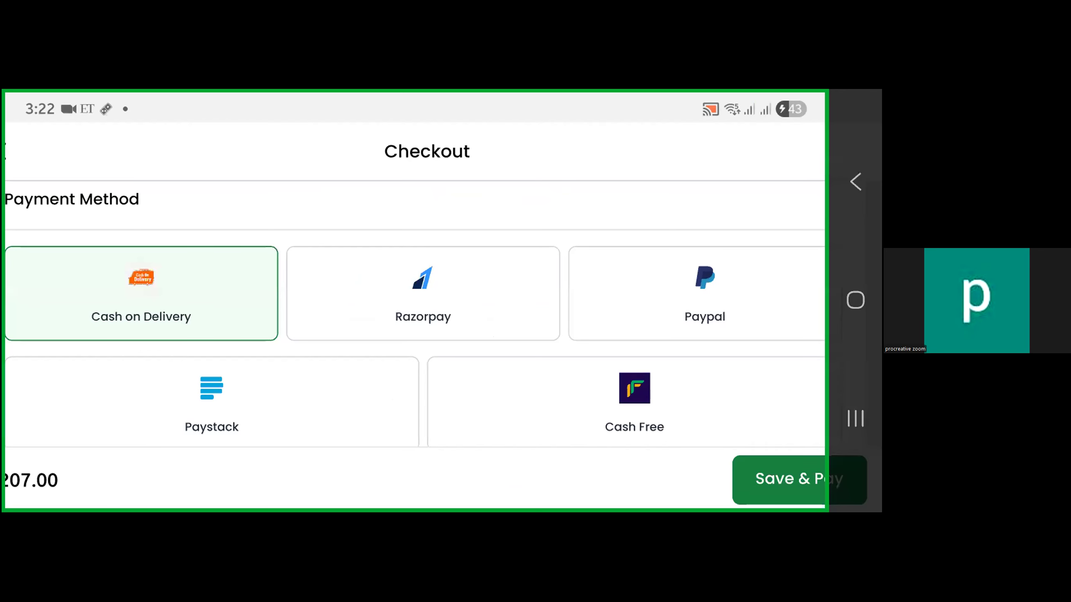
{"action": "left_click", "coordinate": [794, 479]}
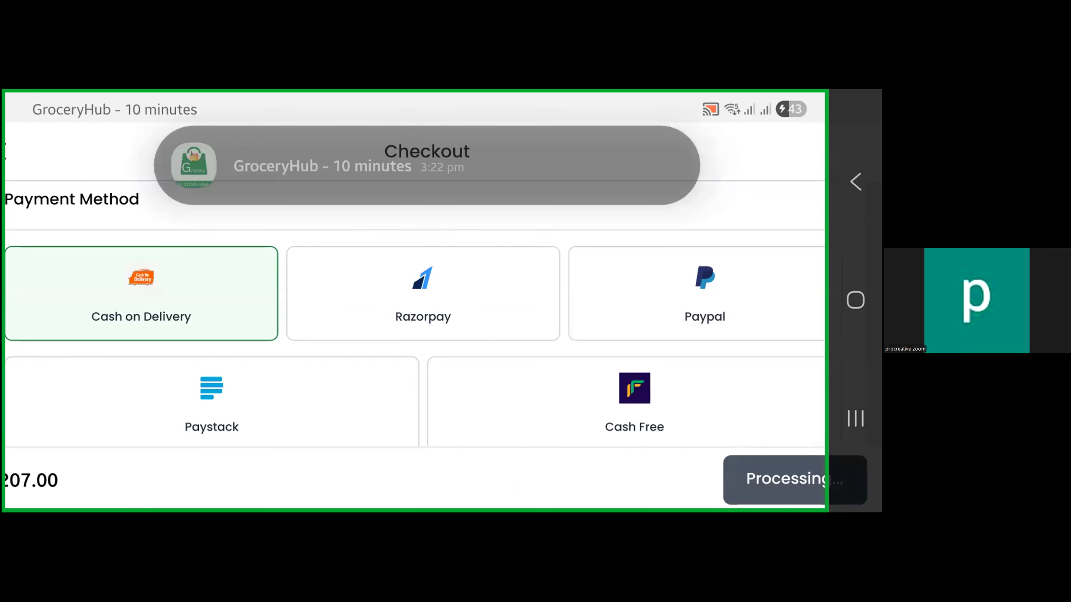